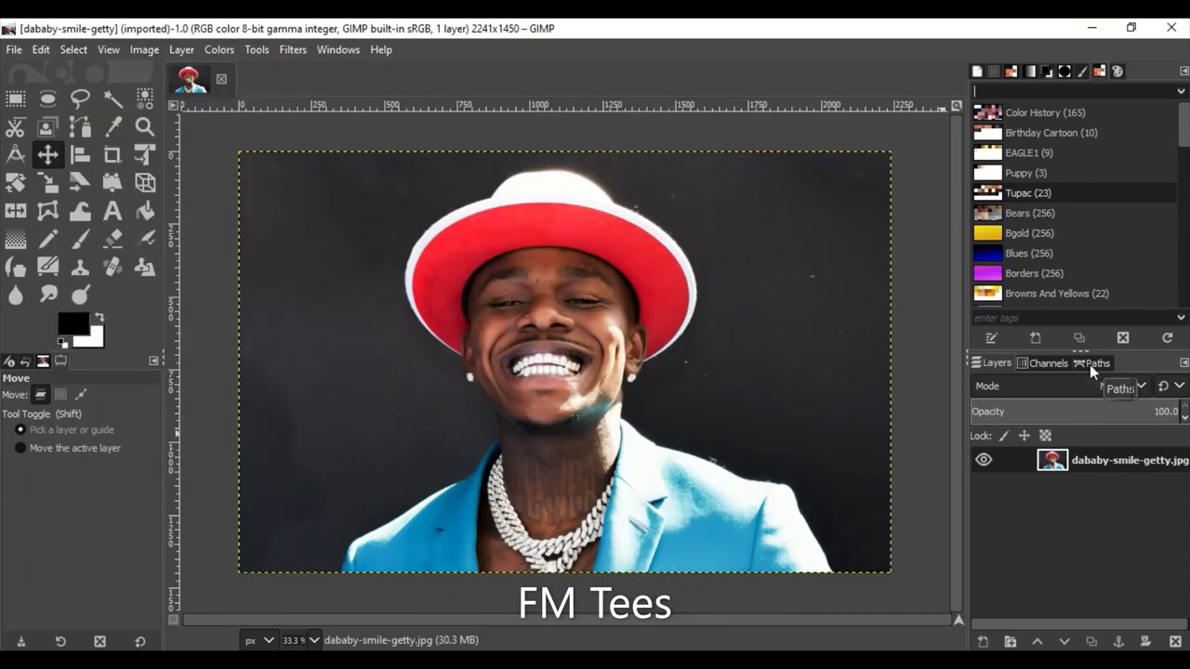
# Show the Paths list and add named paths Skin, Suit, Under Hat, Top Hat and Chains.
pyautogui.click(1093, 367)
pyautogui.click(983, 641)
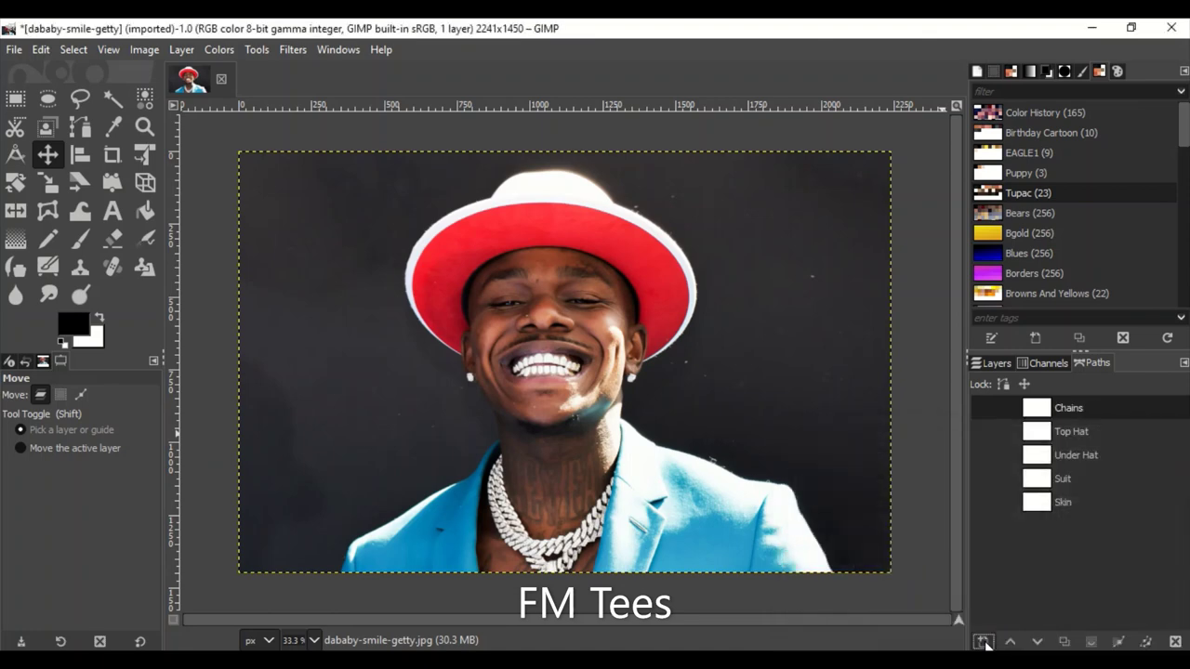
# Add Suit Light Shadow and Skin Light Shadow paths, then zoom in toward the chain.
pyautogui.click(984, 643)
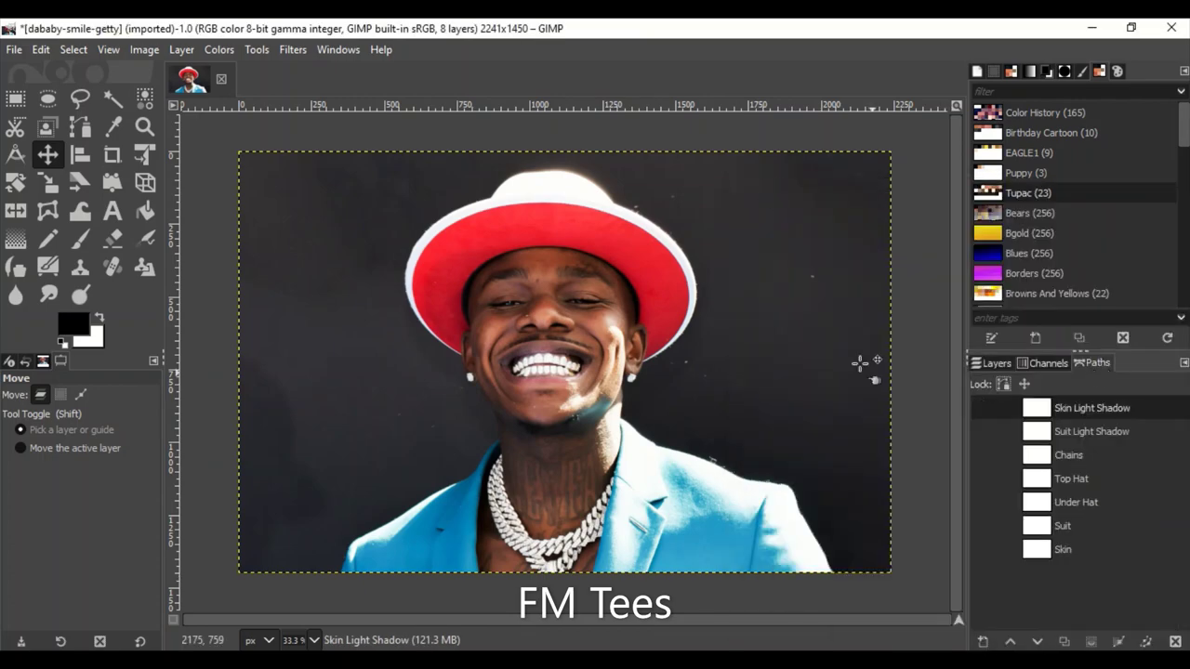
pyautogui.scroll(2, 558, 556)
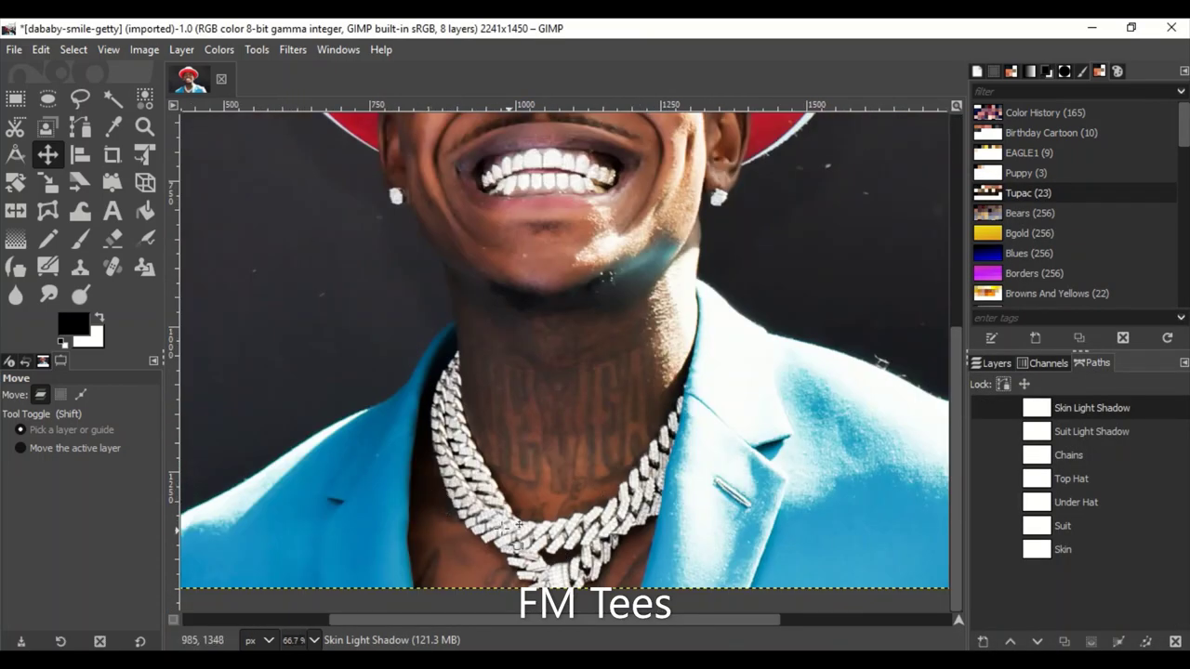
pyautogui.scroll(5, 446, 525)
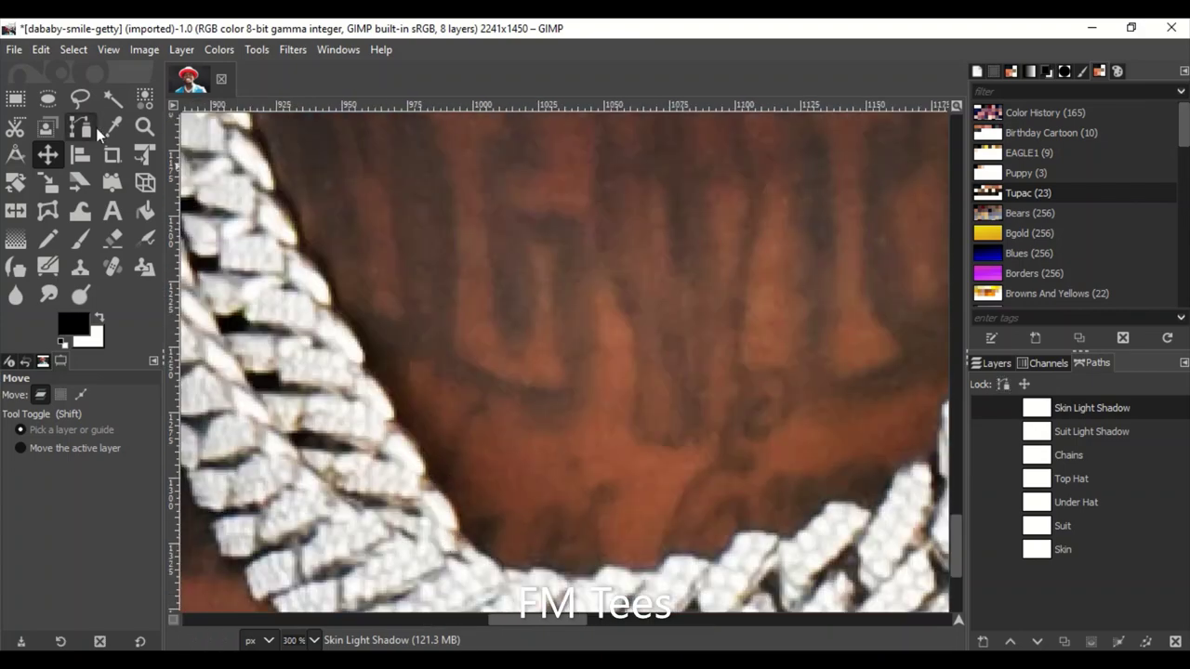
# Start a new path at the jaw with a curved anchor above the earring.
pyautogui.click(82, 127)
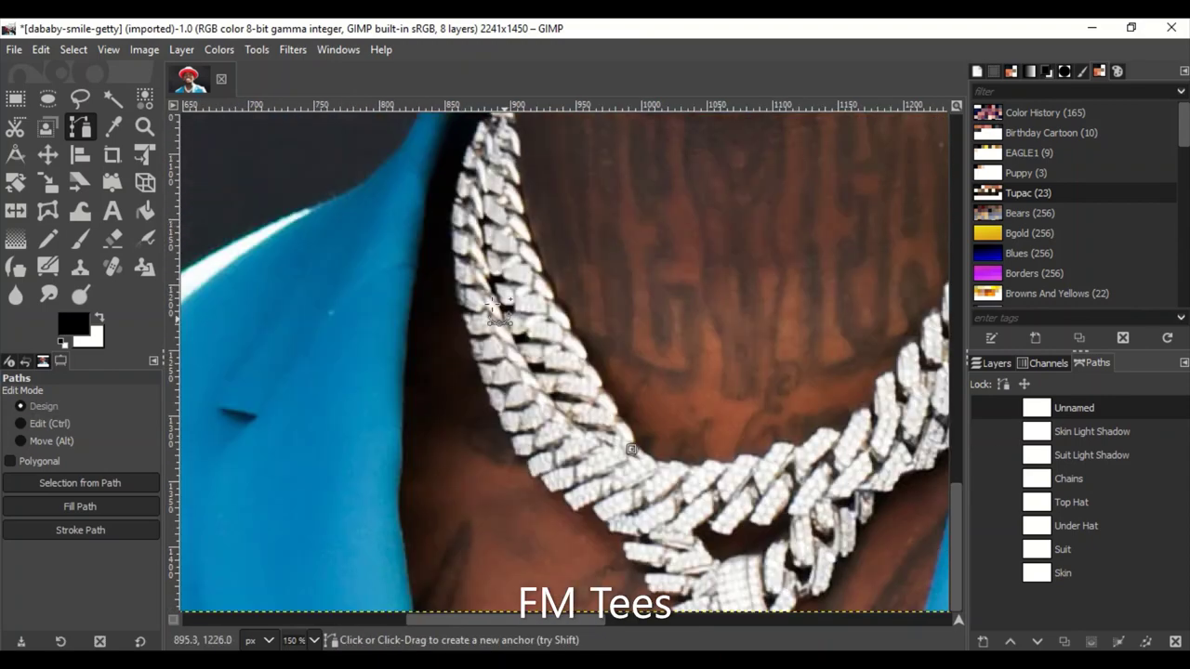
pyautogui.keyDown('ctrl'); pyautogui.scroll(4, 513, 432); pyautogui.keyUp('ctrl')
pyautogui.keyDown('ctrl'); pyautogui.scroll(-2, 508, 312); pyautogui.keyUp('ctrl')
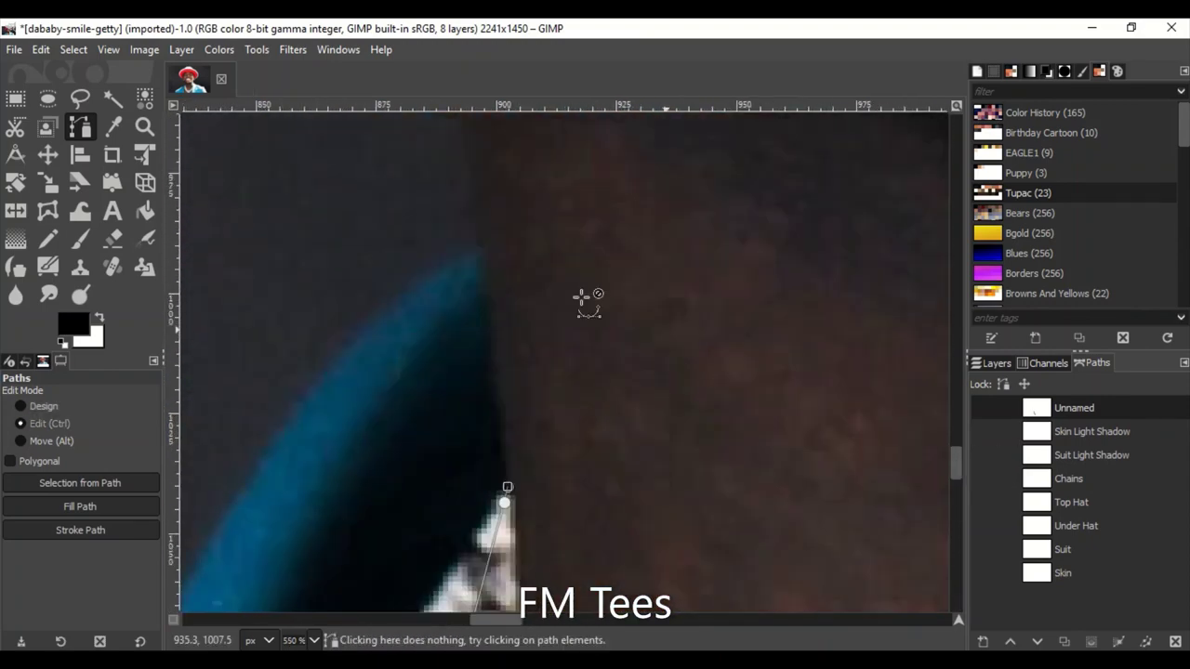
pyautogui.scroll(3, 512, 213)
pyautogui.scroll(3, 543, 488)
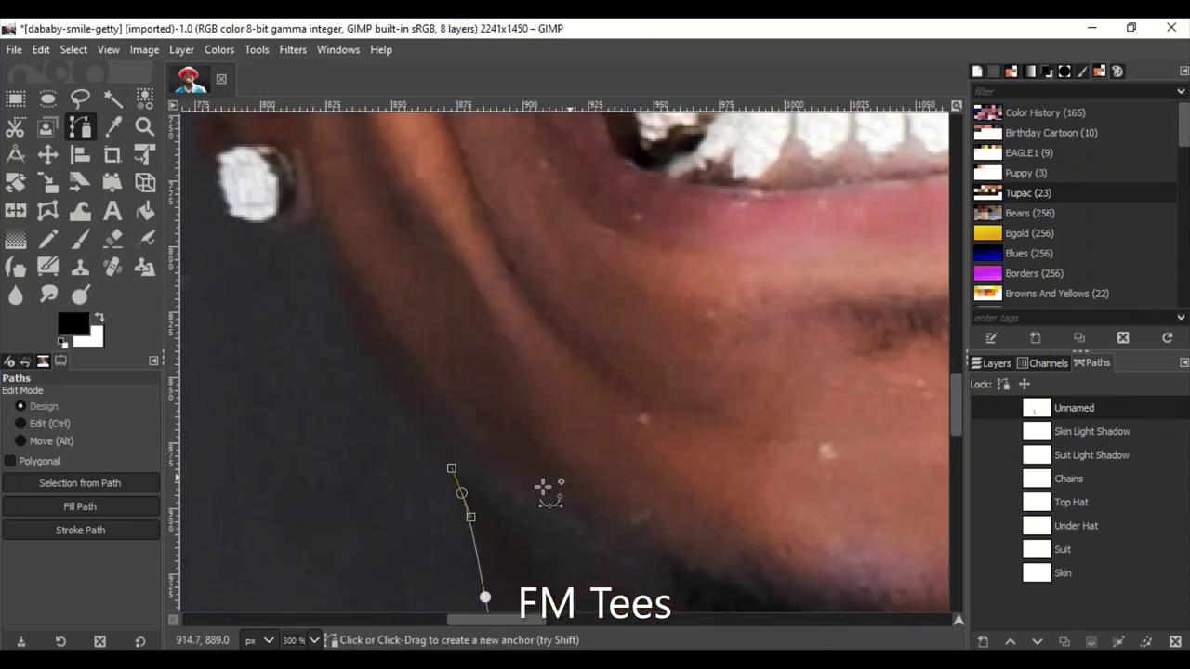
pyautogui.keyDown('ctrl'); pyautogui.scroll(3, 345, 260); pyautogui.keyUp('ctrl')
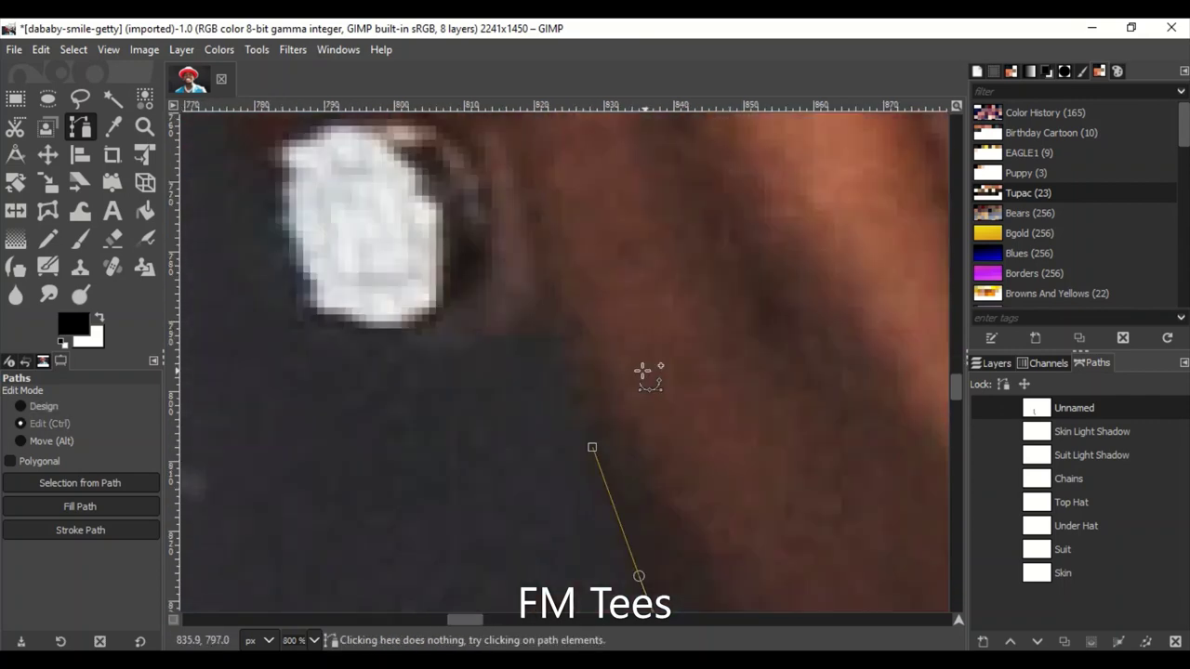
pyautogui.keyDown('ctrl'); pyautogui.scroll(-1, 437, 335); pyautogui.keyUp('ctrl')
pyautogui.keyDown('ctrl'); pyautogui.scroll(1, 372, 279); pyautogui.keyUp('ctrl')
pyautogui.moveTo(372, 277); pyautogui.dragTo(361, 247)
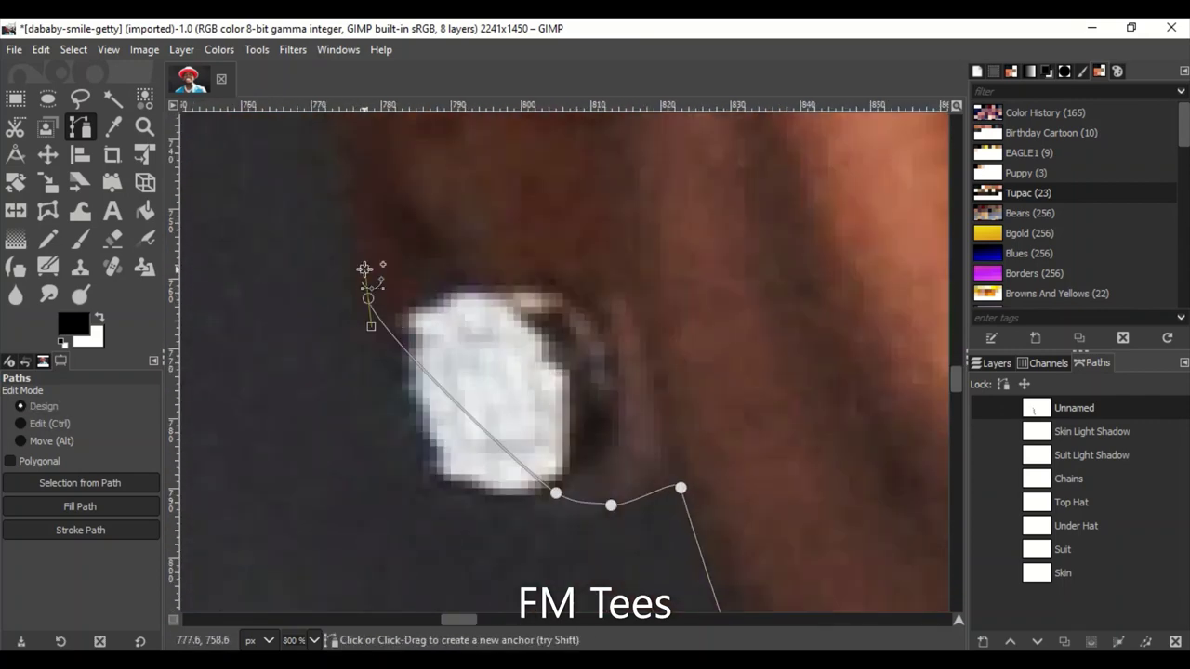
# Add a top anchor and curved anchors along the hat edge and head outline.
pyautogui.keyDown('ctrl'); pyautogui.scroll(-2, 465, 287); pyautogui.keyUp('ctrl')
pyautogui.keyDown('ctrl'); pyautogui.scroll(1, 477, 415); pyautogui.keyUp('ctrl')
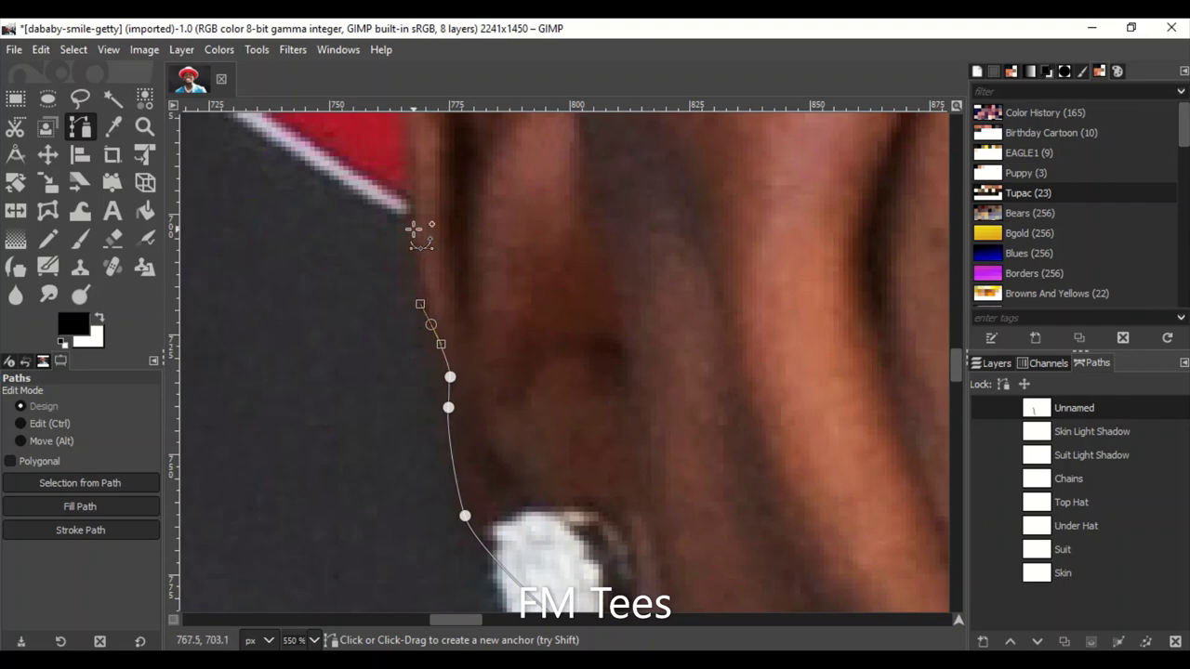
pyautogui.keyDown('ctrl'); pyautogui.scroll(1, 407, 409); pyautogui.keyUp('ctrl')
pyautogui.keyDown('ctrl'); pyautogui.scroll(1, 370, 437); pyautogui.keyUp('ctrl')
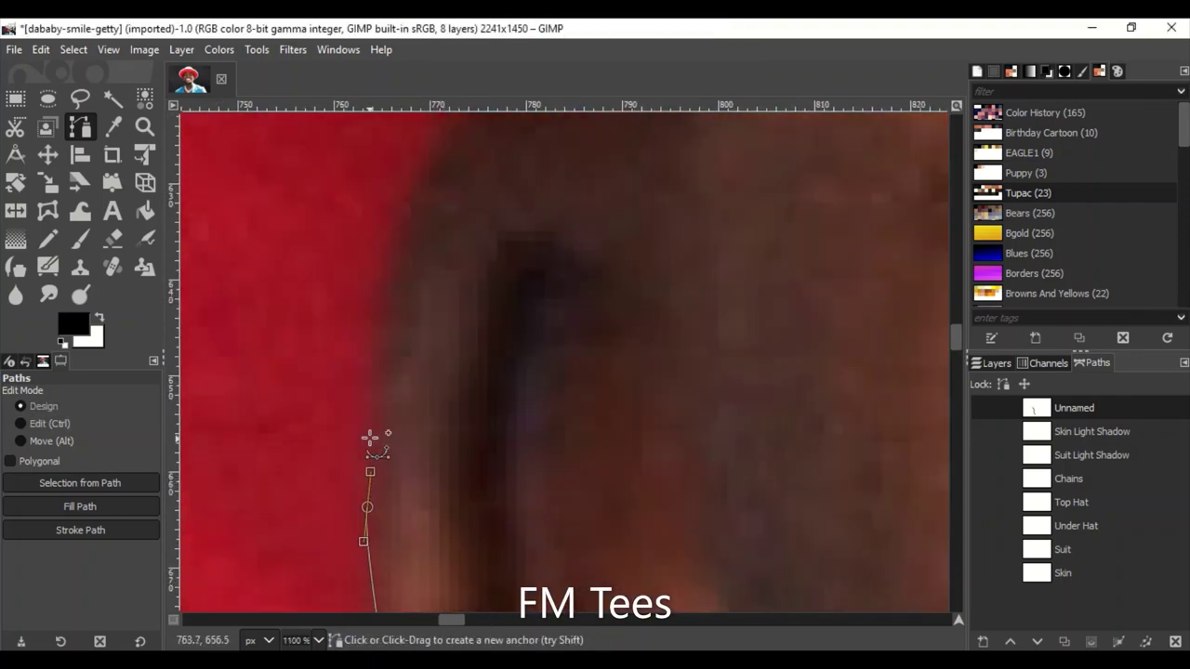
pyautogui.keyDown('ctrl'); pyautogui.scroll(-2, 377, 283); pyautogui.keyUp('ctrl')
pyautogui.keyDown('ctrl'); pyautogui.scroll(1, 529, 210); pyautogui.keyUp('ctrl')
pyautogui.click(520, 204)
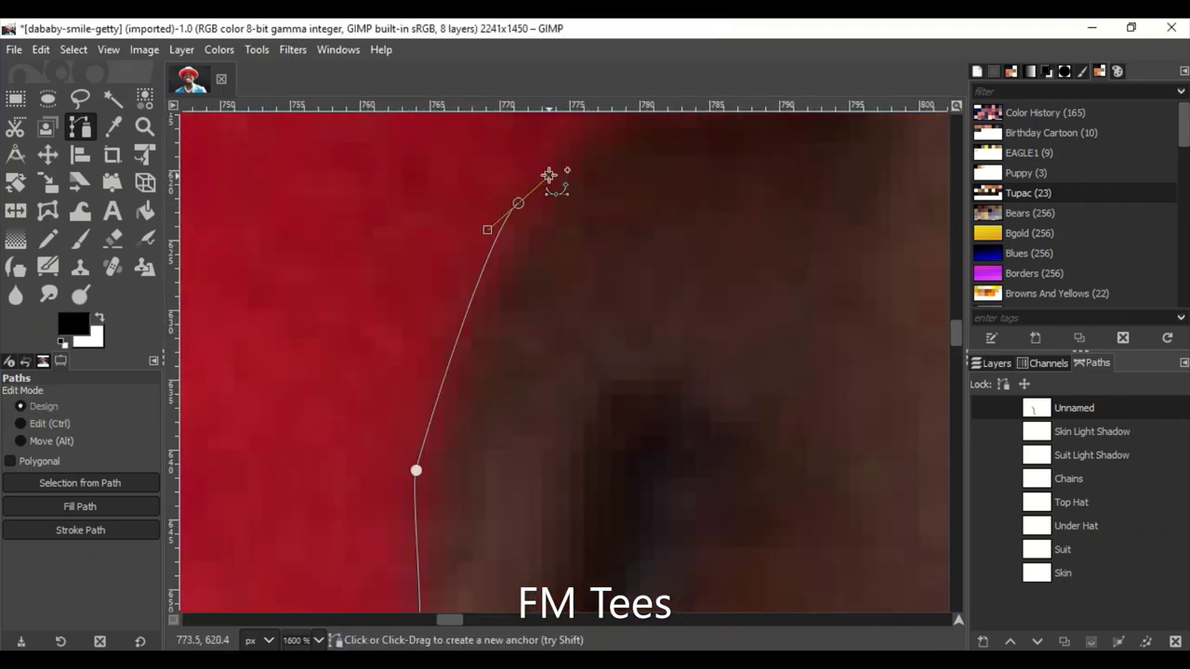
pyautogui.keyDown('ctrl'); pyautogui.scroll(-2, 639, 361); pyautogui.keyUp('ctrl')
pyautogui.keyDown('ctrl'); pyautogui.scroll(3, 639, 361); pyautogui.keyUp('ctrl')
pyautogui.moveTo(742, 183); pyautogui.dragTo(794, 213)
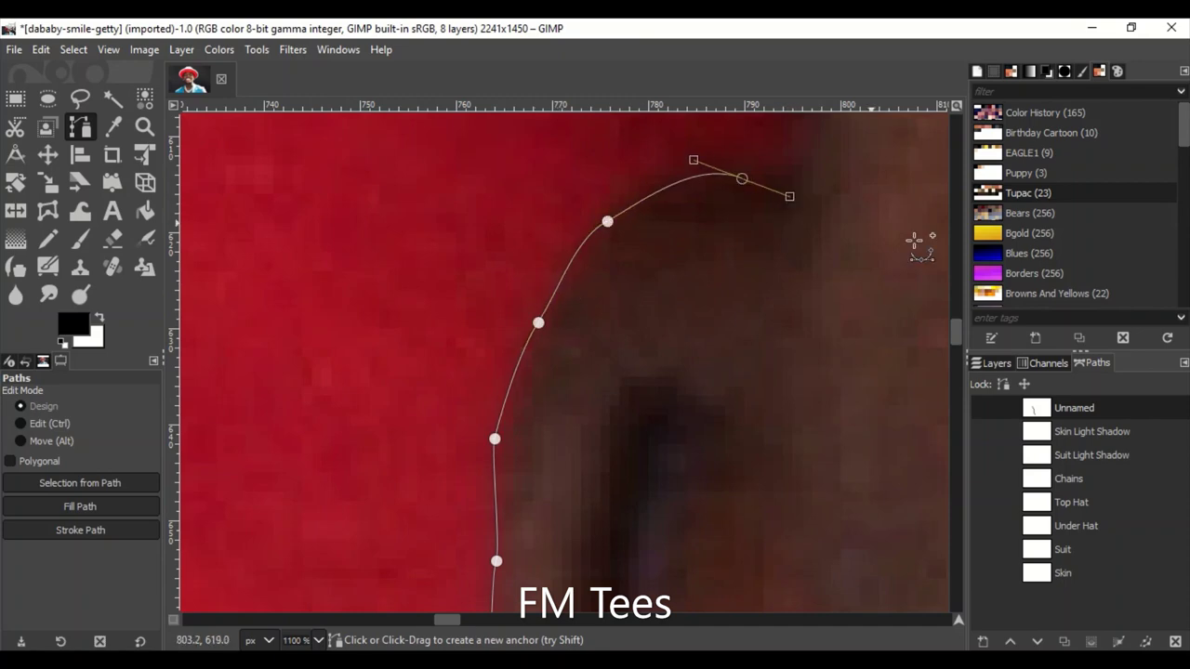
pyautogui.hscroll(2, 916, 244)
pyautogui.scroll(3, 651, 279)
pyautogui.moveTo(573, 323); pyautogui.dragTo(568, 277)
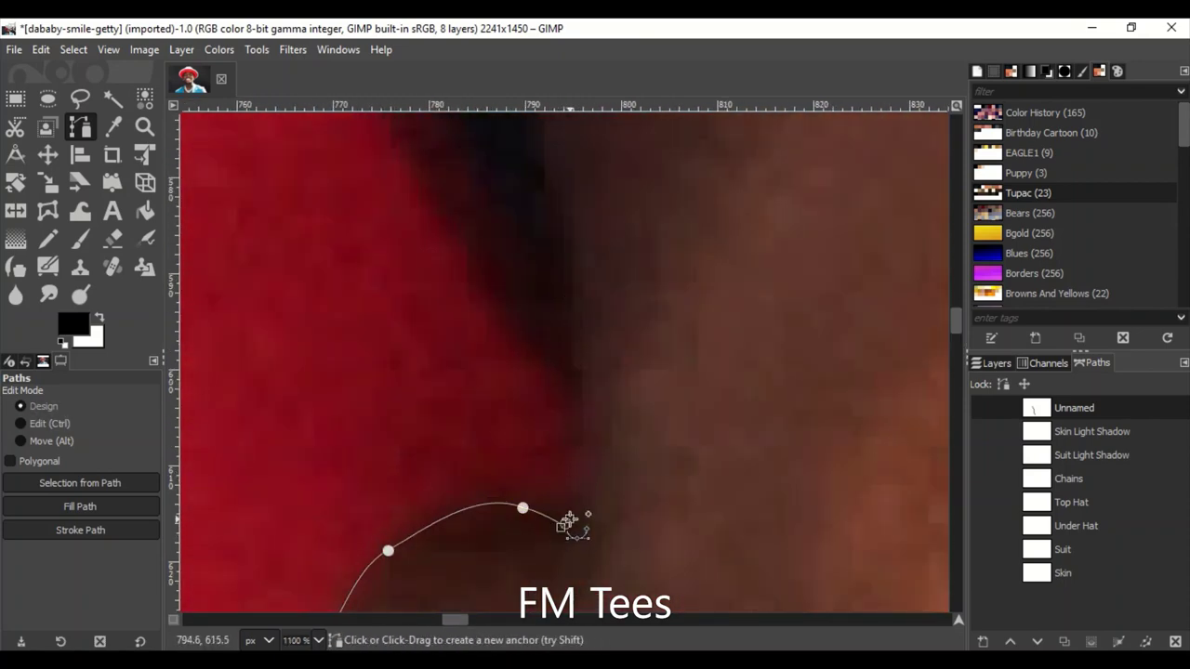
# Extend the path upward along the red hat's lower edge above the forehead.
pyautogui.scroll(2, 562, 280)
pyautogui.click(524, 244)
pyautogui.scroll(4, 523, 244)
pyautogui.click(513, 167)
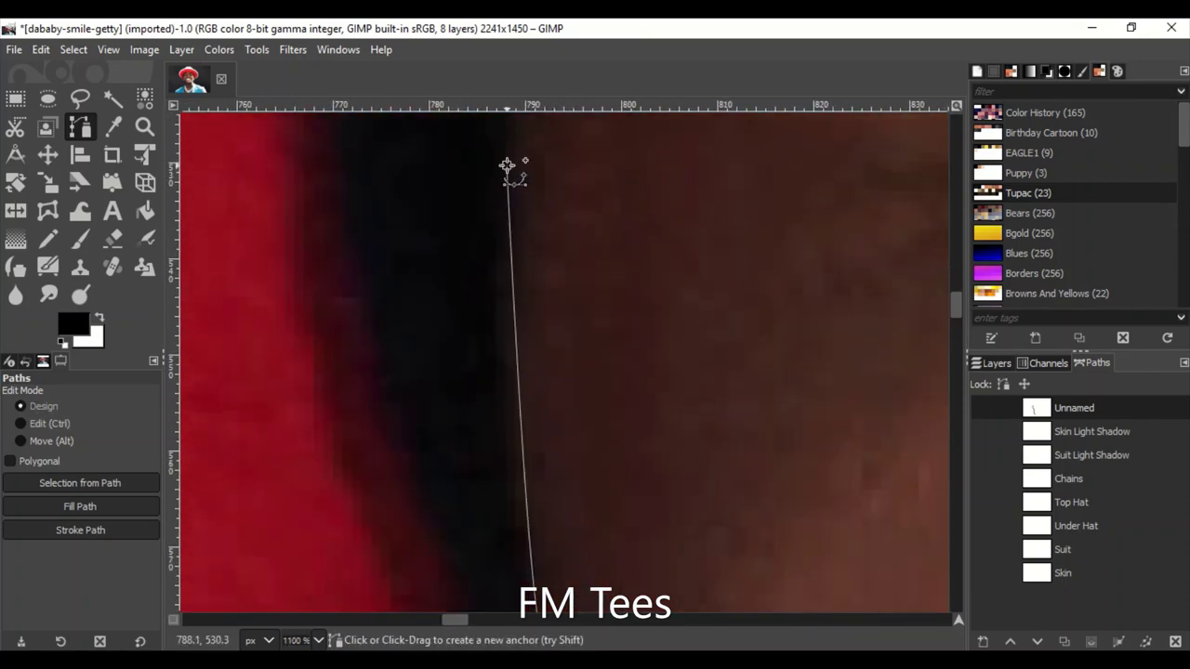
pyautogui.moveTo(512, 168); pyautogui.dragTo(501, 139)
pyautogui.keyDown('ctrl'); pyautogui.scroll(-3, 501, 138); pyautogui.keyUp('ctrl')
pyautogui.keyDown('ctrl'); pyautogui.scroll(-2, 651, 332); pyautogui.keyUp('ctrl')
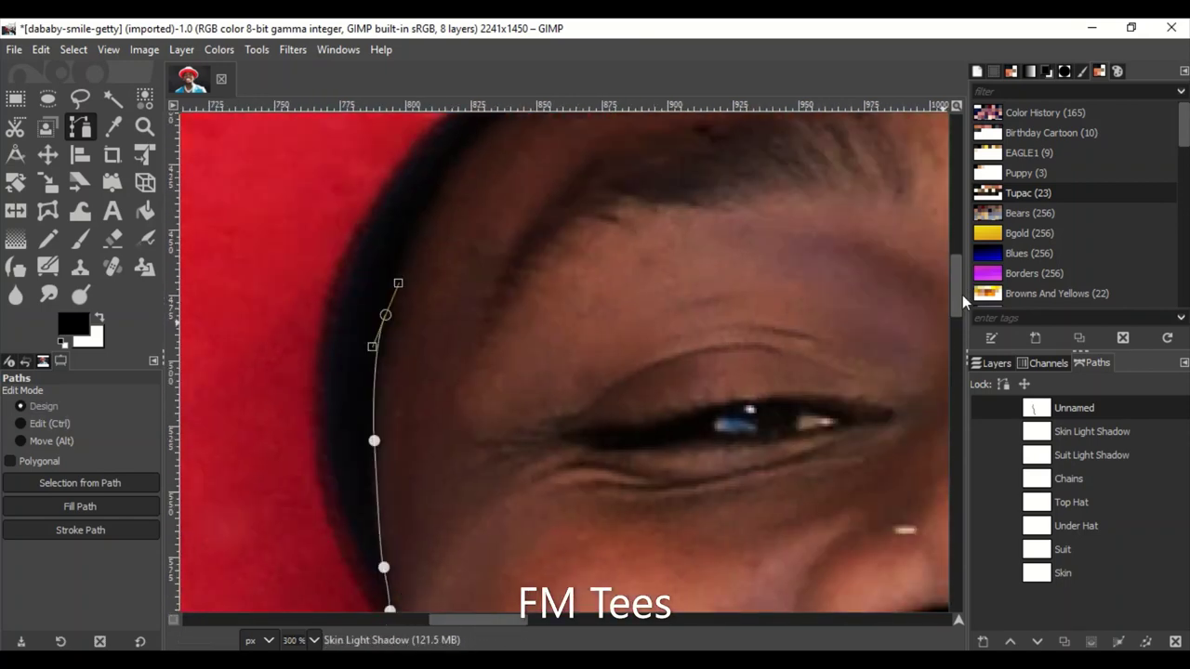
pyautogui.scroll(3, 478, 356)
pyautogui.click(478, 356)
pyautogui.moveTo(734, 192)
pyautogui.mouseDown()
pyautogui.moveTo(846, 160)
pyautogui.moveTo(907, 182)
pyautogui.mouseUp()
pyautogui.hscroll(5, 457, 125)
pyautogui.hscroll(4, 584, 227)
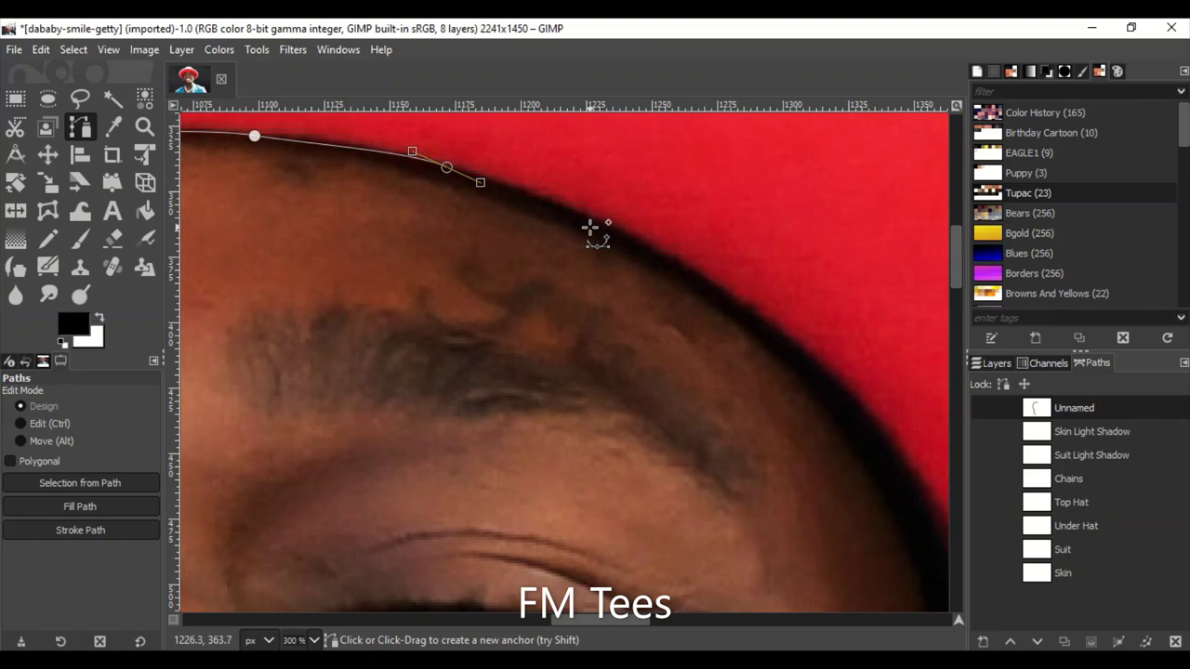
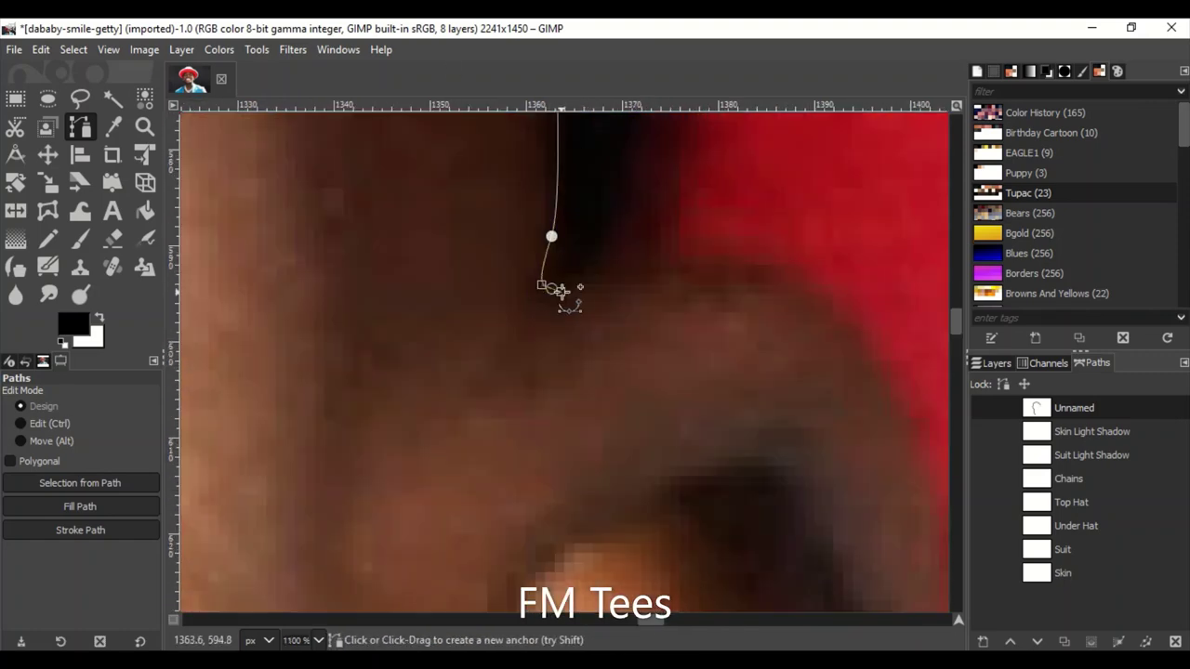
# Begin the skin outline with anchors down the hat edge and jaw, curving around the white earring.
pyautogui.moveTo(834, 318); pyautogui.dragTo(854, 340)
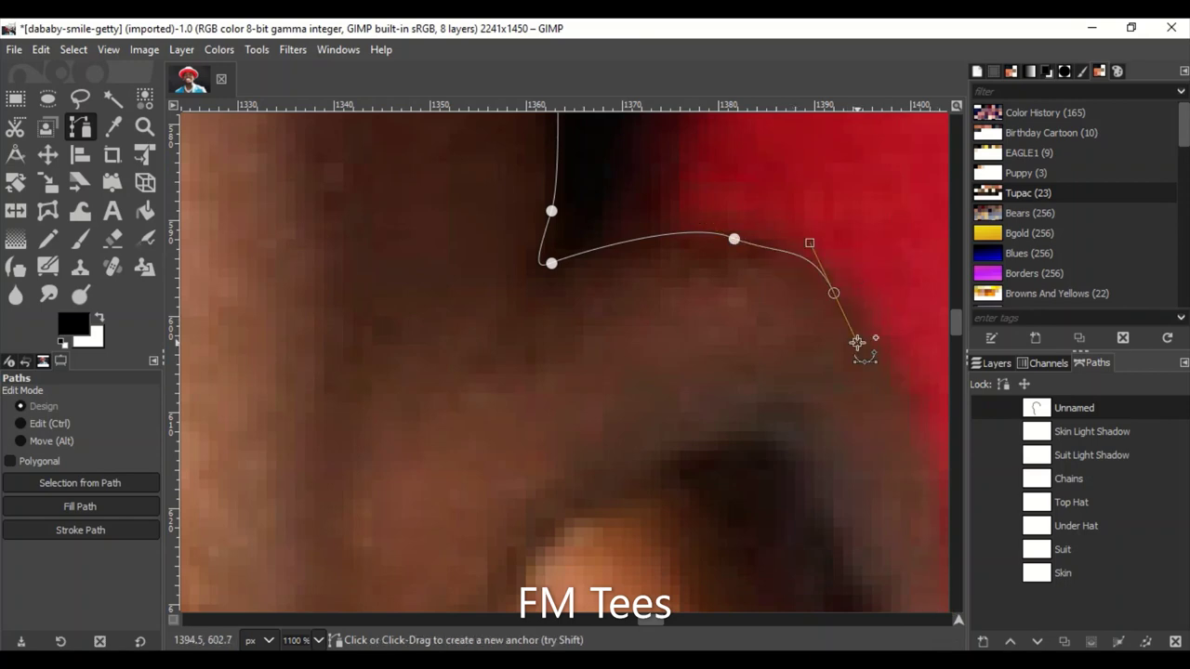
pyautogui.hscroll(3, 854, 340)
pyautogui.scroll(-3, 683, 423)
pyautogui.scroll(-2, 890, 332)
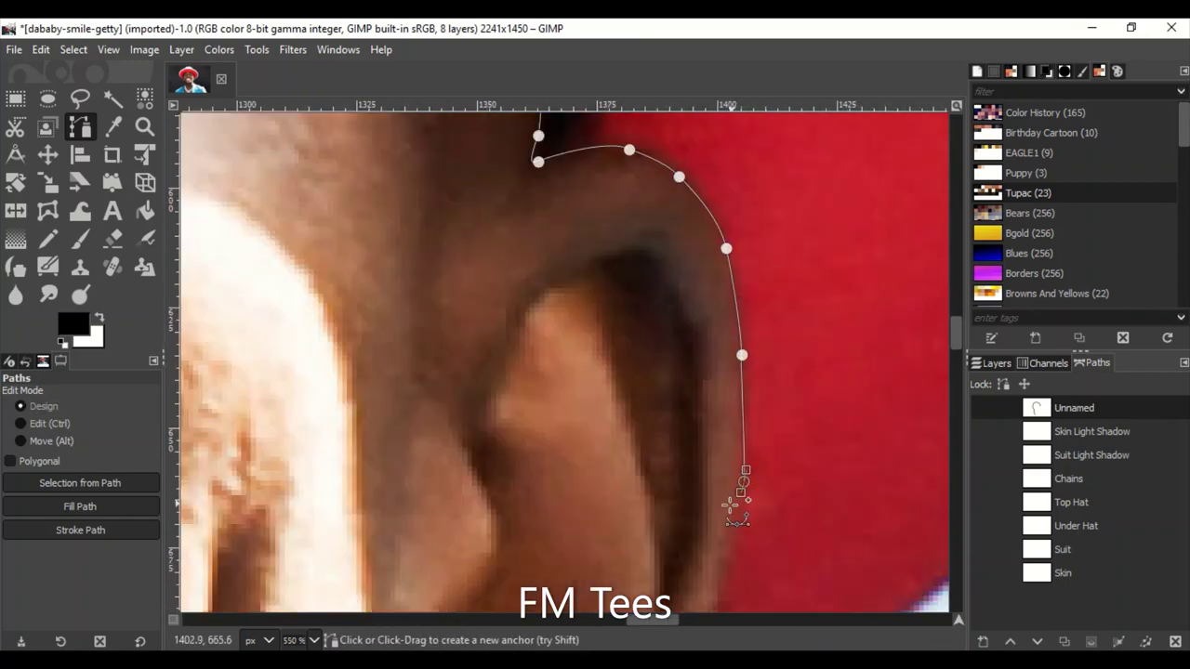
pyautogui.click(726, 406)
pyautogui.keyDown('ctrl'); pyautogui.scroll(3, 704, 493); pyautogui.keyUp('ctrl')
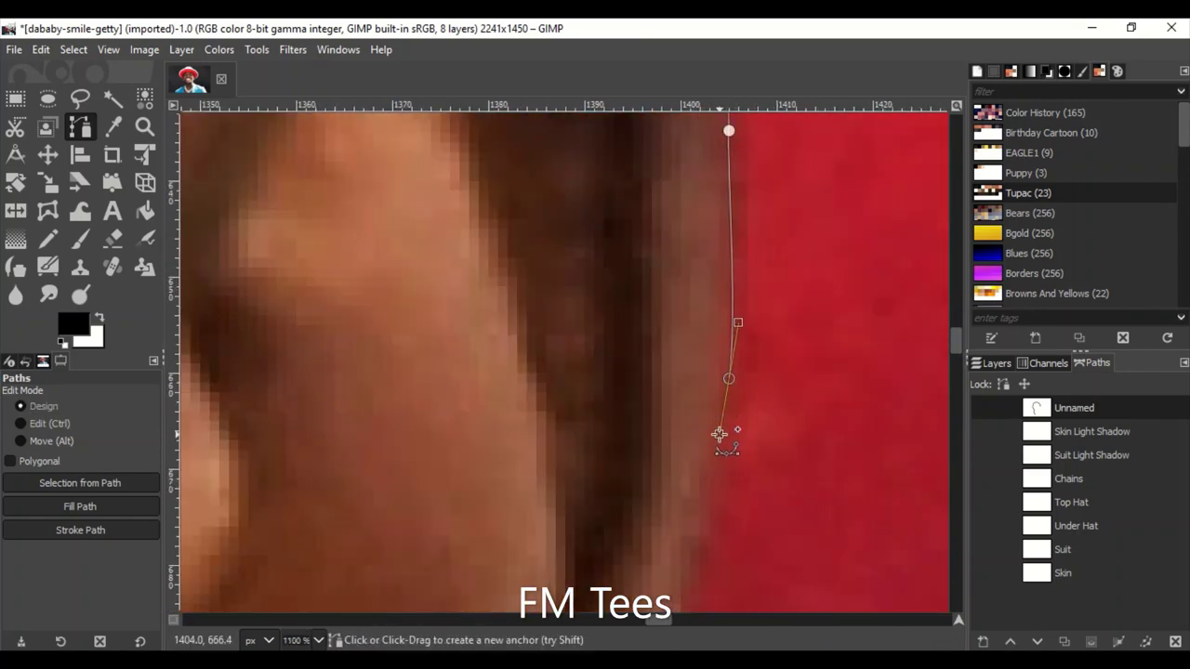
pyautogui.scroll(2, 720, 433)
pyautogui.keyDown('ctrl'); pyautogui.scroll(-1, 679, 419); pyautogui.keyUp('ctrl')
pyautogui.scroll(-3, 577, 295)
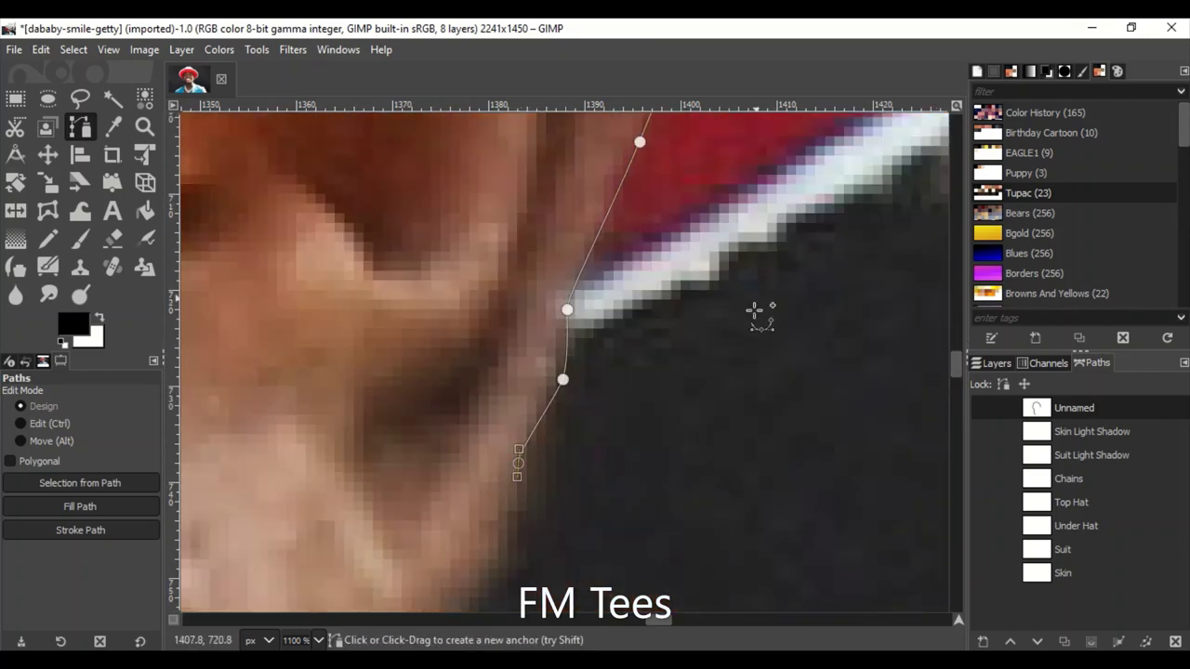
pyautogui.scroll(-1, 755, 309)
pyautogui.scroll(-2, 917, 377)
pyautogui.keyDown('ctrl'); pyautogui.scroll(-1, 421, 476); pyautogui.keyUp('ctrl')
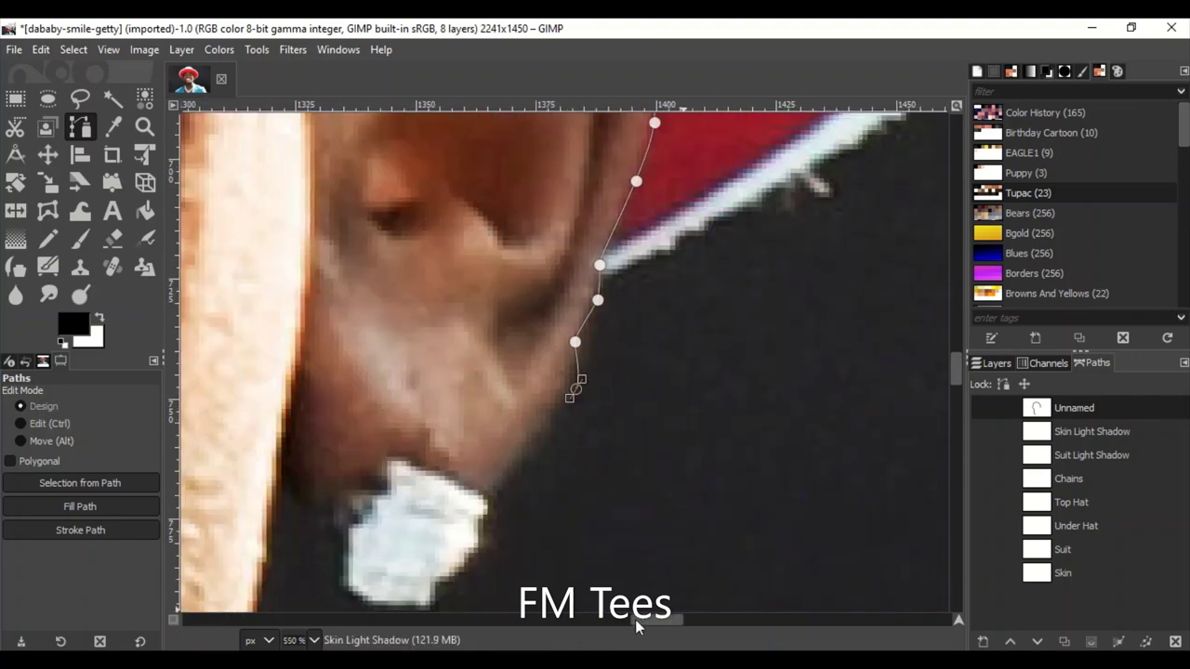
pyautogui.click(509, 475)
pyautogui.click(359, 518)
pyautogui.hscroll(-3, 419, 493)
pyautogui.moveTo(481, 512); pyautogui.dragTo(469, 501)
# Continue the skin outline down the neck to the collar, undoing one misplaced anchor.
pyautogui.click(430, 424)
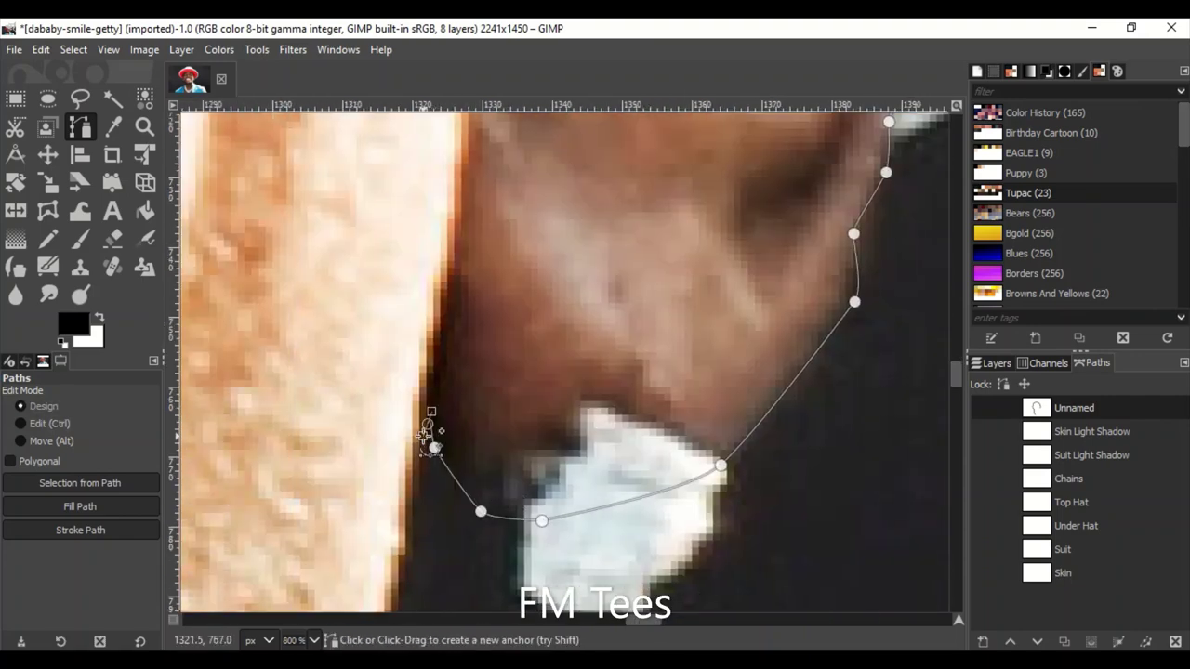
pyautogui.scroll(-3, 953, 385)
pyautogui.moveTo(352, 547); pyautogui.dragTo(345, 569)
pyautogui.scroll(-3, 953, 410)
pyautogui.keyDown('ctrl'); pyautogui.scroll(-4, 438, 319); pyautogui.keyUp('ctrl')
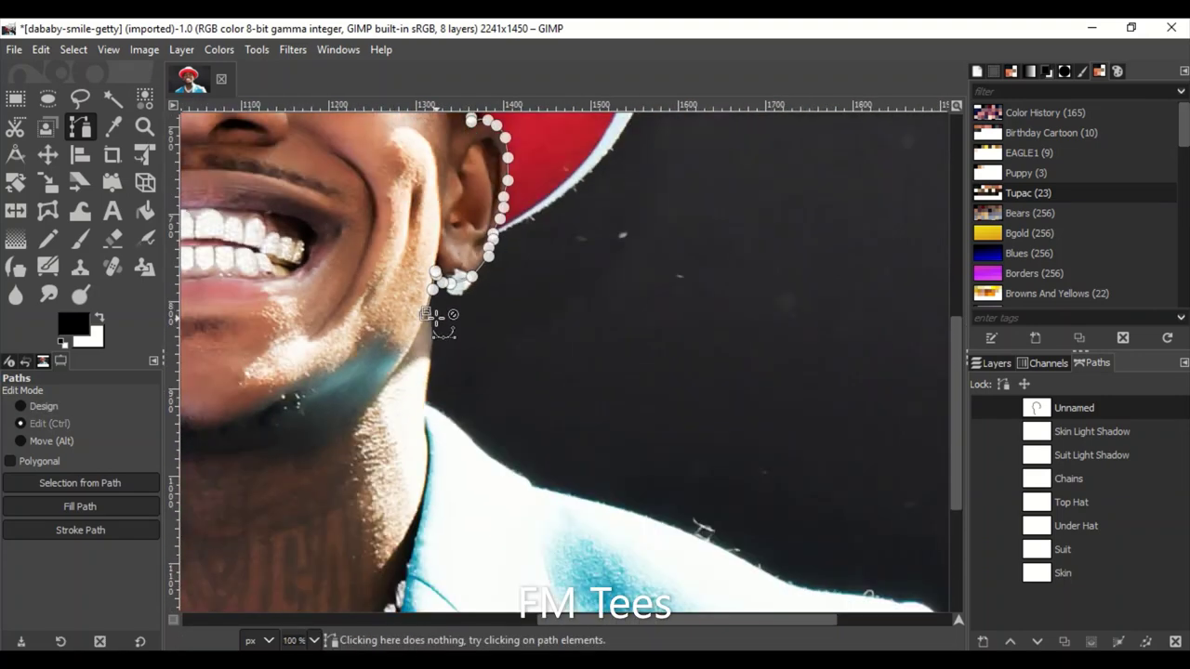
pyautogui.keyDown('ctrl'); pyautogui.scroll(3, 438, 319); pyautogui.keyUp('ctrl')
pyautogui.click(385, 239)
pyautogui.scroll(-1, 955, 379)
pyautogui.scroll(-2, 892, 391)
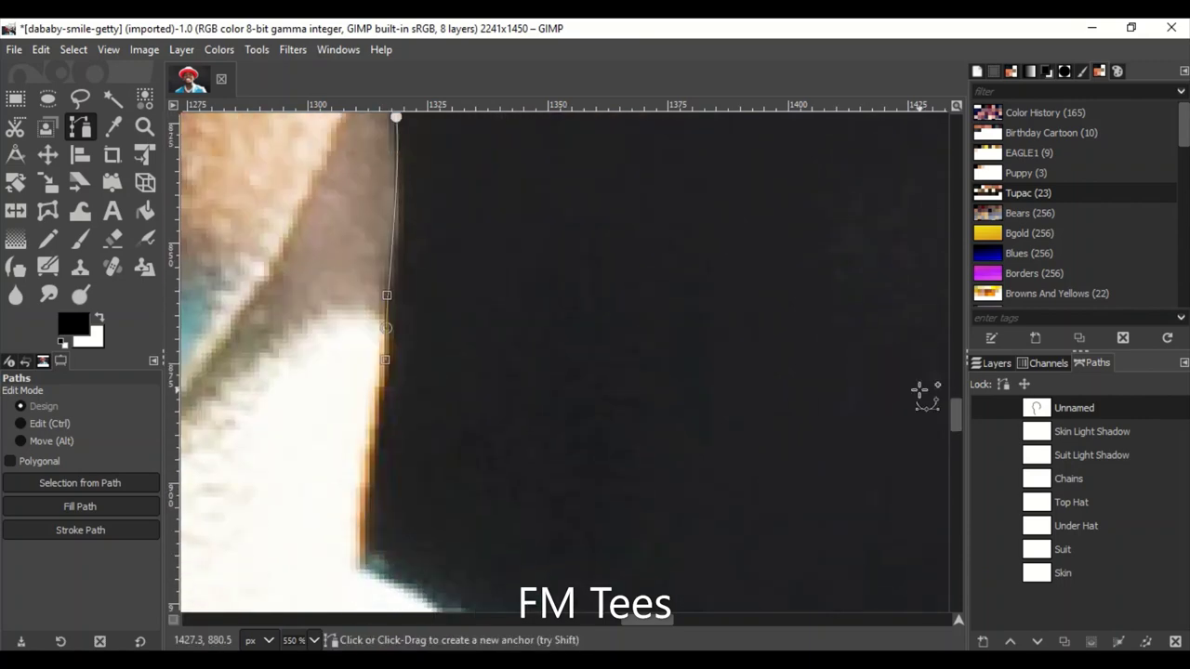
pyautogui.scroll(-5, 690, 558)
pyautogui.click(545, 398)
pyautogui.scroll(-3, 955, 428)
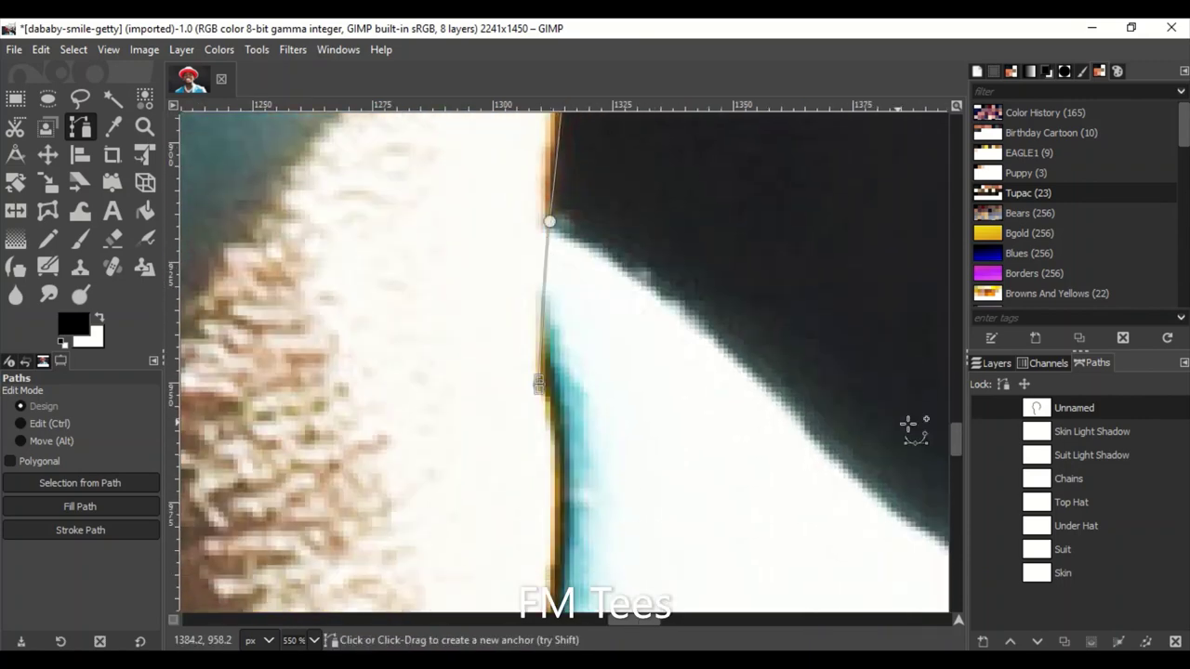
pyautogui.moveTo(545, 507); pyautogui.dragTo(527, 543)
pyautogui.hotkey('ctrl', 'z')
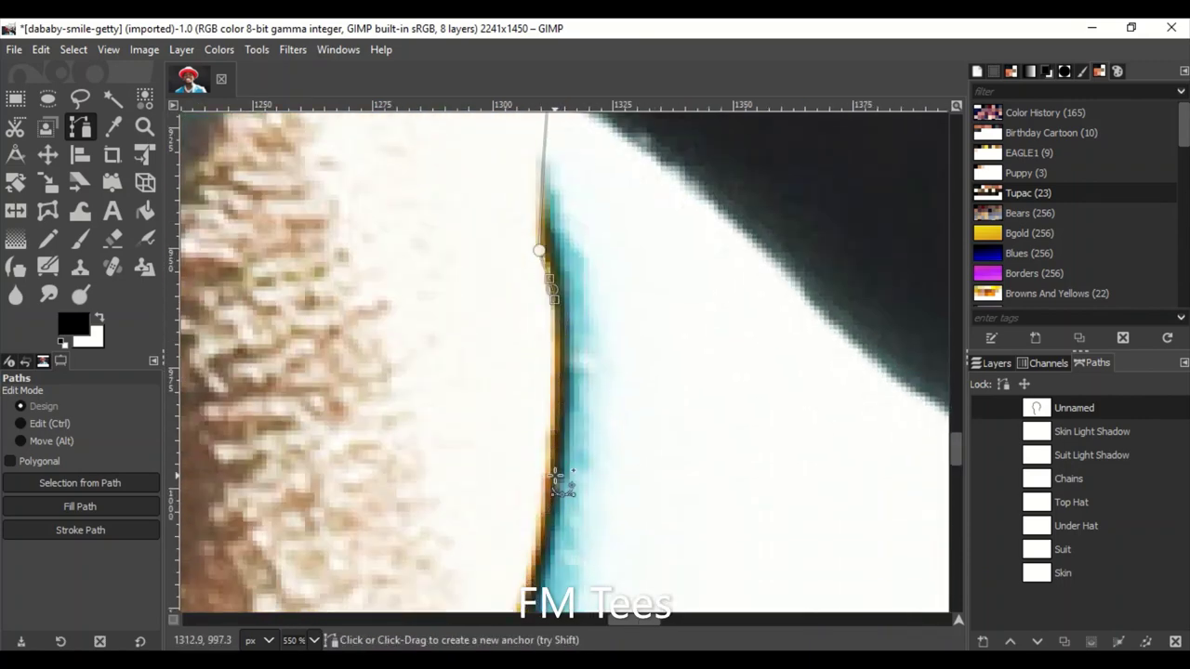
pyautogui.scroll(-3, 549, 437)
pyautogui.click(425, 385)
# Trace the skin edge around the chain with curved anchors, including one sharp corner.
pyautogui.hscroll(-2, 484, 553)
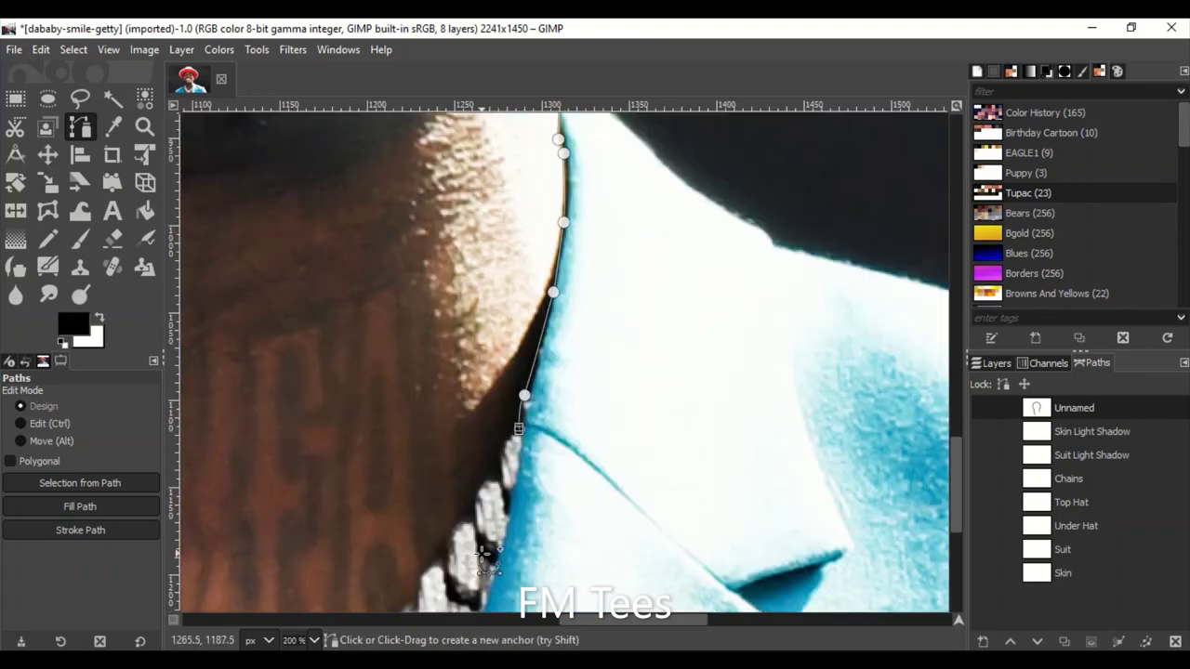
pyautogui.scroll(-3, 484, 555)
pyautogui.scroll(2, 483, 555)
pyautogui.scroll(4, 540, 540)
pyautogui.scroll(-2, 590, 522)
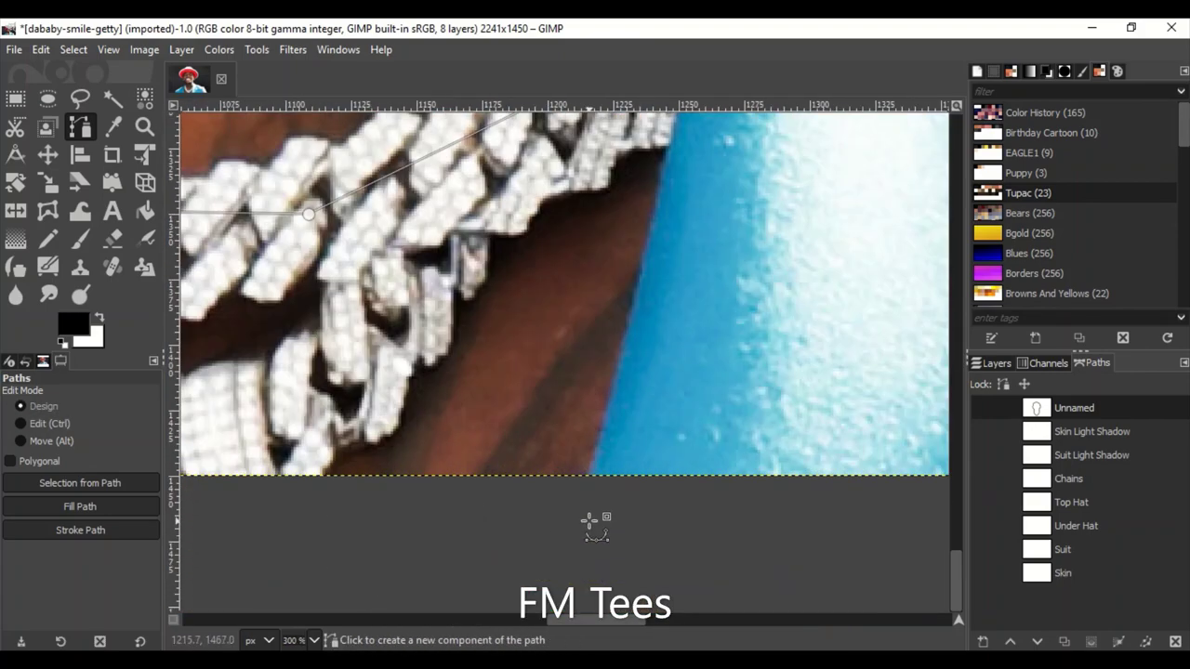
pyautogui.moveTo(580, 499); pyautogui.dragTo(630, 316)
pyautogui.scroll(4, 662, 157)
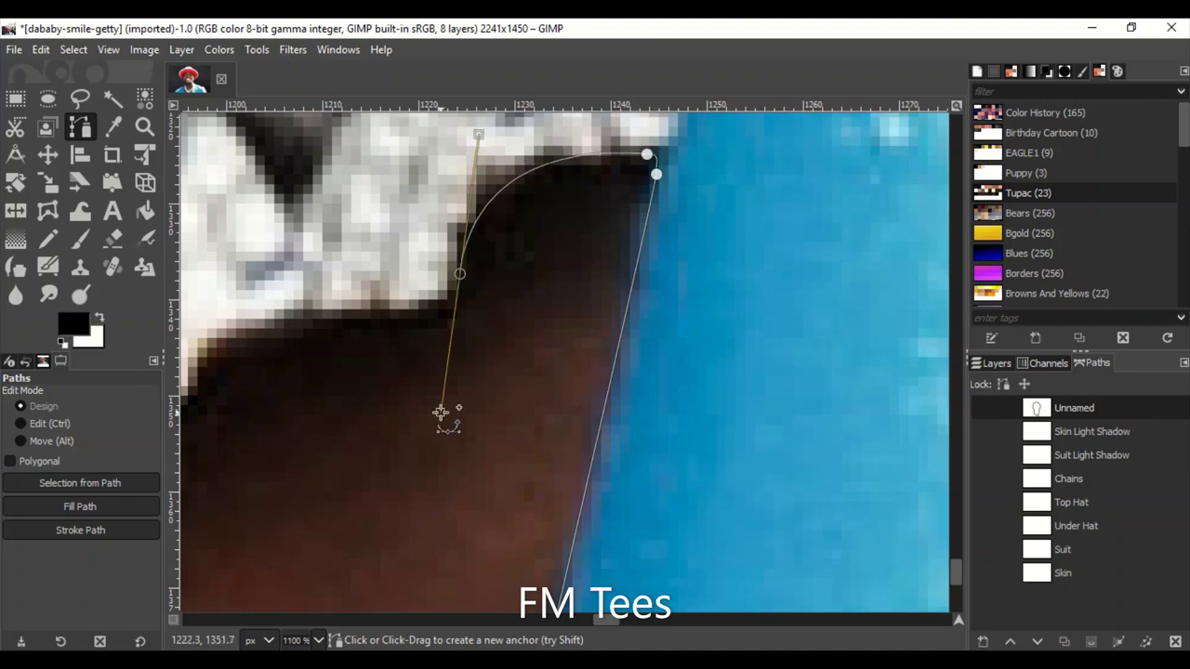
pyautogui.scroll(-1, 446, 446)
pyautogui.scroll(-1, 413, 543)
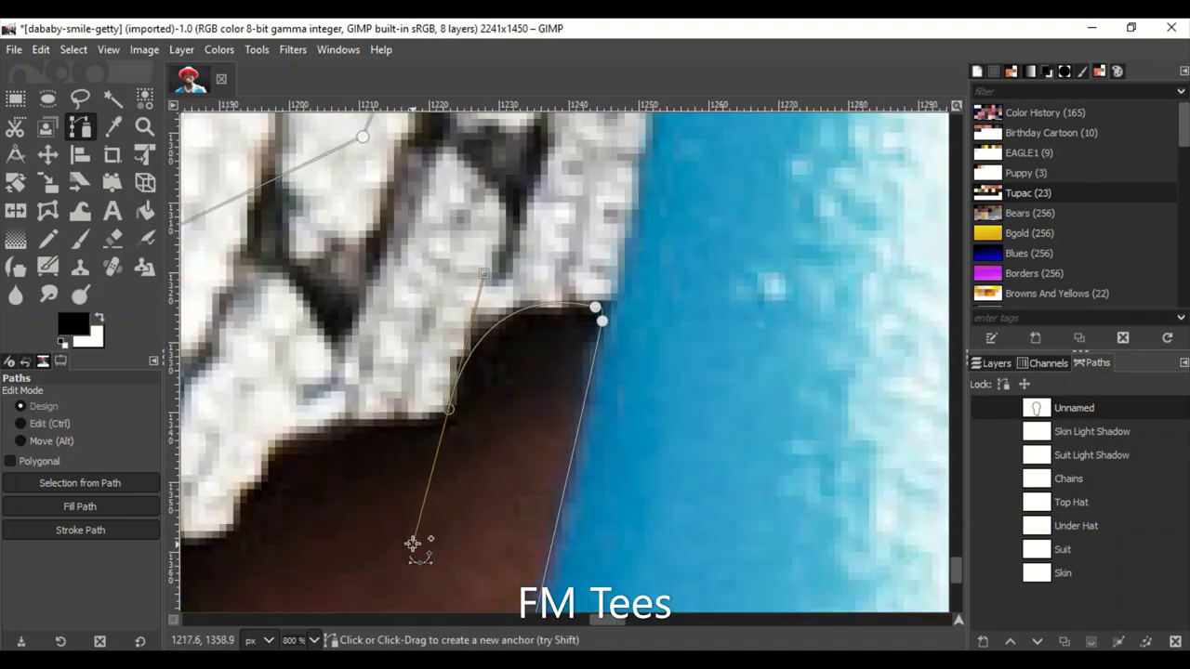
pyautogui.moveTo(413, 543); pyautogui.dragTo(449, 411)
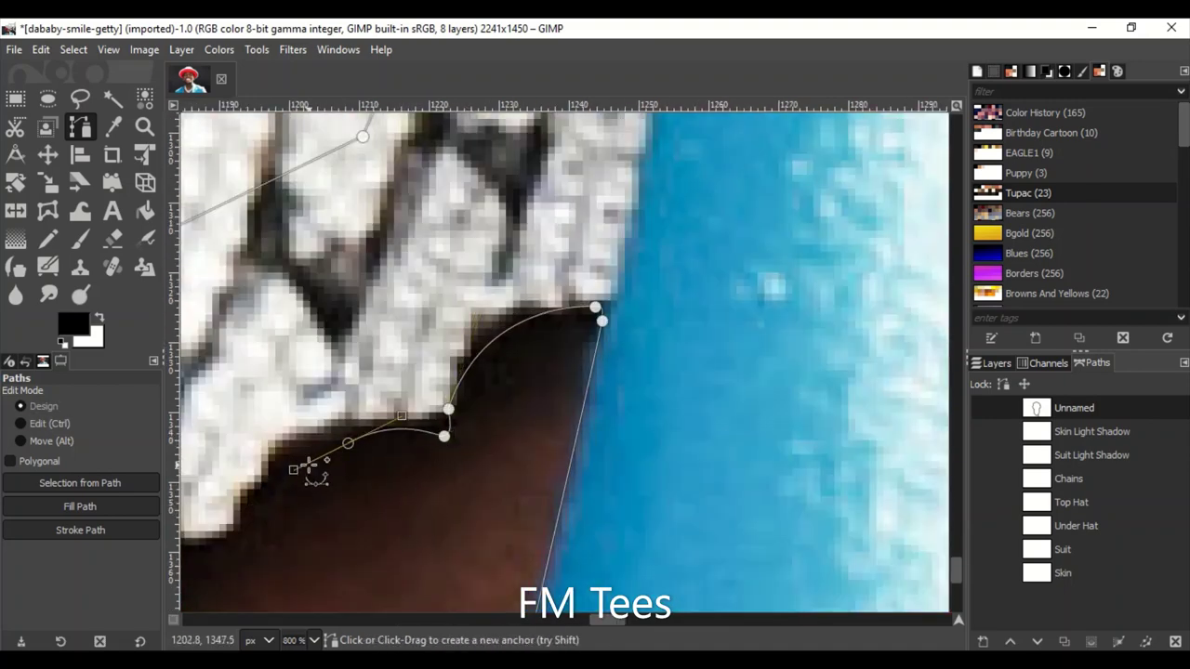
pyautogui.hscroll(-4, 605, 563)
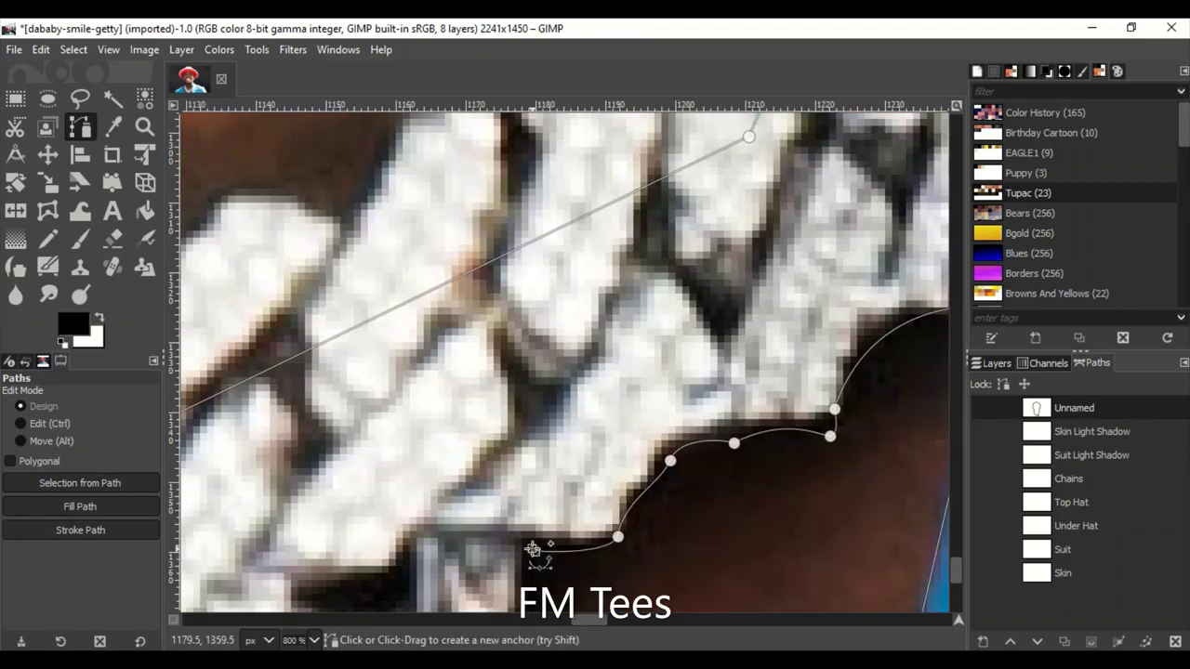
pyautogui.scroll(-4, 538, 328)
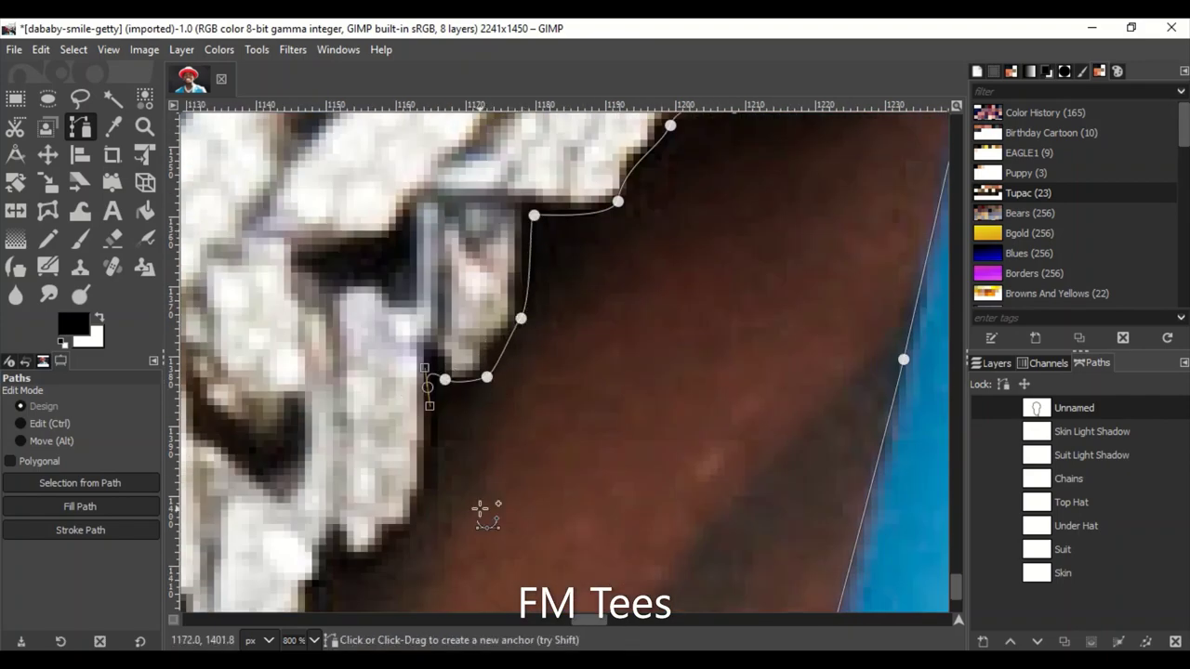
pyautogui.scroll(-2, 802, 486)
pyautogui.hscroll(-3, 558, 465)
pyautogui.scroll(-1, 557, 465)
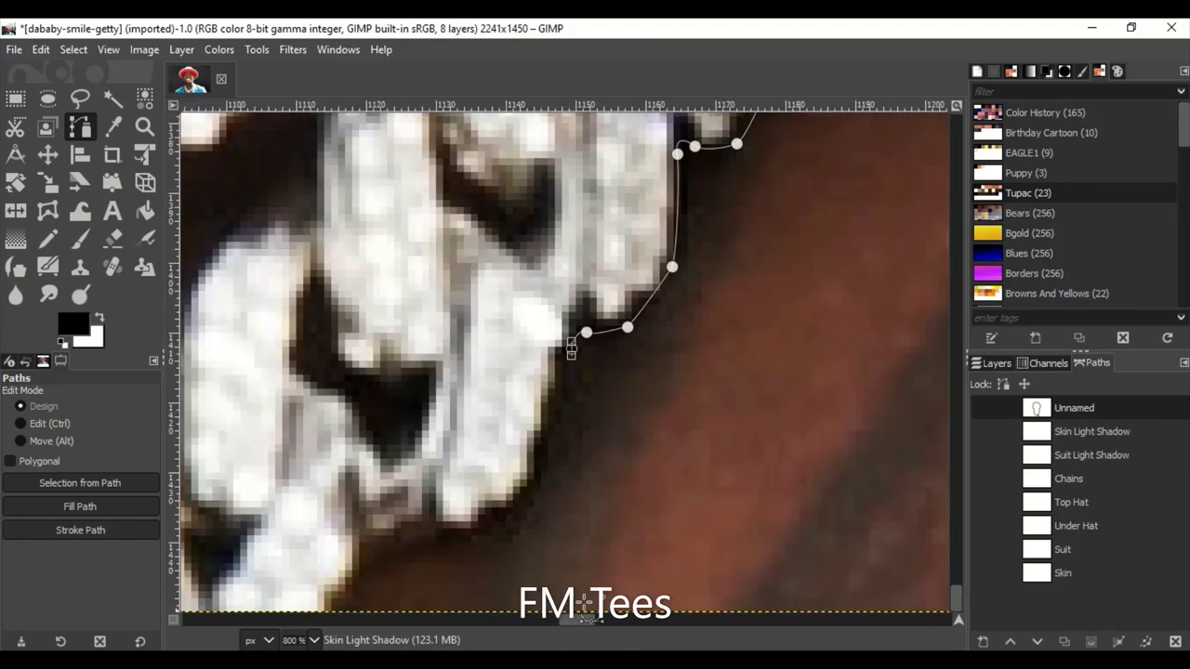
pyautogui.moveTo(540, 465); pyautogui.dragTo(532, 488)
pyautogui.click(353, 591)
# Extend the skin outline along the left lapel edge.
pyautogui.press('-')
pyautogui.hscroll(-5, 545, 558)
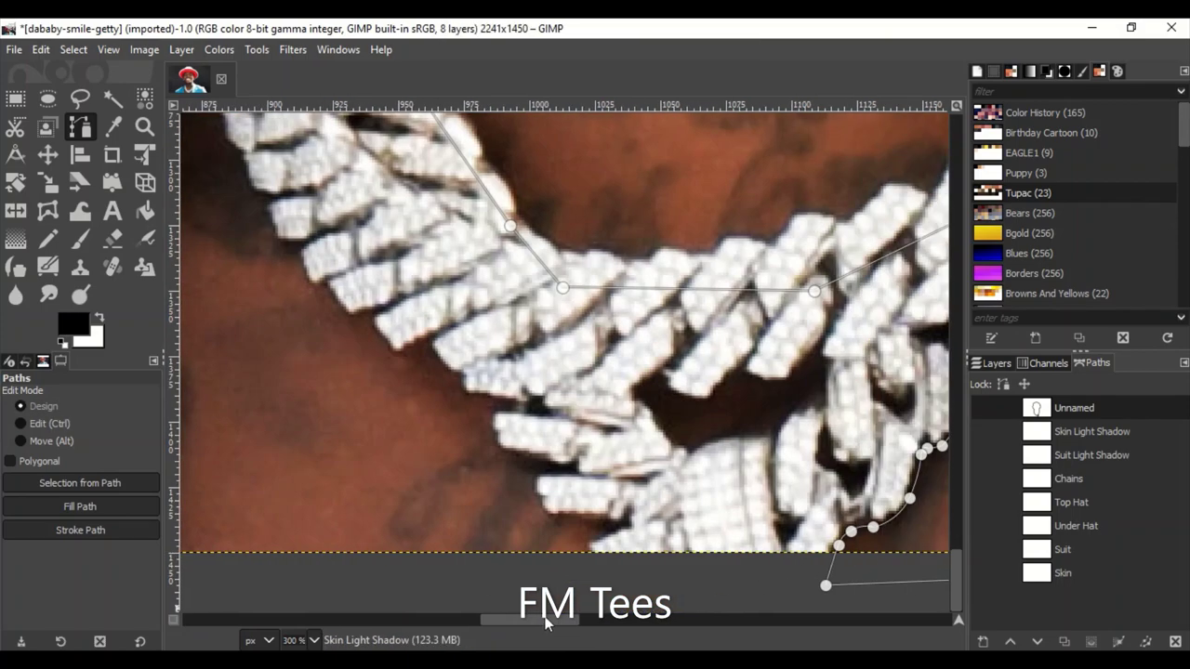
pyautogui.hscroll(-5, 482, 321)
pyautogui.scroll(1, 454, 498)
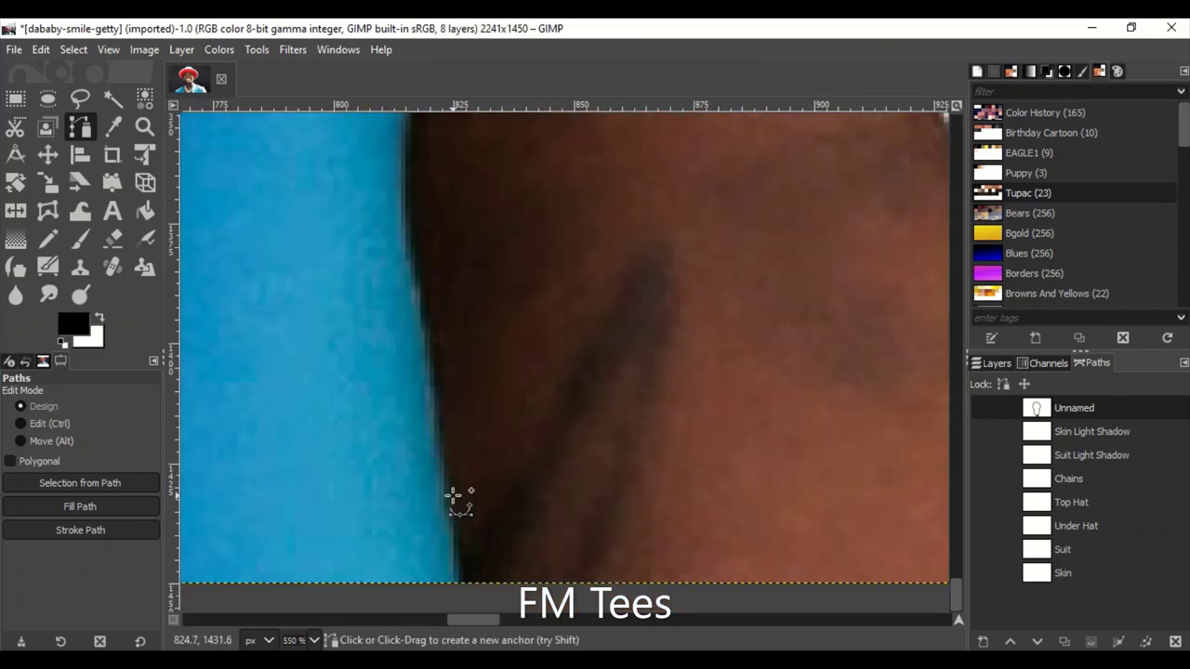
pyautogui.scroll(-2, 414, 247)
pyautogui.scroll(5, 442, 460)
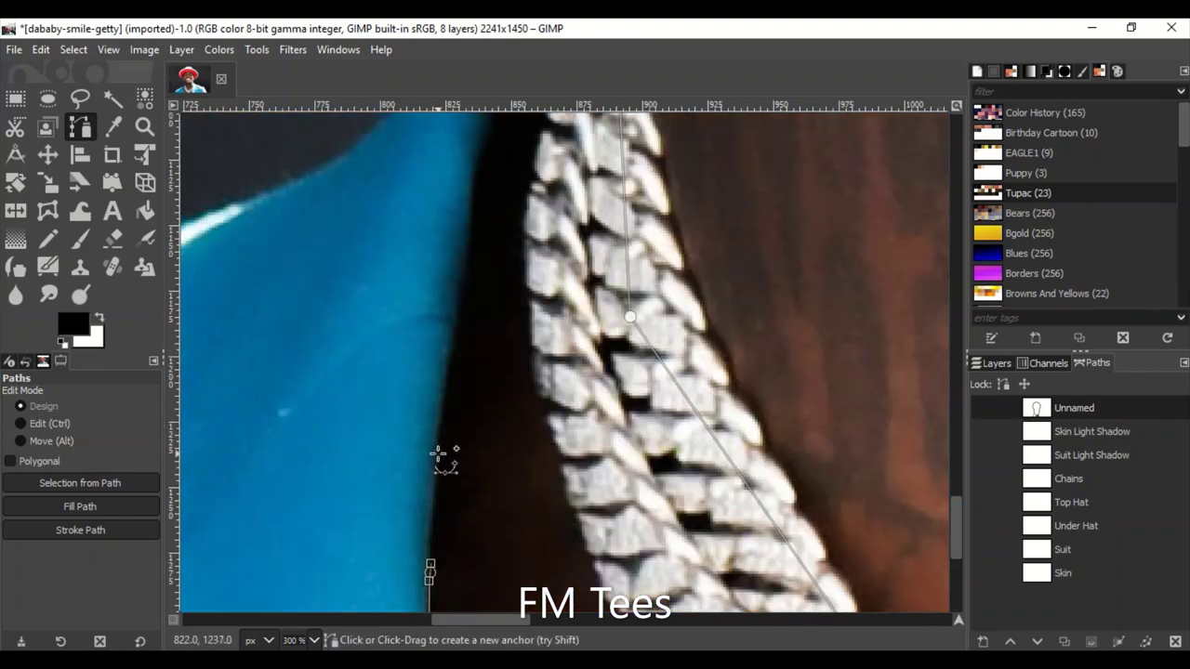
pyautogui.scroll(3, 472, 251)
pyautogui.scroll(-2, 750, 403)
pyautogui.scroll(2, 750, 403)
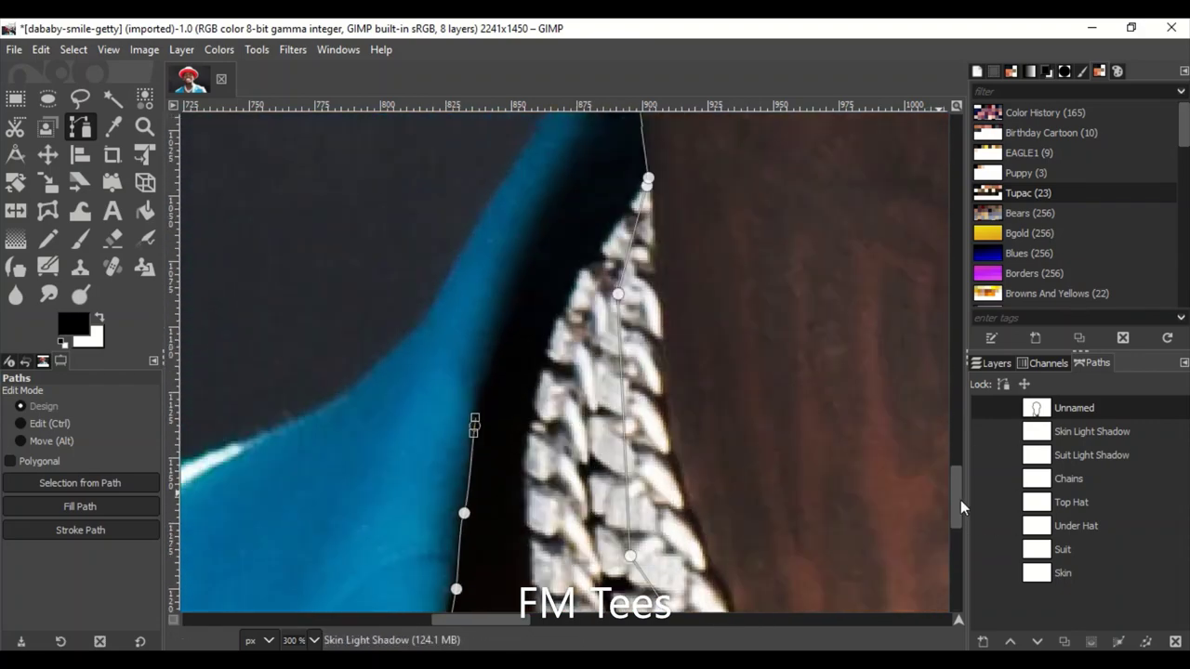
pyautogui.click(489, 458)
pyautogui.scroll(-5, 558, 372)
pyautogui.scroll(-2, 558, 372)
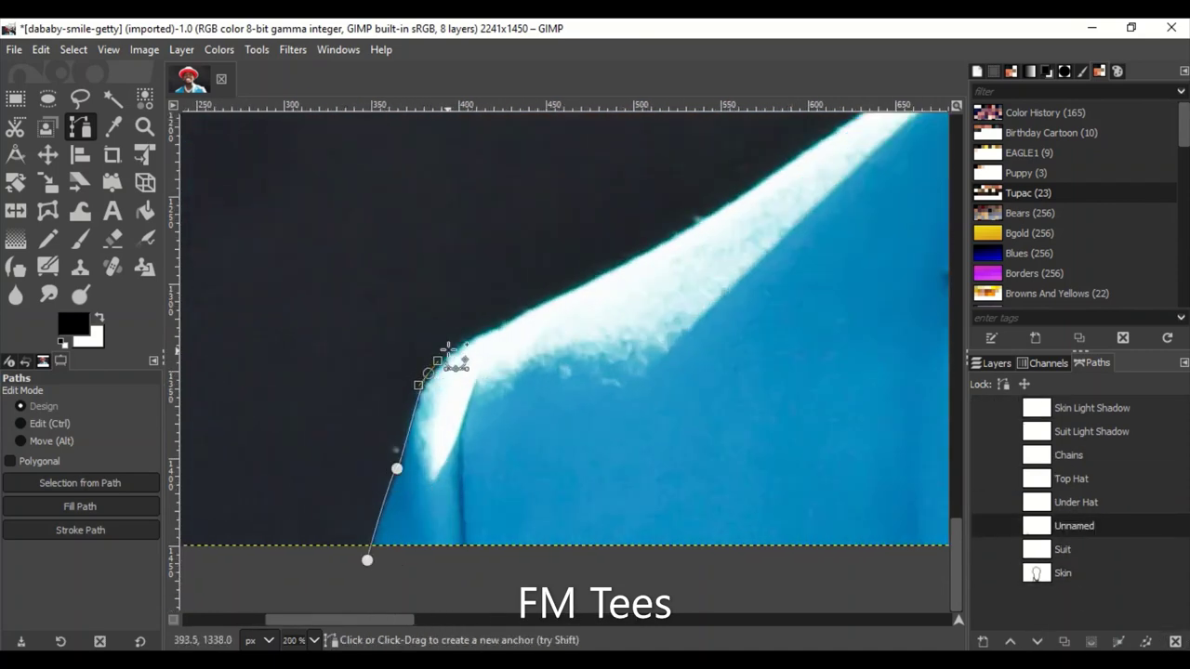
# Trace the suit up the left shoulder and along the chain's edge to the image's bottom edge.
pyautogui.moveTo(588, 284); pyautogui.dragTo(632, 263)
pyautogui.scroll(5, 735, 505)
pyautogui.hscroll(5, 736, 505)
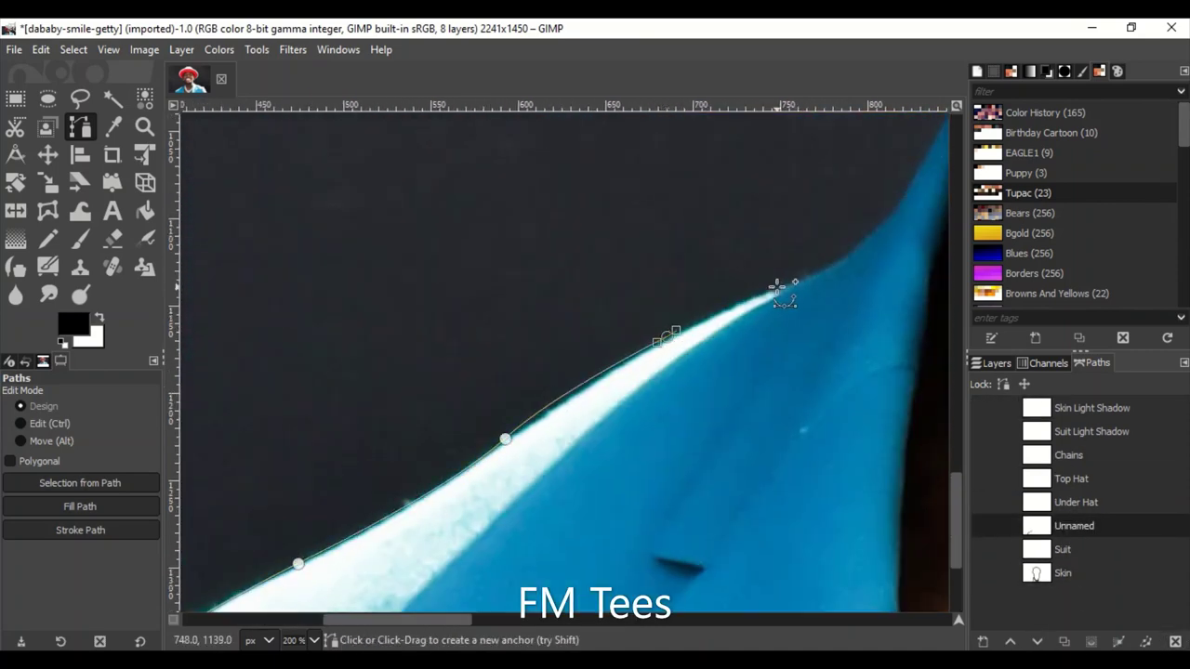
pyautogui.moveTo(869, 231); pyautogui.dragTo(892, 207)
pyautogui.scroll(5, 639, 404)
pyautogui.hscroll(5, 640, 403)
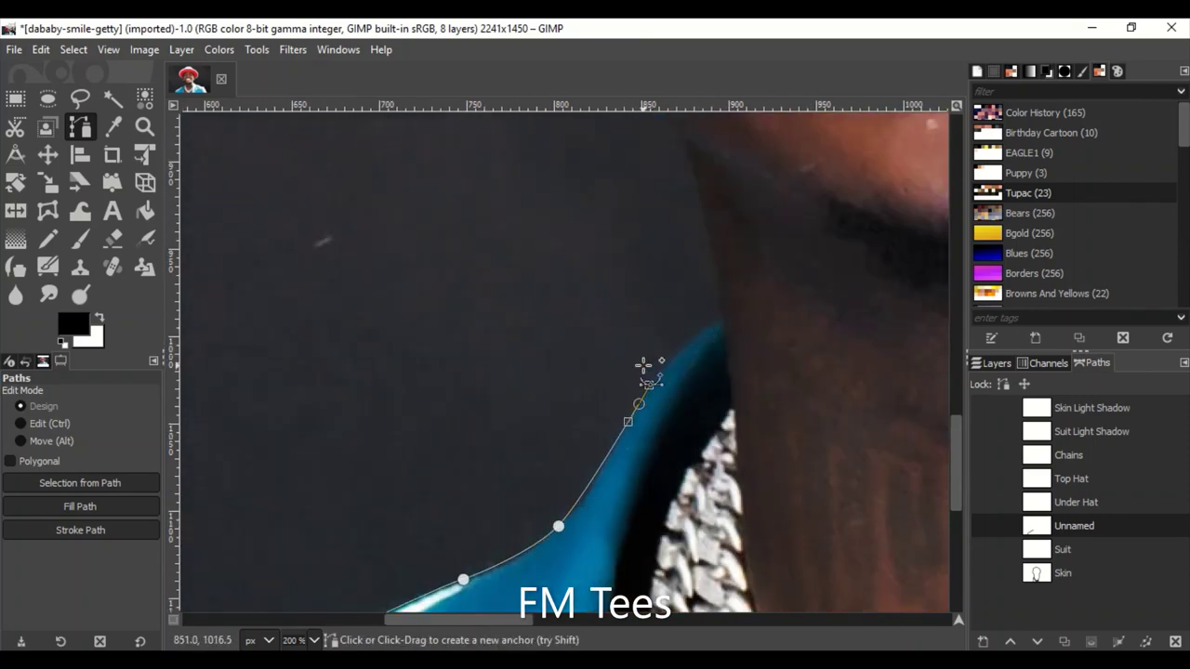
pyautogui.scroll(-3, 779, 358)
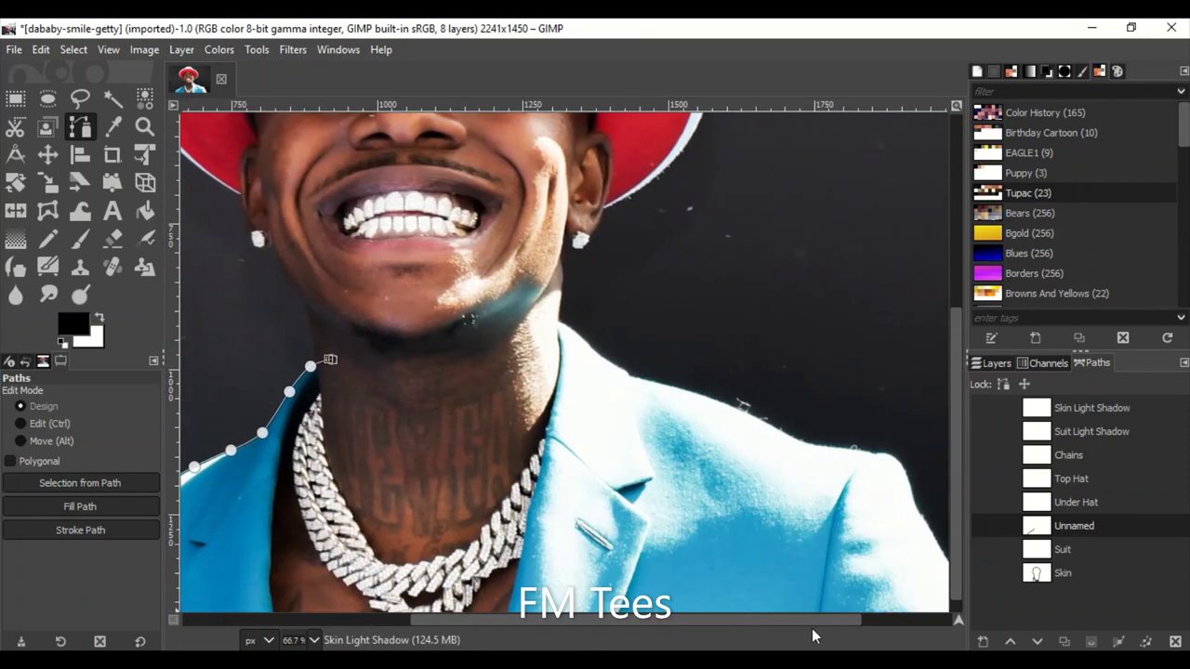
pyautogui.scroll(3, 605, 372)
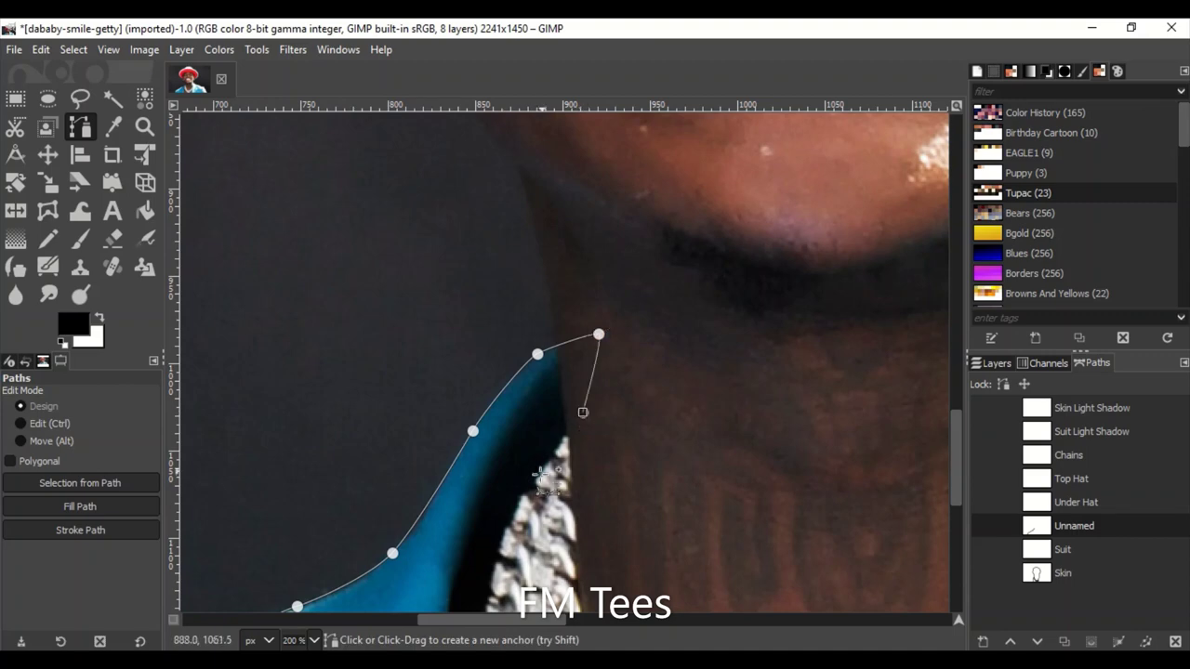
pyautogui.scroll(-2, 542, 475)
pyautogui.scroll(1, 484, 527)
pyautogui.moveTo(484, 526)
pyautogui.mouseDown()
pyautogui.moveTo(441, 526)
pyautogui.moveTo(376, 307)
pyautogui.mouseUp()
pyautogui.scroll(-3, 376, 307)
pyautogui.scroll(-3, 358, 526)
pyautogui.click(348, 342)
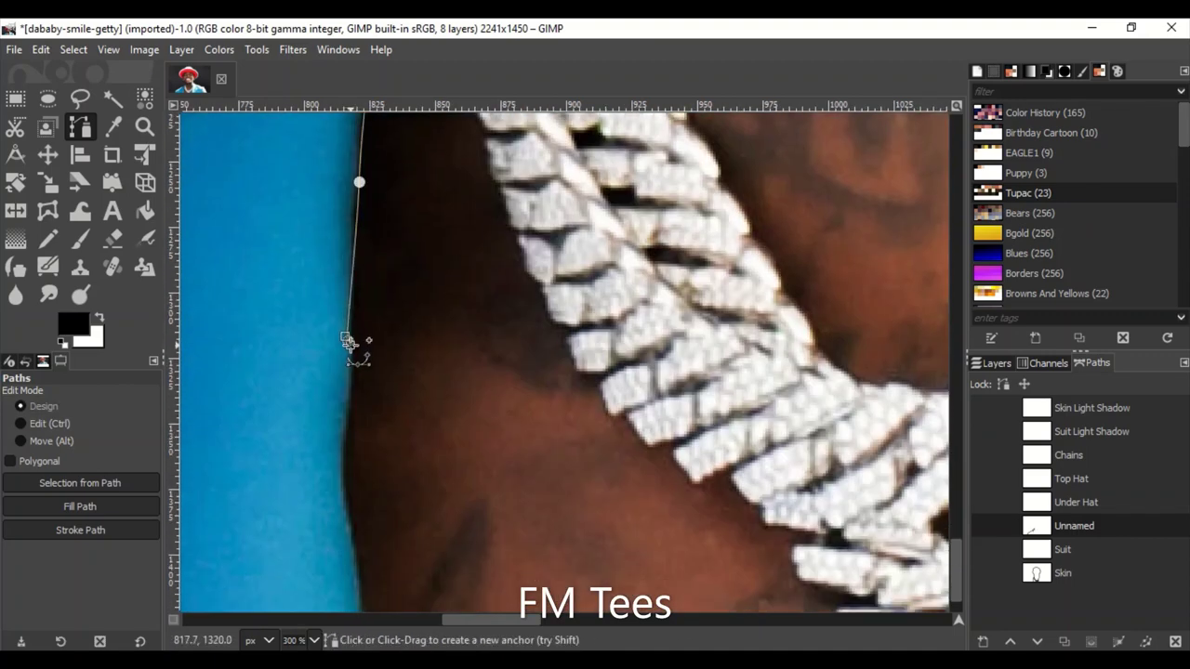
pyautogui.scroll(2, 349, 526)
pyautogui.scroll(-3, 372, 558)
pyautogui.click(388, 455)
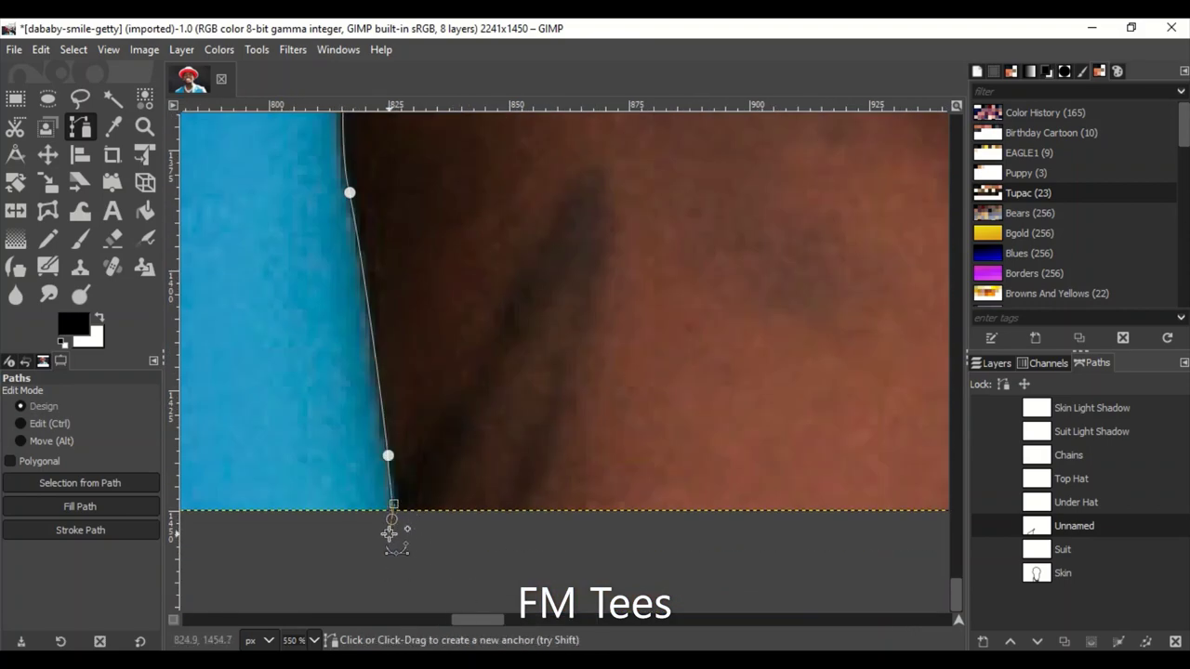
pyautogui.scroll(-3, 409, 539)
pyautogui.hscroll(5, 651, 563)
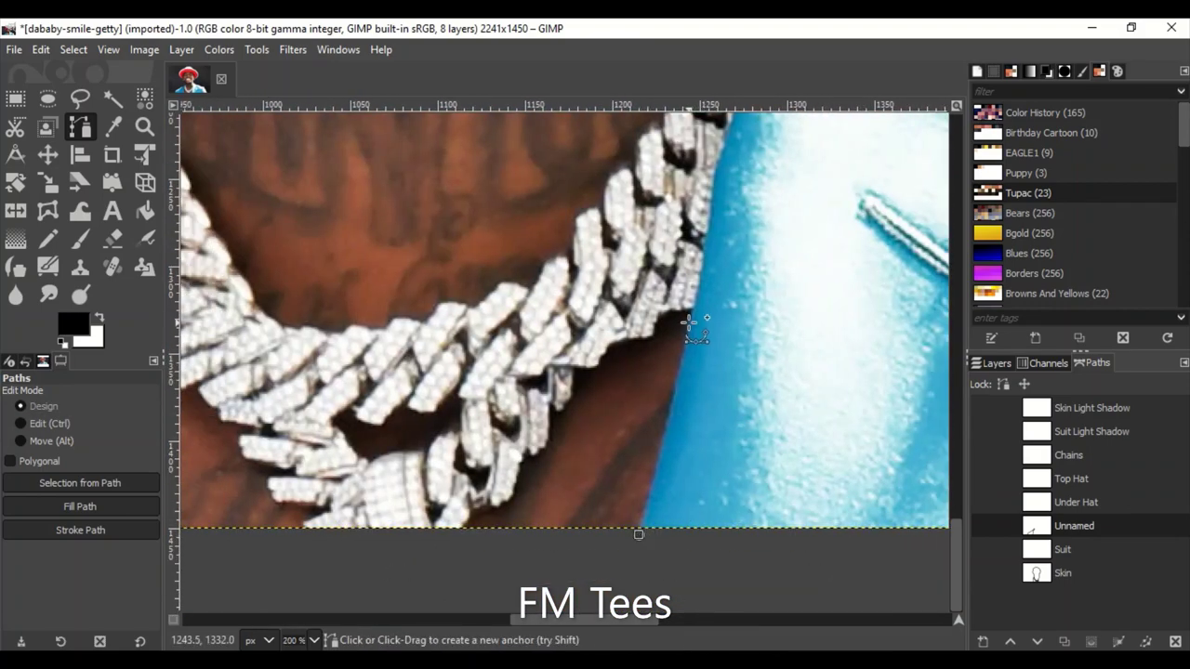
# Add suit anchors where the chain meets the jacket and along the collar edge.
pyautogui.click(716, 164)
pyautogui.scroll(1, 624, 441)
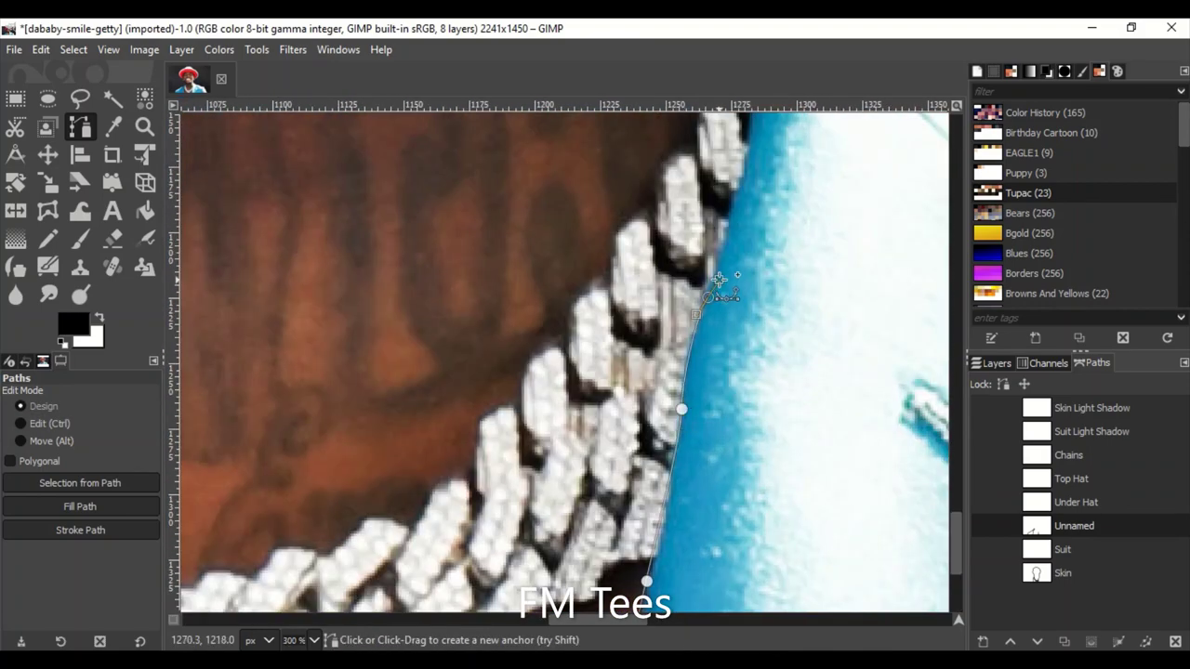
pyautogui.scroll(4, 772, 212)
pyautogui.scroll(3, 813, 197)
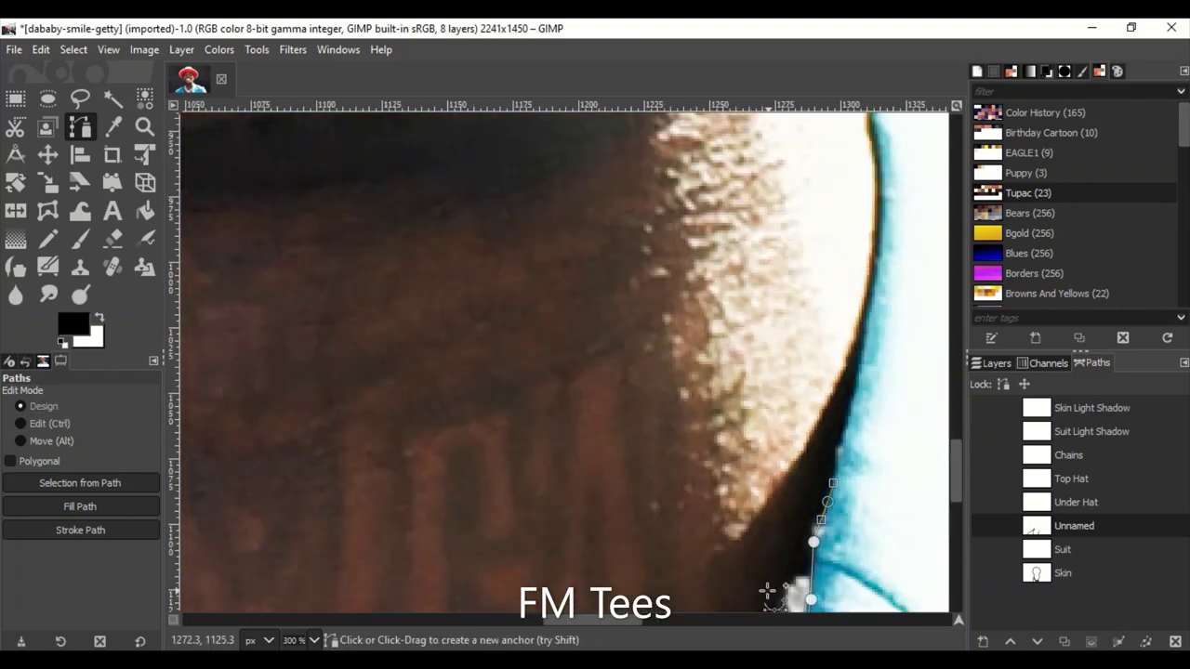
pyautogui.scroll(-1, 500, 403)
pyautogui.scroll(5, 524, 451)
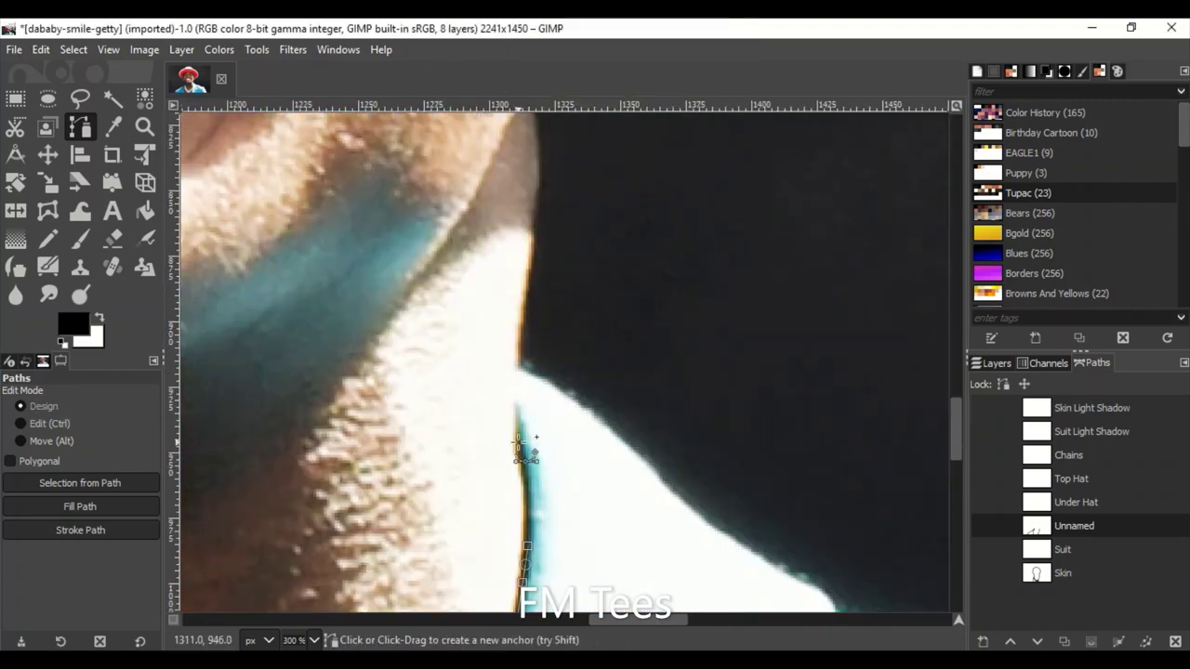
pyautogui.scroll(-3, 726, 542)
pyautogui.hscroll(4, 517, 362)
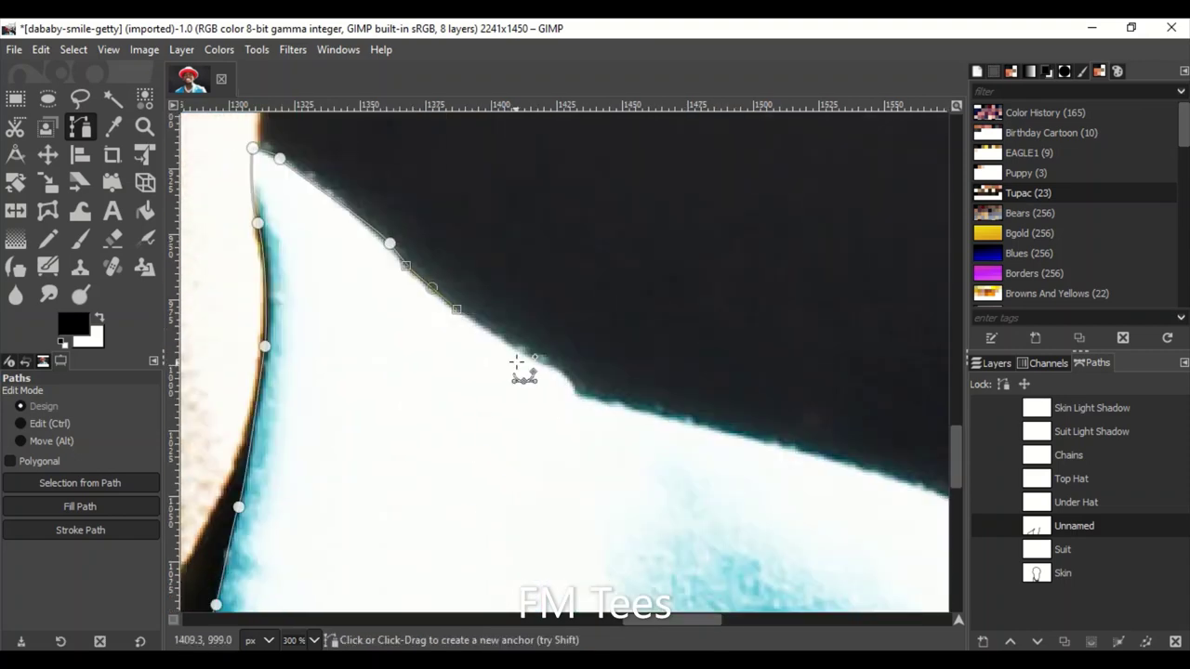
pyautogui.click(571, 377)
pyautogui.click(833, 465)
pyautogui.hscroll(8, 695, 545)
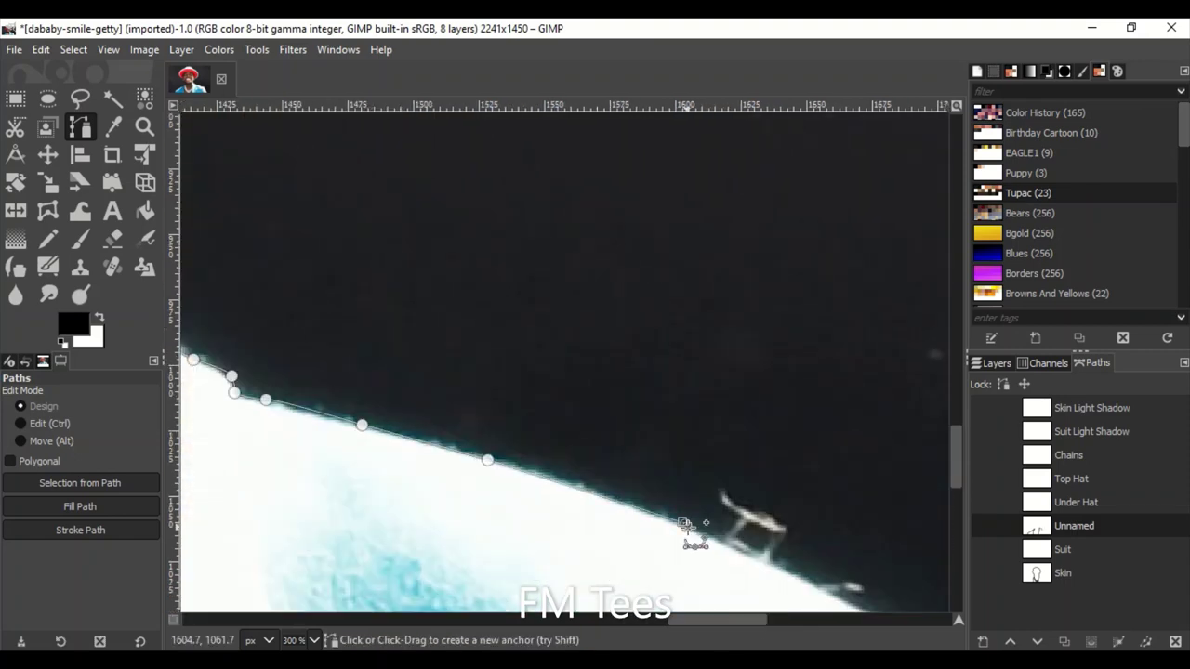
pyautogui.scroll(-2, 725, 595)
# Trace the right shoulder's curve and the jacket's right side down to the bottom-right edge.
pyautogui.click(647, 468)
pyautogui.hscroll(1, 744, 622)
pyautogui.click(712, 535)
pyautogui.hscroll(4, 712, 534)
pyautogui.scroll(-1, 713, 535)
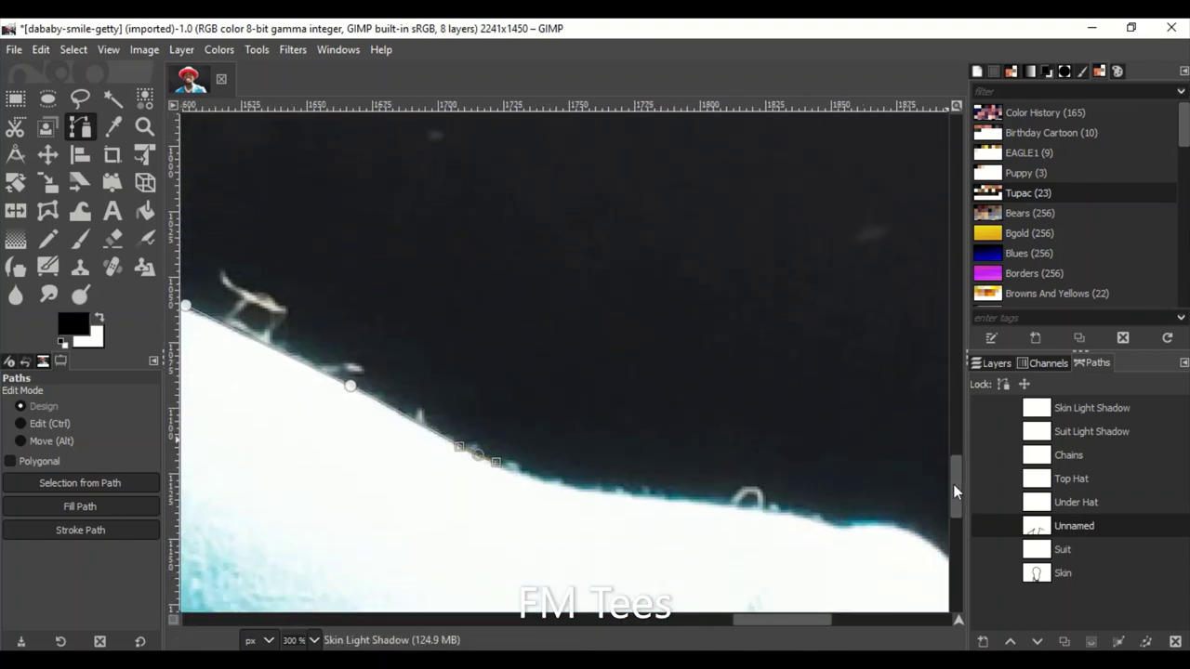
pyautogui.click(555, 484)
pyautogui.moveTo(705, 502); pyautogui.dragTo(739, 504)
pyautogui.hscroll(2, 687, 518)
pyautogui.scroll(-7, 841, 595)
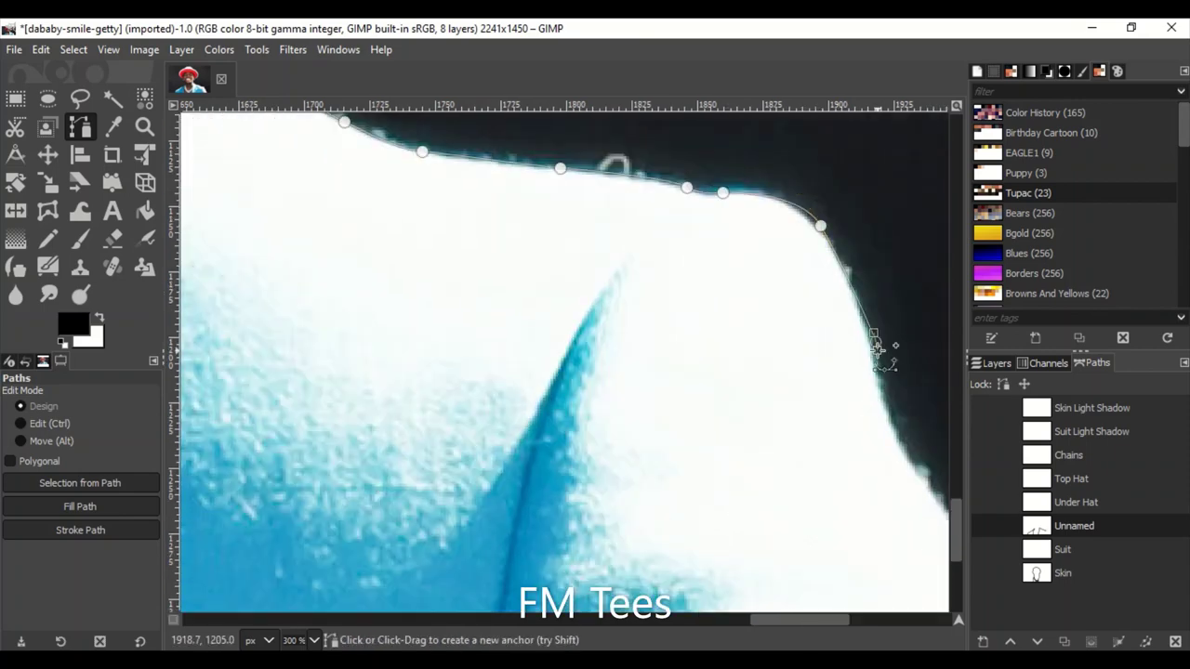
pyautogui.click(883, 372)
pyautogui.hscroll(4, 883, 372)
pyautogui.click(521, 344)
pyautogui.hscroll(1, 590, 488)
pyautogui.click(676, 421)
pyautogui.scroll(-1, 744, 480)
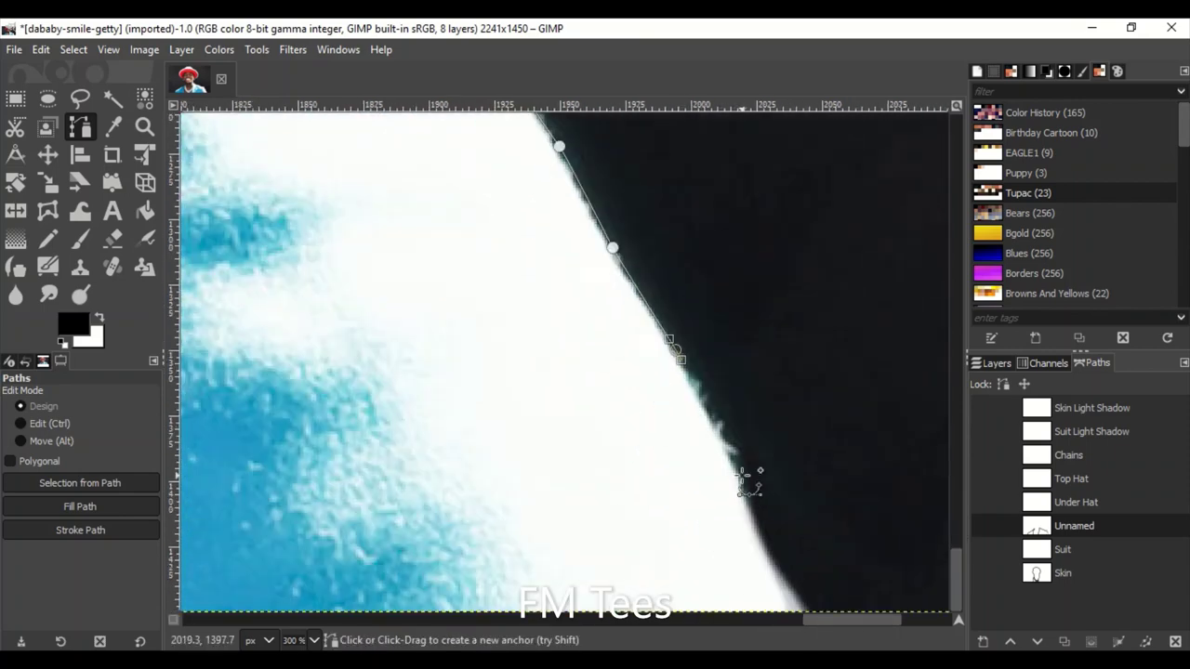
pyautogui.scroll(-2, 861, 574)
pyautogui.click(675, 542)
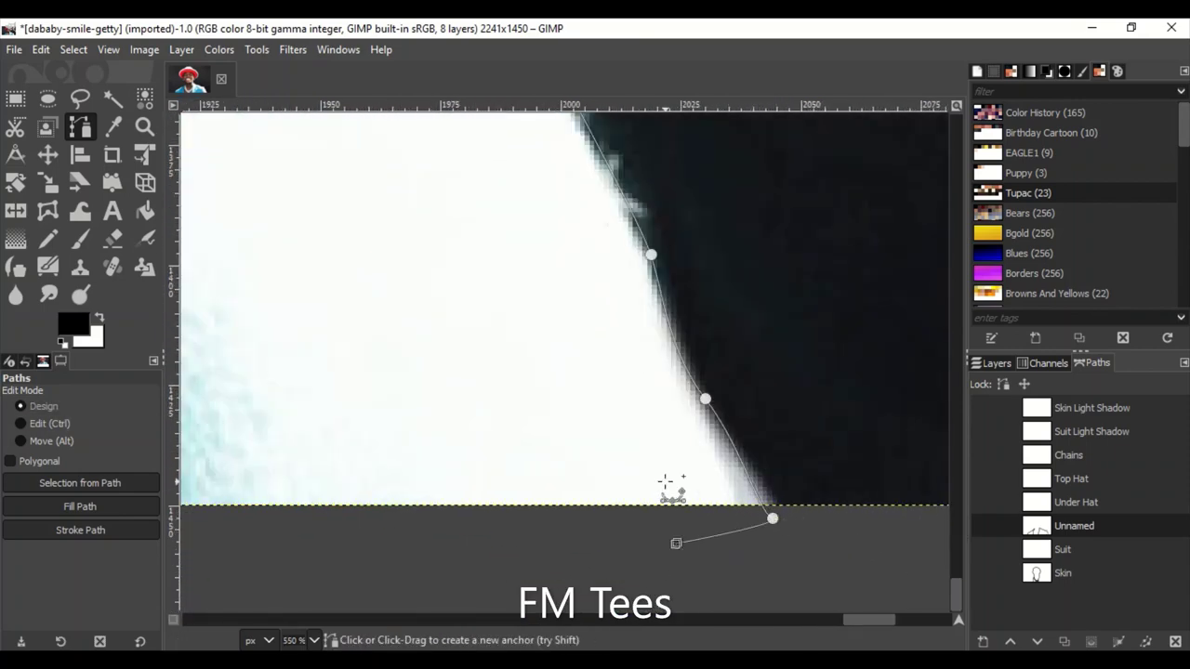
pyautogui.scroll(2, 716, 456)
pyautogui.scroll(-5, 716, 455)
pyautogui.scroll(-3, 680, 558)
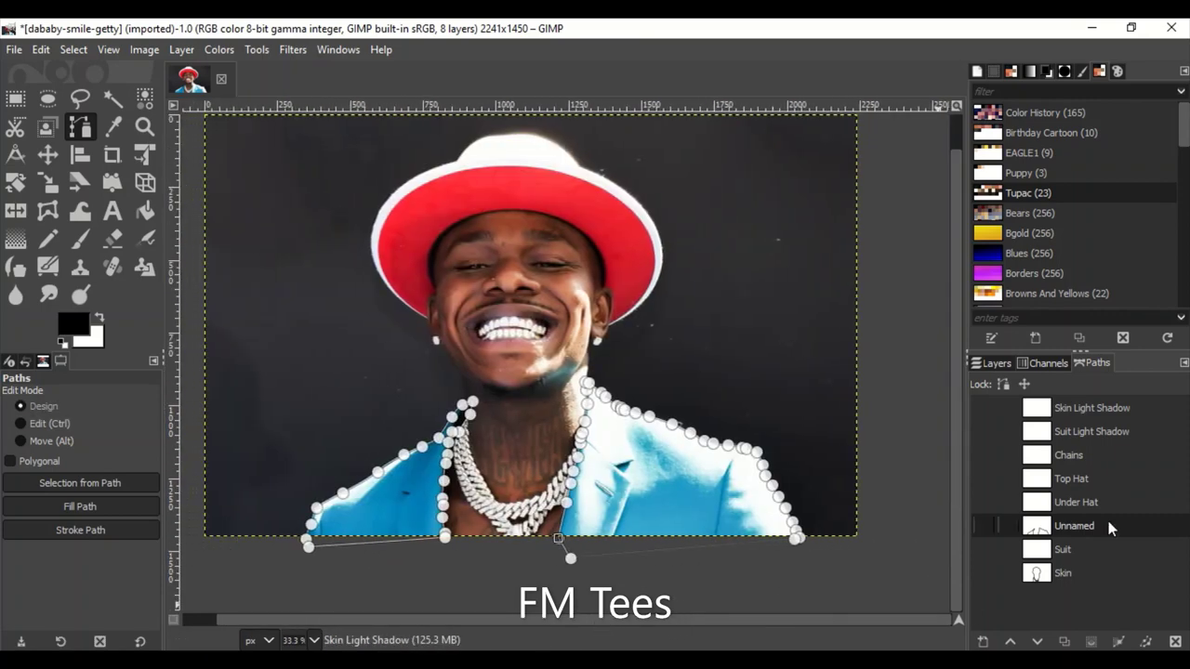
# Rename the traced jacket path to Suit.
pyautogui.doubleClick(1078, 527)
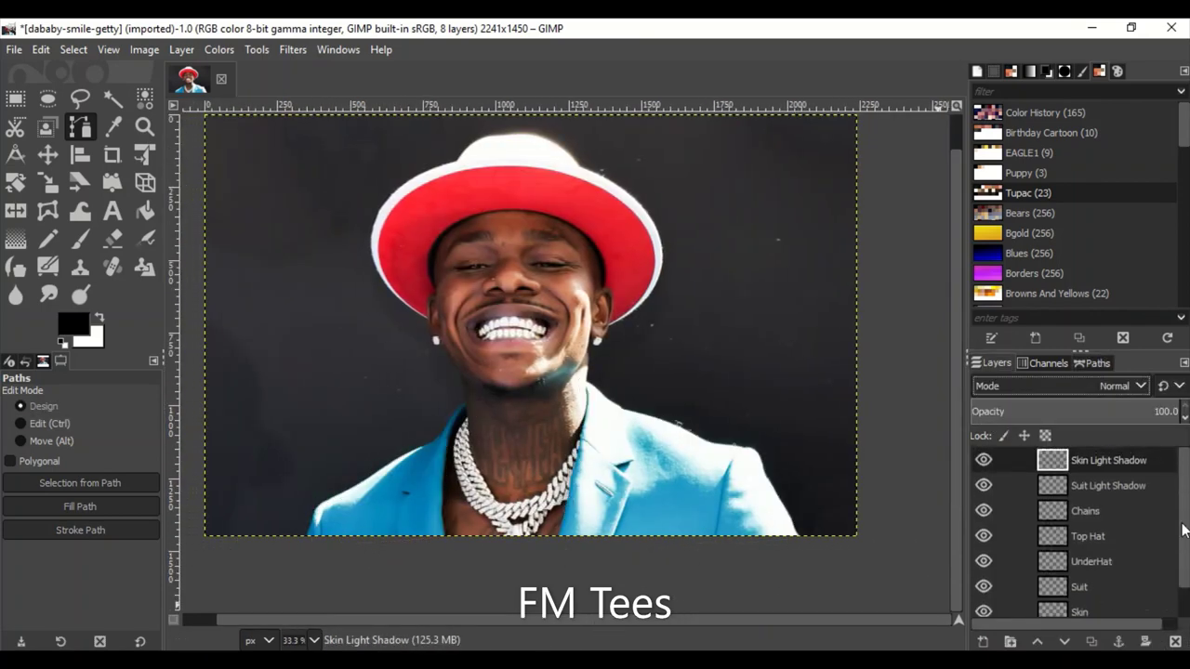
pyautogui.click(1071, 479)
pyautogui.scroll(6, 438, 325)
pyautogui.scroll(-5, 830, 502)
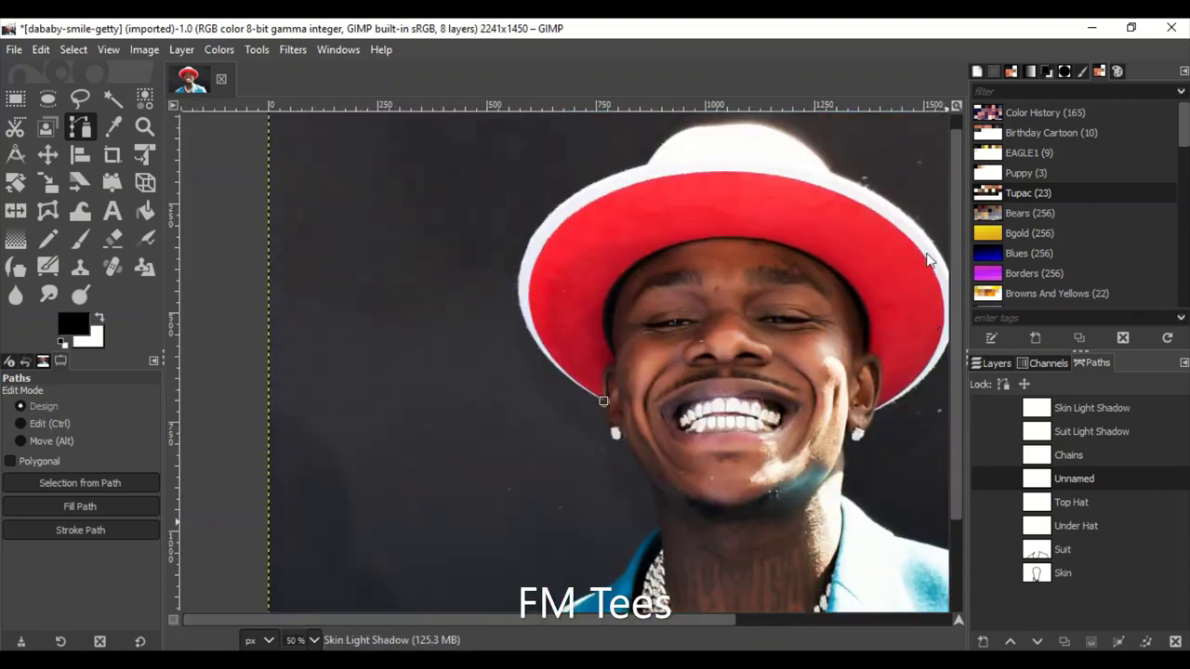
# Start a new path with curved anchors along the hat's brim and crown.
pyautogui.moveTo(591, 193); pyautogui.dragTo(734, 93)
pyautogui.scroll(-2, 805, 167)
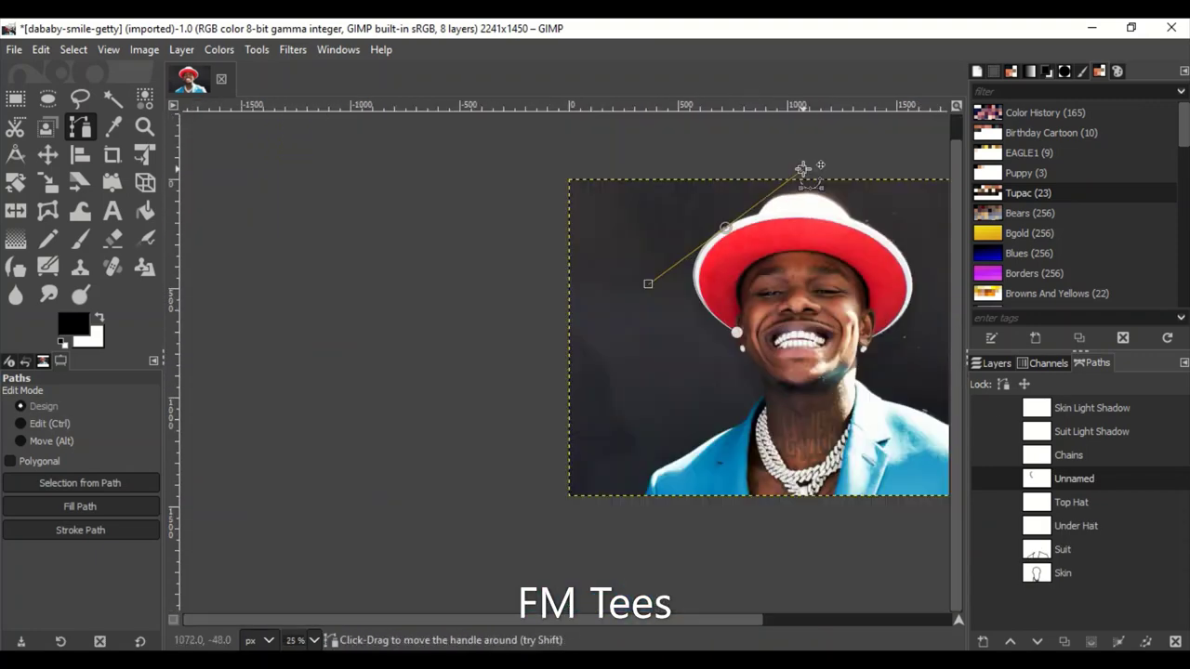
pyautogui.scroll(4, 723, 252)
pyautogui.scroll(3, 457, 314)
pyautogui.scroll(-2, 629, 321)
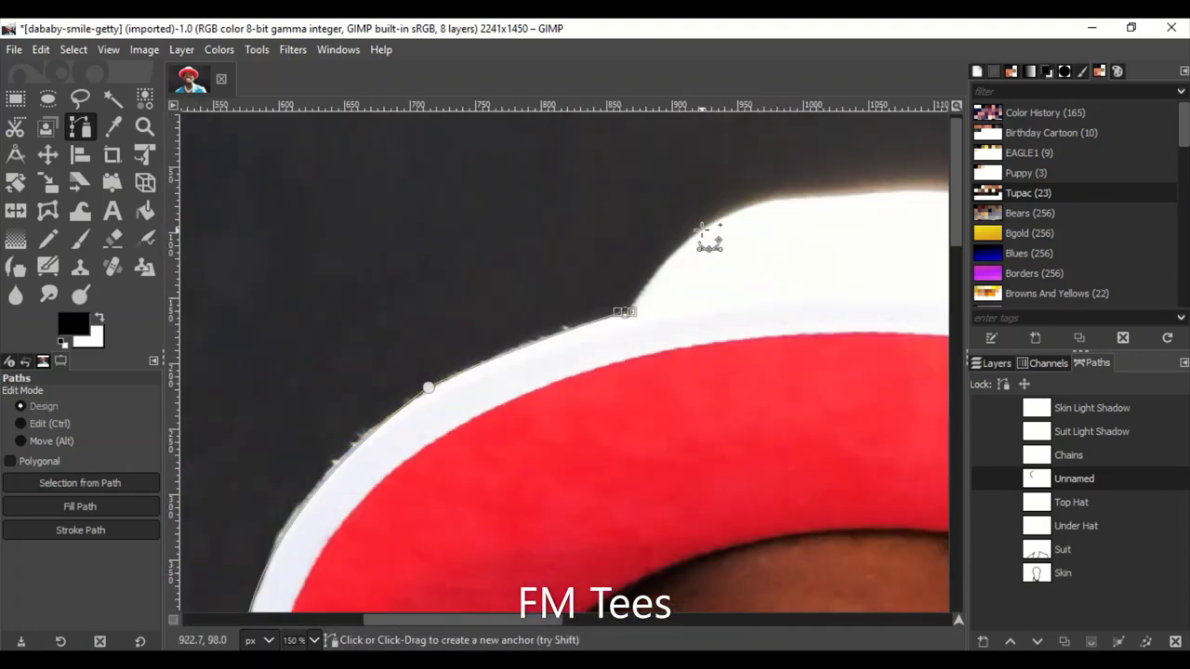
pyautogui.click(755, 203)
pyautogui.moveTo(531, 620); pyautogui.dragTo(617, 621)
pyautogui.moveTo(679, 204); pyautogui.dragTo(723, 226)
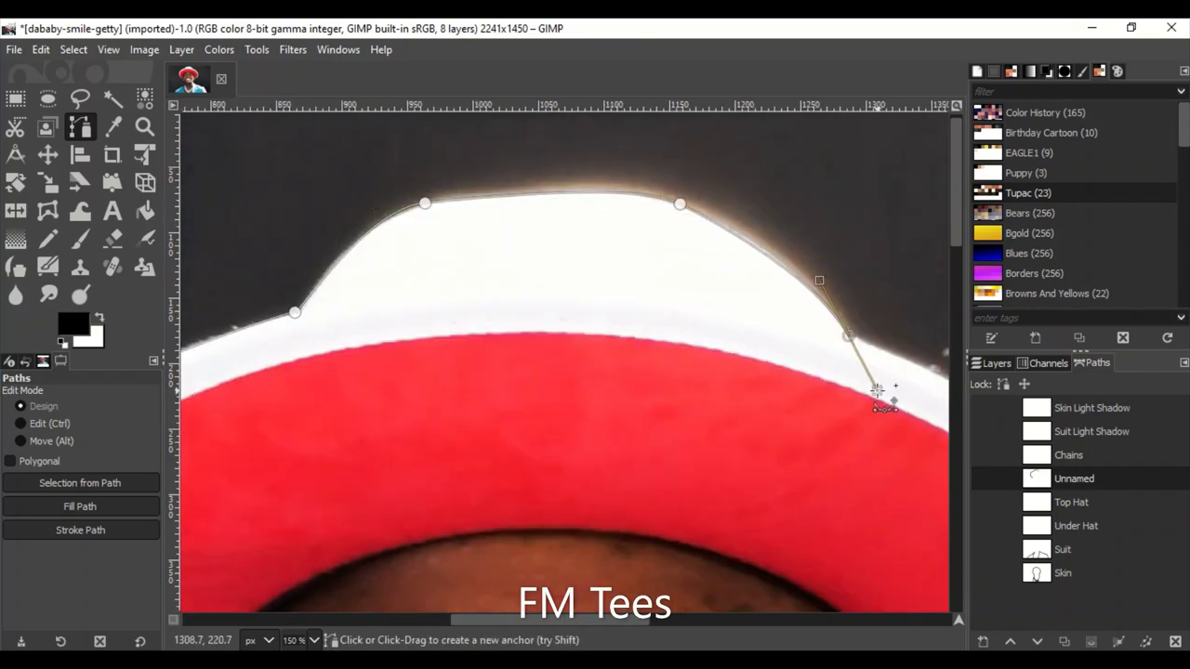
pyautogui.scroll(2, 876, 390)
pyautogui.scroll(-2, 650, 391)
pyautogui.scroll(2, 651, 391)
# Curve the hat outline along the brim's right edge, then select the Top Hat path.
pyautogui.moveTo(682, 440); pyautogui.dragTo(762, 531)
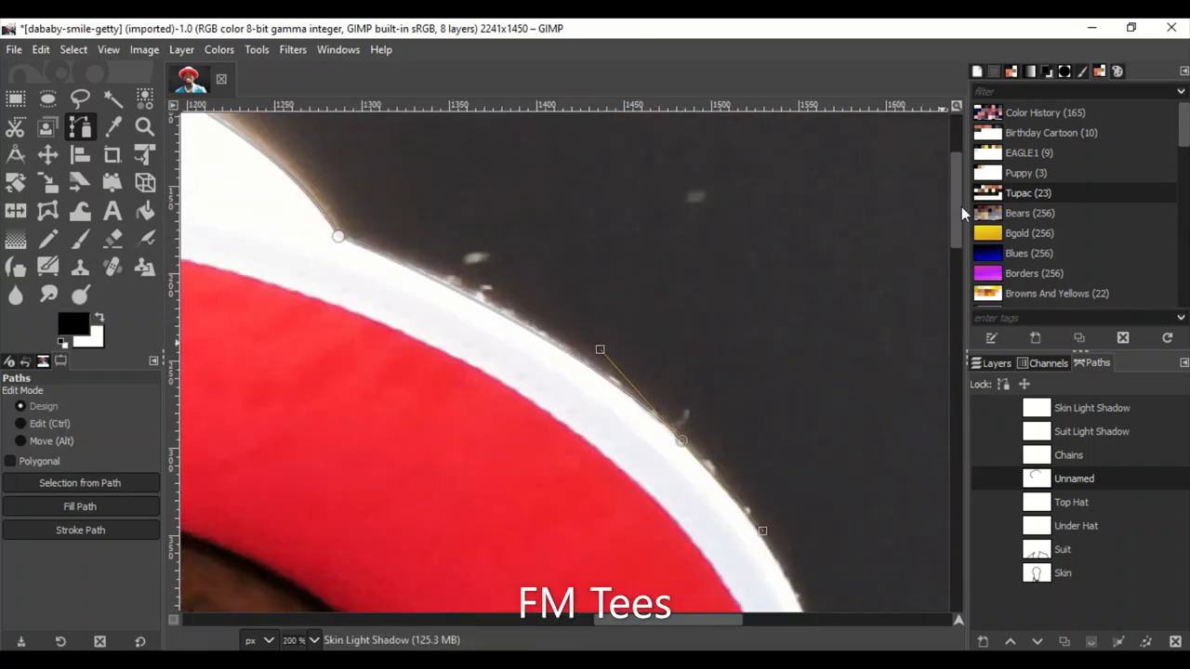
pyautogui.scroll(-1, 948, 223)
pyautogui.scroll(-2, 948, 290)
pyautogui.scroll(-1, 665, 556)
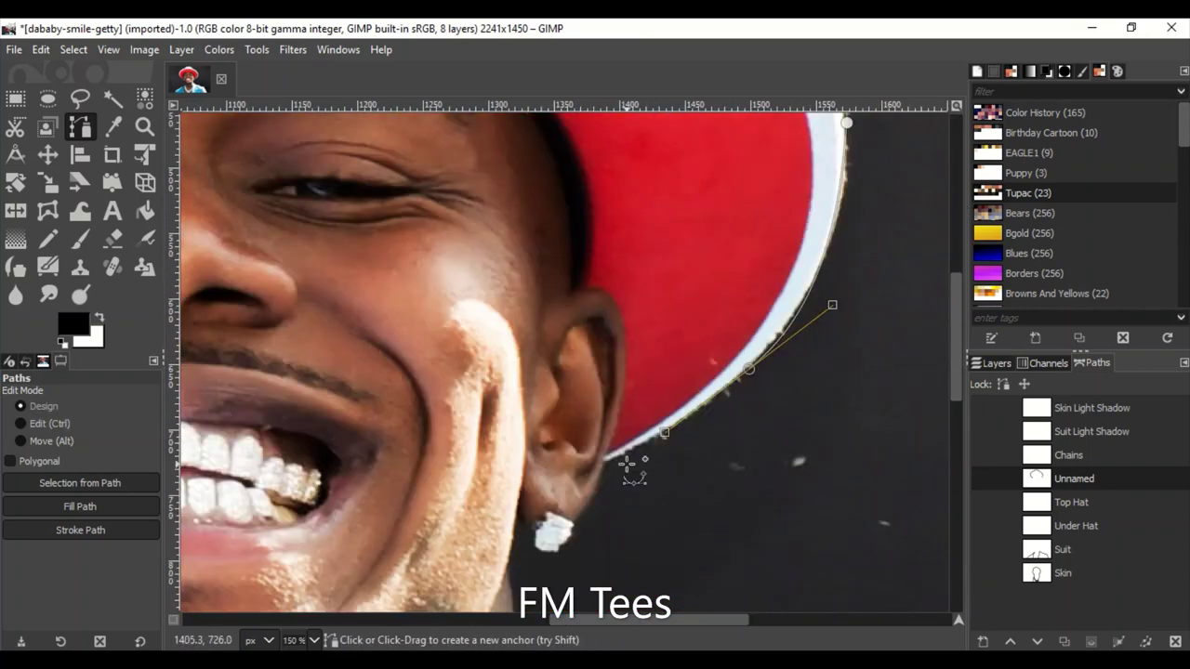
pyautogui.scroll(2, 651, 473)
pyautogui.scroll(-3, 372, 459)
pyautogui.click(1071, 502)
# Delete the old Top Hat path, name the new hat outline TopHat, and select Under Hat.
pyautogui.click(1175, 641)
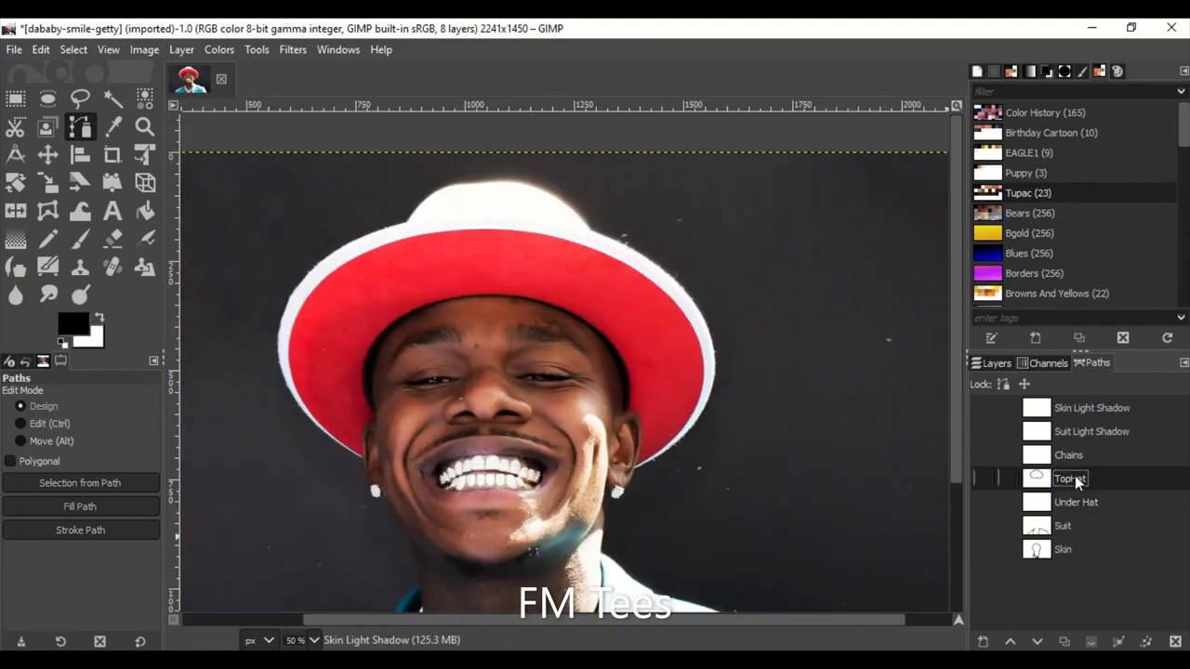
pyautogui.click(984, 478)
pyautogui.click(1076, 502)
pyautogui.scroll(2, 465, 505)
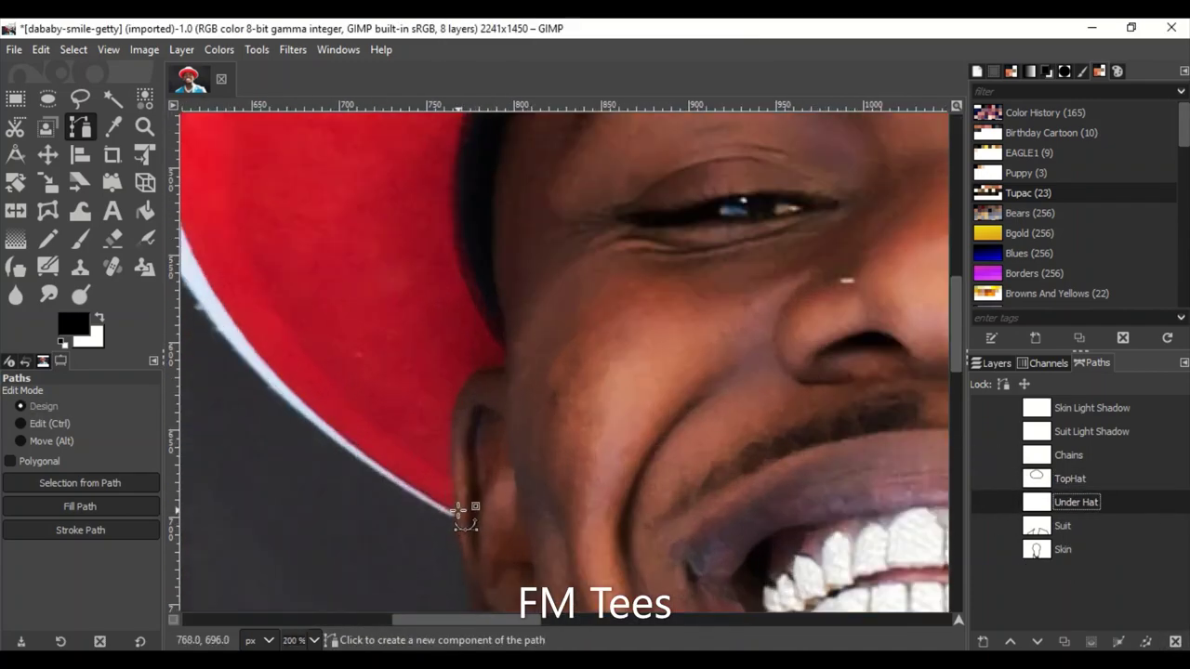
# Place the first Under Hat anchors along the brim's lower-left edge and across its top.
pyautogui.click(465, 505)
pyautogui.scroll(-1, 465, 505)
pyautogui.scroll(2, 456, 213)
pyautogui.moveTo(485, 160); pyautogui.dragTo(661, 122)
pyautogui.scroll(-1, 558, 139)
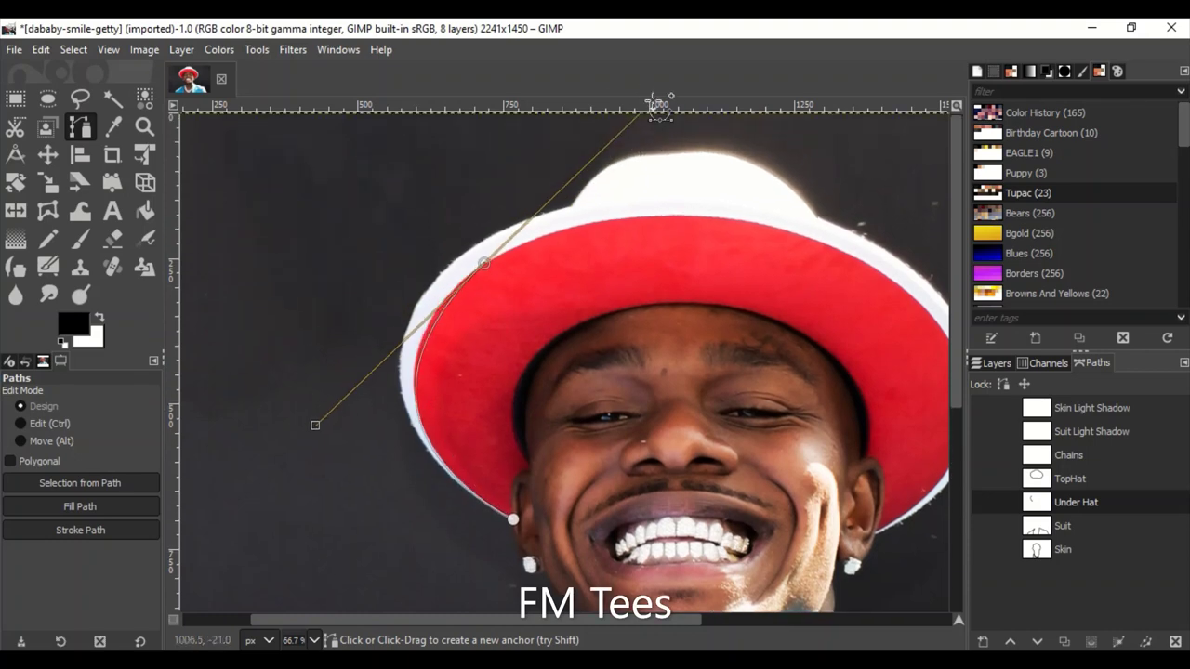
pyautogui.moveTo(694, 221); pyautogui.dragTo(785, 243)
# Finish the Under Hat outline along the right of the lower brim, then select the Chains path.
pyautogui.hscroll(3, 655, 372)
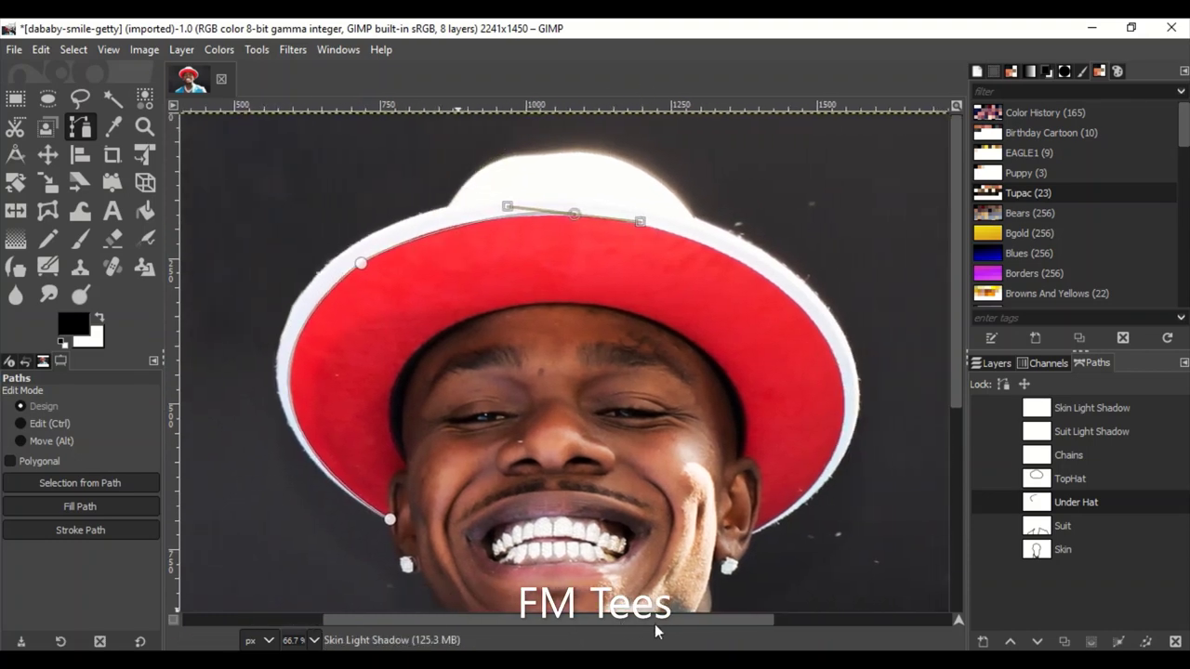
pyautogui.scroll(1, 865, 407)
pyautogui.moveTo(810, 316); pyautogui.dragTo(865, 407)
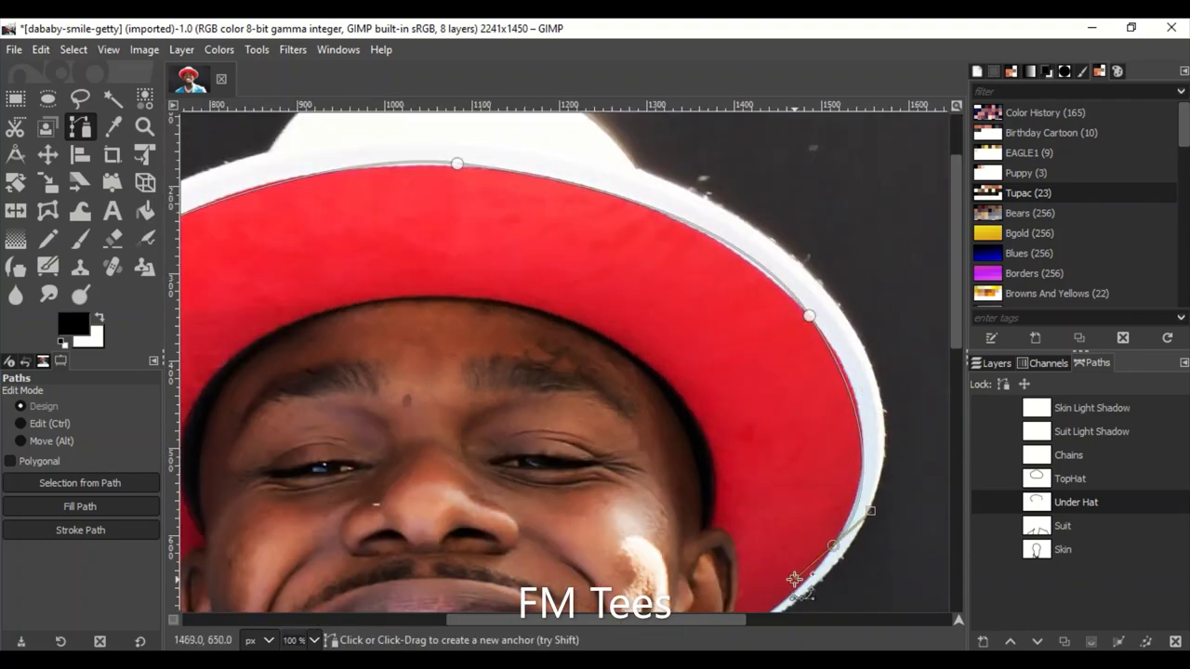
pyautogui.click(833, 546)
pyautogui.scroll(-4, 955, 325)
pyautogui.moveTo(697, 479); pyautogui.dragTo(651, 479)
pyautogui.hscroll(-4, 360, 456)
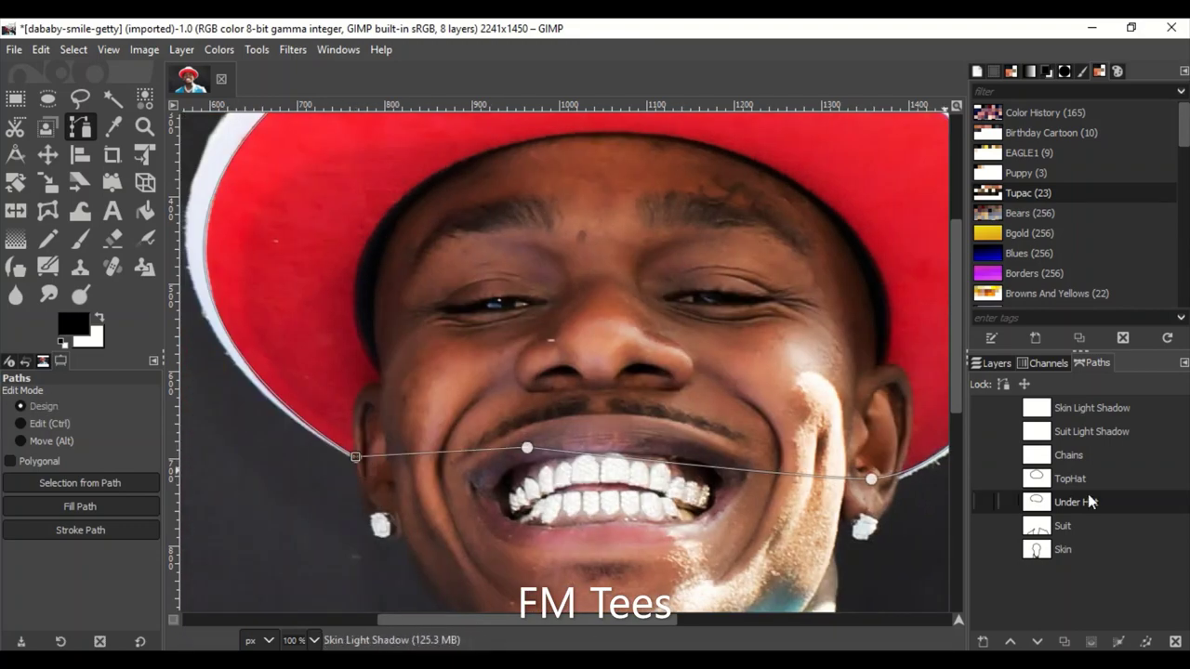
pyautogui.click(1070, 454)
pyautogui.scroll(-10, 716, 405)
# Start the Chains outline with curved anchors down the chain's left edge.
pyautogui.scroll(3, 726, 321)
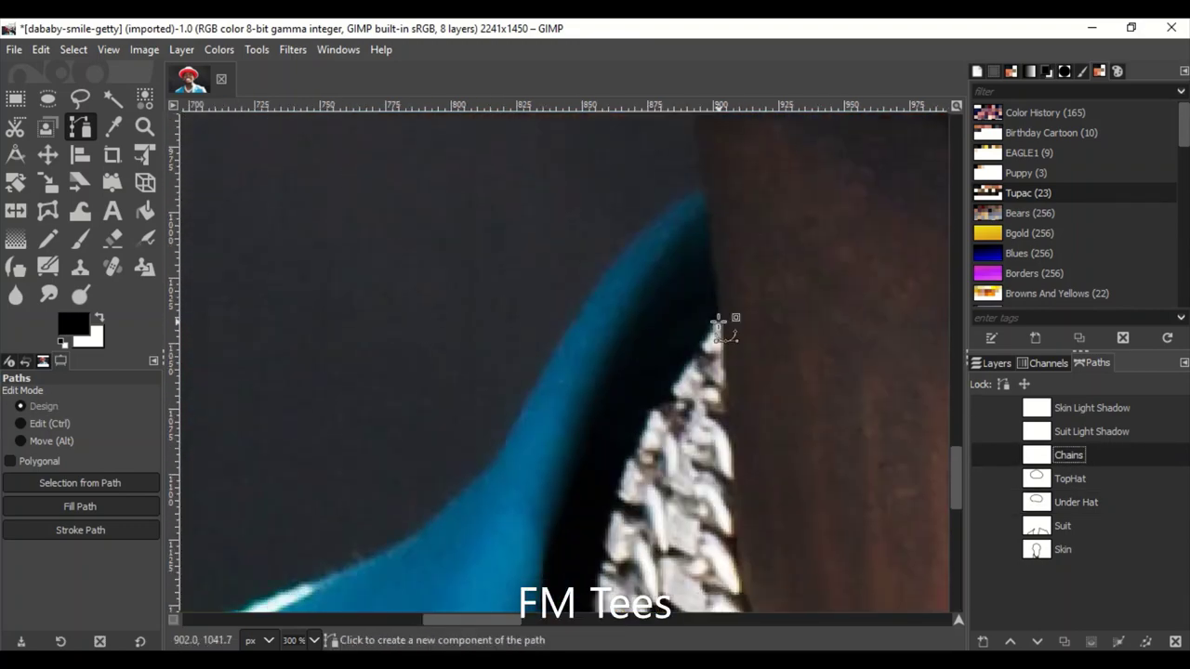
pyautogui.scroll(2, 719, 319)
pyautogui.moveTo(719, 319); pyautogui.dragTo(667, 390)
pyautogui.scroll(-3, 714, 370)
pyautogui.moveTo(535, 484); pyautogui.dragTo(544, 507)
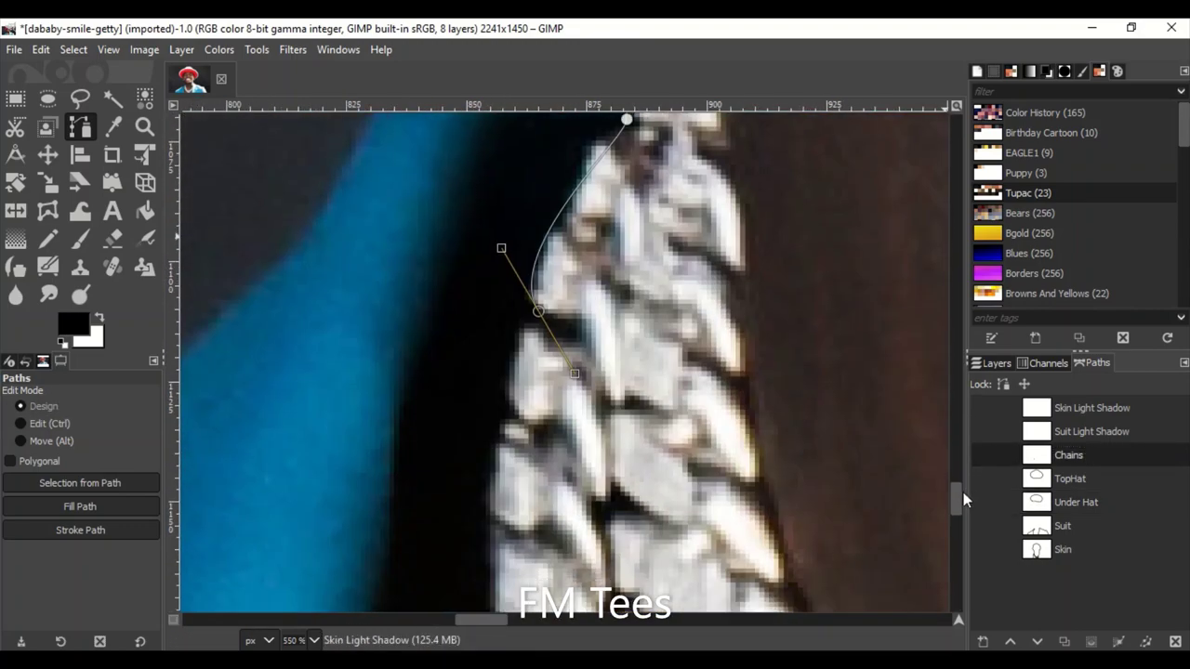
pyautogui.scroll(-5, 539, 418)
pyautogui.moveTo(508, 369); pyautogui.dragTo(517, 386)
pyautogui.scroll(-2, 618, 446)
pyautogui.moveTo(533, 495); pyautogui.dragTo(558, 595)
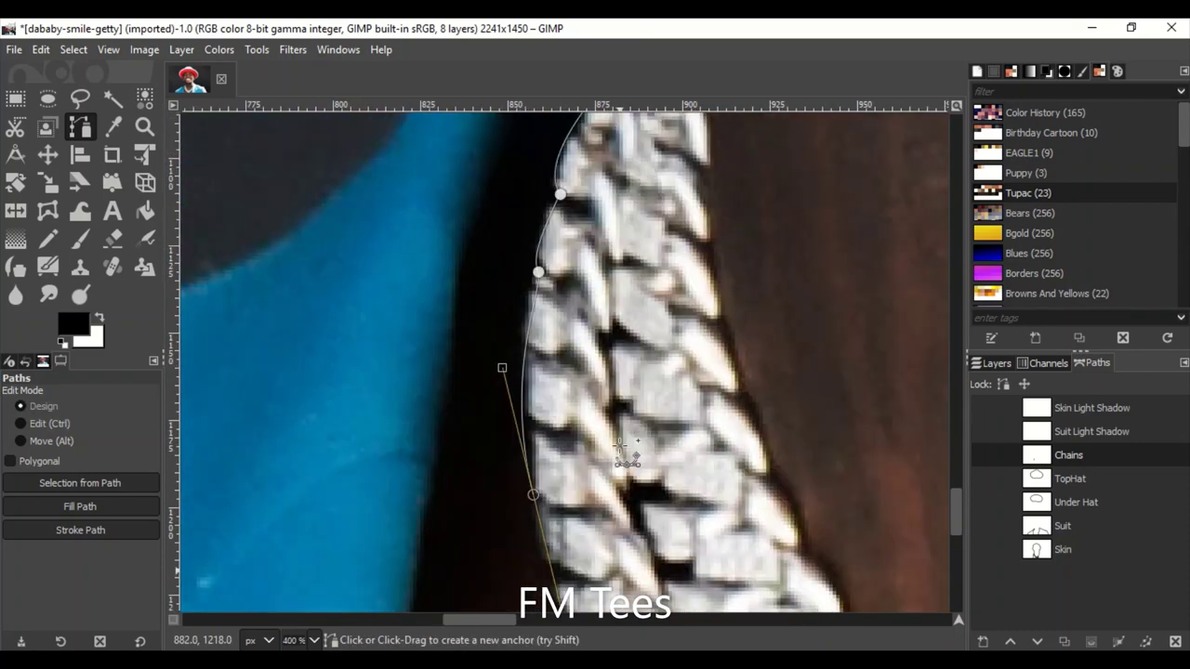
pyautogui.scroll(-5, 576, 581)
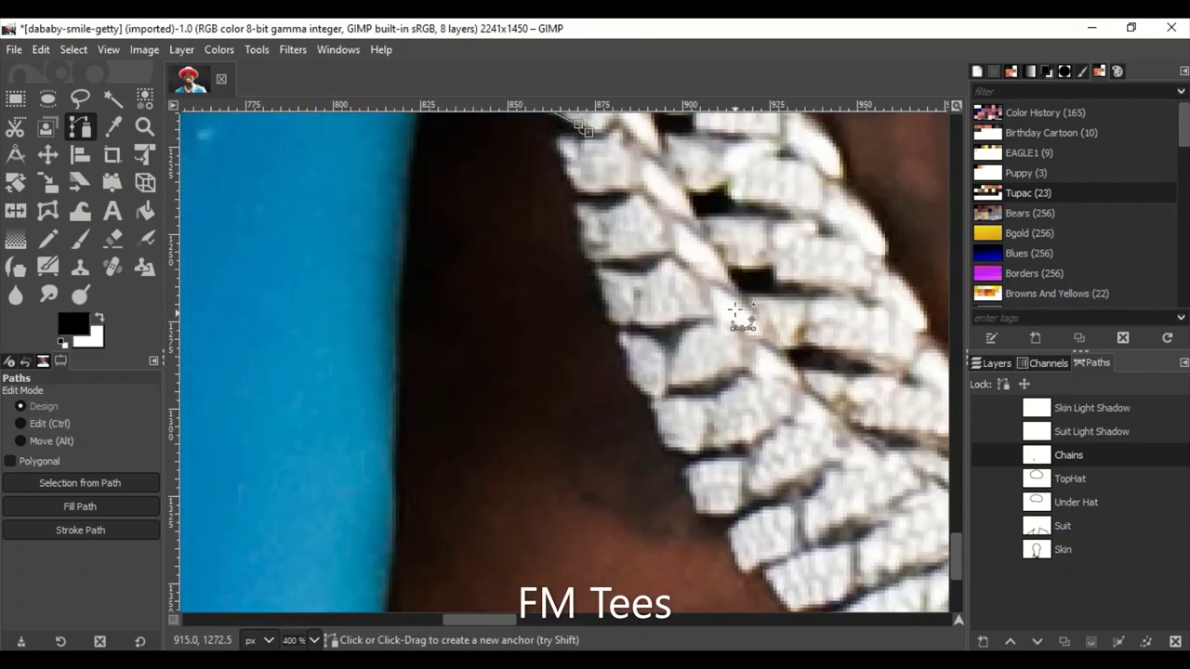
pyautogui.moveTo(552, 332); pyautogui.dragTo(561, 344)
pyautogui.scroll(-5, 637, 581)
# Extend the chain outline along its lower edge and reshape the newest curve.
pyautogui.click(677, 398)
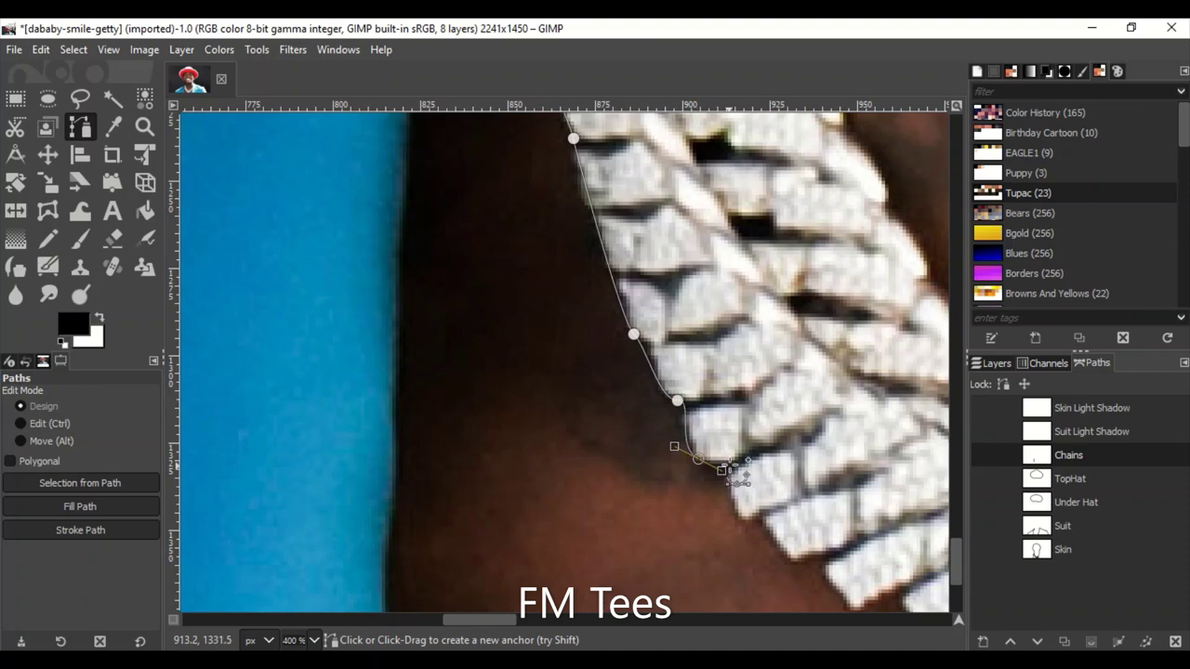
pyautogui.moveTo(755, 533); pyautogui.dragTo(764, 521)
pyautogui.scroll(-2, 739, 495)
pyautogui.moveTo(848, 561); pyautogui.dragTo(896, 550)
pyautogui.scroll(-5, 558, 391)
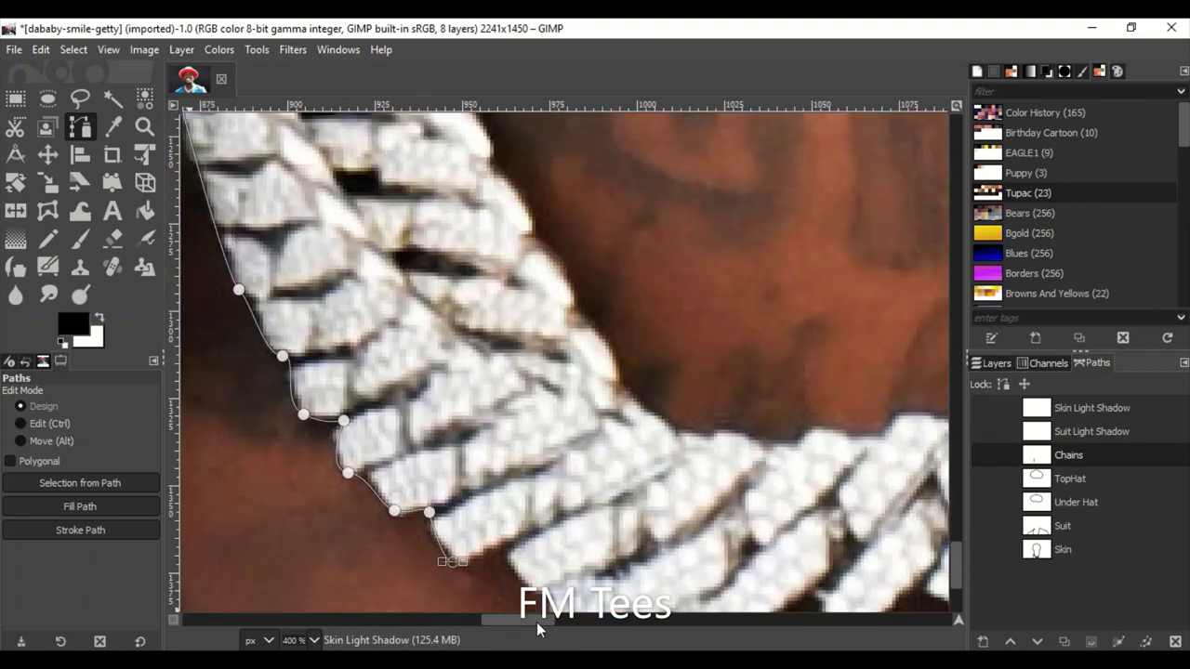
pyautogui.hscroll(5, 528, 372)
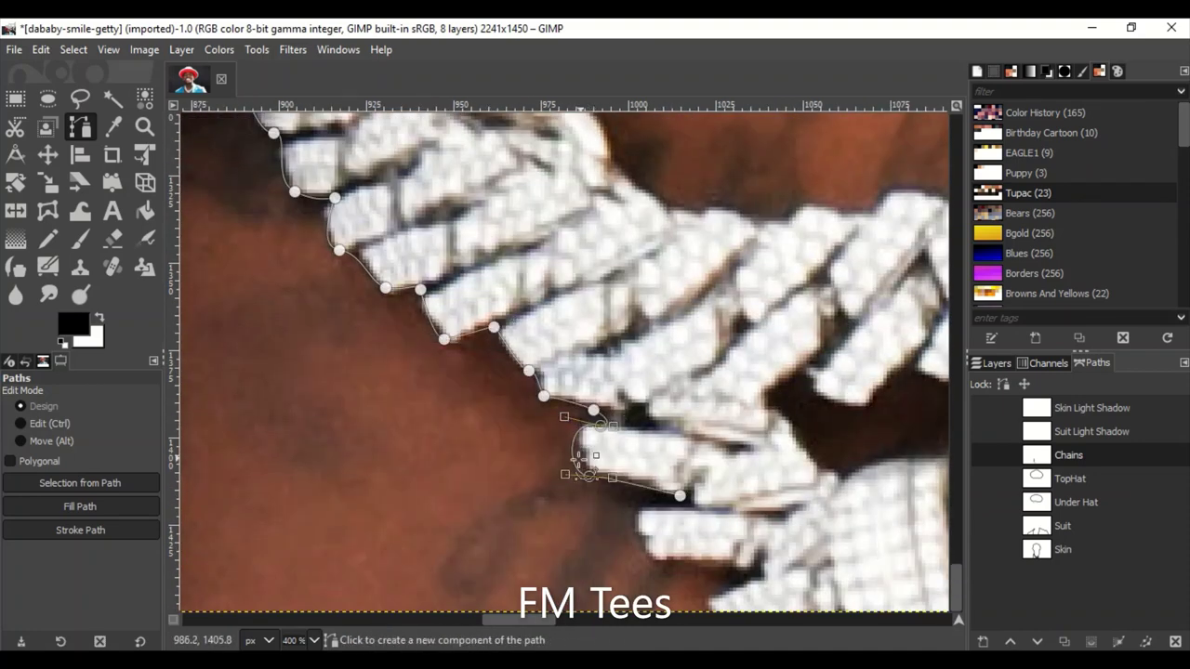
pyautogui.moveTo(680, 495); pyautogui.dragTo(642, 524)
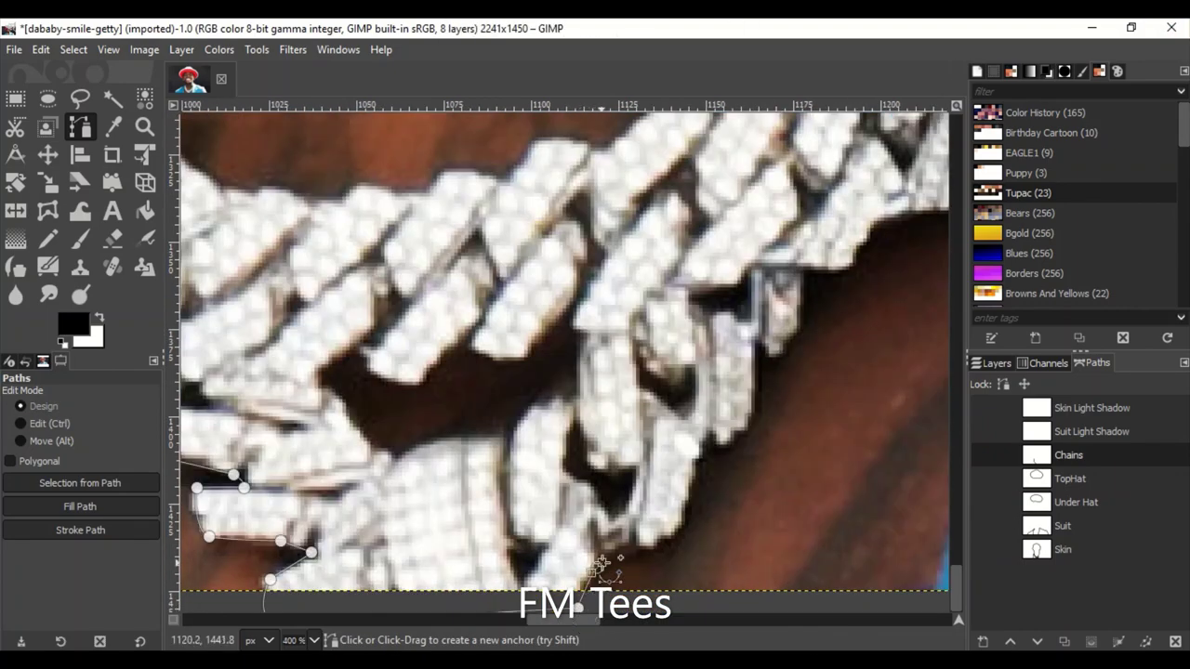
pyautogui.click(707, 443)
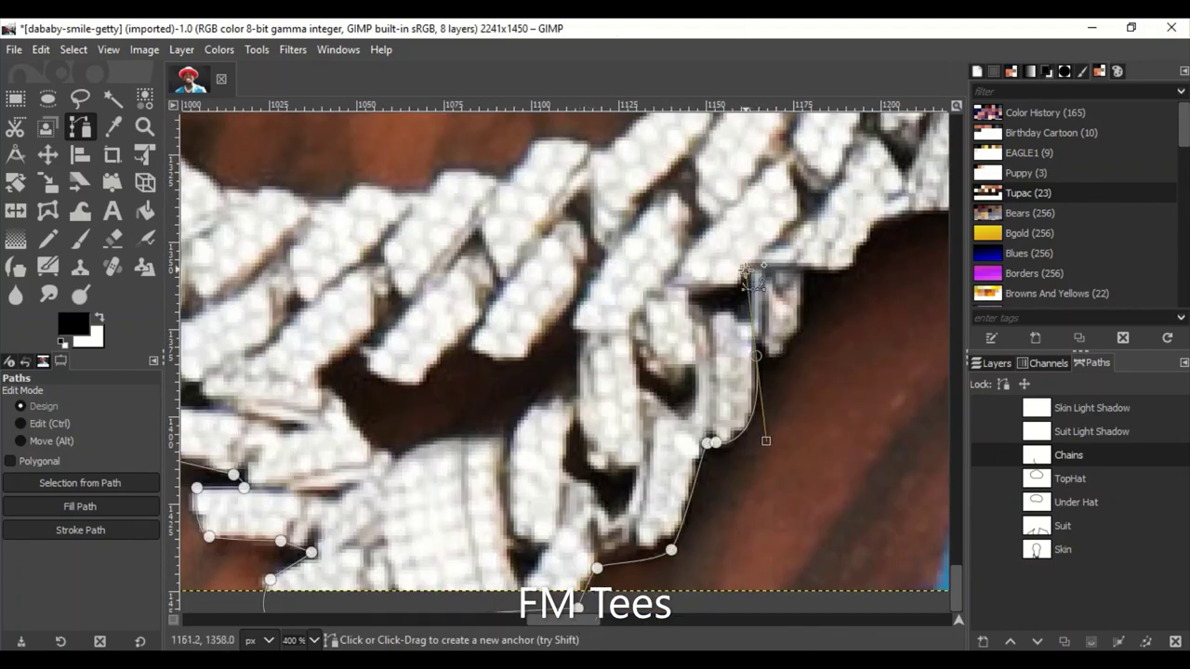
pyautogui.moveTo(747, 271); pyautogui.dragTo(750, 364)
# Anchor the outline where the chain meets the suit and down its right edge.
pyautogui.scroll(5, 708, 416)
pyautogui.hscroll(5, 708, 416)
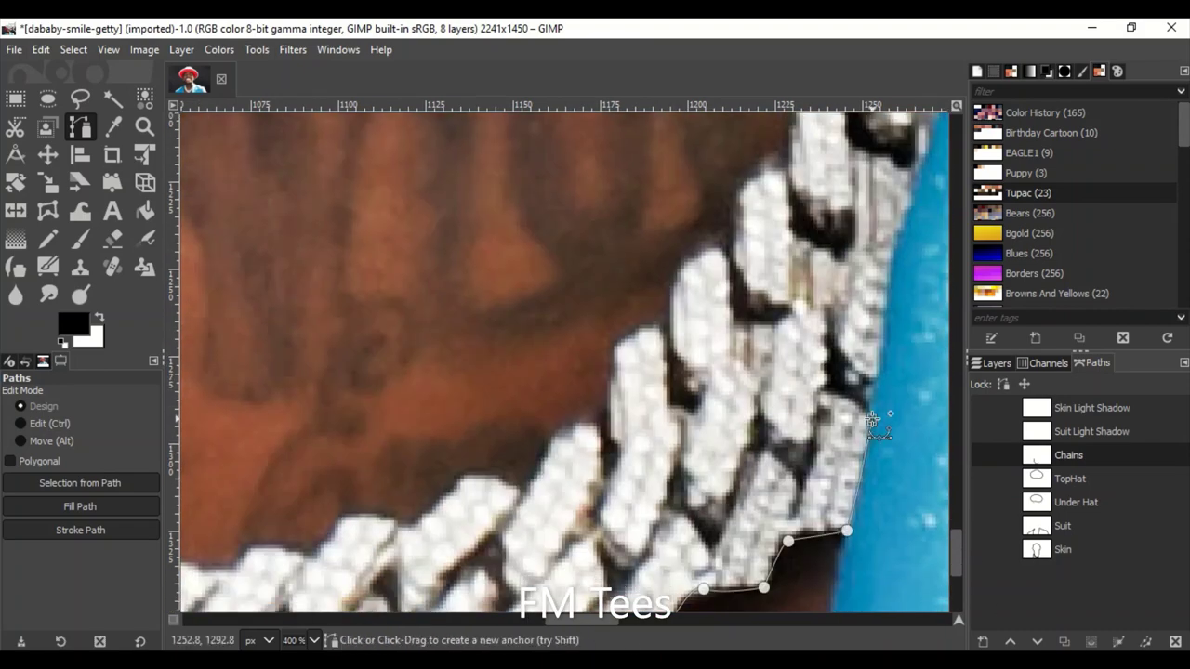
pyautogui.hscroll(5, 837, 358)
pyautogui.scroll(5, 837, 358)
pyautogui.click(544, 374)
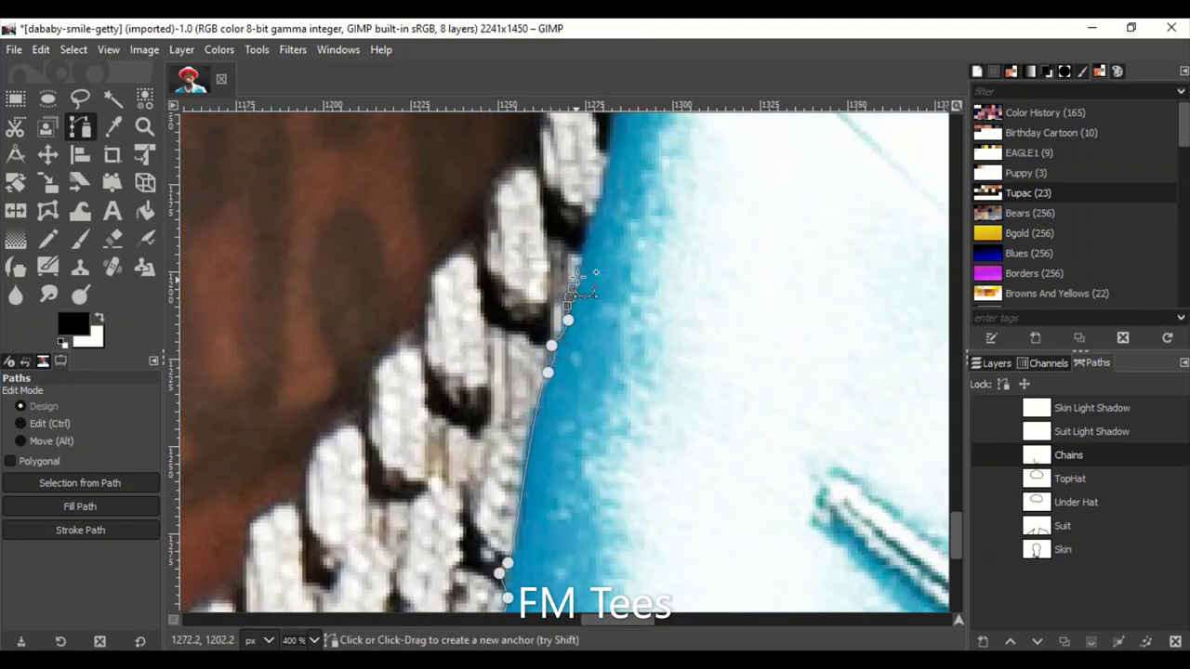
pyautogui.scroll(5, 578, 278)
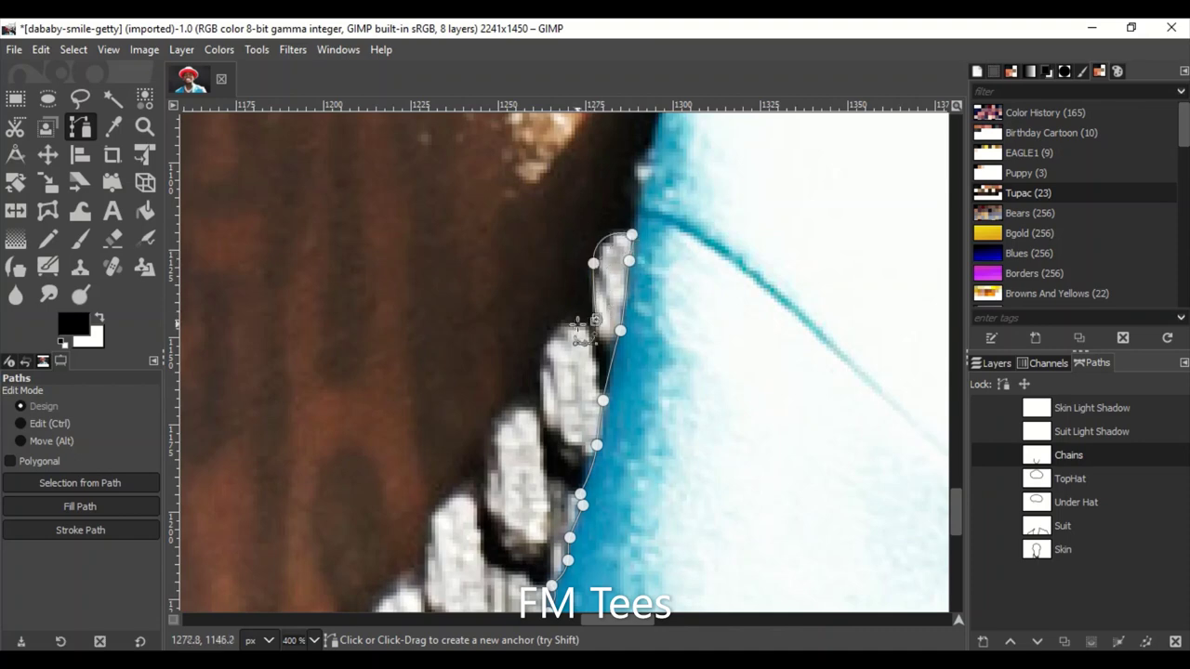
pyautogui.click(524, 398)
pyautogui.click(476, 479)
pyautogui.click(436, 503)
pyautogui.scroll(-5, 432, 409)
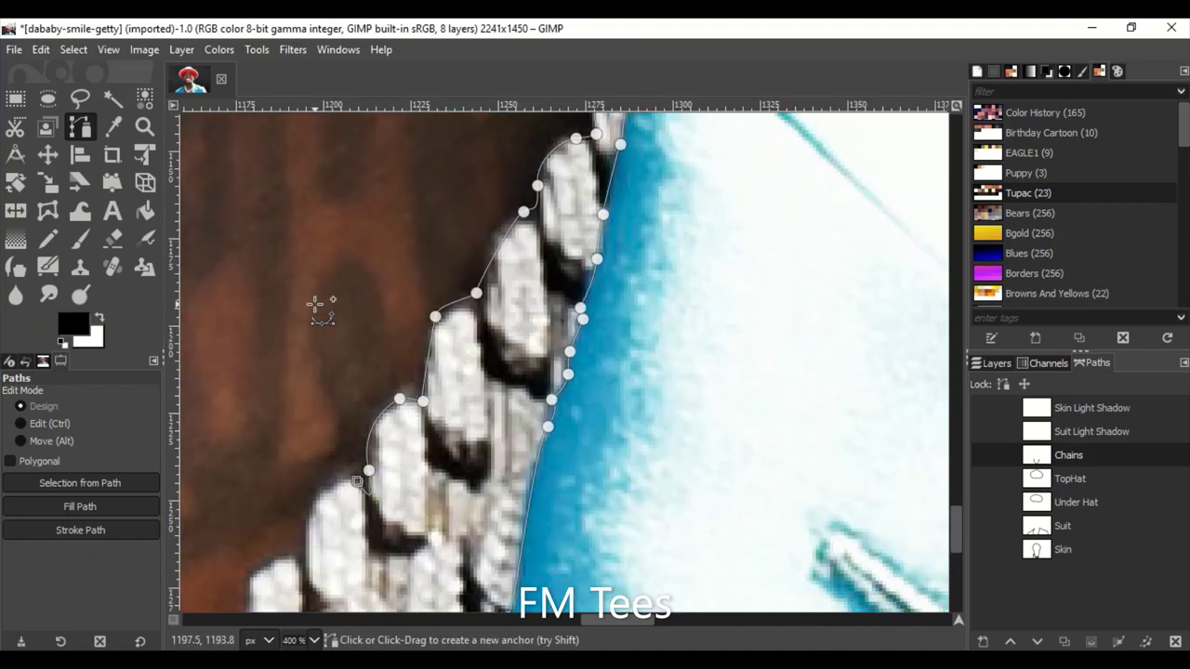
# Add anchors following the chain's edge, undoing one misplaced anchor.
pyautogui.scroll(-3, 325, 502)
pyautogui.hscroll(-4, 325, 502)
pyautogui.click(465, 438)
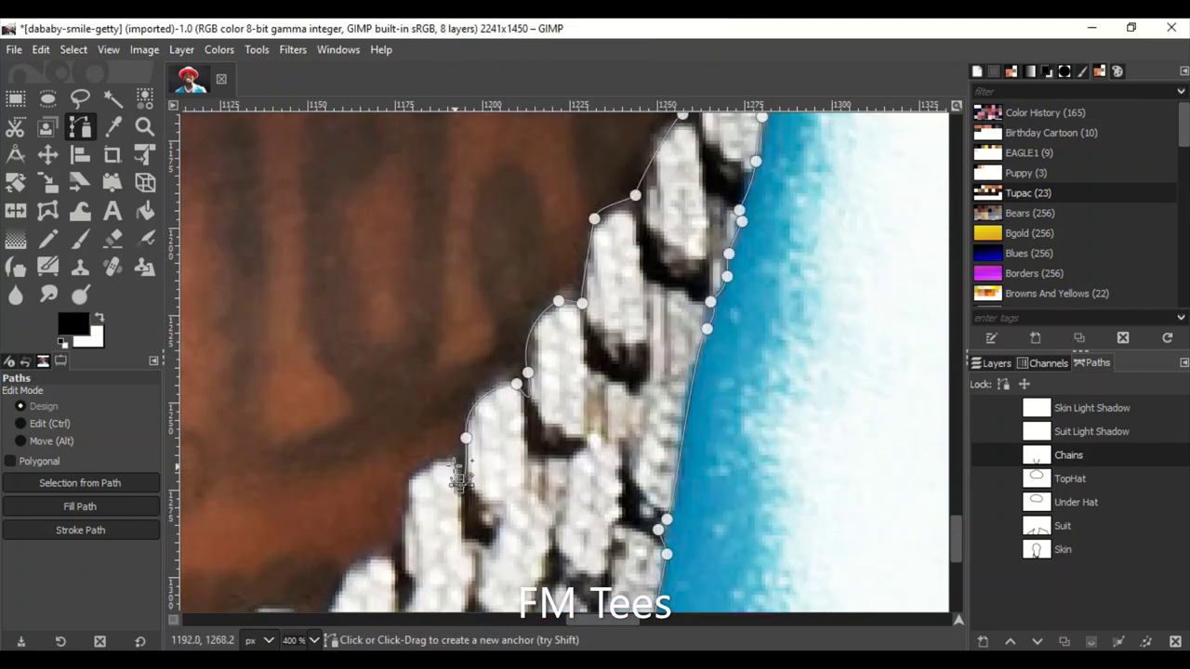
pyautogui.click(440, 463)
pyautogui.click(459, 483)
pyautogui.click(402, 557)
pyautogui.hotkey('ctrl', 'z')
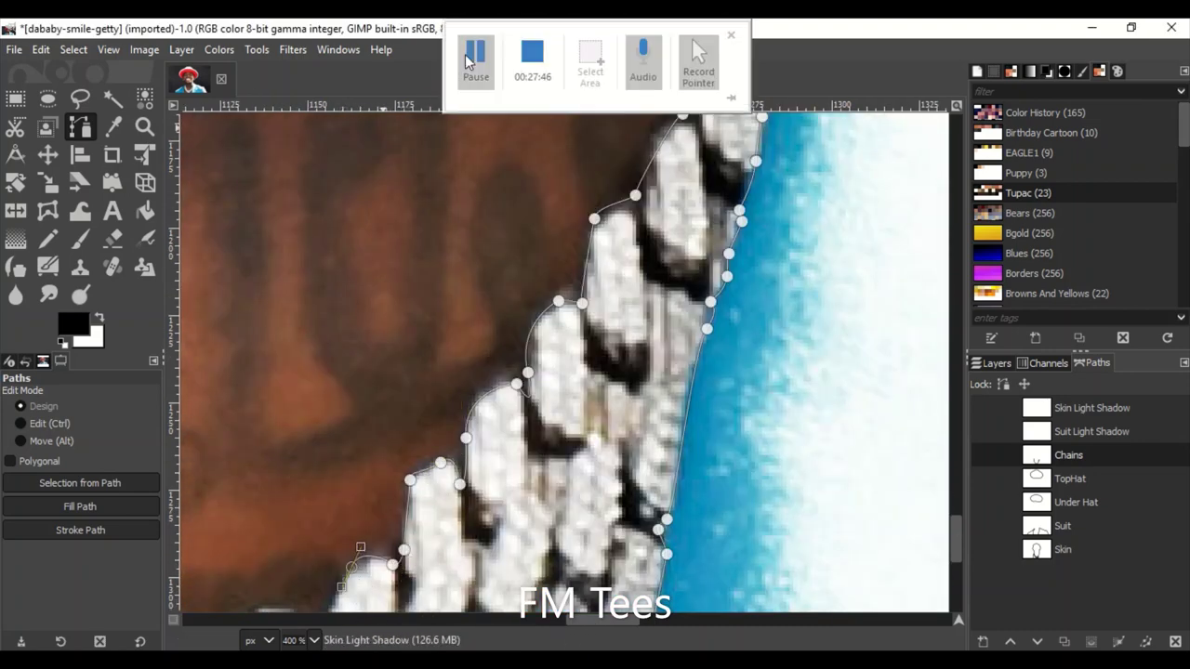
# Continue the chain outline with anchors along its edge and upper edge.
pyautogui.click(701, 458)
pyautogui.click(662, 443)
pyautogui.click(616, 468)
pyautogui.click(581, 491)
pyautogui.click(559, 483)
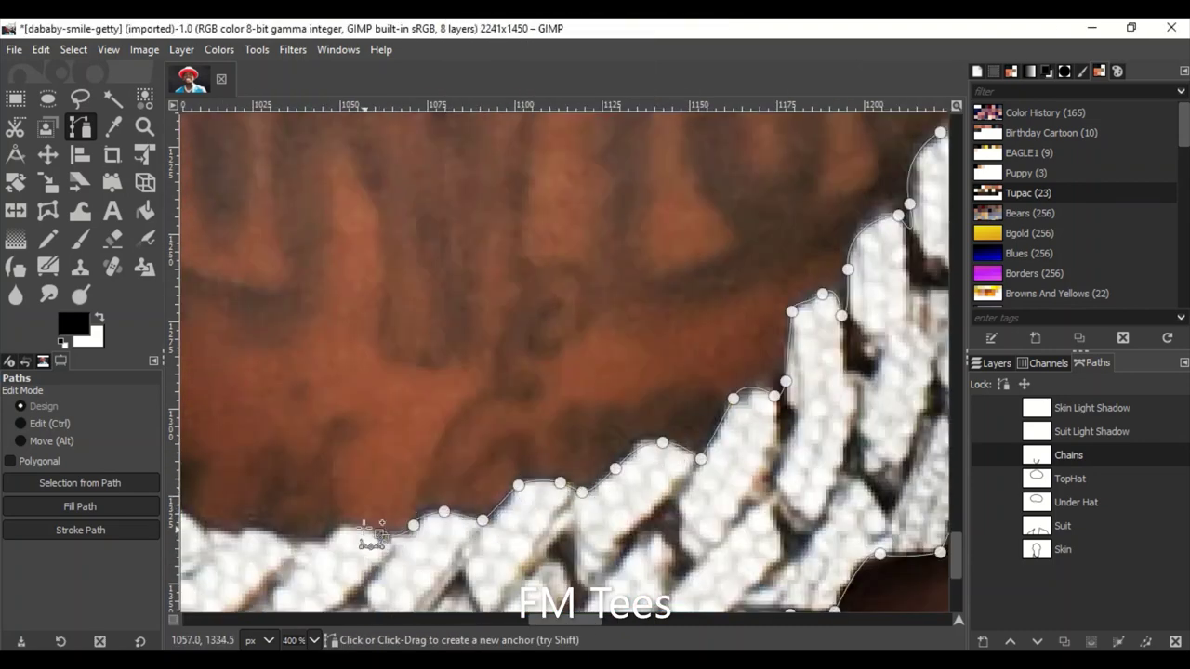
pyautogui.click(383, 536)
pyautogui.click(345, 526)
pyautogui.hscroll(-5, 321, 544)
pyautogui.click(539, 539)
pyautogui.click(513, 530)
pyautogui.click(477, 530)
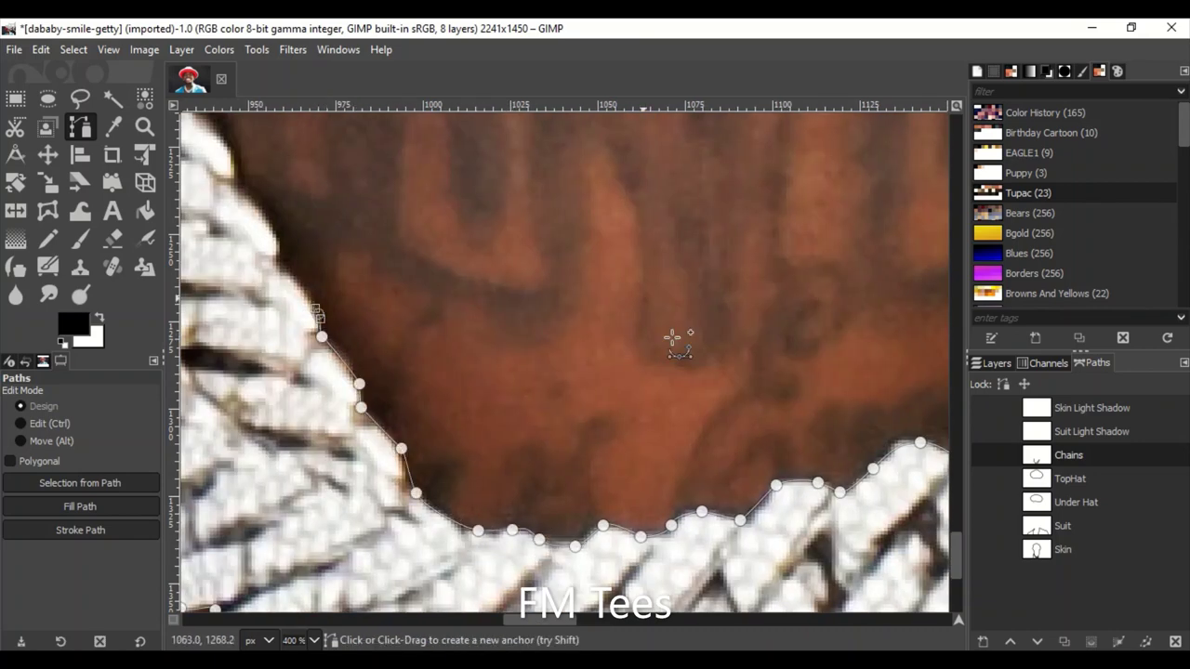
# Anchor the chain's upper tip and adjust the outline's curve to outline the inner gap.
pyautogui.hscroll(-7, 673, 336)
pyautogui.scroll(3, 645, 421)
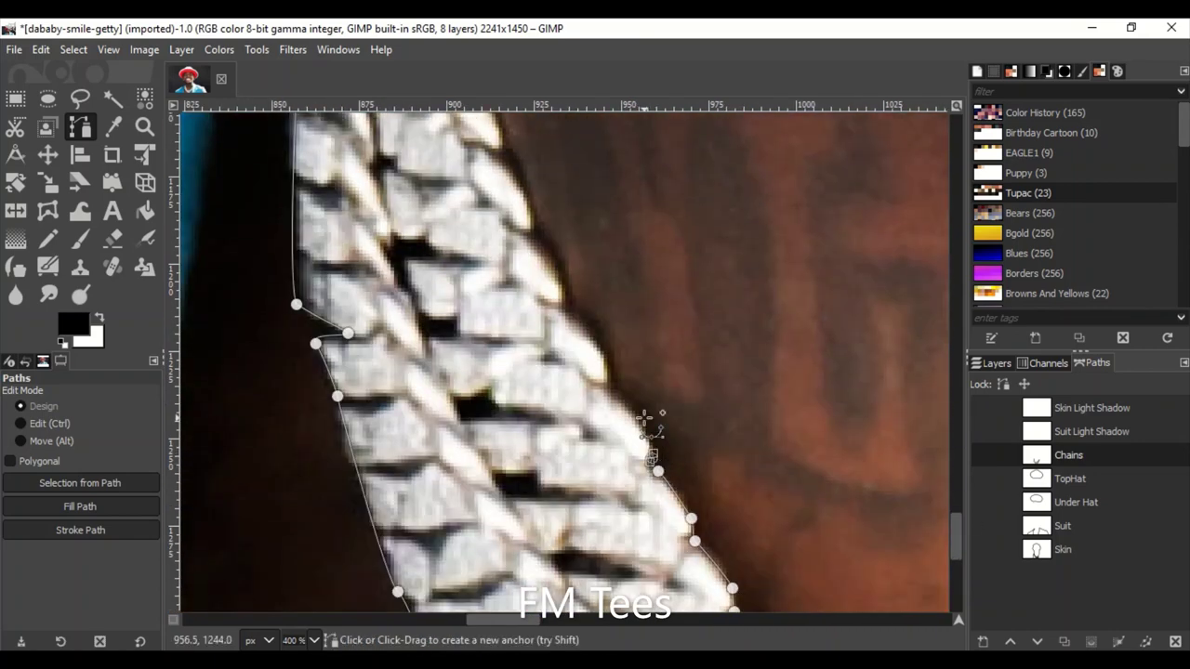
pyautogui.click(532, 212)
pyautogui.scroll(5, 503, 398)
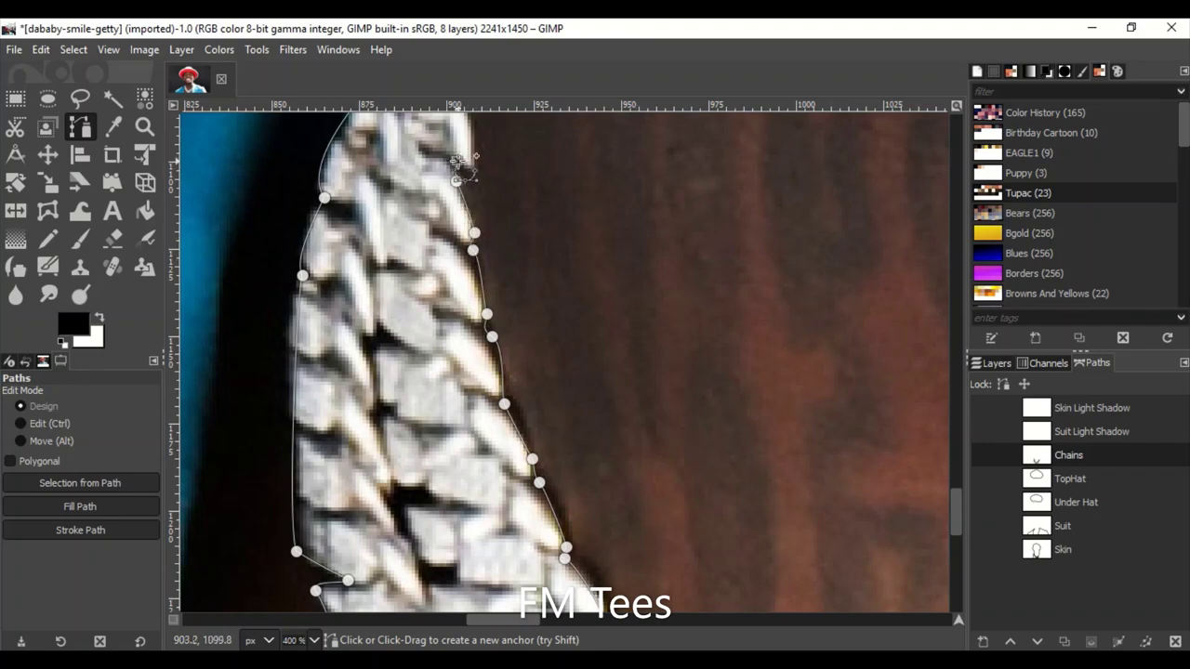
pyautogui.scroll(5, 455, 163)
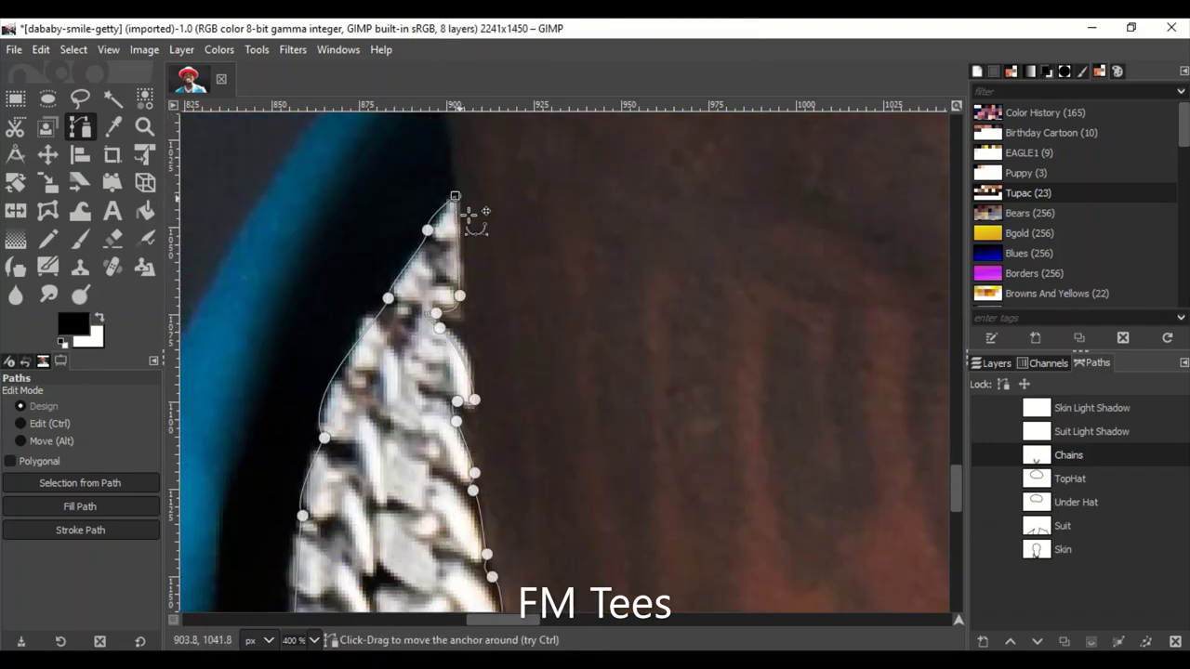
pyautogui.scroll(-1, 791, 499)
pyautogui.moveTo(503, 619); pyautogui.dragTo(577, 635)
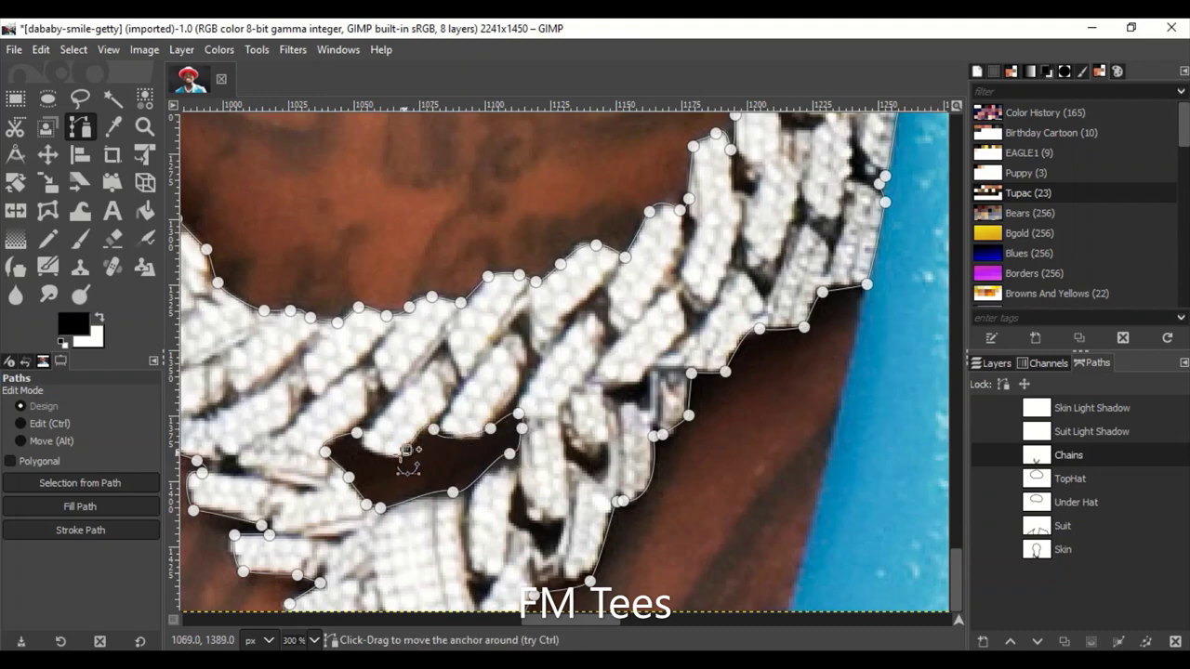
# In the Suit Light Shadow path, trace the suit's highlight edge along its top and the chain.
pyautogui.click(1070, 431)
pyautogui.moveTo(404, 623); pyautogui.dragTo(336, 621)
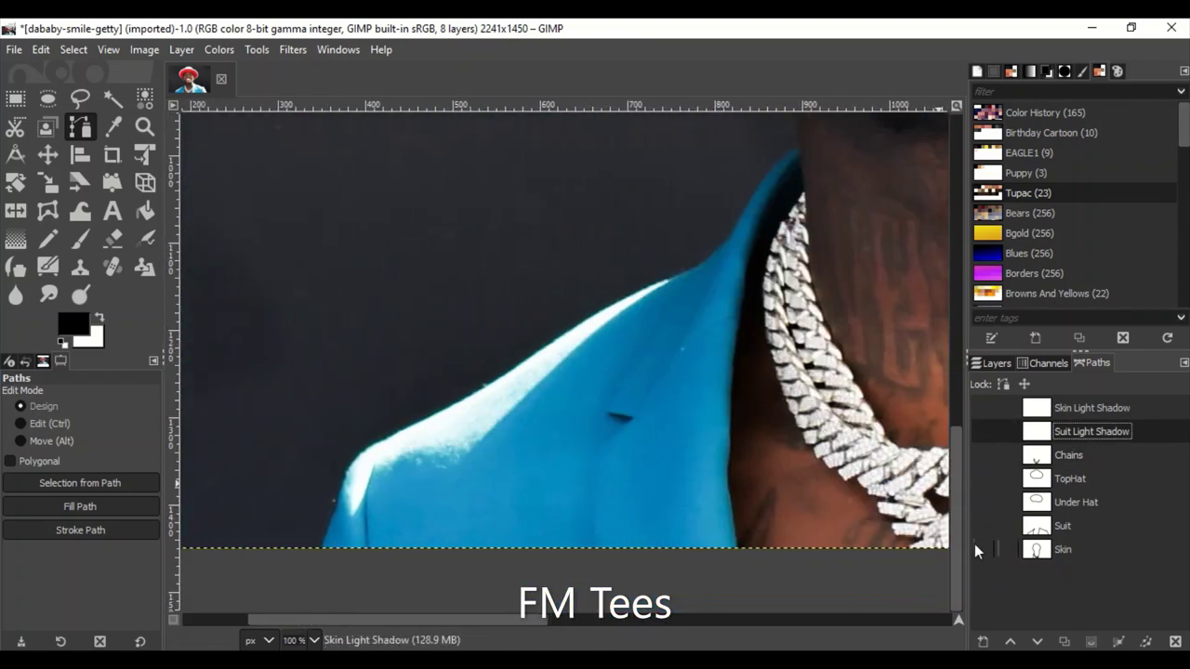
pyautogui.scroll(-2, 370, 592)
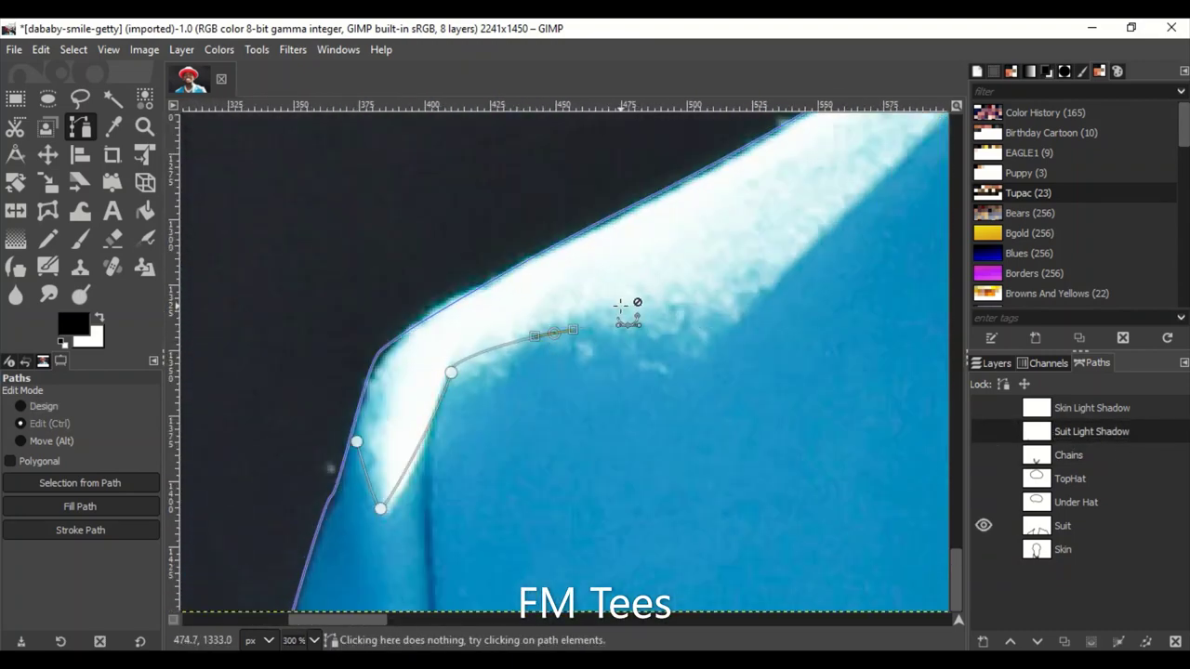
pyautogui.moveTo(685, 310); pyautogui.dragTo(717, 341)
pyautogui.click(733, 331)
pyautogui.hscroll(8, 542, 452)
pyautogui.scroll(5, 542, 452)
pyautogui.moveTo(714, 221); pyautogui.dragTo(738, 206)
pyautogui.hscroll(8, 464, 499)
pyautogui.scroll(4, 465, 499)
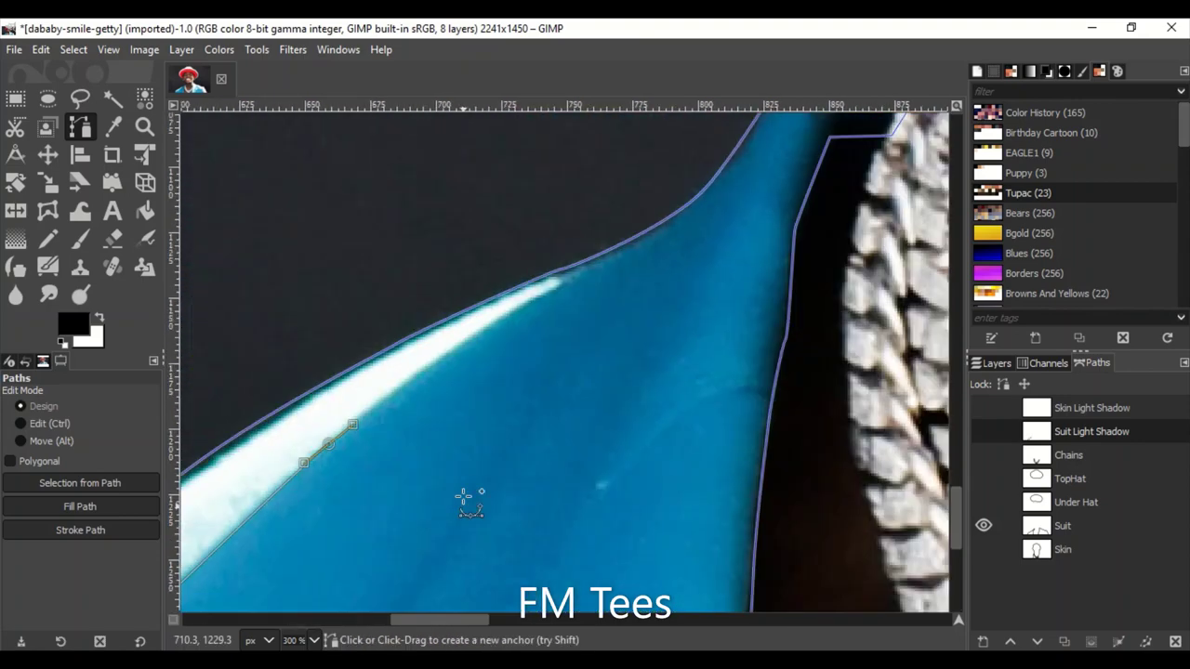
pyautogui.hscroll(-5, 502, 300)
pyautogui.hscroll(-8, 959, 504)
pyautogui.scroll(-4, 958, 504)
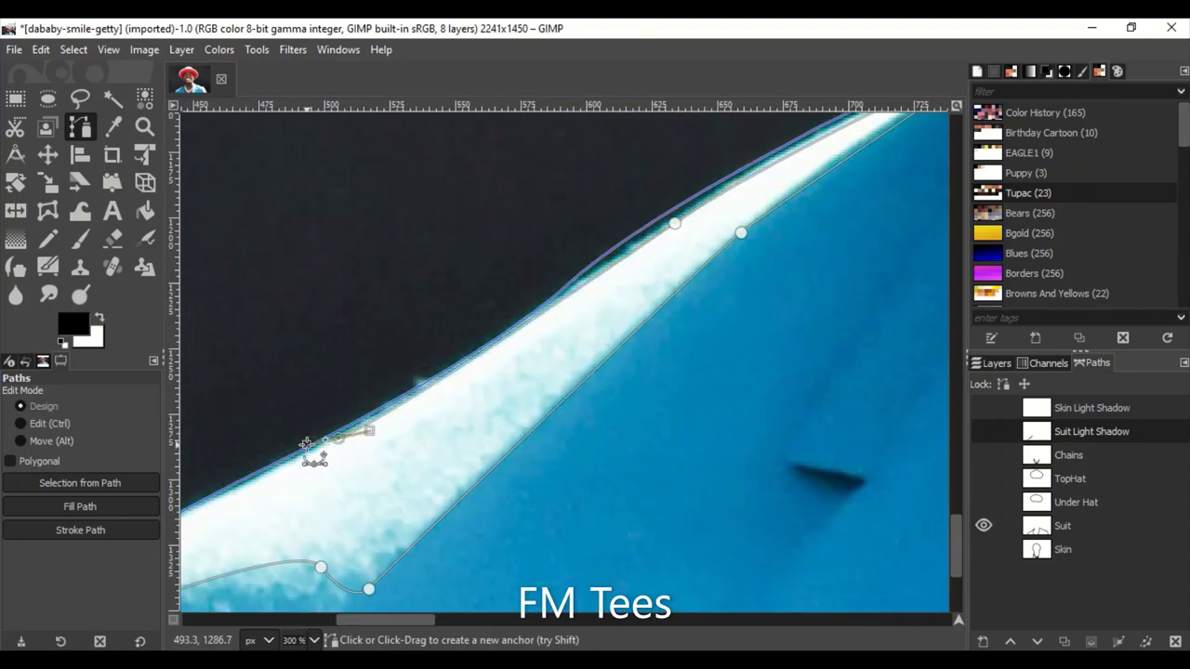
pyautogui.scroll(-3, 955, 561)
pyautogui.scroll(-2, 651, 483)
pyautogui.hscroll(6, 558, 558)
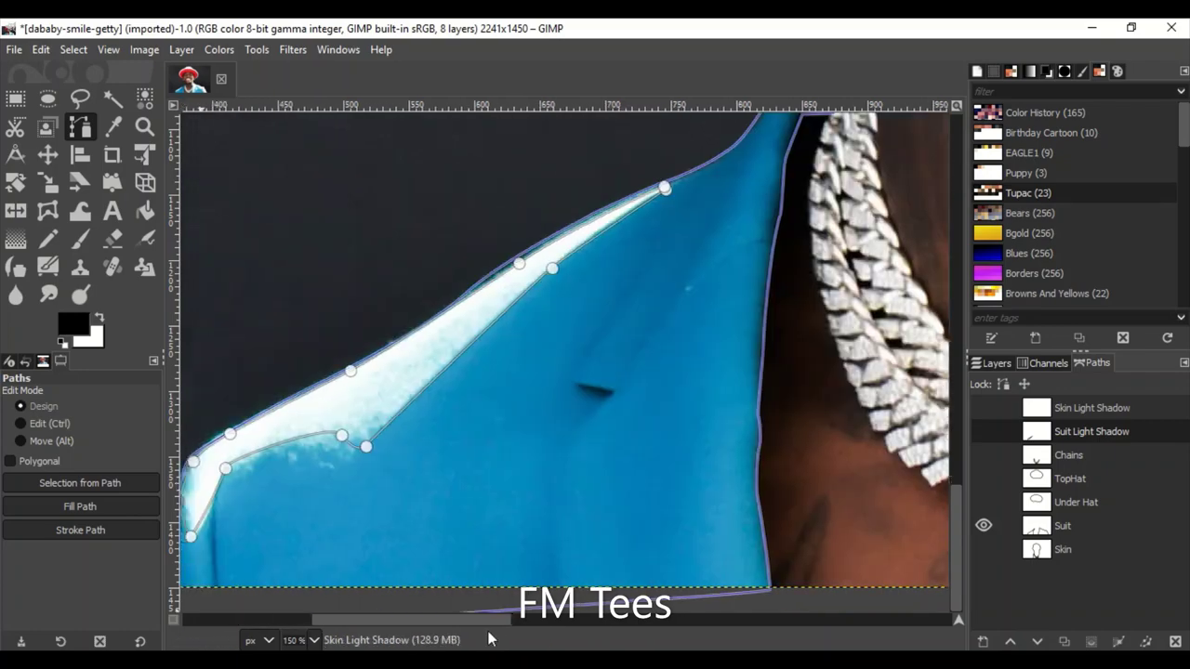
pyautogui.hscroll(1, 496, 637)
pyautogui.hscroll(10, 753, 546)
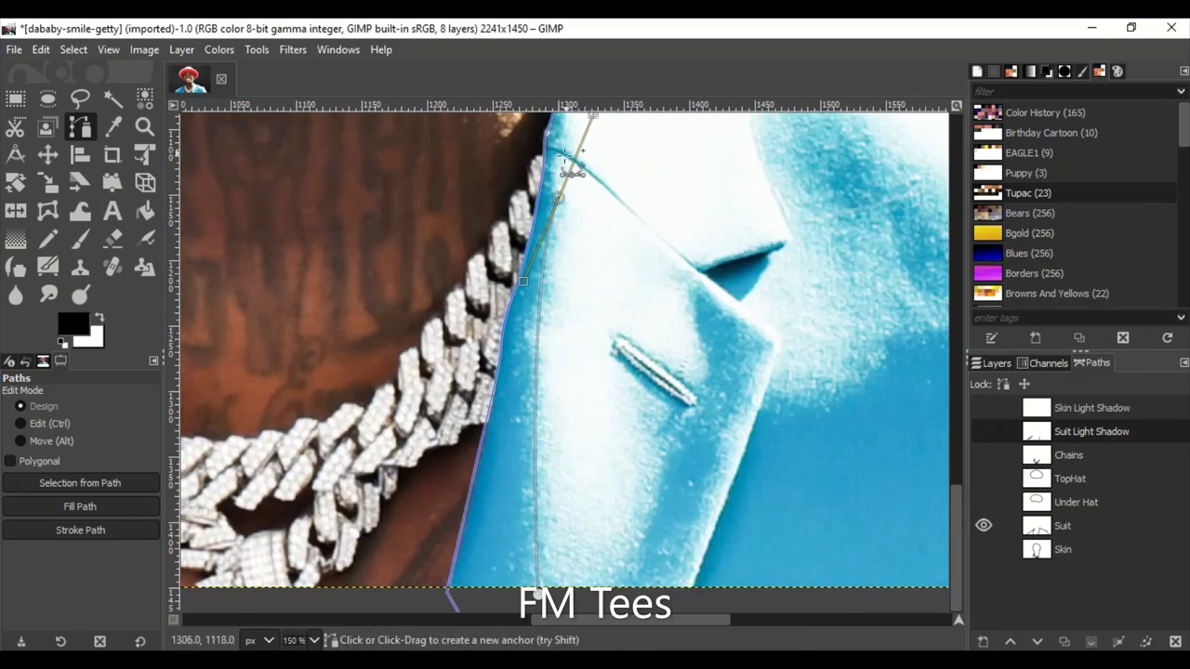
pyautogui.click(599, 253)
pyautogui.scroll(2, 574, 188)
pyautogui.scroll(1, 549, 190)
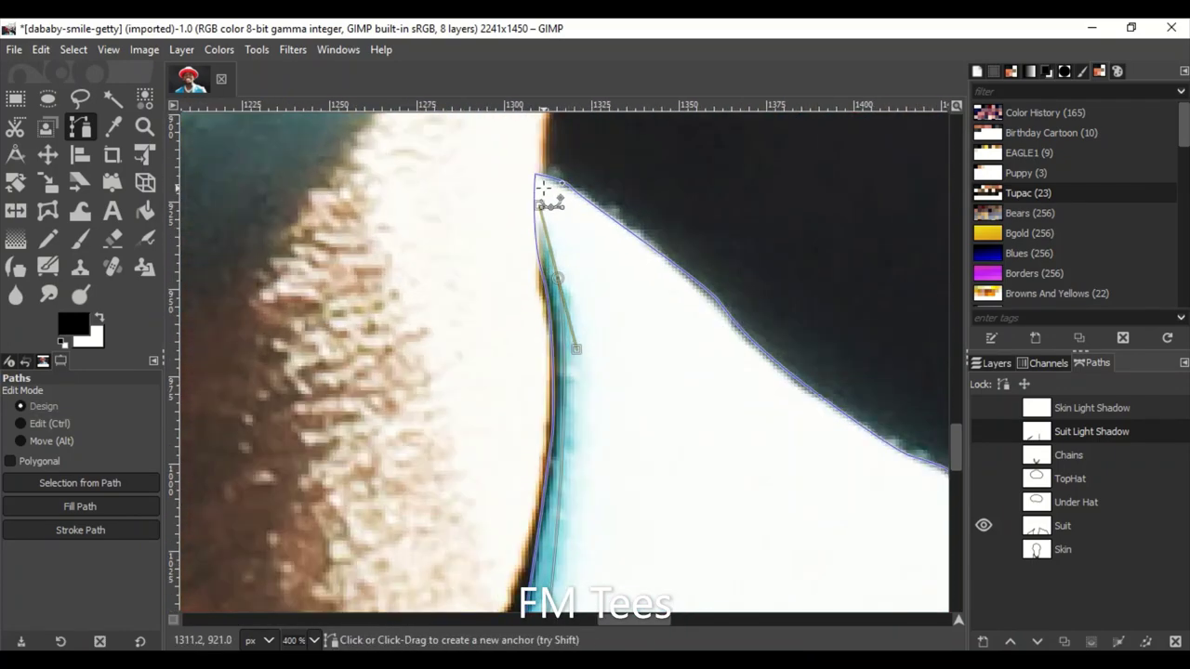
pyautogui.click(823, 412)
pyautogui.hscroll(4, 823, 412)
pyautogui.click(565, 466)
pyautogui.click(628, 508)
# Extend the Suit Light Shadow outline around the rounded shoulder down to the image's bottom edge.
pyautogui.scroll(1, 651, 518)
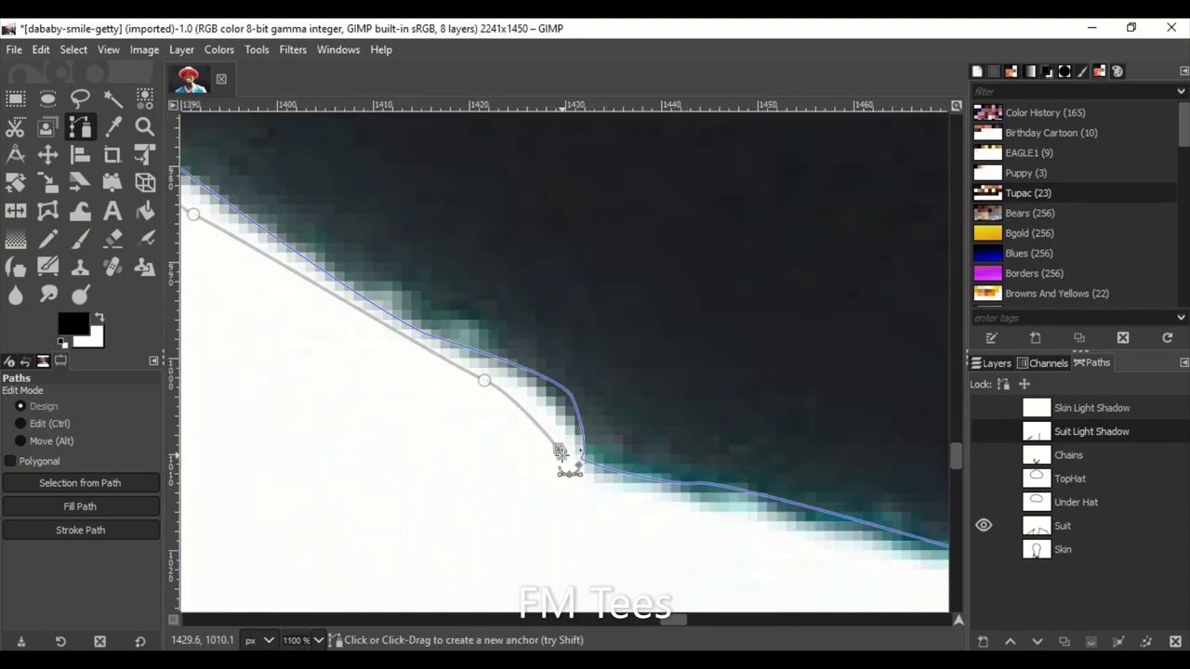
pyautogui.scroll(-1, 571, 465)
pyautogui.scroll(-2, 851, 525)
pyautogui.scroll(1, 341, 313)
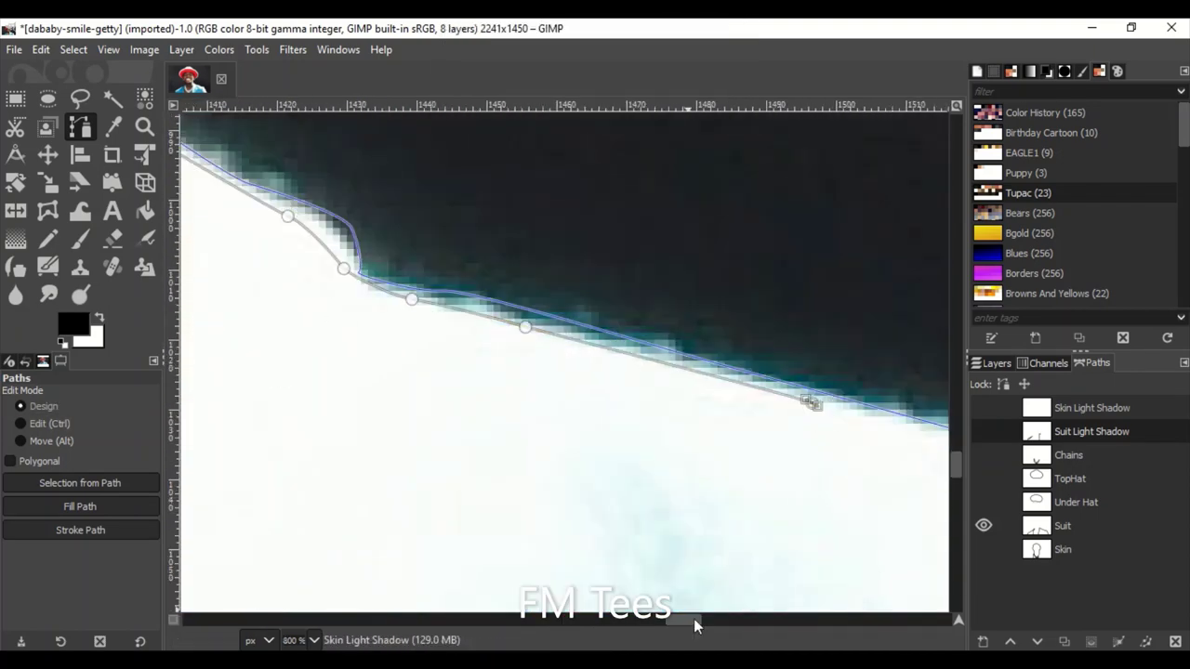
pyautogui.moveTo(694, 618); pyautogui.dragTo(758, 632)
pyautogui.scroll(-3, 758, 464)
pyautogui.click(721, 346)
pyautogui.hscroll(4, 725, 363)
pyautogui.click(643, 477)
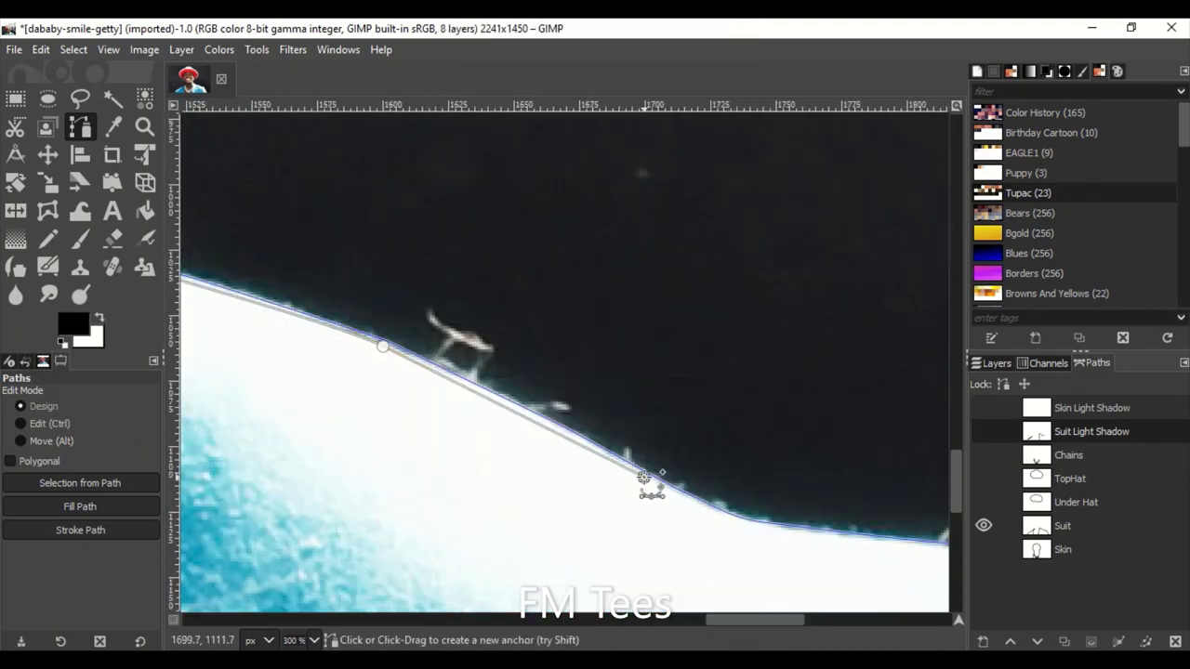
pyautogui.click(856, 541)
pyautogui.hscroll(4, 750, 620)
pyautogui.scroll(-3, 955, 487)
pyautogui.click(783, 387)
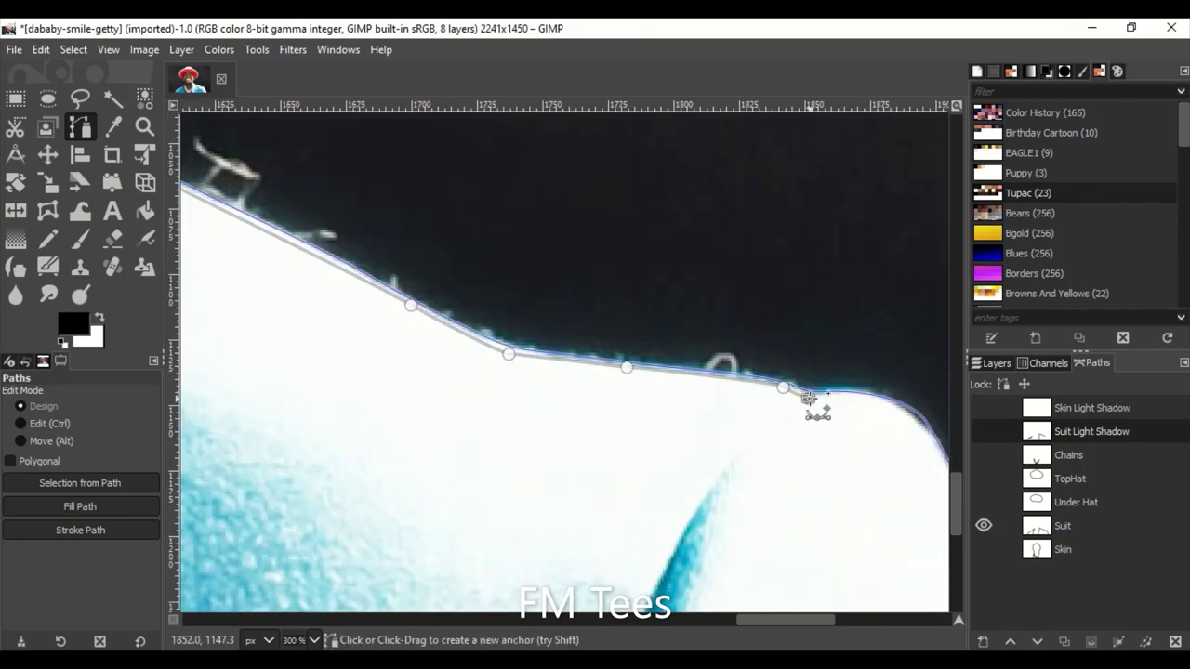
pyautogui.click(805, 398)
pyautogui.click(881, 402)
pyautogui.hscroll(3, 880, 401)
pyautogui.scroll(-2, 880, 401)
pyautogui.moveTo(708, 404); pyautogui.dragTo(734, 534)
pyautogui.scroll(-3, 748, 355)
pyautogui.hscroll(3, 848, 488)
pyautogui.scroll(-3, 732, 358)
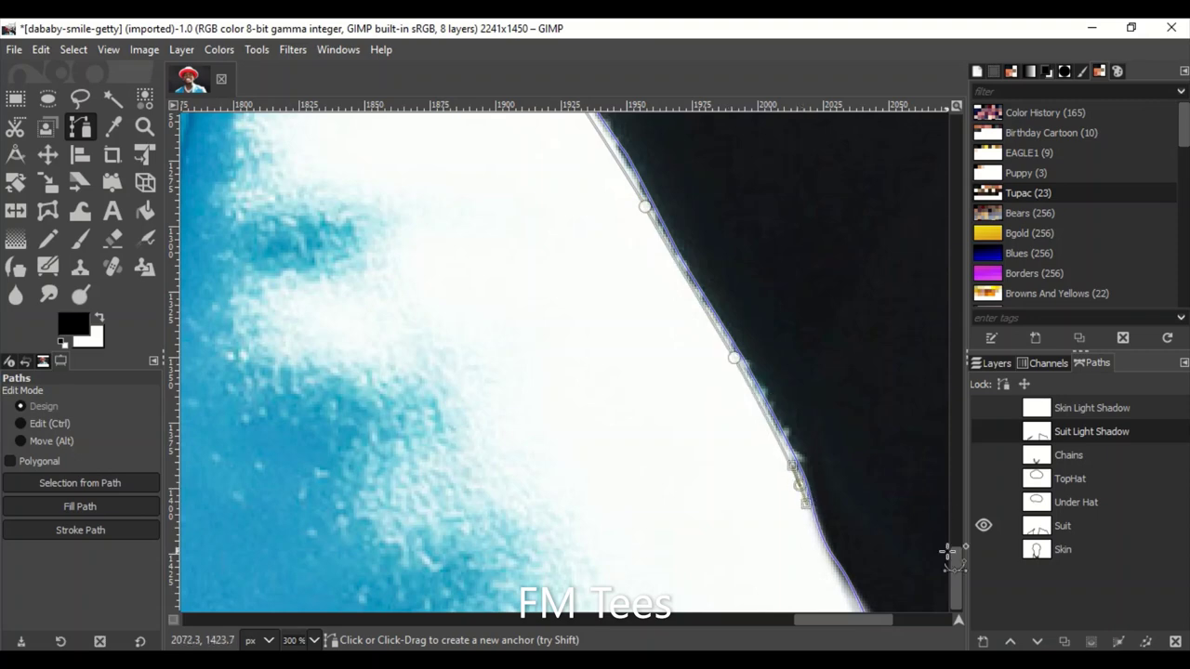
pyautogui.scroll(5, 930, 567)
pyautogui.scroll(-6, 884, 571)
pyautogui.click(865, 569)
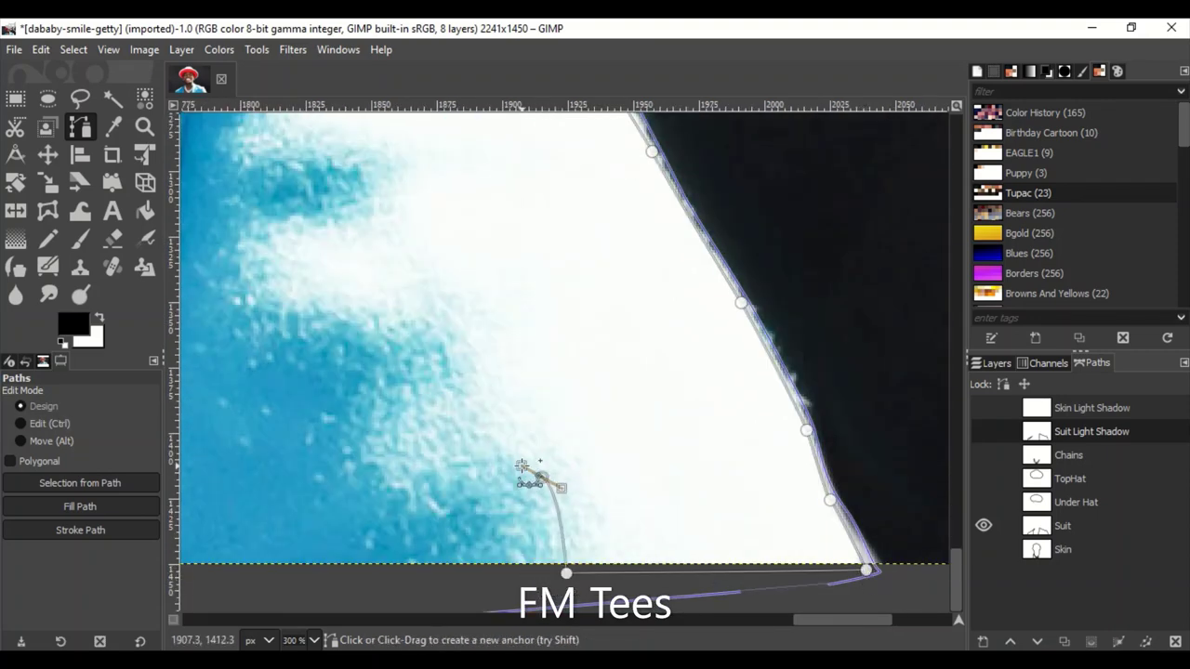
# Trace around the blue lapel fold and its shadow edge, then select the Skin Light Shadow path.
pyautogui.hscroll(-5, 432, 334)
pyautogui.click(572, 313)
pyautogui.click(556, 228)
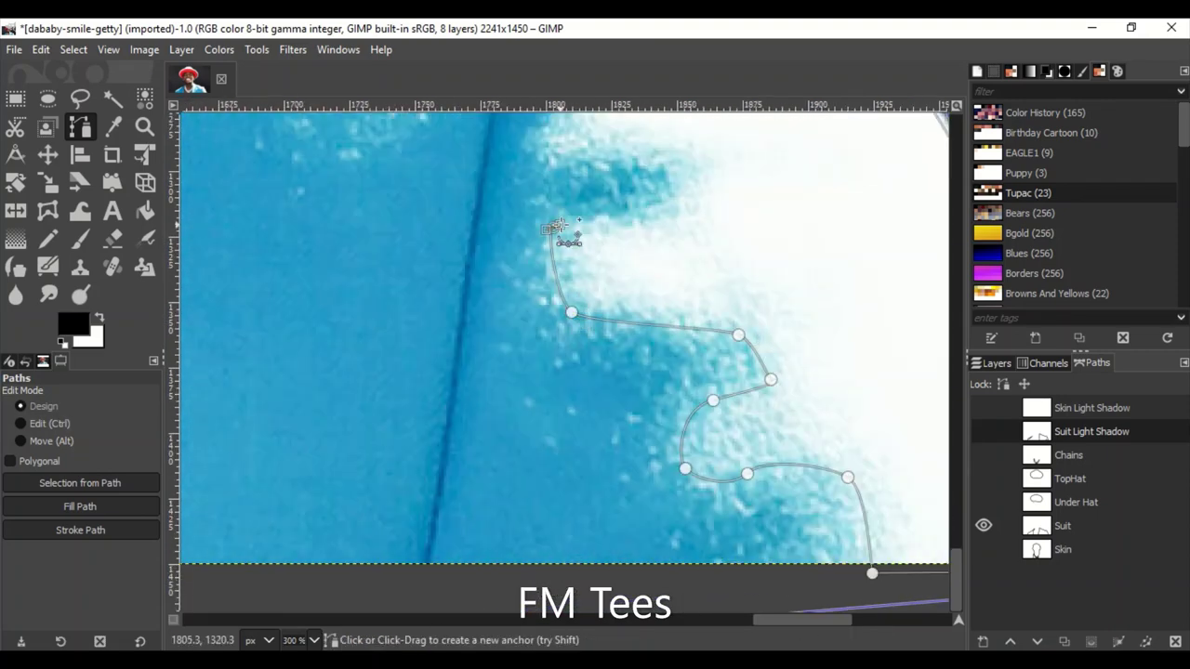
pyautogui.scroll(5, 643, 502)
pyautogui.click(616, 196)
pyautogui.keyDown('ctrl'); pyautogui.scroll(2, 616, 226); pyautogui.keyUp('ctrl')
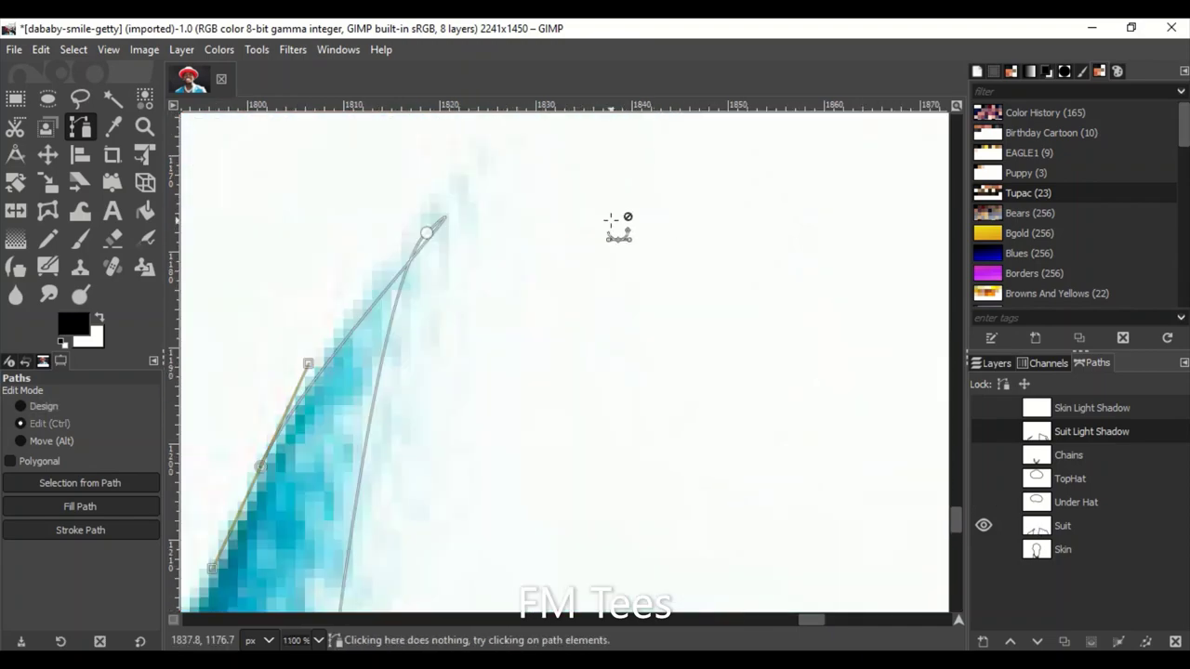
pyautogui.keyDown('ctrl'); pyautogui.scroll(-2, 458, 465); pyautogui.keyUp('ctrl')
pyautogui.moveTo(412, 311); pyautogui.dragTo(435, 290)
pyautogui.keyDown('ctrl'); pyautogui.scroll(3, 435, 290); pyautogui.keyUp('ctrl')
pyautogui.keyDown('ctrl'); pyautogui.scroll(-4, 431, 291); pyautogui.keyUp('ctrl')
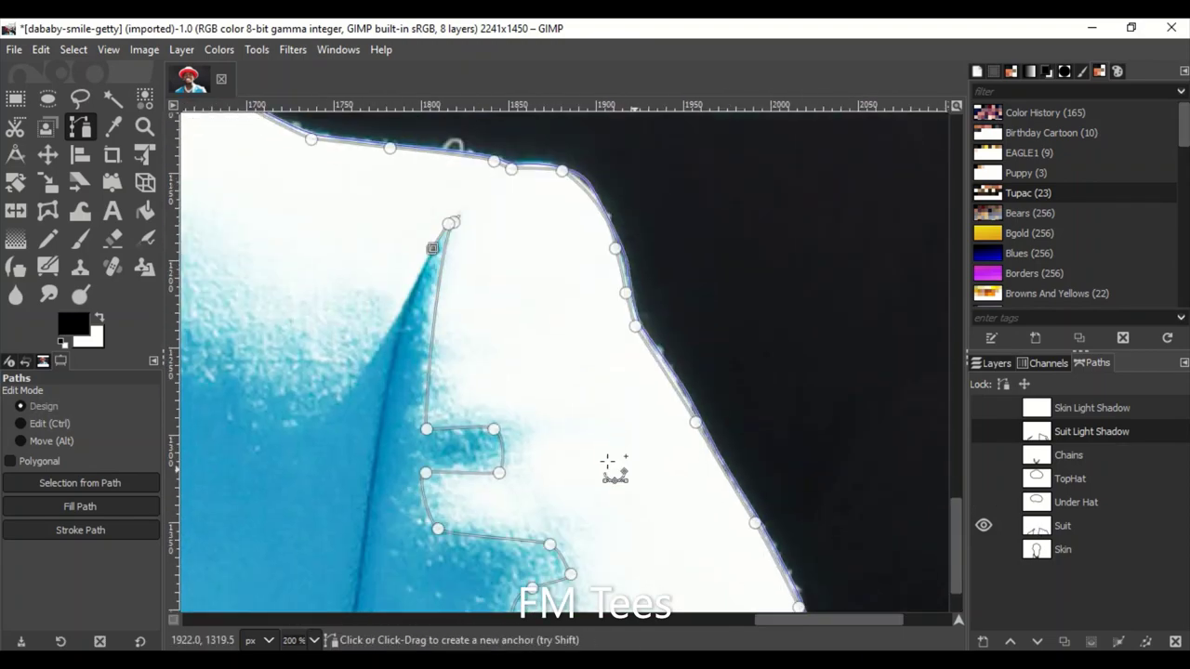
pyautogui.click(454, 360)
pyautogui.keyDown('ctrl'); pyautogui.scroll(-2, 272, 298); pyautogui.keyUp('ctrl')
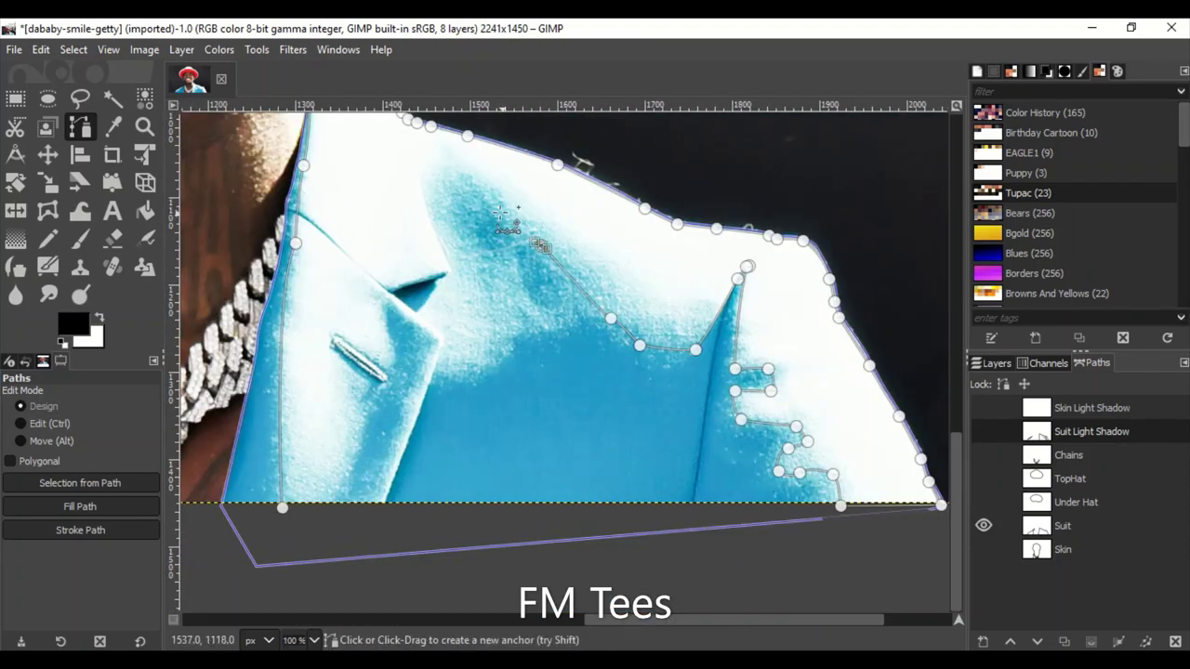
pyautogui.click(481, 188)
pyautogui.click(446, 174)
pyautogui.click(452, 212)
pyautogui.click(474, 245)
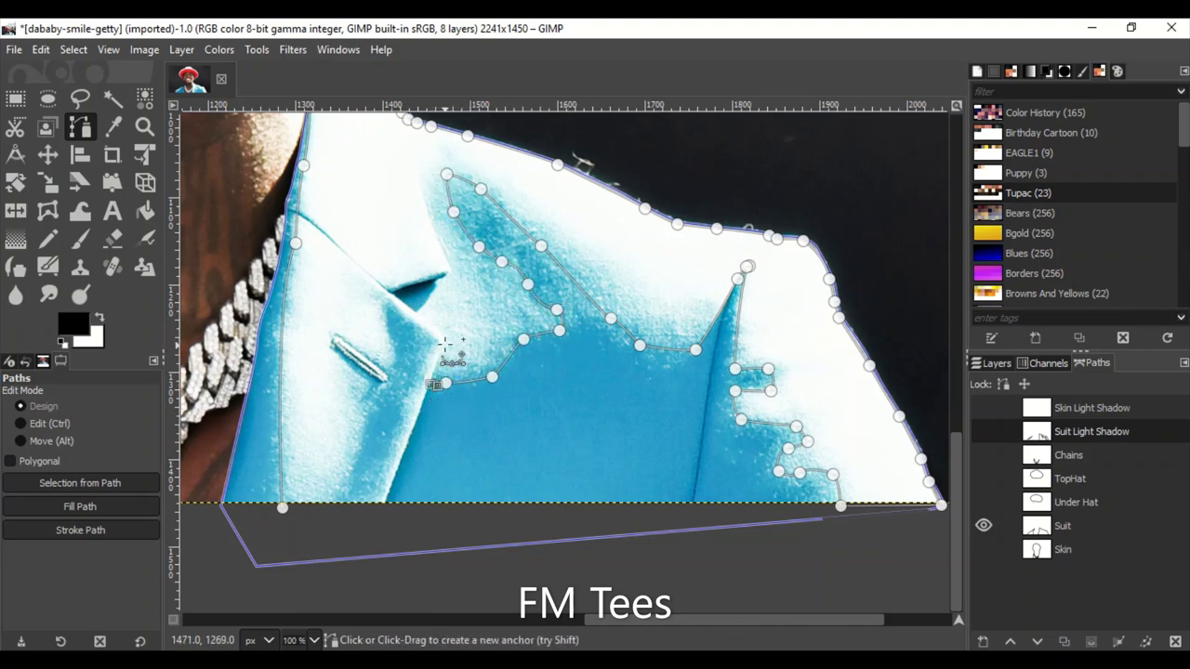
pyautogui.keyDown('ctrl'); pyautogui.scroll(3, 434, 192); pyautogui.keyUp('ctrl')
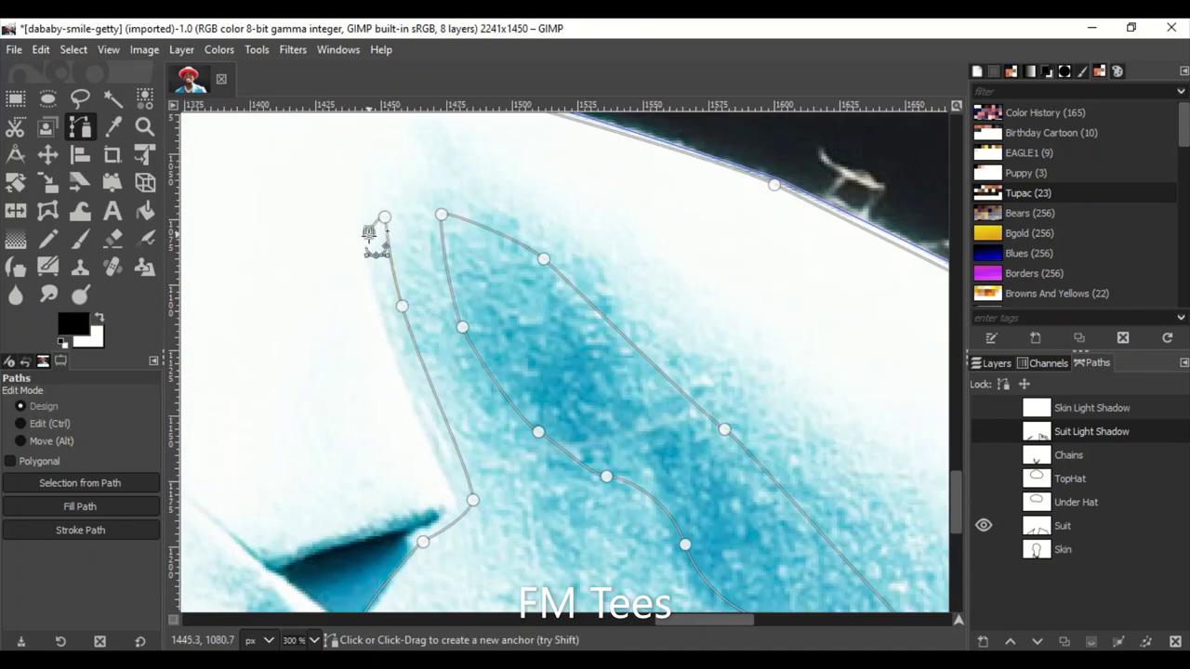
pyautogui.click(372, 527)
pyautogui.keyDown('ctrl'); pyautogui.scroll(-3, 372, 527); pyautogui.keyUp('ctrl')
pyautogui.keyDown('ctrl'); pyautogui.scroll(1, 370, 358); pyautogui.keyUp('ctrl')
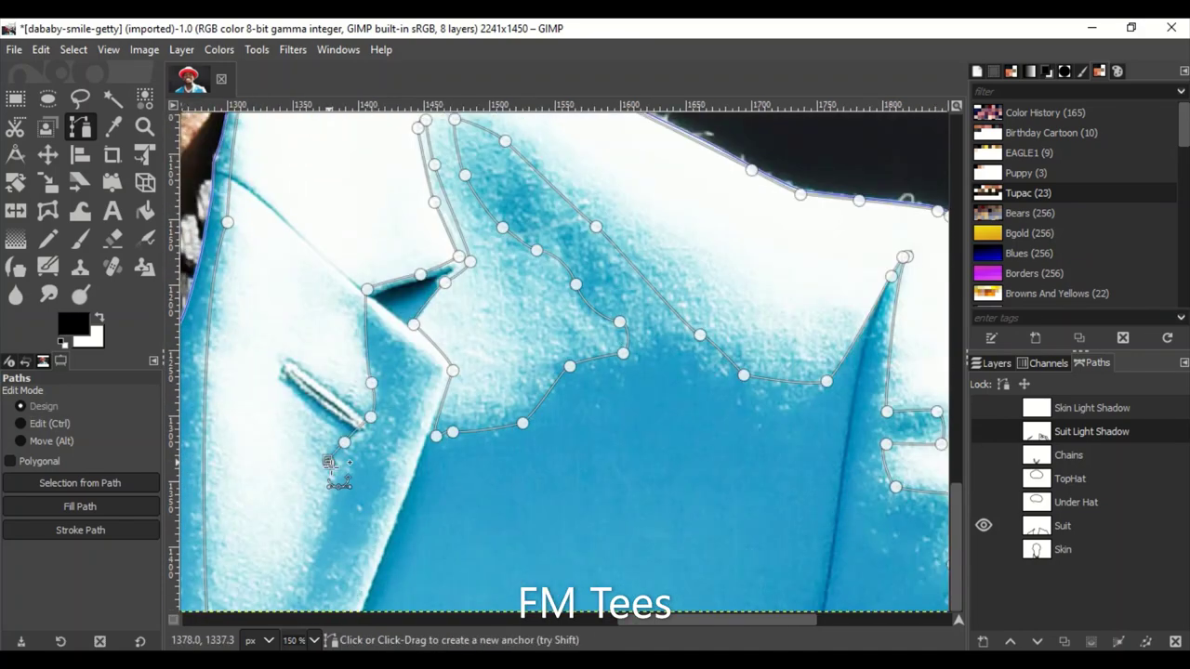
pyautogui.keyDown('ctrl'); pyautogui.scroll(-2, 336, 474); pyautogui.keyUp('ctrl')
pyautogui.keyDown('ctrl'); pyautogui.scroll(2, 284, 586); pyautogui.keyUp('ctrl')
pyautogui.click(1092, 407)
# Start the Skin Light Shadow outline along the cheek highlight, with the Skin path shown.
pyautogui.keyDown('ctrl'); pyautogui.scroll(-2, 388, 391); pyautogui.keyUp('ctrl')
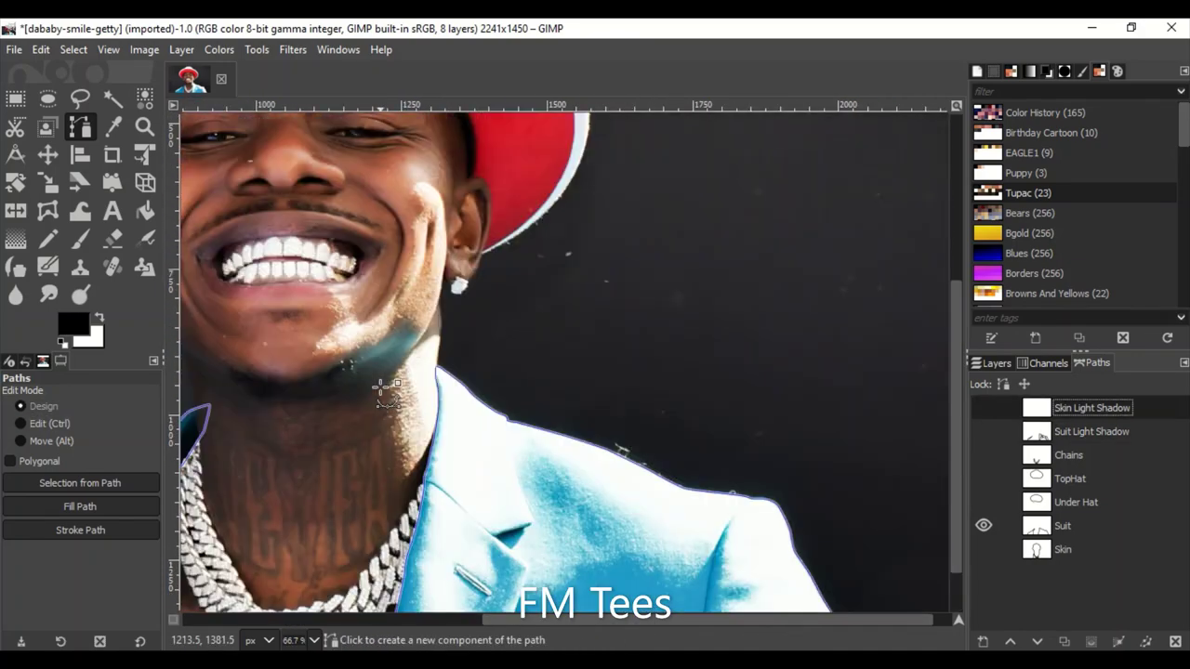
pyautogui.keyDown('ctrl'); pyautogui.scroll(2, 388, 391); pyautogui.keyUp('ctrl')
pyautogui.keyDown('ctrl'); pyautogui.scroll(1, 558, 279); pyautogui.keyUp('ctrl')
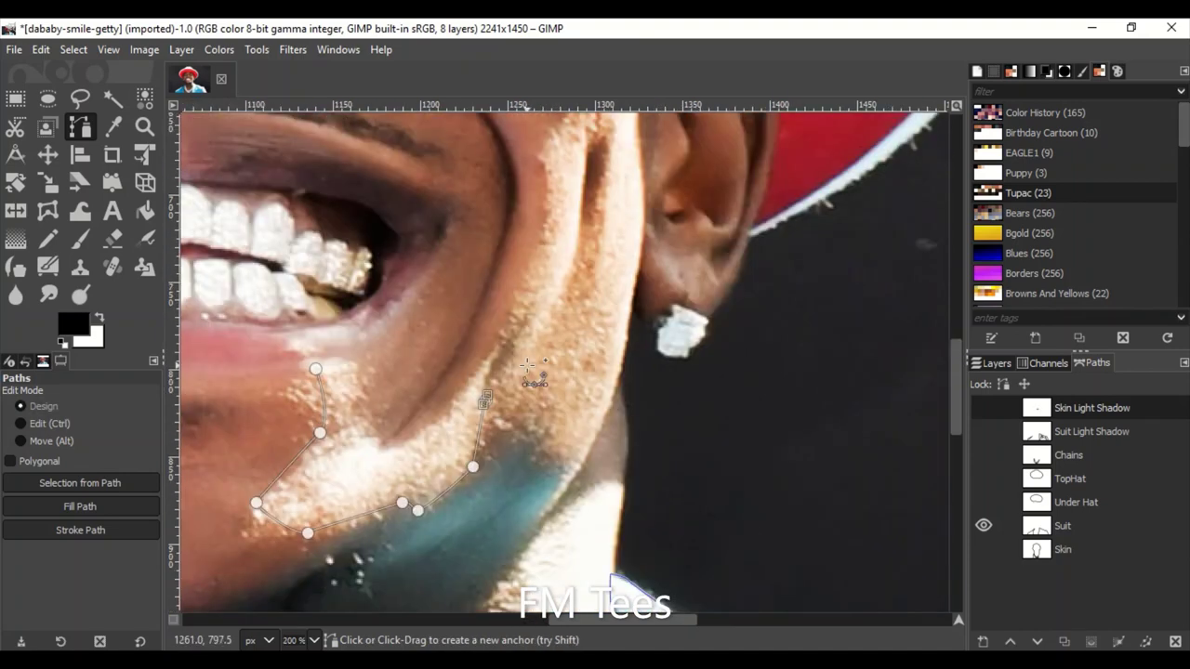
pyautogui.click(577, 299)
pyautogui.click(538, 358)
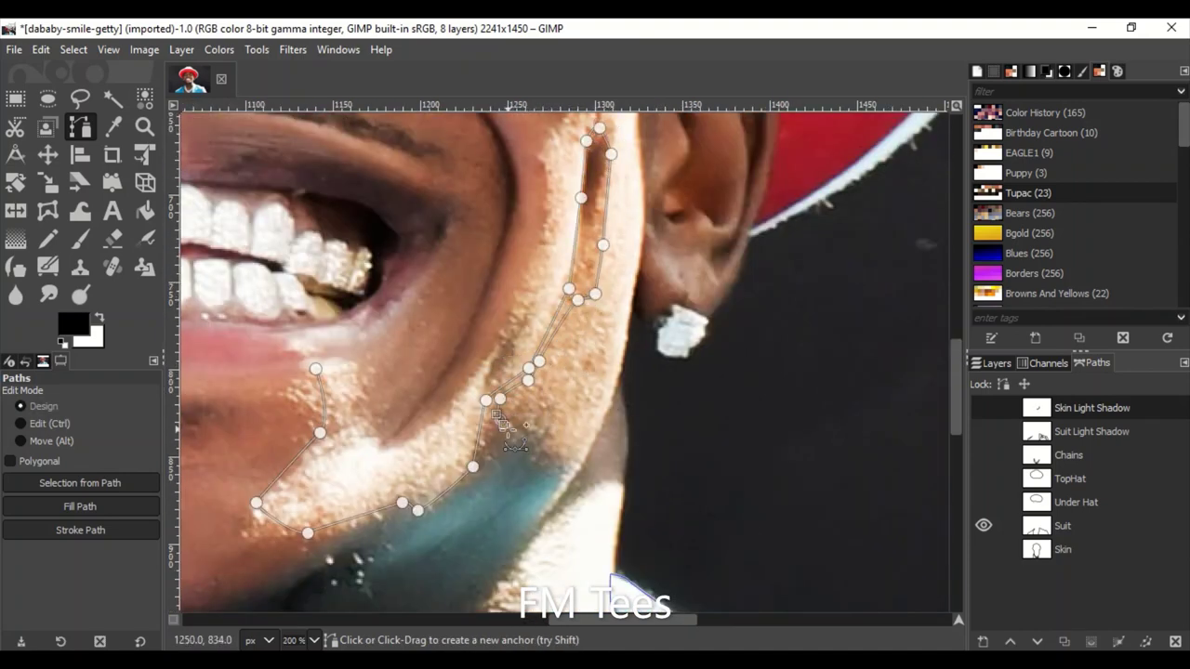
pyautogui.click(984, 549)
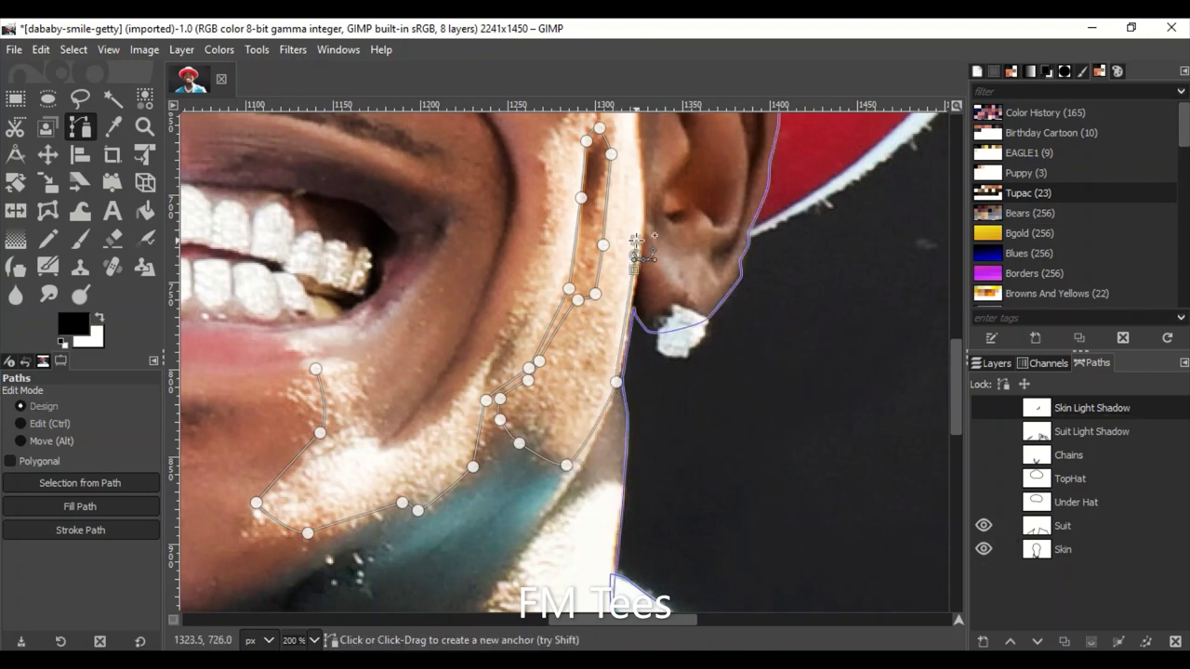
pyautogui.scroll(3, 635, 244)
# Continue the highlight outline down the cheek to a curved anchor at the jaw, hiding the Suit path.
pyautogui.click(549, 371)
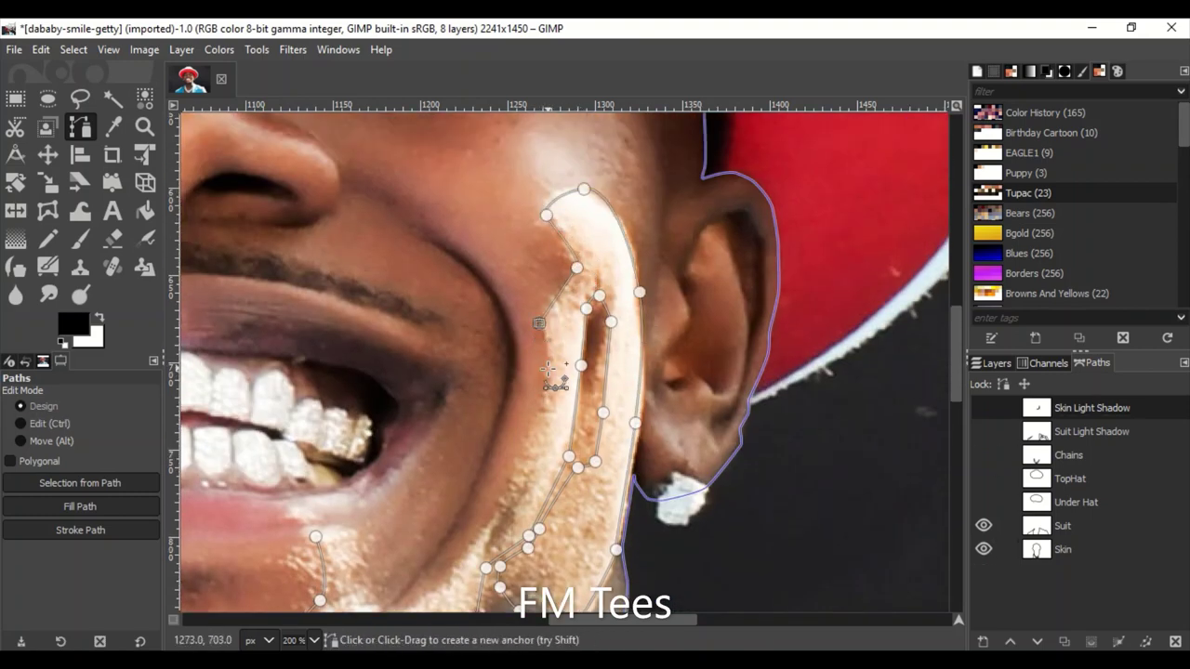
pyautogui.scroll(-1, 550, 371)
pyautogui.click(507, 427)
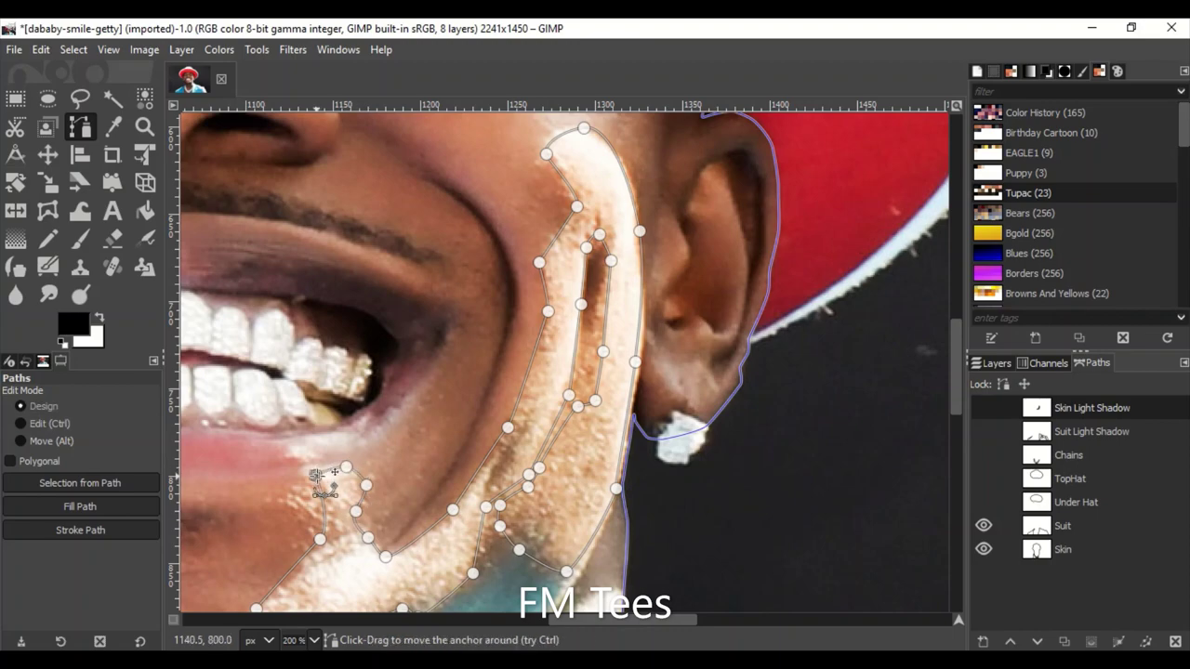
pyautogui.keyDown('ctrl'); pyautogui.scroll(-4, 316, 475); pyautogui.keyUp('ctrl')
pyautogui.keyDown('ctrl'); pyautogui.scroll(4, 591, 163); pyautogui.keyUp('ctrl')
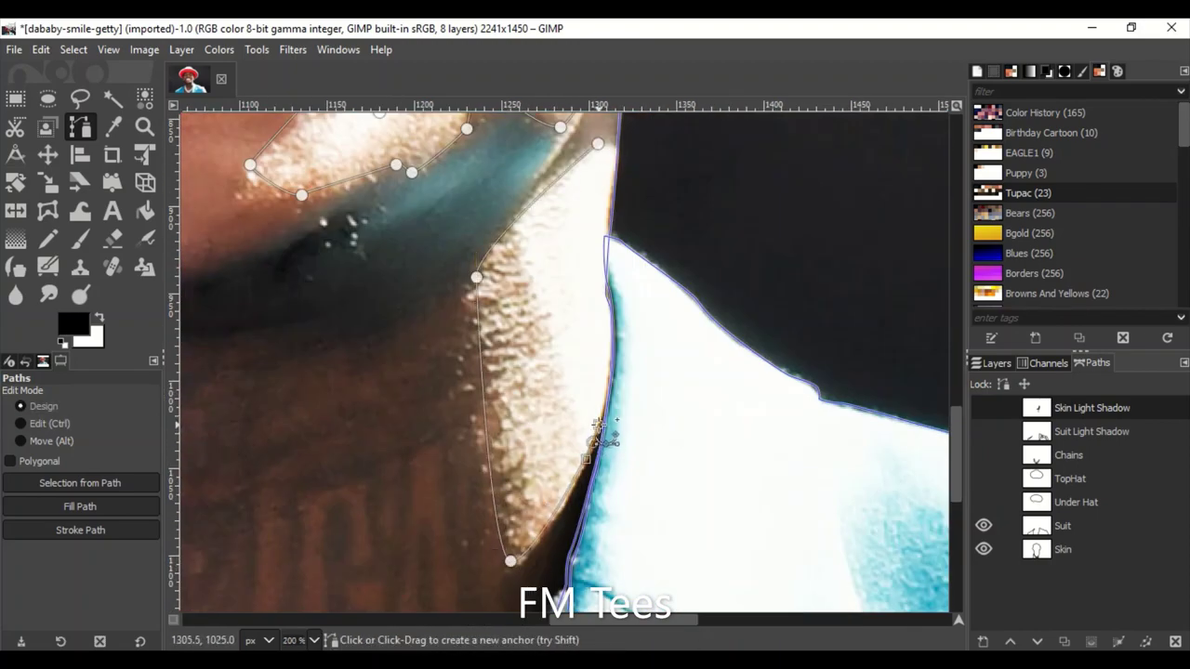
pyautogui.keyDown('ctrl'); pyautogui.scroll(1, 599, 423); pyautogui.keyUp('ctrl')
pyautogui.click(983, 526)
pyautogui.moveTo(605, 337); pyautogui.dragTo(606, 311)
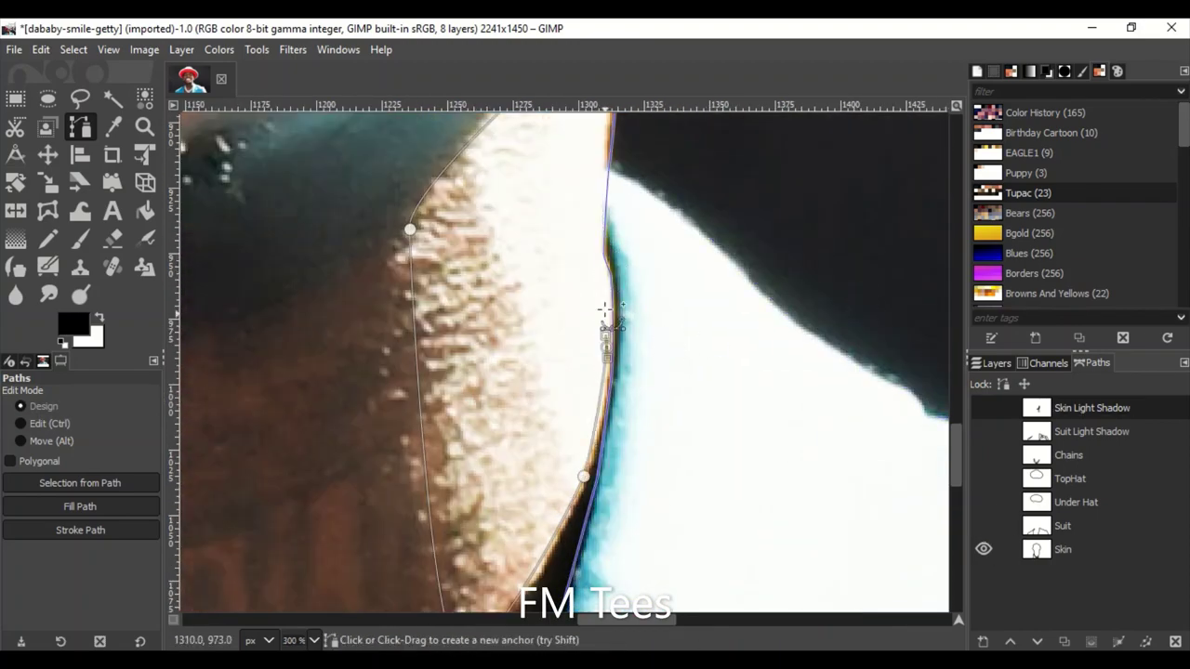
pyautogui.scroll(5, 673, 483)
pyautogui.keyDown('ctrl'); pyautogui.scroll(-5, 591, 368); pyautogui.keyUp('ctrl')
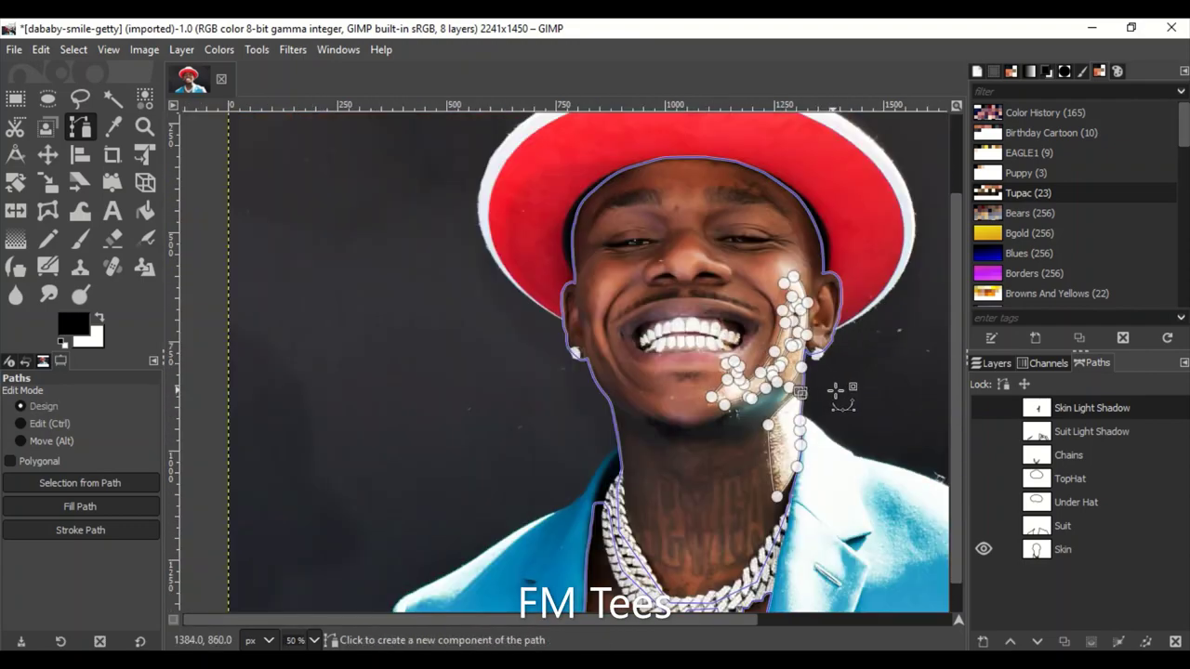
# Fill the Skin path with a brown skin tone on the Skin layer.
pyautogui.click(984, 549)
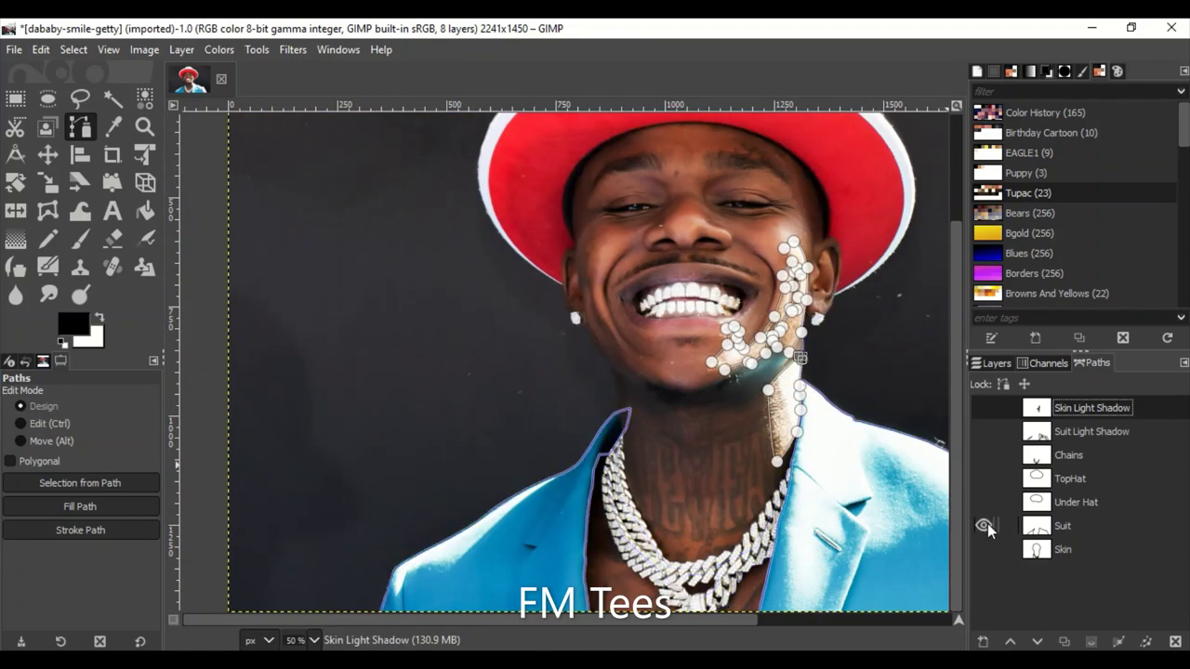
pyautogui.click(1079, 549)
pyautogui.click(993, 363)
pyautogui.click(1078, 604)
pyautogui.click(73, 323)
pyautogui.click(737, 221)
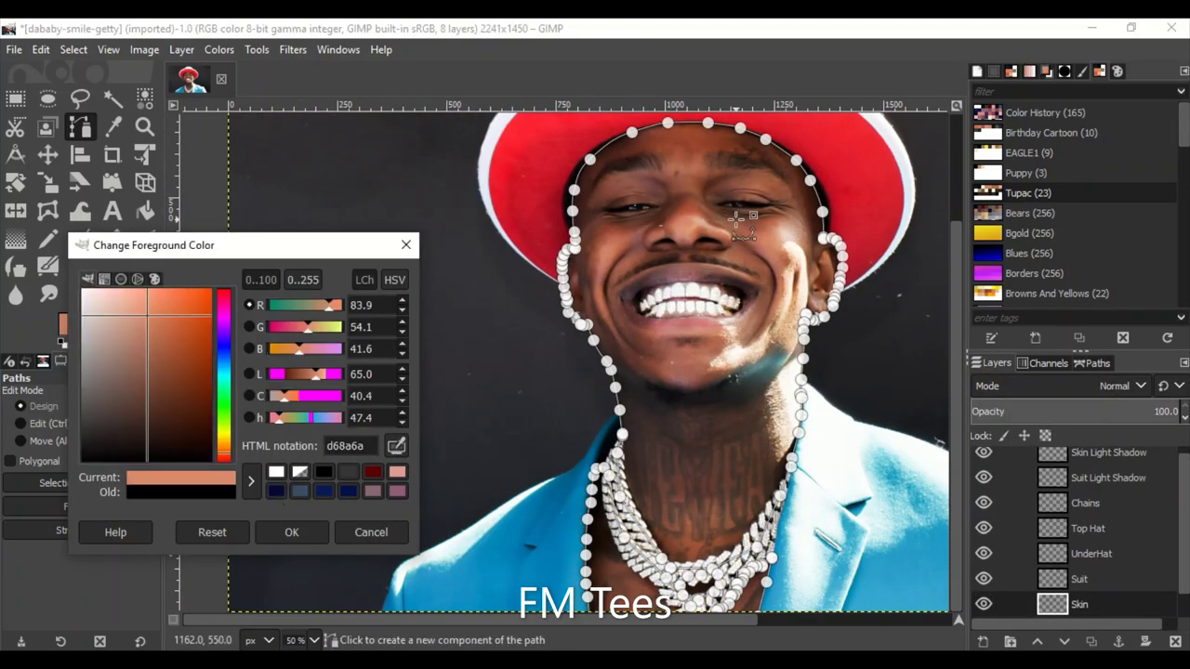
pyautogui.click(291, 532)
pyautogui.click(80, 506)
pyautogui.click(204, 576)
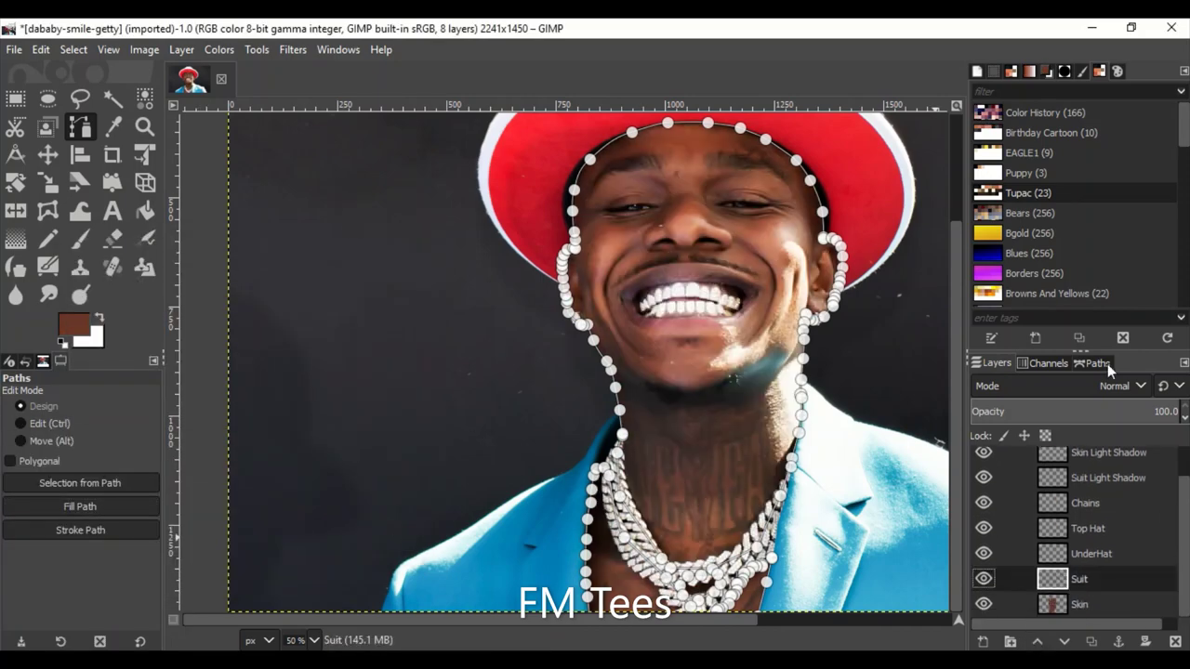
# Fill the suit blue and the light-shadow outlines pale cyan, then hide the original photo.
pyautogui.click(73, 323)
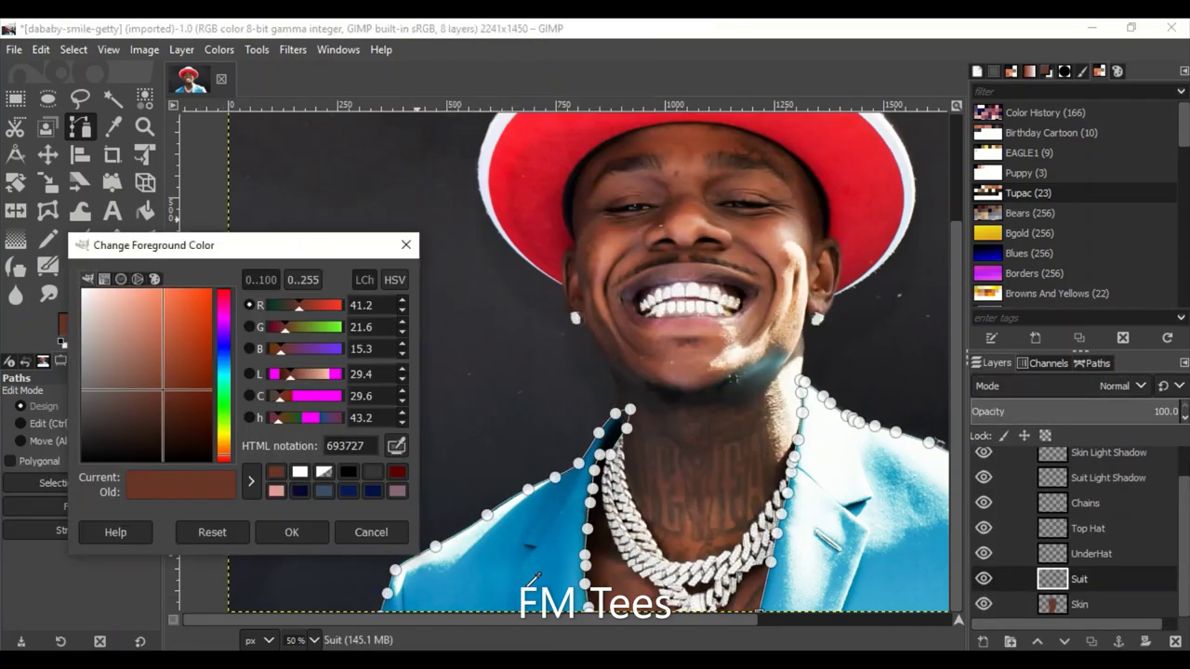
pyautogui.click(292, 532)
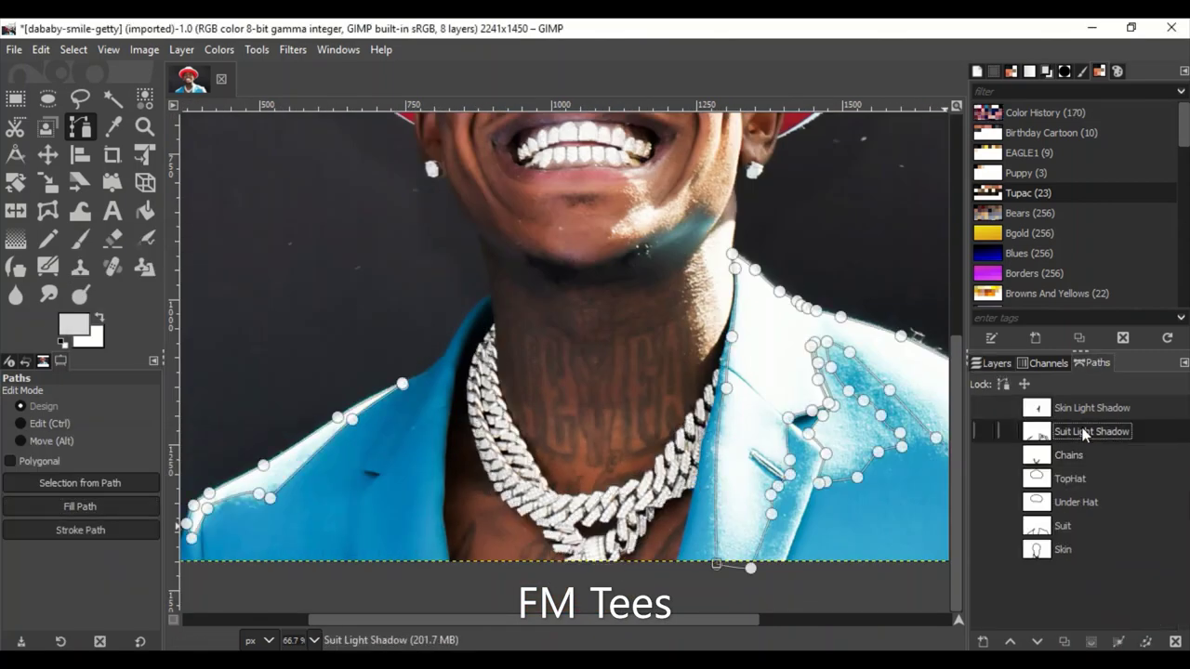
pyautogui.click(74, 325)
pyautogui.click(294, 542)
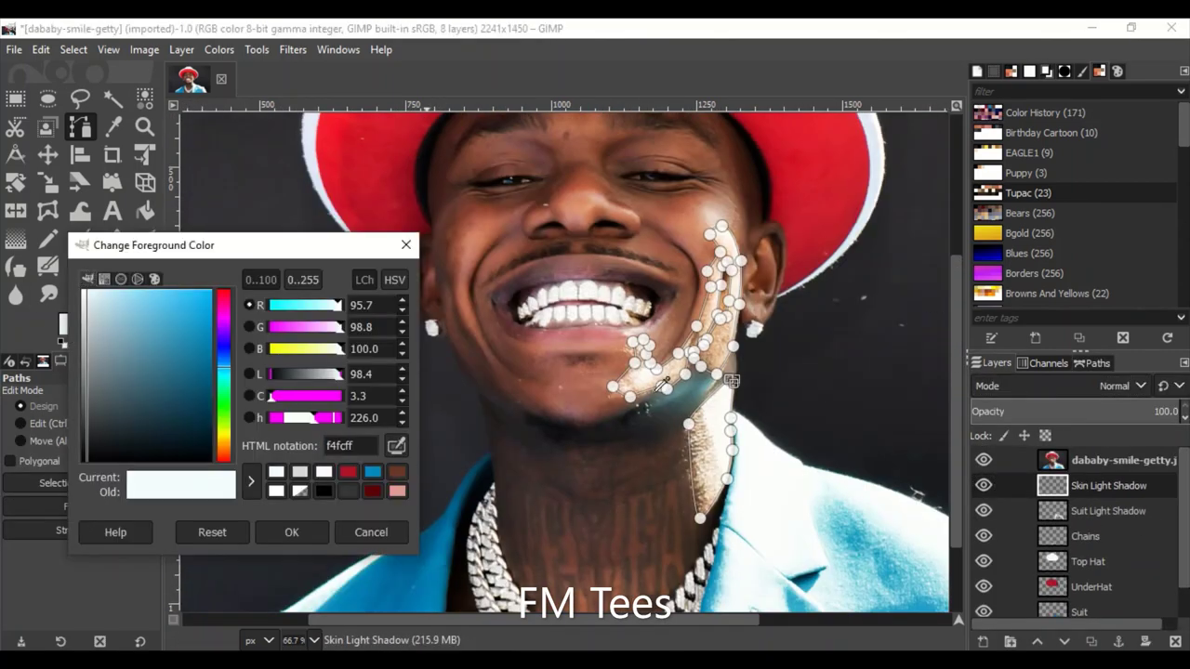
pyautogui.click(79, 506)
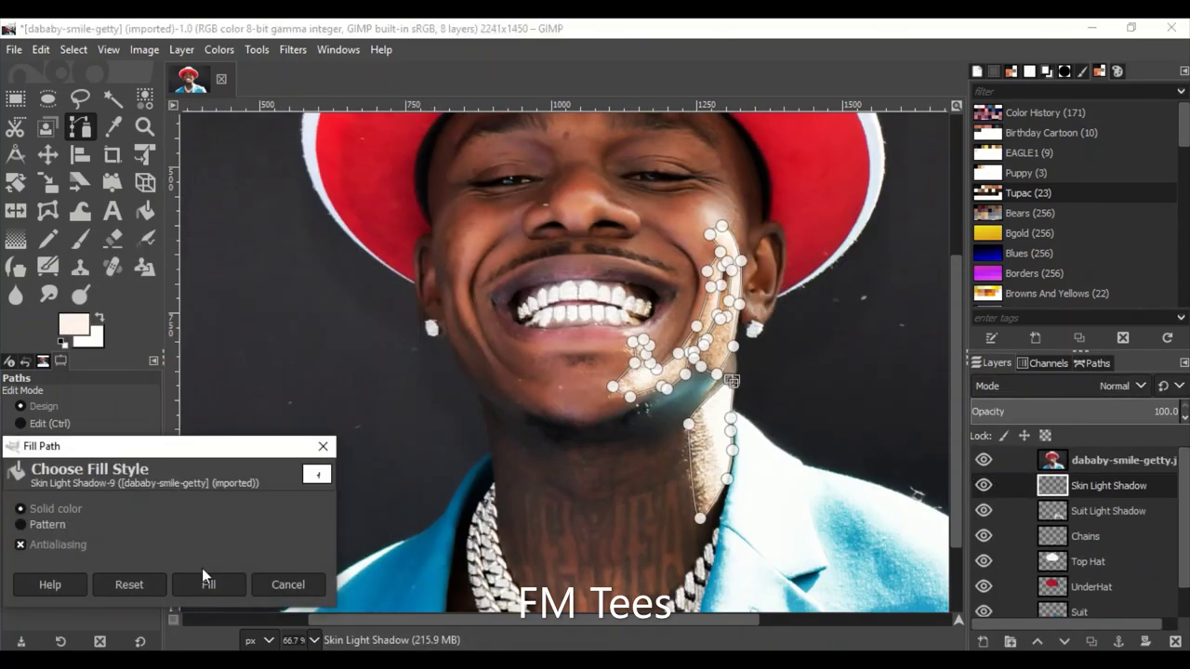
pyautogui.click(208, 584)
pyautogui.click(984, 459)
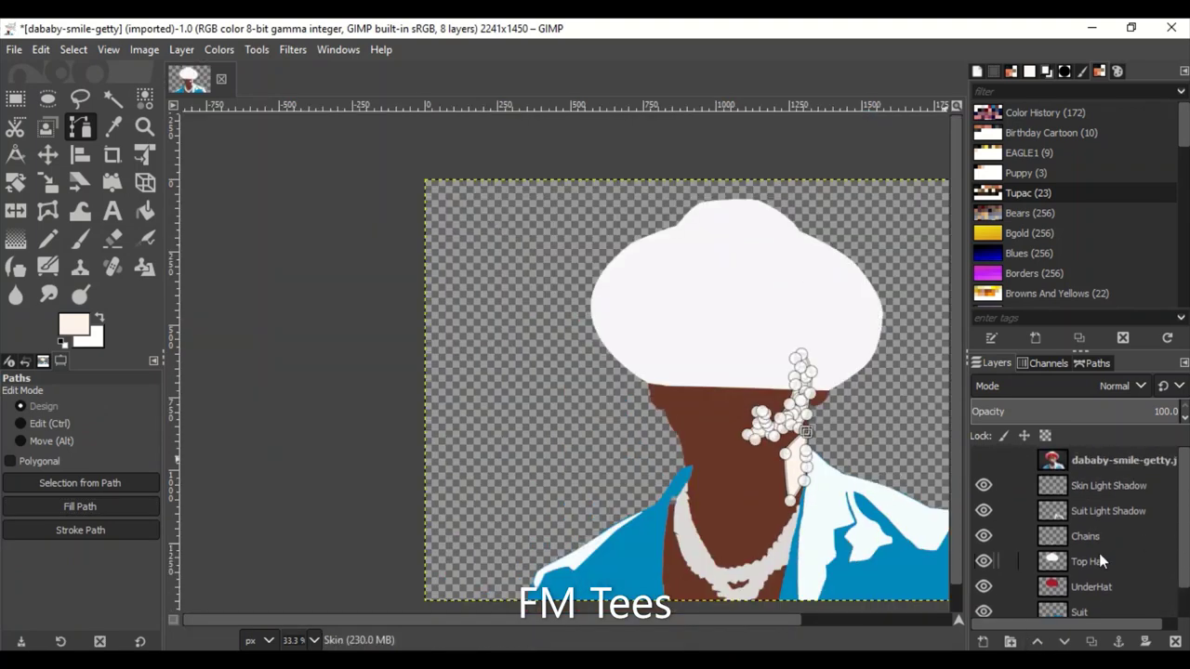
# Move Top Hat to the bottom and UnderHat below Skin so the red crown shows.
pyautogui.moveTo(1099, 553); pyautogui.dragTo(1088, 609)
pyautogui.click(1063, 642)
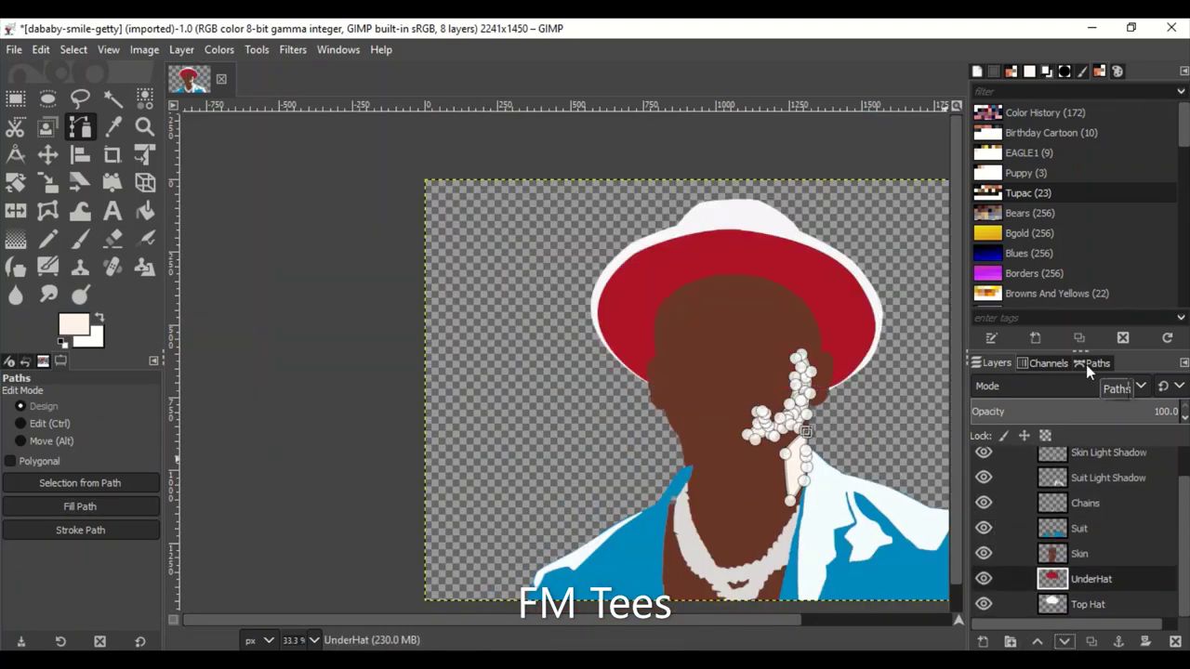
pyautogui.press('m')
pyautogui.moveTo(629, 621); pyautogui.dragTo(655, 622)
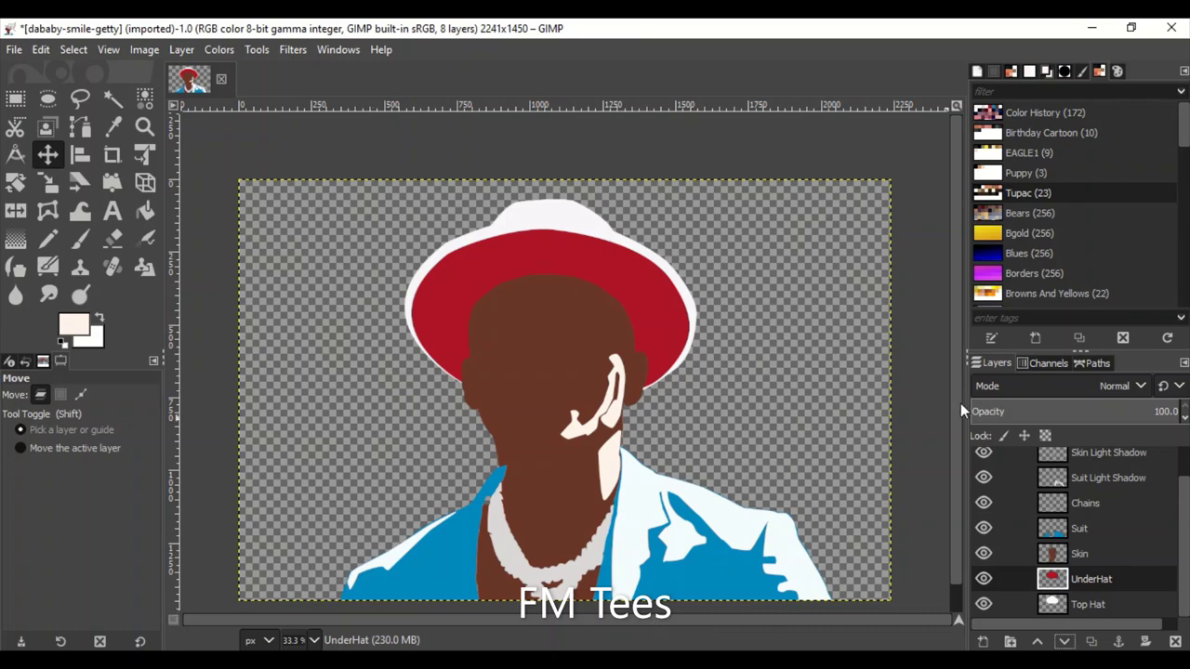
pyautogui.moveTo(961, 403); pyautogui.dragTo(956, 424)
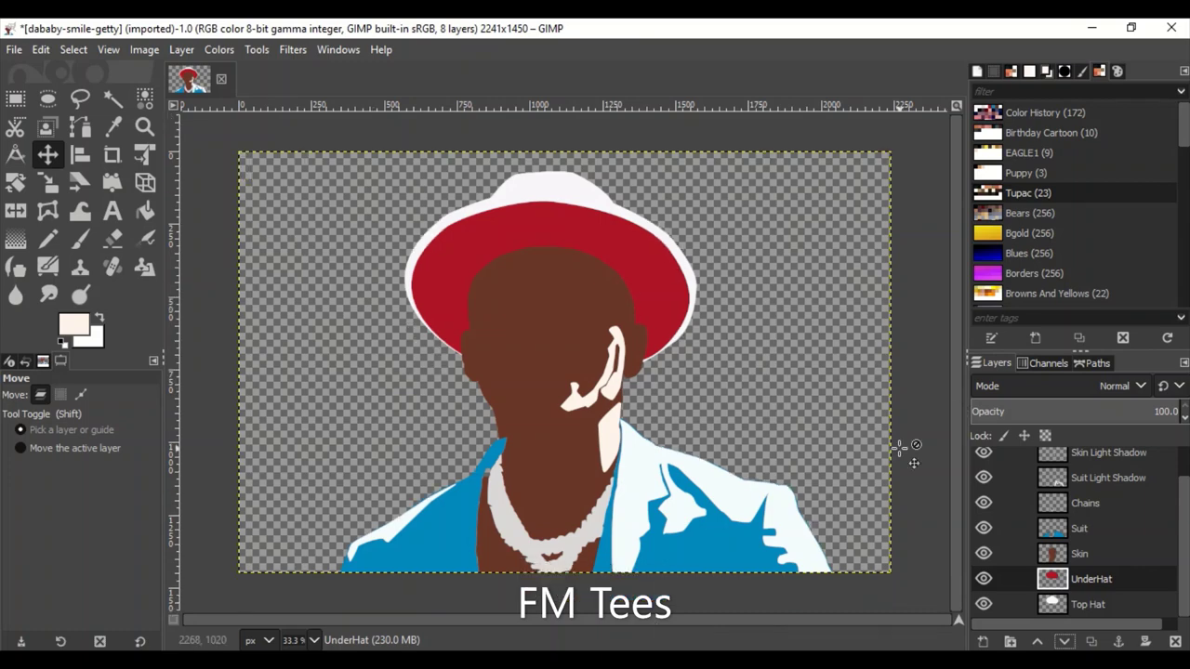
pyautogui.scroll(1, 976, 465)
pyautogui.click(984, 460)
pyautogui.click(984, 459)
pyautogui.click(984, 459)
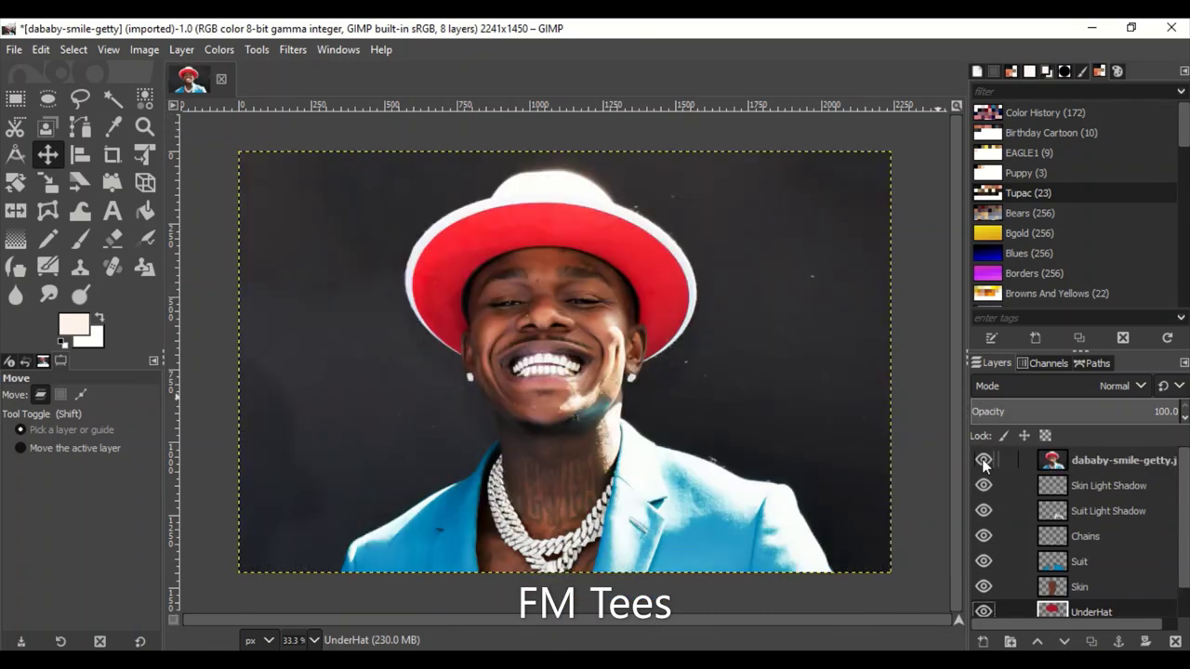
# Create a new layer named 'Suit Dark Shadows'.
pyautogui.hotkey('shift', 'ctrl', 'n')
pyautogui.write('Suit Dark Shadows')
pyautogui.press('Return')
# Zoom in and trace a new path around the dark gap between the left lapel and chain.
pyautogui.click(1093, 363)
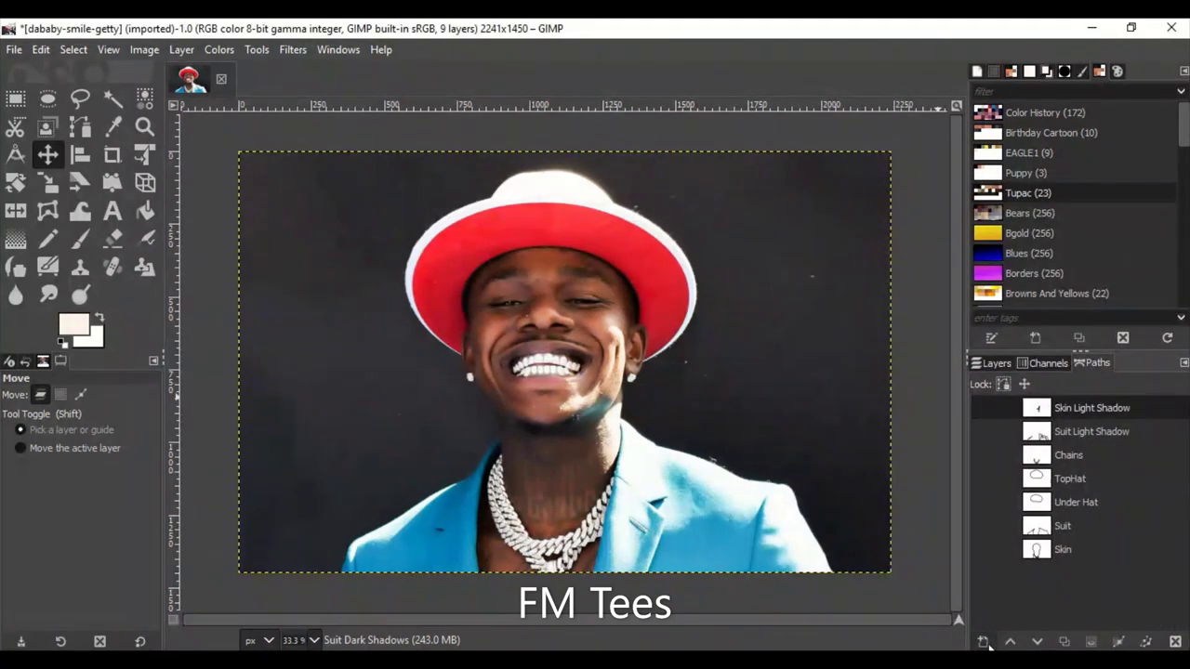
pyautogui.press('b')
pyautogui.press('+')
pyautogui.press('+')
pyautogui.press('+')
pyautogui.press('+')
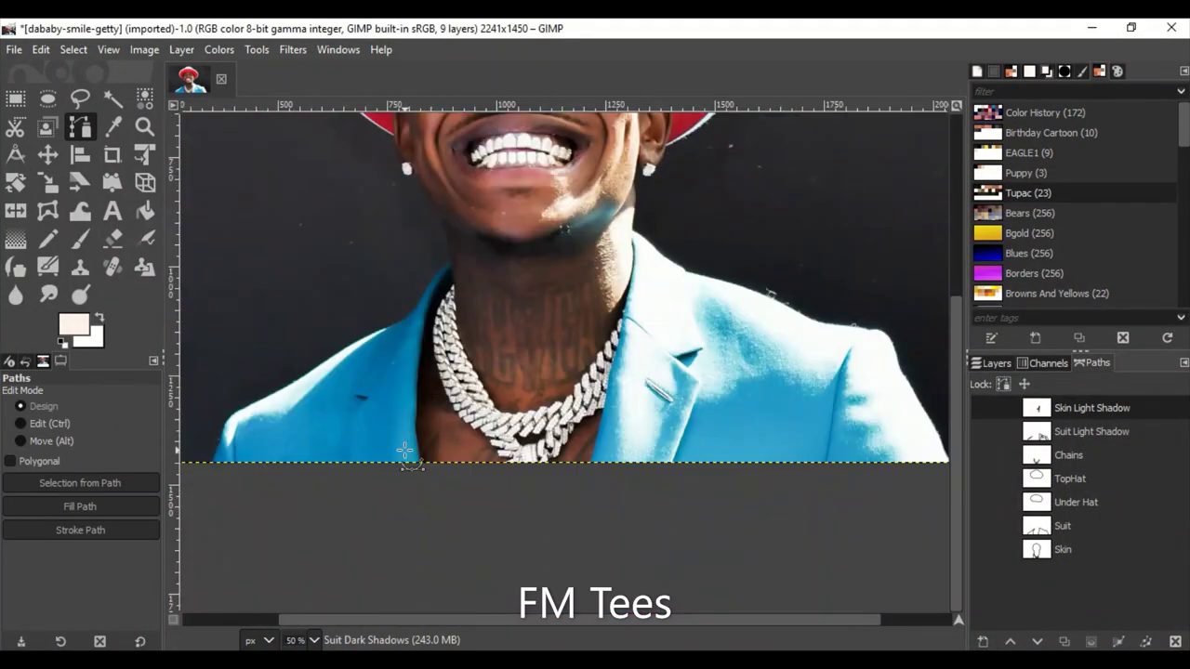
pyautogui.press('+')
pyautogui.press('+')
pyautogui.click(484, 491)
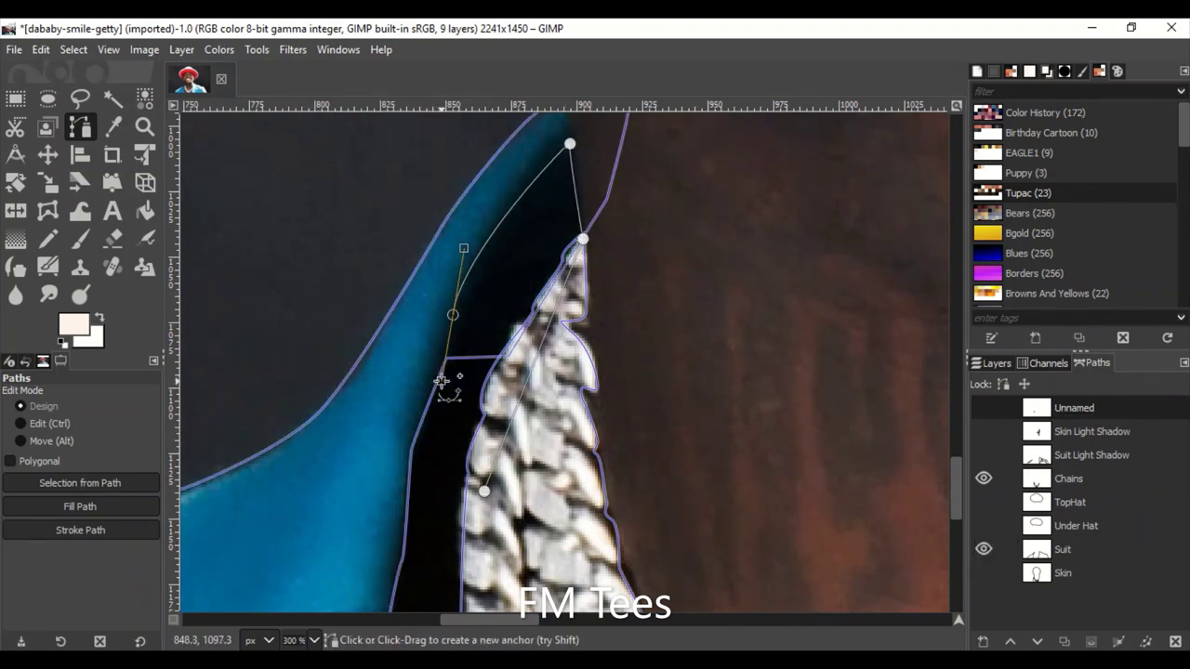
pyautogui.scroll(-4, 412, 545)
pyautogui.moveTo(406, 292)
pyautogui.mouseDown()
pyautogui.moveTo(383, 391)
pyautogui.moveTo(403, 333)
pyautogui.mouseUp()
pyautogui.scroll(-2, 399, 391)
pyautogui.scroll(-4, 450, 254)
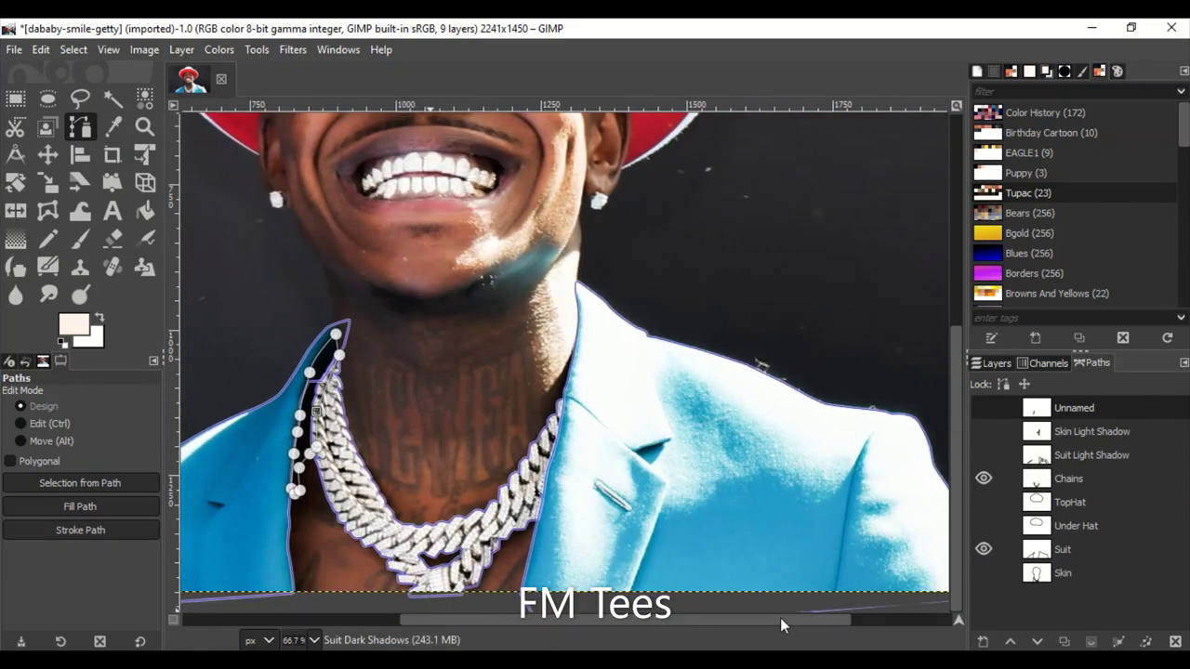
pyautogui.moveTo(781, 619); pyautogui.dragTo(789, 617)
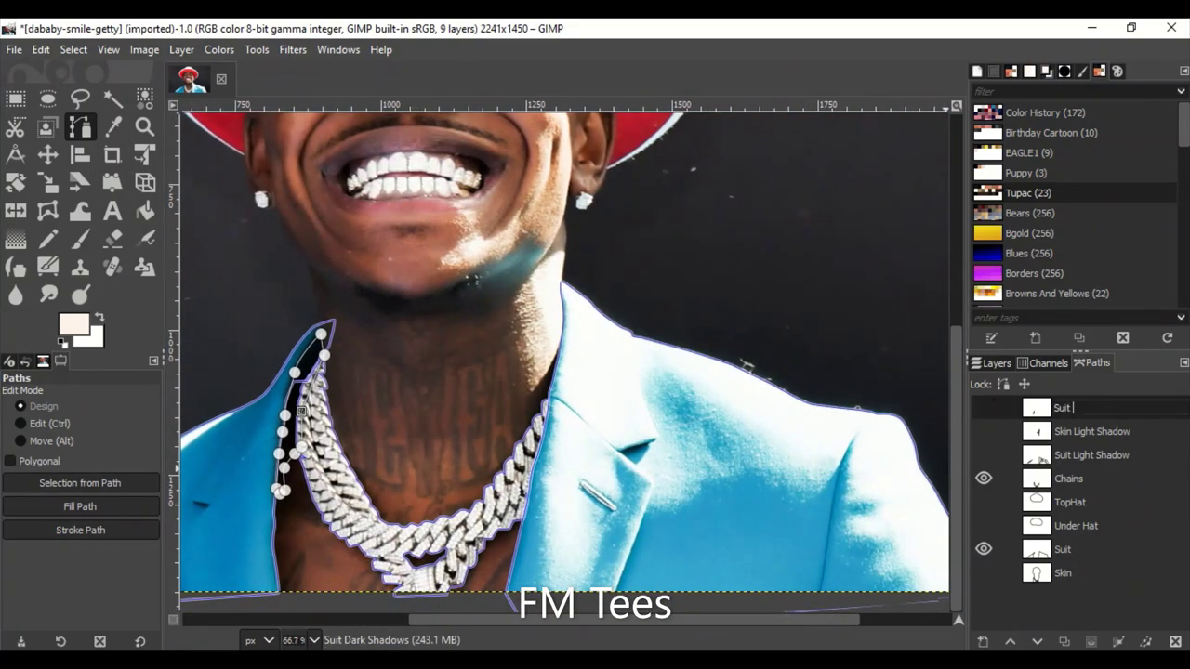
# Hide the original photo and zoom out to check the outline over the flat layers.
pyautogui.click(992, 362)
pyautogui.click(983, 460)
pyautogui.press('-')
pyautogui.press('-')
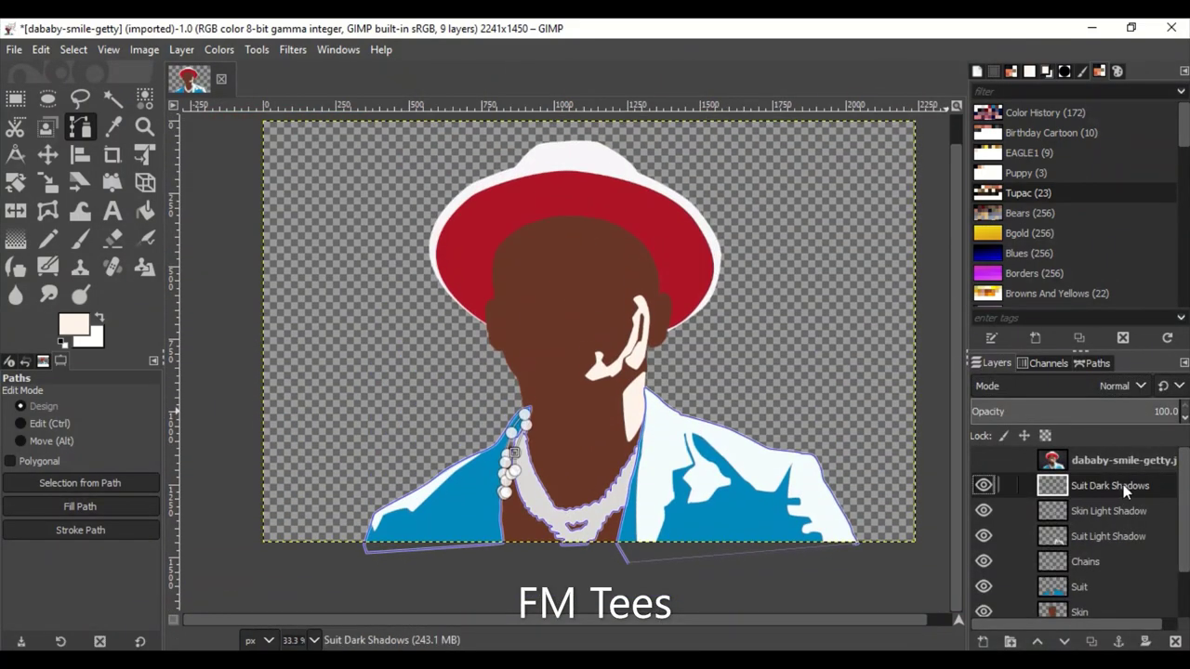
# Fill the lapel shadow outline with black on the Suit Dark Shadows layer.
pyautogui.click(984, 460)
pyautogui.click(73, 325)
pyautogui.click(287, 531)
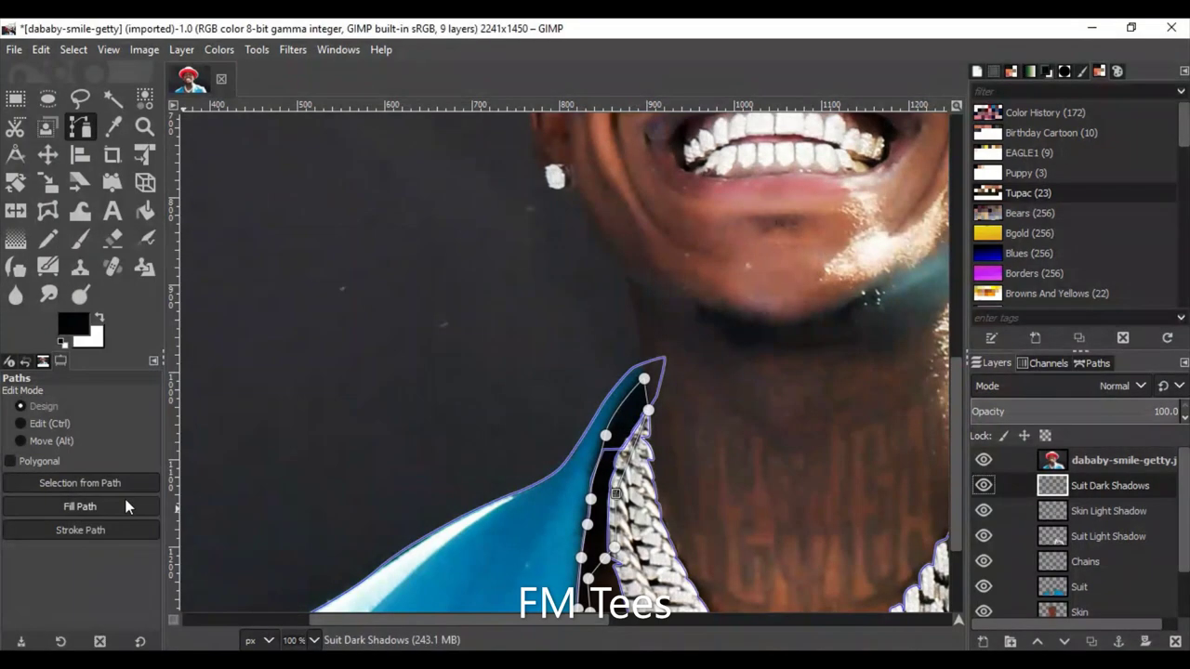
pyautogui.click(80, 507)
# Lower Suit Dark Shadows beneath the Suit layer and check the stacking with the photo hidden.
pyautogui.click(984, 459)
pyautogui.press('m')
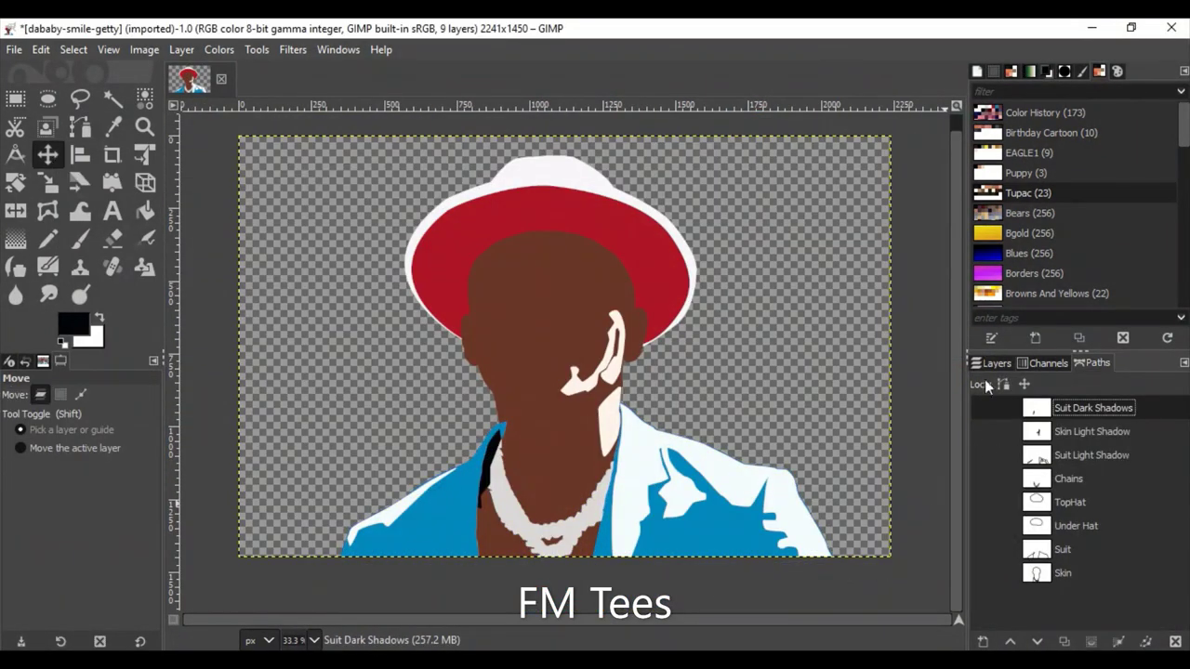
pyautogui.click(1065, 642)
pyautogui.click(1065, 642)
pyautogui.click(1065, 642)
pyautogui.click(1065, 642)
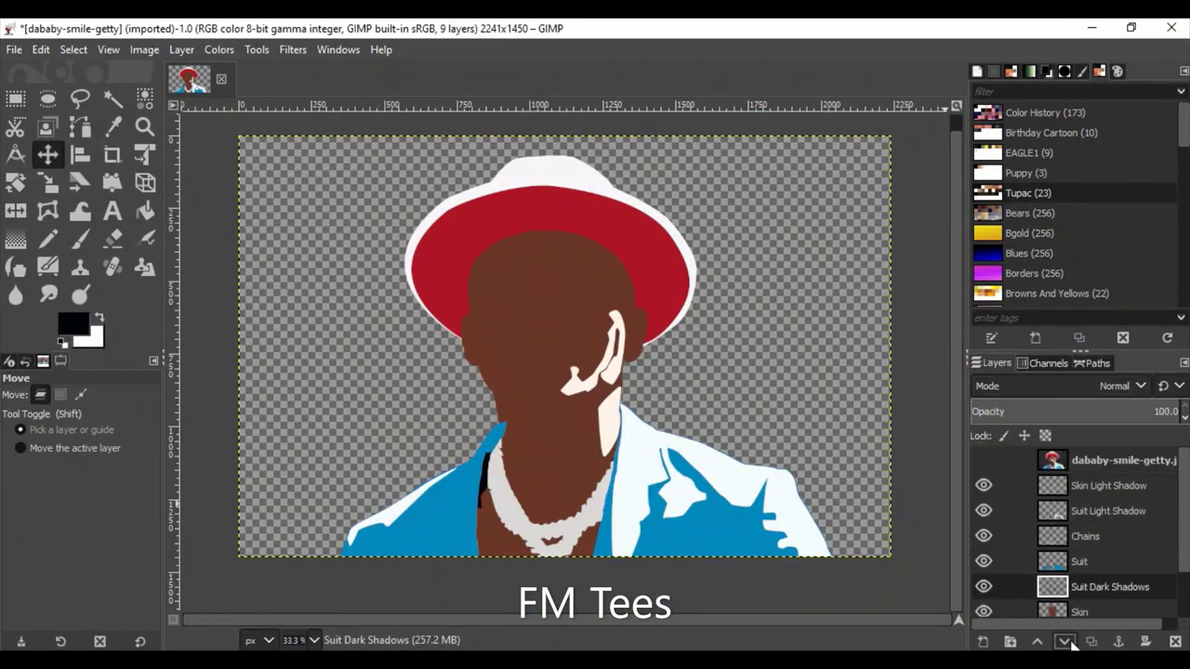
pyautogui.click(984, 460)
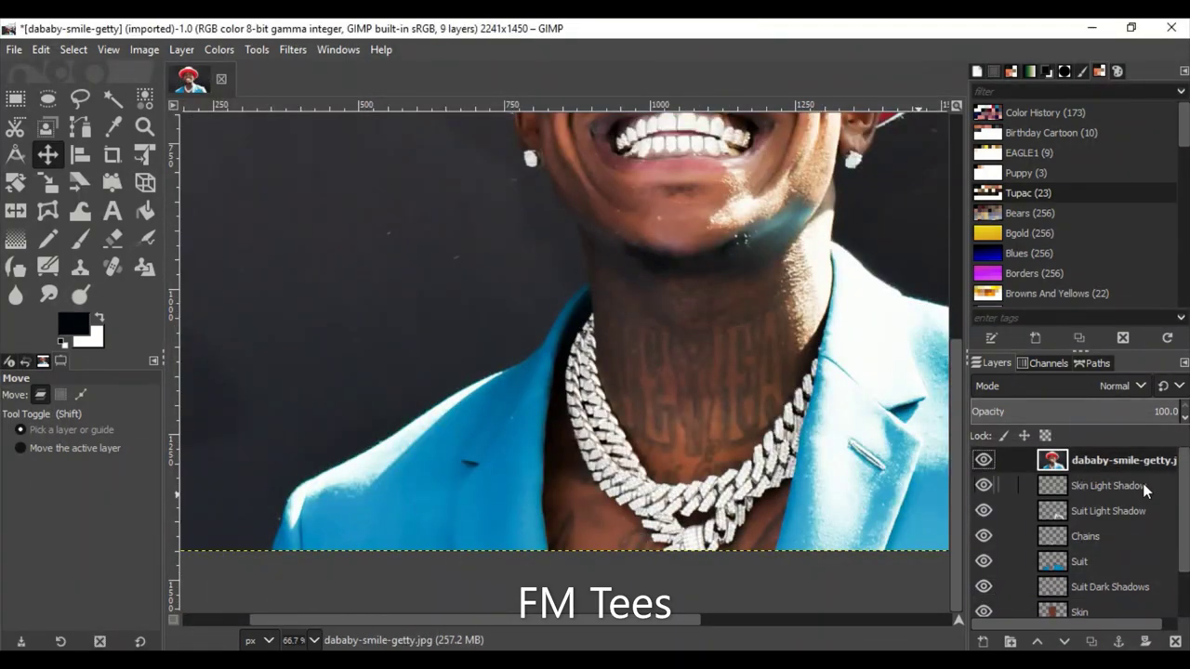
pyautogui.click(1143, 484)
pyautogui.click(984, 459)
pyautogui.scroll(-2, 983, 520)
# Make the Suit Dark Shadows path visible and editable with the Paths tool, then navigate to the suit's lower left.
pyautogui.click(1106, 528)
pyautogui.click(1092, 362)
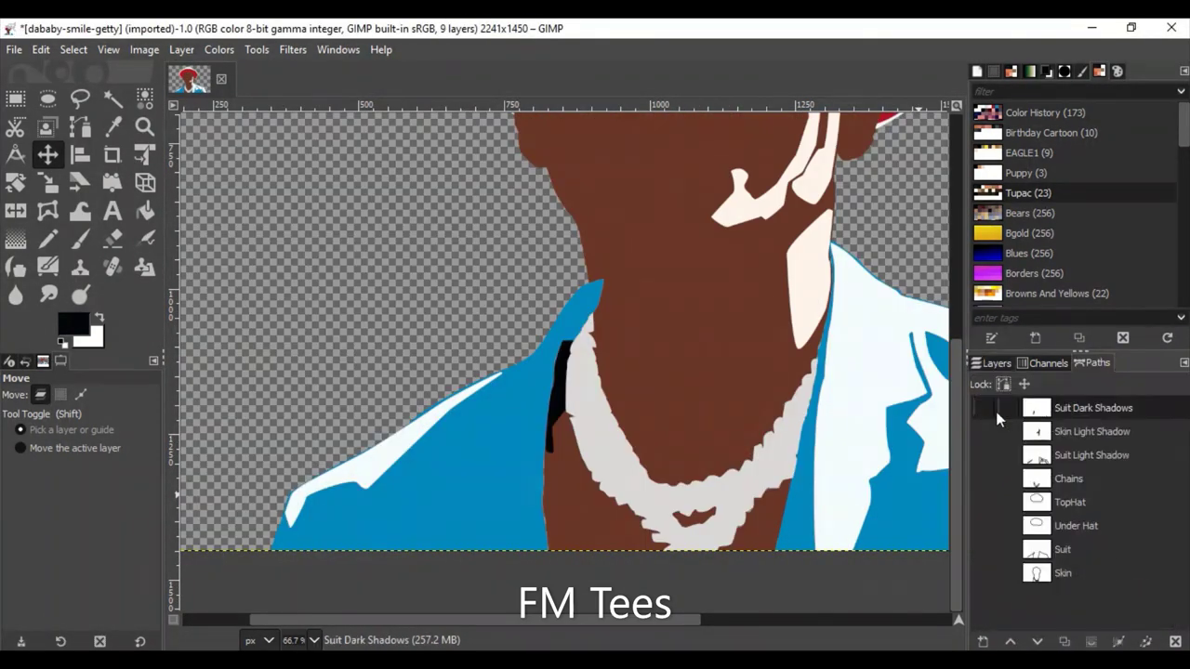
pyautogui.press('b')
pyautogui.click(997, 363)
pyautogui.click(984, 456)
pyautogui.click(1093, 363)
pyautogui.scroll(-1, 881, 445)
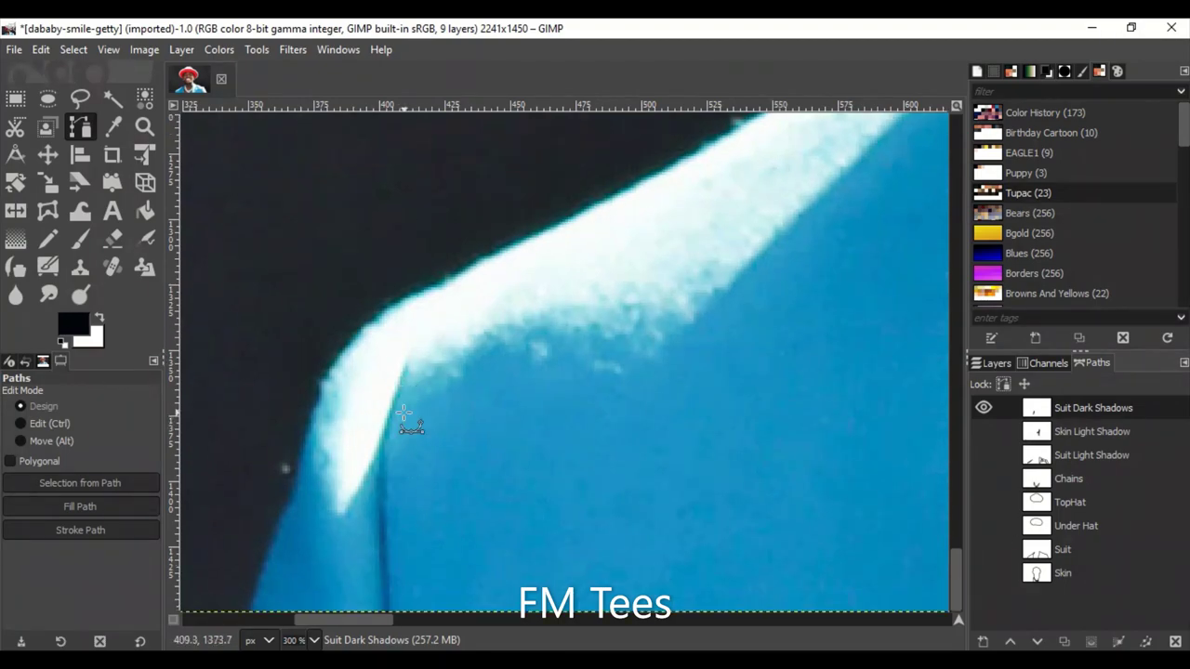
pyautogui.scroll(-3, 412, 492)
pyautogui.hscroll(5, 380, 379)
pyautogui.hscroll(-10, 380, 379)
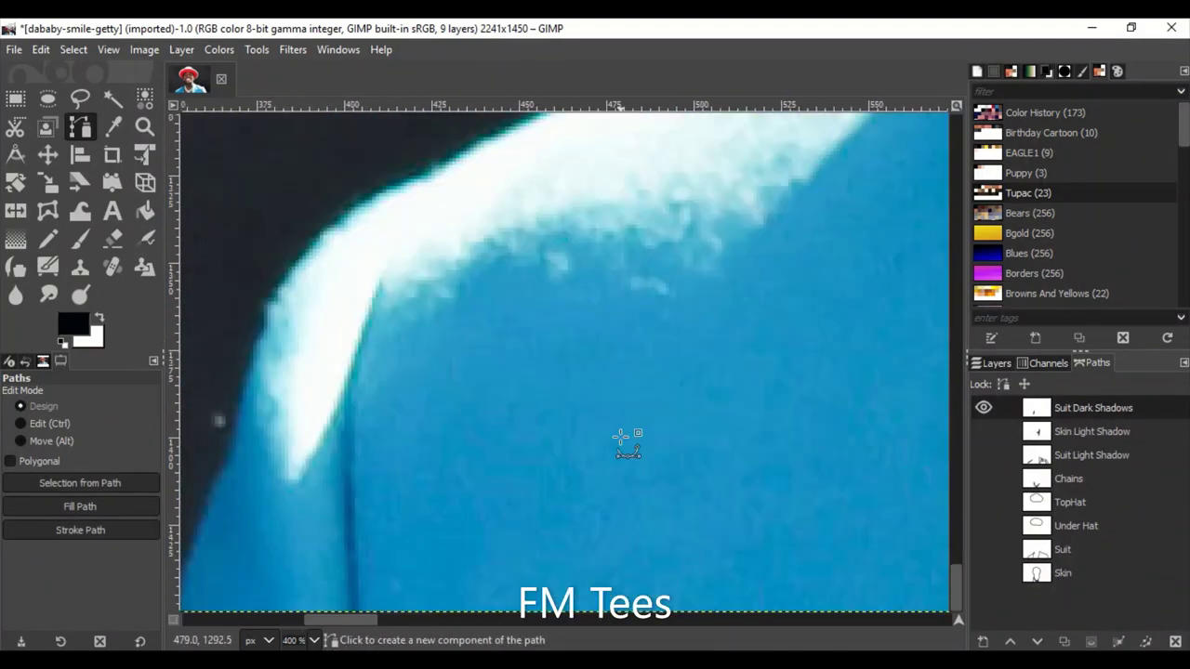
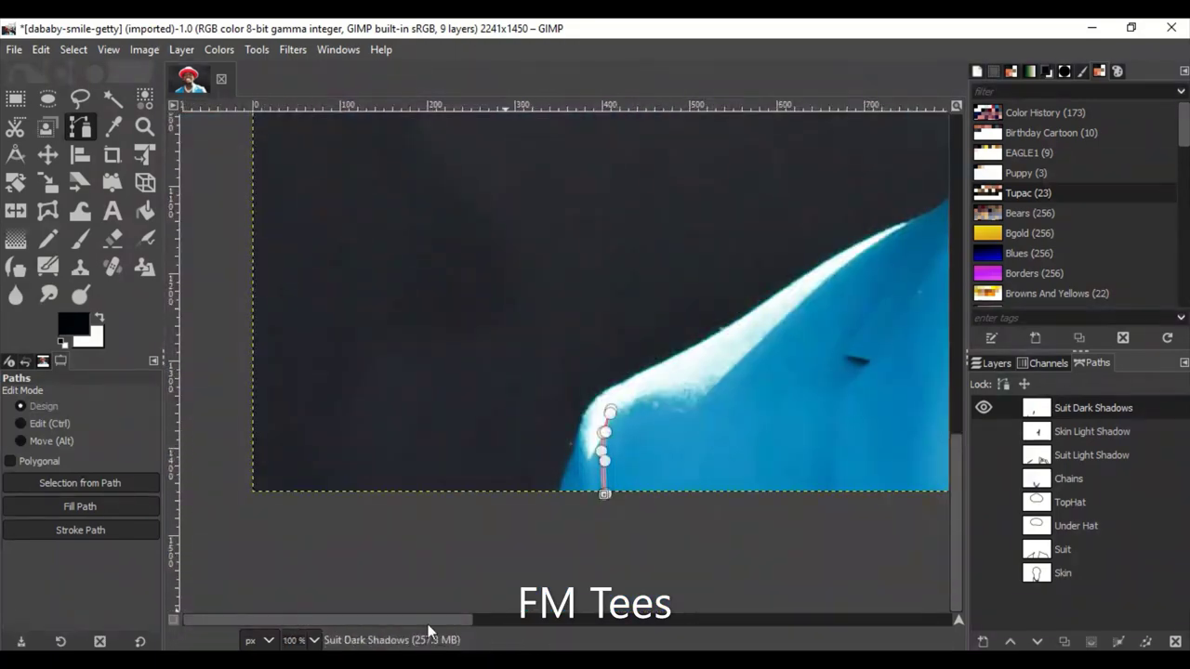
# Outline a small dark suit mark with three anchors and extend it down the suit edge.
pyautogui.scroll(-3, 545, 398)
pyautogui.scroll(2, 544, 398)
pyautogui.keyDown('shift'); pyautogui.click(513, 355); pyautogui.keyUp('shift')
pyautogui.click(616, 373)
pyautogui.click(588, 401)
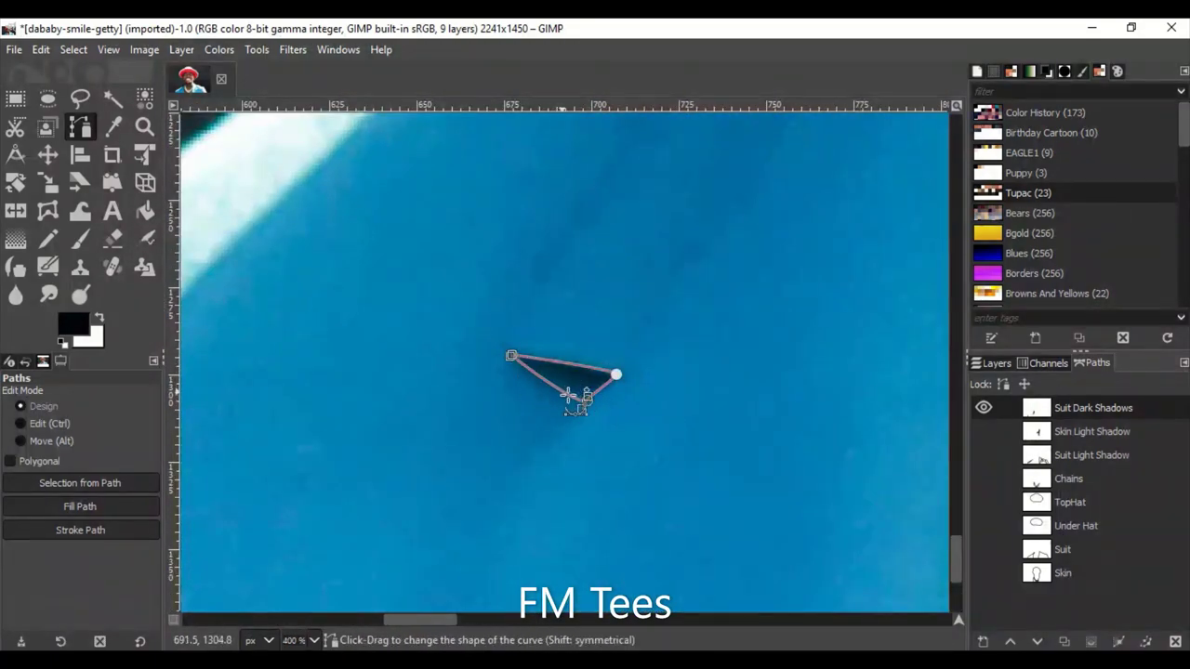
# Trace a closed curved outline around the dark pin mark on the suit.
pyautogui.scroll(-3, 587, 401)
pyautogui.scroll(2, 723, 203)
pyautogui.scroll(1, 724, 203)
pyautogui.click(724, 203)
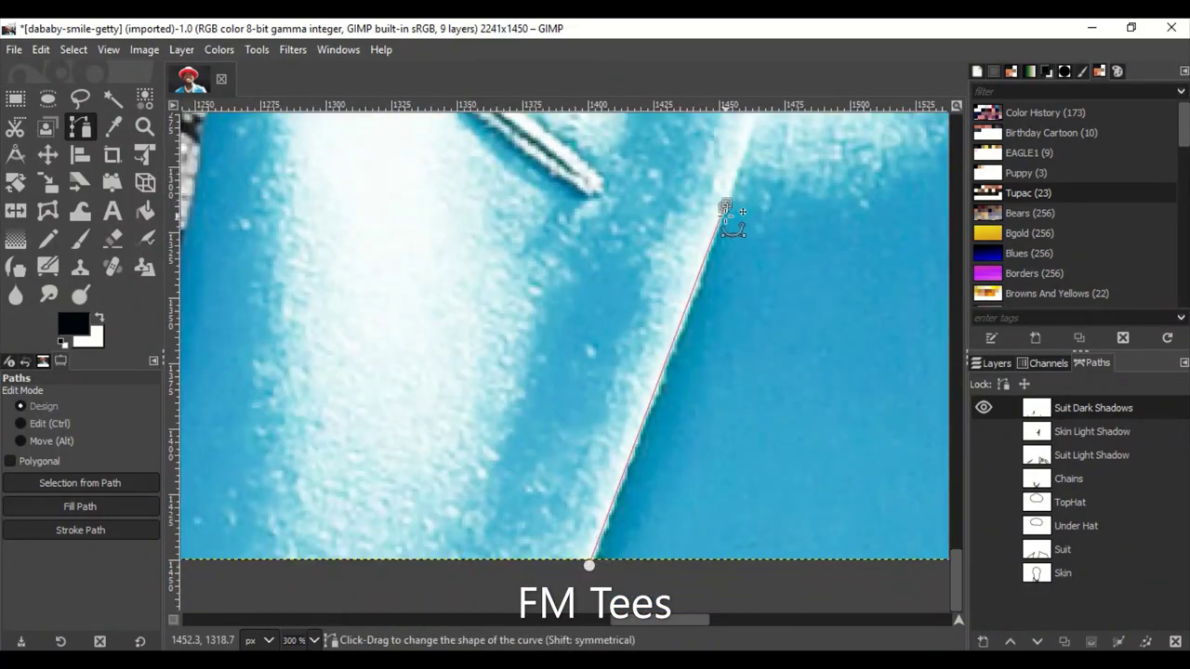
pyautogui.scroll(1, 717, 244)
pyautogui.scroll(3, 645, 505)
pyautogui.scroll(-3, 573, 565)
pyautogui.scroll(1, 574, 566)
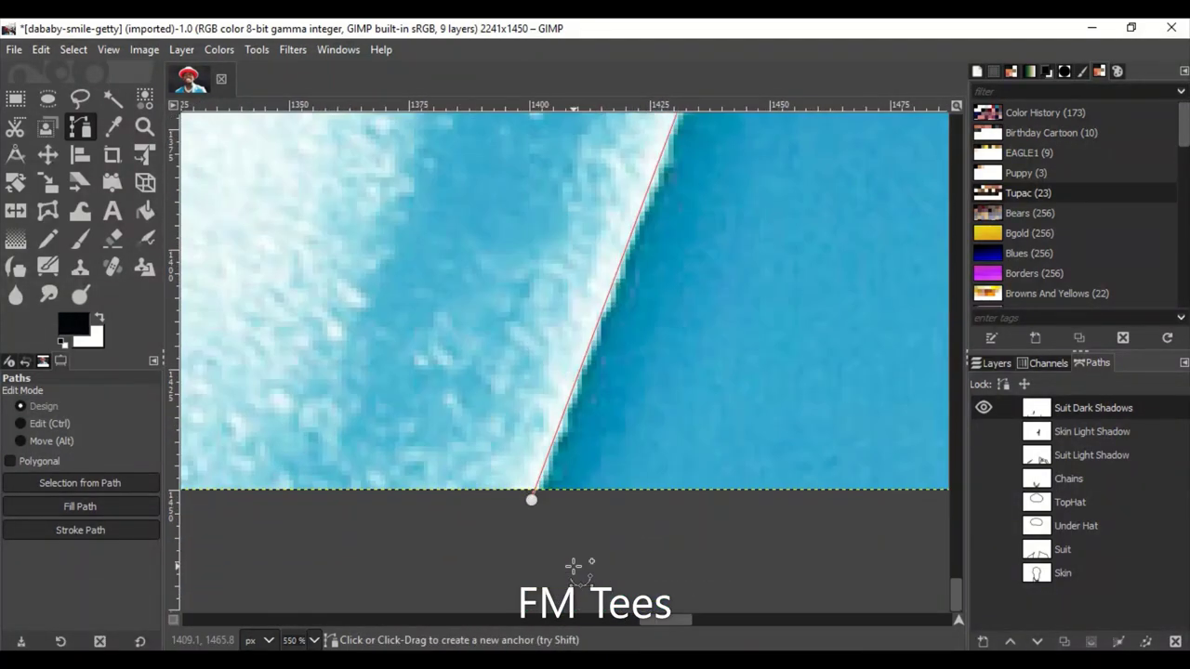
pyautogui.scroll(-2, 536, 491)
pyautogui.scroll(1, 600, 437)
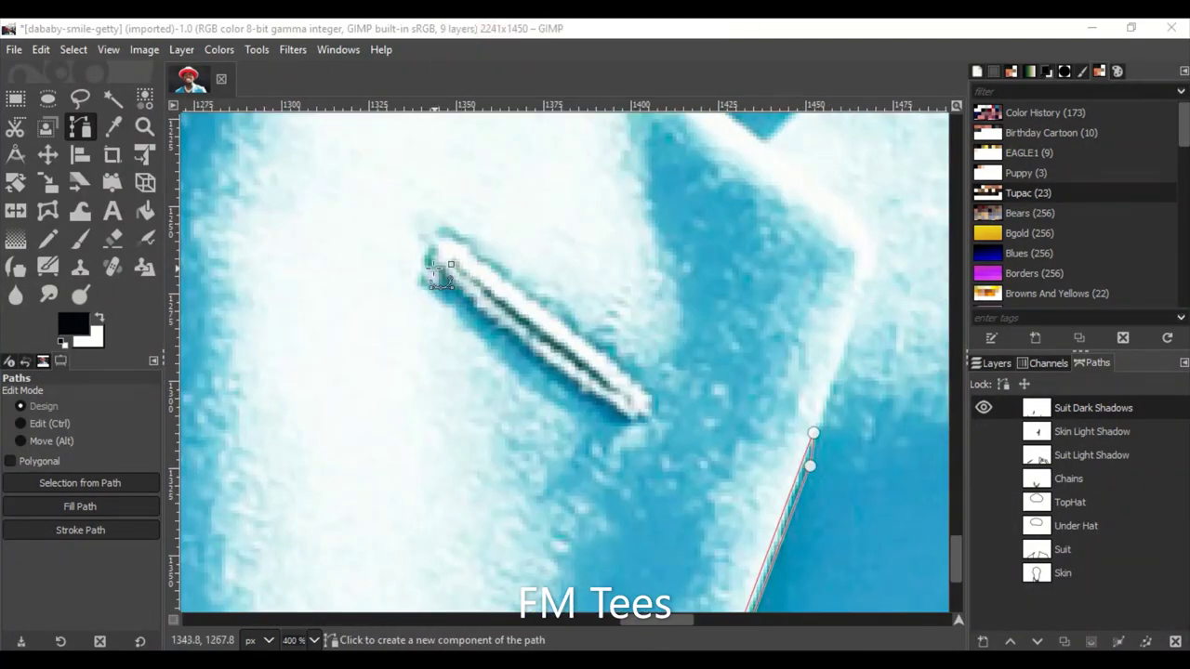
pyautogui.click(422, 283)
pyautogui.moveTo(642, 421); pyautogui.dragTo(669, 409)
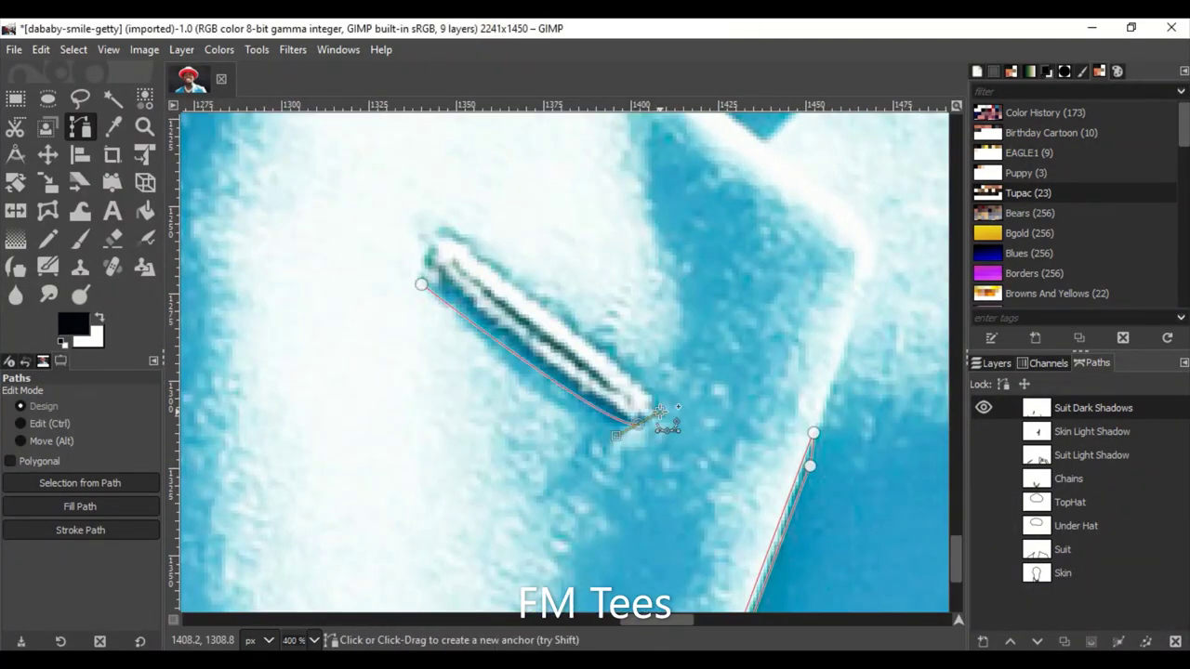
pyautogui.click(616, 391)
pyautogui.click(475, 276)
# Outline the dark triangular shadow on the suit collar.
pyautogui.scroll(1, 617, 392)
pyautogui.click(385, 327)
pyautogui.click(610, 253)
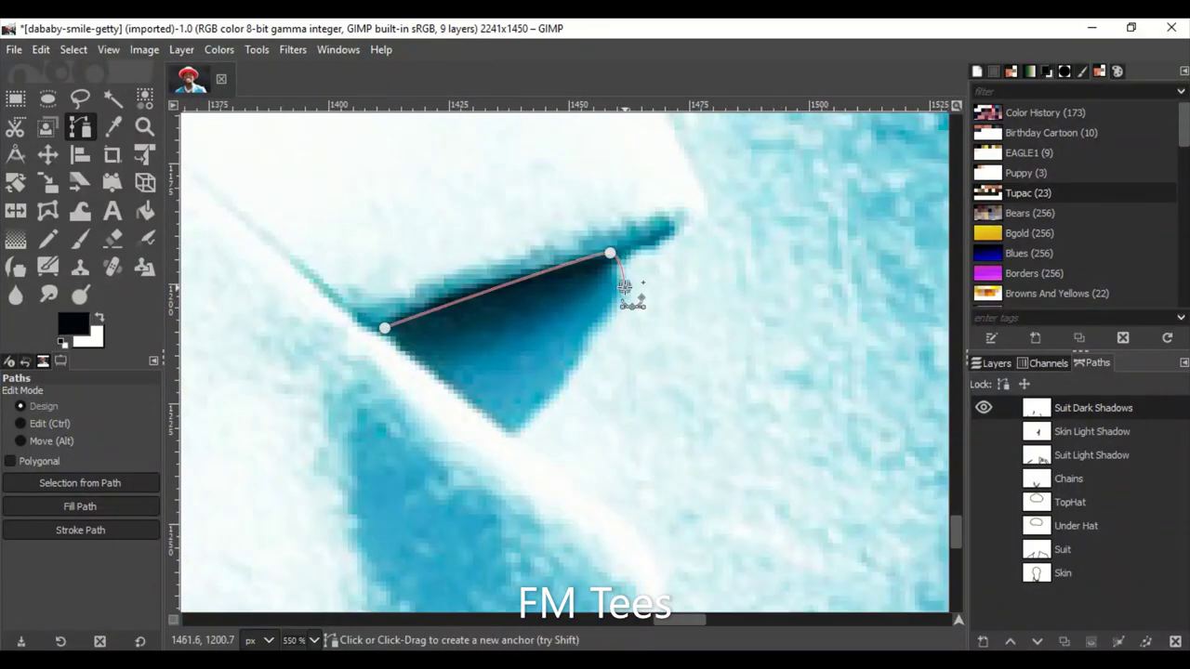
pyautogui.scroll(-6, 416, 342)
pyautogui.click(996, 362)
# With the photo hidden, fill the outlines black and raise Suit Dark Shadows three levels.
pyautogui.click(983, 460)
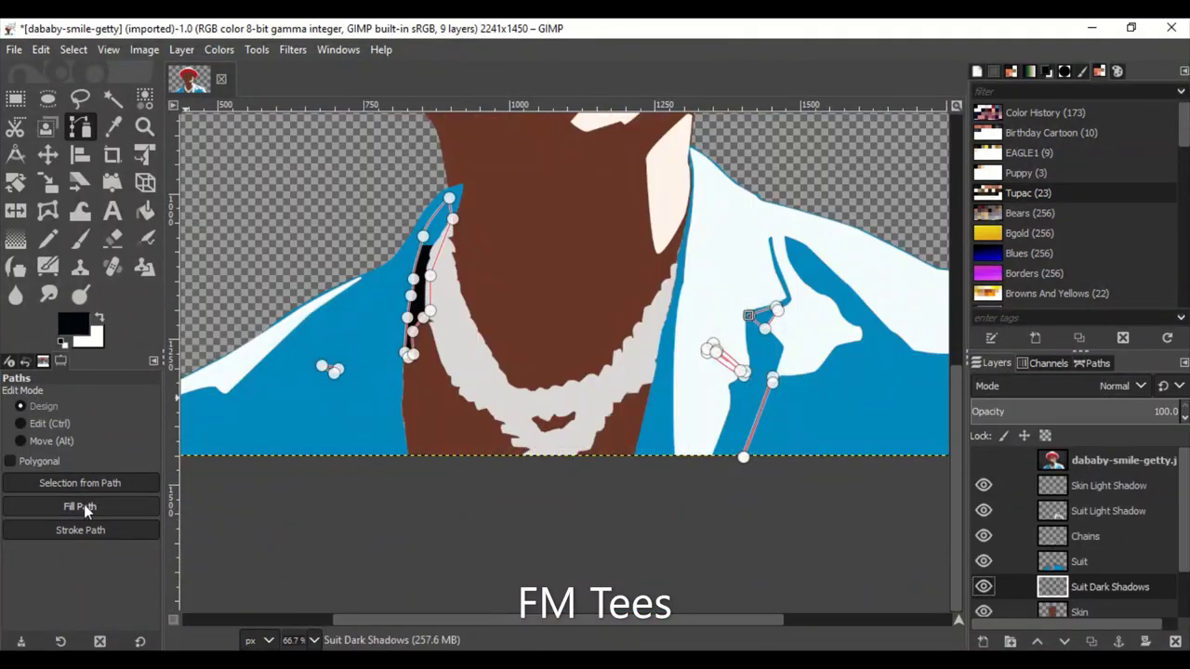
pyautogui.click(80, 506)
pyautogui.click(1037, 641)
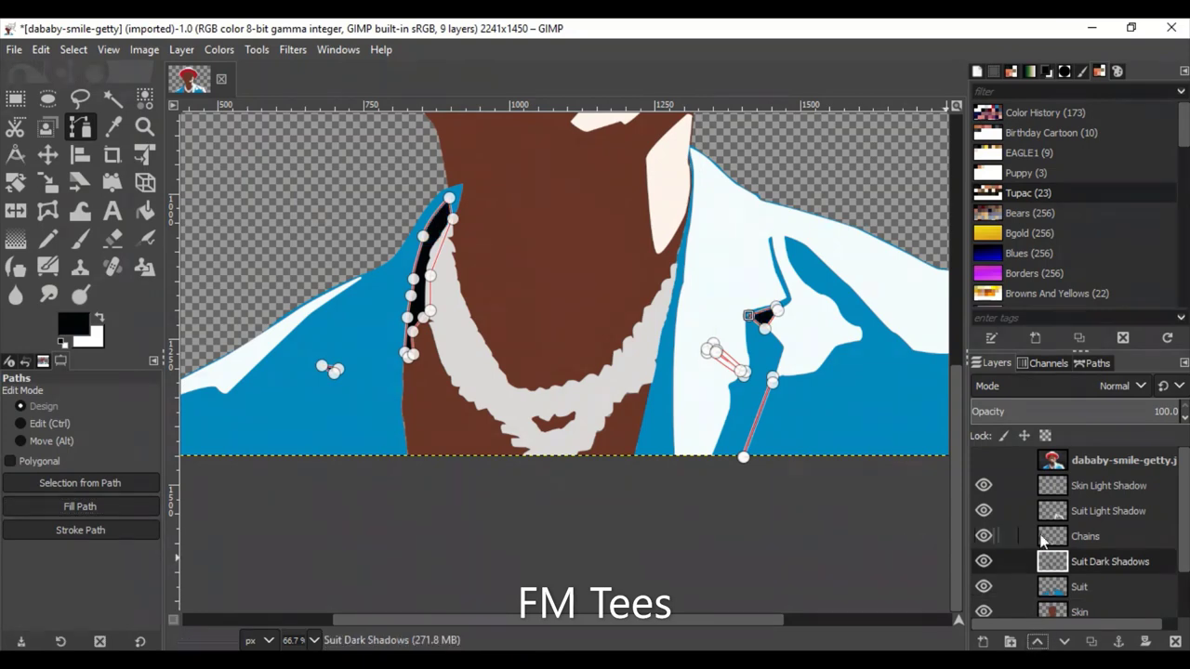
pyautogui.click(1037, 642)
pyautogui.click(1037, 642)
# Show the reference photo again and reselect the Suit Dark Shadows path, zoomed on the lapel.
pyautogui.click(1093, 363)
pyautogui.click(1094, 407)
pyautogui.press('m')
pyautogui.scroll(-2, 711, 565)
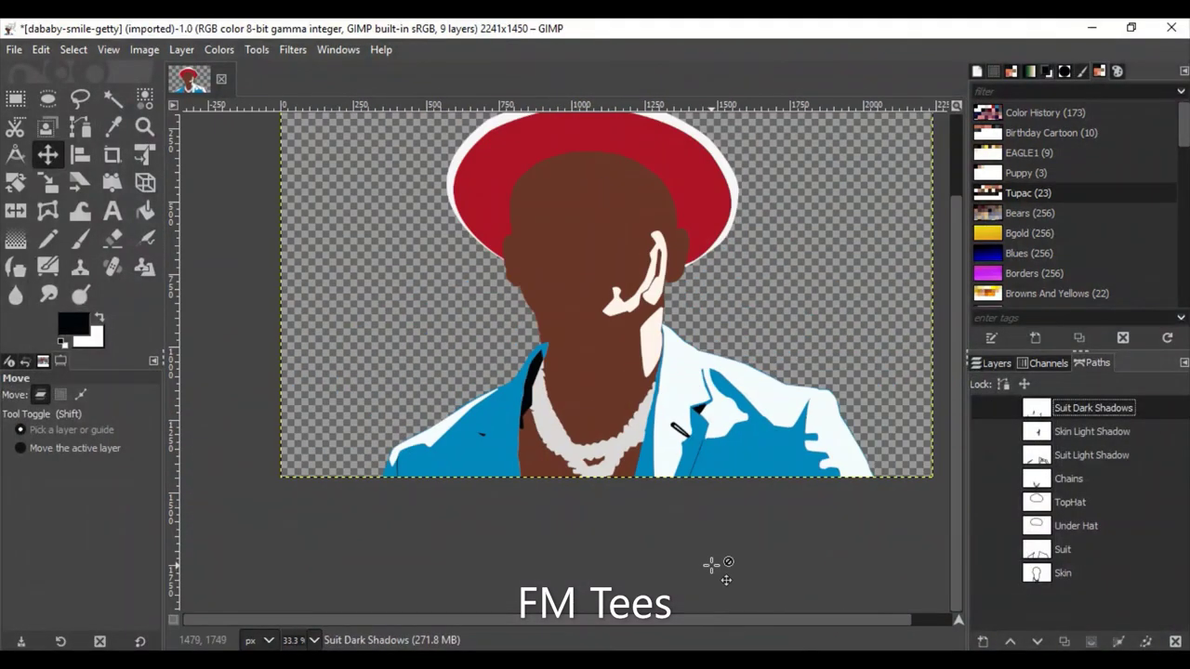
pyautogui.click(997, 362)
pyautogui.click(978, 462)
pyautogui.click(1094, 363)
pyautogui.press('b')
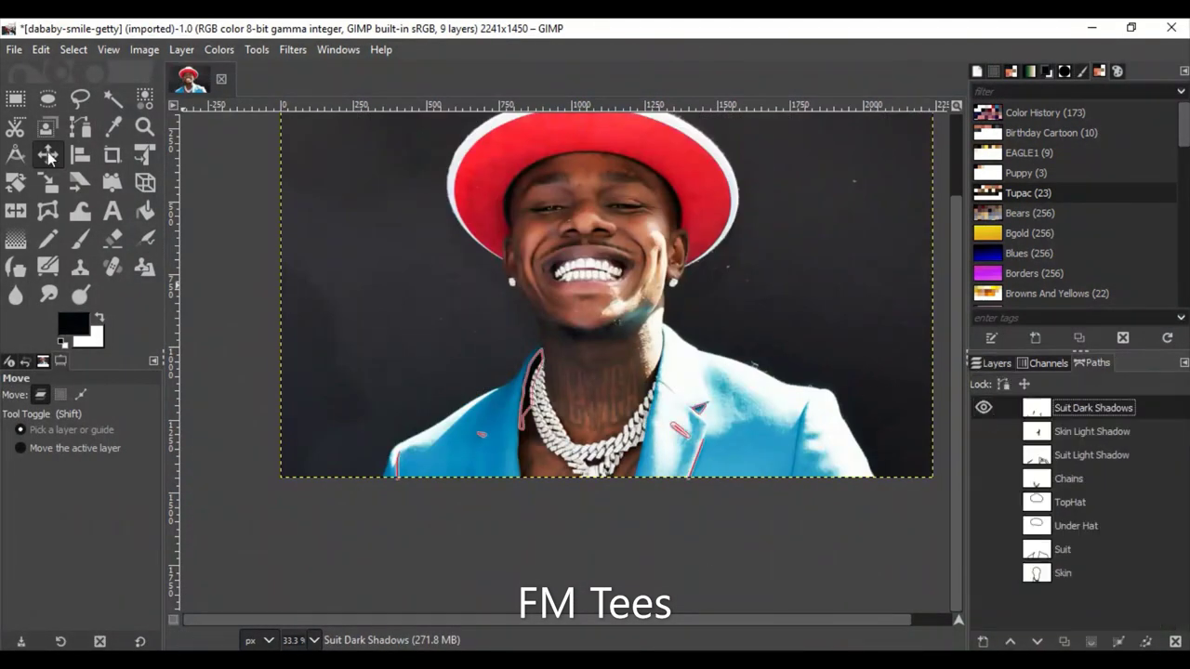
pyautogui.click(983, 407)
pyautogui.press('1')
pyautogui.press('4')
# Trace the right lapel's shadow edge with curved anchors down to the image's bottom edge.
pyautogui.moveTo(759, 167); pyautogui.dragTo(799, 148)
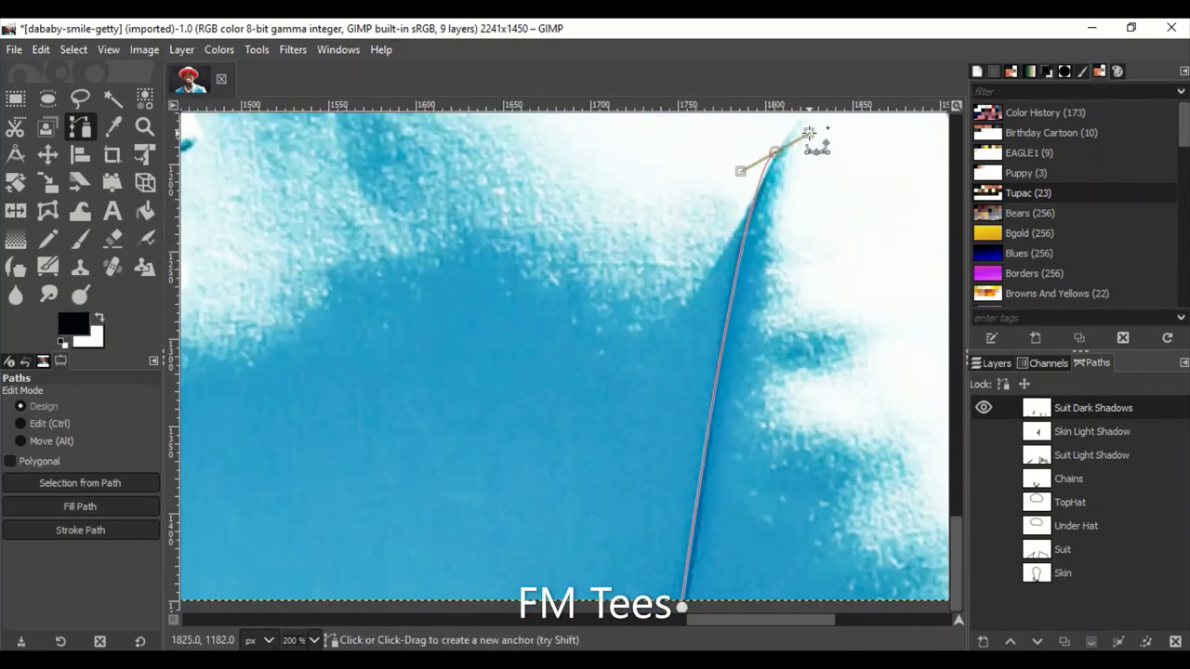
pyautogui.keyDown('ctrl'); pyautogui.scroll(1, 708, 260); pyautogui.keyUp('ctrl')
pyautogui.press('3')
pyautogui.moveTo(564, 462); pyautogui.dragTo(562, 547)
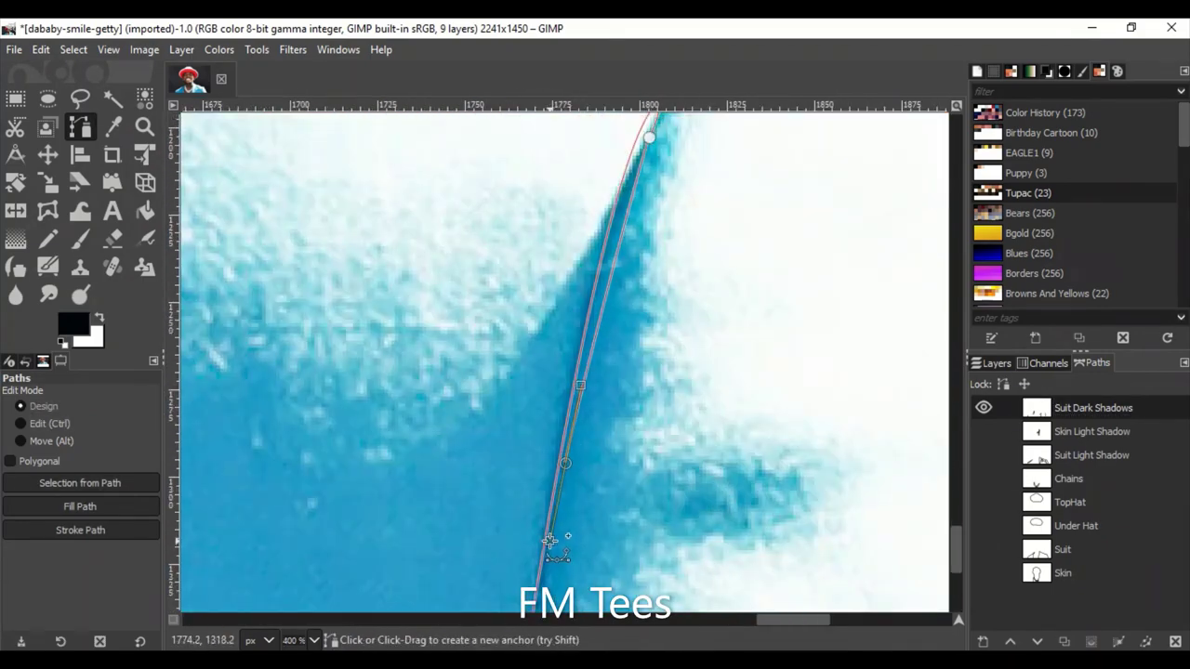
pyautogui.scroll(-3, 513, 446)
pyautogui.scroll(-3, 521, 521)
pyautogui.click(497, 545)
pyautogui.keyDown('ctrl'); pyautogui.scroll(-5, 382, 490); pyautogui.keyUp('ctrl')
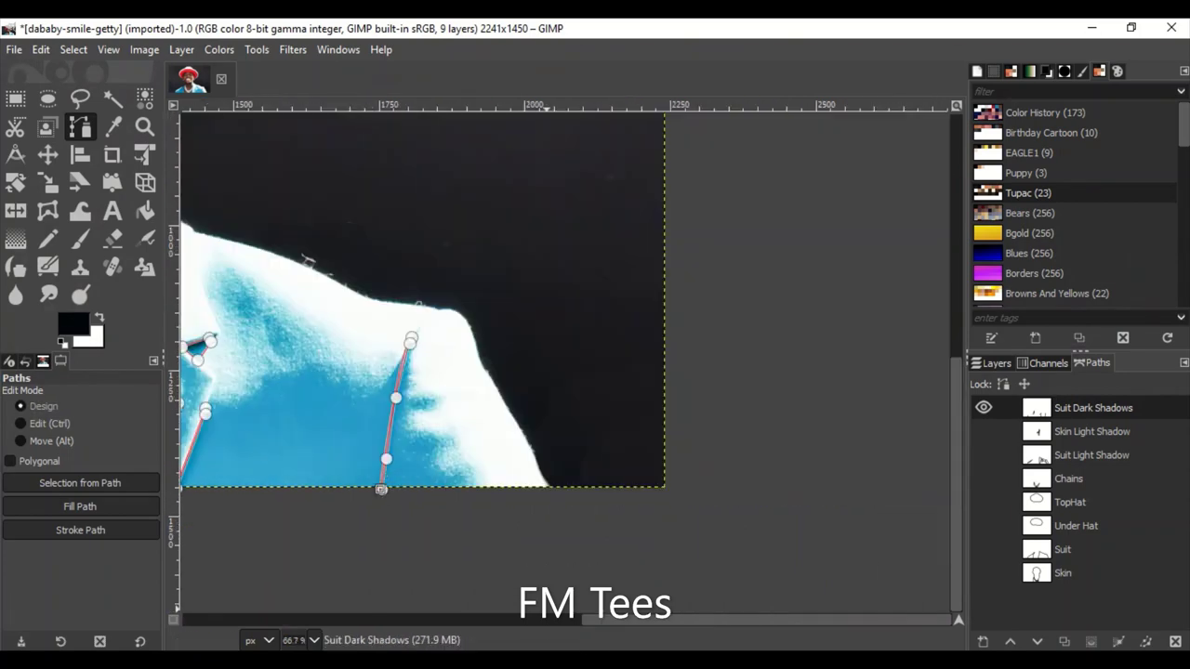
pyautogui.keyDown('ctrl'); pyautogui.scroll(5, 585, 258); pyautogui.keyUp('ctrl')
pyautogui.scroll(-1, 558, 279)
# Outline the lapel's thin shadow line with a curve, then fit the whole image in view.
pyautogui.click(484, 242)
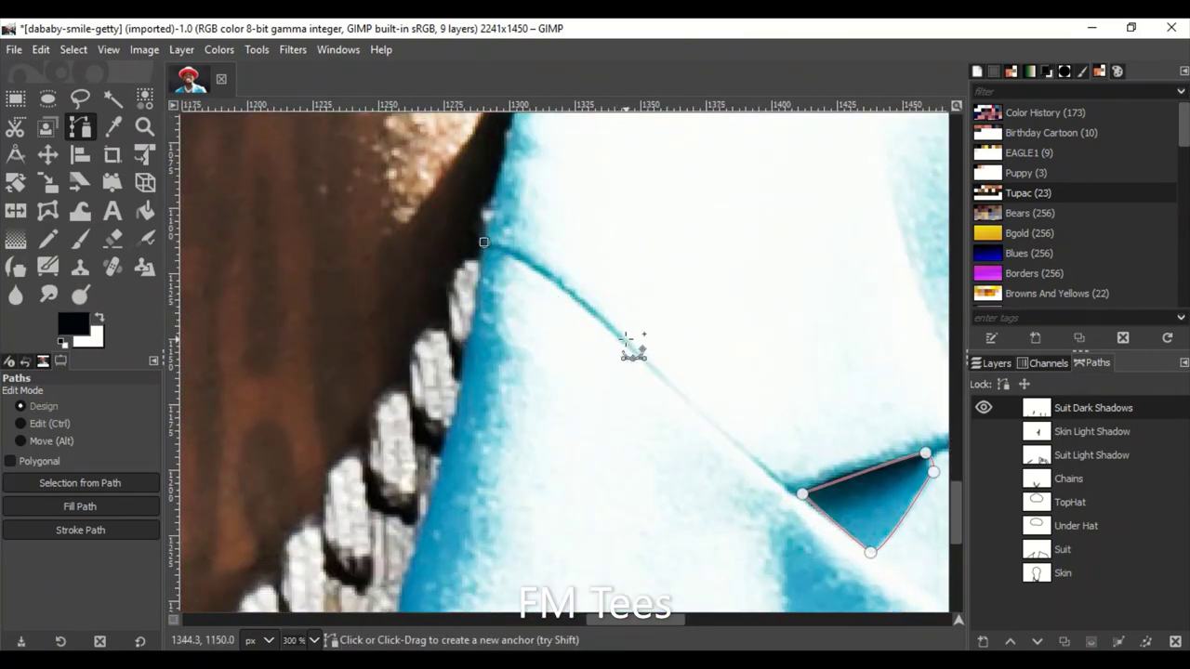
pyautogui.moveTo(730, 445); pyautogui.dragTo(693, 404)
pyautogui.keyDown('ctrl'); pyautogui.scroll(2, 816, 499); pyautogui.keyUp('ctrl')
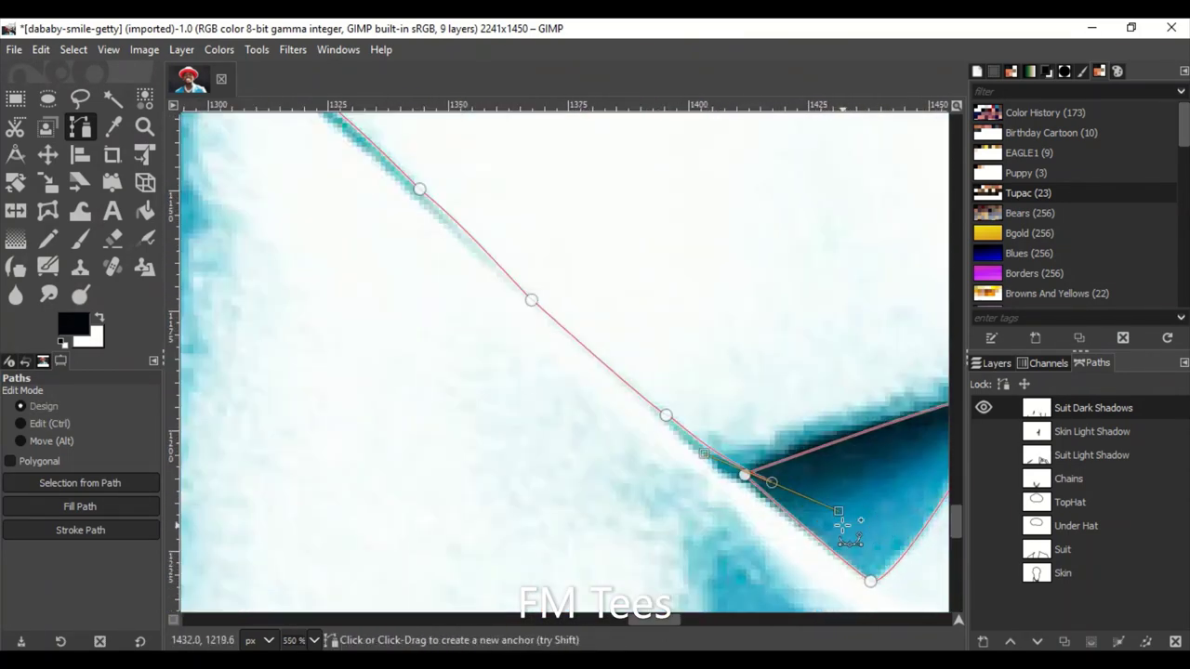
pyautogui.keyDown('ctrl'); pyautogui.scroll(-3, 385, 534); pyautogui.keyUp('ctrl')
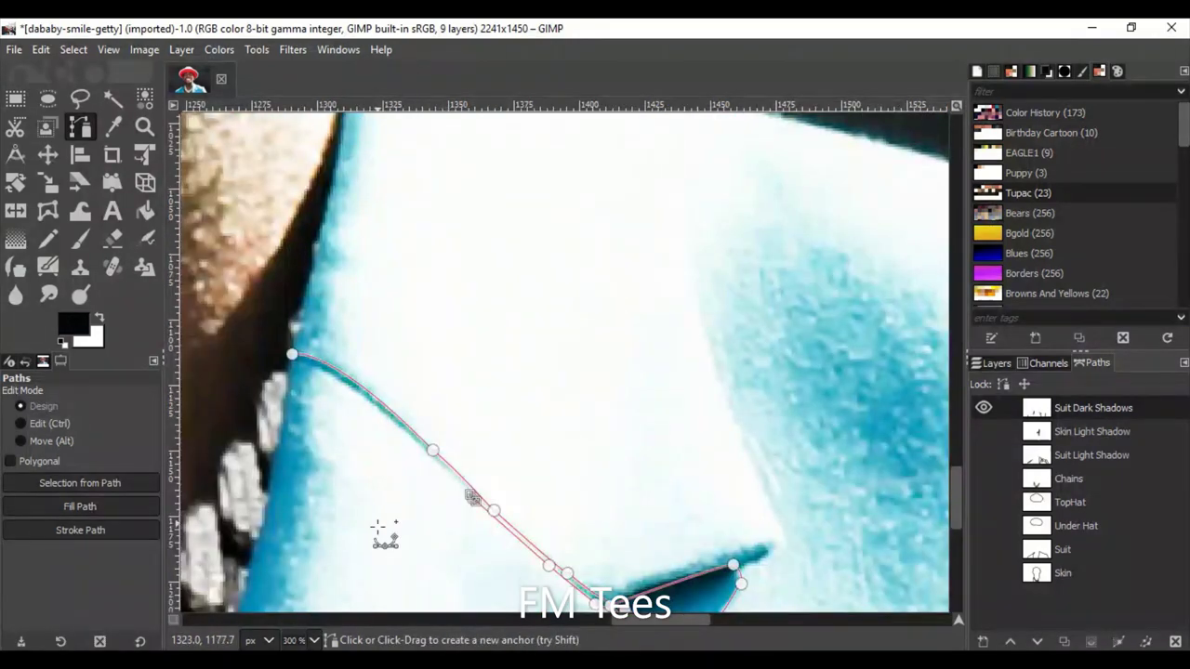
pyautogui.keyDown('ctrl'); pyautogui.scroll(-2, 228, 357); pyautogui.keyUp('ctrl')
pyautogui.keyDown('ctrl'); pyautogui.scroll(2, 228, 356); pyautogui.keyUp('ctrl')
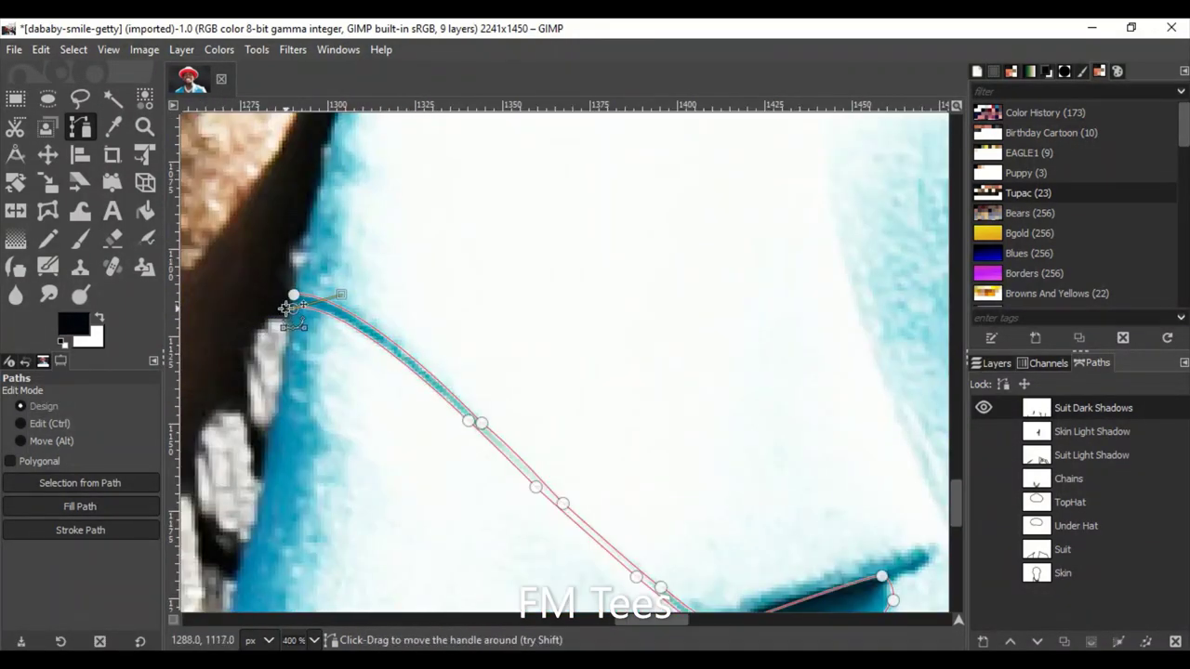
pyautogui.keyDown('ctrl'); pyautogui.scroll(-3, 402, 343); pyautogui.keyUp('ctrl')
pyautogui.keyDown('ctrl'); pyautogui.scroll(-2, 389, 599); pyautogui.keyUp('ctrl')
pyautogui.hscroll(1, 422, 598)
pyautogui.keyDown('ctrl'); pyautogui.scroll(4, 437, 468); pyautogui.keyUp('ctrl')
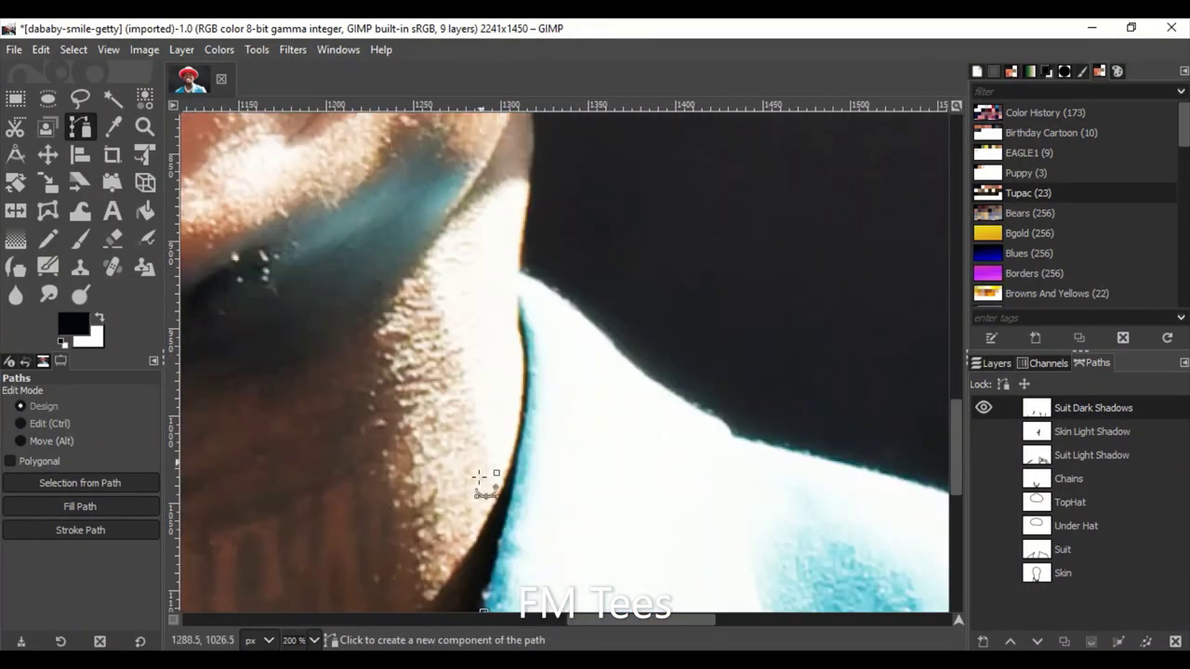
pyautogui.hotkey('shift', 'ctrl', 'j')
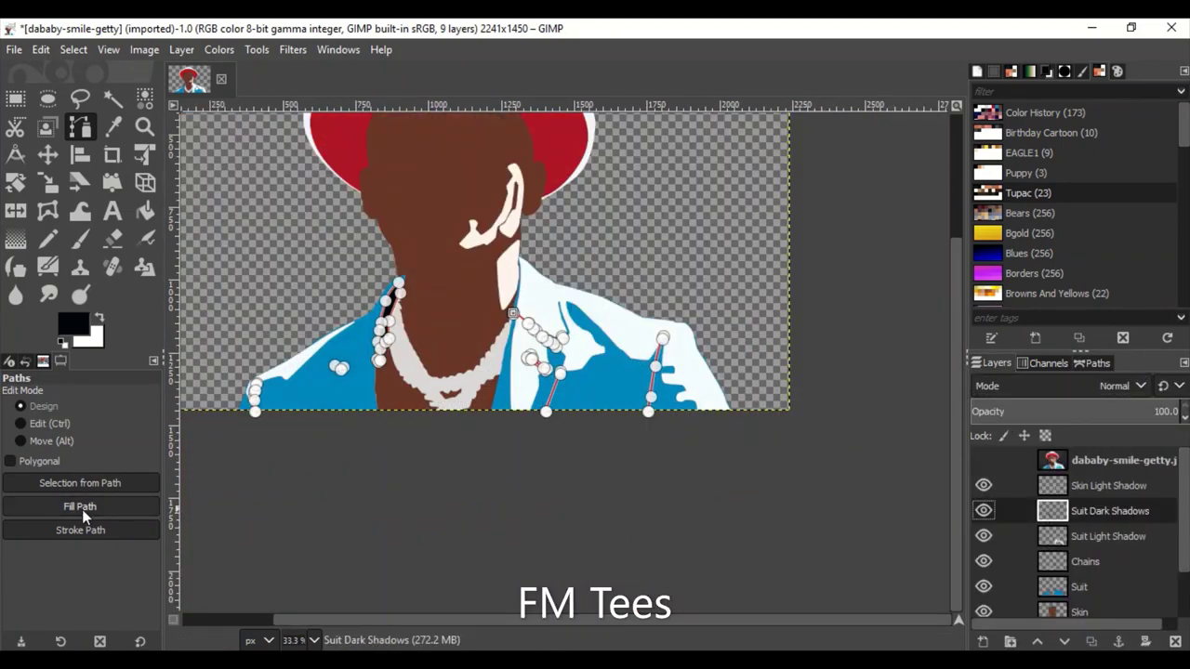
# Fill the new lapel outlines black and set Suit Dark Shadows opacity to 100.
pyautogui.click(124, 509)
pyautogui.press('m')
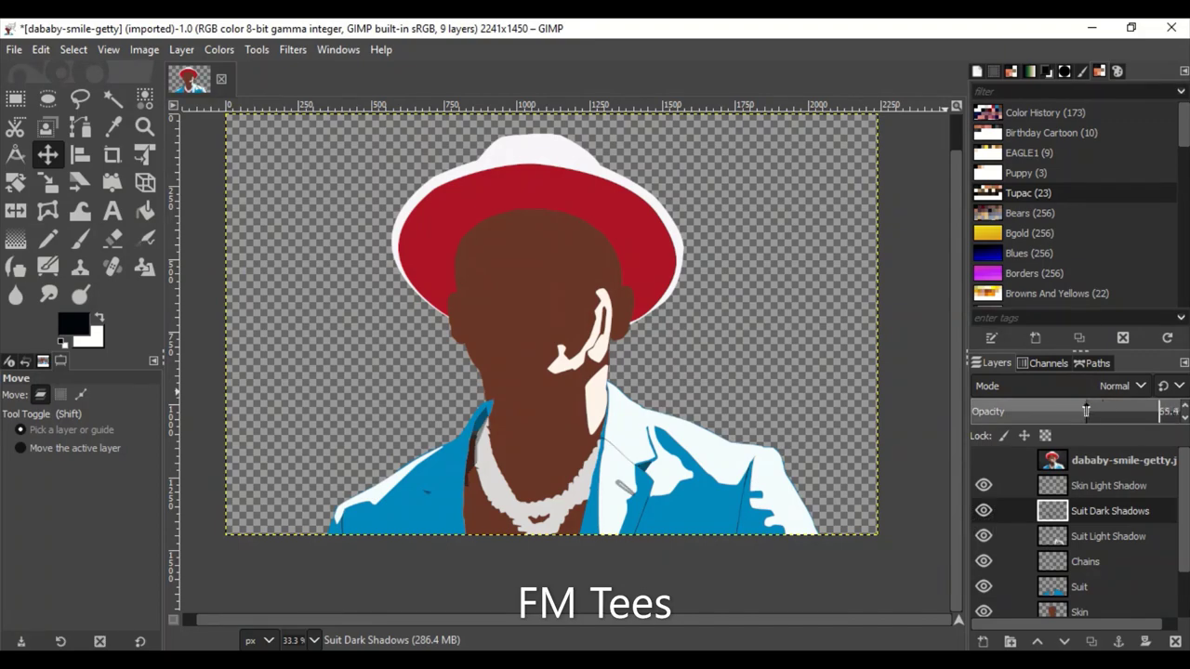
pyautogui.moveTo(1086, 411); pyautogui.dragTo(1181, 411)
# Show the reference photo in Overlay blend mode at about 55 opacity.
pyautogui.click(1107, 536)
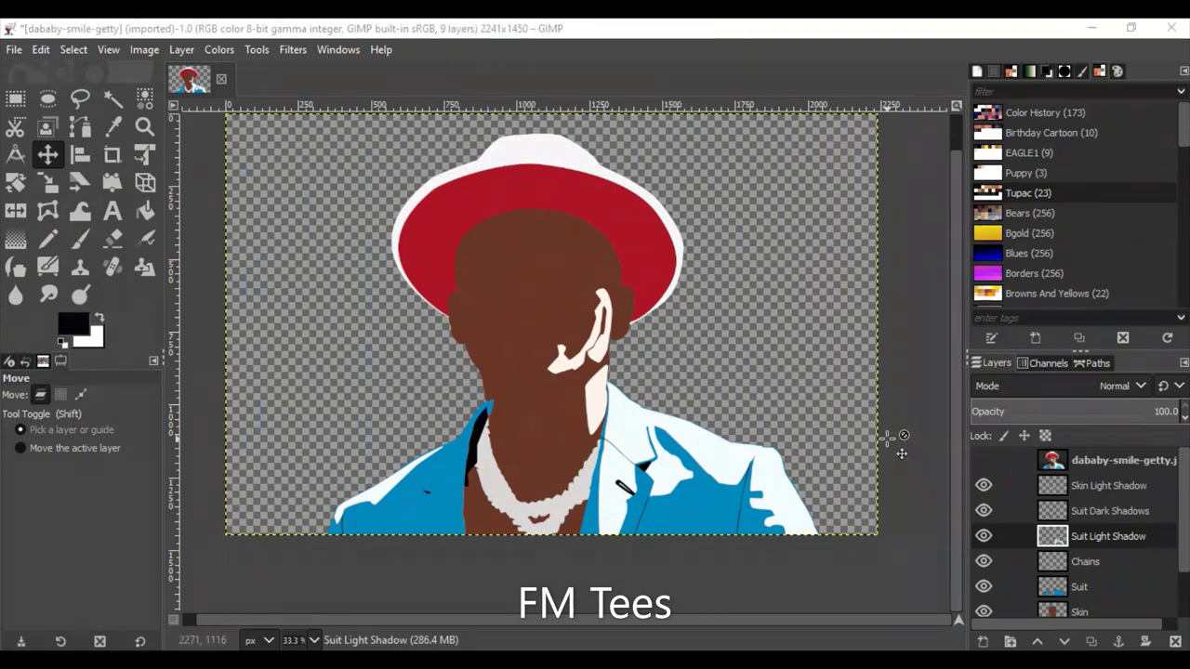
pyautogui.click(984, 459)
pyautogui.click(1115, 459)
pyautogui.click(1124, 386)
pyautogui.click(1023, 375)
pyautogui.moveTo(1180, 411); pyautogui.dragTo(1083, 411)
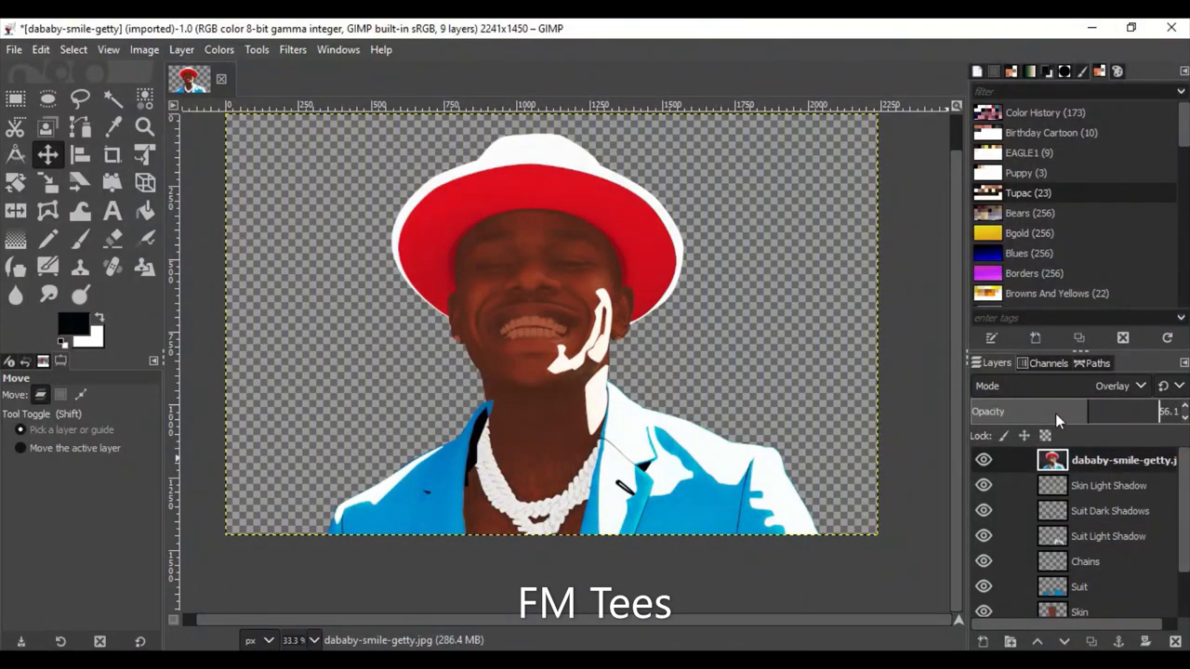
# Hide the reference photo and reselect the Suit Dark Shadows path.
pyautogui.click(1116, 386)
pyautogui.click(1034, 140)
pyautogui.click(984, 460)
pyautogui.click(1093, 362)
# Return to the Paths tool and show the reference photo, zooming onto the jacket.
pyautogui.click(984, 407)
pyautogui.click(81, 126)
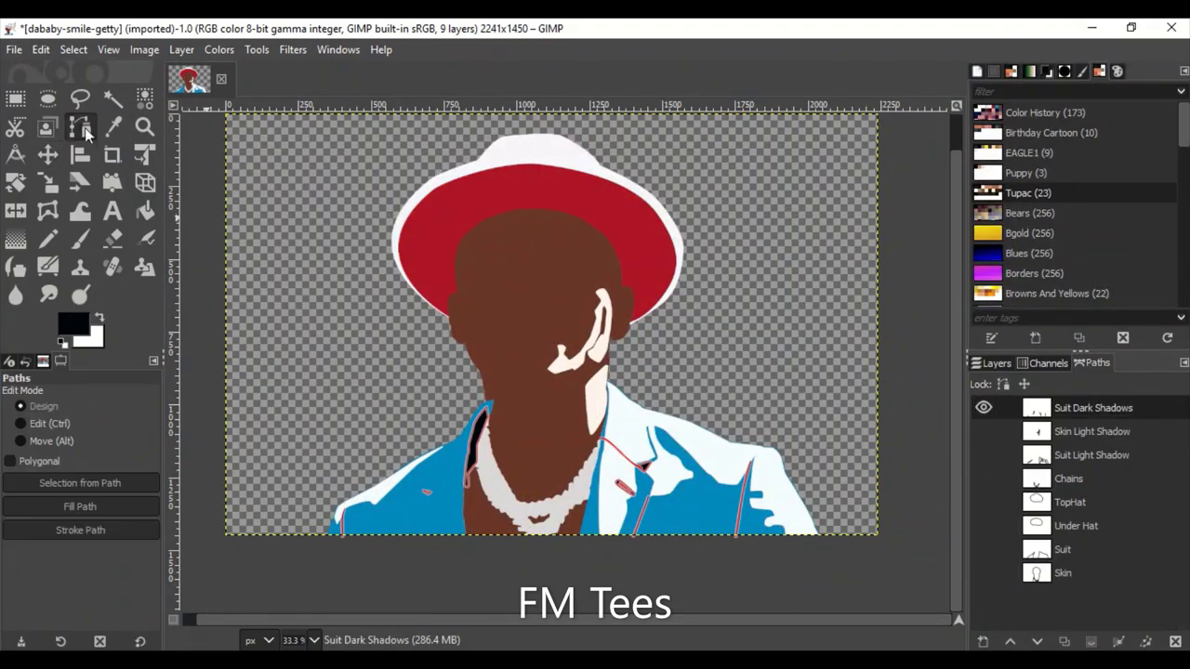
pyautogui.scroll(3, 470, 465)
pyautogui.click(997, 363)
pyautogui.click(984, 459)
pyautogui.scroll(2, 558, 437)
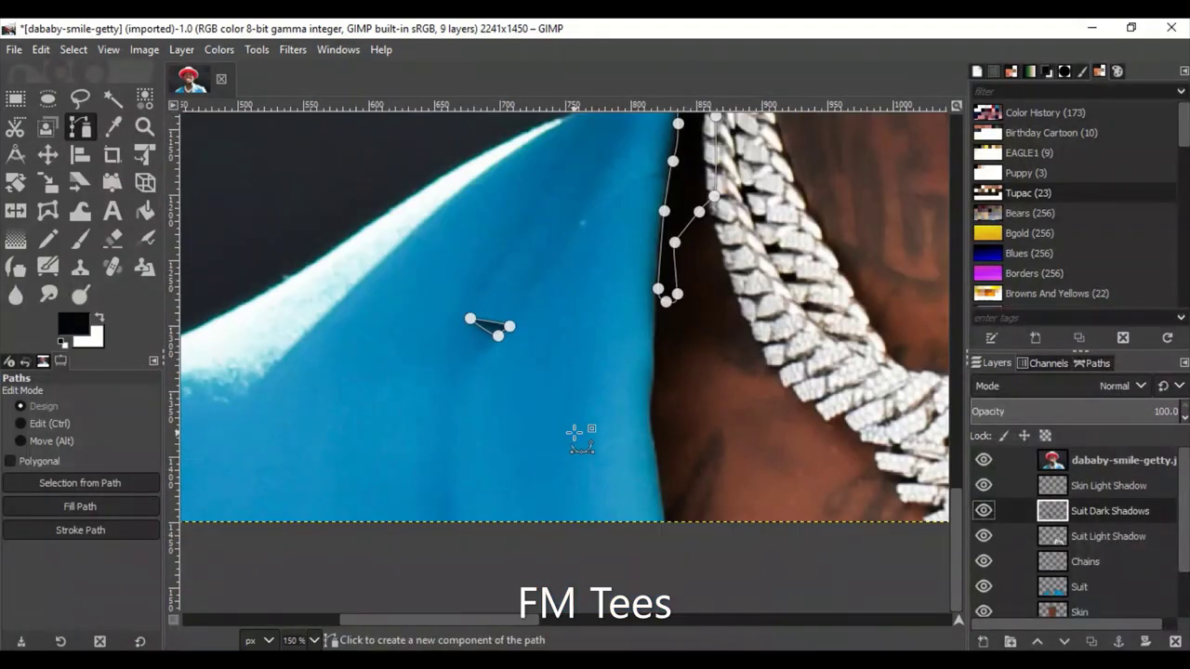
pyautogui.scroll(2, 528, 356)
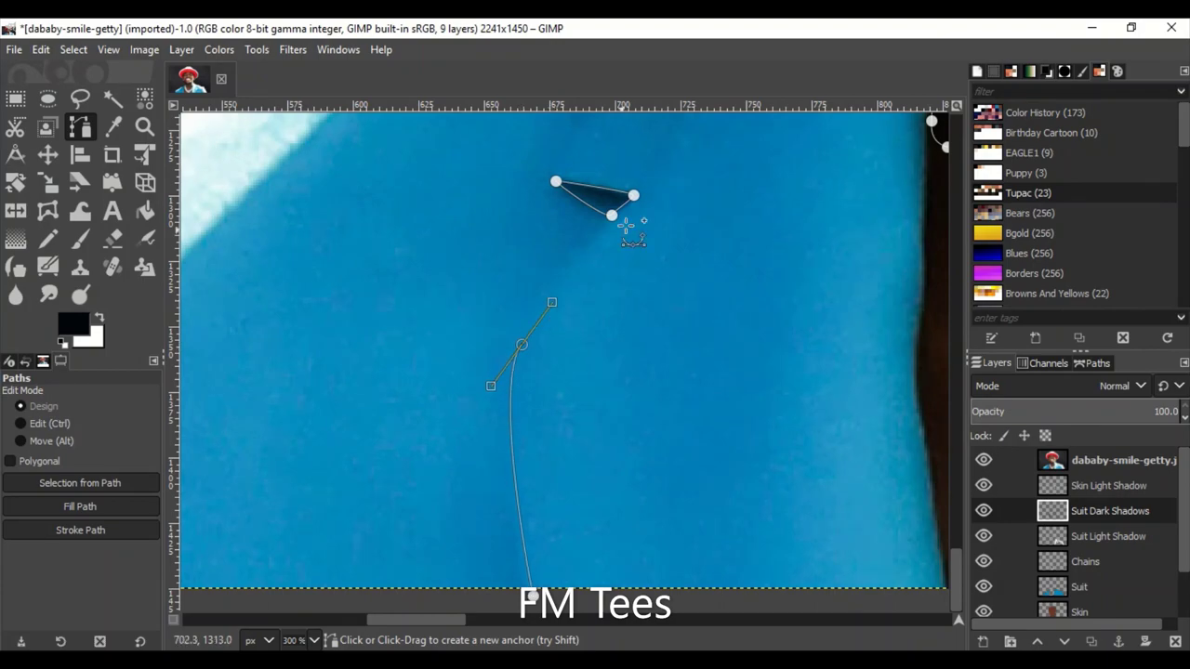
pyautogui.scroll(-2, 656, 174)
pyautogui.scroll(1, 816, 269)
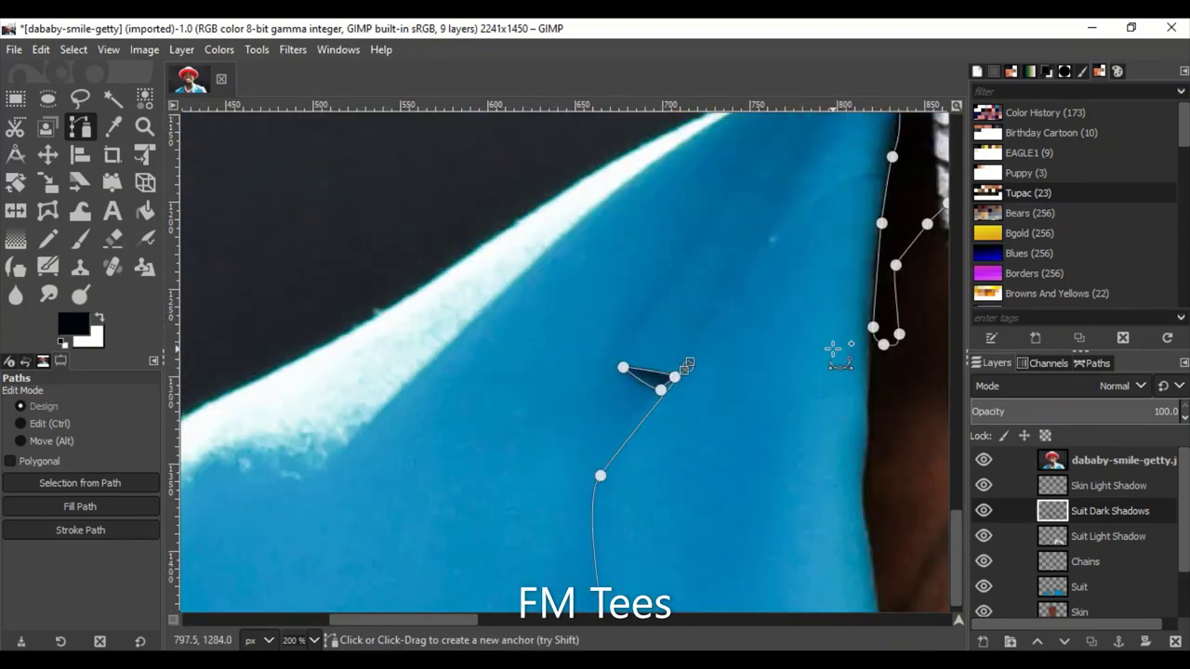
pyautogui.scroll(-3, 833, 348)
pyautogui.scroll(1, 571, 558)
pyautogui.scroll(4, 456, 492)
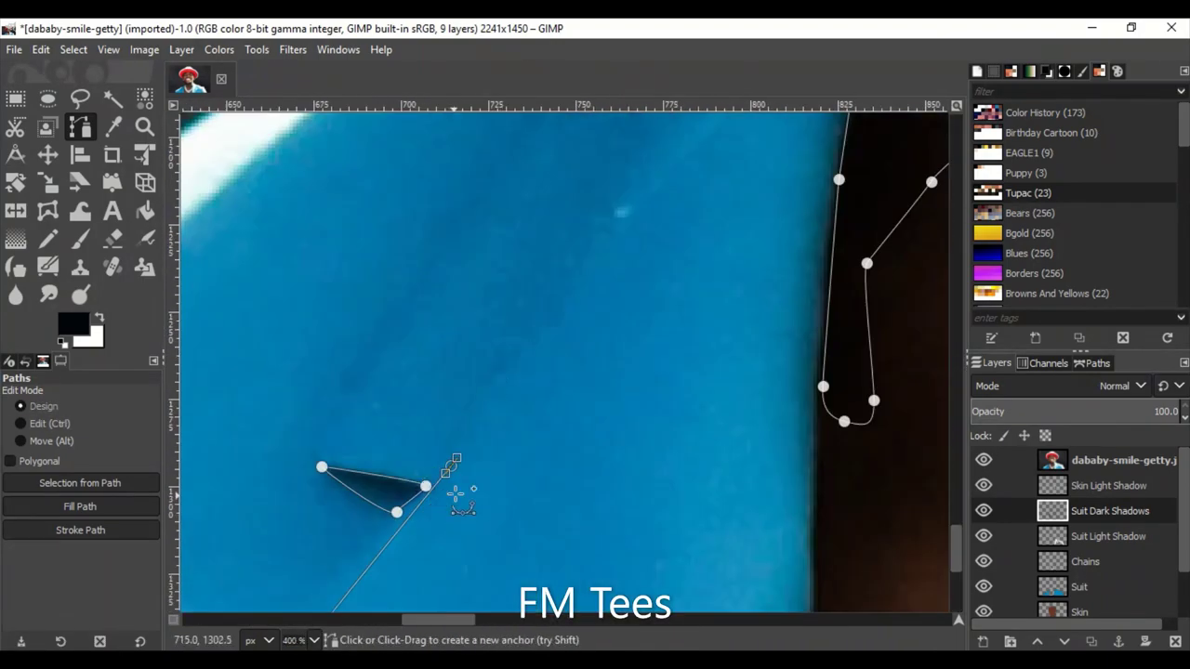
# Extend the shadow outline from the small suit triangle with an anchor up-right.
pyautogui.click(340, 474)
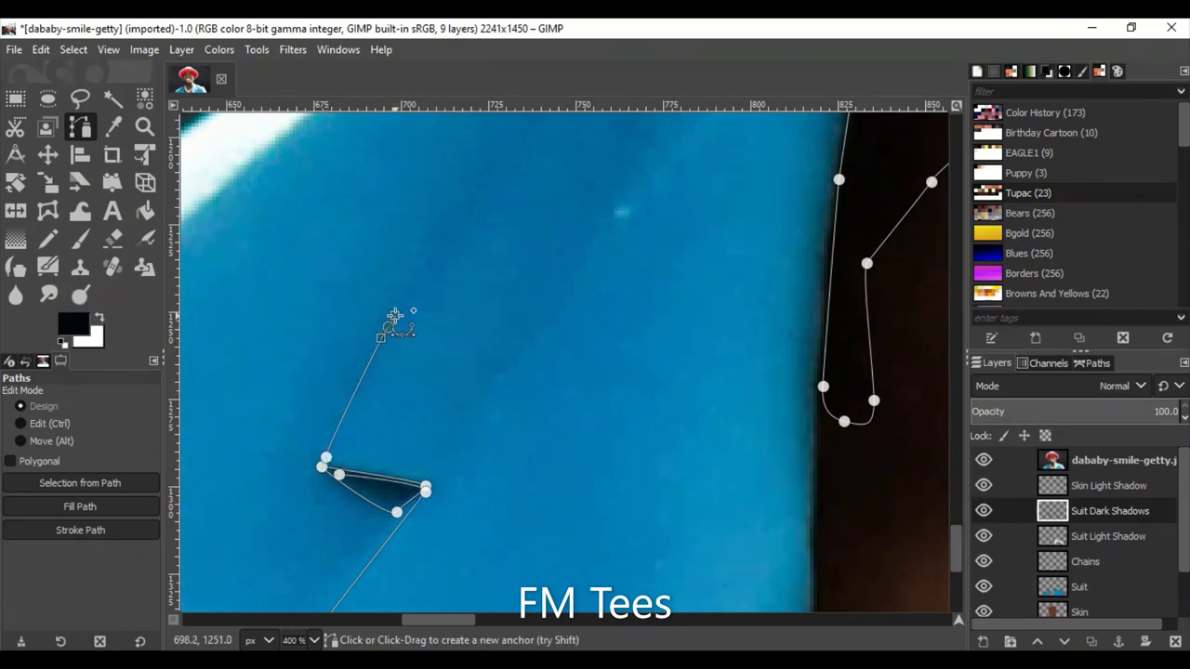
pyautogui.scroll(1, 400, 312)
pyautogui.click(492, 285)
pyautogui.scroll(3, 606, 300)
pyautogui.scroll(4, 651, 512)
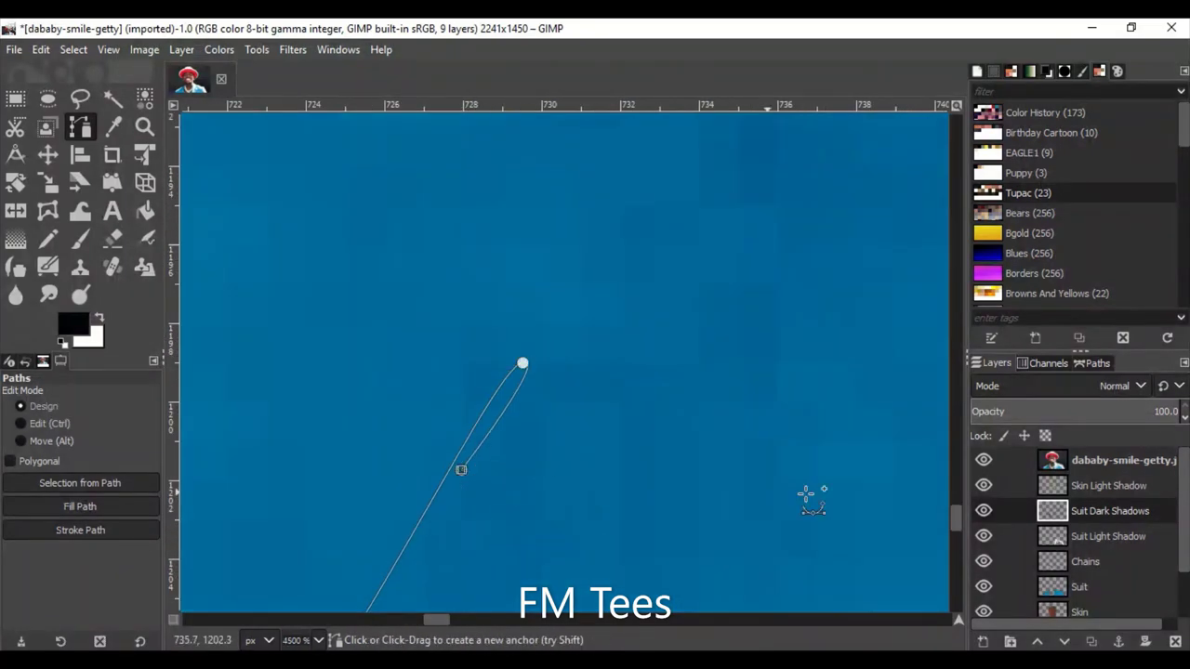
pyautogui.scroll(-2, 266, 419)
pyautogui.scroll(1, 550, 485)
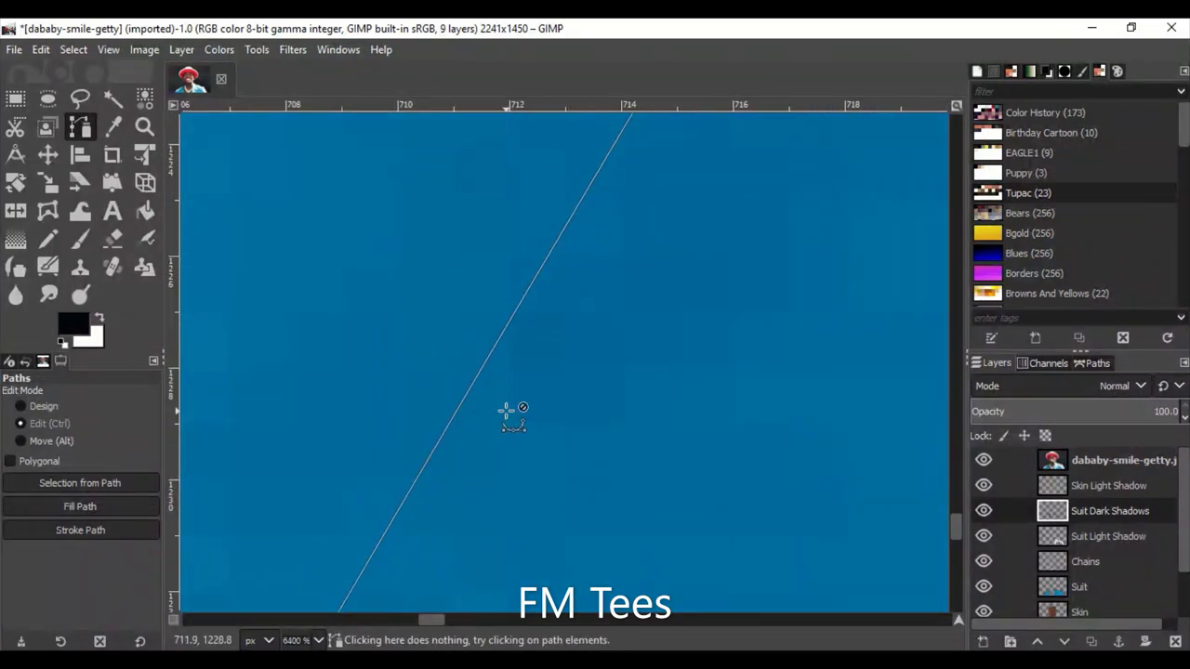
pyautogui.scroll(-5, 507, 410)
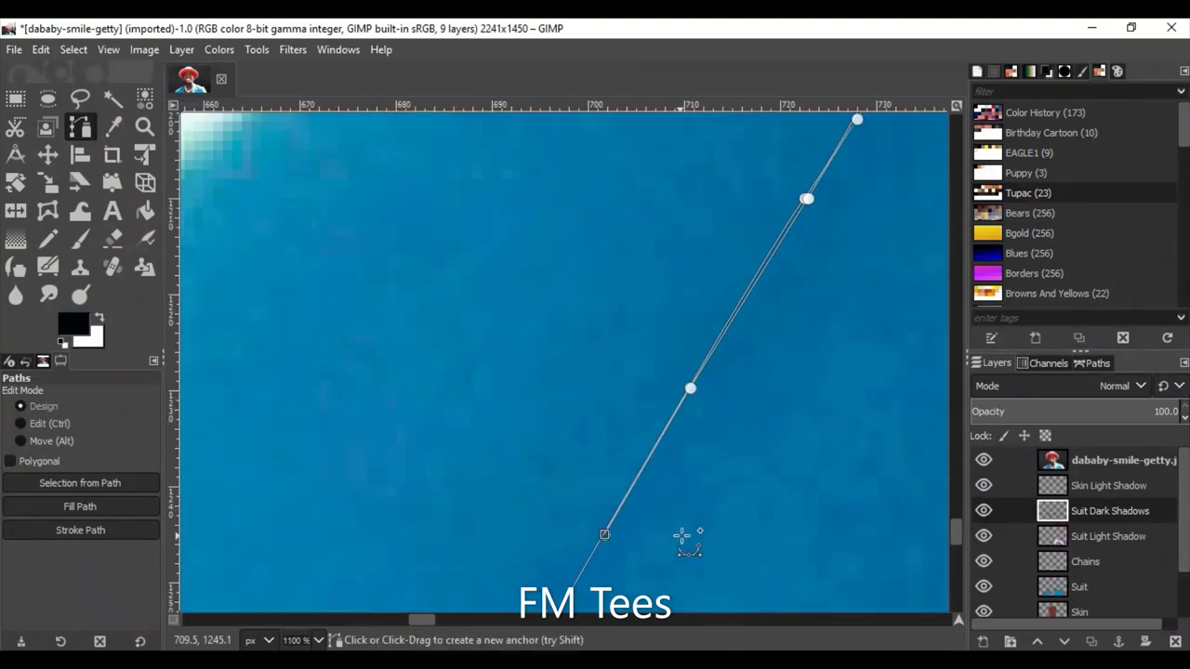
pyautogui.scroll(-1, 531, 456)
pyautogui.scroll(-2, 686, 285)
pyautogui.scroll(1, 670, 481)
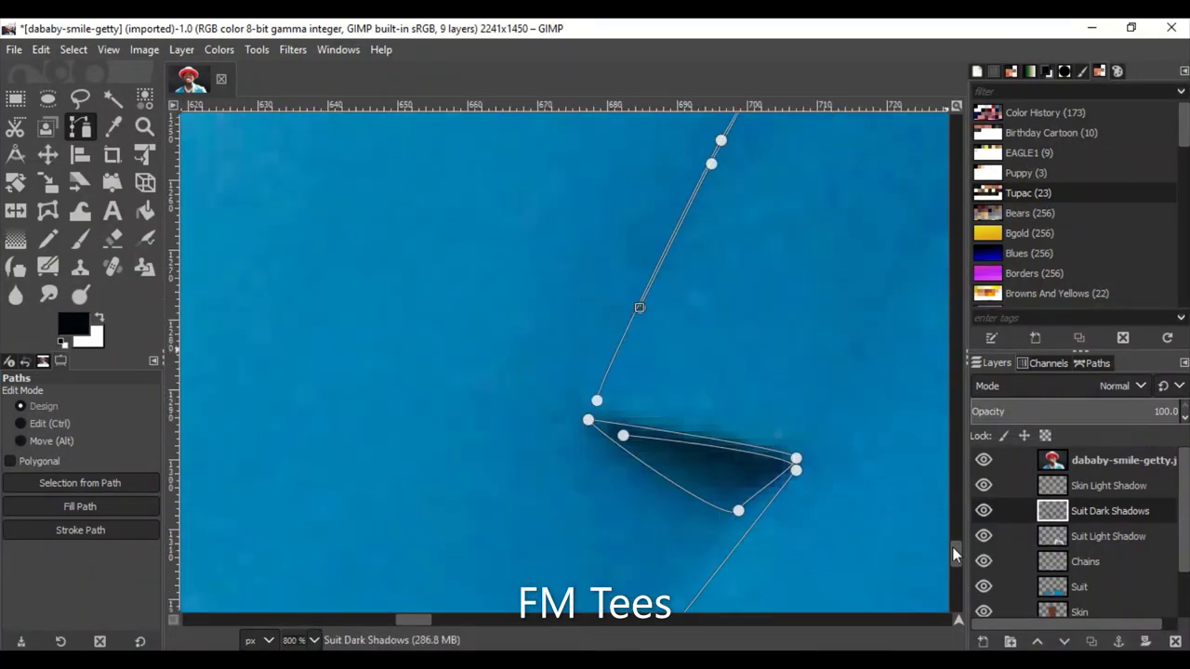
pyautogui.scroll(4, 638, 419)
pyautogui.scroll(-3, 545, 417)
pyautogui.scroll(3, 699, 450)
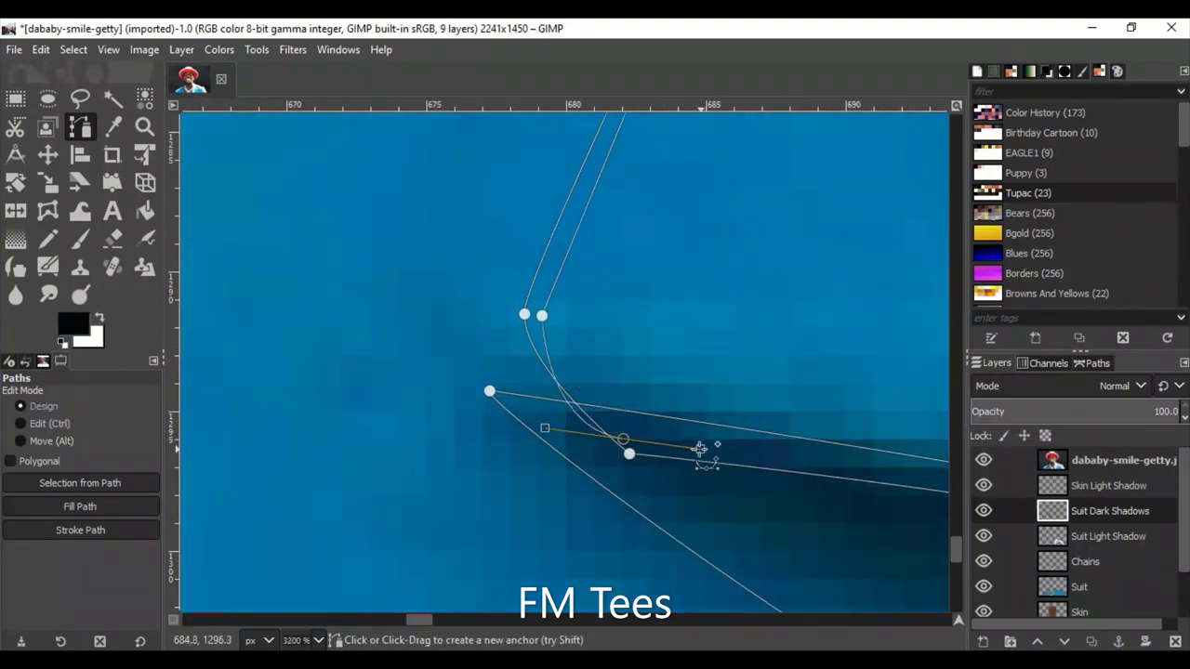
pyautogui.scroll(-2, 699, 450)
pyautogui.hscroll(3, 791, 532)
pyautogui.scroll(2, 790, 532)
pyautogui.scroll(-3, 703, 544)
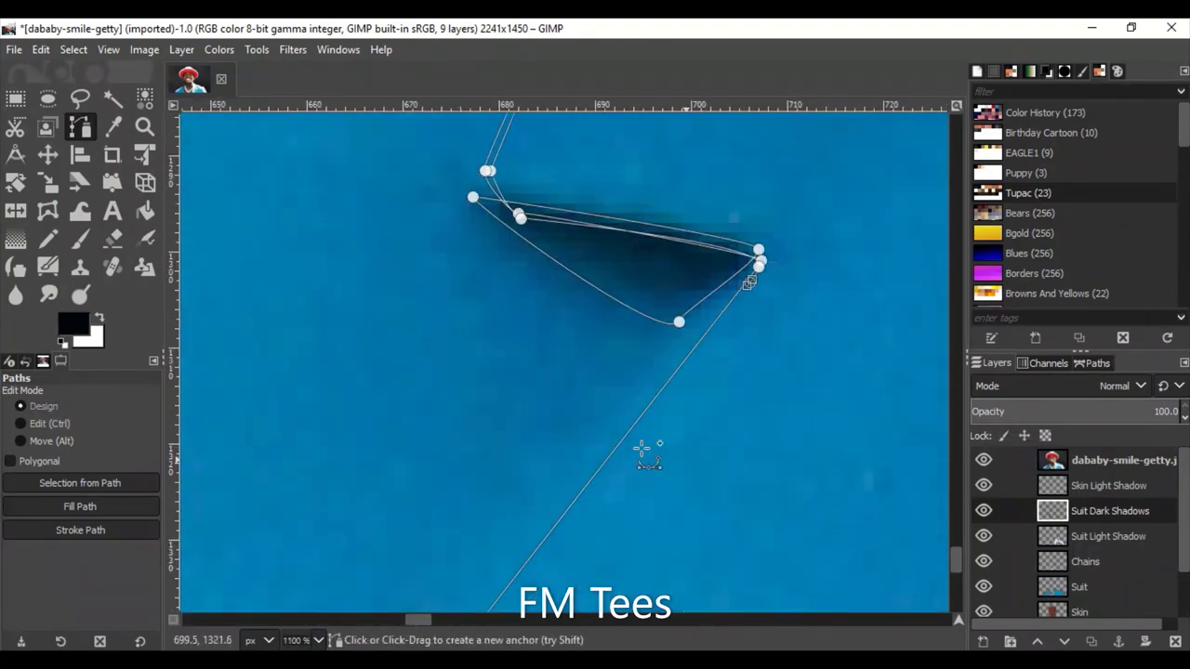
pyautogui.scroll(-4, 641, 449)
# Add two more anchors carrying the shadow path down the blue jacket.
pyautogui.click(348, 422)
pyautogui.scroll(-3, 314, 452)
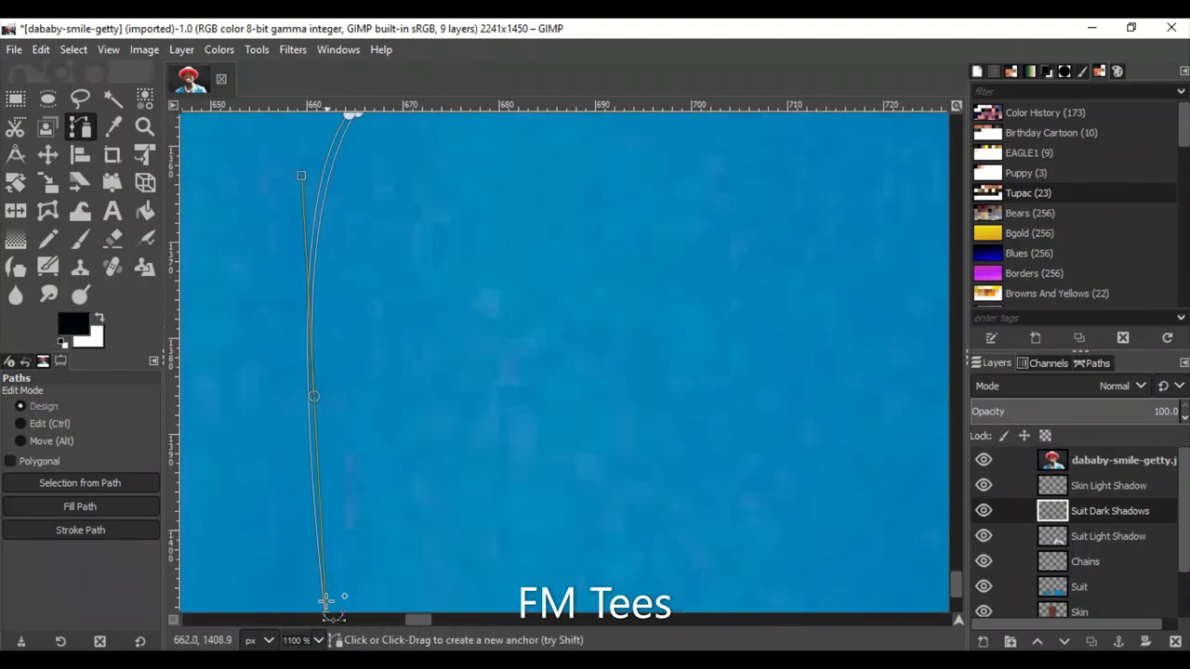
pyautogui.scroll(-5, 325, 605)
pyautogui.click(347, 342)
pyautogui.scroll(-3, 381, 569)
pyautogui.scroll(-2, 457, 494)
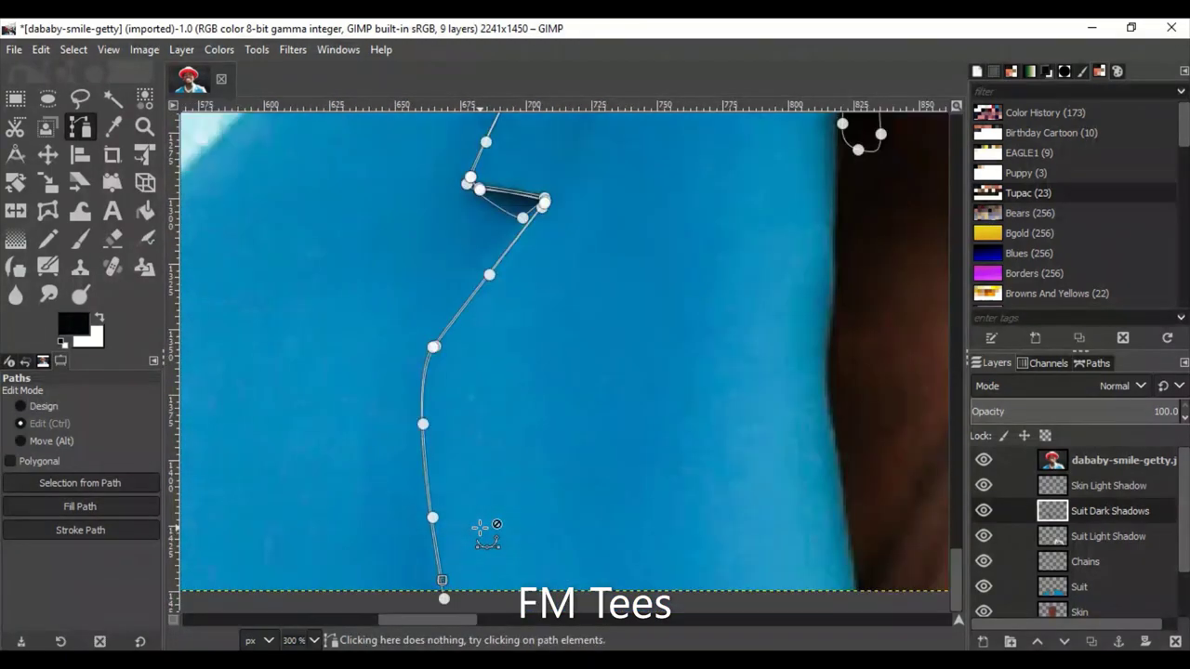
pyautogui.scroll(3, 486, 531)
pyautogui.scroll(-1, 425, 513)
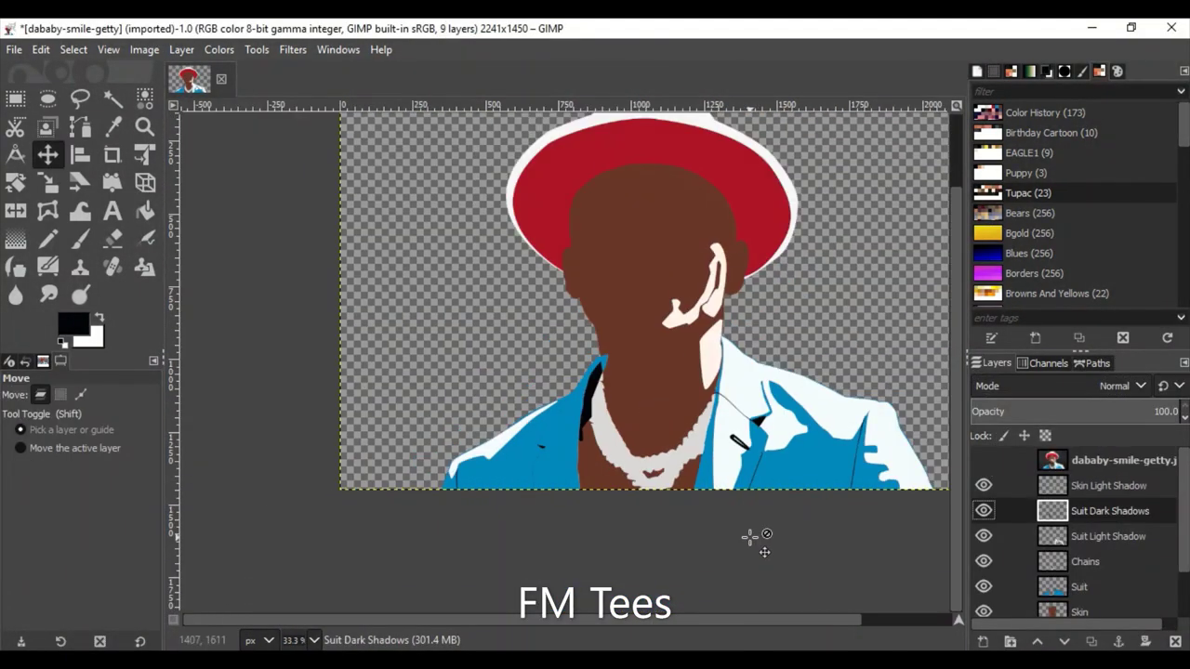
# Set the top photo layer to Overlay mode at 68.3 opacity.
pyautogui.click(984, 460)
pyautogui.click(1124, 386)
pyautogui.click(1116, 459)
pyautogui.click(1123, 386)
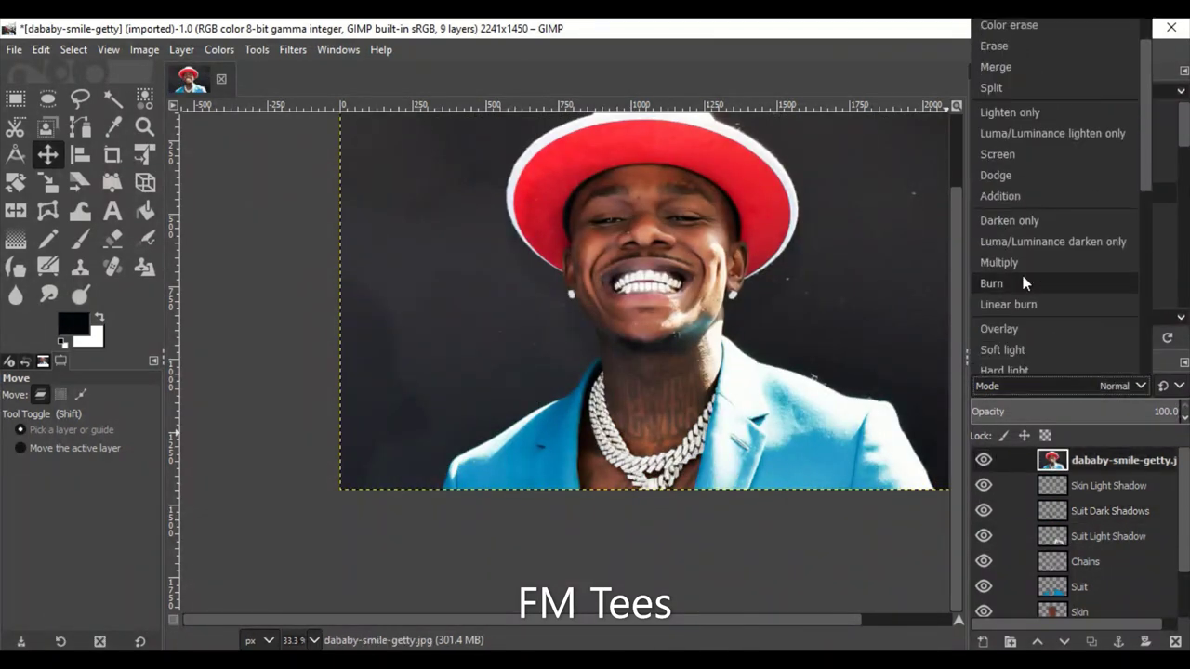
pyautogui.click(999, 328)
pyautogui.click(1078, 411)
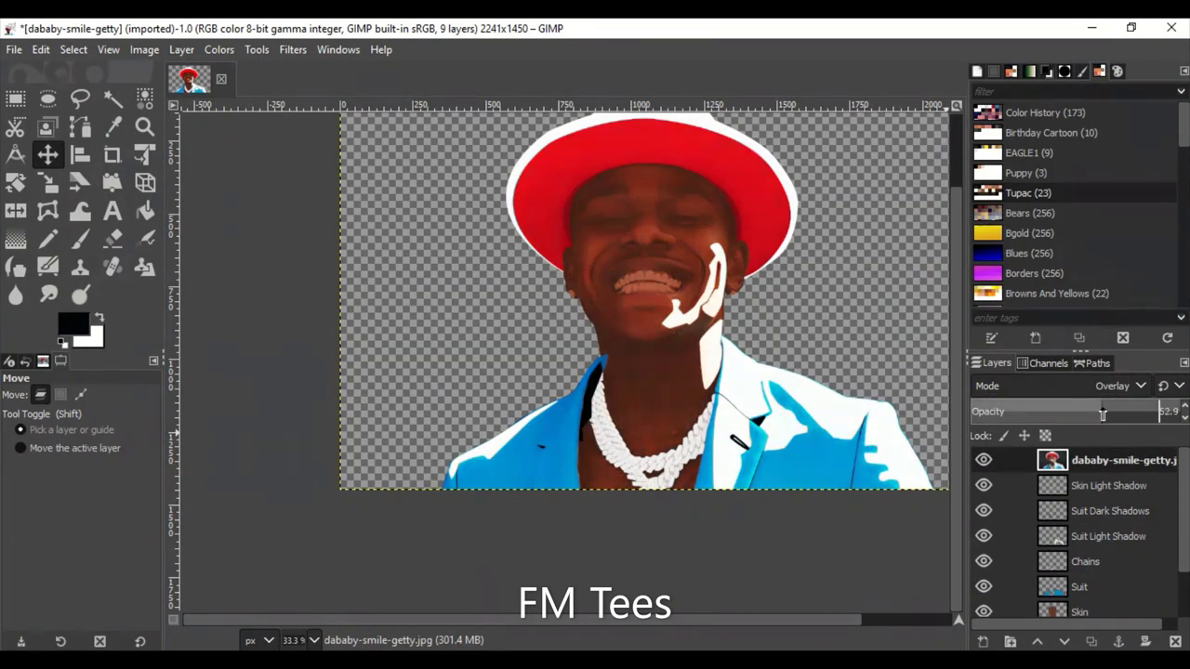
pyautogui.moveTo(1102, 414); pyautogui.dragTo(1114, 414)
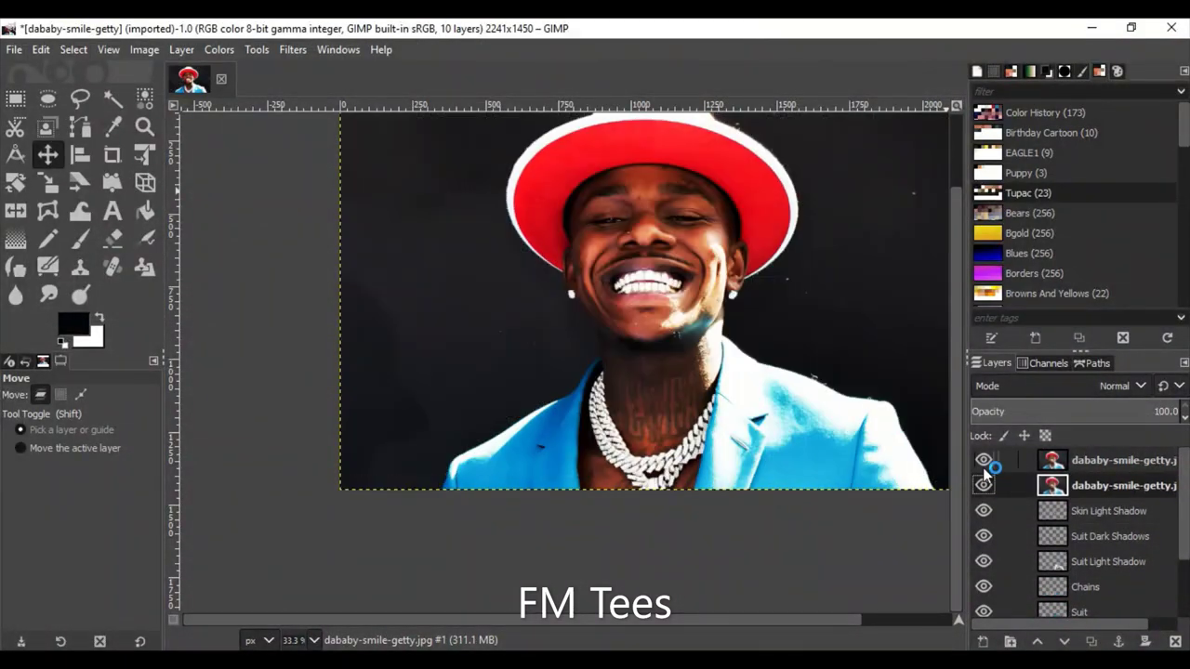
# Rename the two photo layers 'Overlay' and 'Original' and hide both.
pyautogui.click(983, 460)
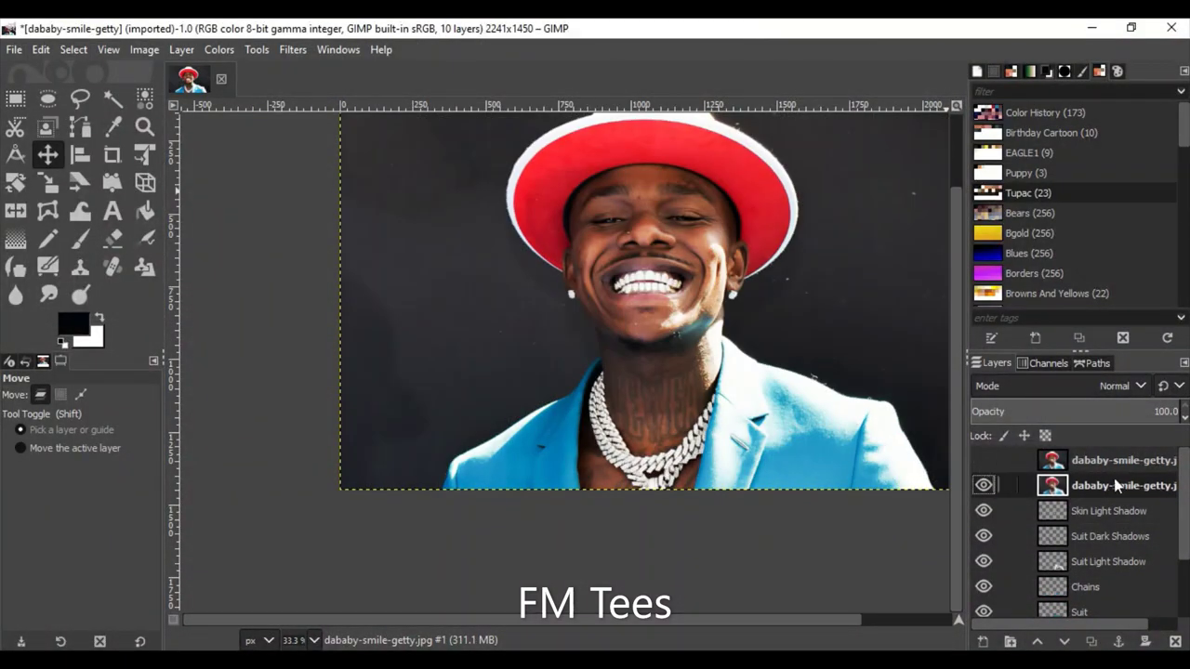
pyautogui.doubleClick(1123, 460)
pyautogui.write('Overlay')
pyautogui.press('Return')
pyautogui.doubleClick(1123, 486)
pyautogui.write('Ol')
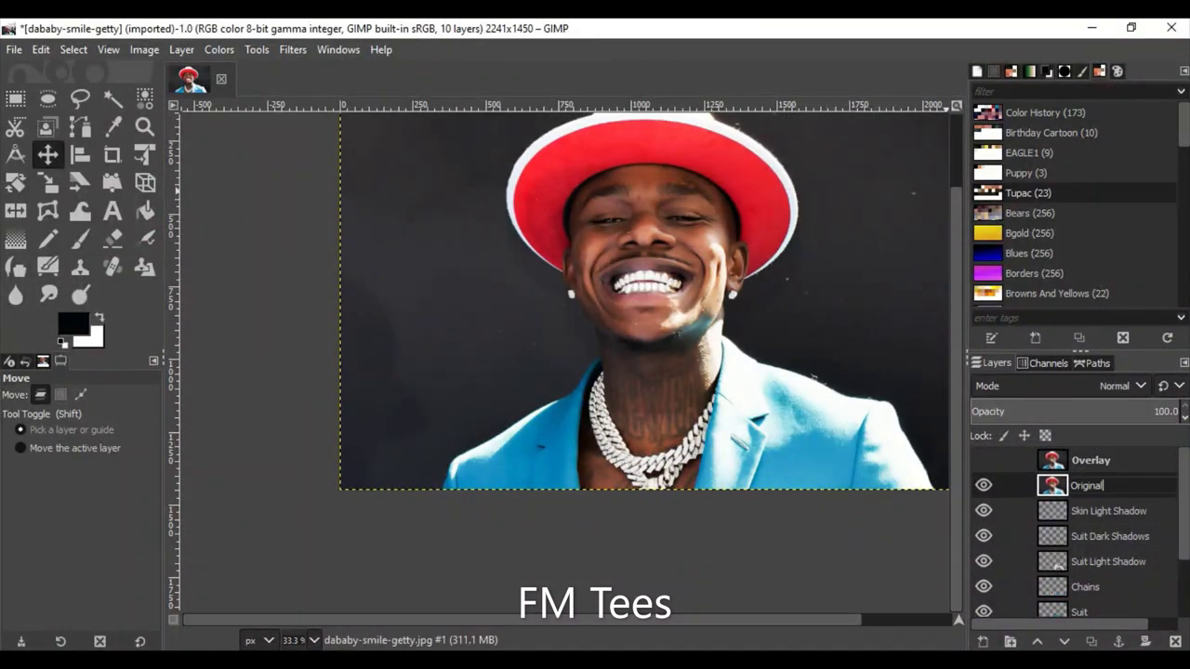
pyautogui.press('Return')
pyautogui.click(984, 485)
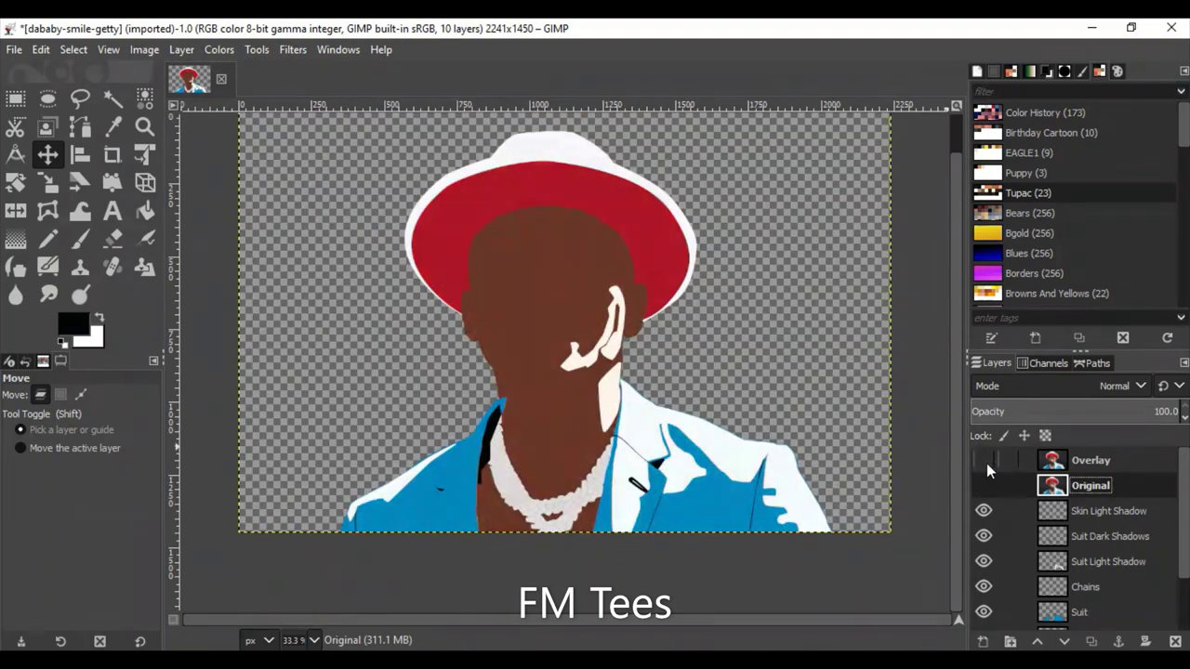
# Show the Original photo layer again and zoom in on the face.
pyautogui.click(988, 485)
pyautogui.click(988, 484)
pyautogui.click(987, 484)
pyautogui.press('+')
pyautogui.press('+')
# Create three new paths named Eyebrows, Pupils and Nose.
pyautogui.click(1094, 363)
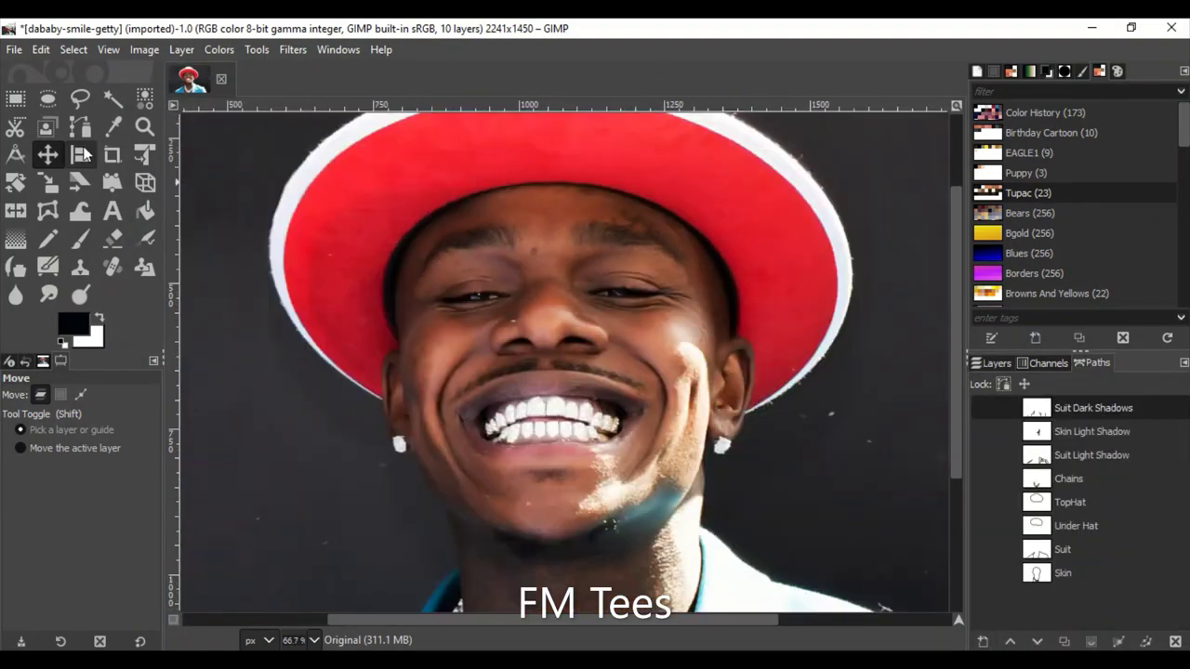
pyautogui.click(80, 126)
pyautogui.click(983, 642)
pyautogui.write('Eyebrows')
pyautogui.press('Return')
pyautogui.click(983, 642)
pyautogui.write('Pupils')
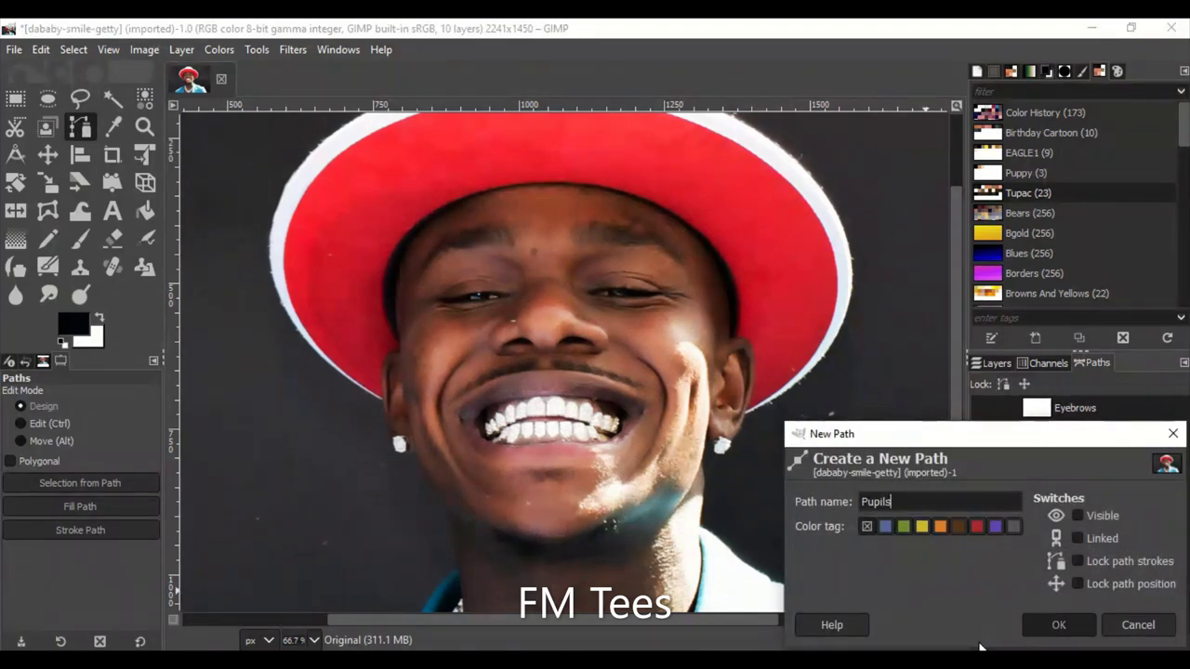
pyautogui.press('Return')
pyautogui.click(983, 642)
pyautogui.write('Nose')
pyautogui.press('Return')
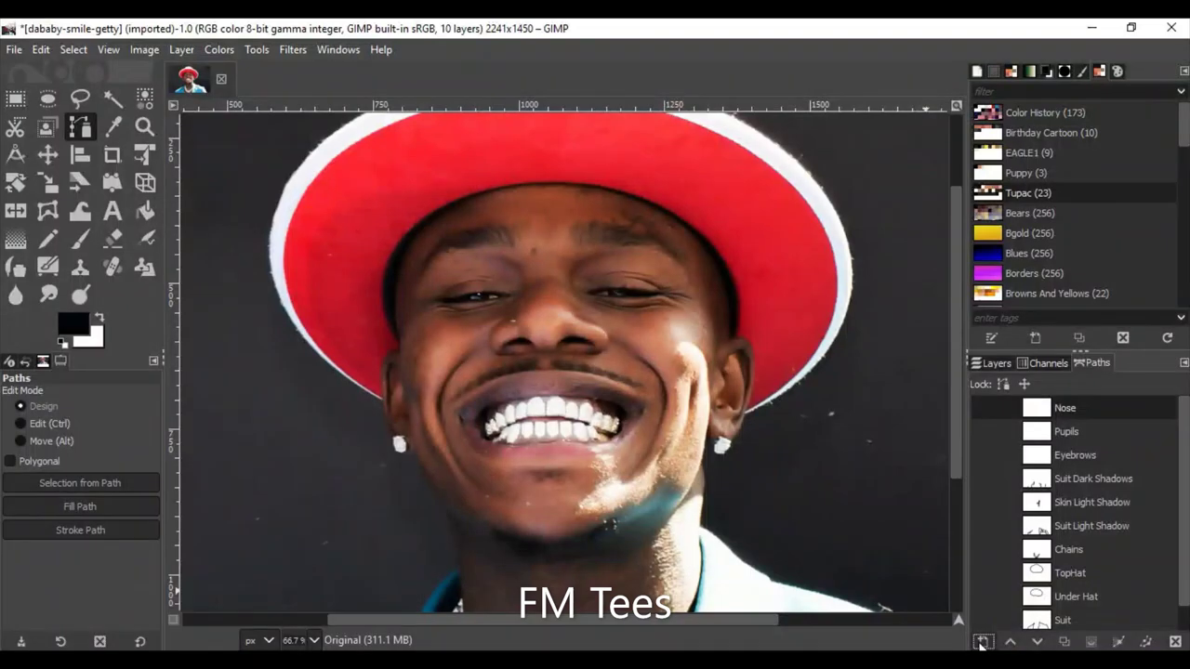
# Add three new transparent layers for Eyebrows, Pupils and Nose, then select the Eyebrows path.
pyautogui.click(993, 363)
pyautogui.click(983, 642)
pyautogui.press('Return')
pyautogui.click(988, 640)
pyautogui.write('Pupils')
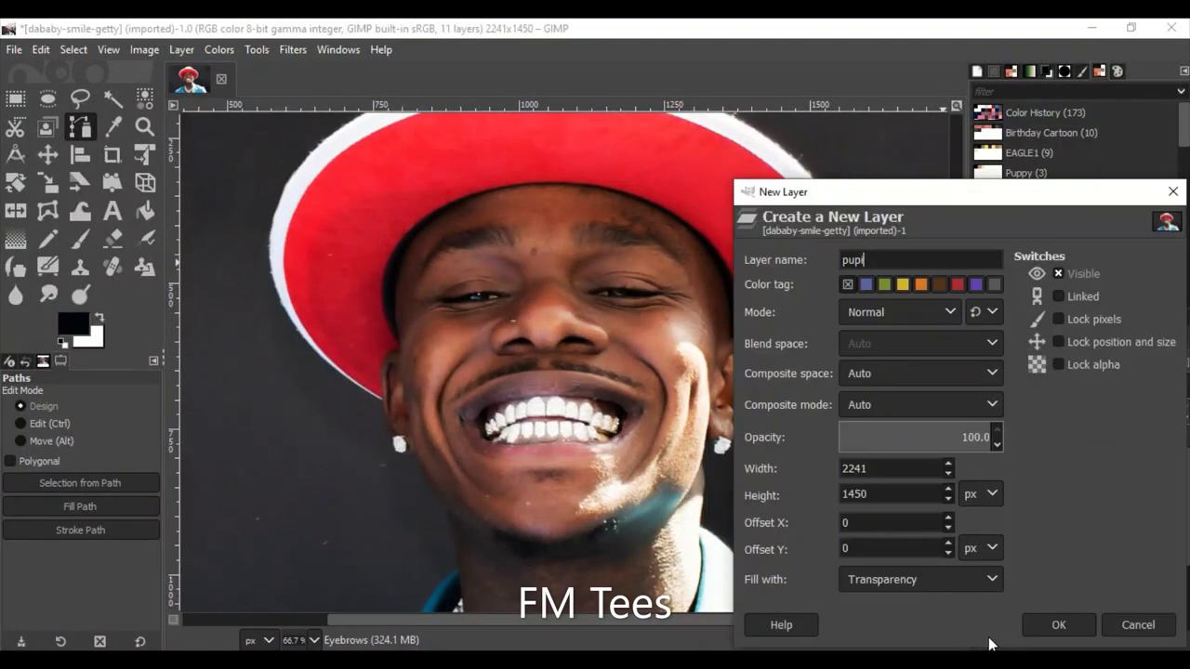
pyautogui.press('Return')
pyautogui.click(988, 641)
pyautogui.press('Return')
pyautogui.click(1093, 363)
pyautogui.click(1069, 454)
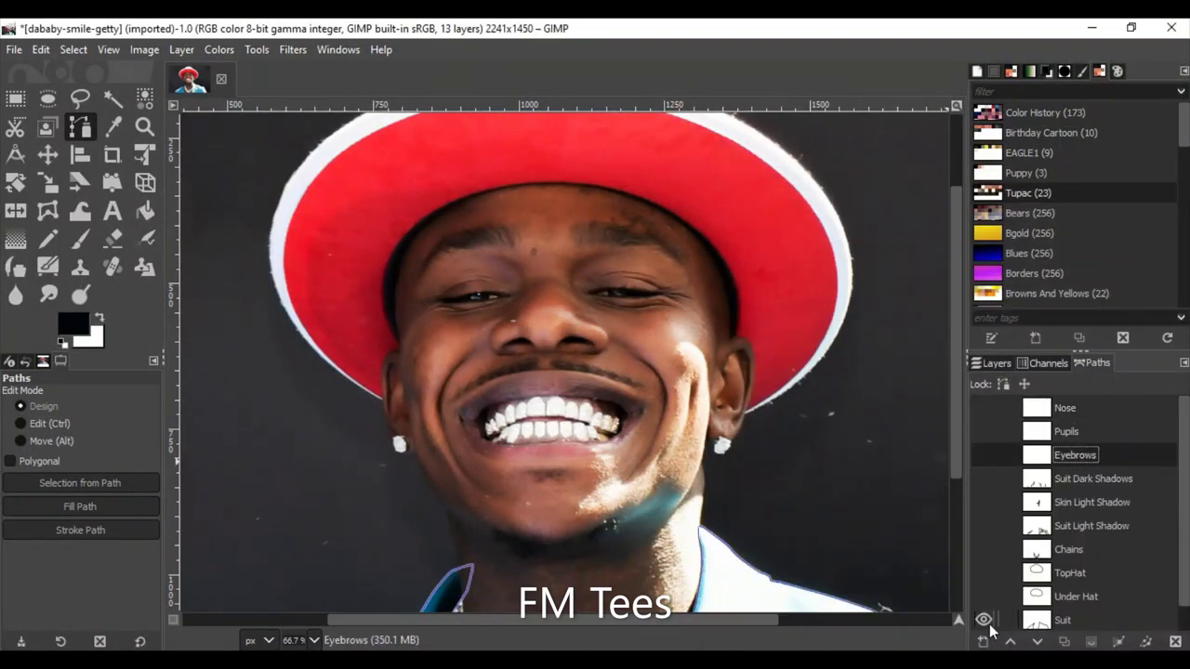
pyautogui.click(1075, 596)
# Start the eyebrow outline on the Eyebrows path with curved anchors along its upper edge.
pyautogui.click(1075, 455)
pyautogui.scroll(4, 451, 218)
pyautogui.click(339, 445)
pyautogui.moveTo(462, 287); pyautogui.dragTo(480, 283)
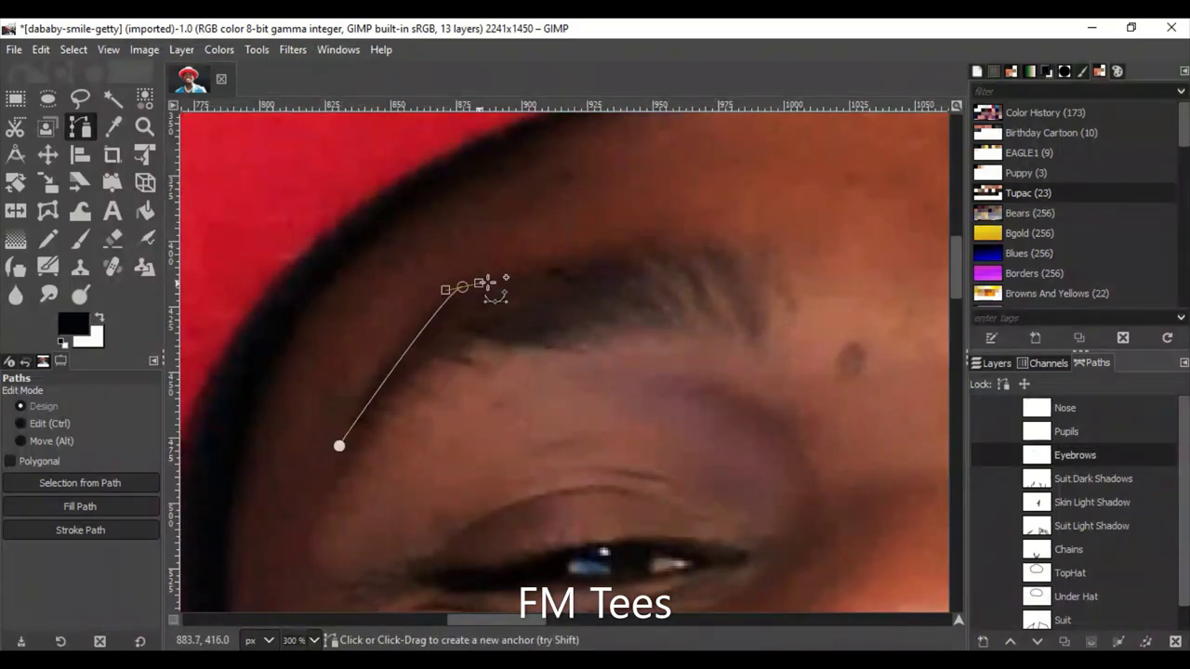
pyautogui.moveTo(660, 239); pyautogui.dragTo(696, 236)
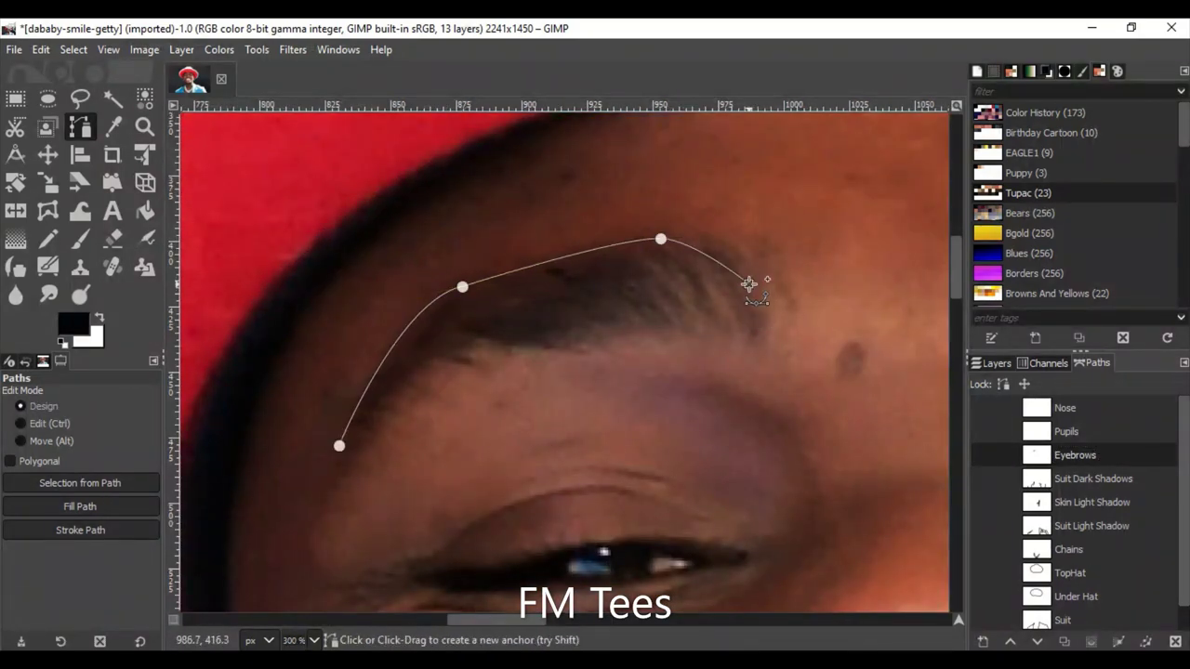
pyautogui.scroll(-2, 514, 376)
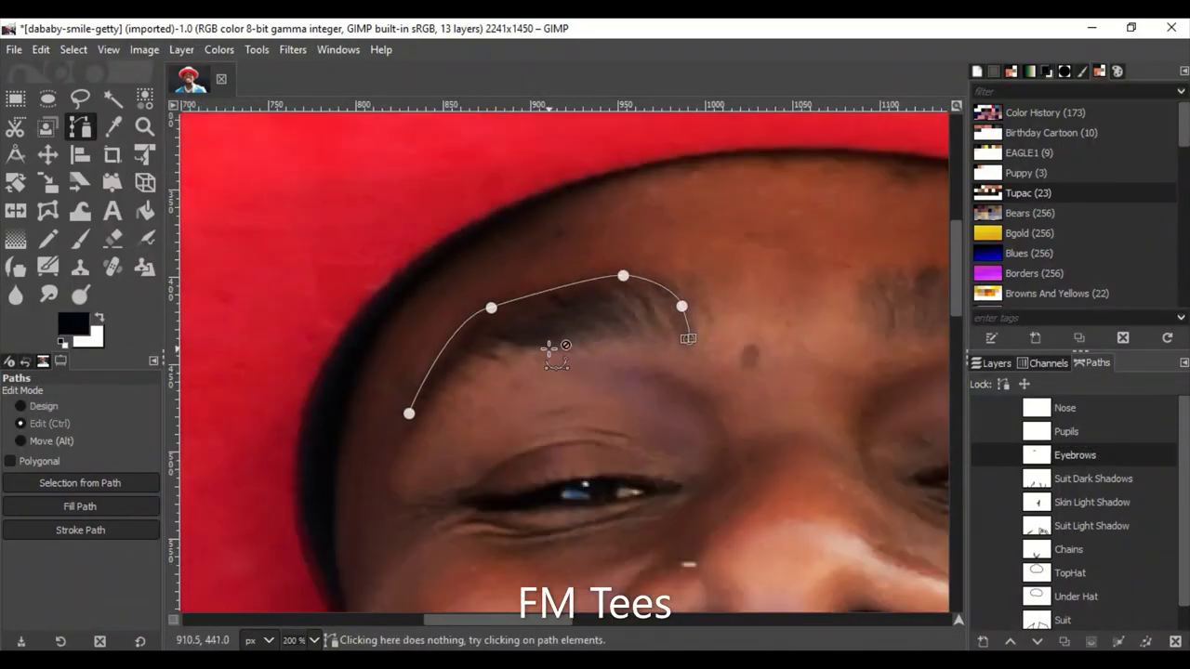
pyautogui.scroll(2, 449, 253)
pyautogui.scroll(-3, 330, 385)
pyautogui.scroll(4, 585, 380)
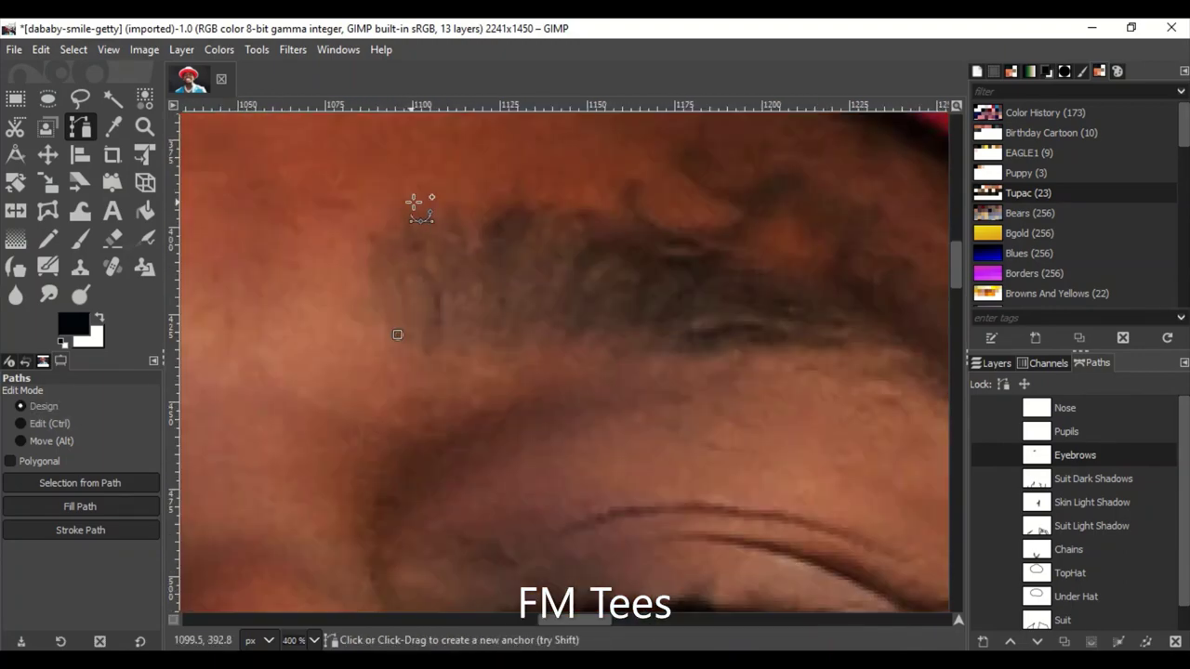
# Finish the eyebrow along its underside, close the shape, and select the Pupils path.
pyautogui.click(826, 291)
pyautogui.scroll(-2, 712, 350)
pyautogui.scroll(2, 454, 199)
pyautogui.scroll(2, 775, 250)
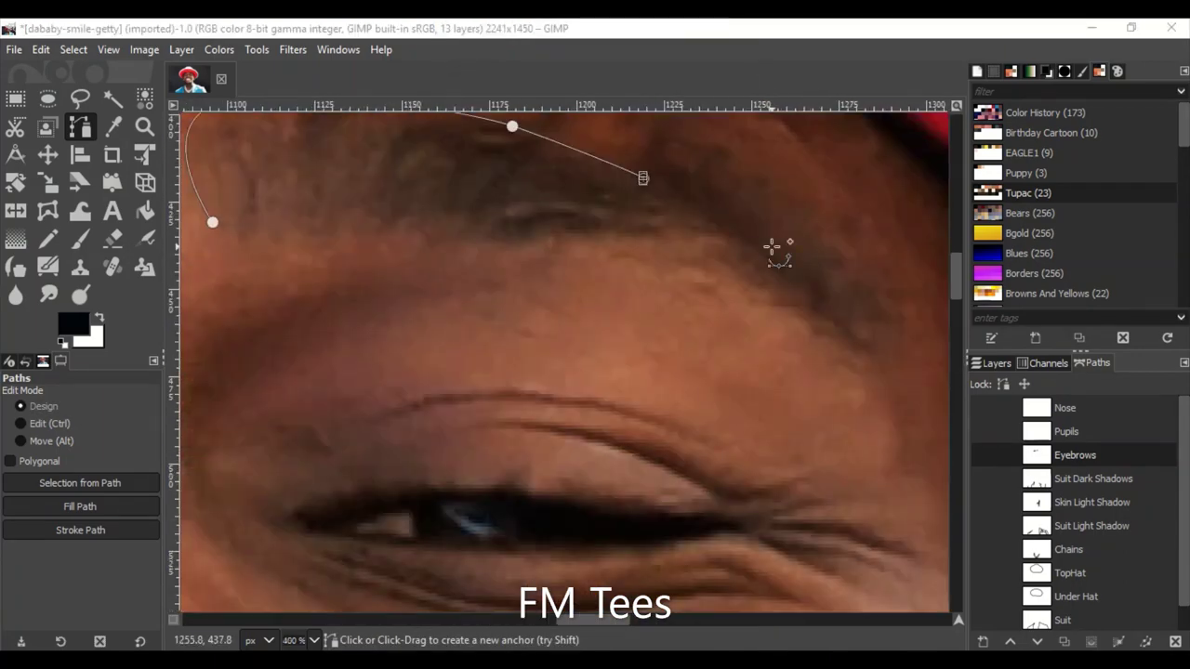
pyautogui.click(771, 247)
pyautogui.click(854, 330)
pyautogui.click(242, 220)
pyautogui.scroll(-2, 274, 270)
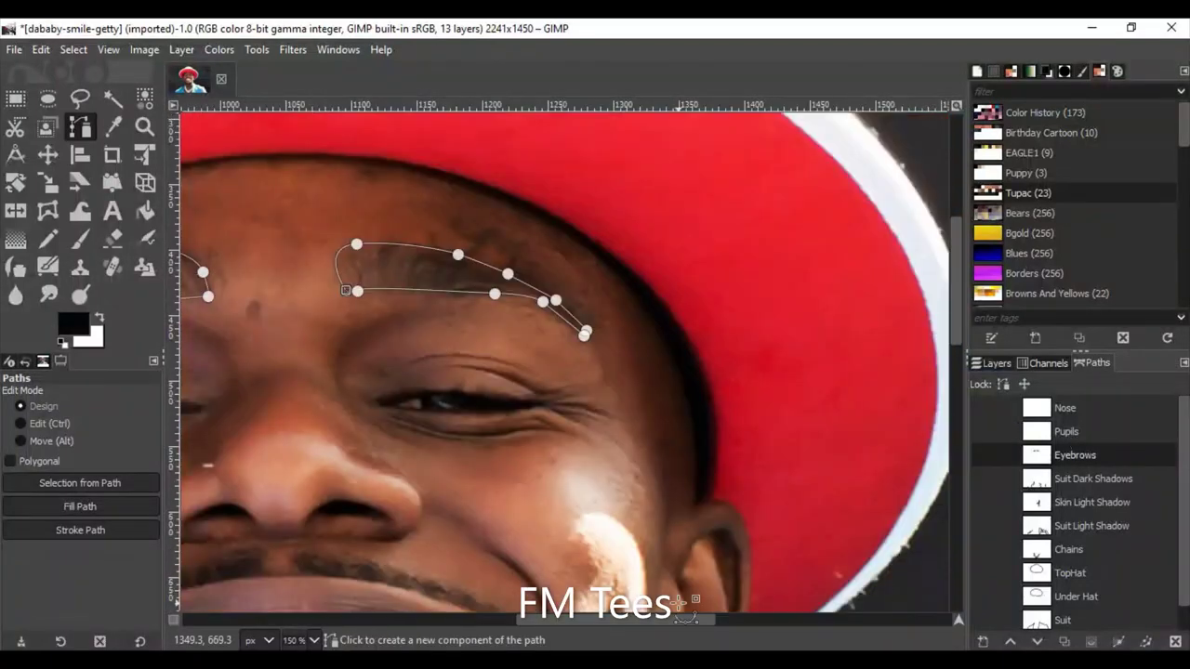
pyautogui.scroll(3, 348, 403)
pyautogui.click(364, 384)
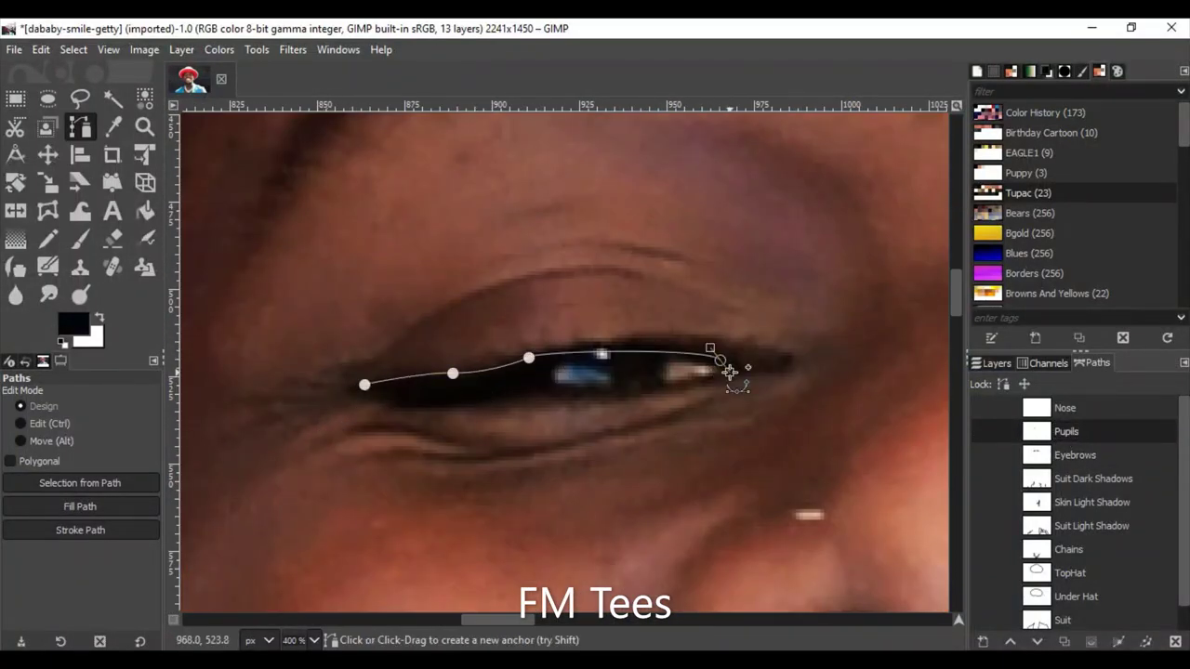
# Fix and close the first eye outline on the Pupils path, reshaping the lower eyelid curve.
pyautogui.hotkey('ctrl', 'z')
pyautogui.scroll(-2, 730, 372)
pyautogui.scroll(2, 724, 366)
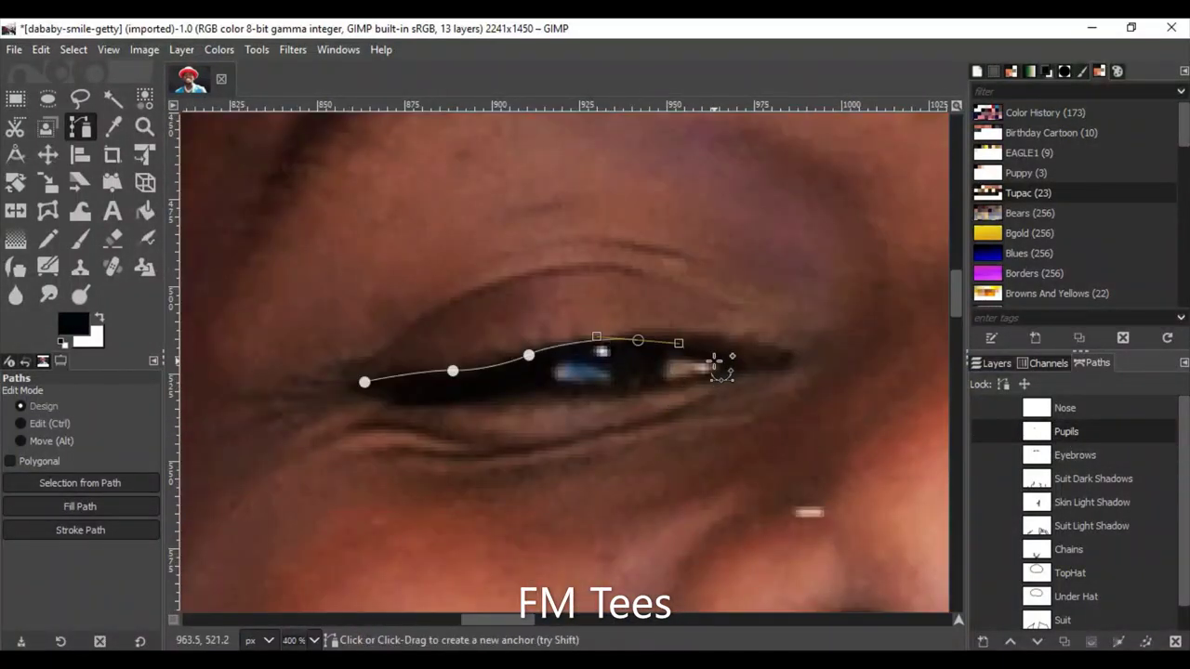
pyautogui.click(526, 398)
pyautogui.keyDown('ctrl'); pyautogui.click(364, 382); pyautogui.keyUp('ctrl')
pyautogui.scroll(1, 391, 396)
pyautogui.scroll(-2, 417, 372)
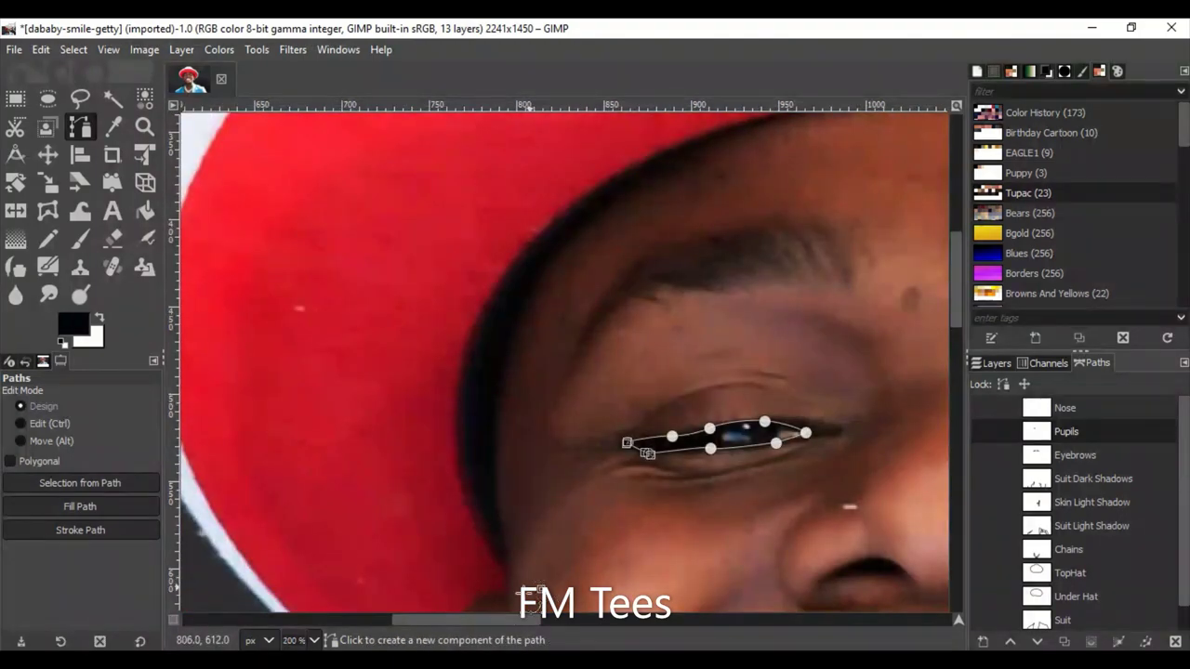
pyautogui.scroll(1, 642, 452)
pyautogui.scroll(1, 493, 512)
pyautogui.scroll(4, 590, 264)
pyautogui.click(608, 273)
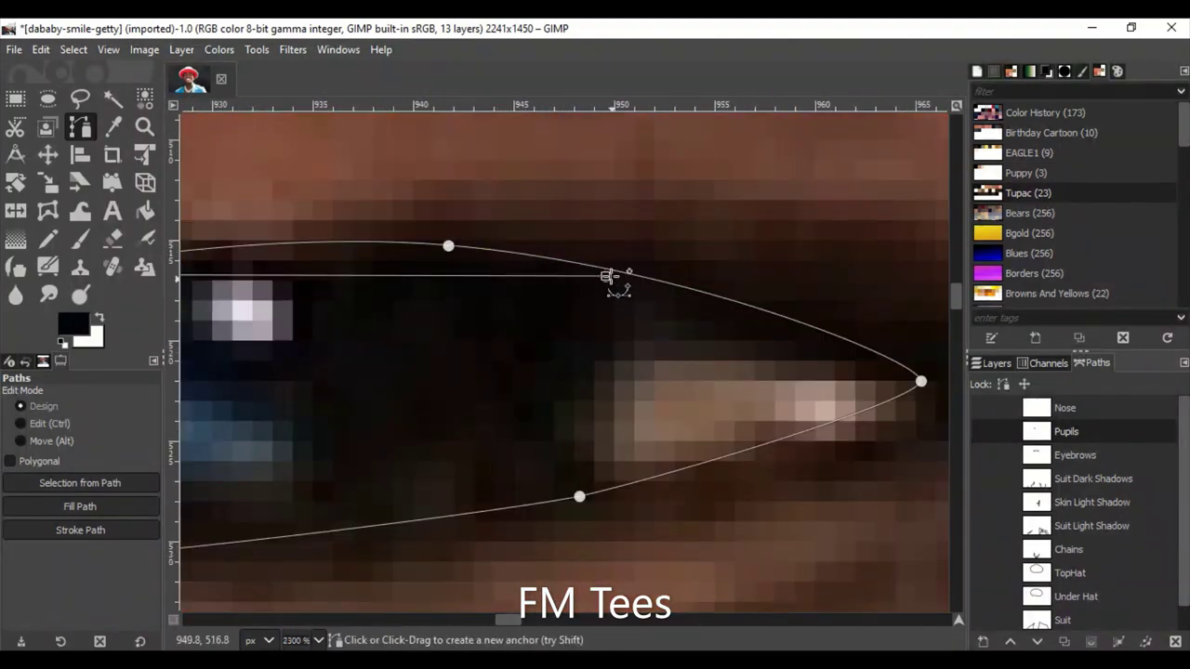
pyautogui.click(577, 496)
pyautogui.moveTo(561, 498); pyautogui.dragTo(505, 497)
pyautogui.scroll(-4, 502, 492)
pyautogui.moveTo(524, 618); pyautogui.dragTo(579, 621)
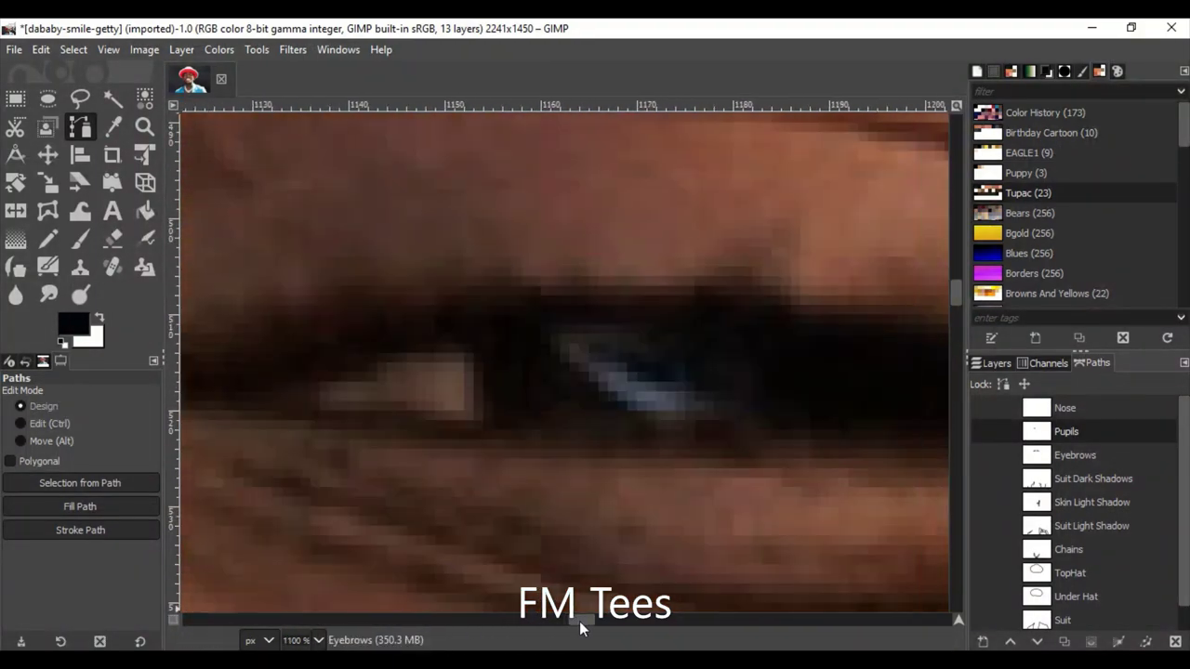
# Trace the second eye opening with curved anchors on the Pupils path.
pyautogui.hscroll(2, 671, 381)
pyautogui.moveTo(608, 369)
pyautogui.mouseDown()
pyautogui.moveTo(789, 407)
pyautogui.moveTo(850, 402)
pyautogui.mouseUp()
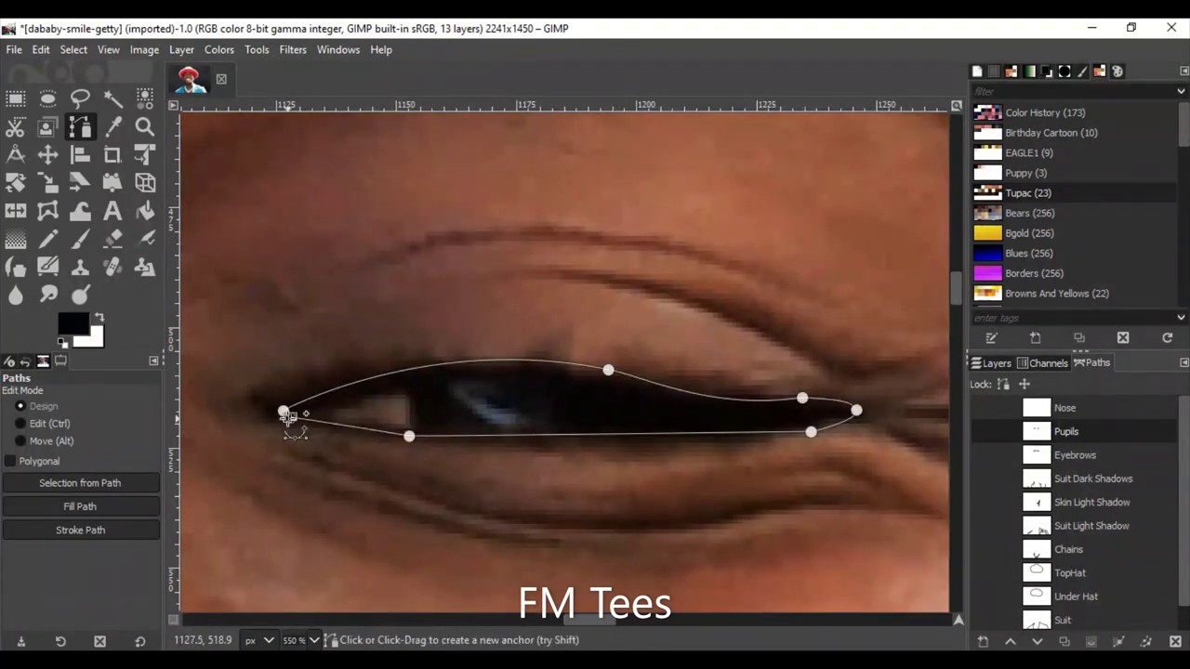
pyautogui.scroll(1, 412, 372)
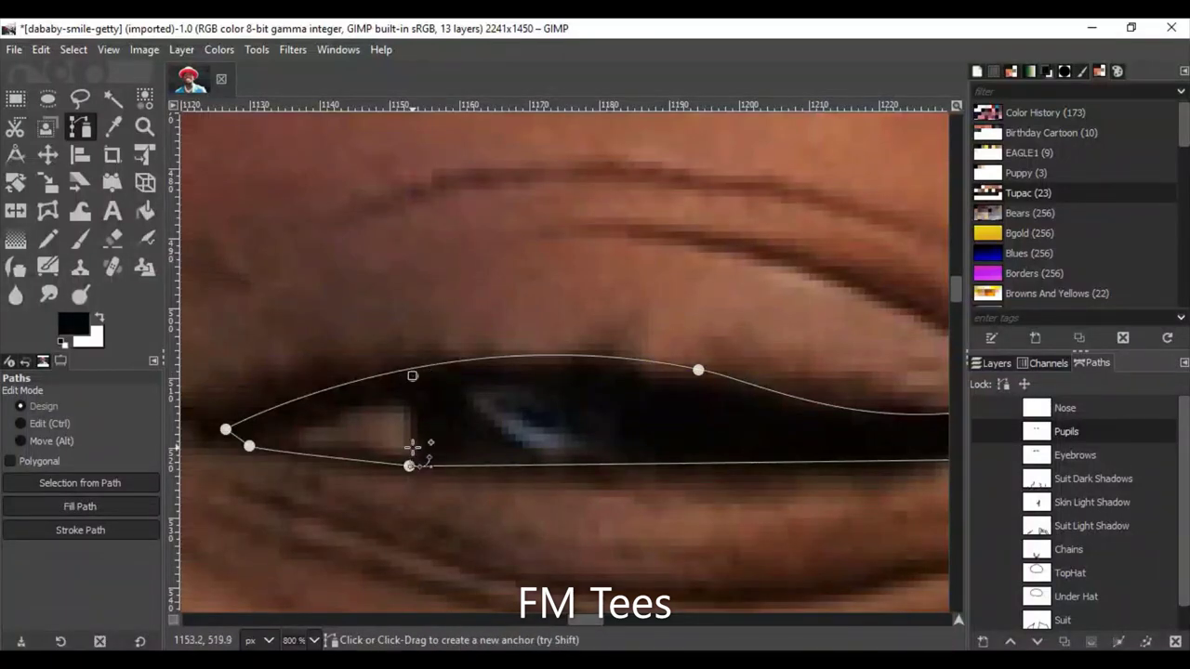
pyautogui.moveTo(417, 460); pyautogui.dragTo(537, 445)
pyautogui.scroll(-4, 505, 613)
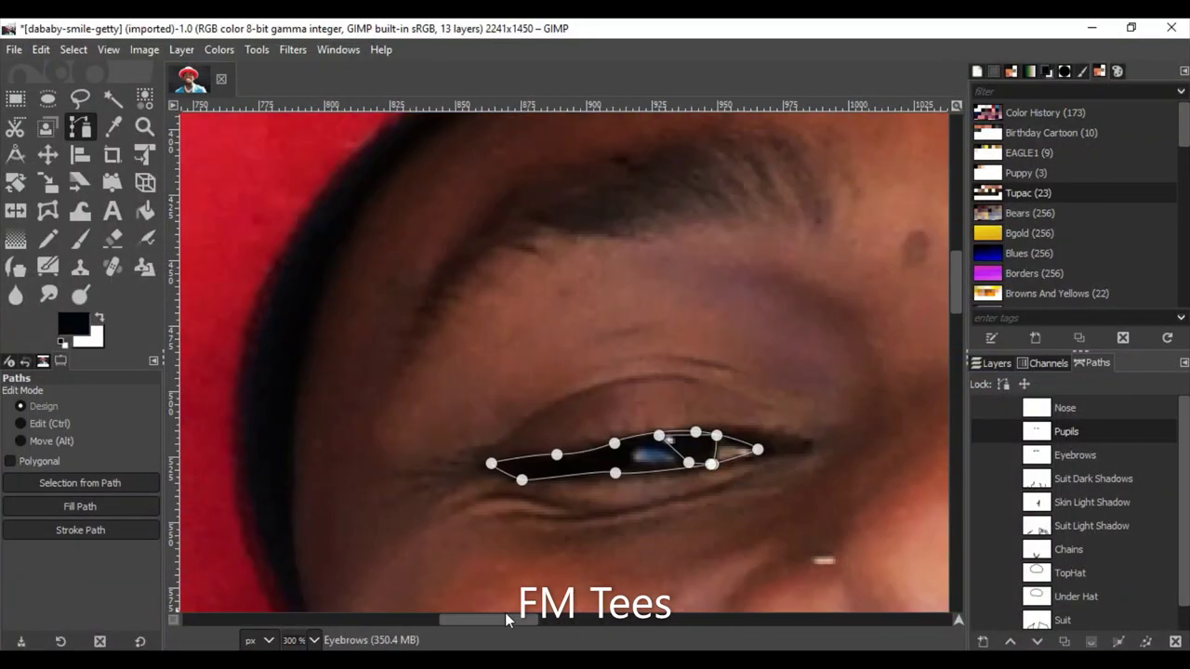
pyautogui.scroll(1, 506, 613)
pyautogui.scroll(2, 582, 614)
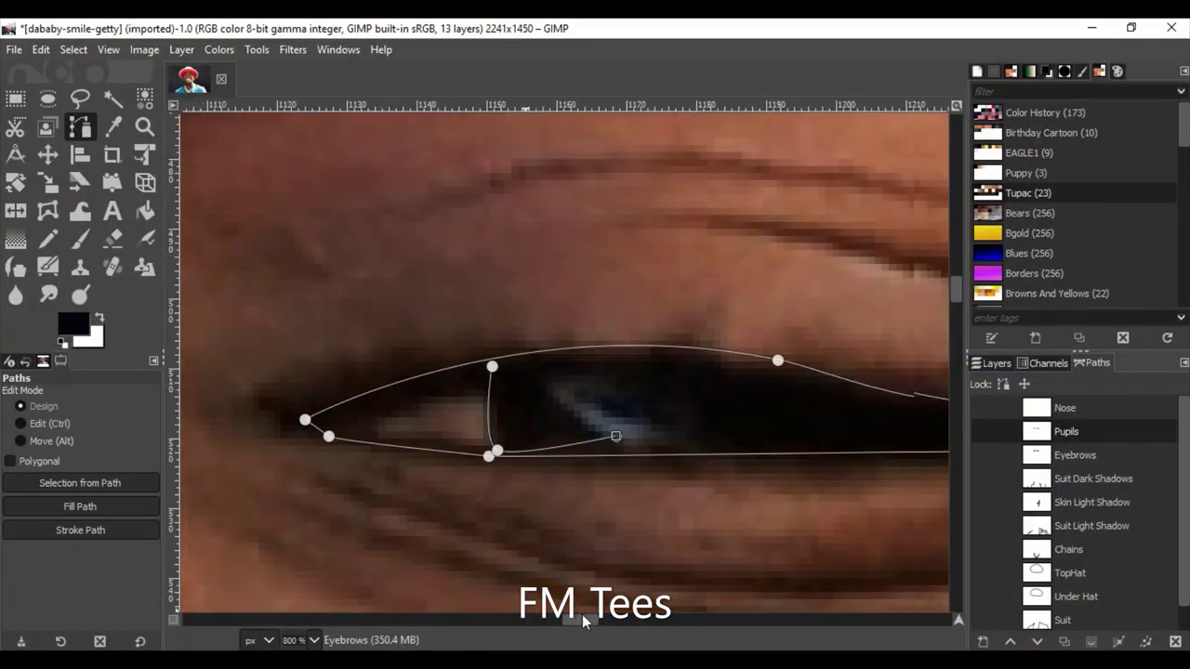
pyautogui.scroll(1, 587, 614)
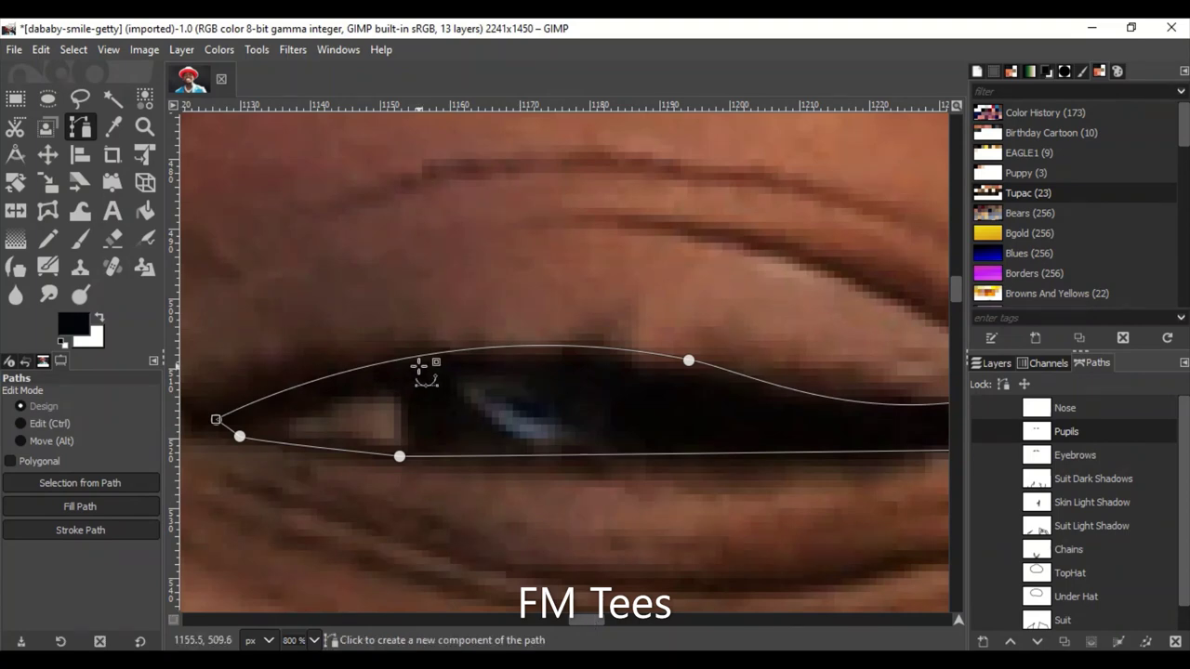
pyautogui.scroll(-2, 590, 620)
pyautogui.scroll(3, 590, 620)
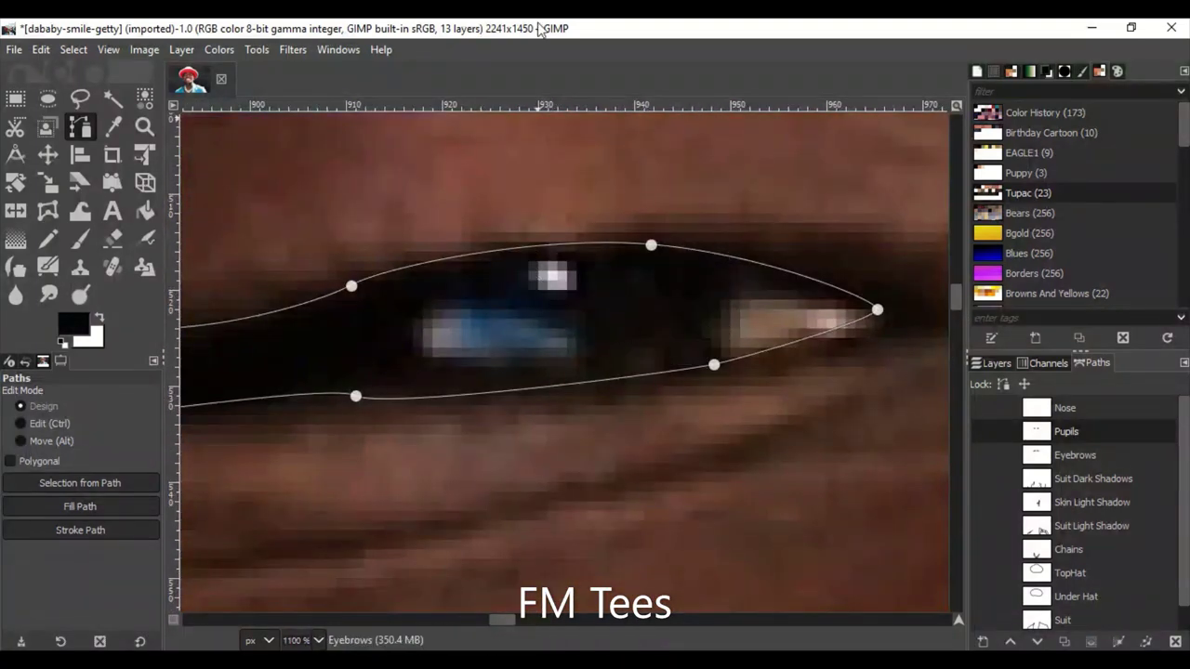
# Create an Eye Whites path and outline the white patch at the eye corner.
pyautogui.hotkey('ctrl', 'shift', 'n')
pyautogui.write('Eye Whites')
pyautogui.press('Return')
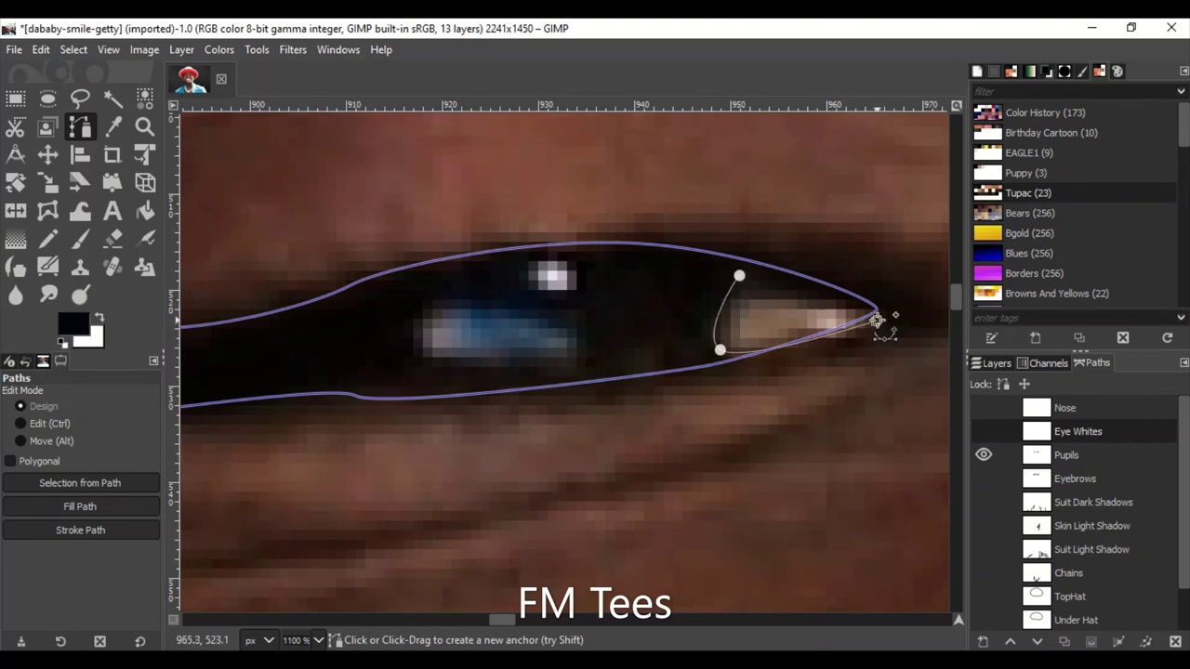
pyautogui.scroll(-2, 735, 279)
pyautogui.scroll(2, 285, 313)
pyautogui.click(331, 303)
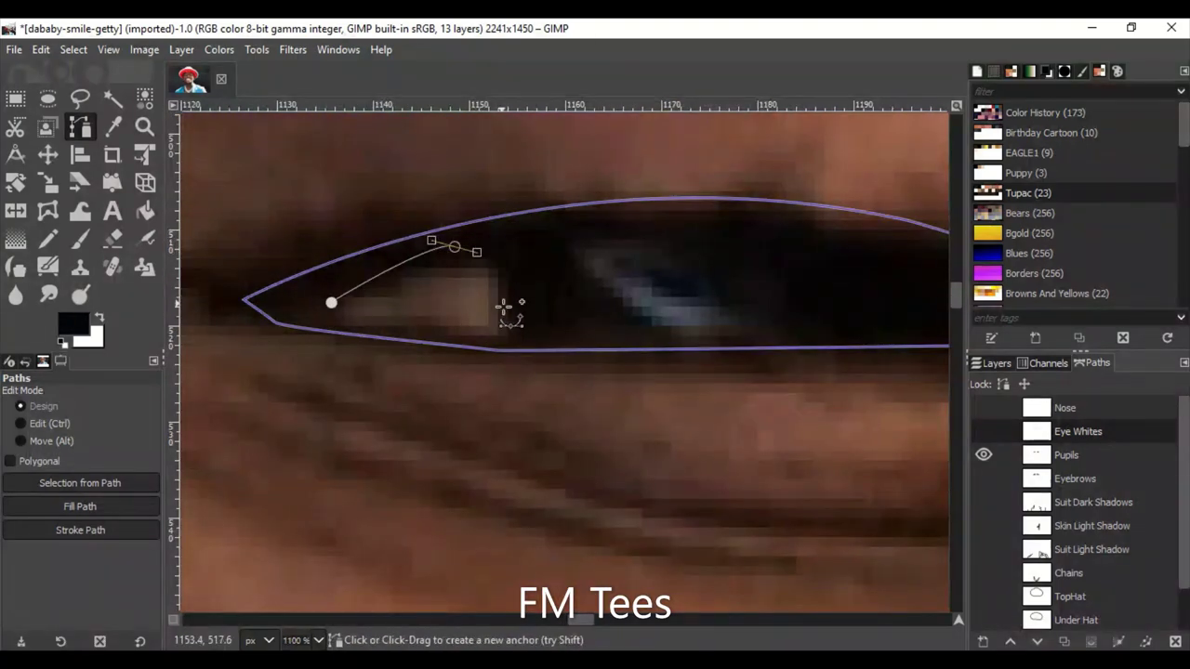
pyautogui.click(343, 324)
pyautogui.click(331, 302)
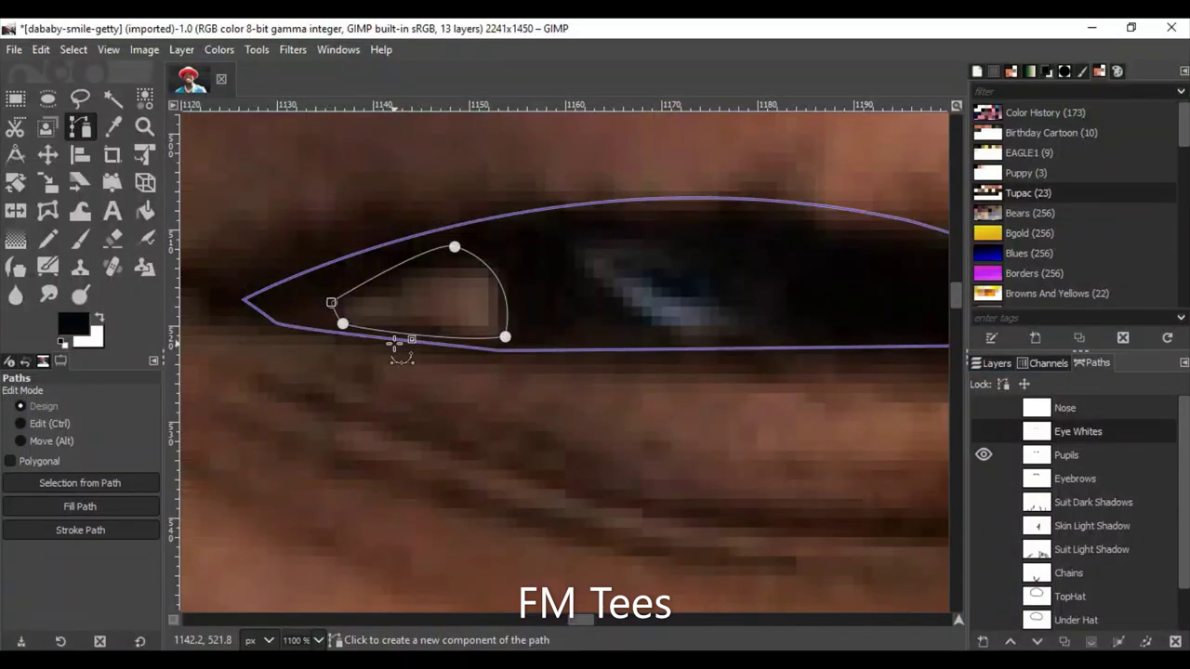
pyautogui.scroll(-3, 279, 216)
pyautogui.scroll(-2, 504, 372)
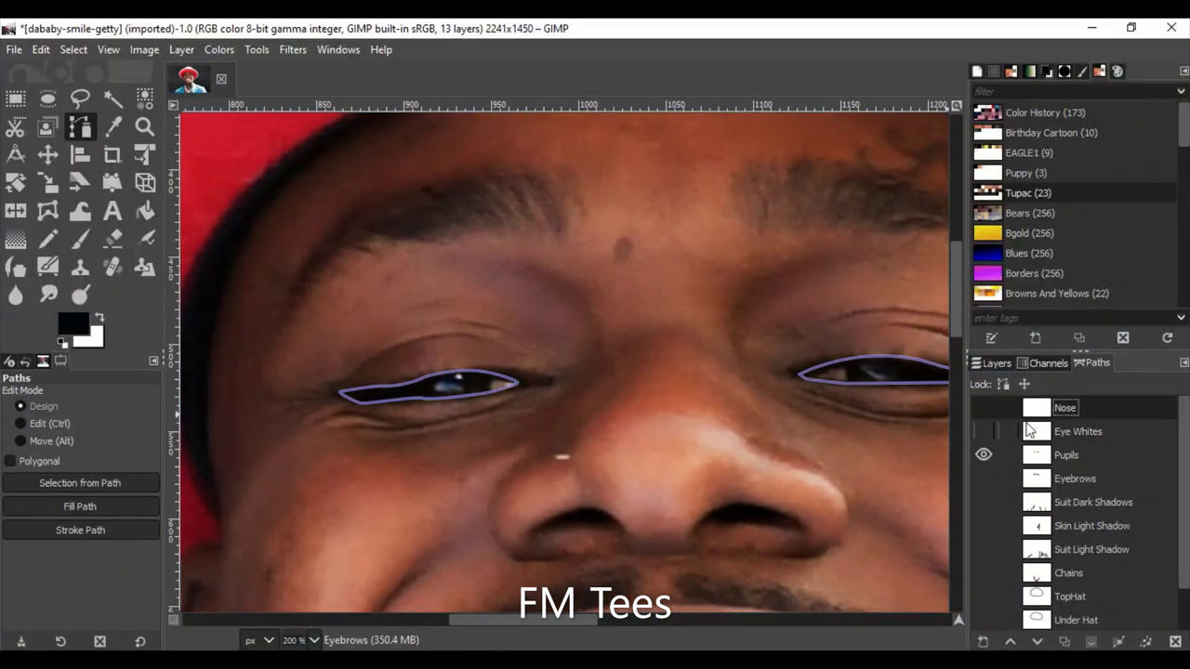
pyautogui.scroll(3, 485, 516)
# Outline the first nostril on the Nose path with anchors and a curved top.
pyautogui.click(626, 610)
pyautogui.scroll(-2, 641, 558)
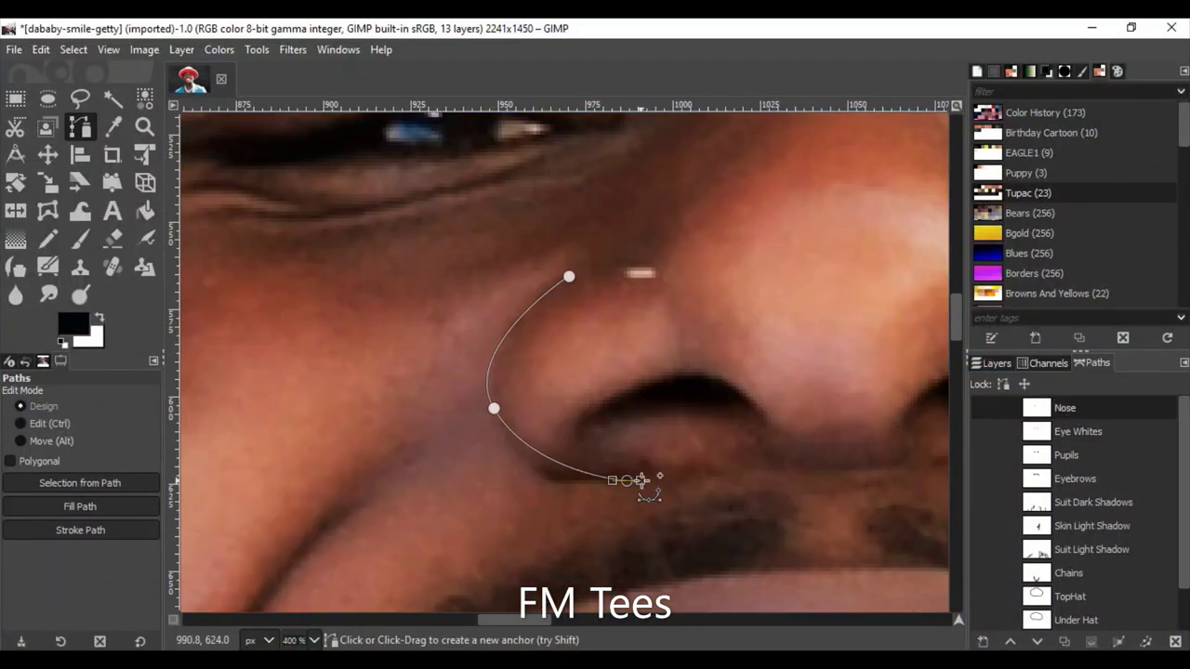
pyautogui.scroll(3, 724, 476)
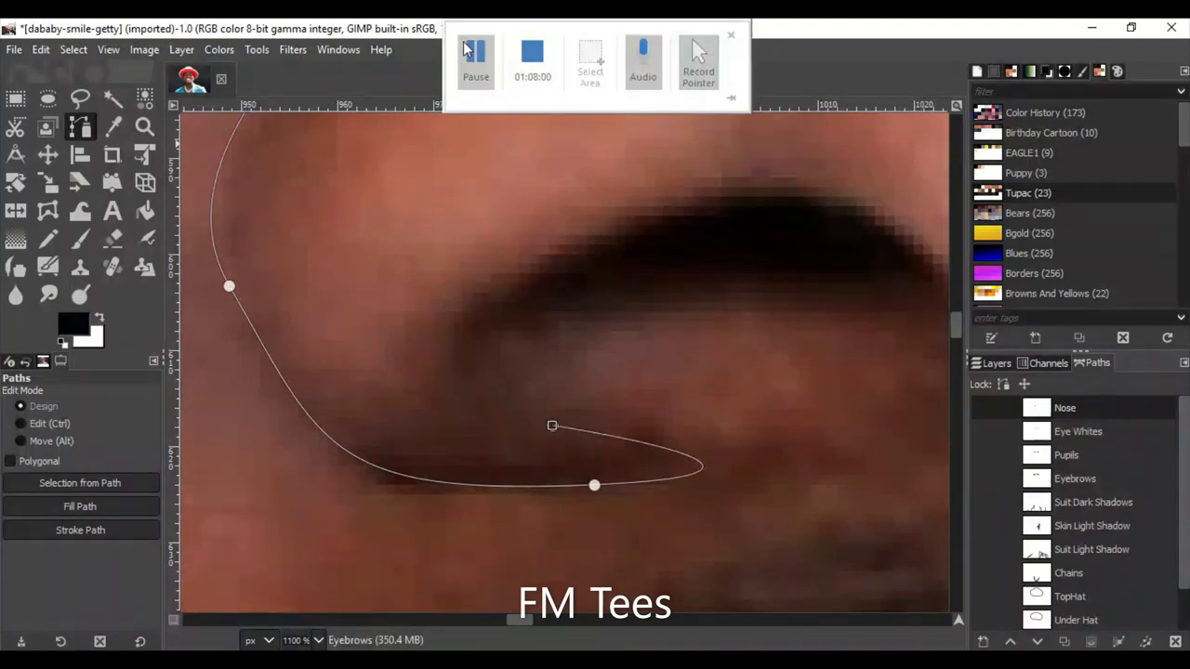
pyautogui.scroll(-1, 558, 409)
pyautogui.scroll(-1, 574, 362)
pyautogui.hscroll(3, 574, 363)
pyautogui.click(343, 347)
pyautogui.click(437, 296)
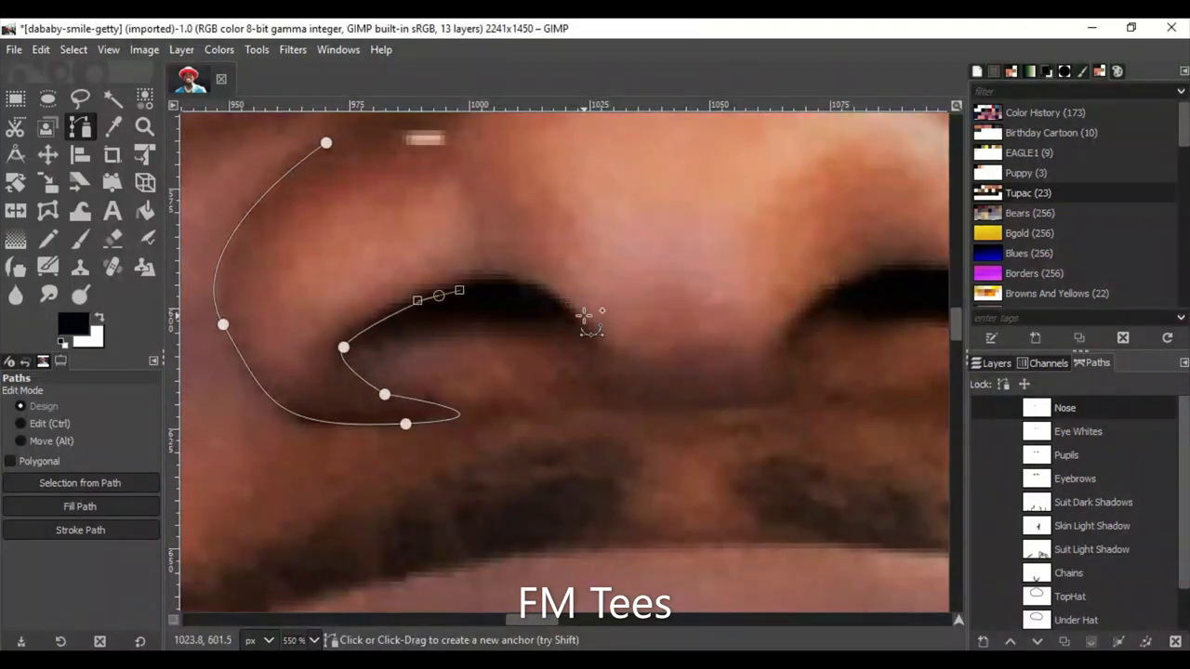
pyautogui.scroll(2, 787, 370)
pyautogui.scroll(1, 796, 377)
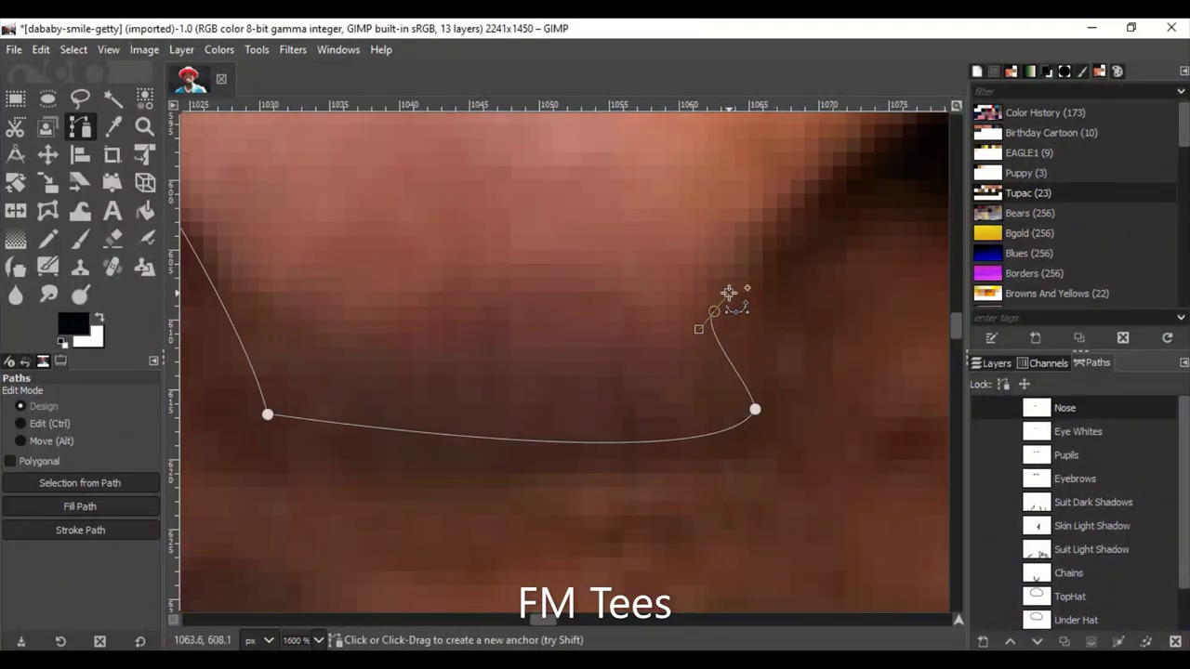
pyautogui.scroll(-2, 749, 327)
pyautogui.hscroll(1, 497, 319)
pyautogui.moveTo(588, 191); pyautogui.dragTo(677, 184)
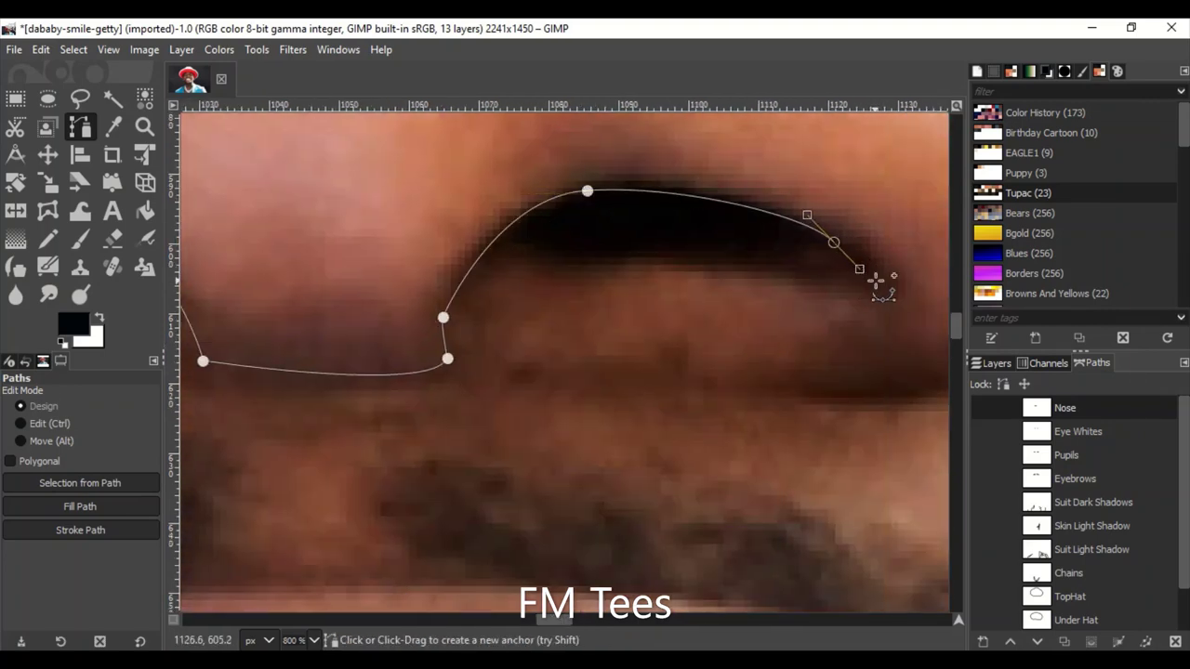
pyautogui.scroll(-1, 651, 354)
# Trace up the nose side, around the right nostril and along the nose's right edge.
pyautogui.click(638, 345)
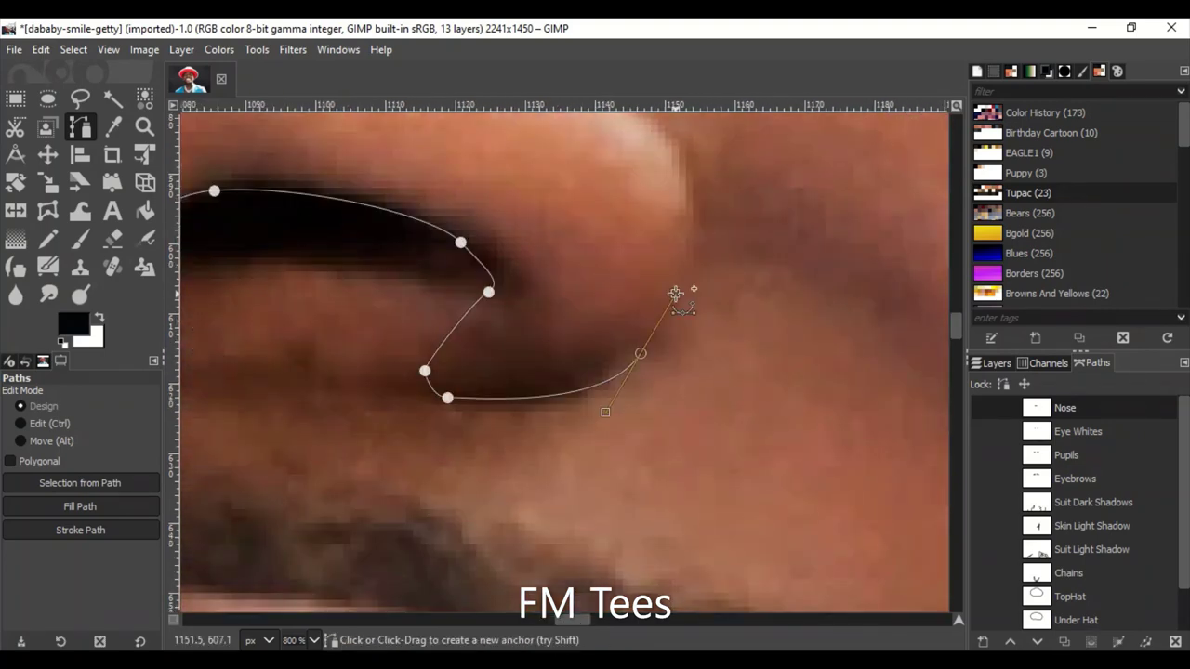
pyautogui.click(678, 292)
pyautogui.scroll(1, 678, 292)
pyautogui.moveTo(686, 239); pyautogui.dragTo(696, 228)
pyautogui.scroll(-2, 693, 232)
pyautogui.scroll(-1, 614, 146)
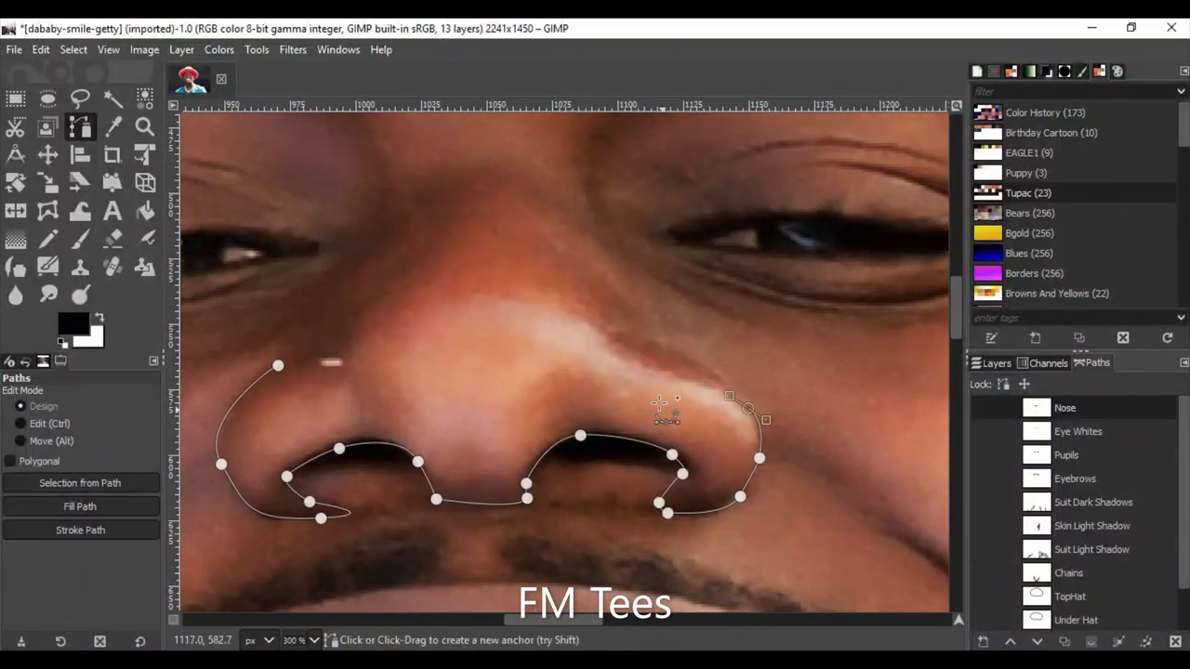
pyautogui.scroll(2, 521, 319)
pyautogui.click(521, 319)
pyautogui.scroll(2, 526, 313)
pyautogui.scroll(-2, 527, 313)
pyautogui.scroll(2, 651, 446)
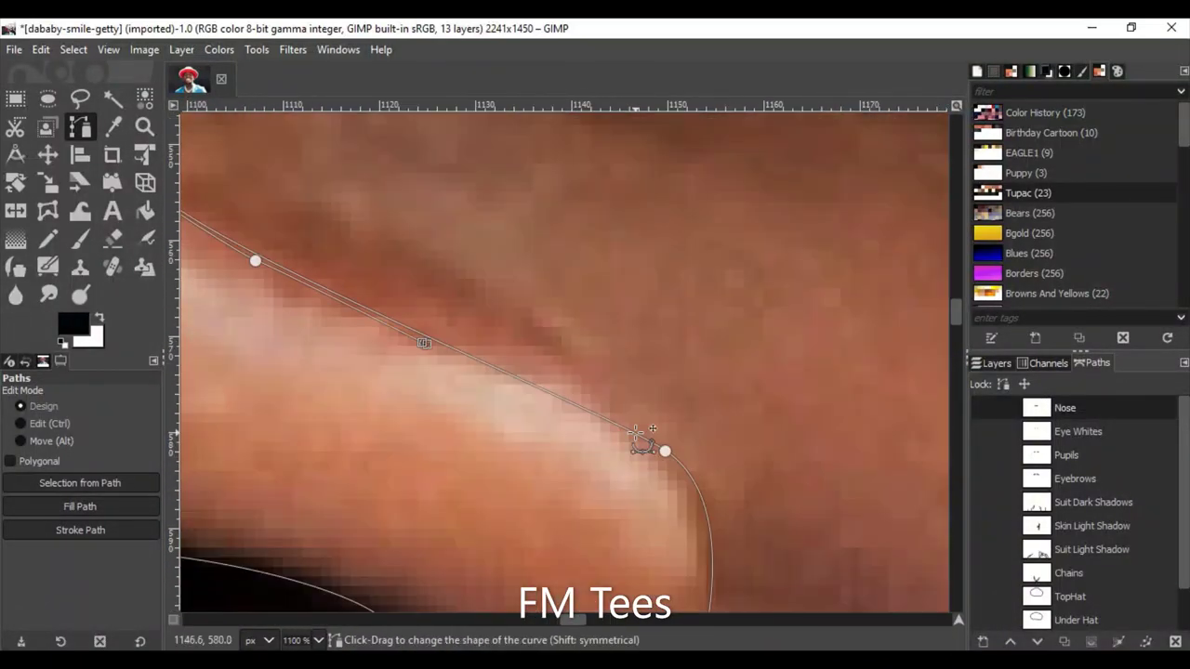
pyautogui.moveTo(704, 505); pyautogui.dragTo(658, 576)
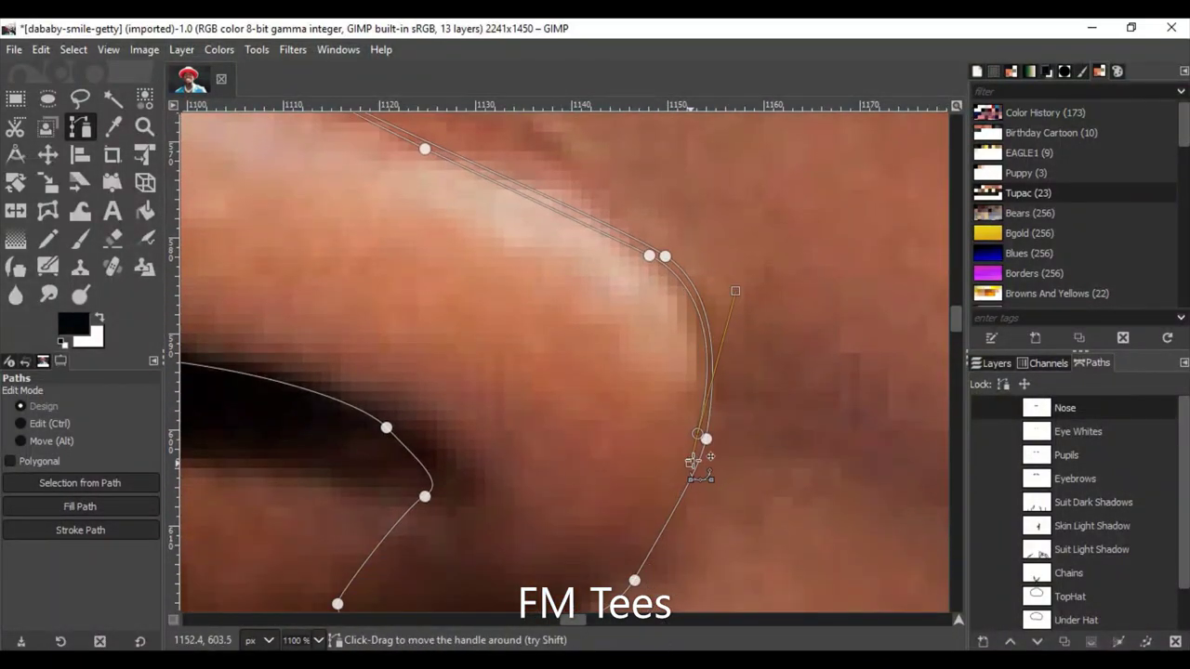
pyautogui.scroll(-3, 957, 333)
pyautogui.click(502, 489)
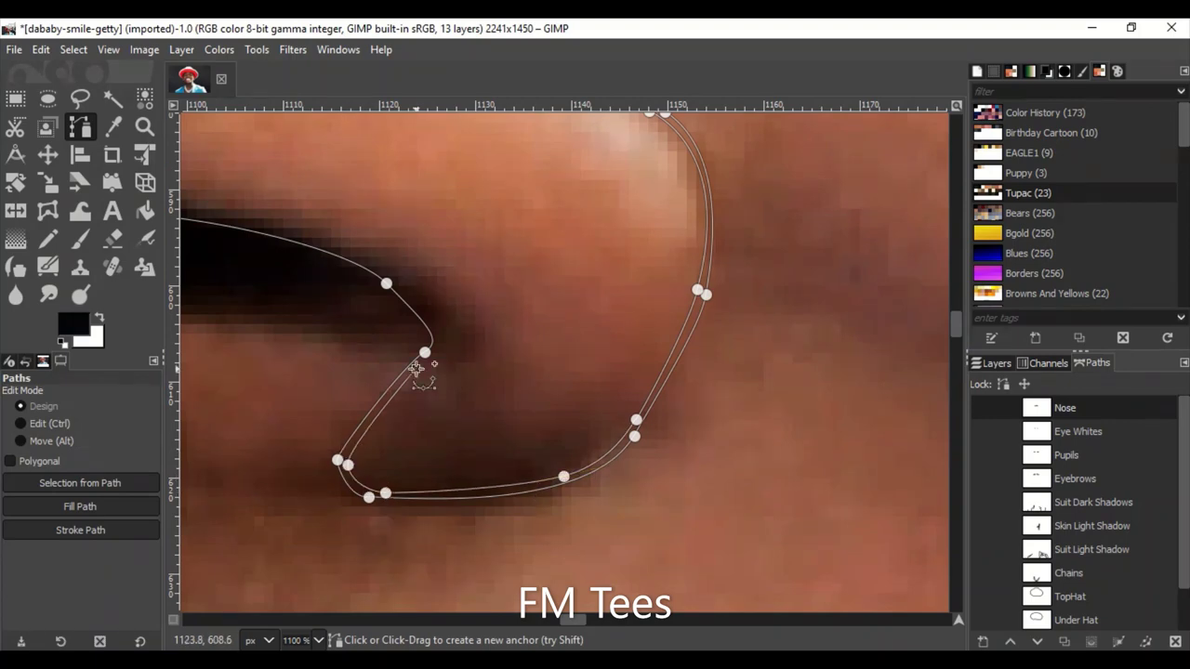
# Outline the other nostril and run the path up the left side of the nose.
pyautogui.hscroll(-5, 367, 256)
pyautogui.click(349, 304)
pyautogui.click(316, 444)
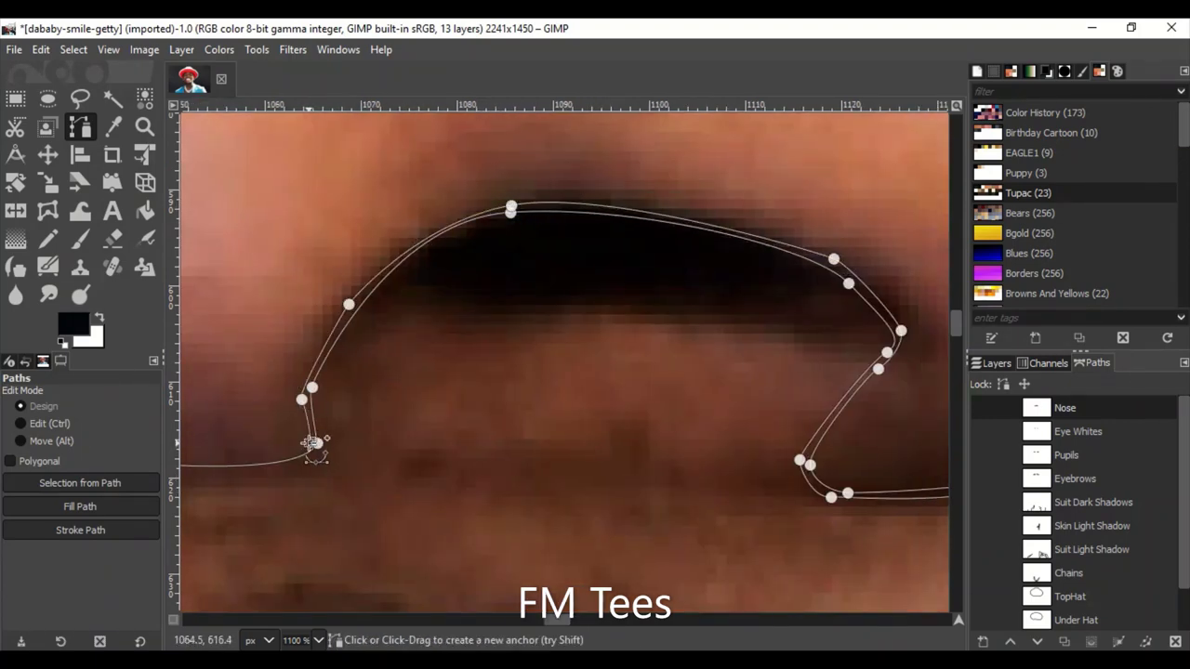
pyautogui.moveTo(553, 623); pyautogui.dragTo(535, 621)
pyautogui.click(497, 446)
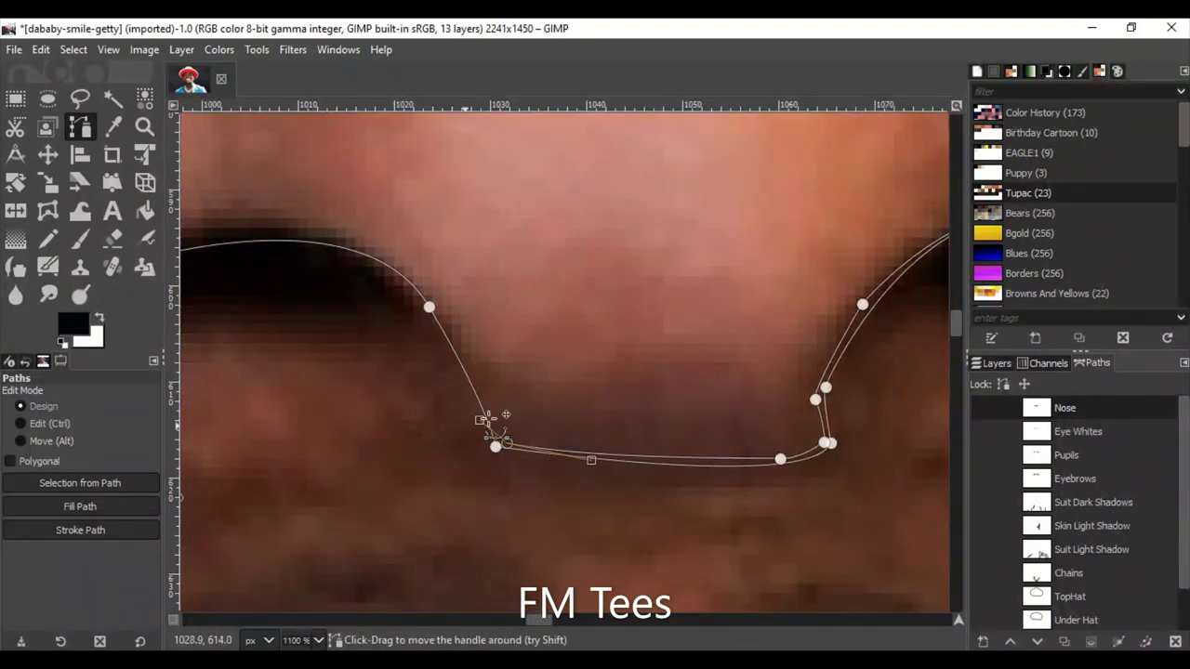
pyautogui.hscroll(-10, 447, 320)
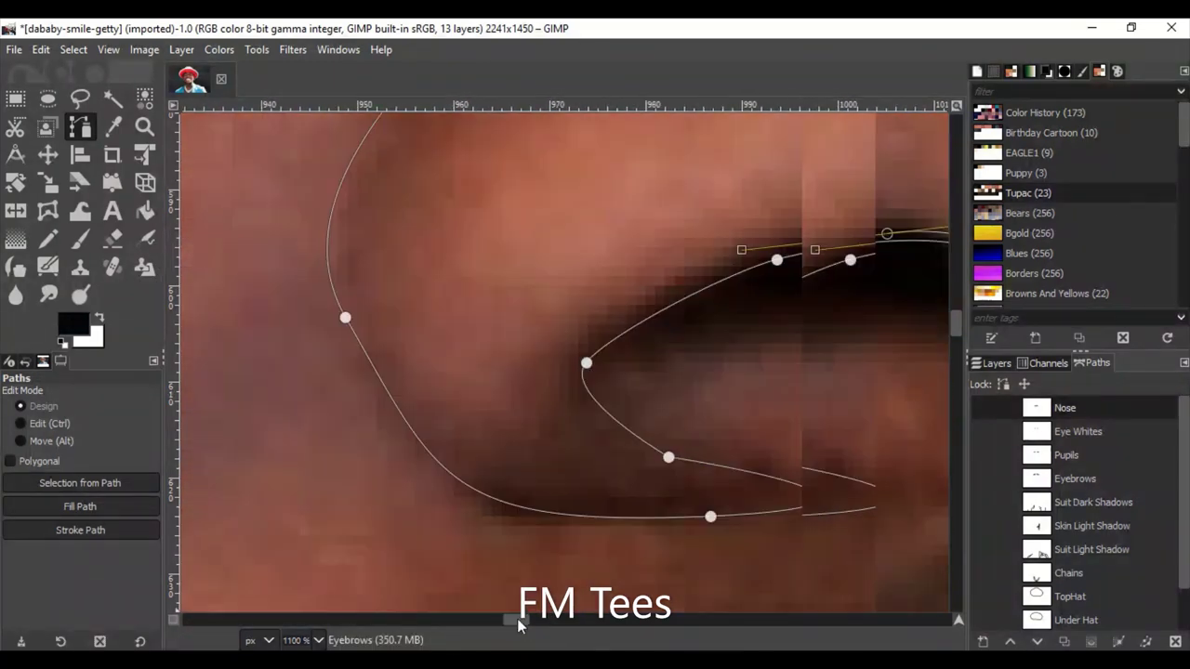
pyautogui.click(464, 363)
pyautogui.click(489, 430)
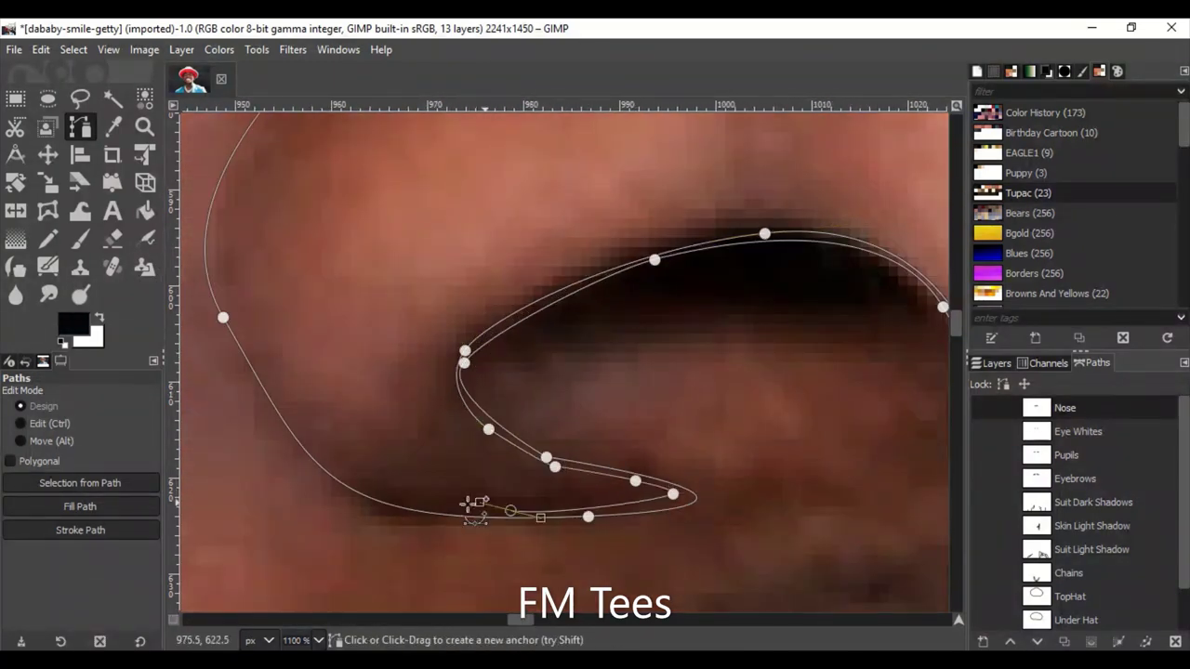
pyautogui.click(243, 152)
pyautogui.scroll(5, 497, 285)
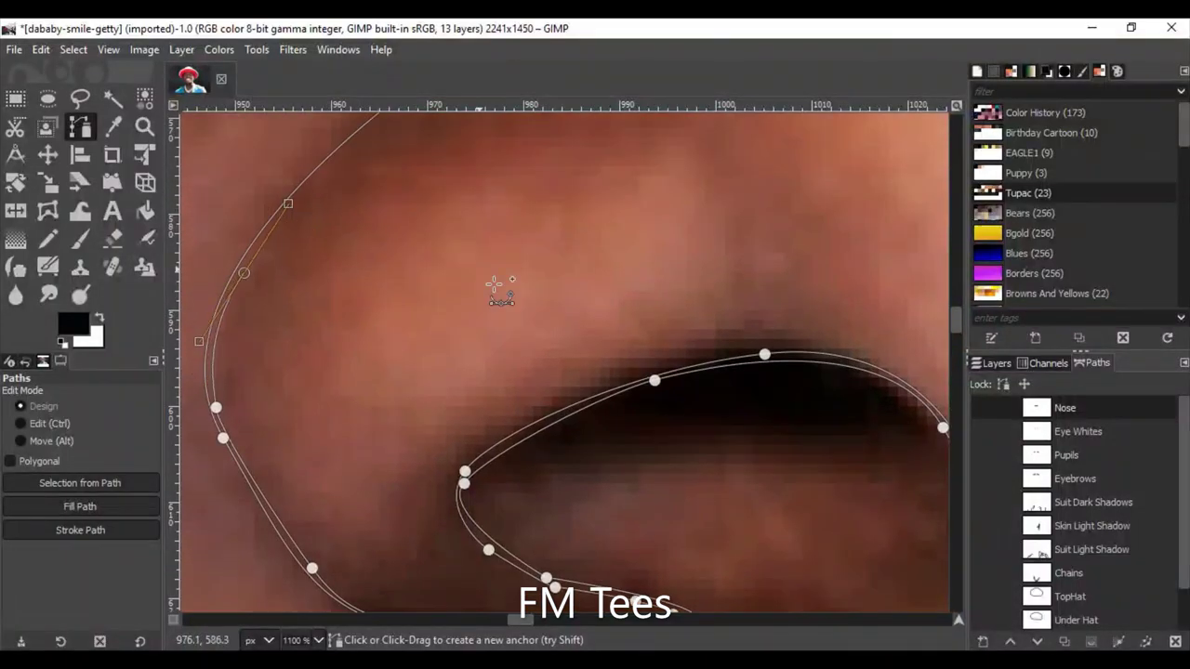
pyautogui.click(339, 409)
pyautogui.click(434, 333)
pyautogui.scroll(-10, 560, 429)
pyautogui.scroll(1, 568, 353)
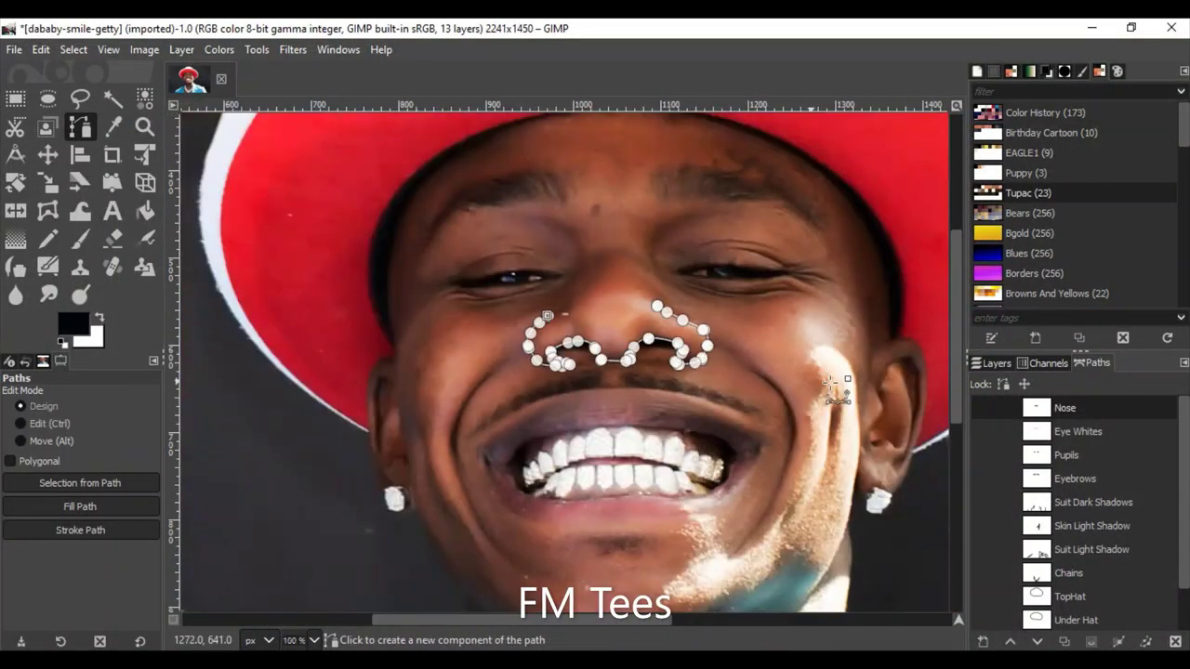
pyautogui.scroll(1, 569, 297)
pyautogui.scroll(1, 572, 276)
# Create a new Mouth path and outline the outer lips around both corners.
pyautogui.click(983, 644)
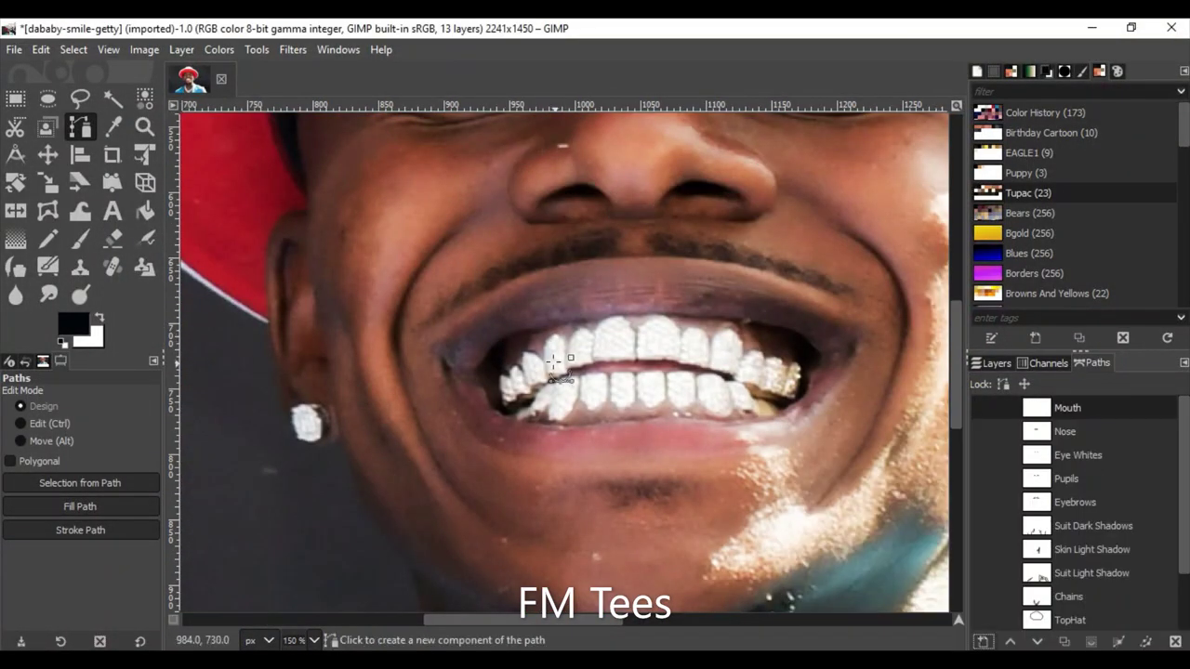
pyautogui.click(440, 342)
pyautogui.moveTo(548, 268); pyautogui.dragTo(612, 256)
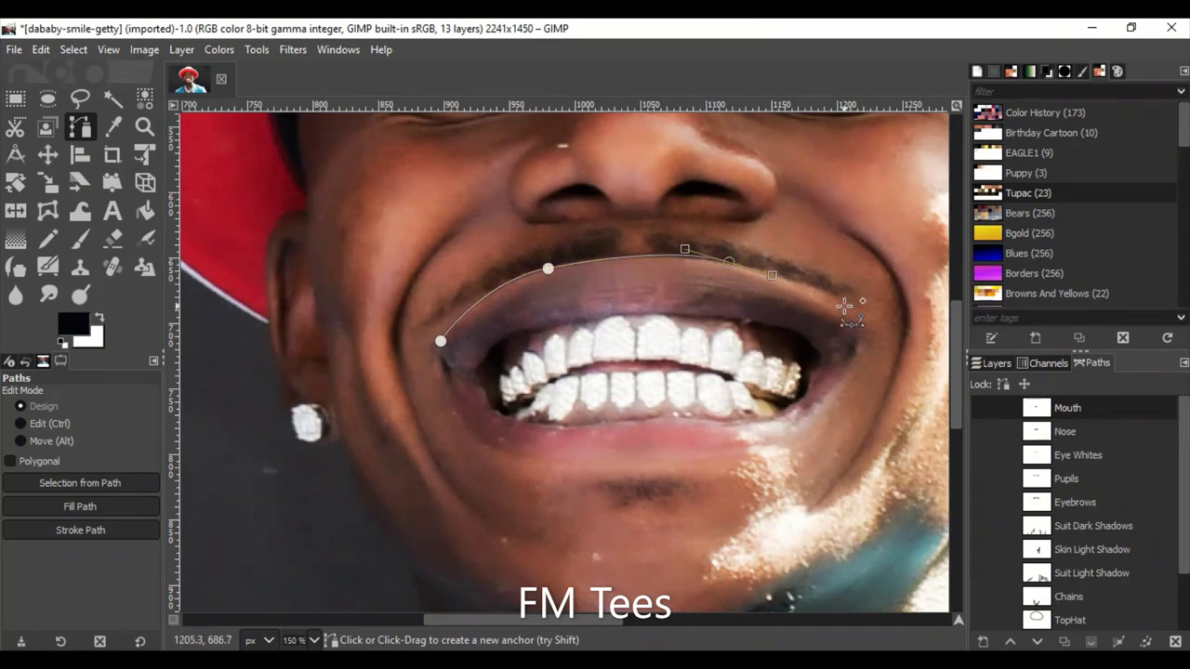
pyautogui.moveTo(788, 437); pyautogui.dragTo(793, 443)
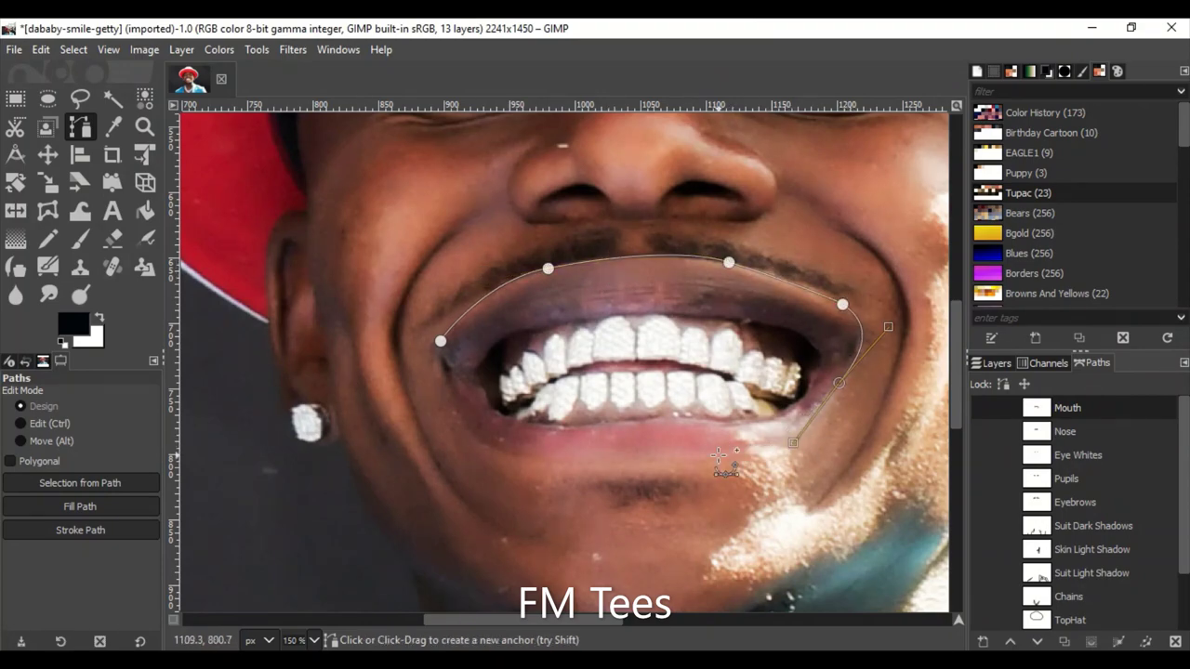
pyautogui.keyDown('ctrl'); pyautogui.click(441, 341); pyautogui.keyUp('ctrl')
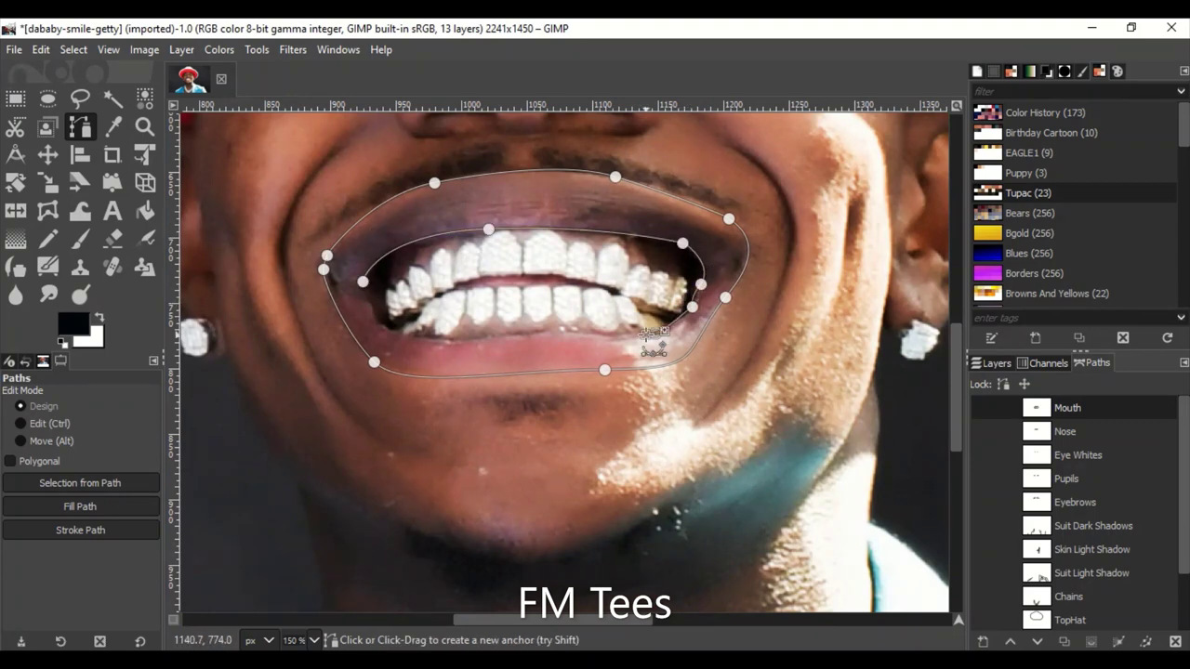
# Add two lower inner lip anchors and close the inner mouth opening.
pyautogui.click(504, 337)
pyautogui.click(392, 333)
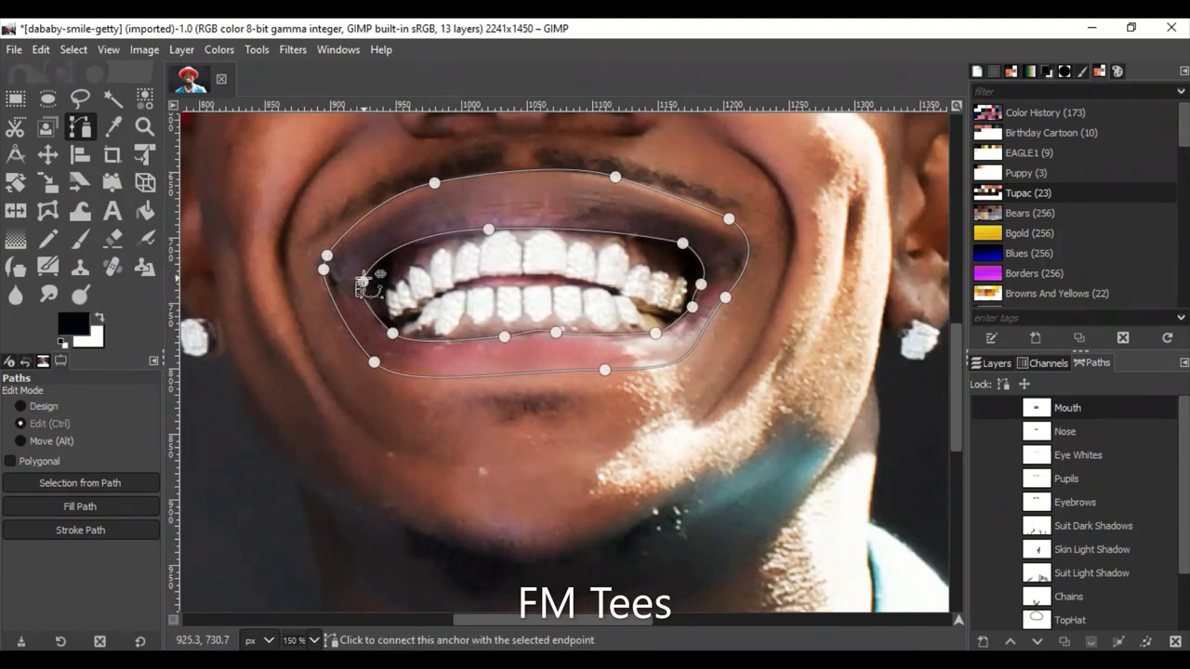
pyautogui.keyDown('ctrl'); pyautogui.click(363, 282); pyautogui.keyUp('ctrl')
pyautogui.scroll(-5, 682, 321)
pyautogui.scroll(4, 682, 321)
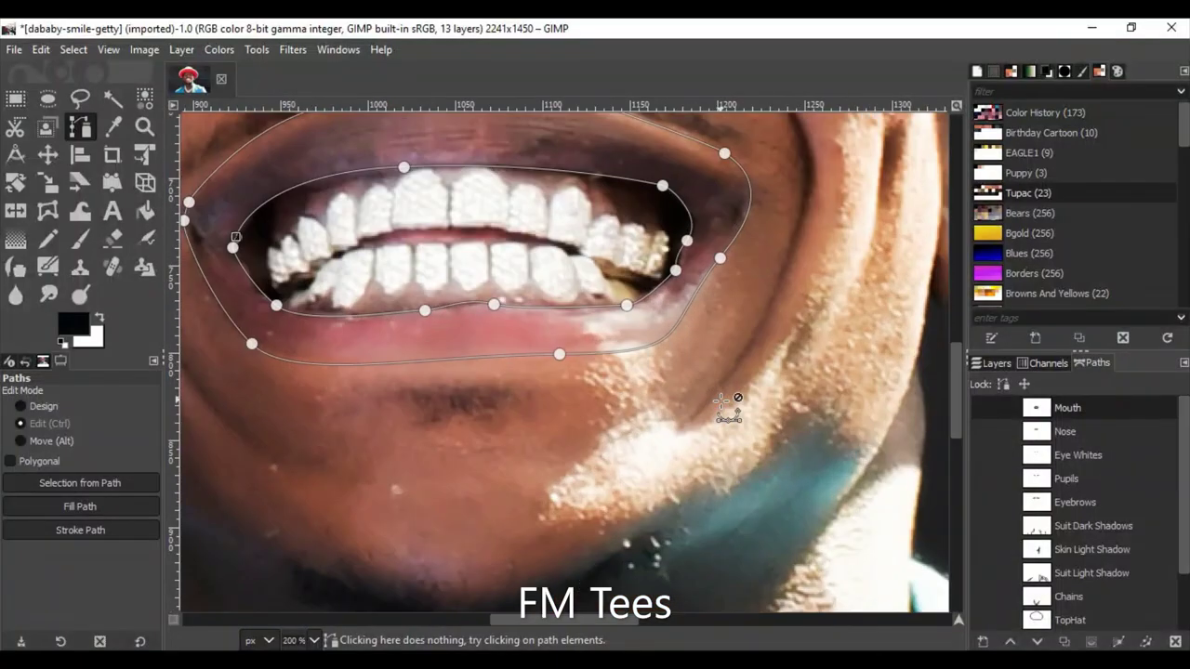
pyautogui.scroll(2, 883, 275)
# Create a path named Grill and anchor it from the mouth corner across the back teeth.
pyautogui.click(982, 642)
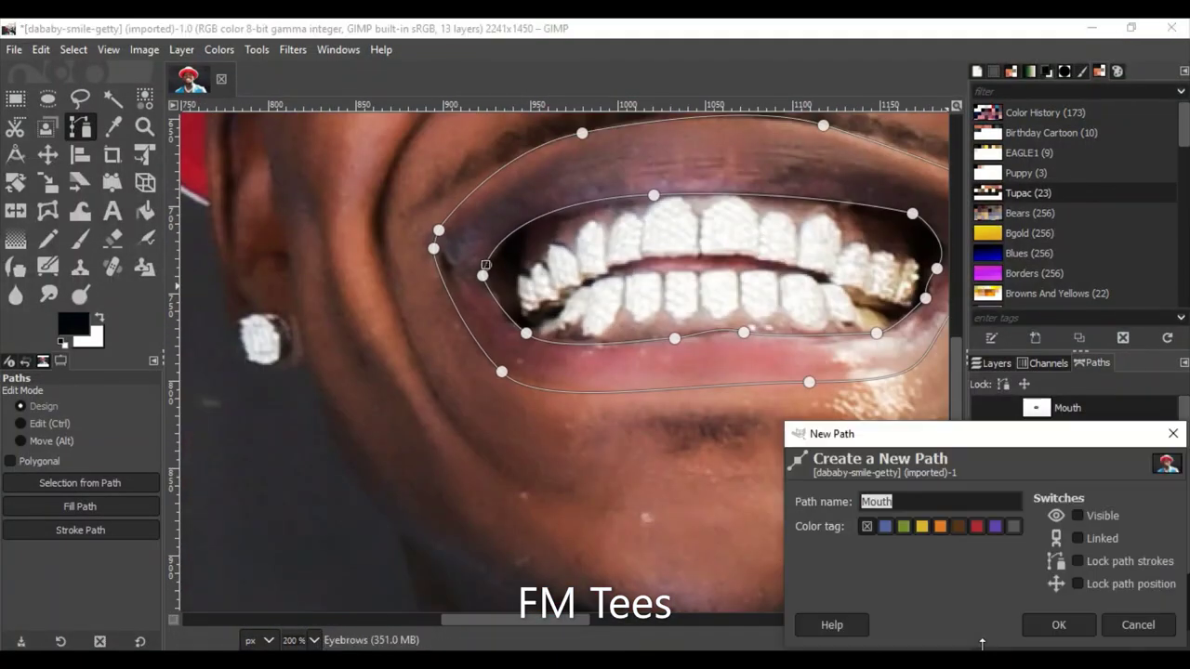
pyautogui.write('Grill')
pyautogui.press('Return')
pyautogui.scroll(1, 507, 270)
pyautogui.scroll(1, 507, 269)
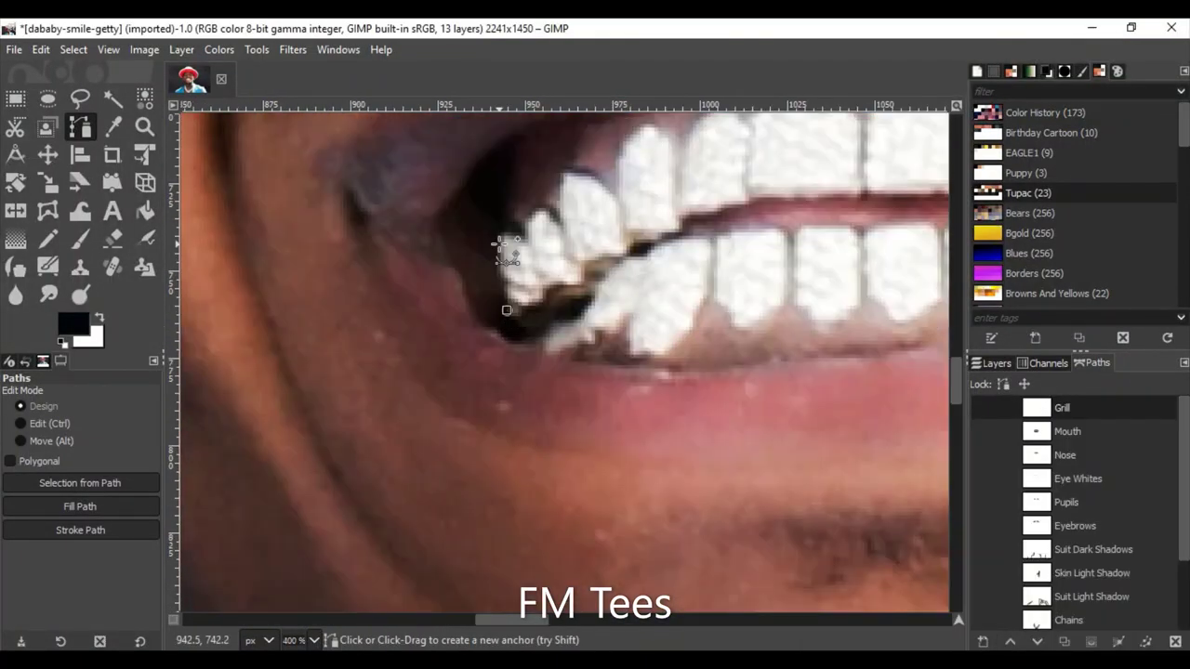
pyautogui.click(507, 309)
pyautogui.click(498, 234)
pyautogui.click(613, 191)
# Trace the upper teeth outline with curved anchors that follow each tooth edge.
pyautogui.scroll(3, 615, 191)
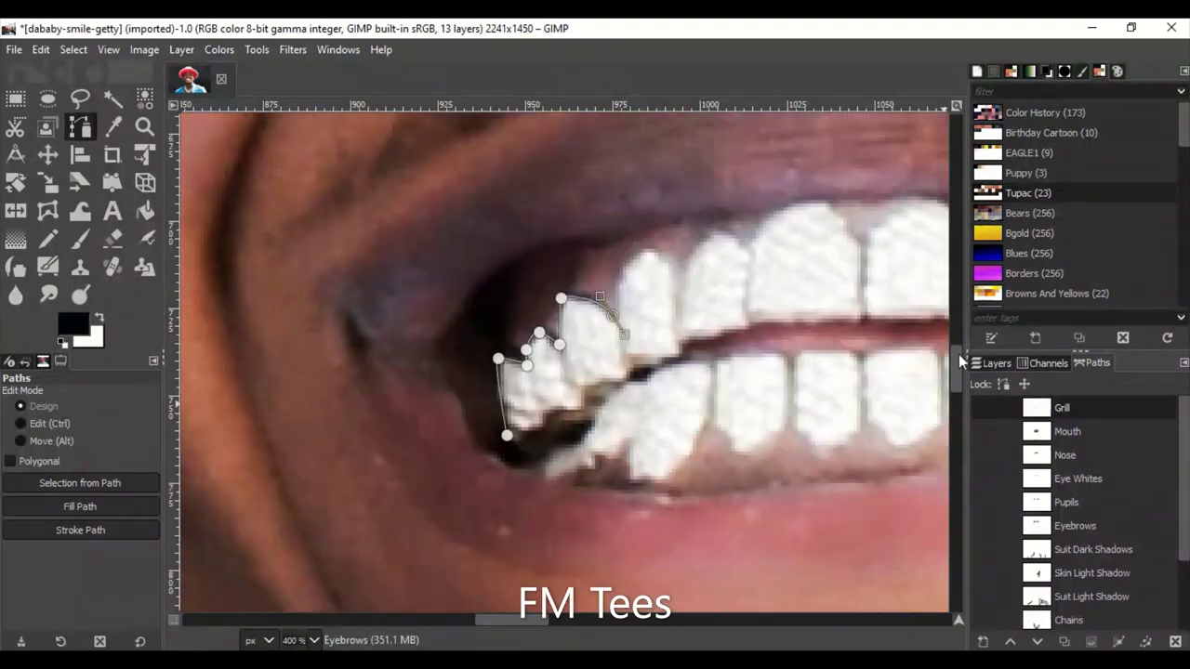
pyautogui.scroll(2, 651, 321)
pyautogui.click(676, 358)
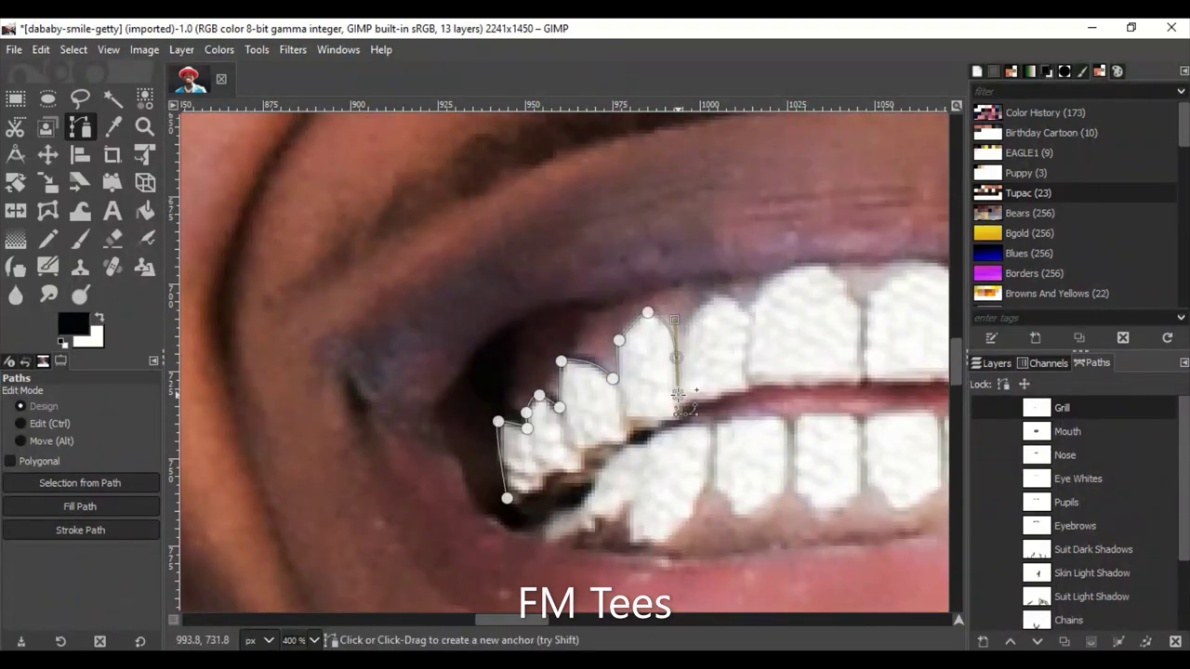
pyautogui.scroll(3, 675, 363)
pyautogui.moveTo(671, 365); pyautogui.dragTo(667, 404)
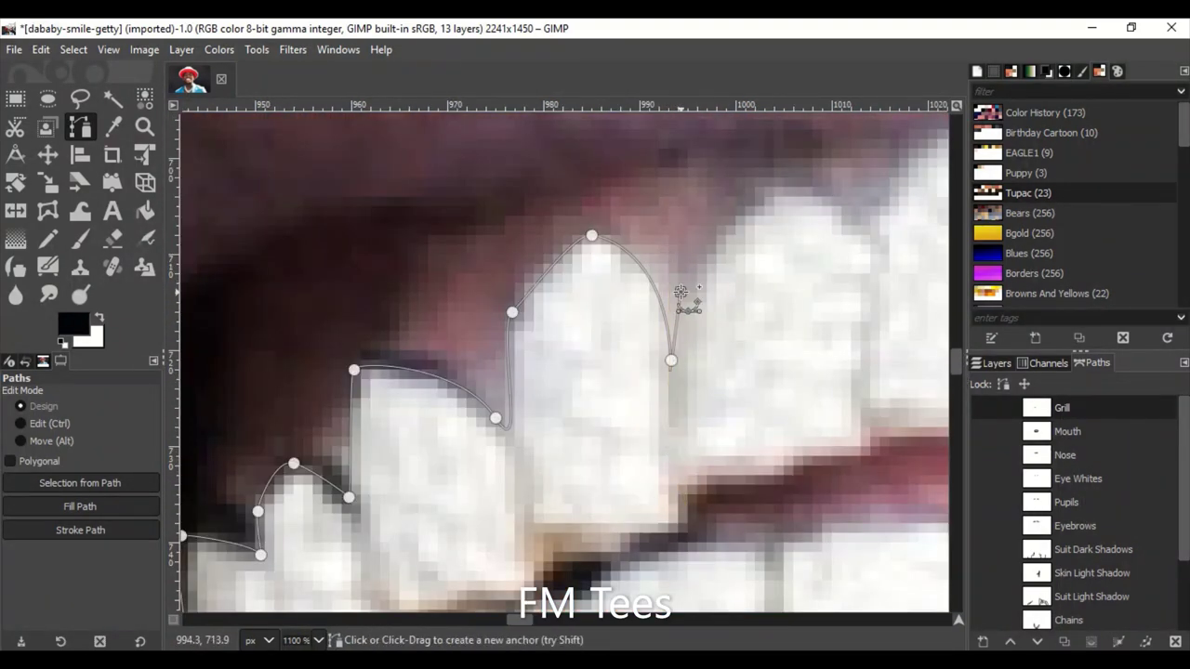
pyautogui.scroll(2, 900, 165)
pyautogui.hscroll(5, 900, 165)
pyautogui.moveTo(693, 330); pyautogui.dragTo(797, 531)
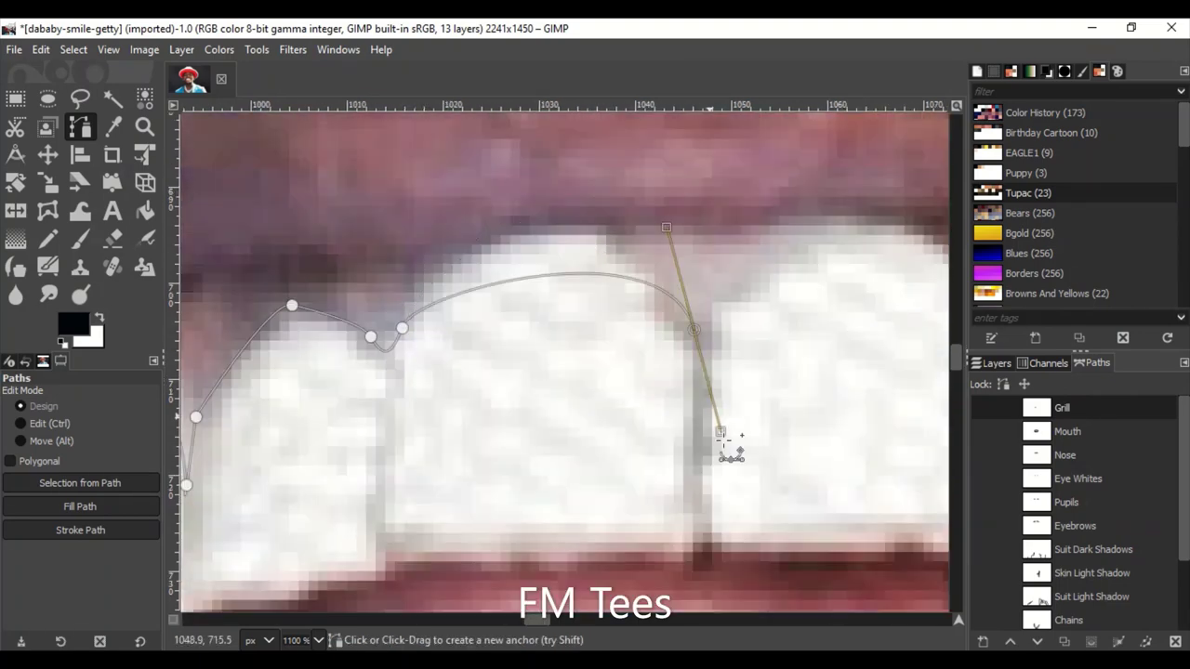
pyautogui.hscroll(5, 564, 205)
pyautogui.moveTo(638, 332); pyautogui.dragTo(784, 617)
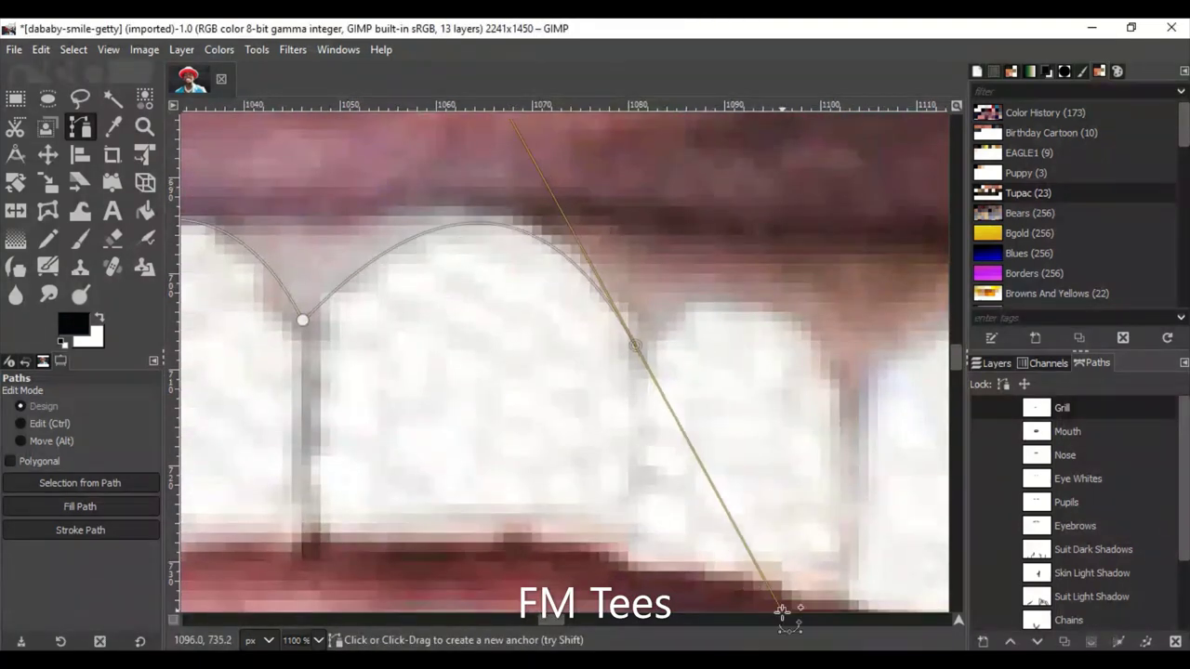
# Continue the Grill outline around the remaining upper teeth to the far back tooth.
pyautogui.scroll(-1, 784, 617)
pyautogui.moveTo(850, 370); pyautogui.dragTo(939, 563)
pyautogui.scroll(-2, 818, 502)
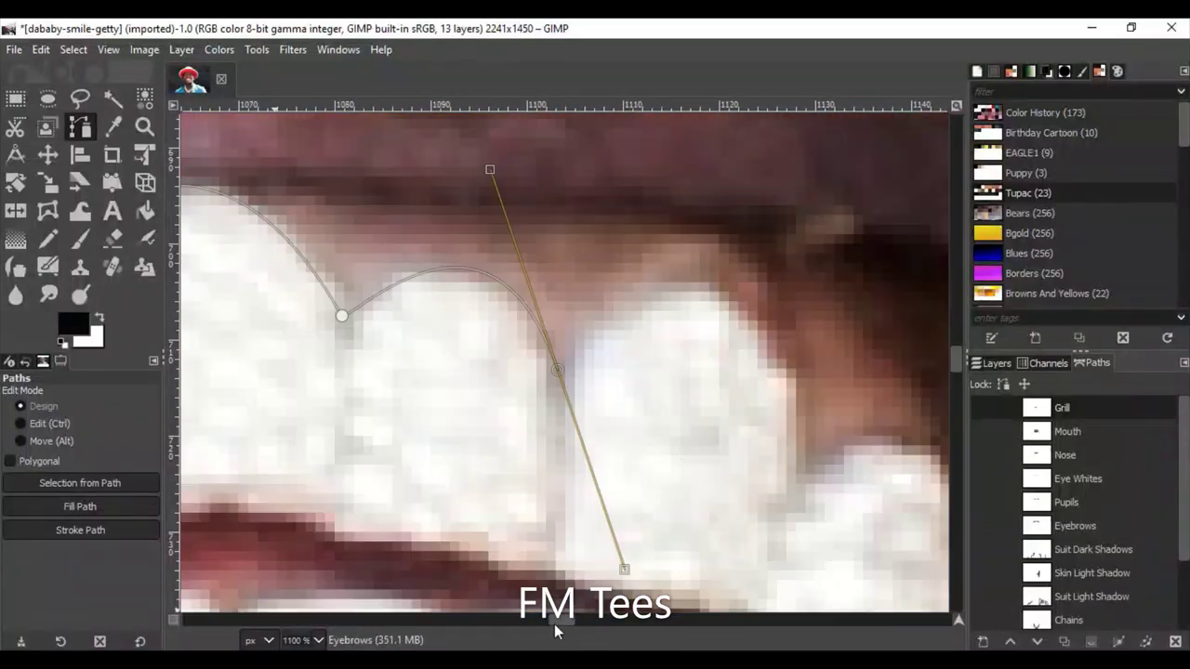
pyautogui.scroll(-1, 818, 502)
pyautogui.scroll(2, 818, 502)
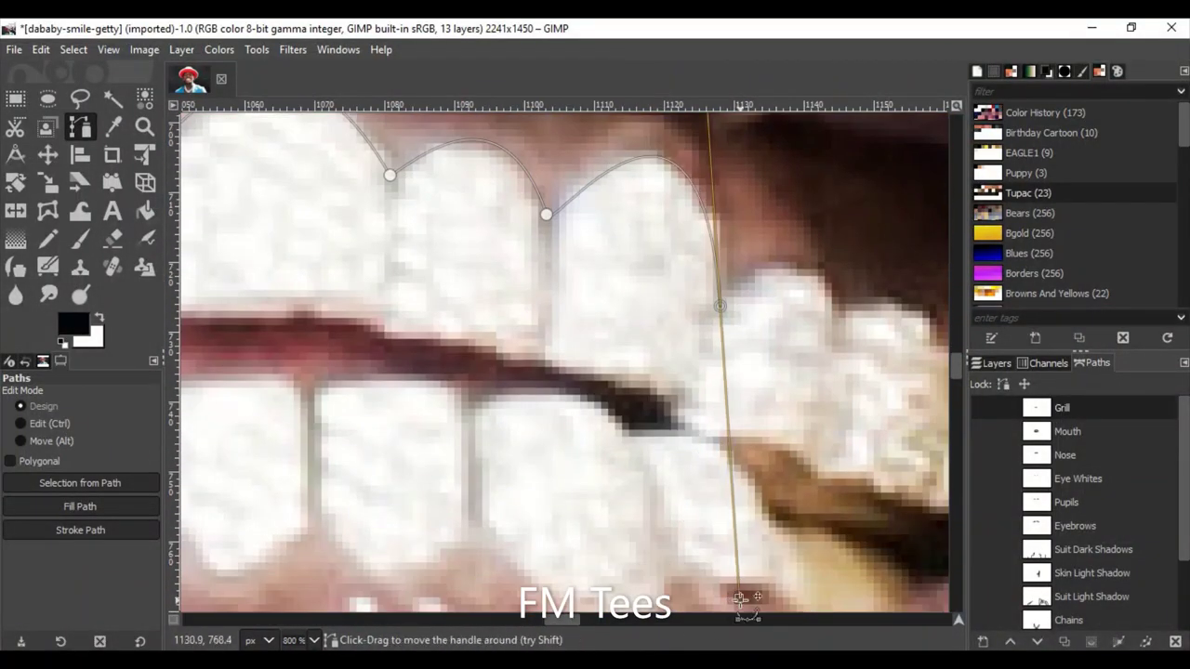
pyautogui.moveTo(744, 595); pyautogui.dragTo(862, 463)
pyautogui.hscroll(3, 862, 463)
pyautogui.moveTo(695, 372); pyautogui.dragTo(729, 509)
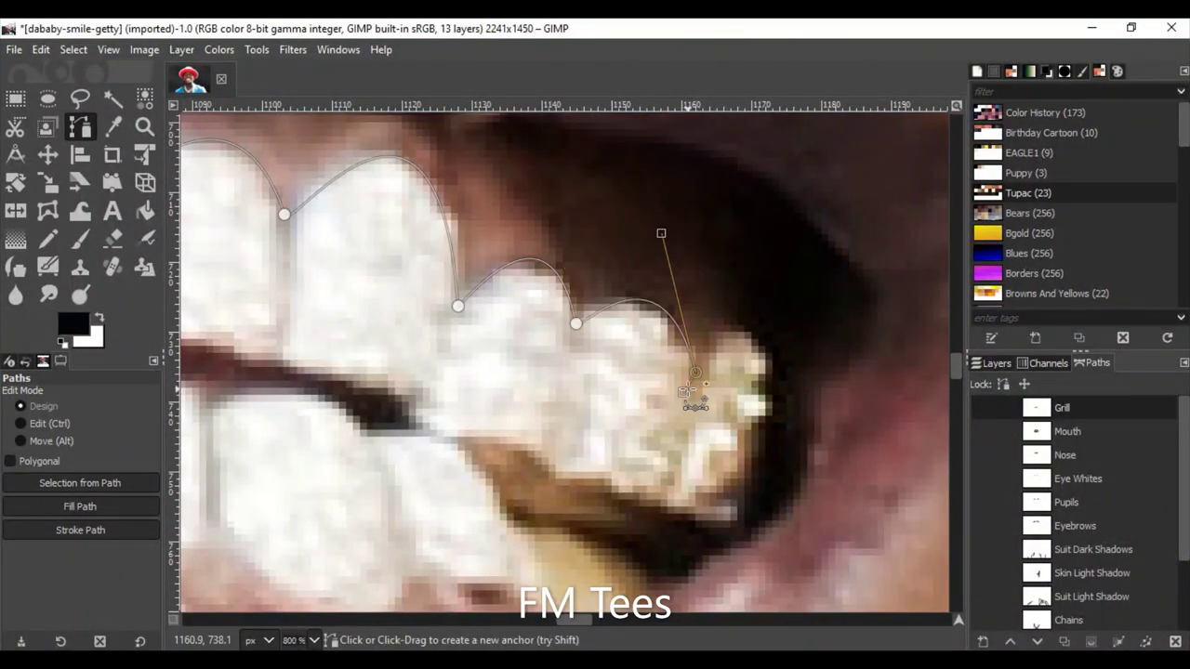
pyautogui.moveTo(769, 403); pyautogui.dragTo(770, 569)
pyautogui.click(733, 524)
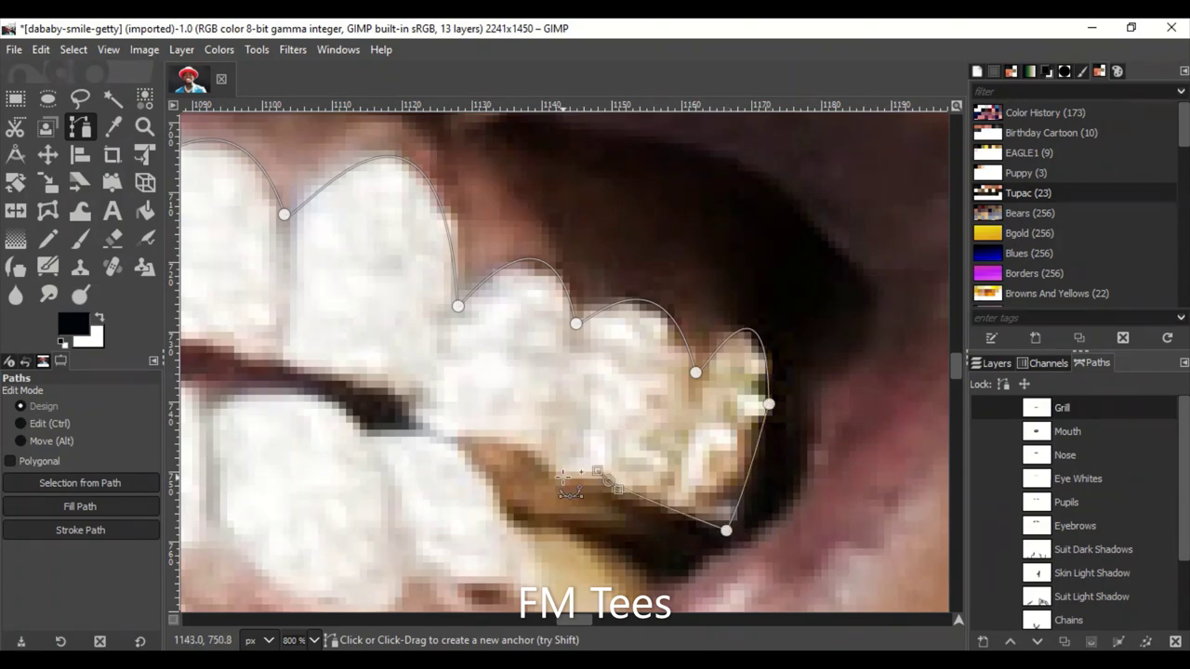
# Run the Grill outline back along the bite line between the upper and lower teeth.
pyautogui.hscroll(-5, 410, 405)
pyautogui.moveTo(438, 325); pyautogui.dragTo(371, 358)
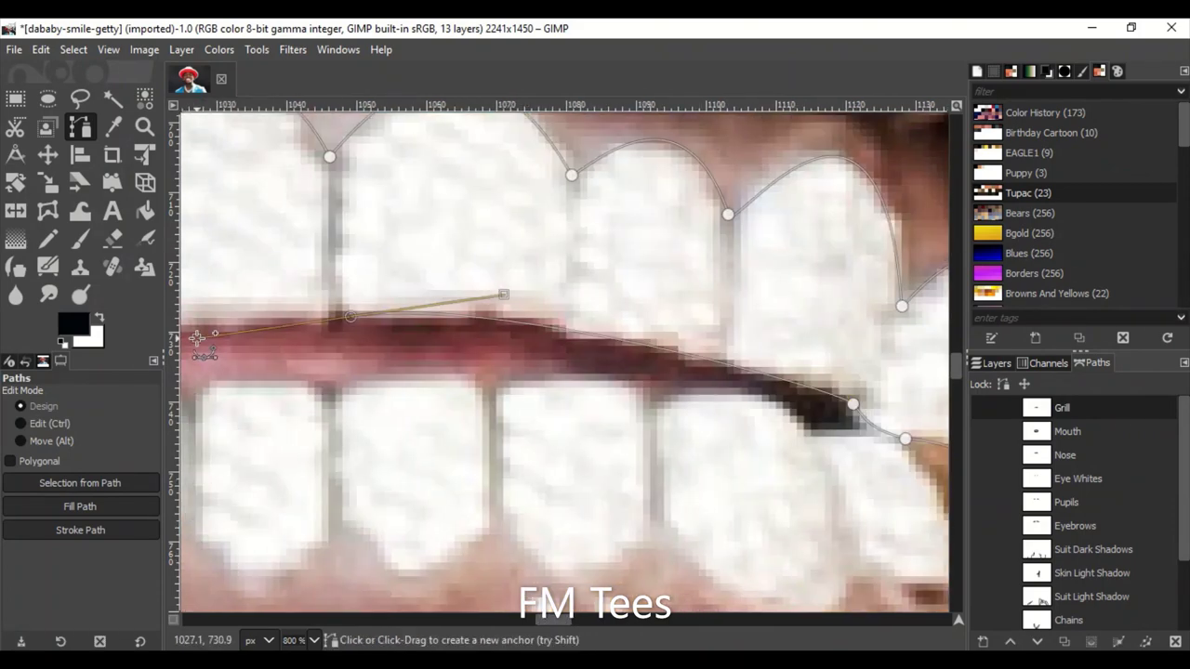
pyautogui.hscroll(-2, 545, 595)
pyautogui.moveTo(293, 368)
pyautogui.mouseDown()
pyautogui.moveTo(240, 432)
pyautogui.moveTo(185, 431)
pyautogui.mouseUp()
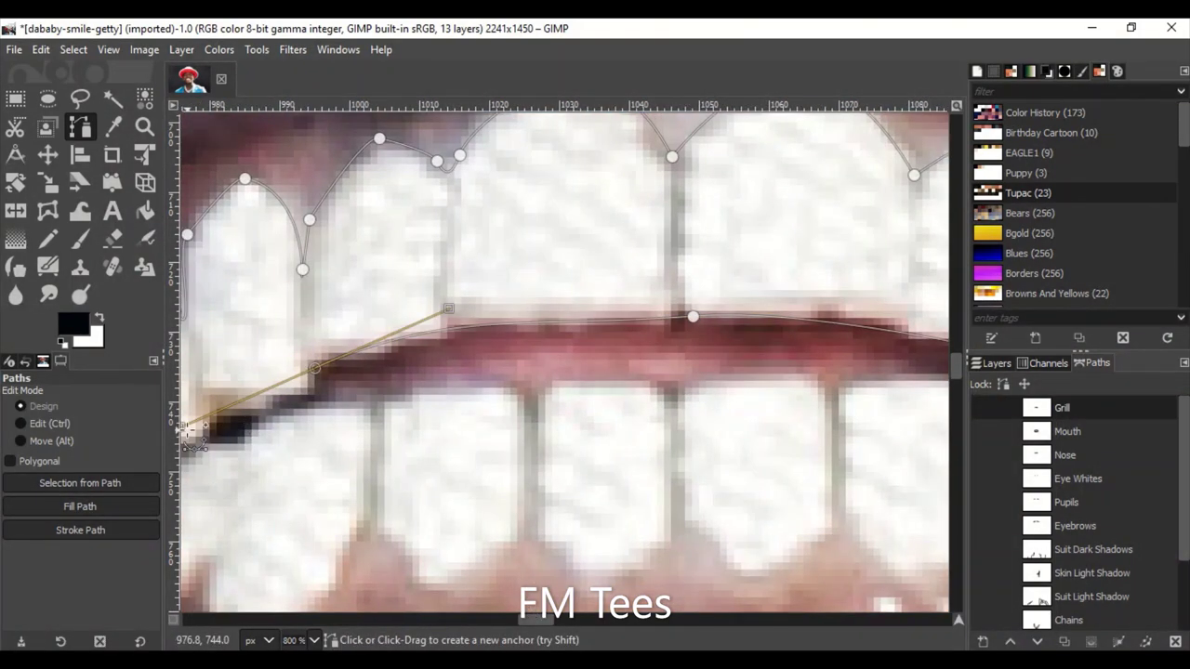
pyautogui.hscroll(-5, 184, 431)
pyautogui.click(609, 388)
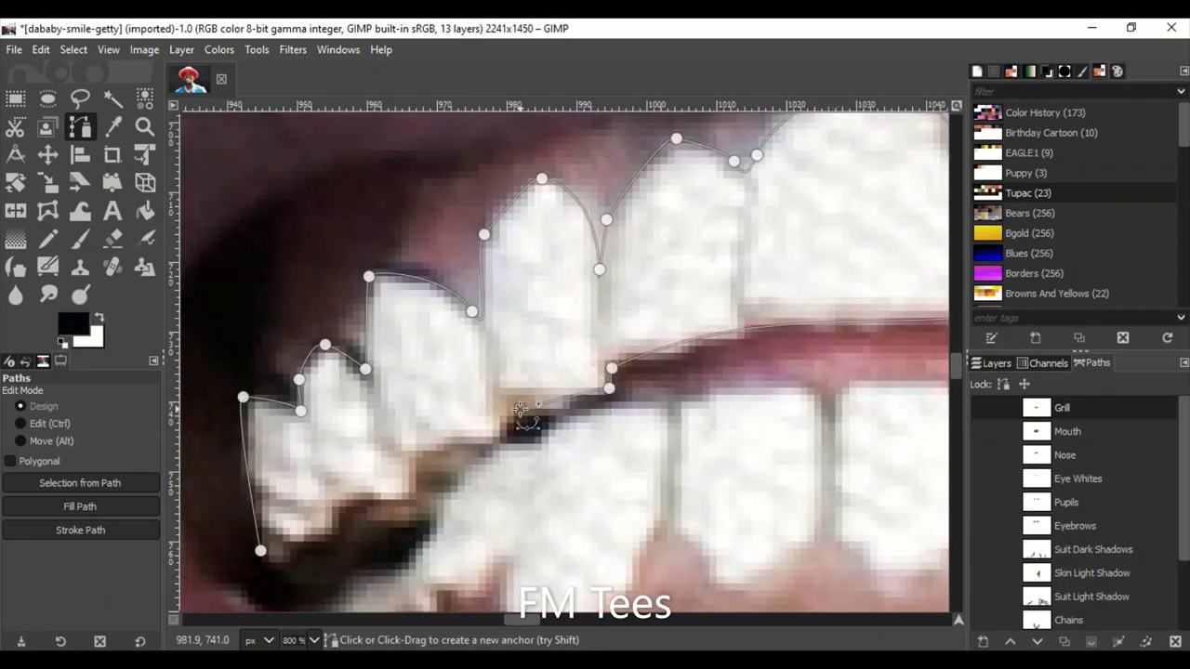
pyautogui.scroll(-2, 293, 567)
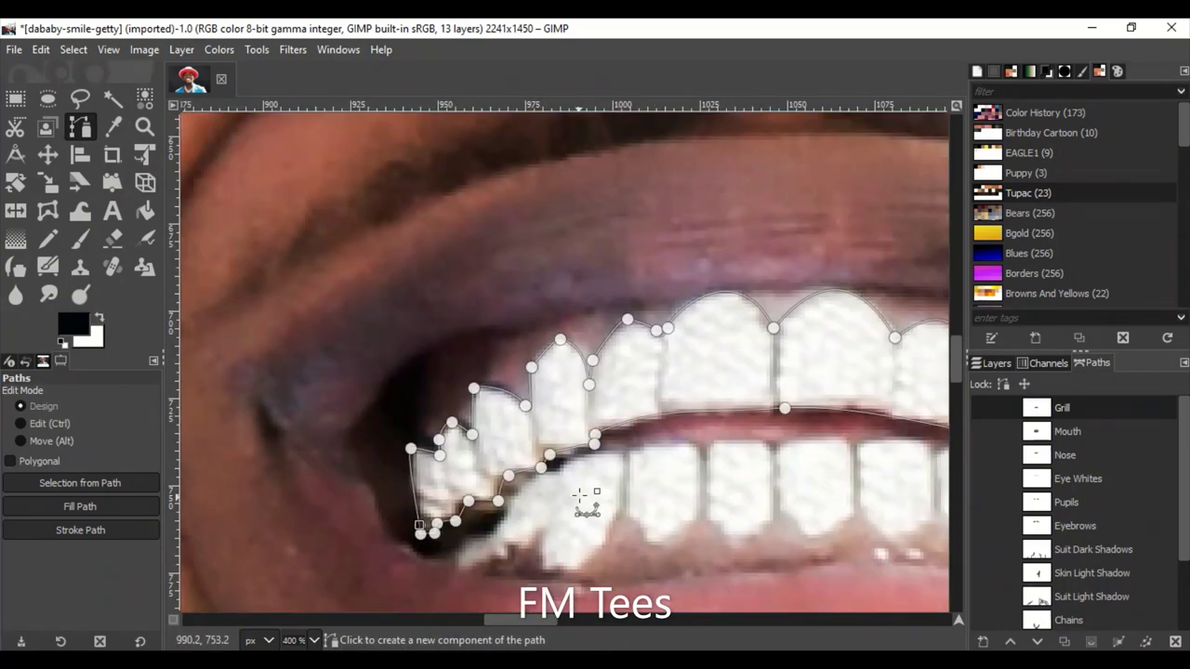
pyautogui.scroll(-5, 585, 499)
pyautogui.scroll(3, 467, 266)
pyautogui.scroll(4, 525, 249)
# Trace the top edge of the lower teeth with curved anchors.
pyautogui.click(526, 498)
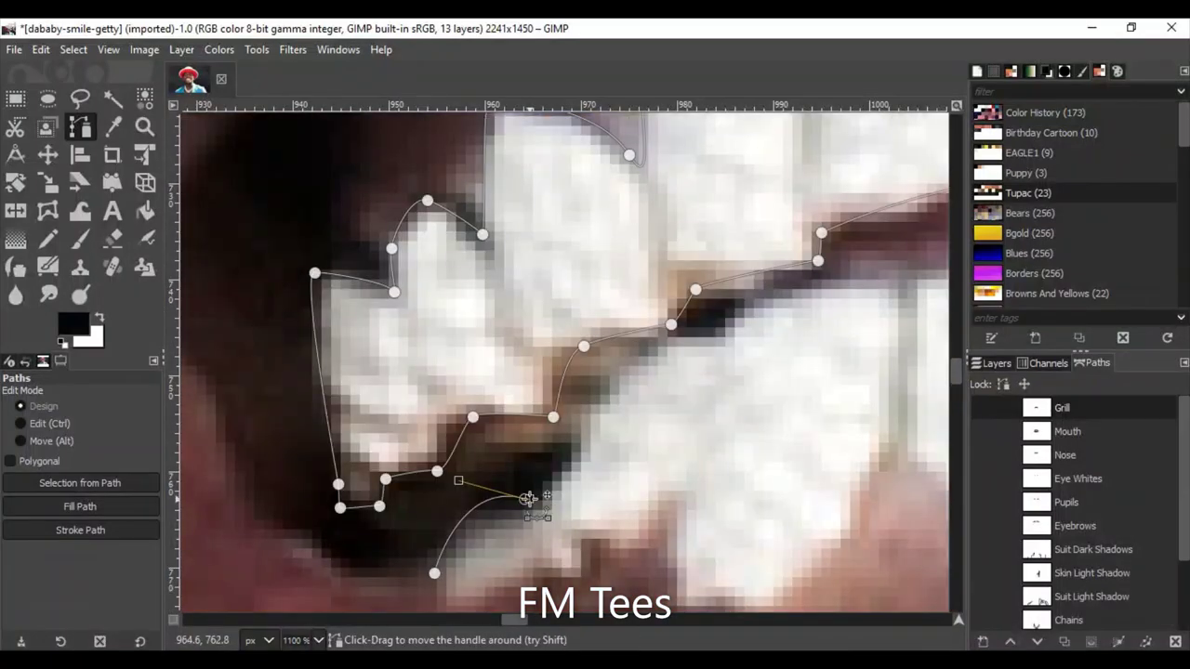
pyautogui.hscroll(1, 526, 497)
pyautogui.click(632, 345)
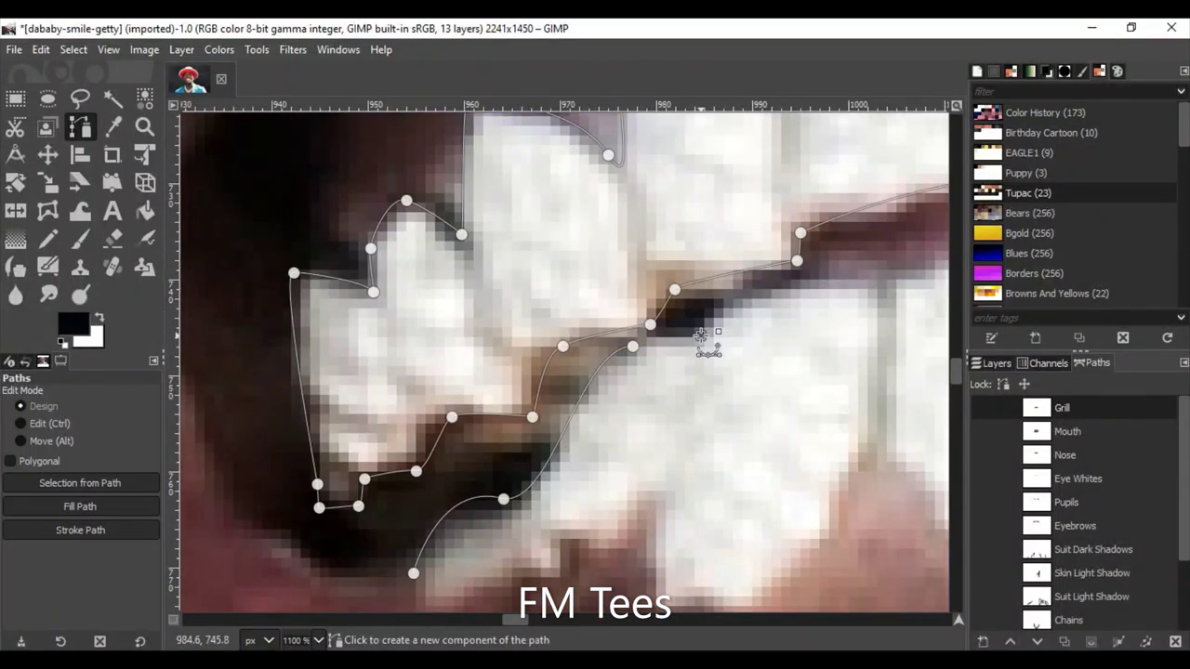
pyautogui.hscroll(4, 539, 279)
pyautogui.moveTo(541, 277); pyautogui.dragTo(569, 304)
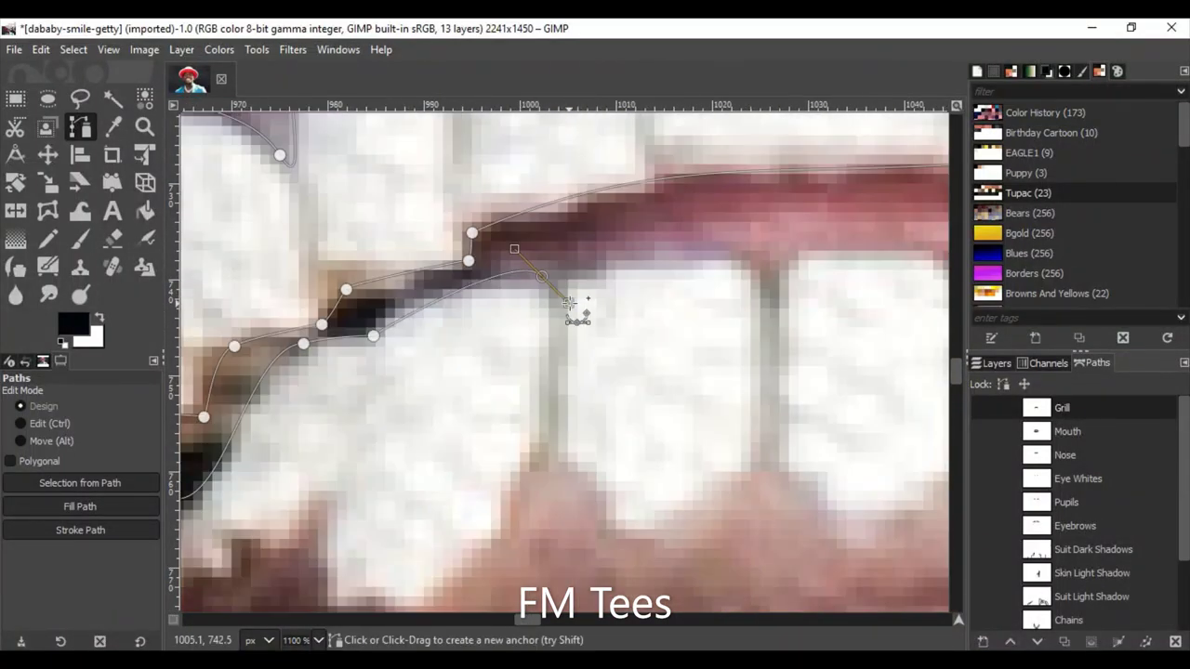
pyautogui.moveTo(763, 288); pyautogui.dragTo(881, 359)
pyautogui.hscroll(4, 562, 358)
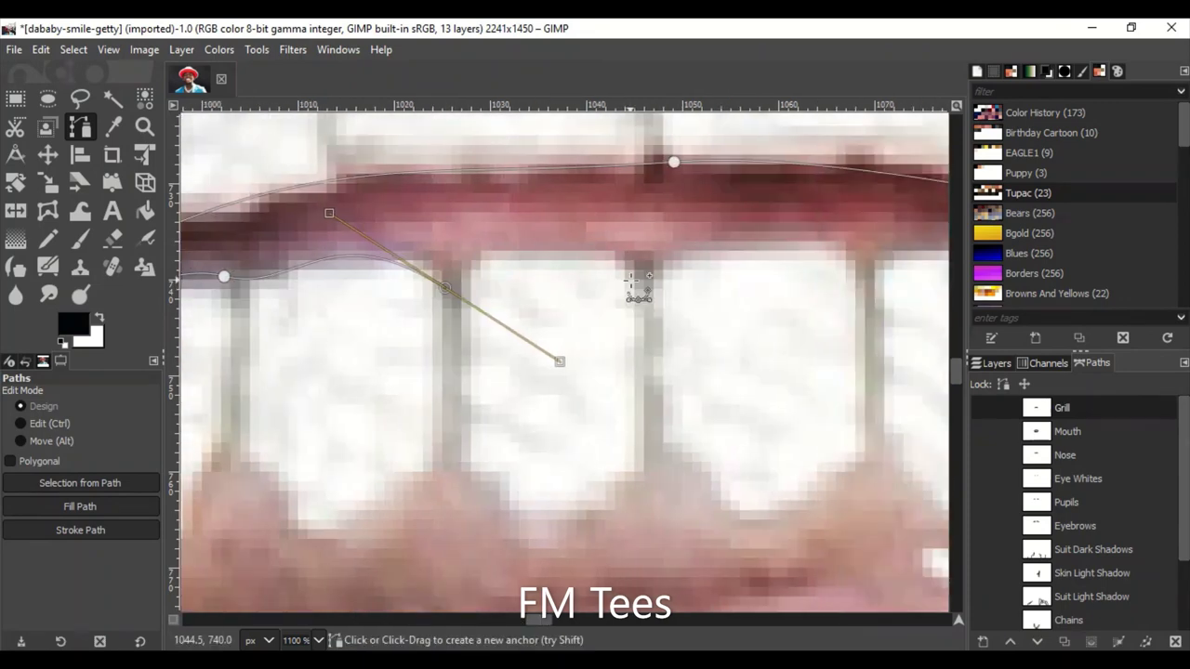
pyautogui.moveTo(640, 281); pyautogui.dragTo(724, 363)
# Curve the Grill outline under the lower teeth, then zoom back out to 300%.
pyautogui.keyDown('ctrl'); pyautogui.scroll(3, 790, 451); pyautogui.keyUp('ctrl')
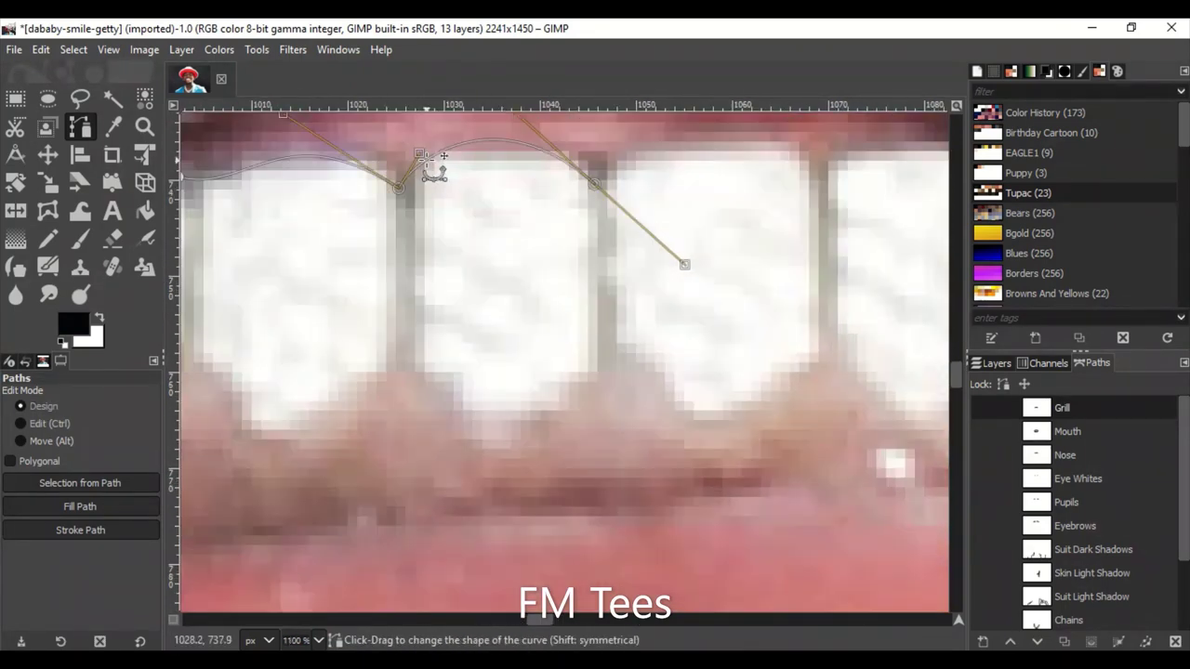
pyautogui.scroll(3, 521, 233)
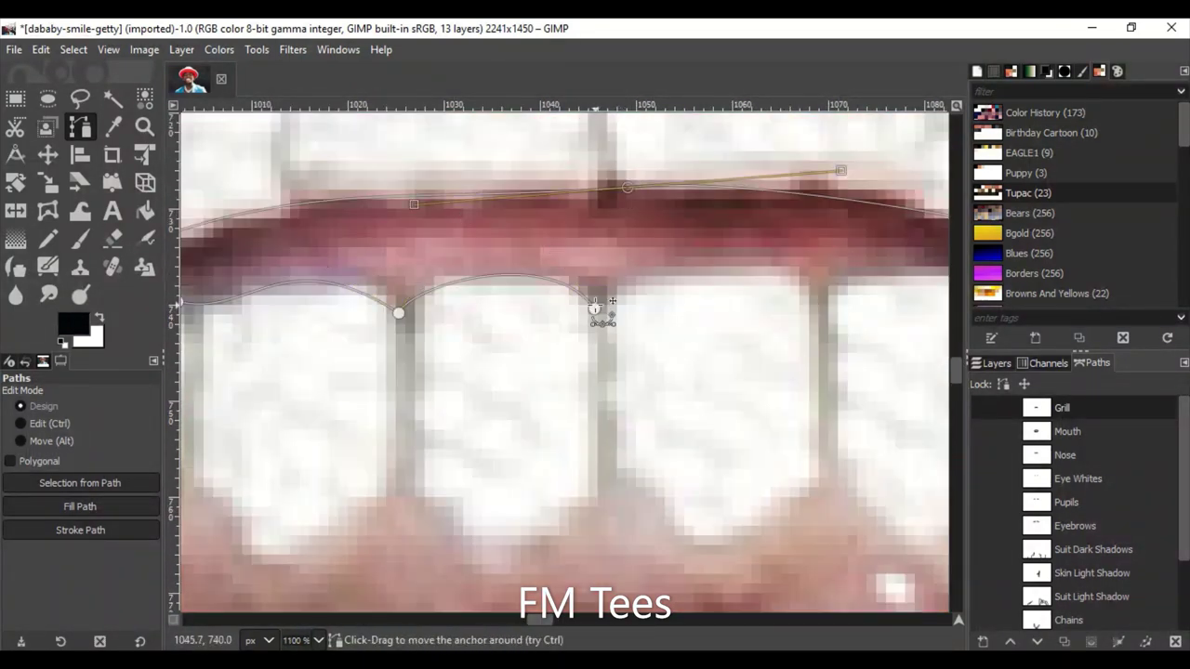
pyautogui.hscroll(10, 707, 289)
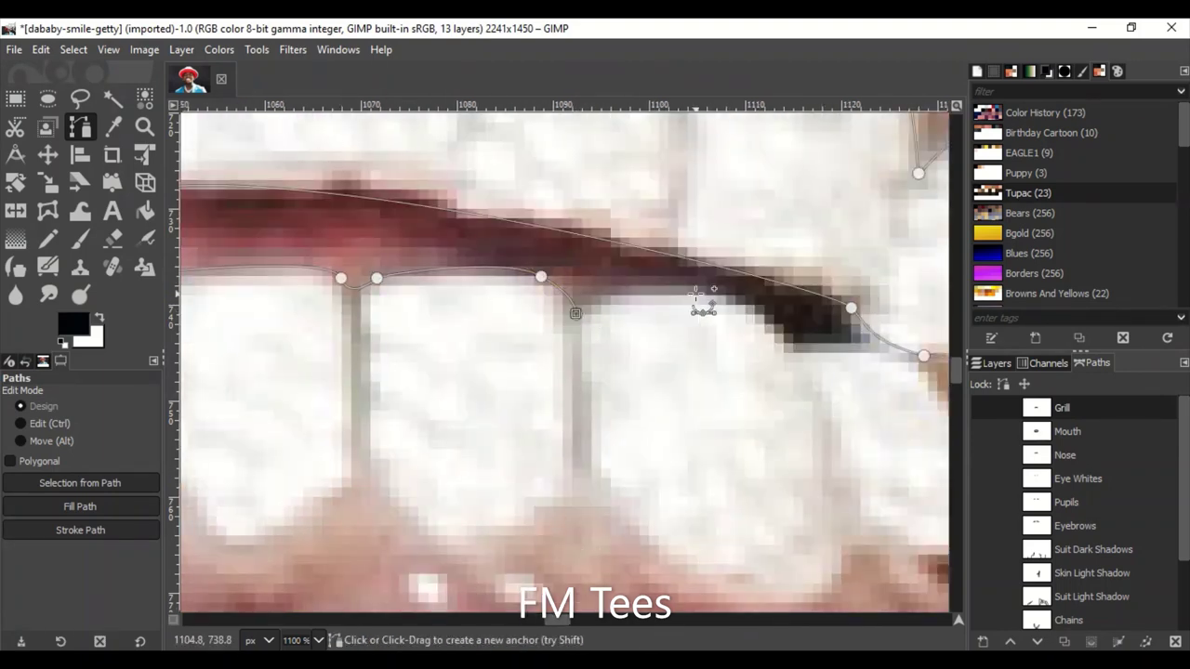
pyautogui.hscroll(6, 744, 493)
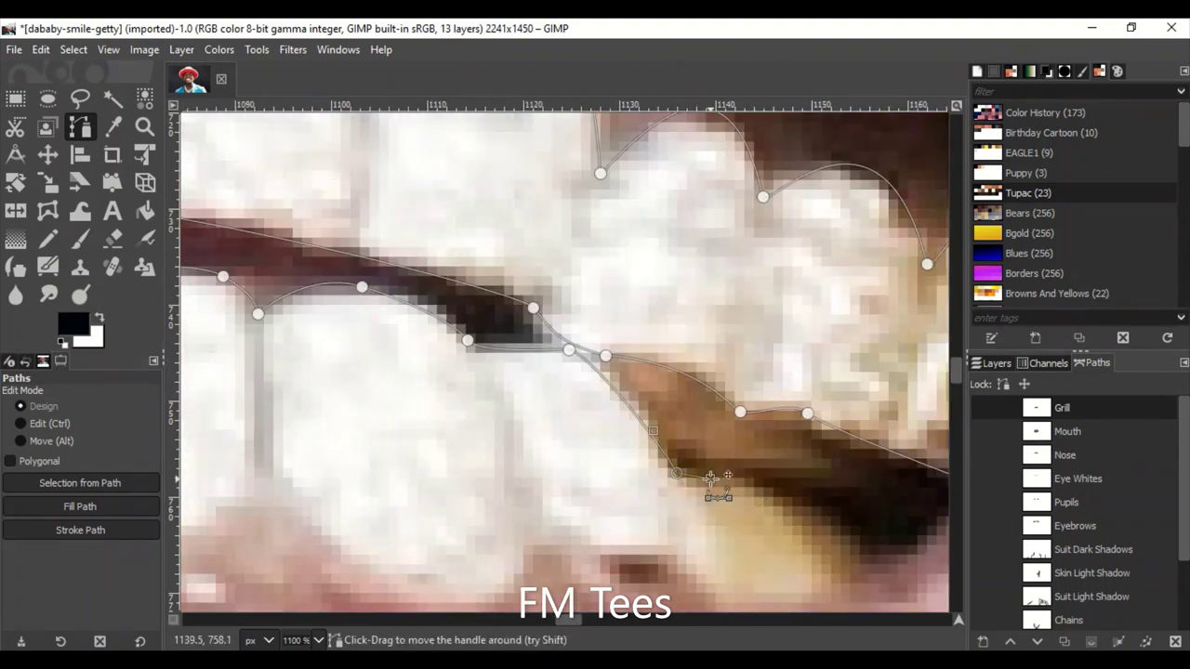
pyautogui.scroll(-3, 710, 479)
pyautogui.scroll(-2, 651, 488)
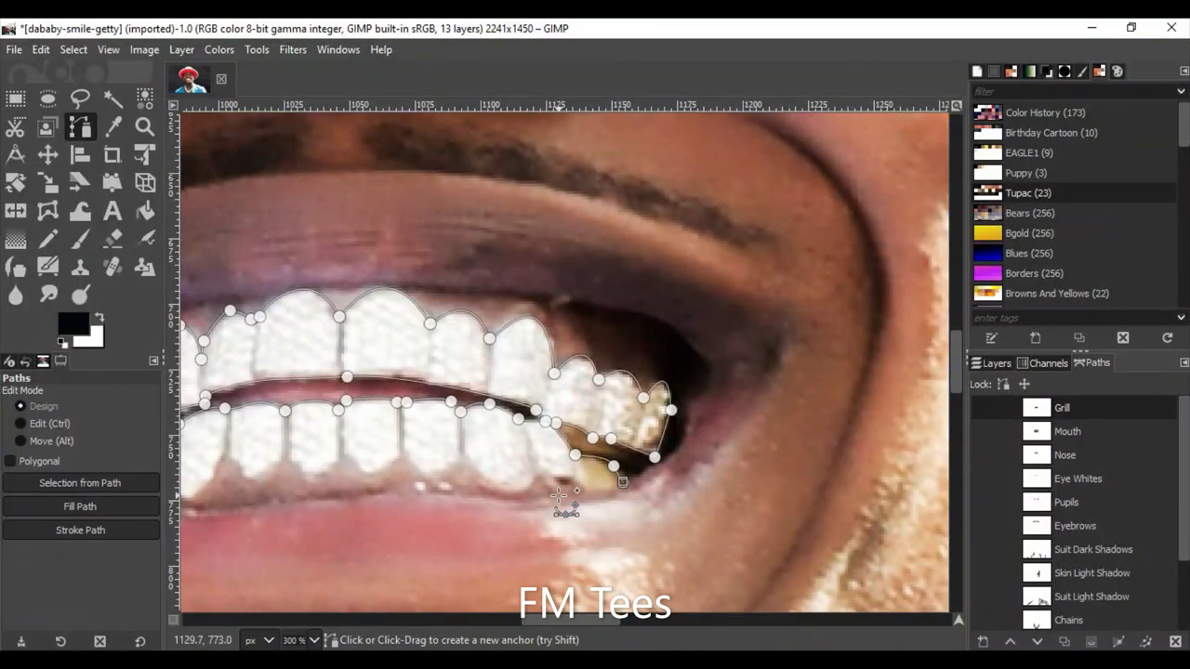
pyautogui.scroll(4, 560, 497)
pyautogui.hscroll(-7, 468, 606)
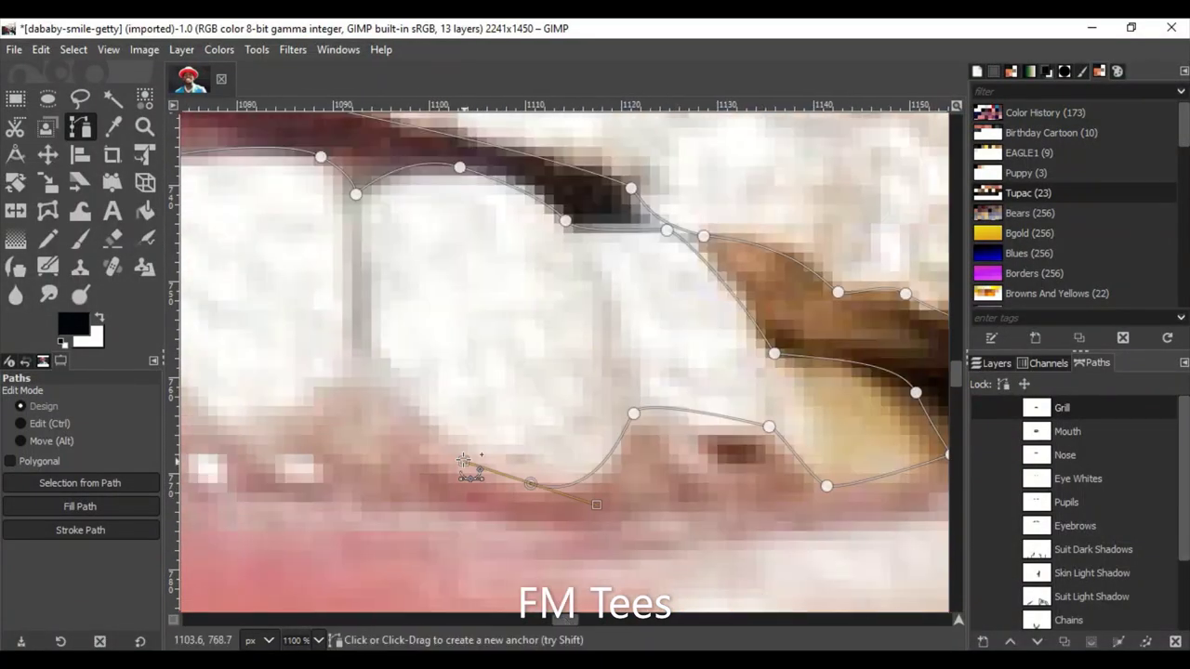
pyautogui.hscroll(-4, 601, 455)
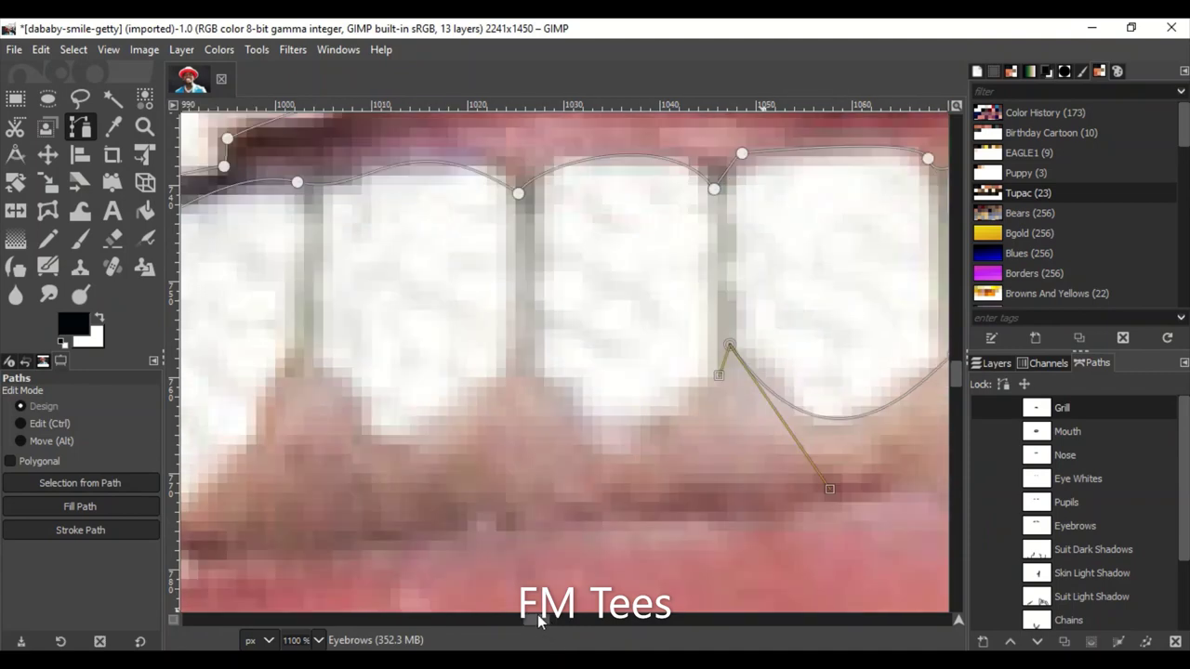
pyautogui.moveTo(527, 358); pyautogui.dragTo(450, 197)
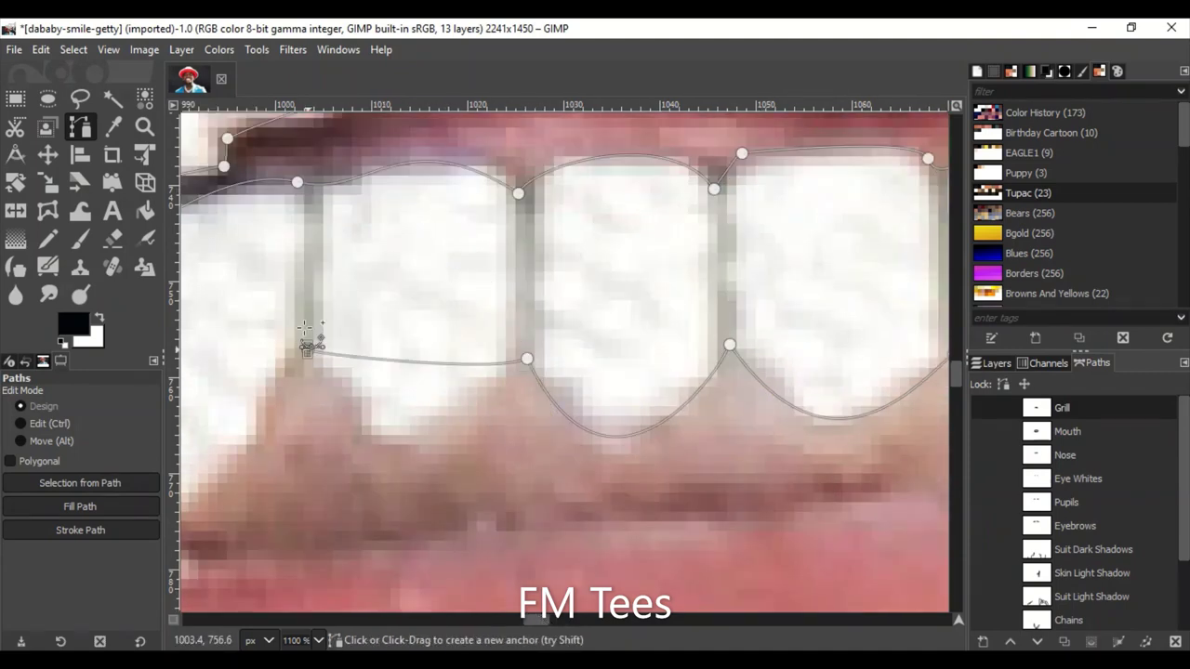
pyautogui.moveTo(307, 346)
pyautogui.mouseDown()
pyautogui.moveTo(398, 525)
pyautogui.moveTo(377, 423)
pyautogui.mouseUp()
pyautogui.hscroll(-3, 520, 605)
pyautogui.hscroll(-2, 521, 604)
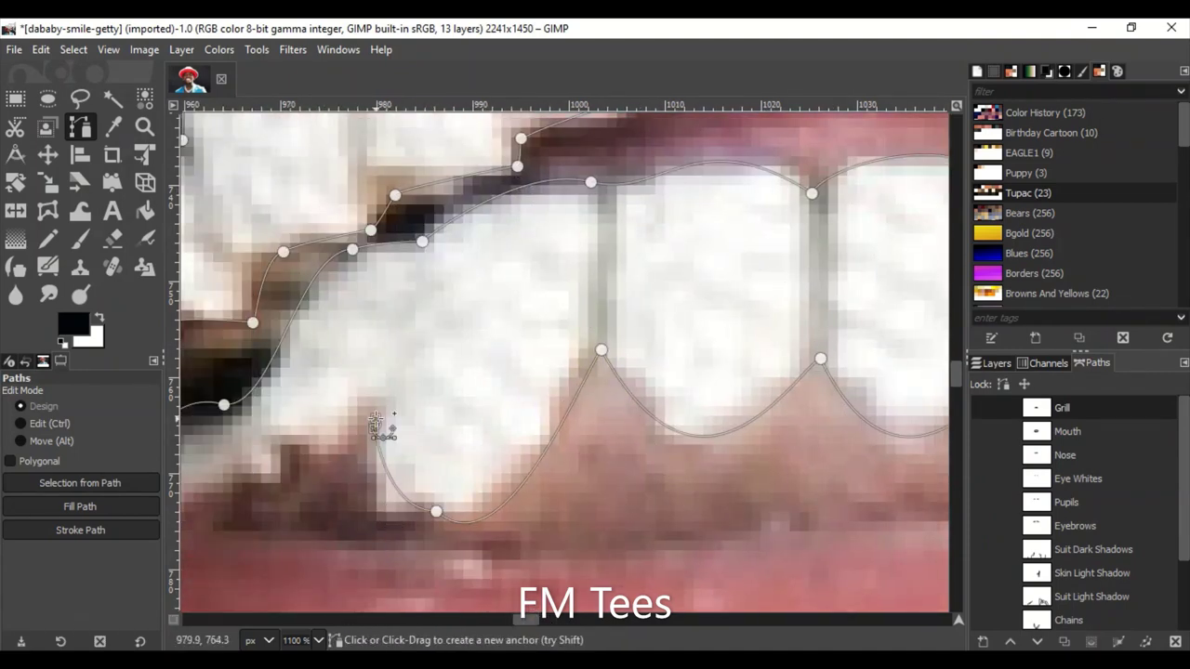
pyautogui.scroll(-2, 470, 493)
pyautogui.scroll(-2, 470, 493)
pyautogui.scroll(-1, 470, 493)
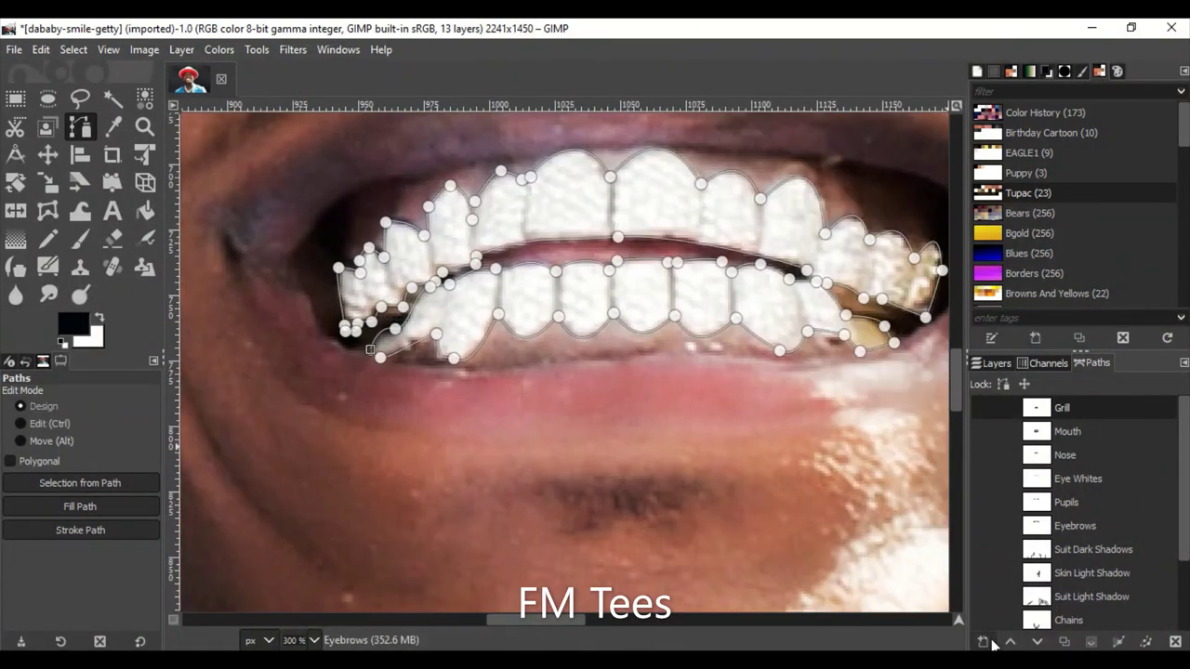
# Add an Eye Whites layer above the Pupils layer.
pyautogui.click(1083, 537)
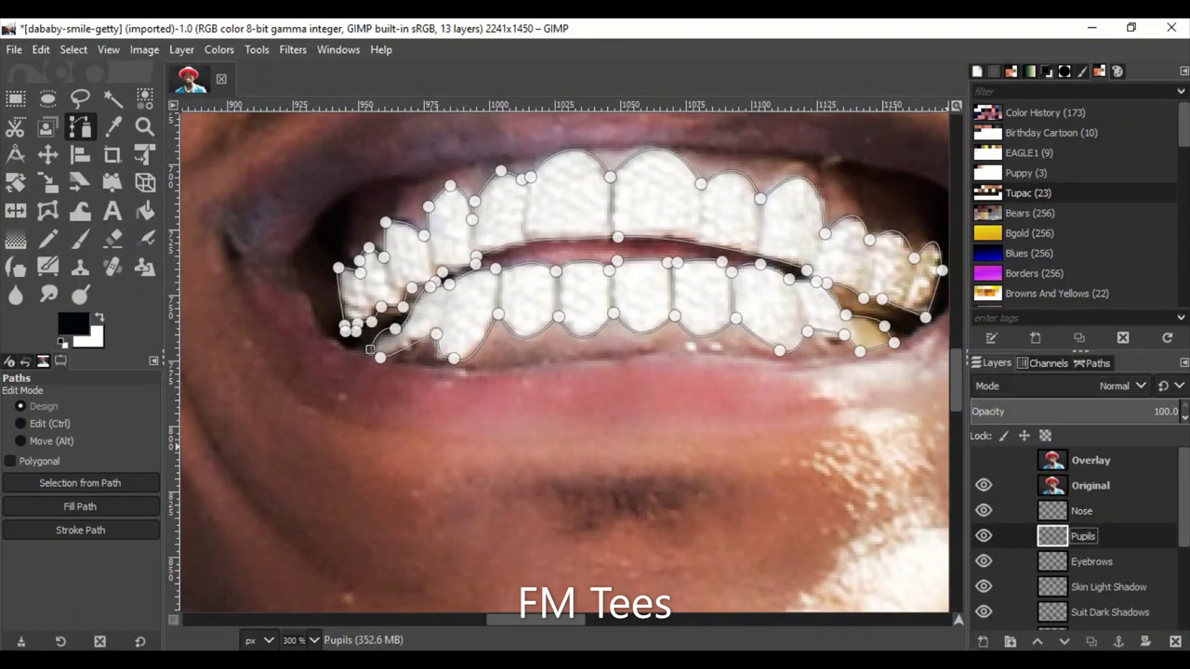
pyautogui.click(1037, 642)
pyautogui.click(1064, 641)
pyautogui.click(982, 641)
pyautogui.write('Eye Whites')
pyautogui.click(1083, 511)
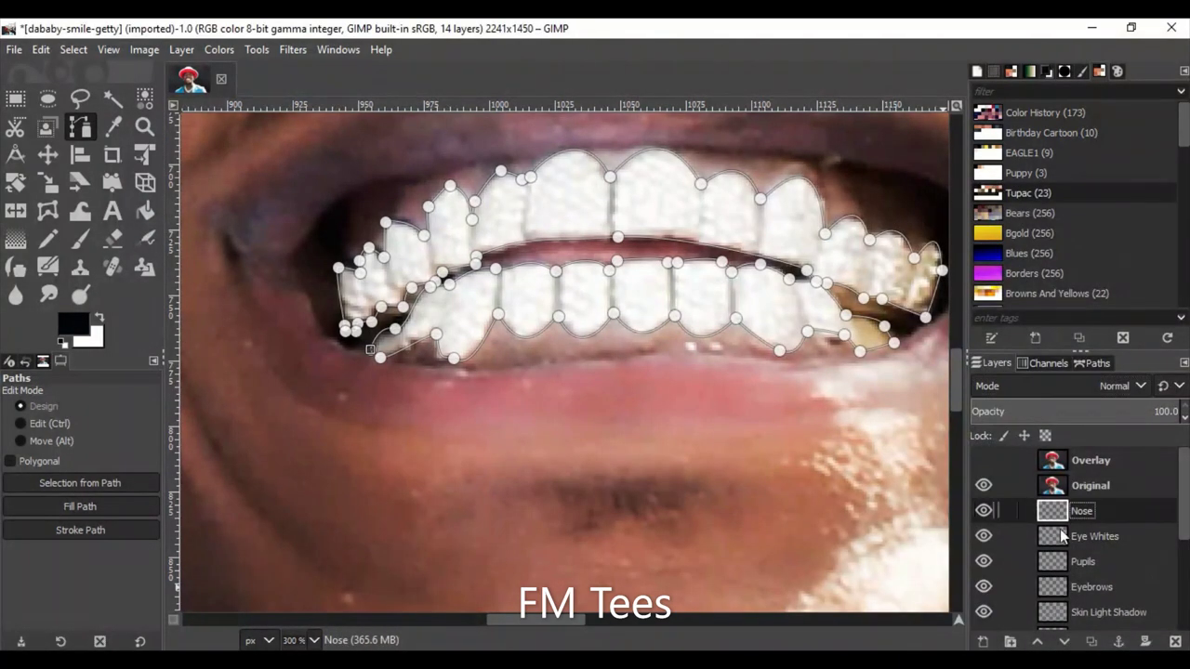
# Add new layers named Mouth and Gum.
pyautogui.click(983, 641)
pyautogui.write('Mouth')
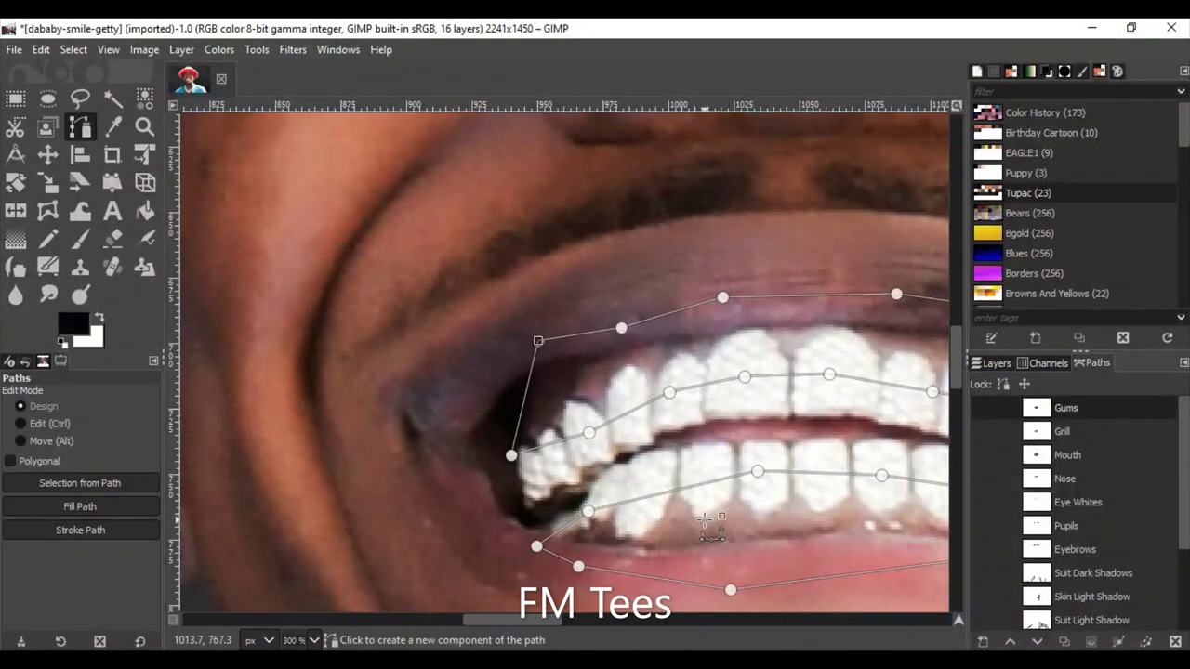
pyautogui.click(983, 641)
pyautogui.write('Gum')
pyautogui.press('Return')
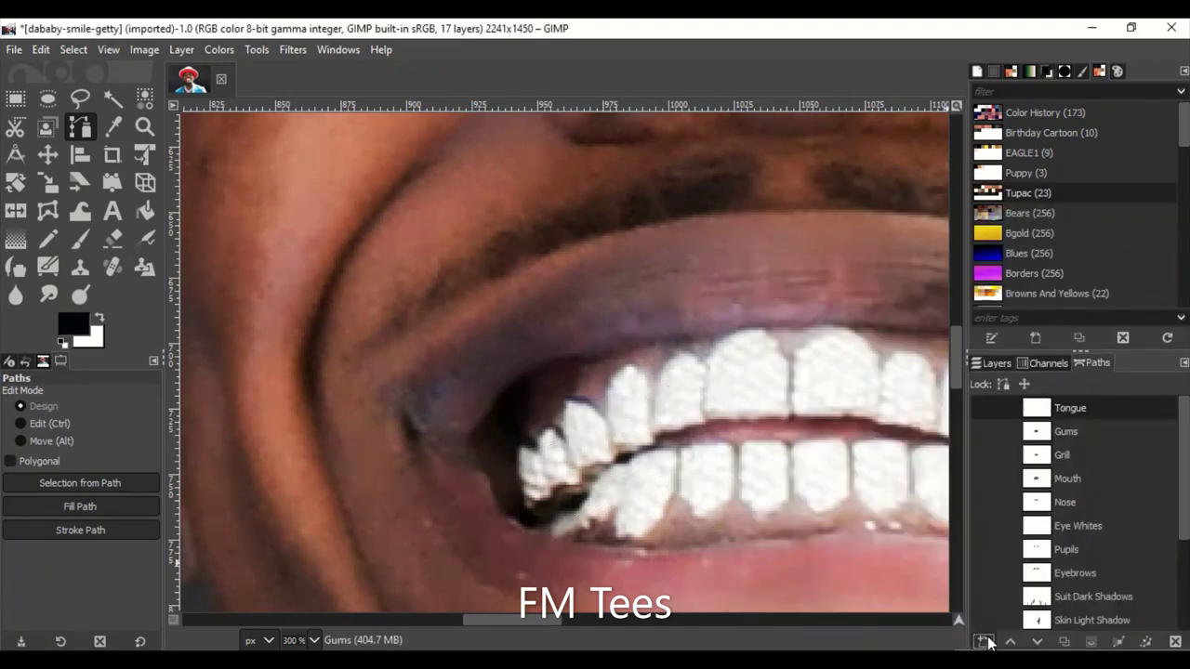
# Trace the upper teeth edge and a closed outline around the mouth.
pyautogui.scroll(2, 450, 418)
pyautogui.moveTo(528, 619); pyautogui.dragTo(552, 618)
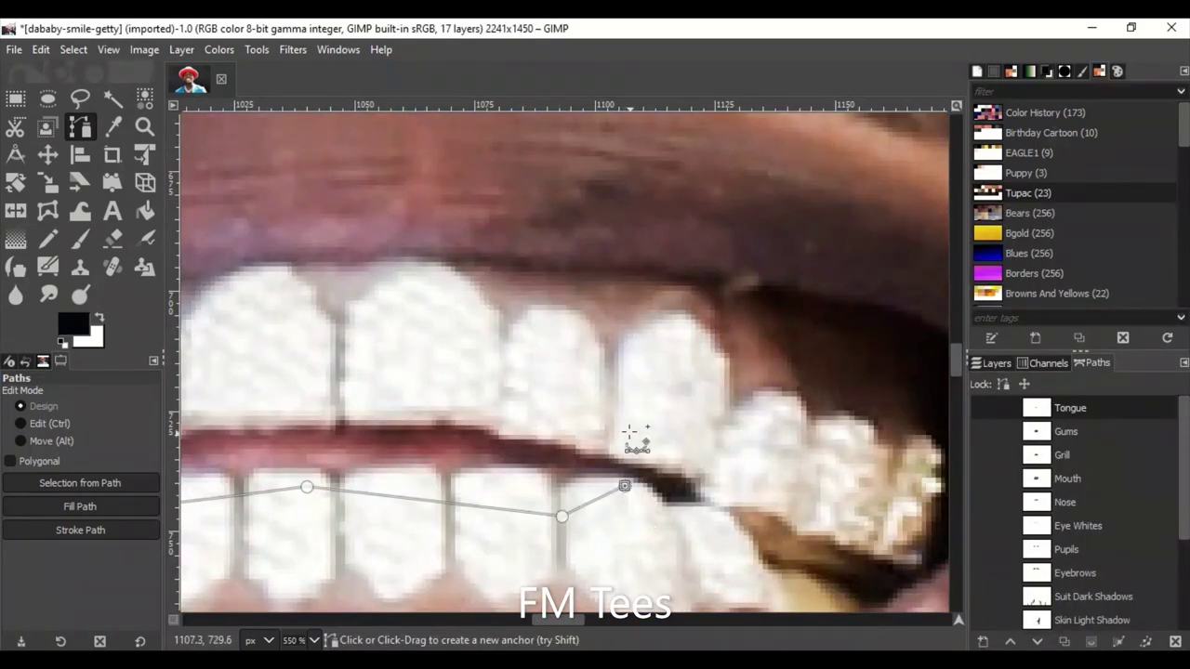
pyautogui.click(682, 372)
pyautogui.click(502, 422)
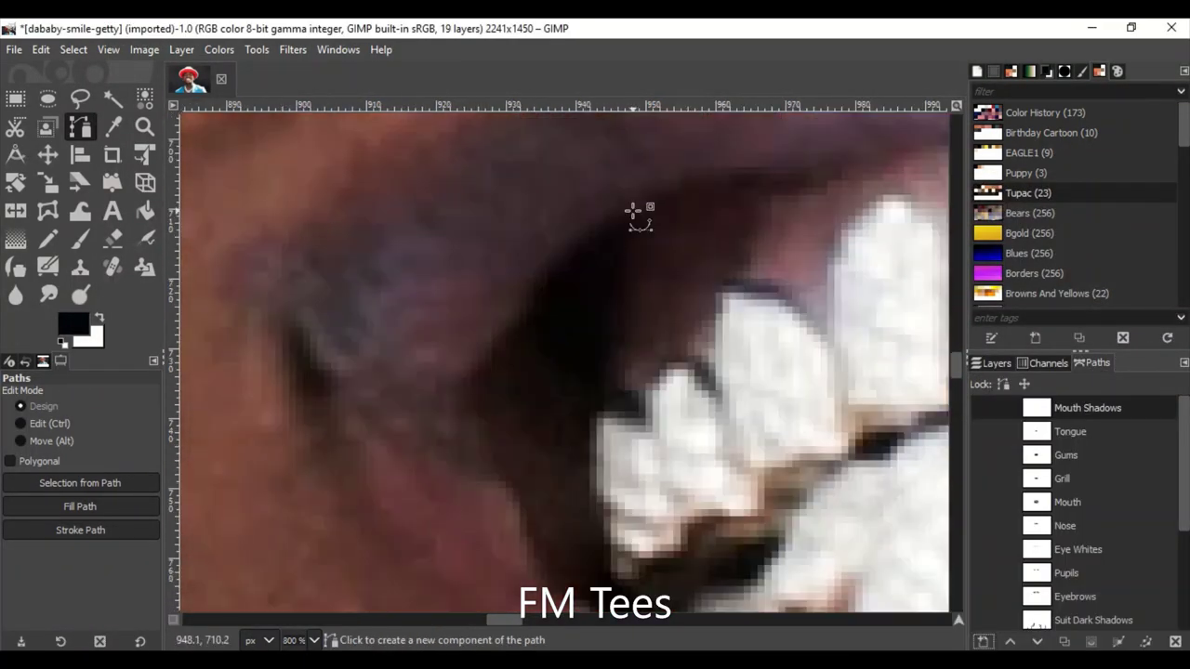
pyautogui.scroll(-3, 513, 509)
pyautogui.scroll(-2, 526, 576)
pyautogui.click(609, 576)
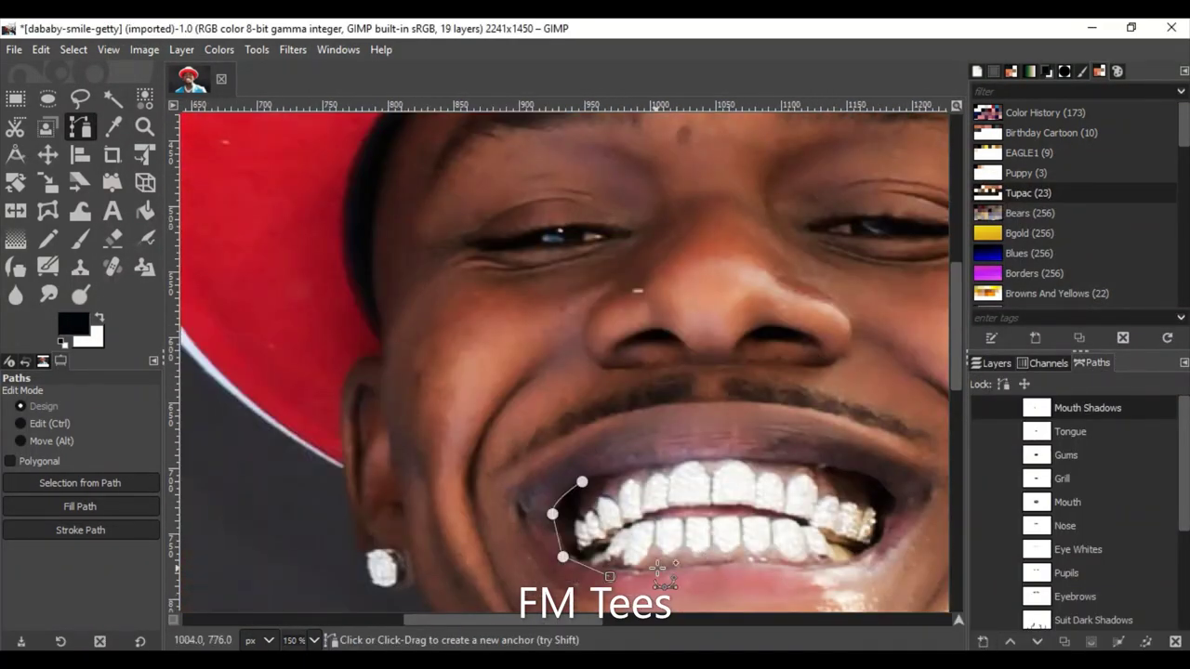
pyautogui.click(907, 539)
pyautogui.click(902, 479)
pyautogui.click(830, 453)
pyautogui.click(670, 448)
pyautogui.click(597, 464)
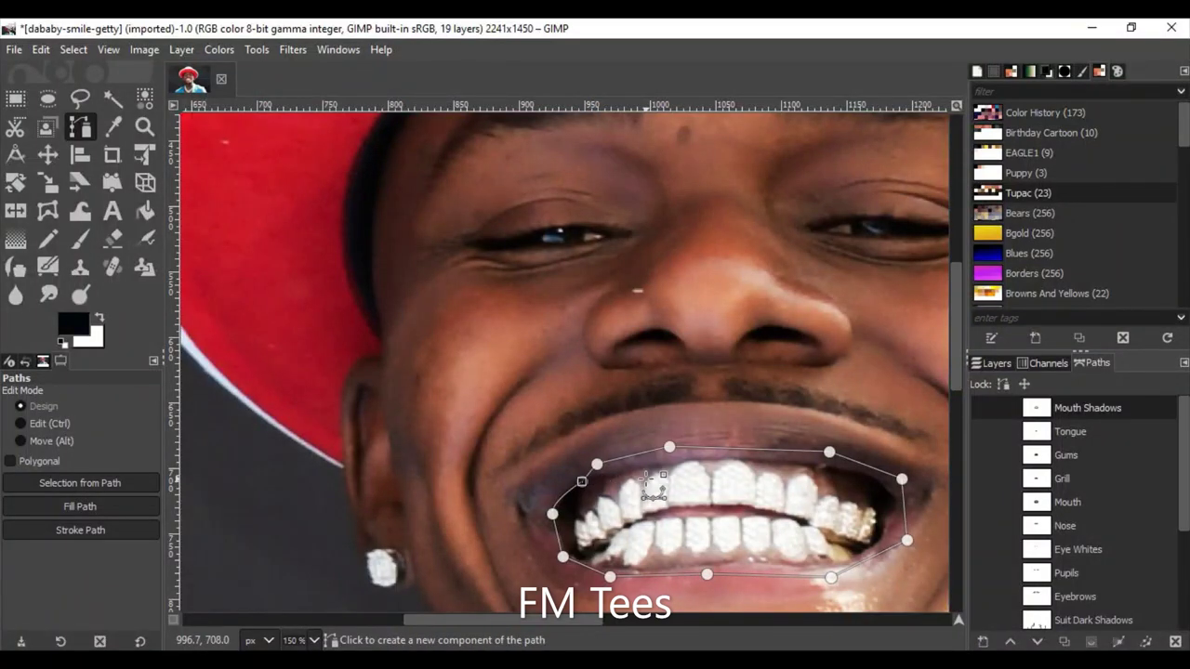
# Create a Moustache path tracing the moustache's upper edge, outer tip and lower edge.
pyautogui.click(1009, 644)
pyautogui.write('Moustache')
pyautogui.press('Return')
pyautogui.scroll(4, 534, 488)
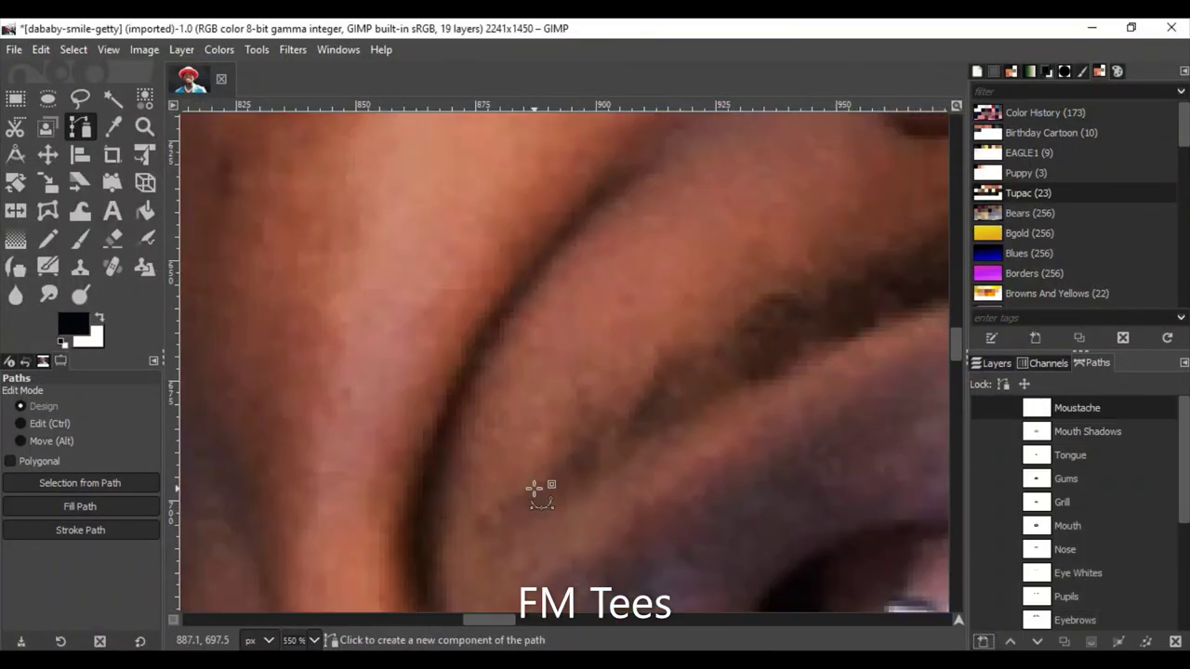
pyautogui.moveTo(509, 621); pyautogui.dragTo(536, 621)
pyautogui.click(551, 242)
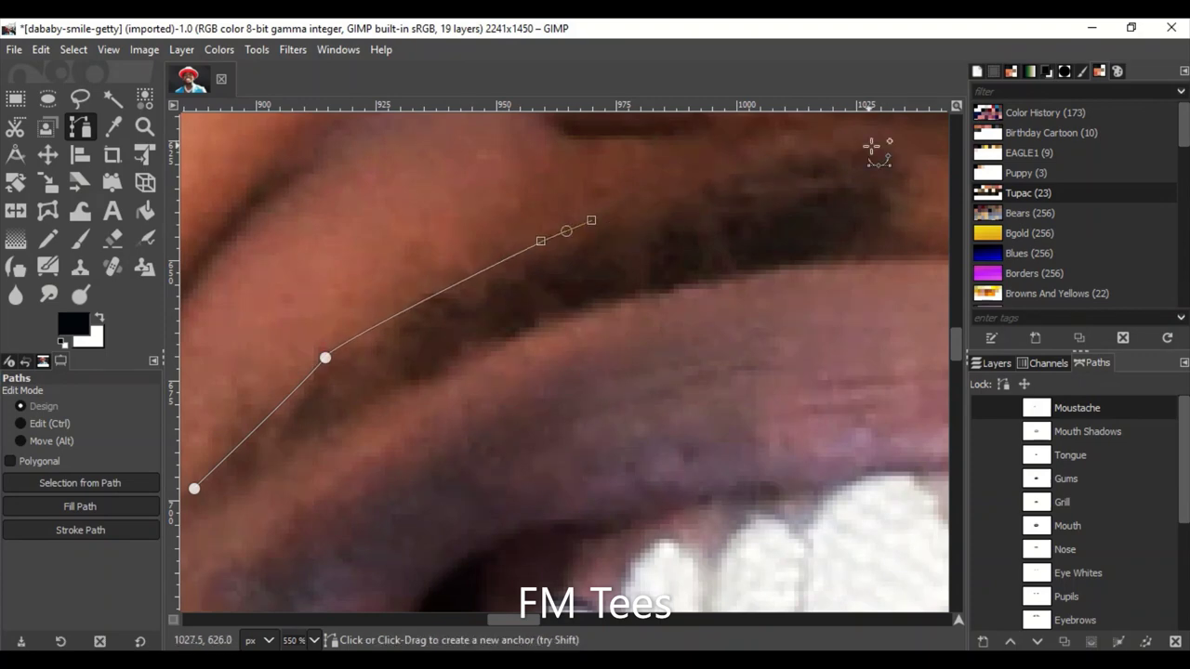
pyautogui.click(637, 308)
pyautogui.moveTo(284, 468); pyautogui.dragTo(195, 556)
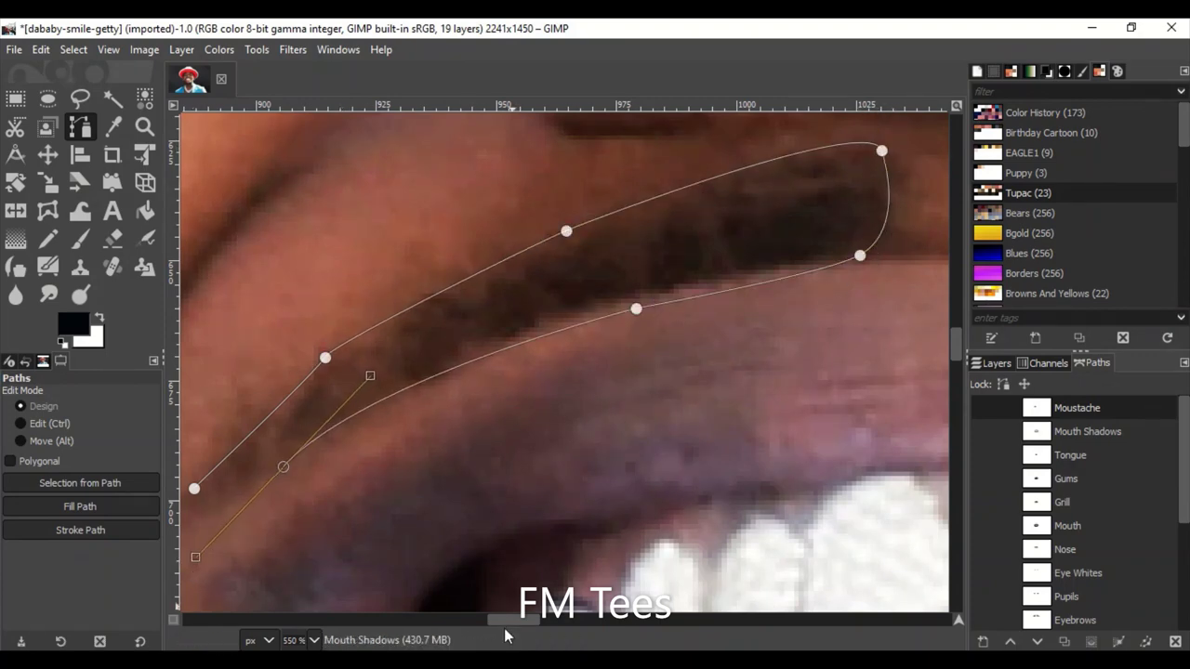
pyautogui.hscroll(-5, 419, 529)
pyautogui.scroll(-4, 441, 513)
pyautogui.scroll(4, 439, 423)
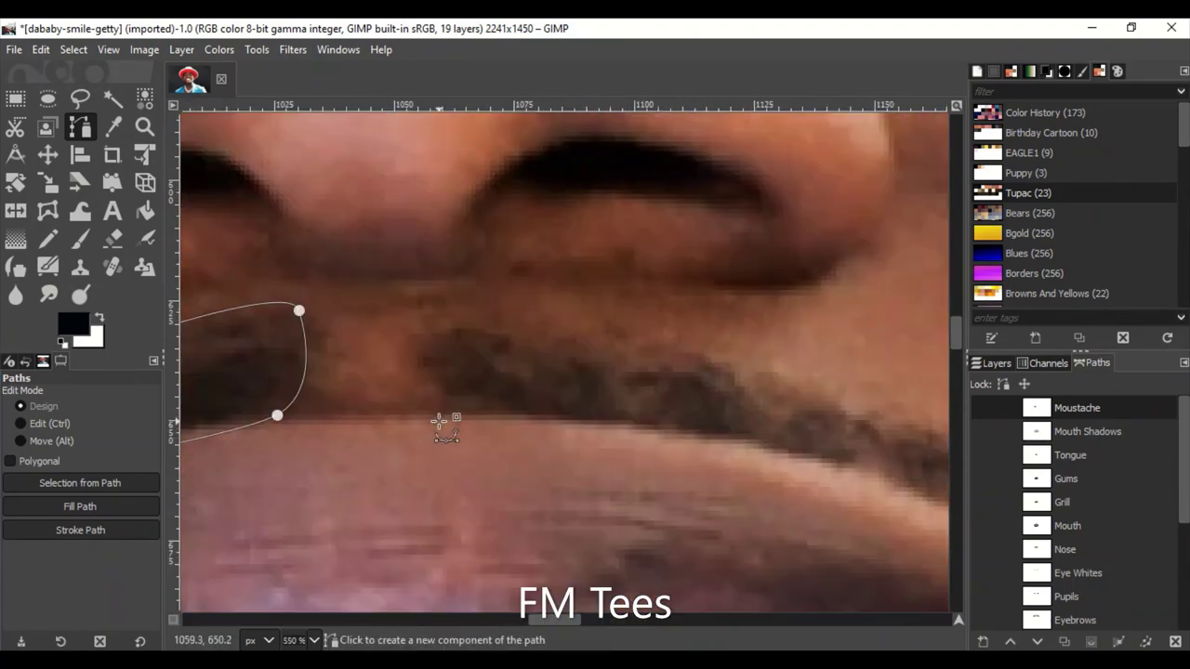
pyautogui.hscroll(5, 507, 412)
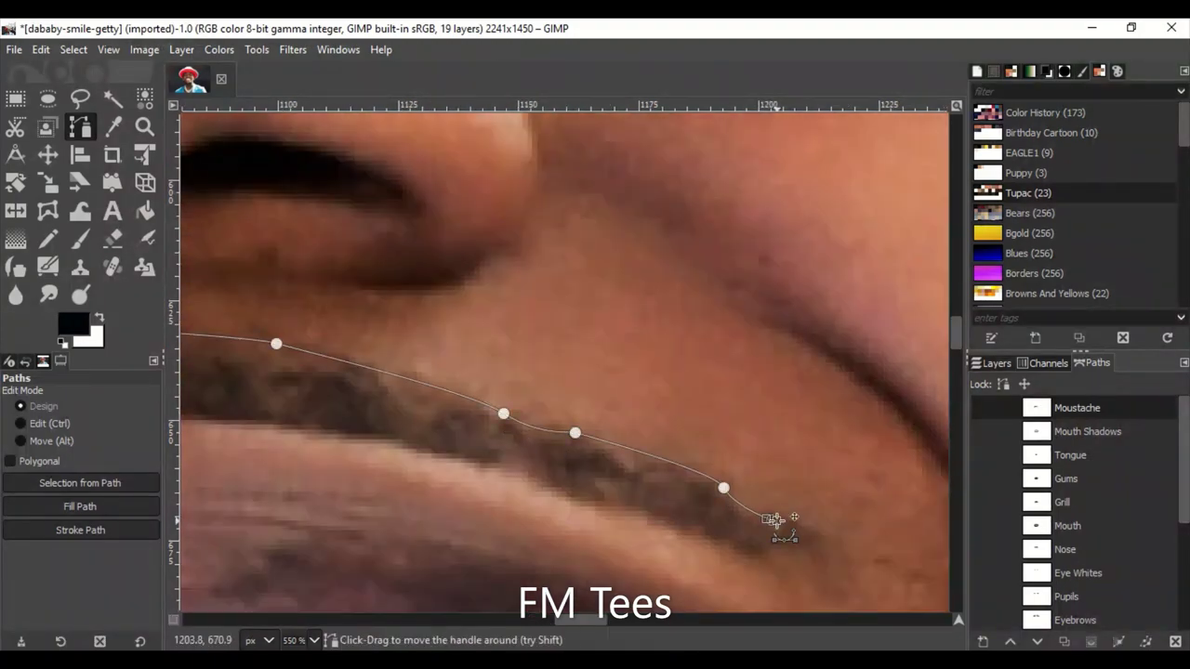
pyautogui.scroll(-2, 418, 513)
pyautogui.scroll(-1, 417, 513)
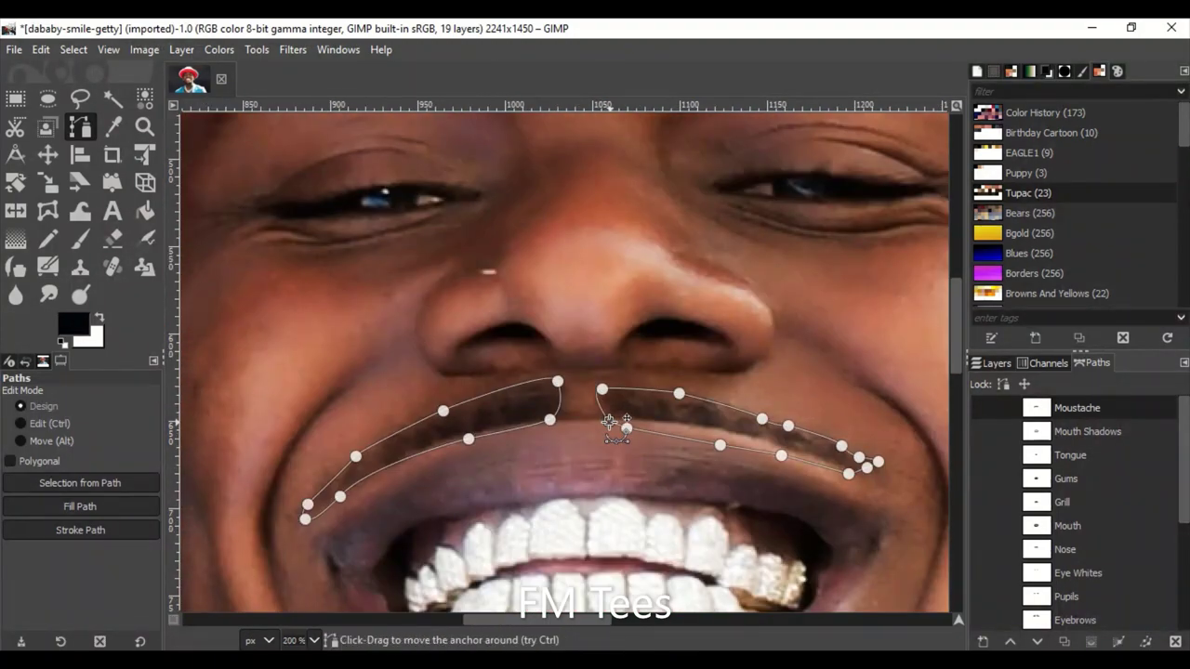
pyautogui.click(993, 363)
# Add a Nostrils layer and a matching Nostrils path.
pyautogui.click(983, 642)
pyautogui.write('Nostrils')
pyautogui.press('Return')
pyautogui.click(1094, 363)
pyautogui.click(983, 642)
pyautogui.write('Nostrils')
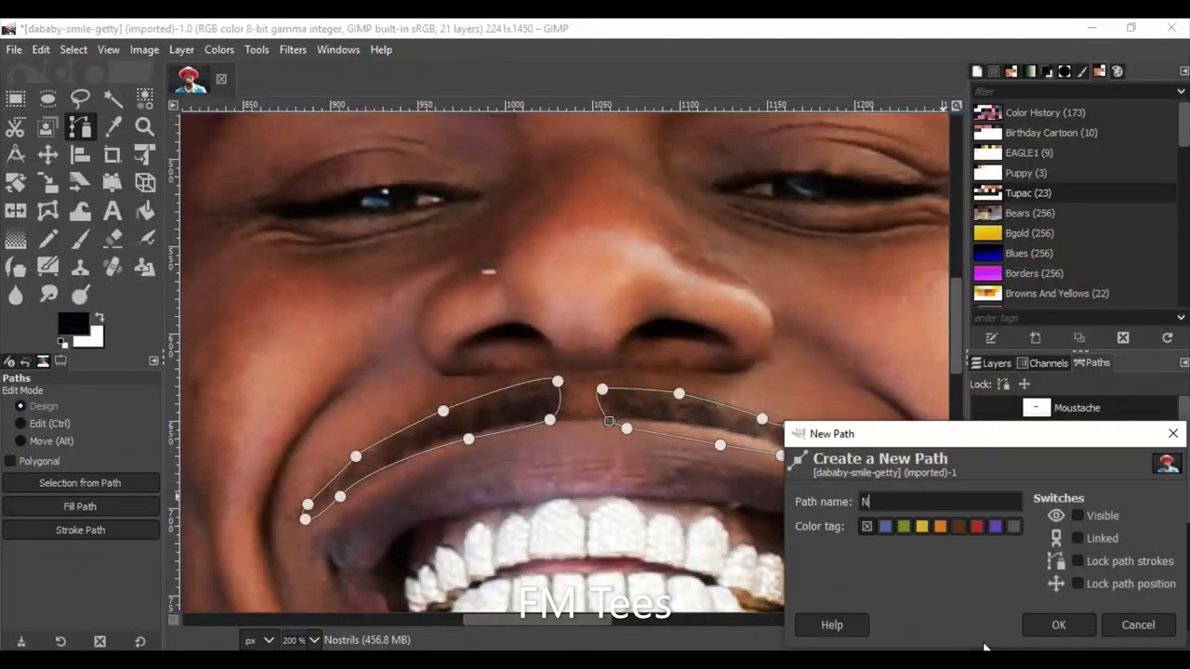
# Outline the first nostril's rim with curved anchors.
pyautogui.scroll(4, 279, 351)
pyautogui.moveTo(602, 325); pyautogui.dragTo(608, 306)
pyautogui.scroll(2, 564, 275)
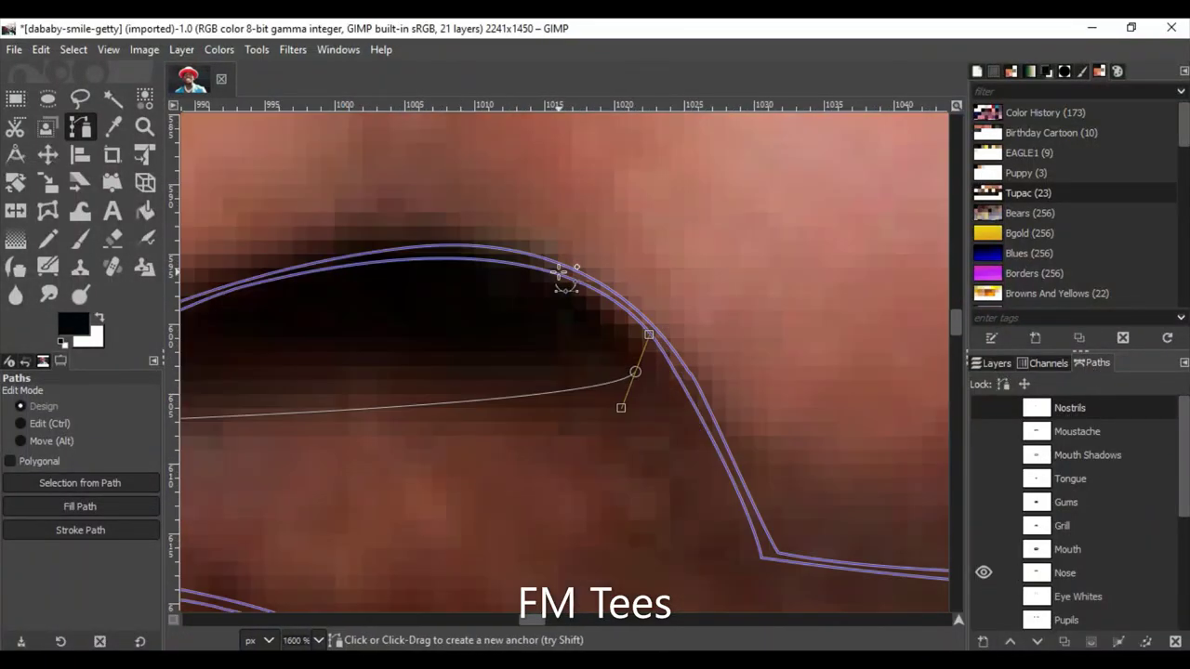
pyautogui.scroll(3, 642, 318)
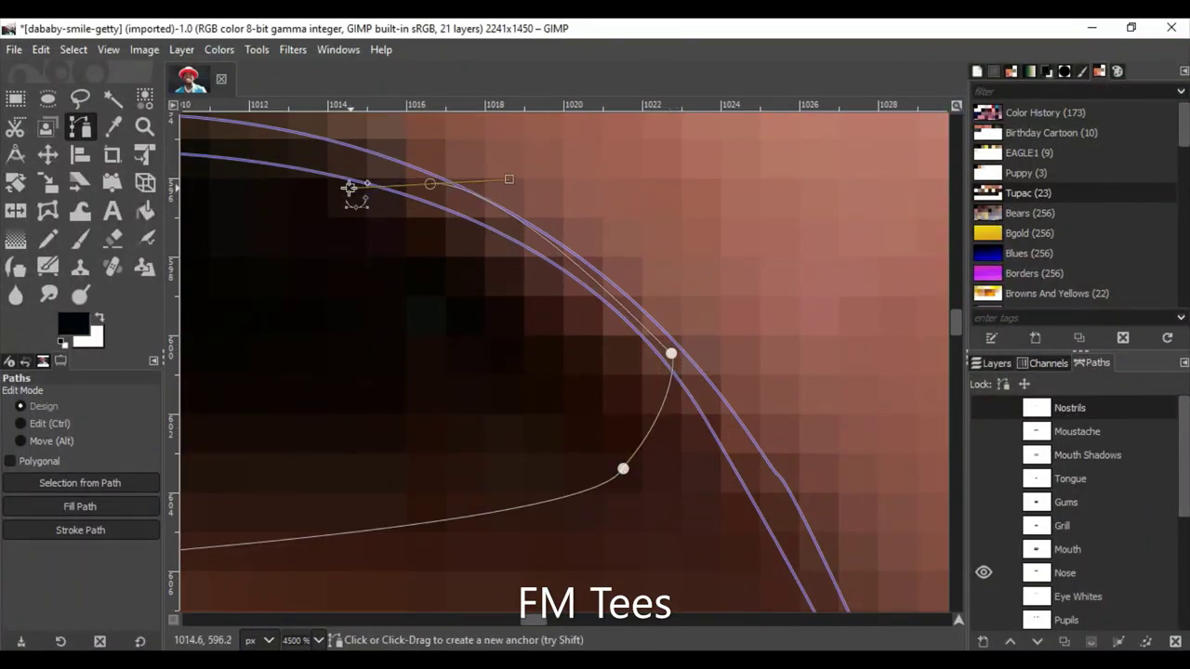
pyautogui.scroll(-2, 372, 251)
pyautogui.moveTo(744, 232); pyautogui.dragTo(313, 247)
pyautogui.scroll(3, 423, 348)
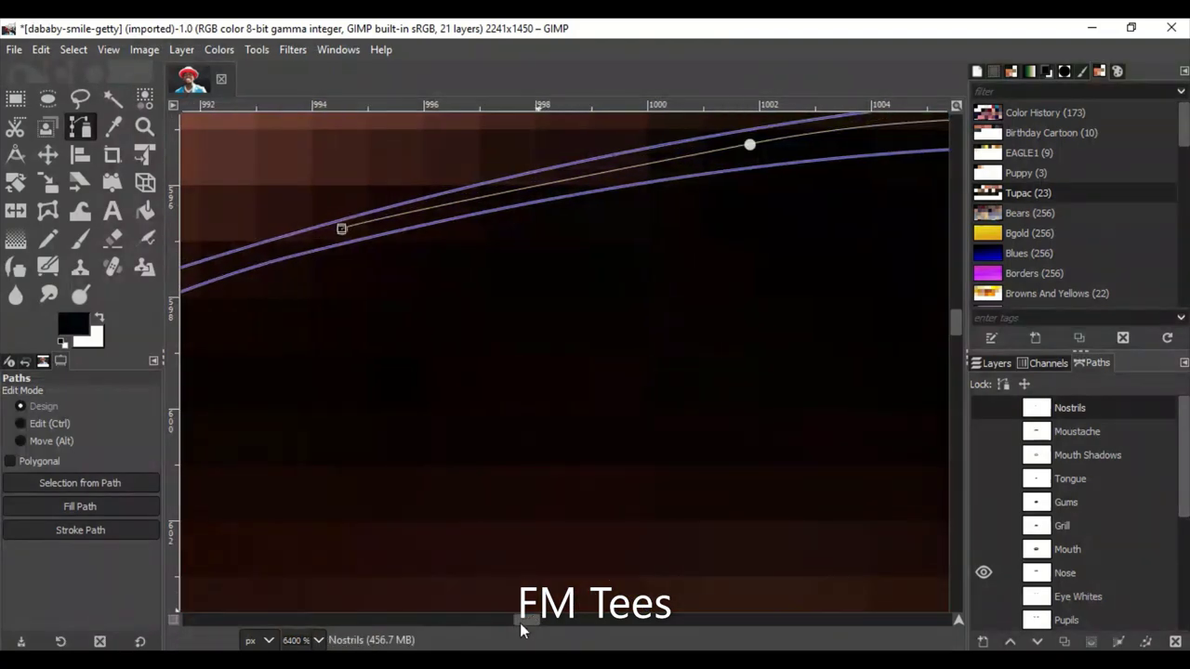
pyautogui.scroll(-1, 446, 563)
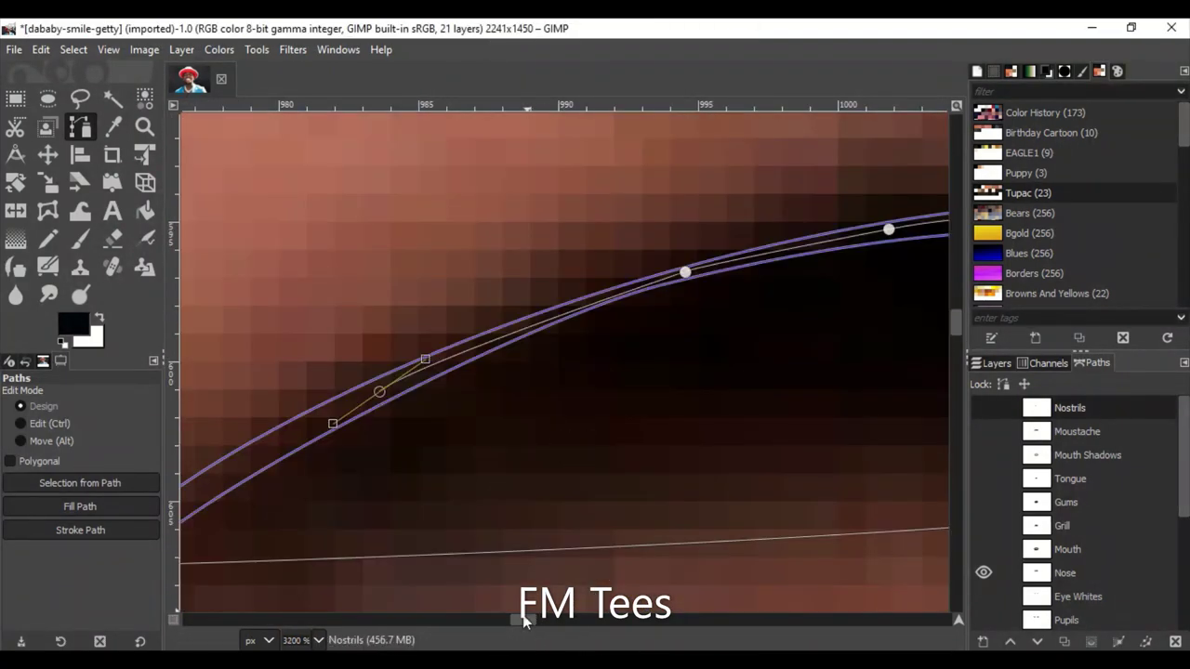
pyautogui.click(567, 565)
# Curve the Nostrils outline across the second nostril opening and start a Smile path.
pyautogui.scroll(-1, 649, 553)
pyautogui.hscroll(5, 566, 558)
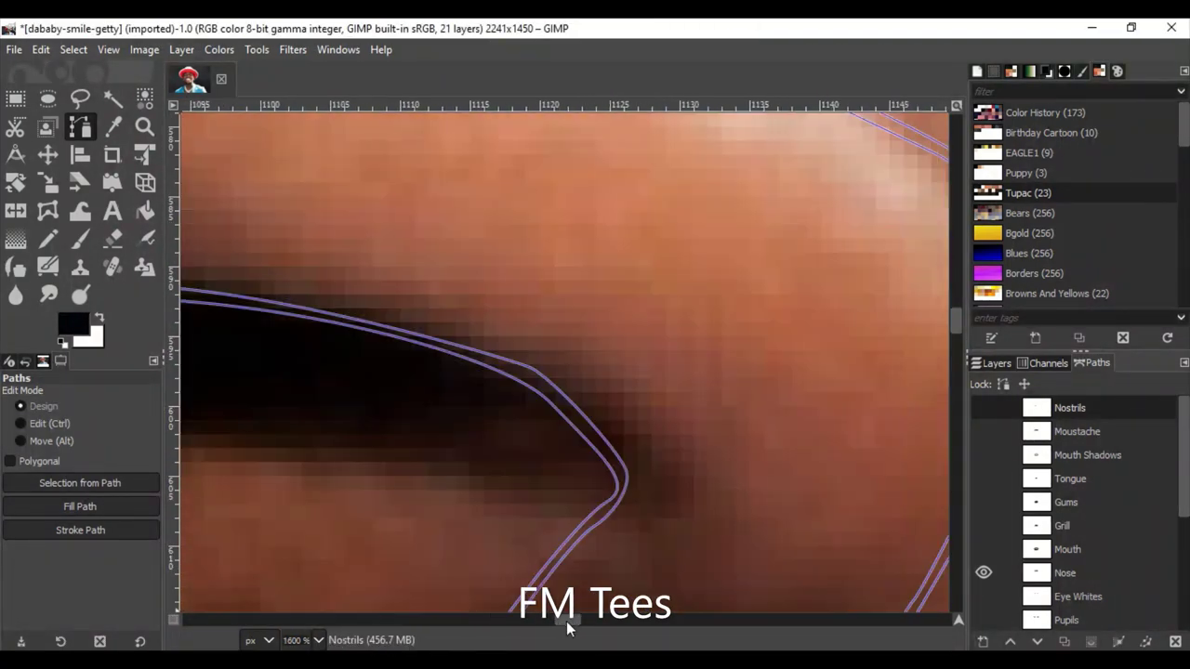
pyautogui.moveTo(617, 382); pyautogui.dragTo(816, 256)
pyautogui.scroll(-1, 816, 256)
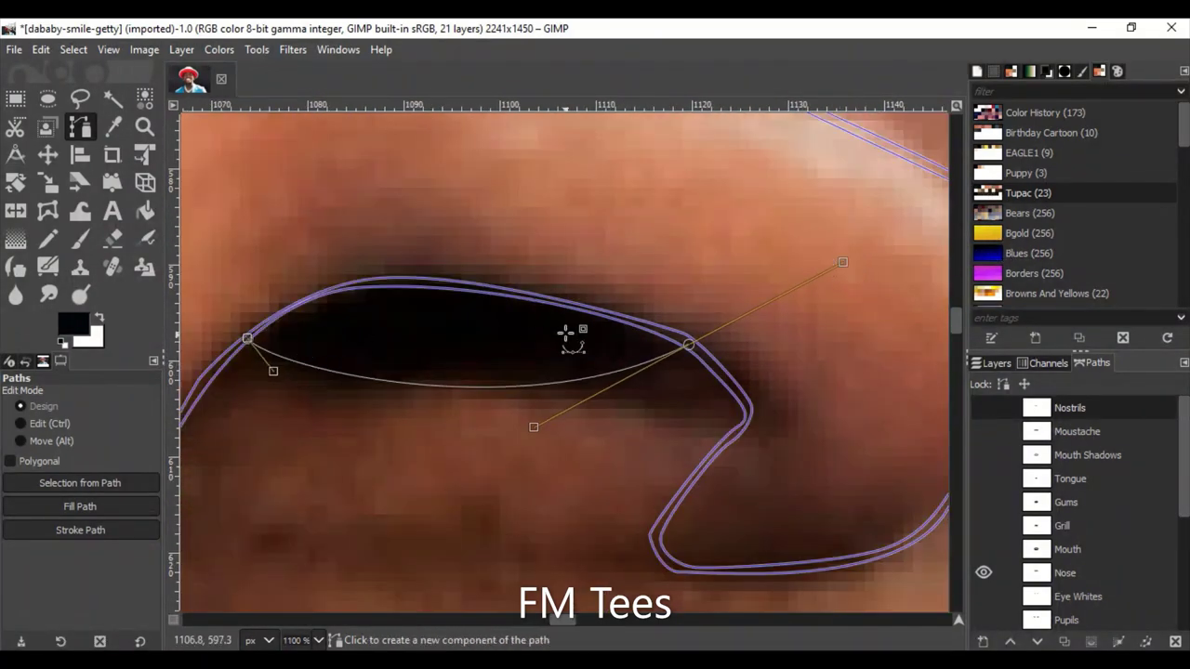
pyautogui.scroll(-1, 571, 332)
pyautogui.scroll(2, 830, 500)
pyautogui.scroll(2, 831, 500)
pyautogui.scroll(-1, 776, 511)
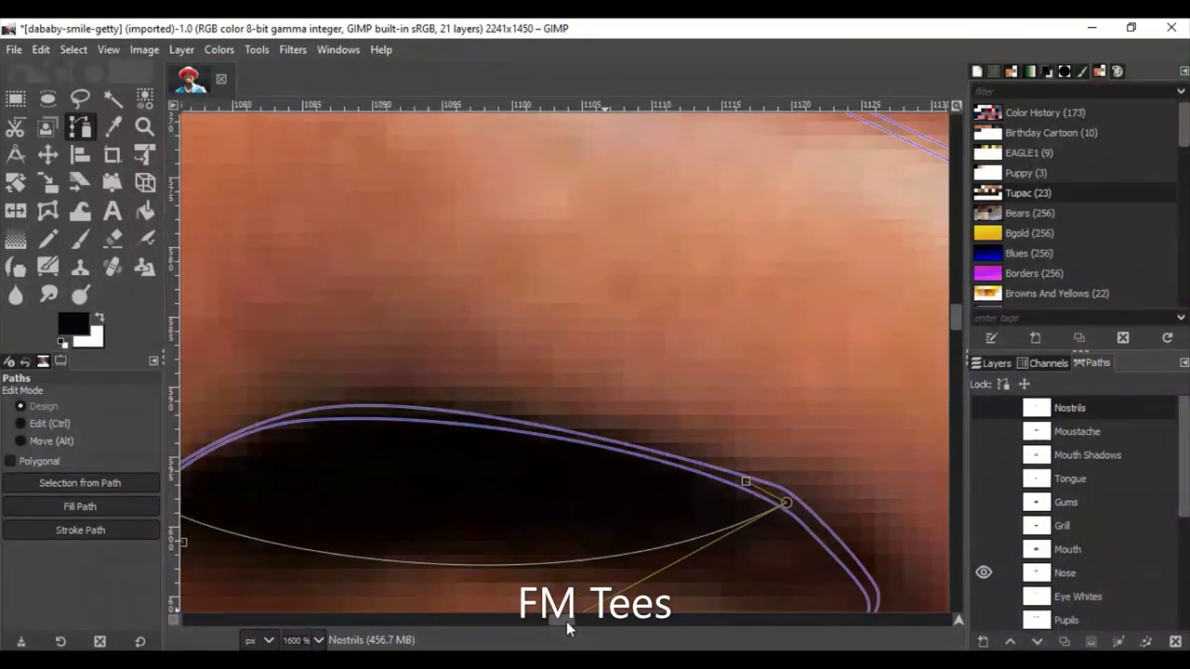
pyautogui.scroll(1, 857, 502)
pyautogui.moveTo(696, 433); pyautogui.dragTo(485, 351)
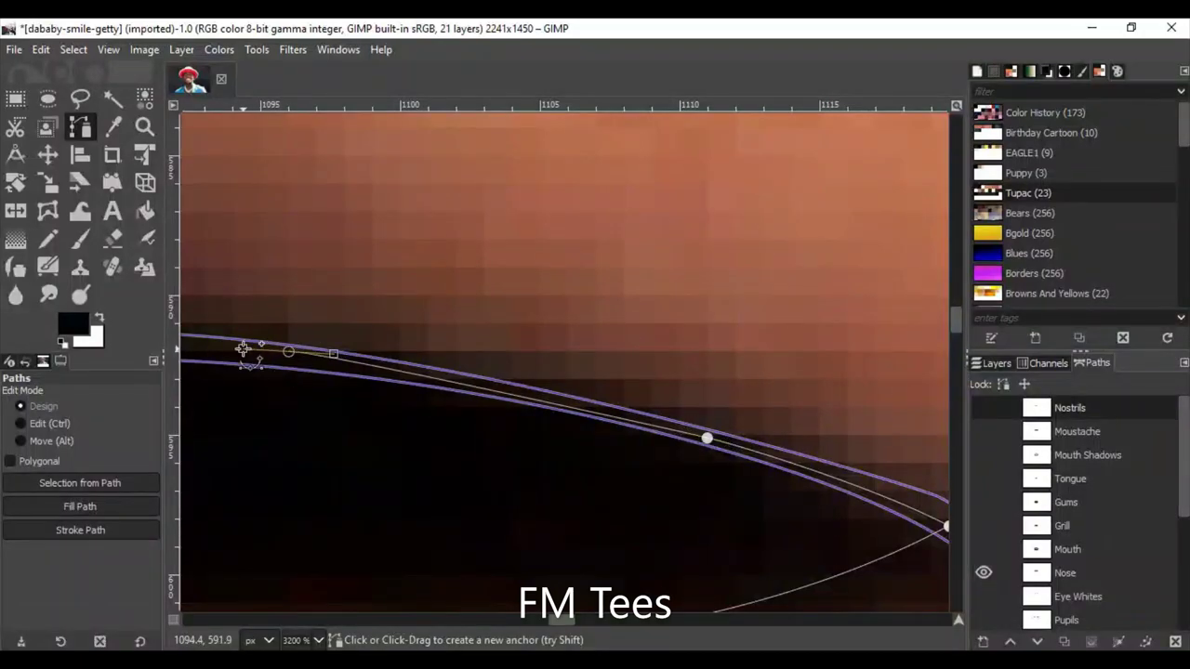
pyautogui.scroll(-2, 398, 344)
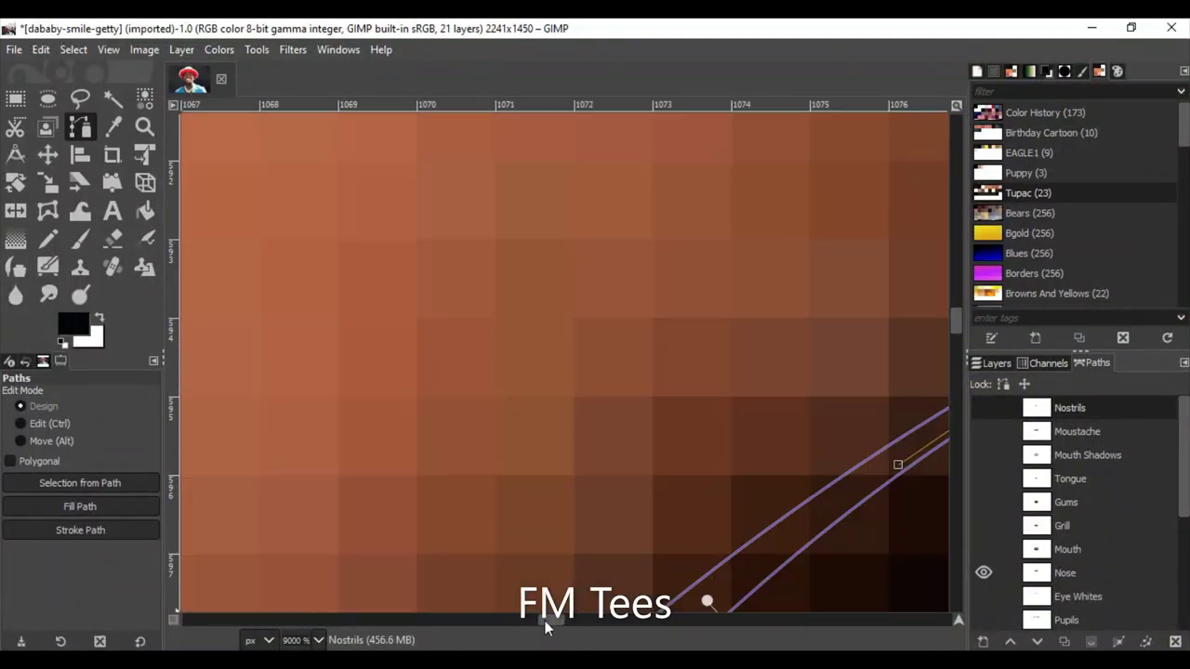
pyautogui.scroll(-3, 398, 545)
pyautogui.scroll(-4, 630, 515)
pyautogui.scroll(-5, 952, 312)
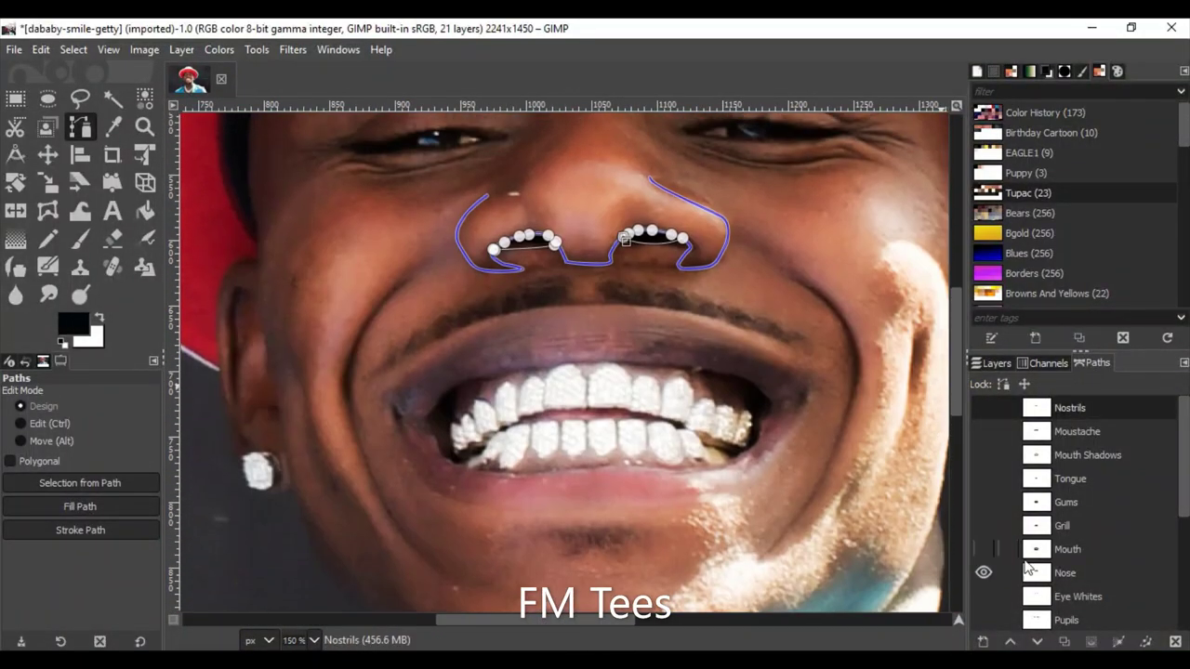
pyautogui.click(982, 642)
pyautogui.write('Smile')
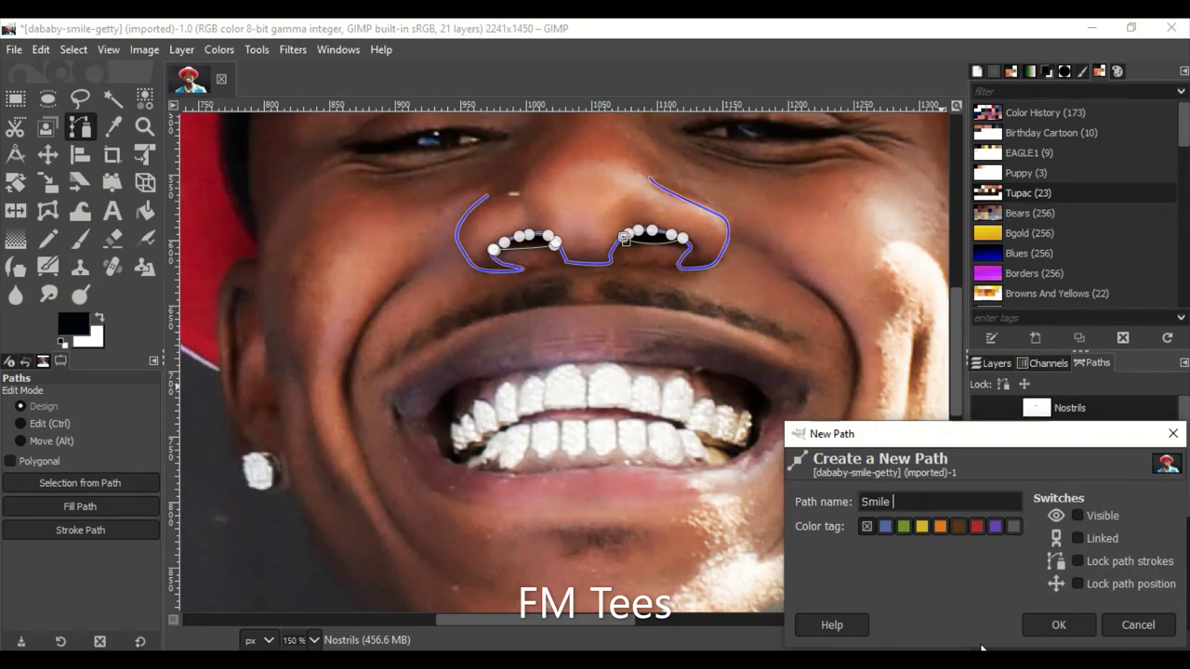
# Finish naming the new path 'Smile Shadows'.
pyautogui.write('Shadows')
pyautogui.press('Return')
pyautogui.scroll(1, 664, 417)
pyautogui.scroll(1, 664, 417)
pyautogui.scroll(1, 664, 417)
# Trace the left cheek smile crease beside the mouth with path anchors.
pyautogui.moveTo(597, 356); pyautogui.dragTo(625, 444)
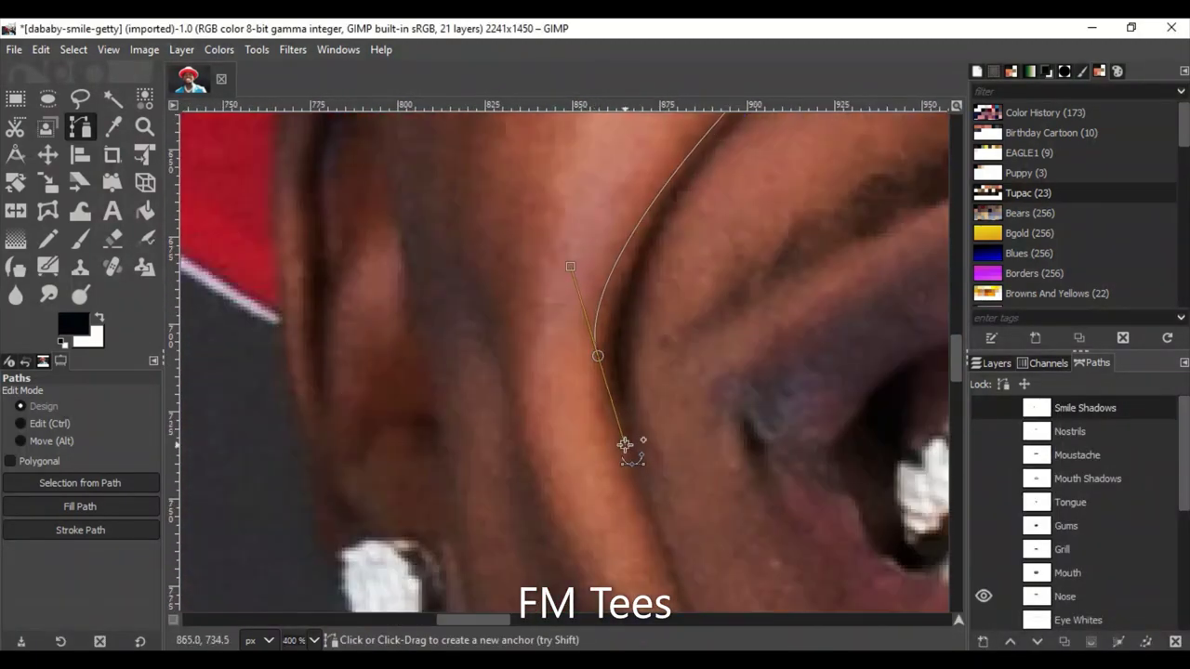
pyautogui.scroll(-1, 625, 445)
pyautogui.scroll(1, 731, 571)
pyautogui.scroll(2, 536, 425)
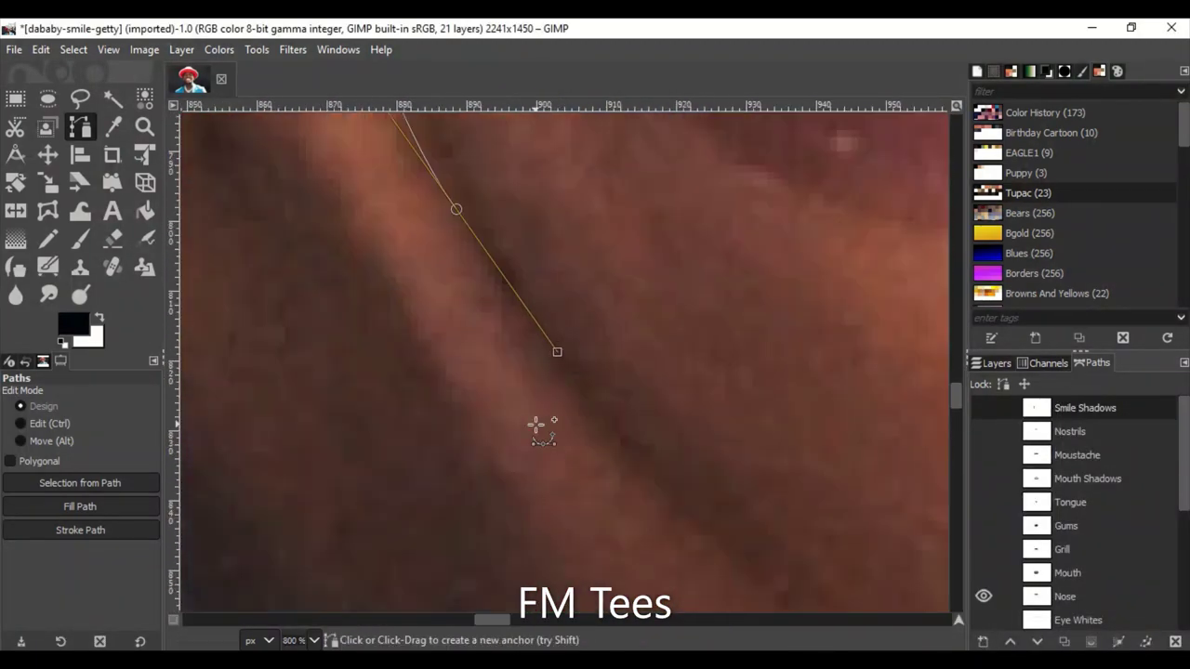
pyautogui.scroll(-3, 662, 518)
pyautogui.scroll(3, 734, 539)
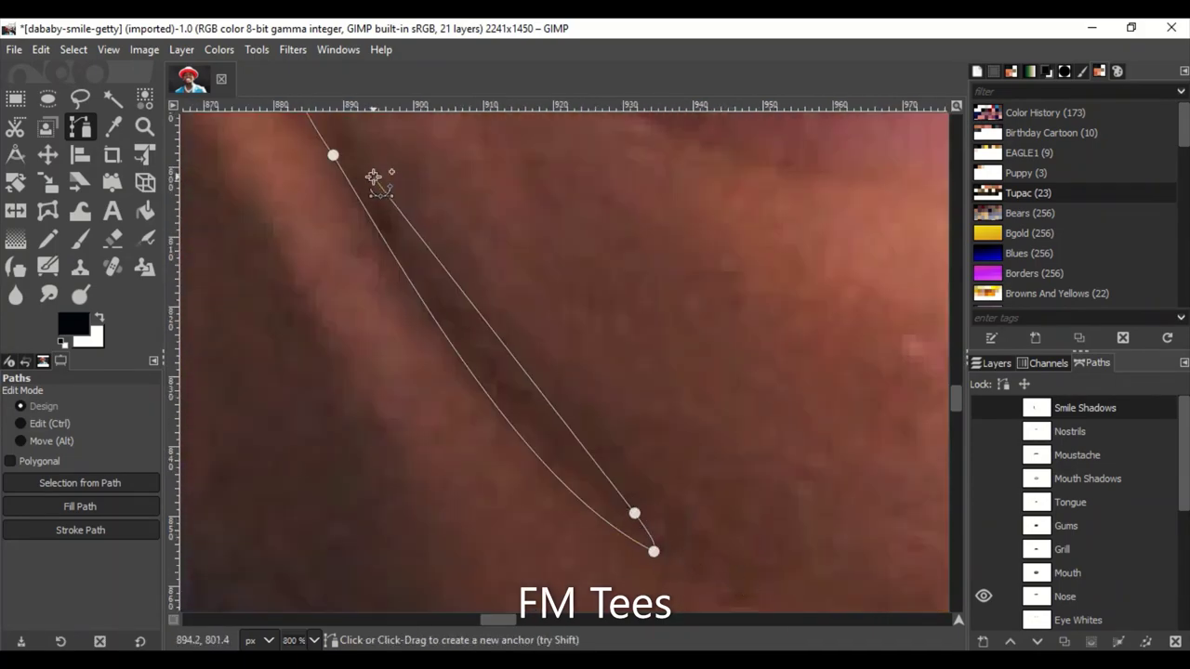
pyautogui.scroll(1, 340, 154)
pyautogui.scroll(3, 316, 133)
pyautogui.scroll(-3, 319, 279)
pyautogui.scroll(2, 276, 322)
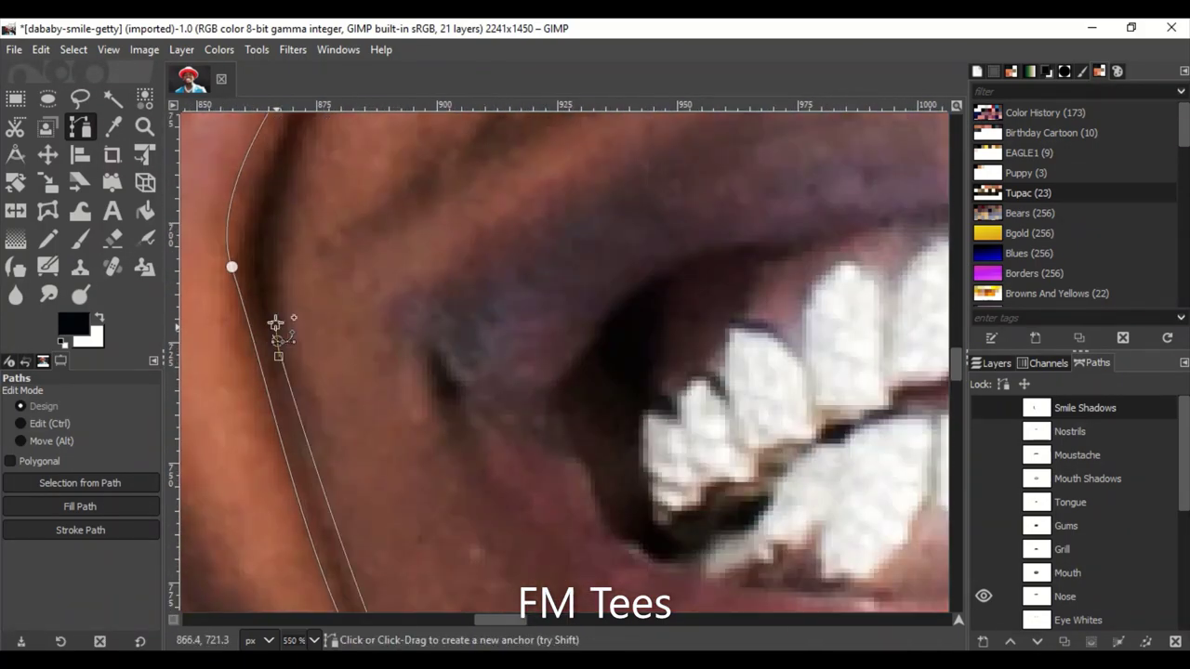
pyautogui.click(276, 340)
pyautogui.scroll(2, 271, 359)
pyautogui.scroll(1, 331, 247)
pyautogui.click(313, 265)
pyautogui.scroll(3, 390, 124)
pyautogui.click(441, 305)
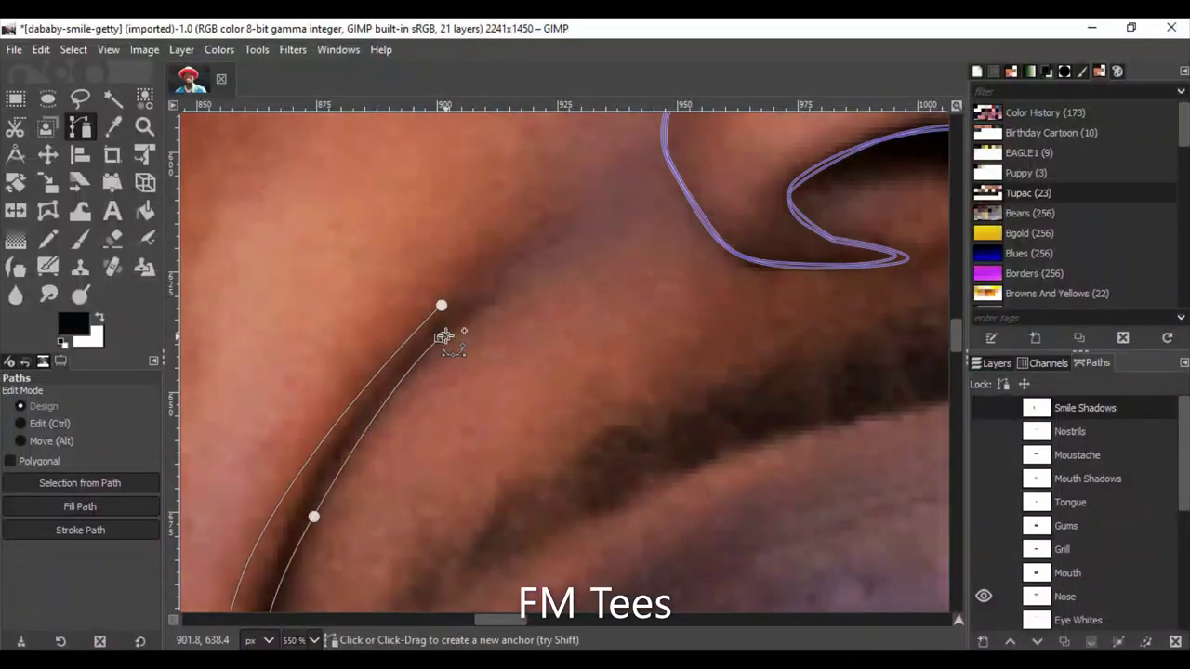
pyautogui.scroll(-3, 446, 306)
pyautogui.scroll(-3, 446, 307)
# Trace the right cheek smile crease with further path anchors.
pyautogui.hscroll(5, 524, 244)
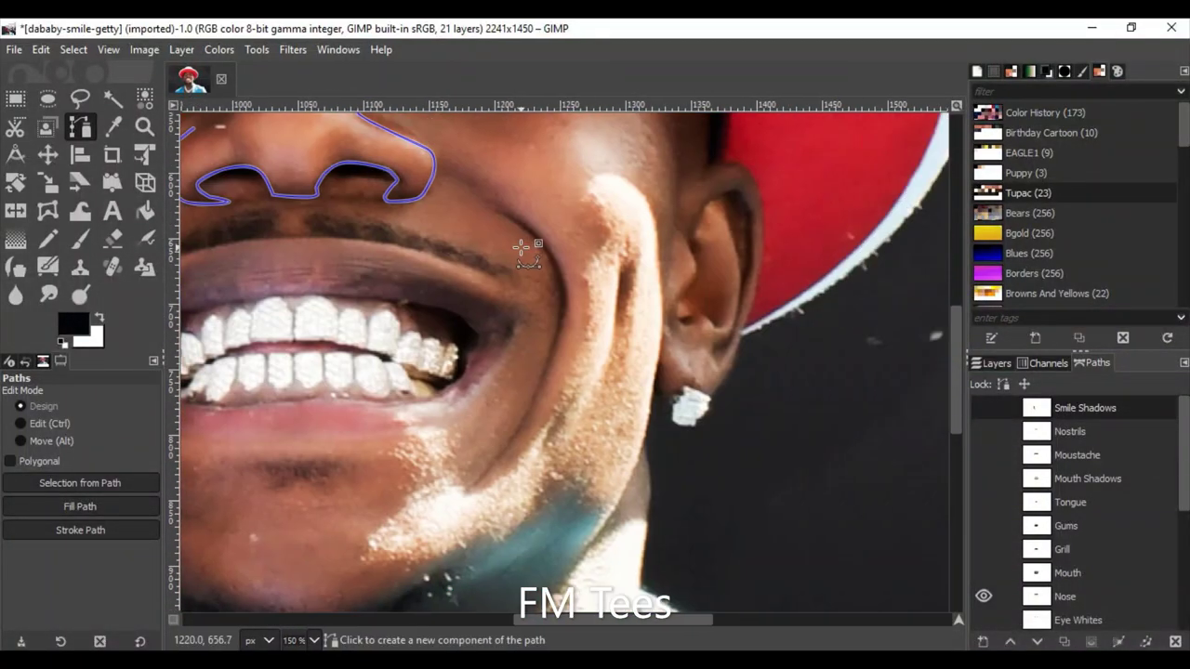
pyautogui.scroll(2, 460, 156)
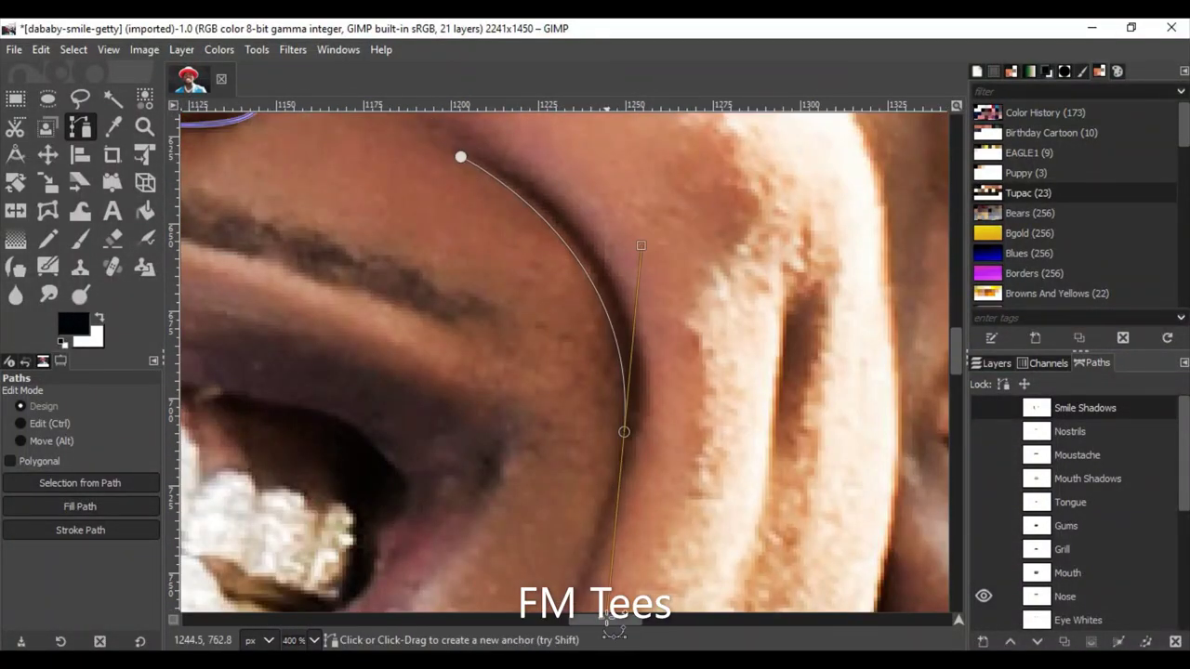
pyautogui.scroll(-3, 539, 468)
pyautogui.scroll(-2, 651, 419)
pyautogui.moveTo(380, 540); pyautogui.dragTo(346, 546)
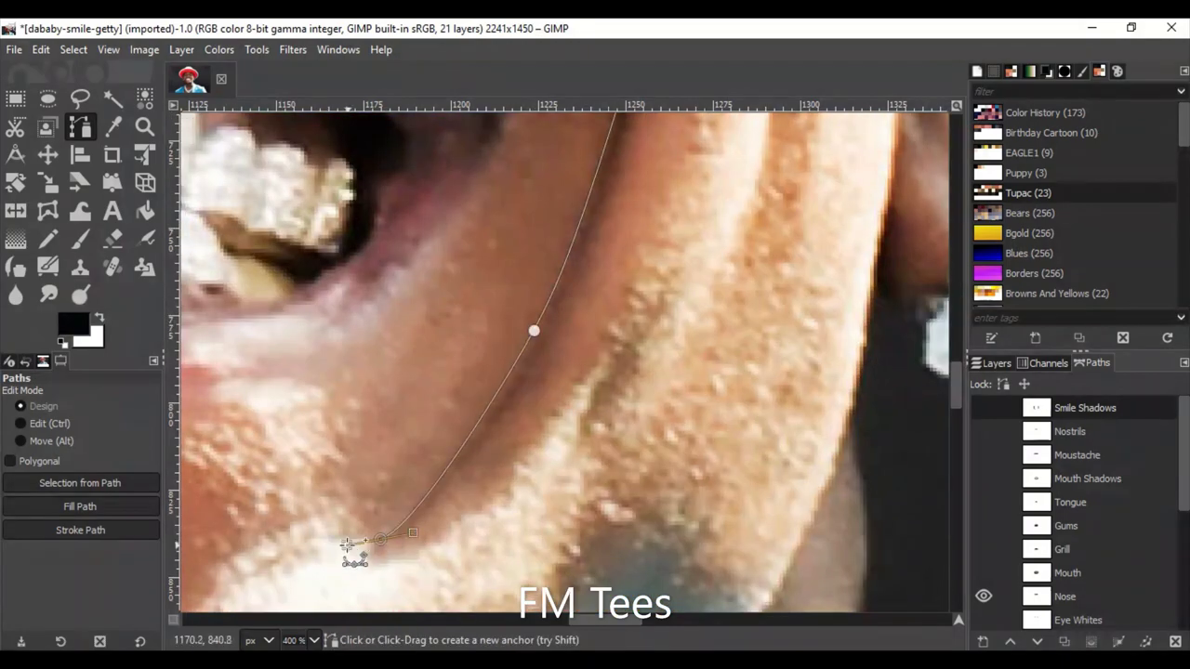
pyautogui.scroll(2, 578, 244)
pyautogui.click(639, 262)
pyautogui.moveTo(575, 246); pyautogui.dragTo(459, 194)
pyautogui.scroll(3, 640, 262)
pyautogui.keyDown('ctrl'); pyautogui.scroll(2, 465, 179); pyautogui.keyUp('ctrl')
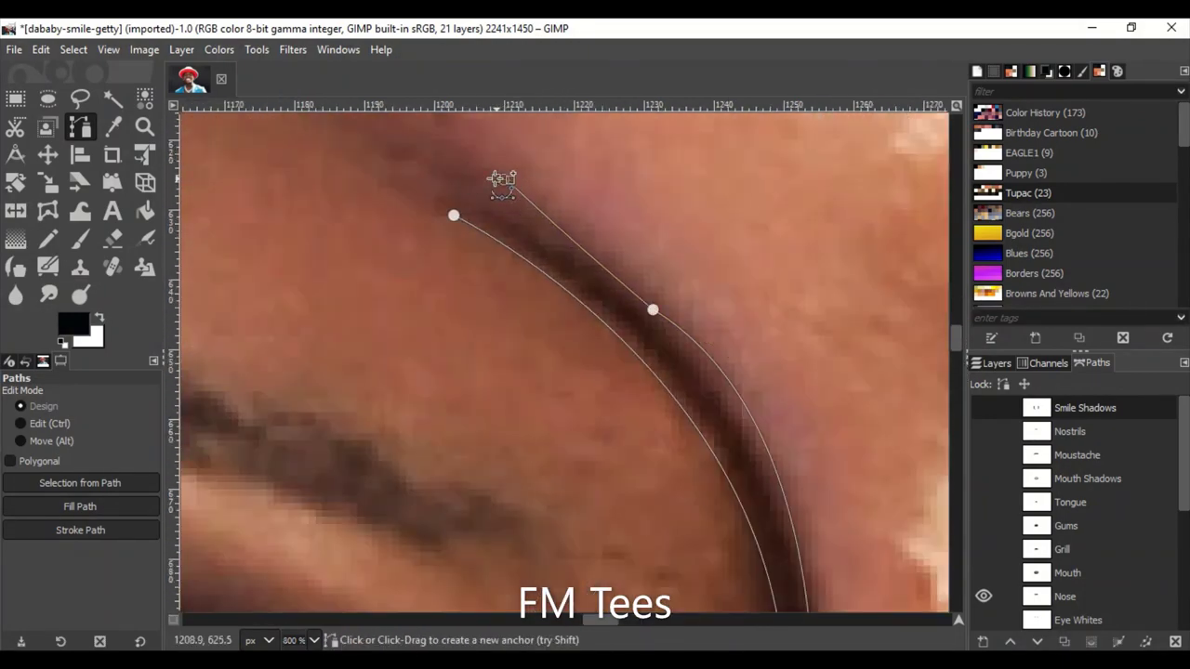
pyautogui.keyDown('ctrl'); pyautogui.scroll(-5, 473, 186); pyautogui.keyUp('ctrl')
pyautogui.keyDown('ctrl'); pyautogui.scroll(-1, 472, 186); pyautogui.keyUp('ctrl')
# Add the Smile Shadows layer and hide the original photo.
pyautogui.click(993, 362)
pyautogui.click(983, 641)
pyautogui.write('Smi')
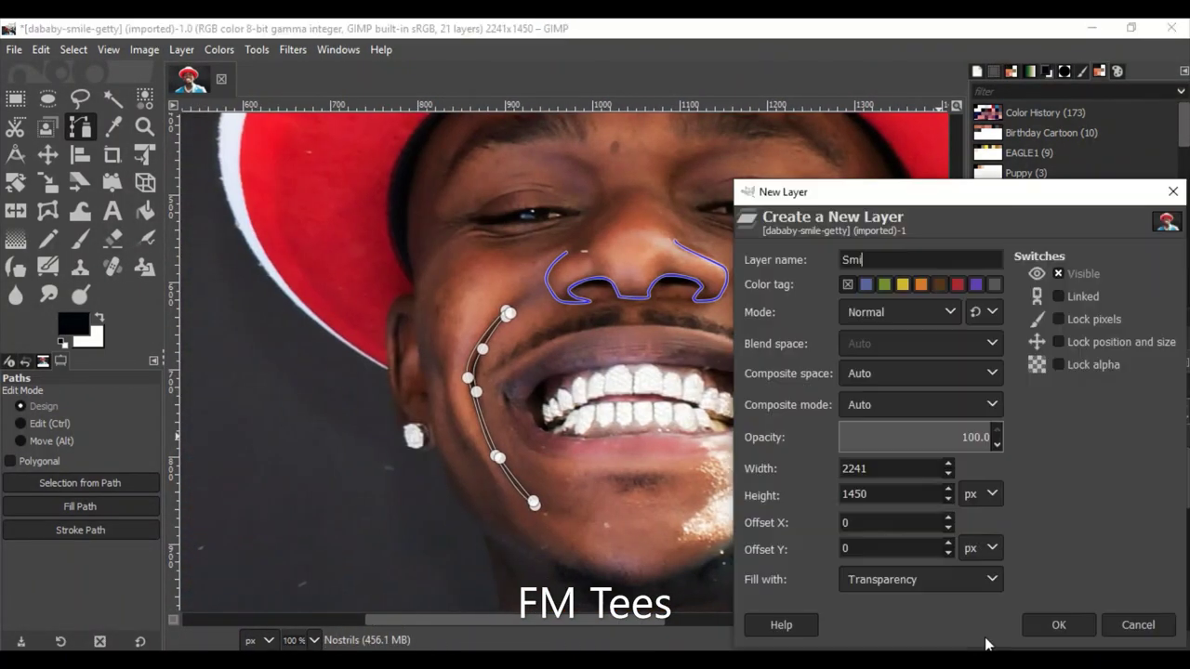
pyautogui.press('Return')
pyautogui.click(984, 484)
pyautogui.scroll(-5, 1078, 540)
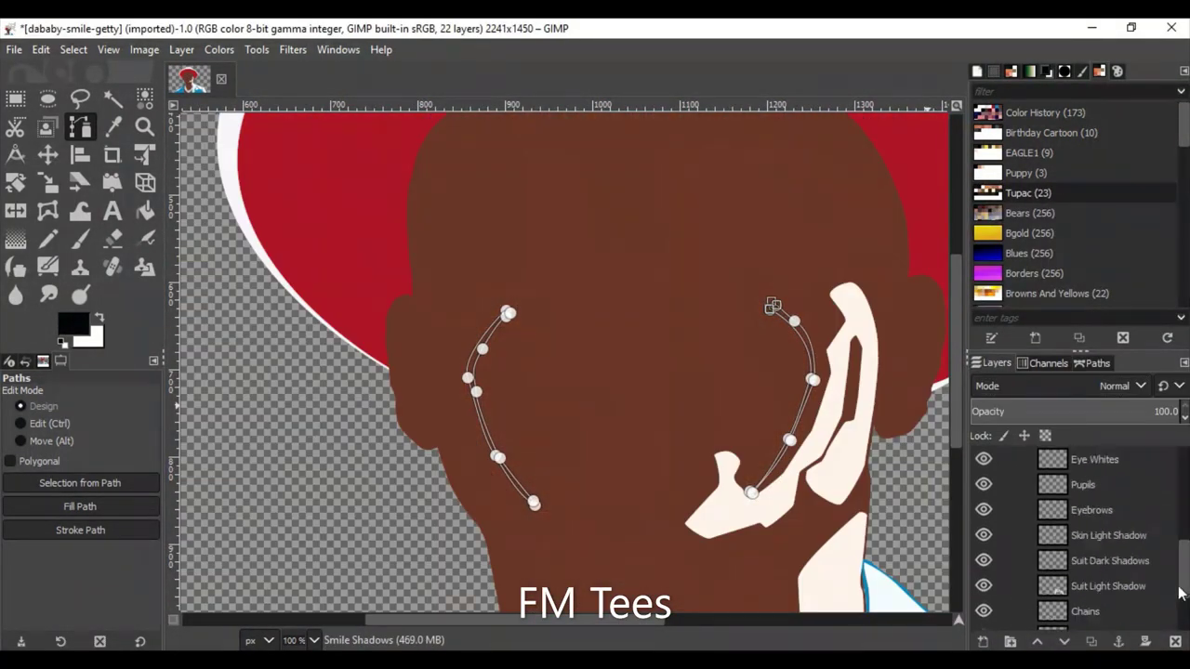
pyautogui.click(1091, 509)
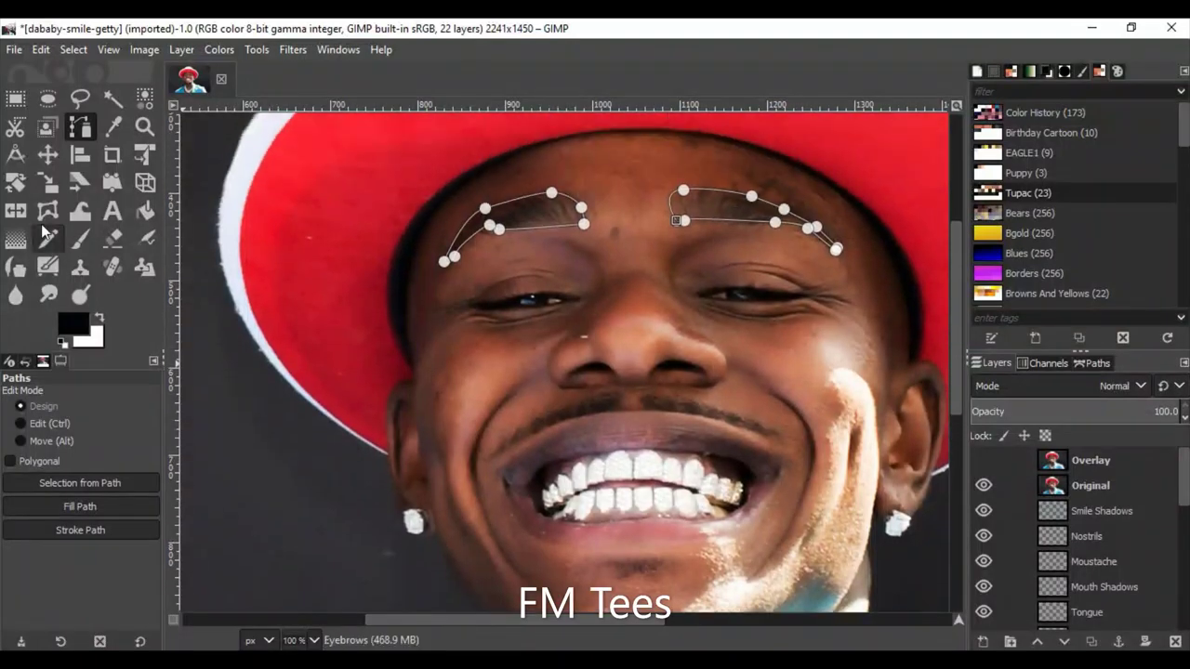
# Set the foreground colour to dark brown and select the Pupils path.
pyautogui.click(72, 324)
pyautogui.click(292, 531)
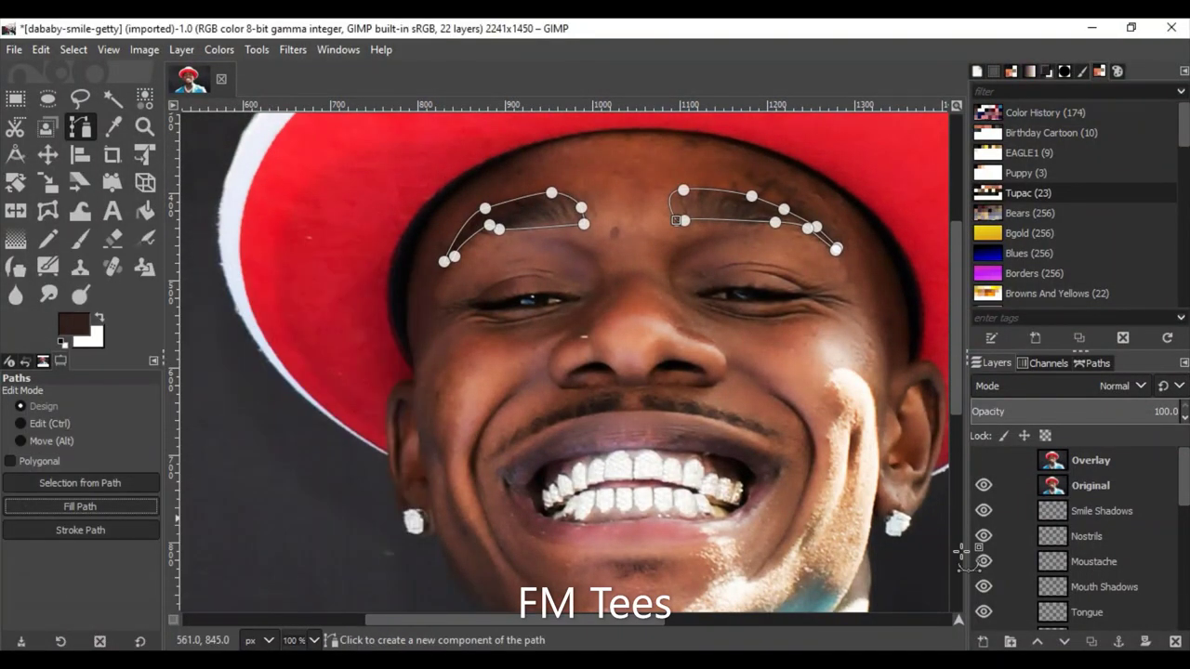
pyautogui.click(1094, 364)
pyautogui.click(1067, 406)
pyautogui.click(72, 324)
pyautogui.click(84, 460)
# Fill the path with solid dark brown and show the Nose path.
pyautogui.click(287, 531)
pyautogui.click(80, 506)
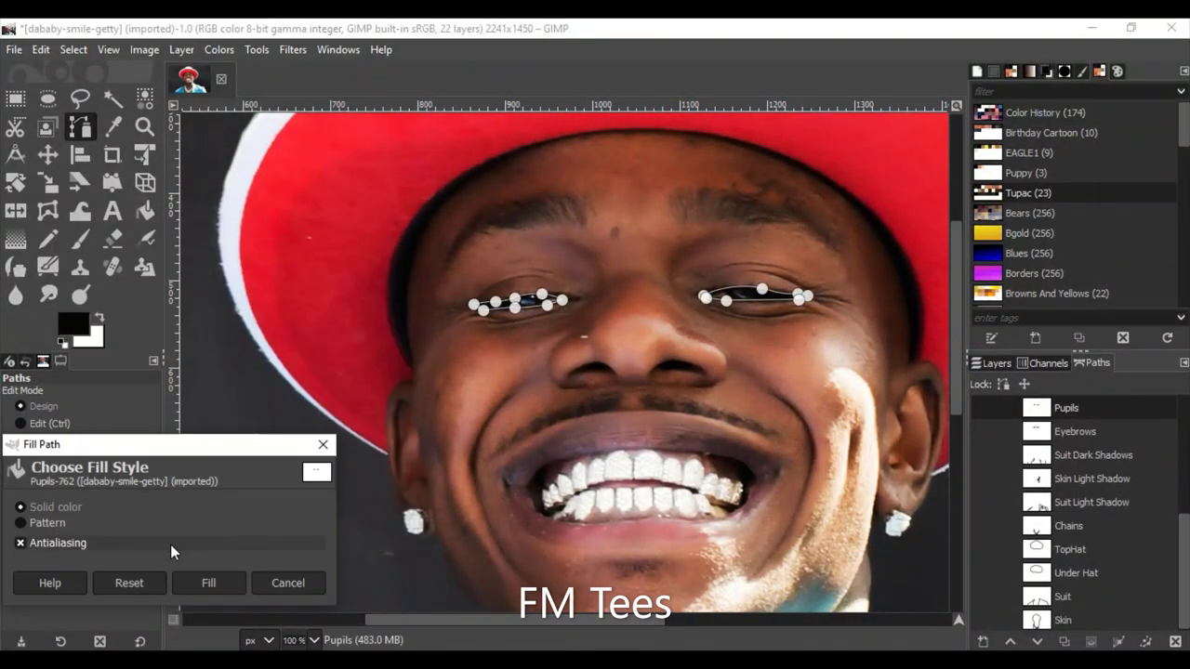
pyautogui.click(207, 579)
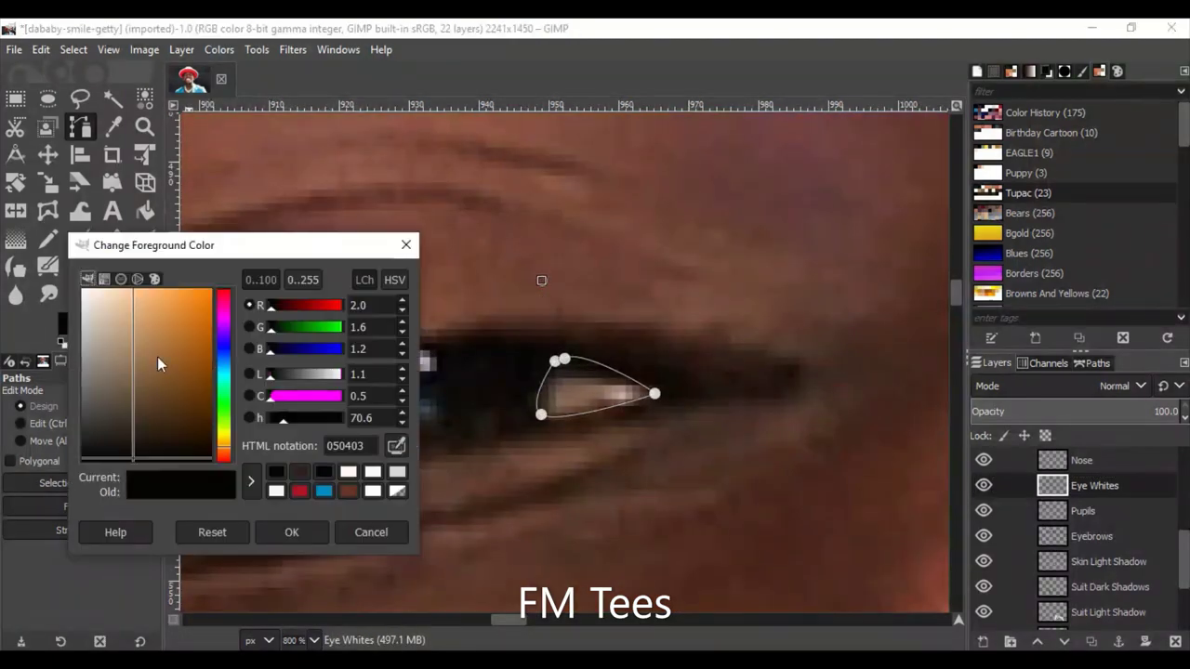
pyautogui.click(311, 532)
pyautogui.scroll(-3, 545, 276)
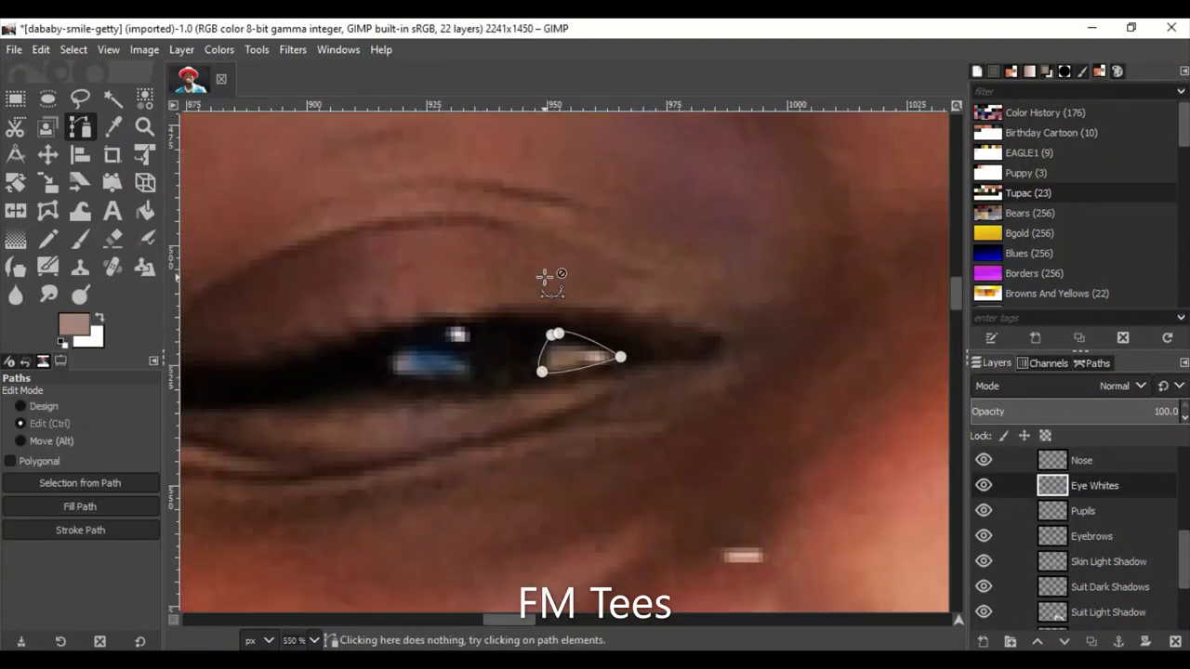
pyautogui.scroll(-2, 545, 276)
pyautogui.click(1095, 363)
pyautogui.click(73, 324)
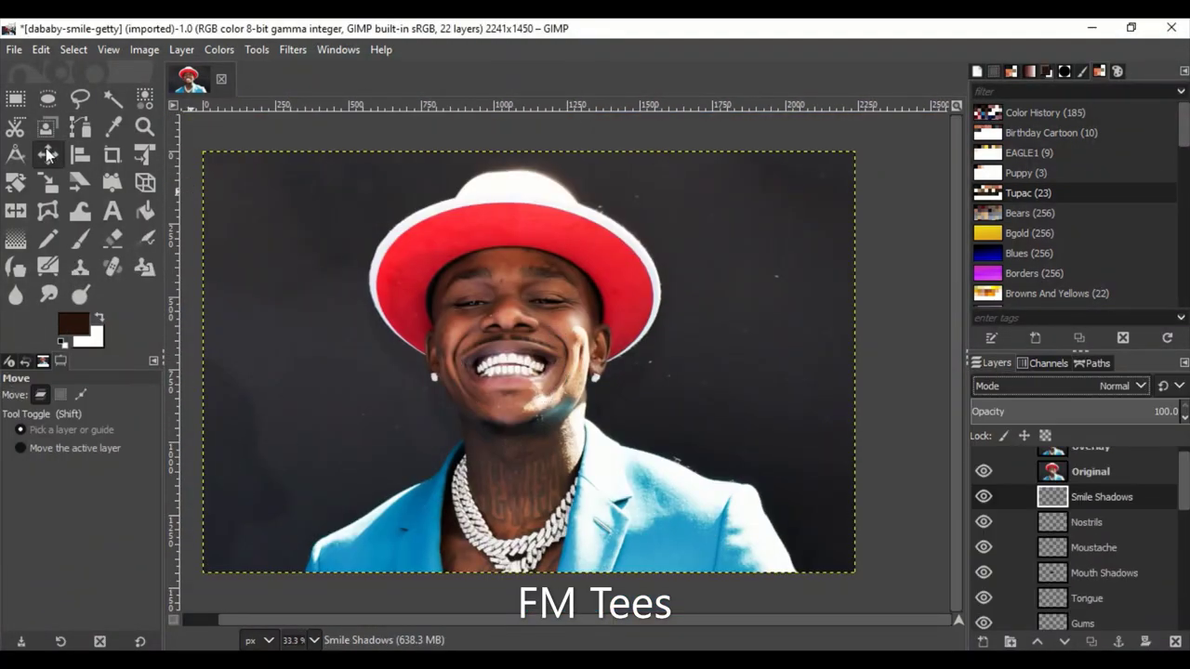
# Hide the photo and bend the nose path segments to curve around the nostril.
pyautogui.click(983, 473)
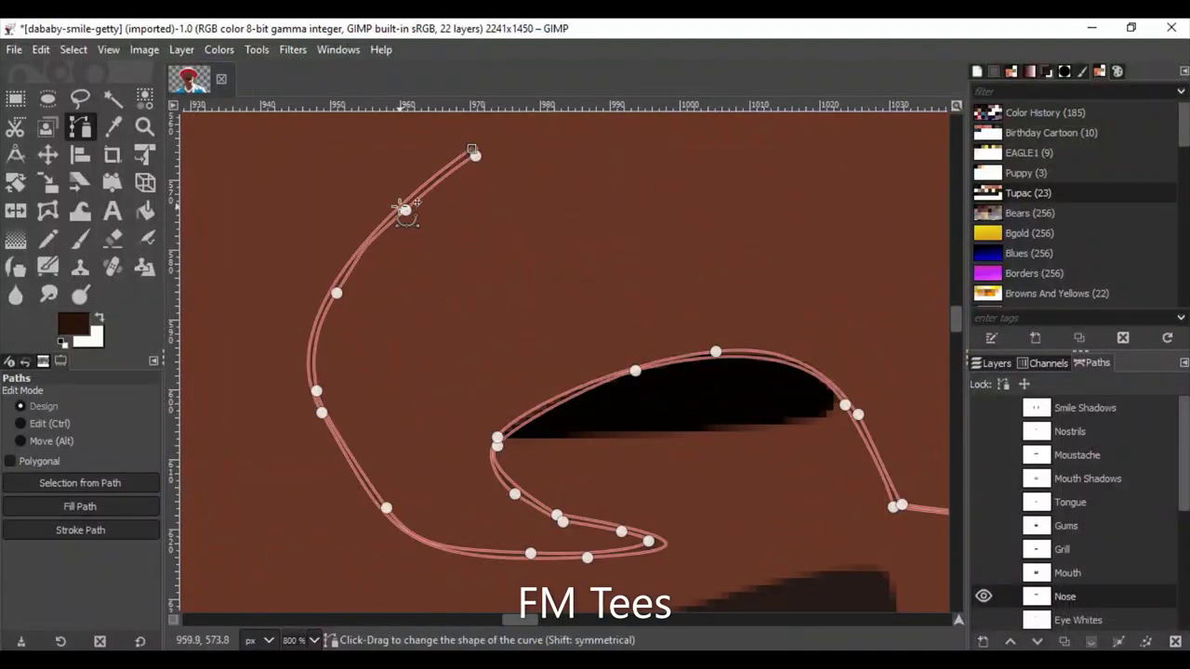
pyautogui.moveTo(371, 254); pyautogui.dragTo(454, 137)
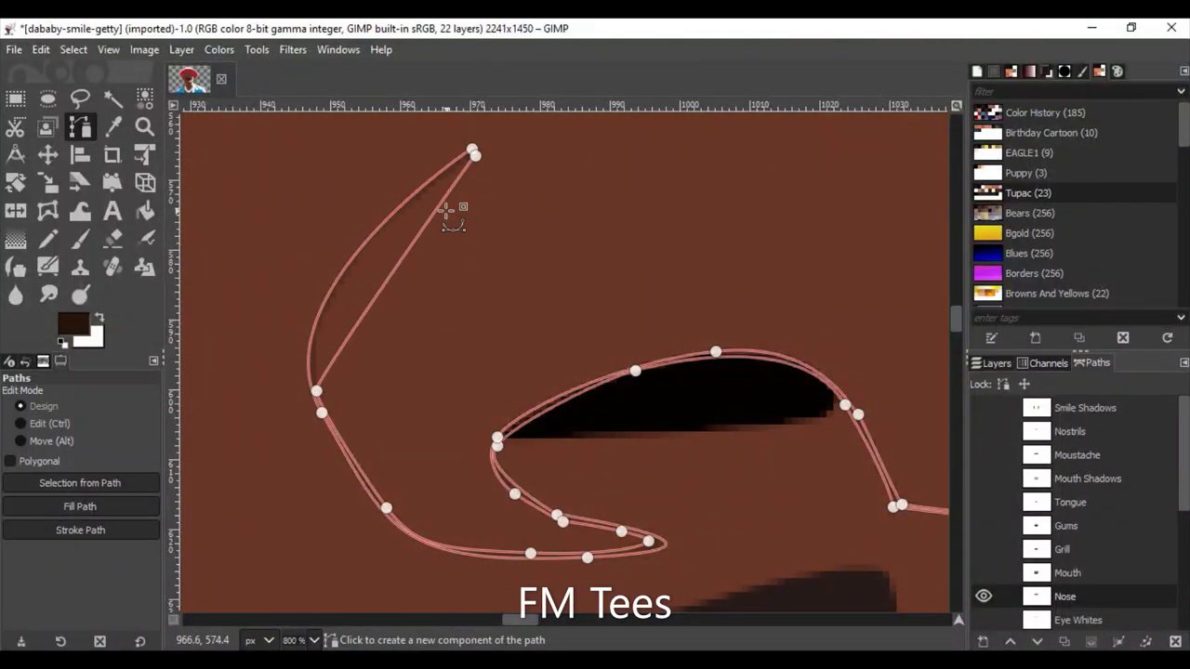
pyautogui.moveTo(446, 212); pyautogui.dragTo(332, 395)
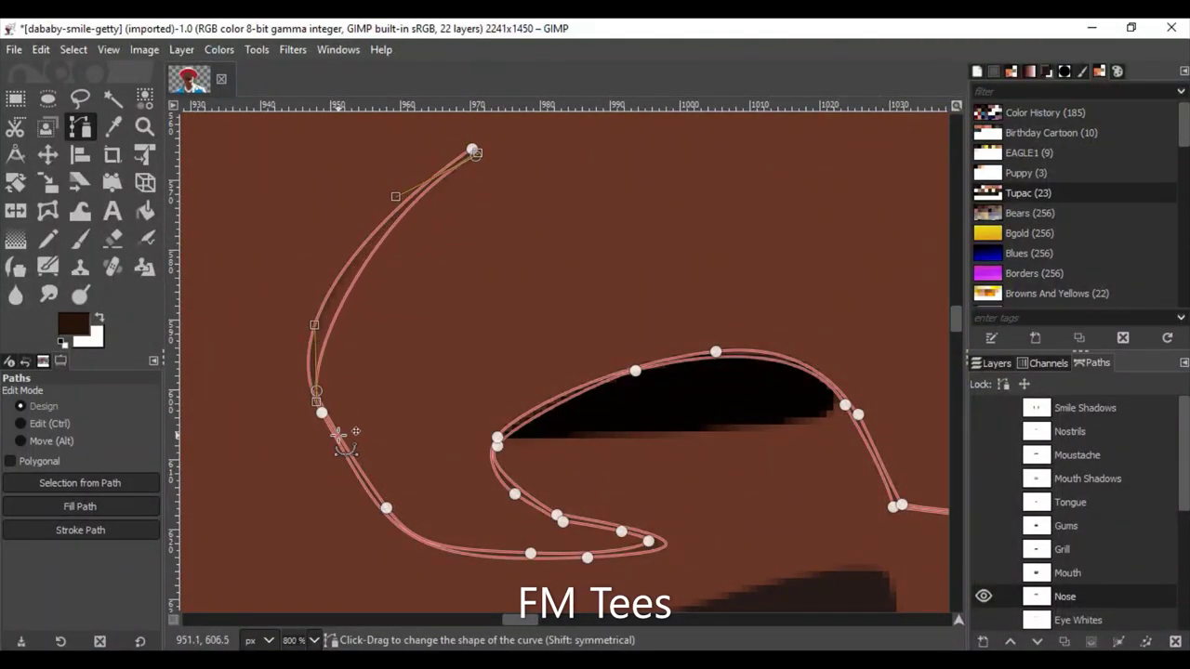
pyautogui.moveTo(336, 307); pyautogui.dragTo(395, 288)
pyautogui.click(530, 554)
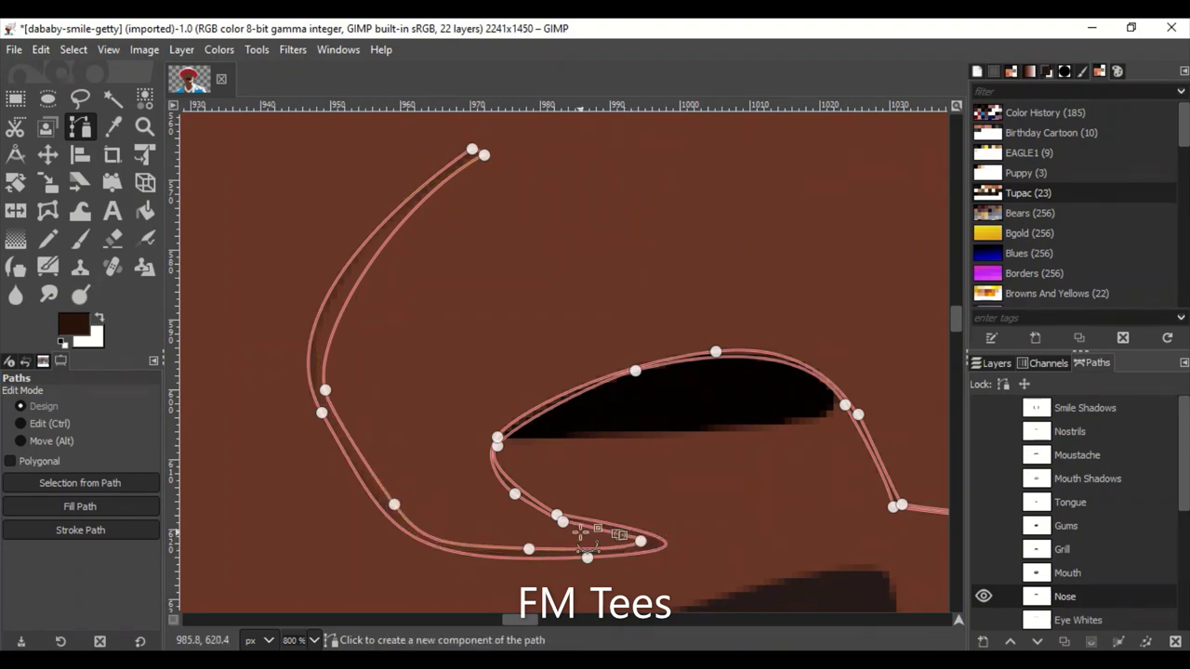
# Adjust the lower and nostril-curve anchors of the nose path.
pyautogui.hscroll(2, 723, 354)
pyautogui.click(518, 557)
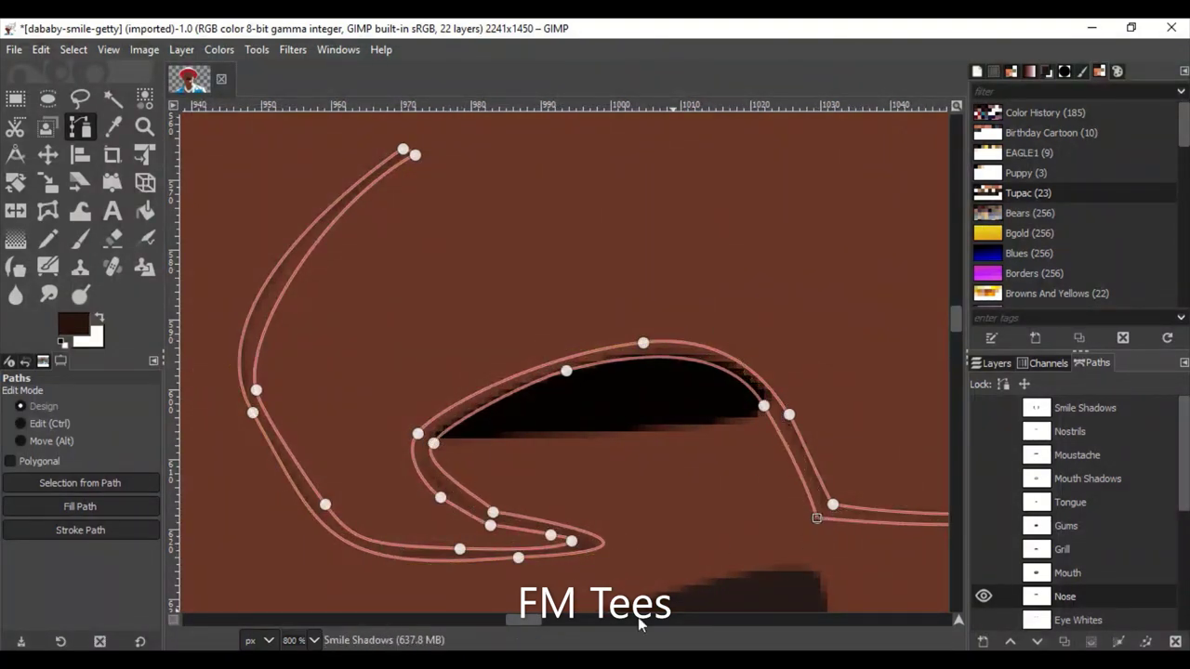
pyautogui.hscroll(10, 639, 625)
pyautogui.click(675, 503)
pyautogui.hscroll(9, 818, 333)
pyautogui.click(755, 456)
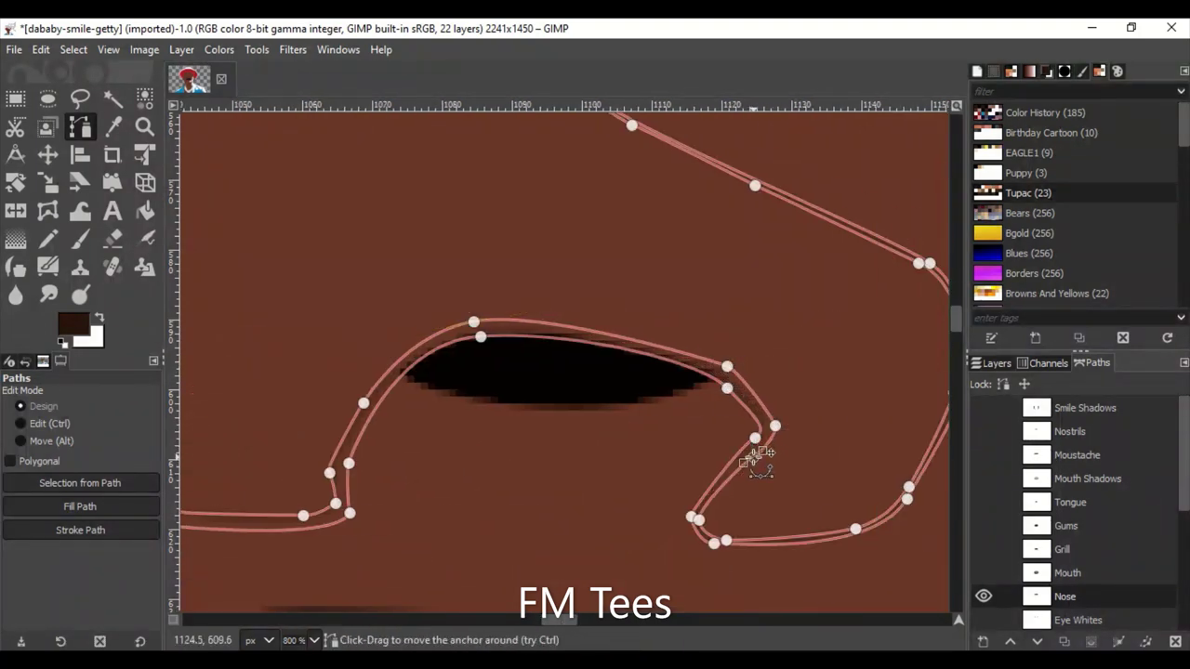
pyautogui.hscroll(7, 734, 537)
pyautogui.scroll(4, 638, 486)
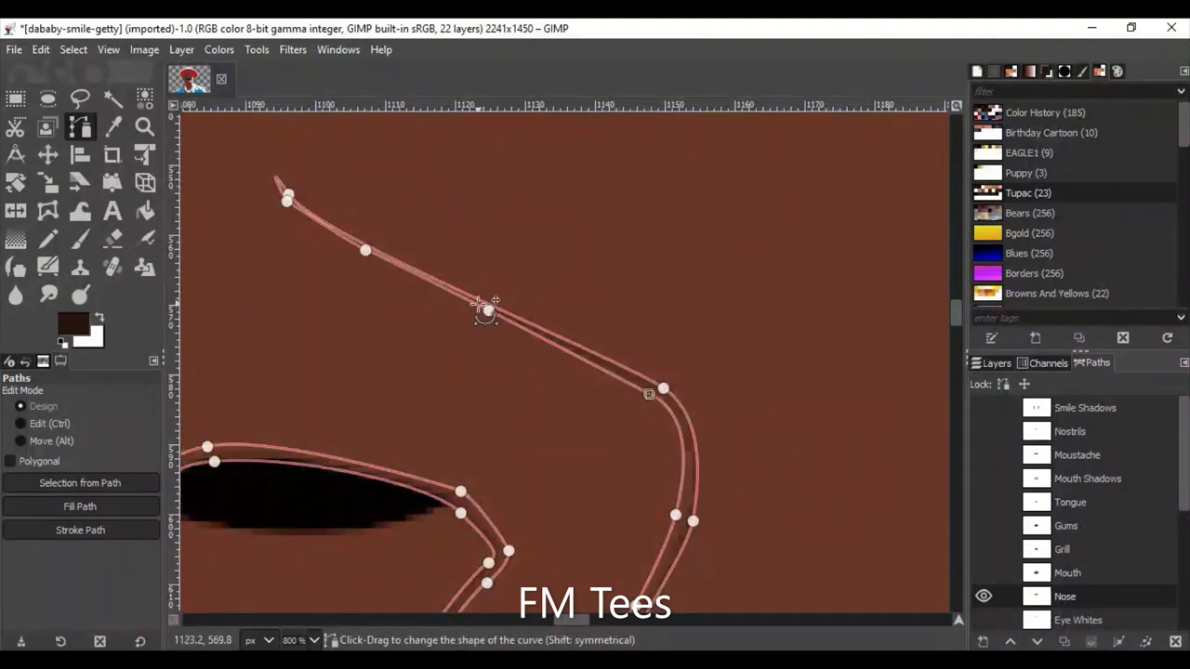
pyautogui.scroll(-2, 346, 244)
pyautogui.scroll(-2, 346, 244)
pyautogui.click(995, 363)
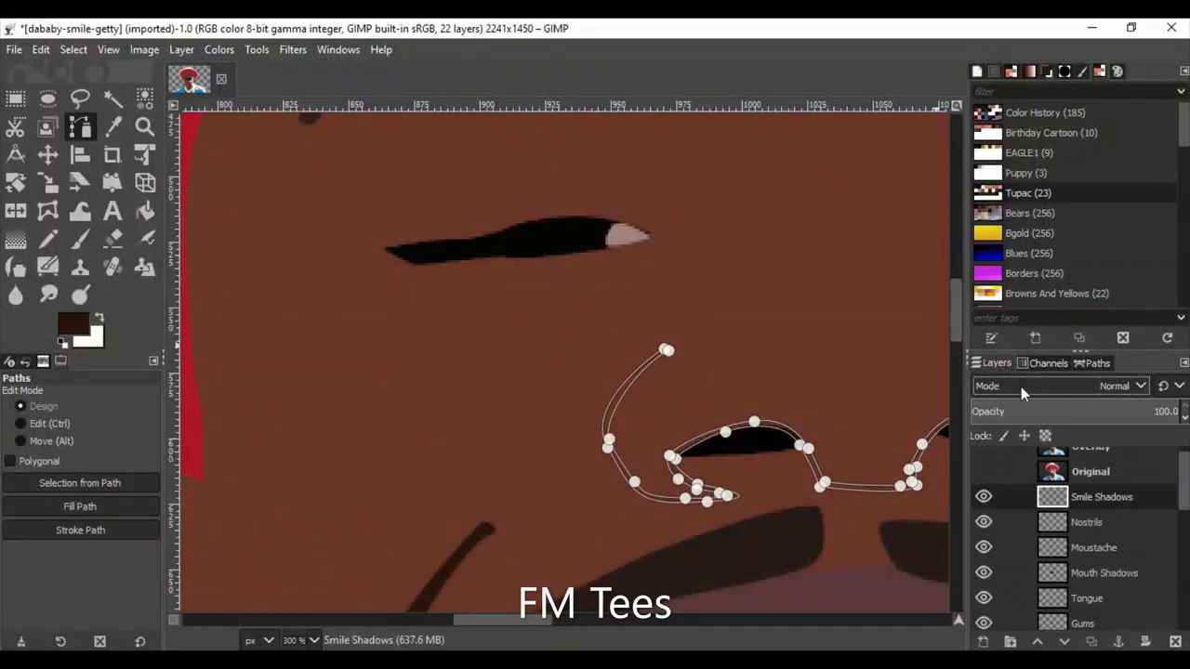
pyautogui.scroll(-1, 1079, 558)
pyautogui.moveTo(1185, 502); pyautogui.dragTo(1184, 547)
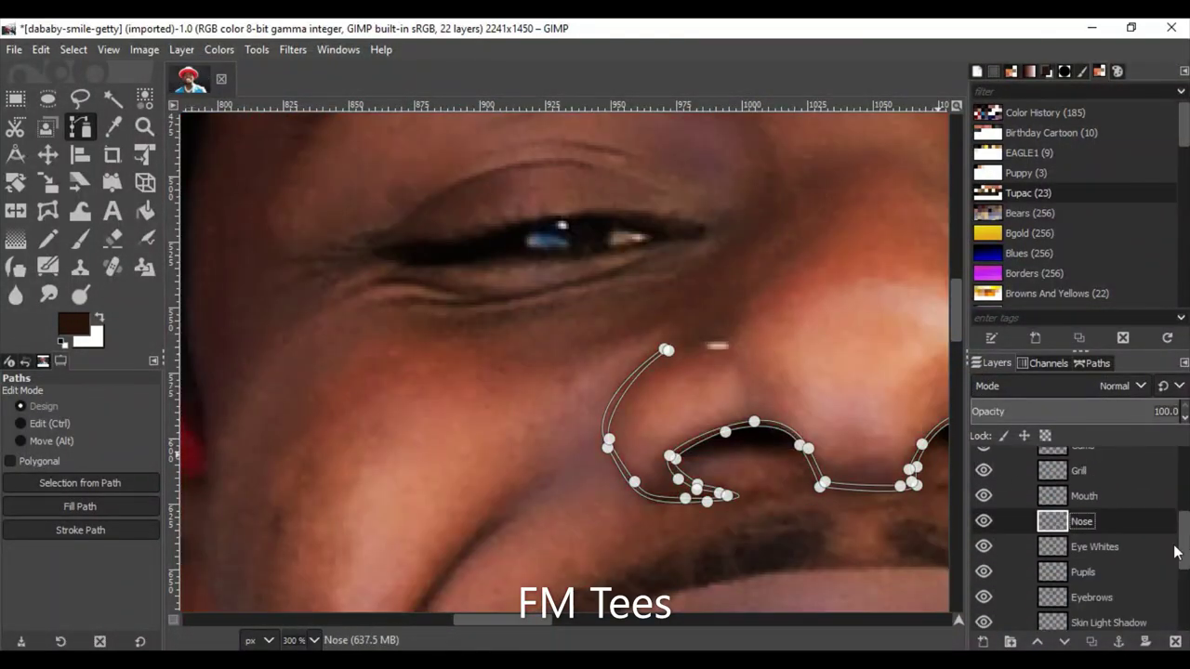
# Toggle the original photo for comparison, then select the Nostrils layer and path.
pyautogui.press('m')
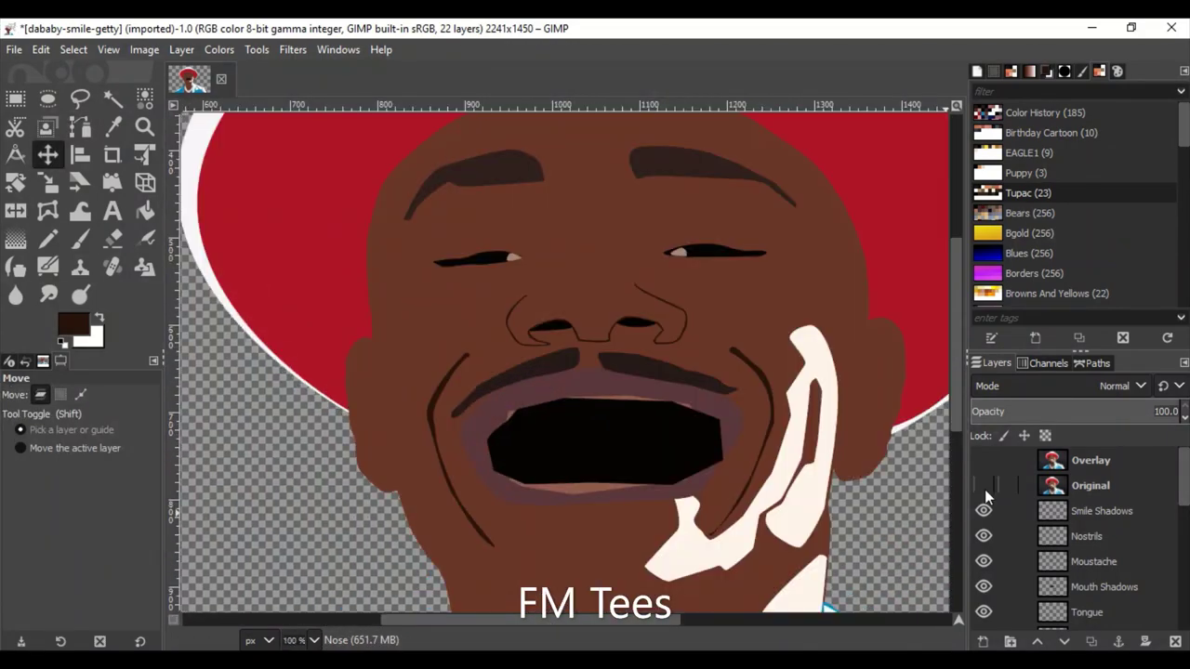
pyautogui.click(984, 485)
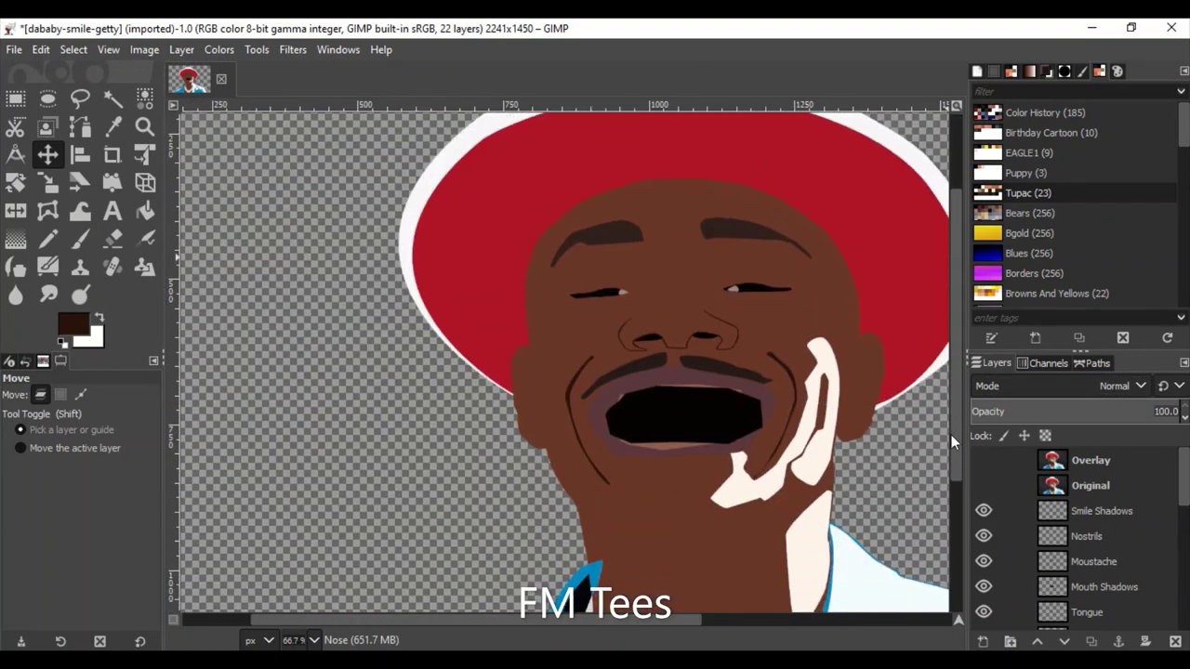
pyautogui.click(984, 485)
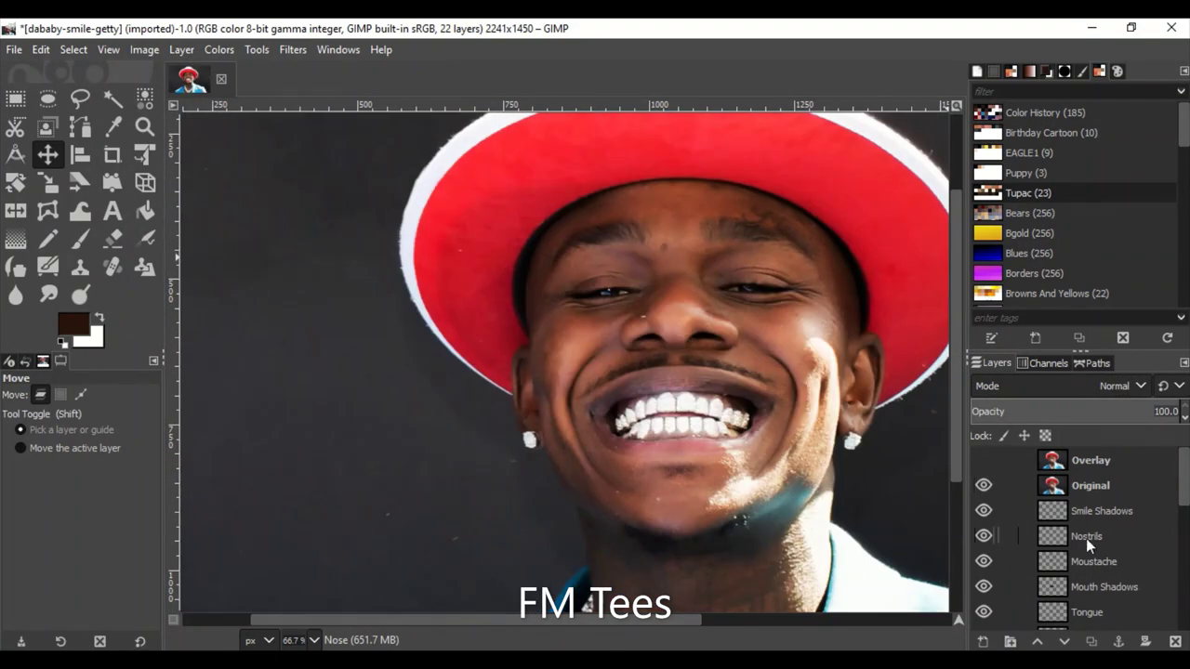
pyautogui.click(1086, 538)
pyautogui.click(983, 484)
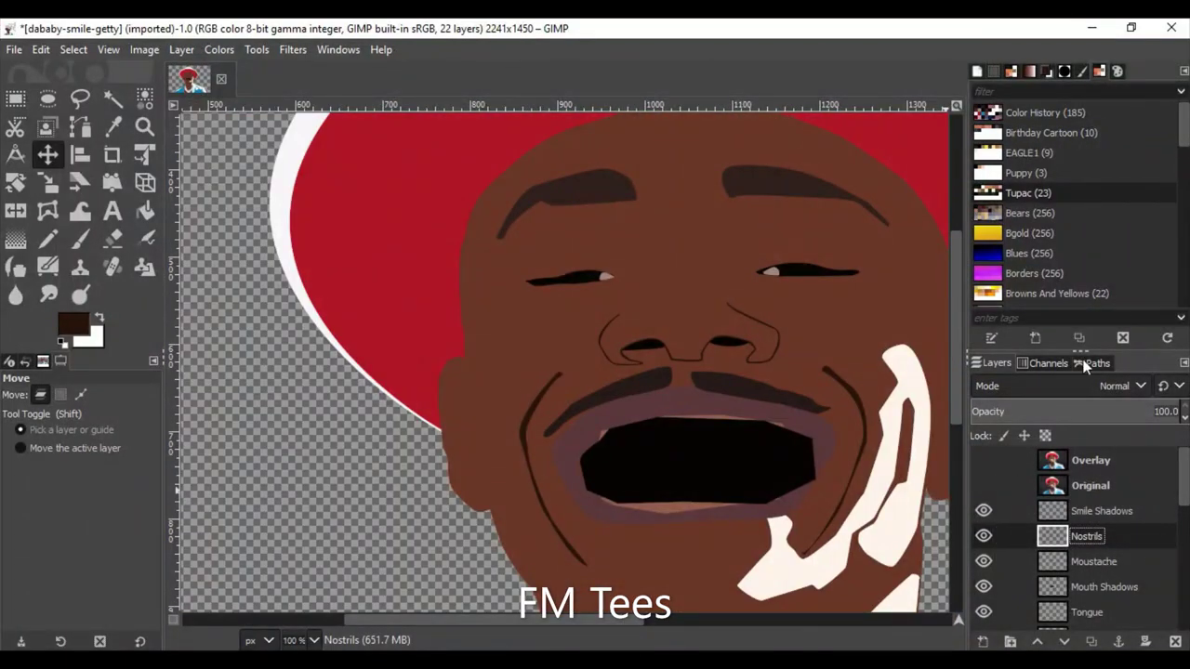
pyautogui.click(1084, 364)
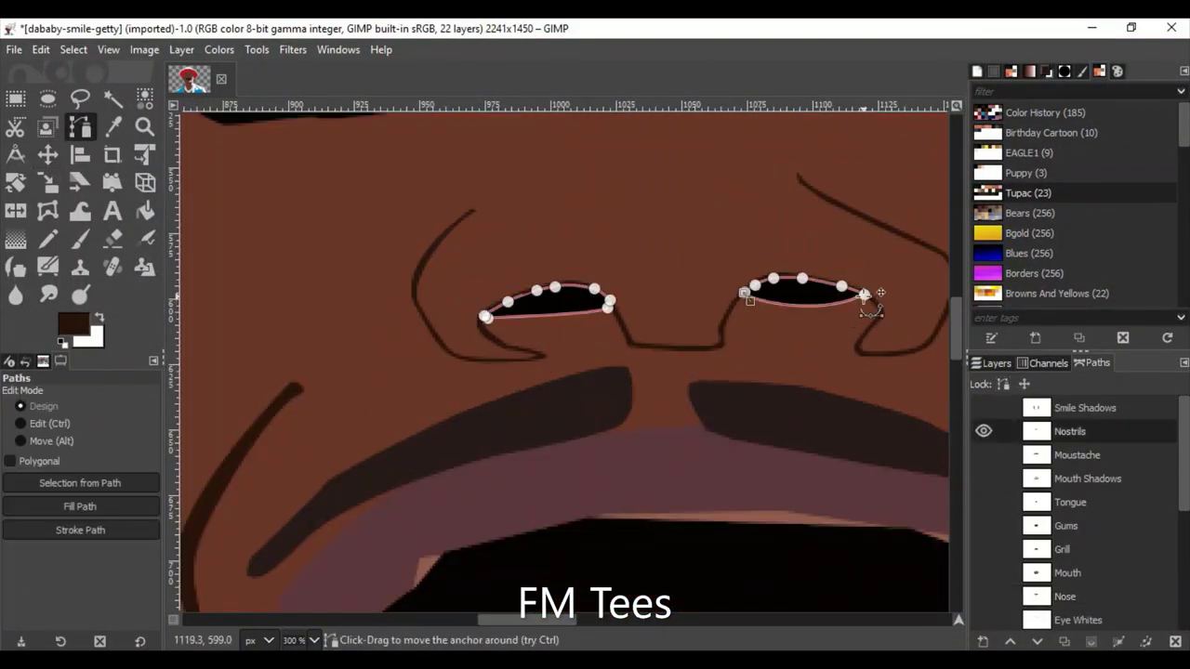
# Reshape the nostril path's right end and lower segment to follow the nostril.
pyautogui.scroll(3, 818, 275)
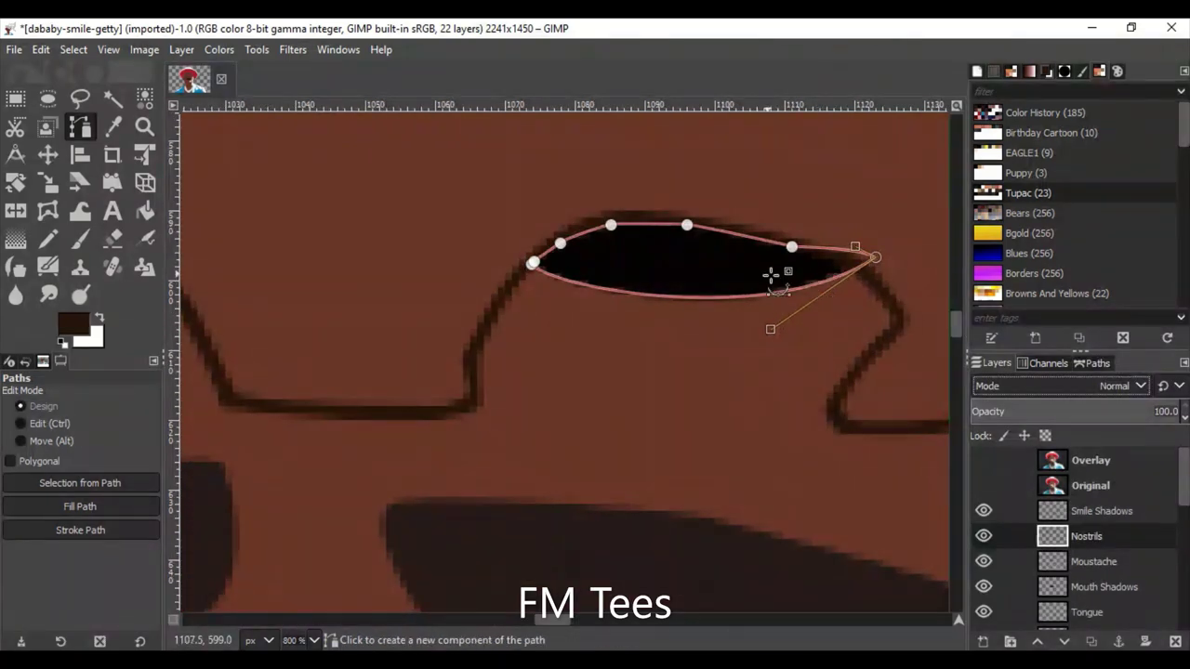
pyautogui.moveTo(901, 294); pyautogui.dragTo(926, 302)
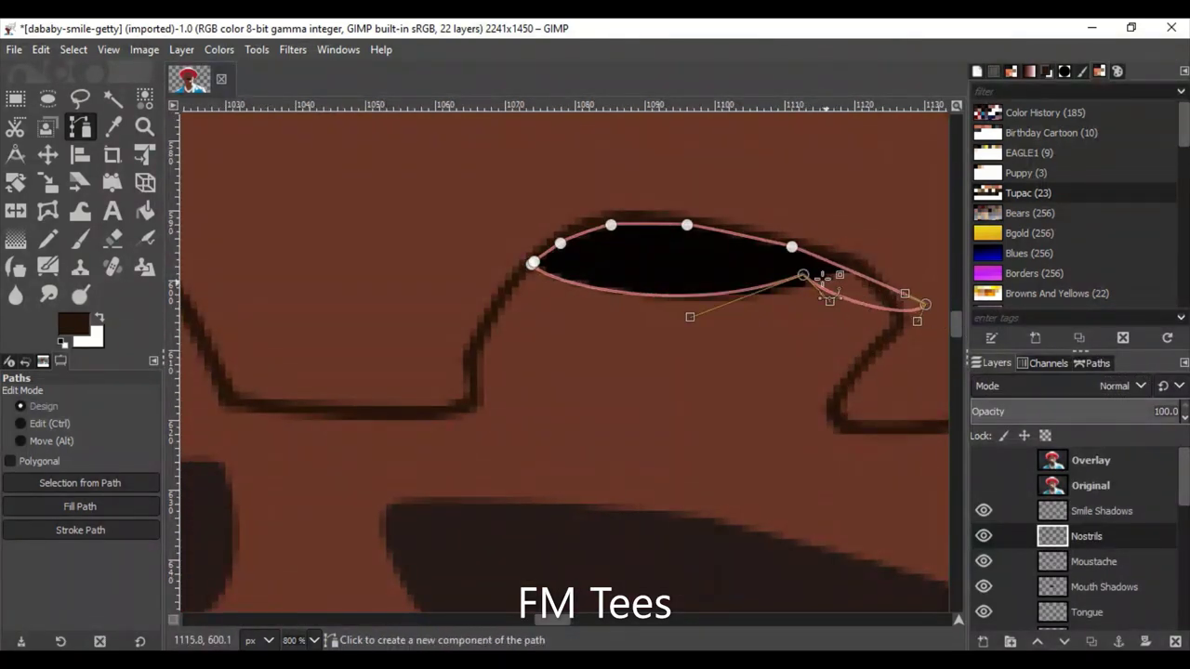
pyautogui.keyDown('ctrl'); pyautogui.click(803, 283); pyautogui.keyUp('ctrl')
pyautogui.moveTo(836, 244); pyautogui.dragTo(915, 302)
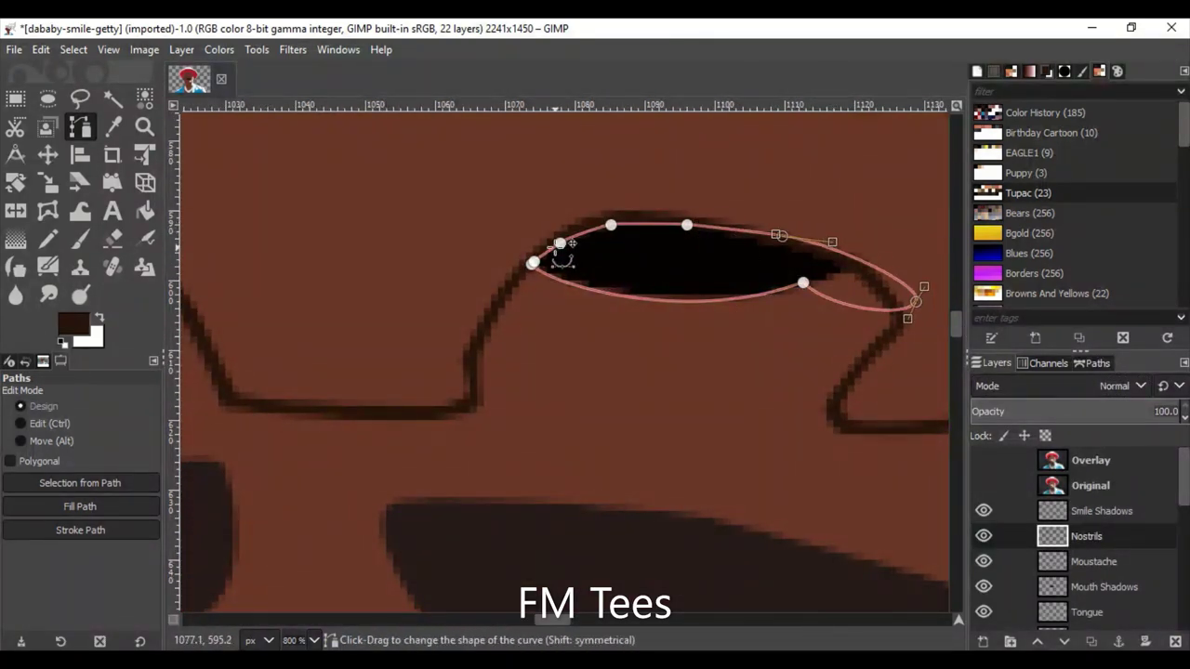
pyautogui.scroll(-1, 805, 337)
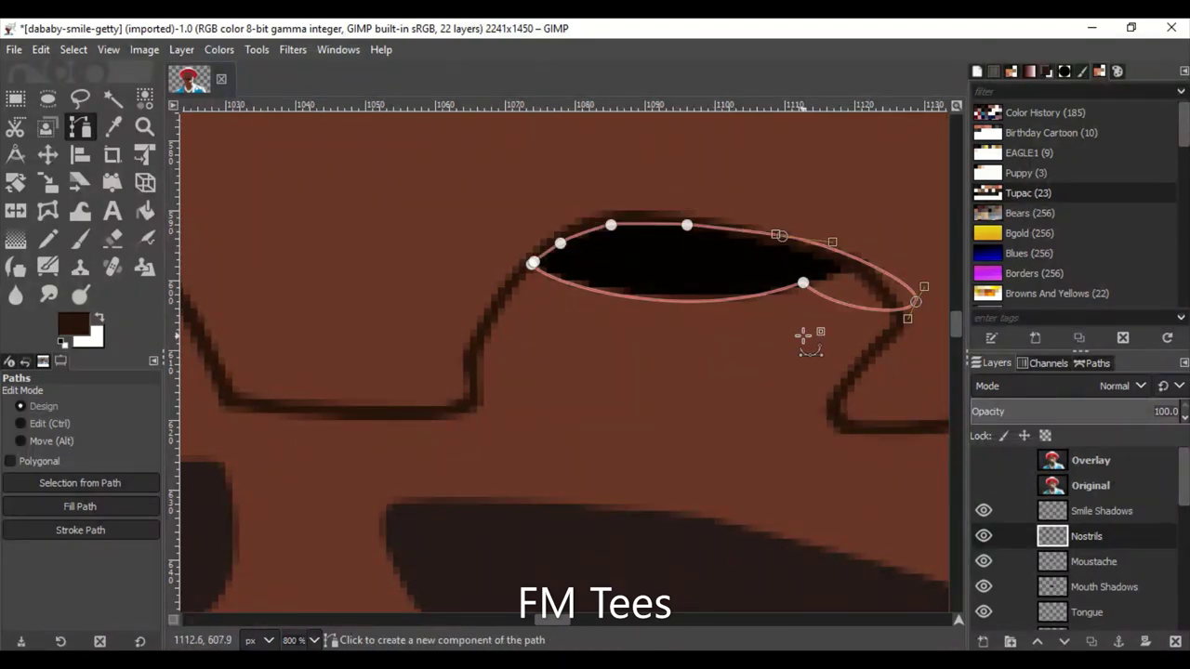
pyautogui.scroll(-4, 696, 430)
# Set the painting colour to black.
pyautogui.click(74, 323)
pyautogui.click(289, 530)
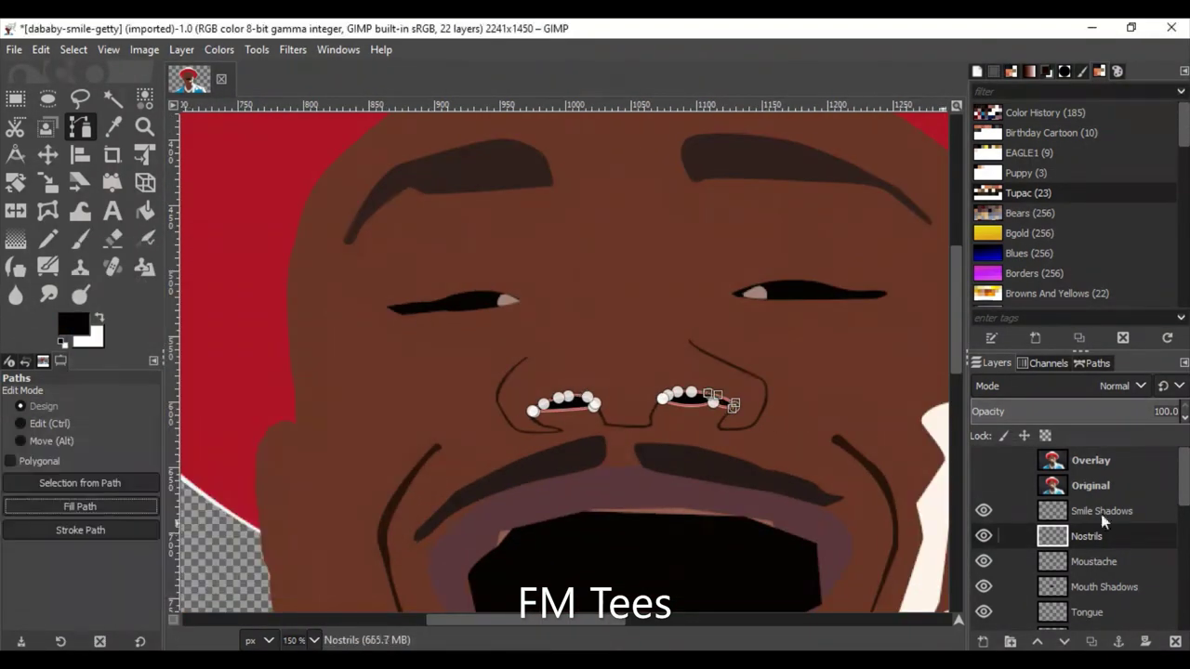
pyautogui.press('q')
pyautogui.scroll(-3, 417, 531)
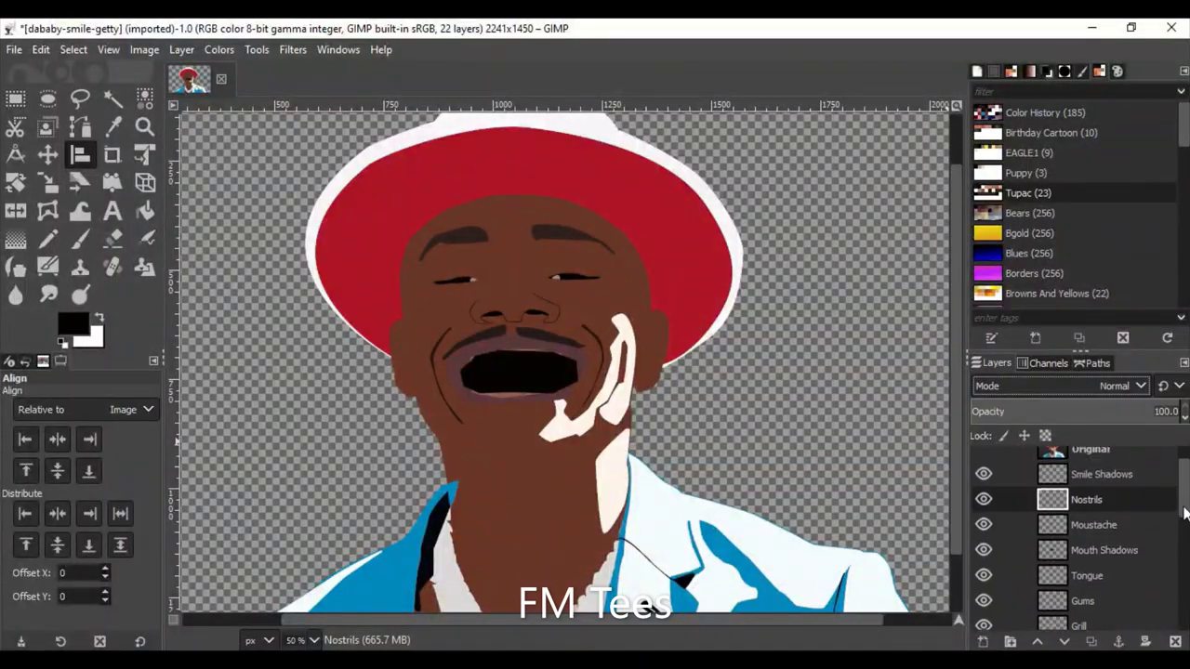
# Raise Gums above Mouth Shadows and lower Mouth Shadows beneath Tongue and Mouth.
pyautogui.scroll(-2, 1079, 521)
pyautogui.click(1038, 642)
pyautogui.click(1037, 642)
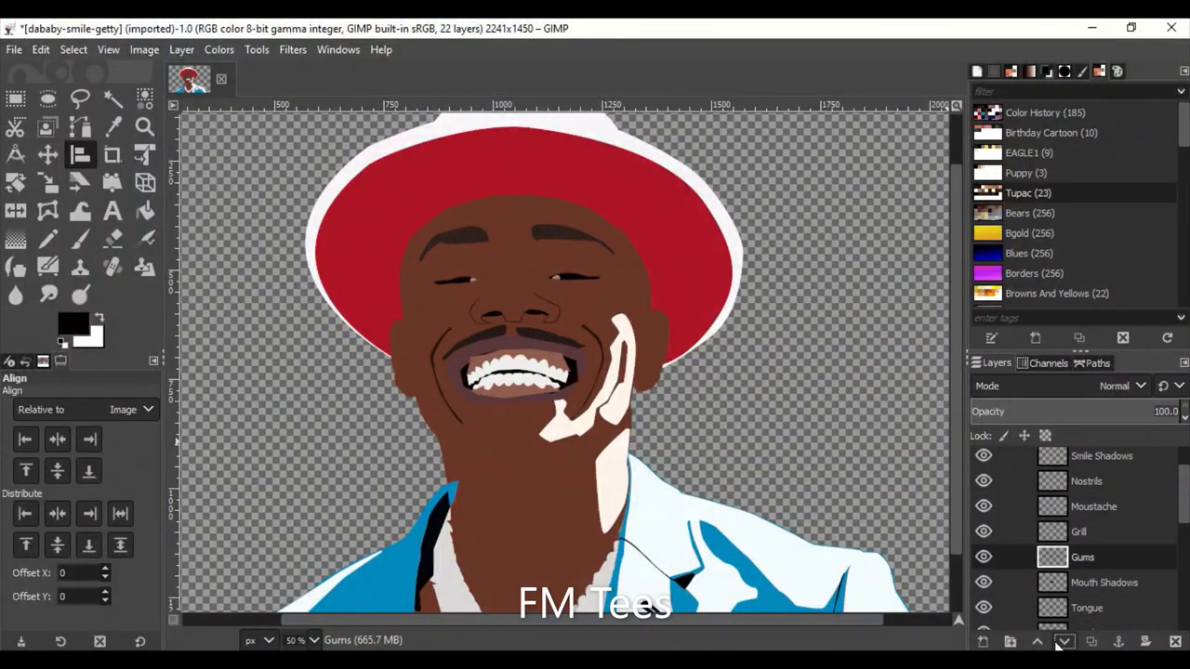
pyautogui.scroll(3, 462, 343)
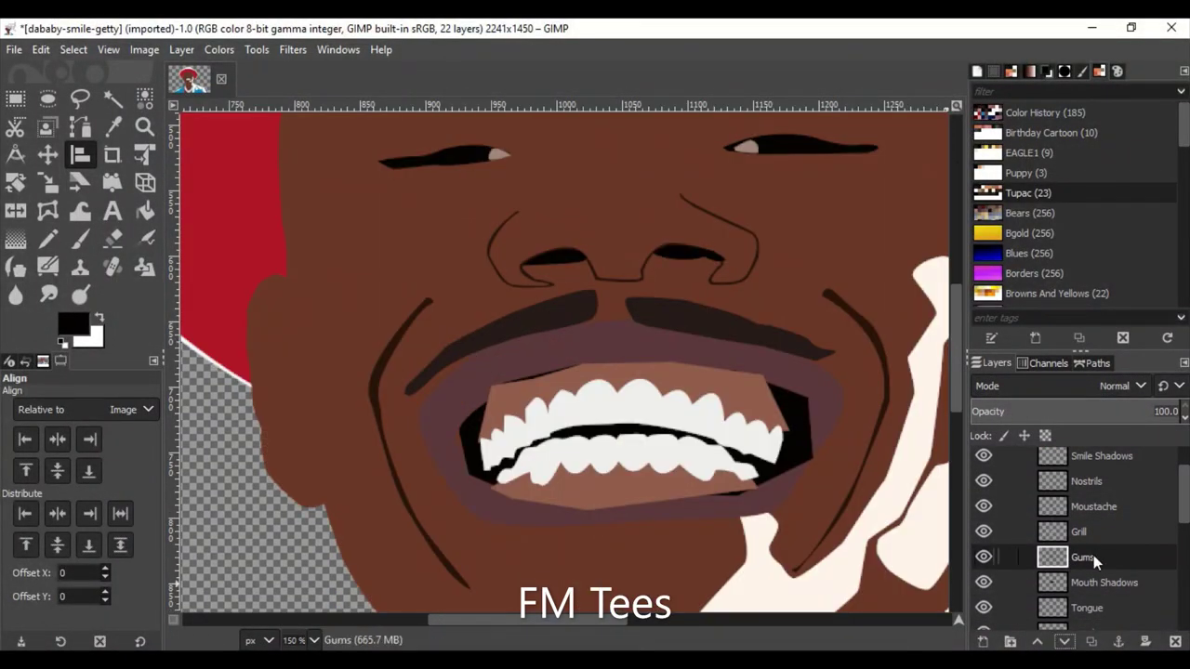
pyautogui.press('pagedown')
pyautogui.scroll(-1, 867, 509)
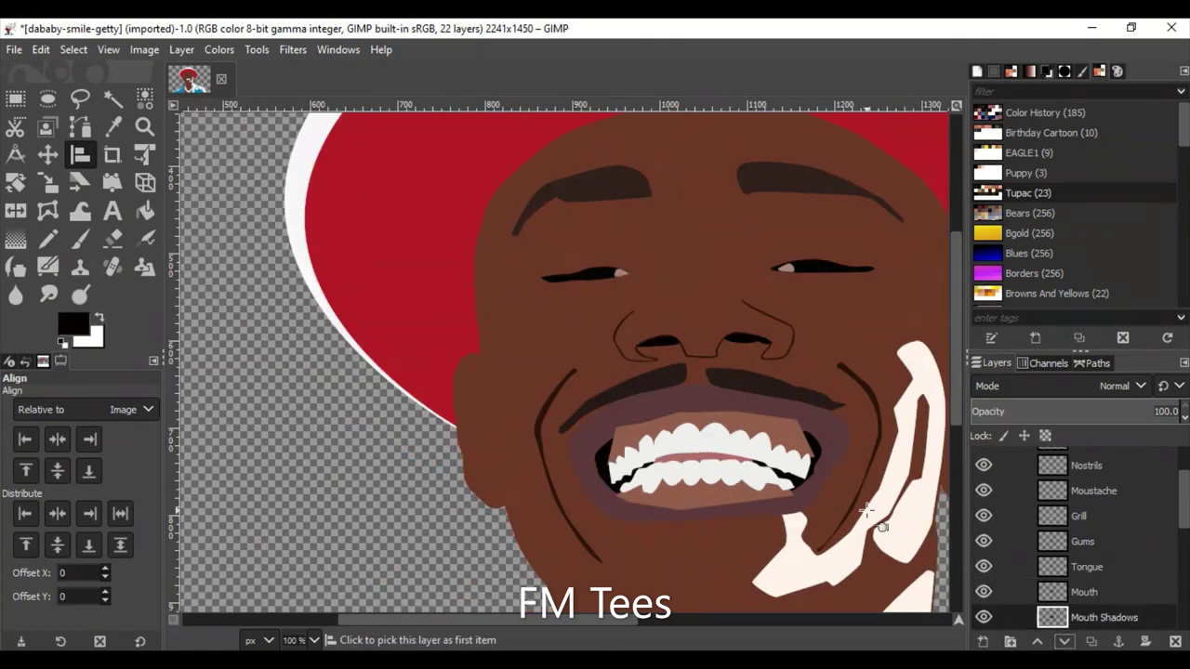
# Select the Mouth, Gums and Mouth Shadows layers in turn to check their order.
pyautogui.click(1103, 593)
pyautogui.click(1110, 544)
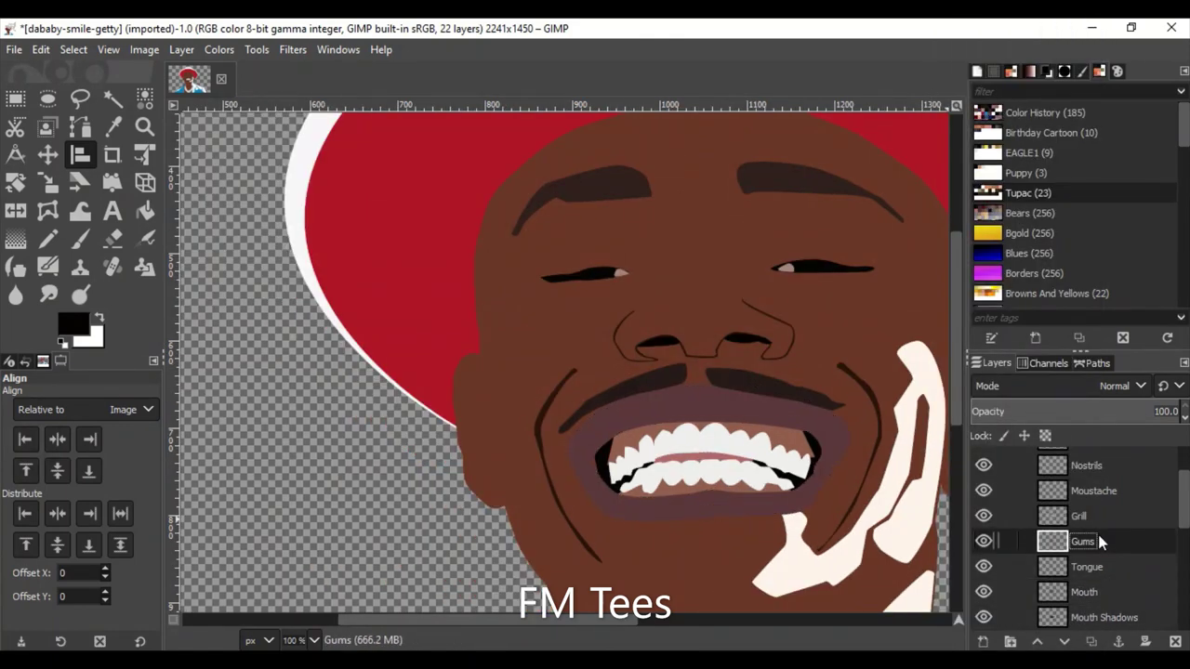
pyautogui.scroll(-1, 1106, 577)
pyautogui.click(1113, 593)
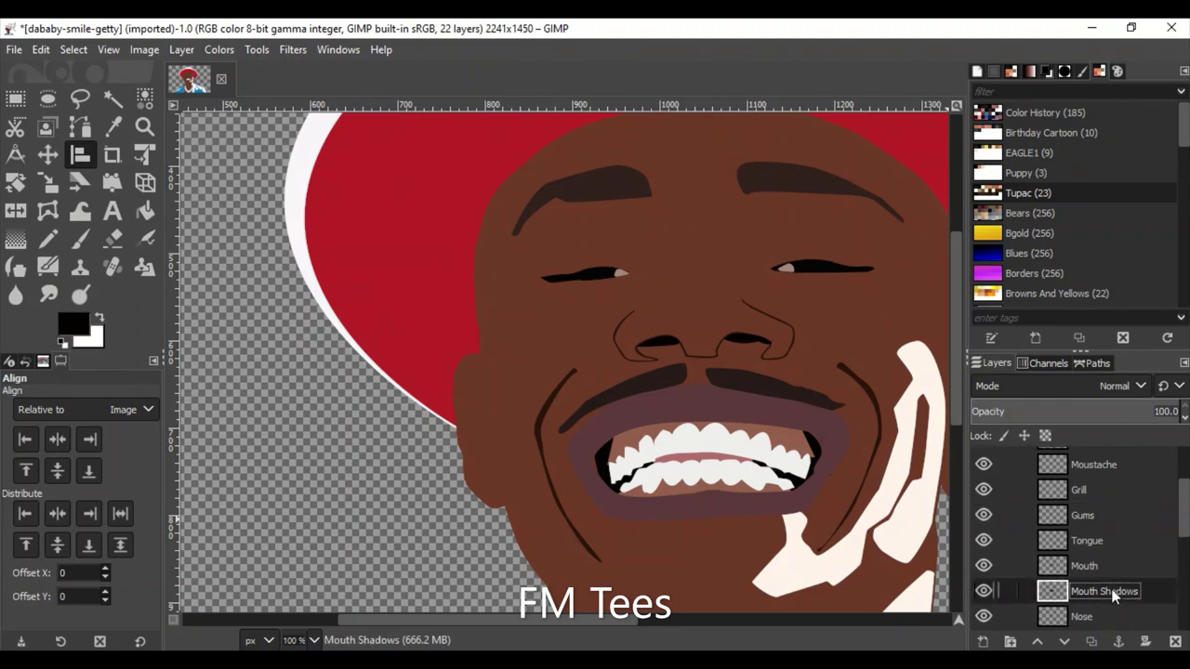
pyautogui.scroll(2, 826, 499)
pyautogui.scroll(1, 828, 502)
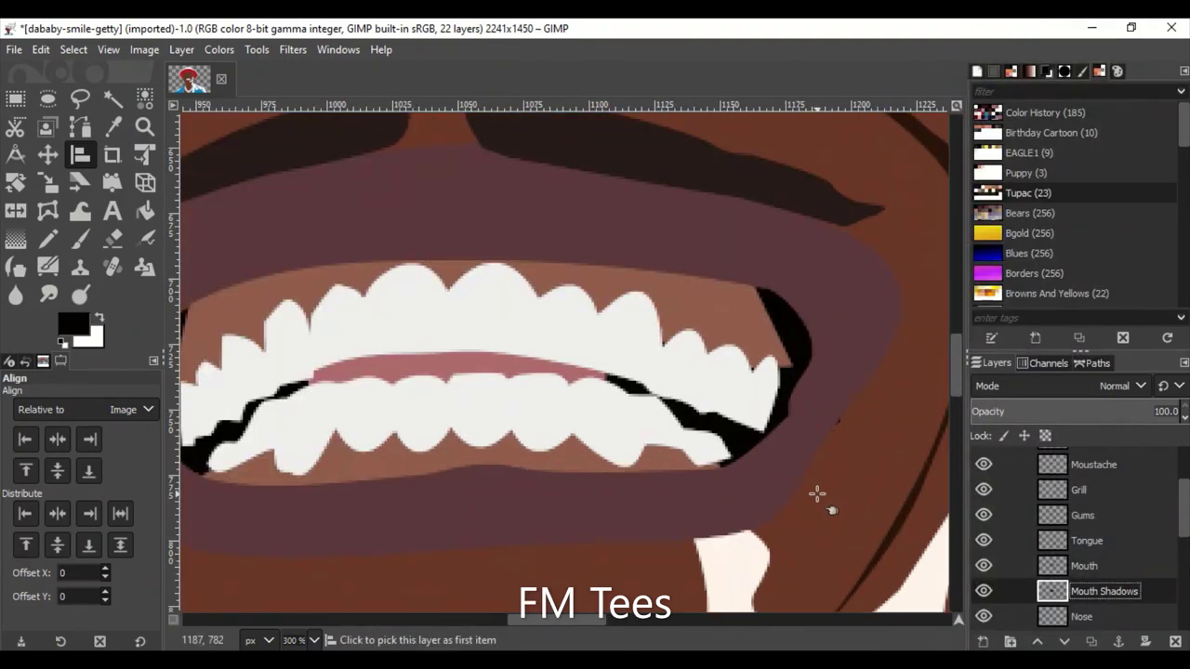
pyautogui.scroll(-2, 818, 493)
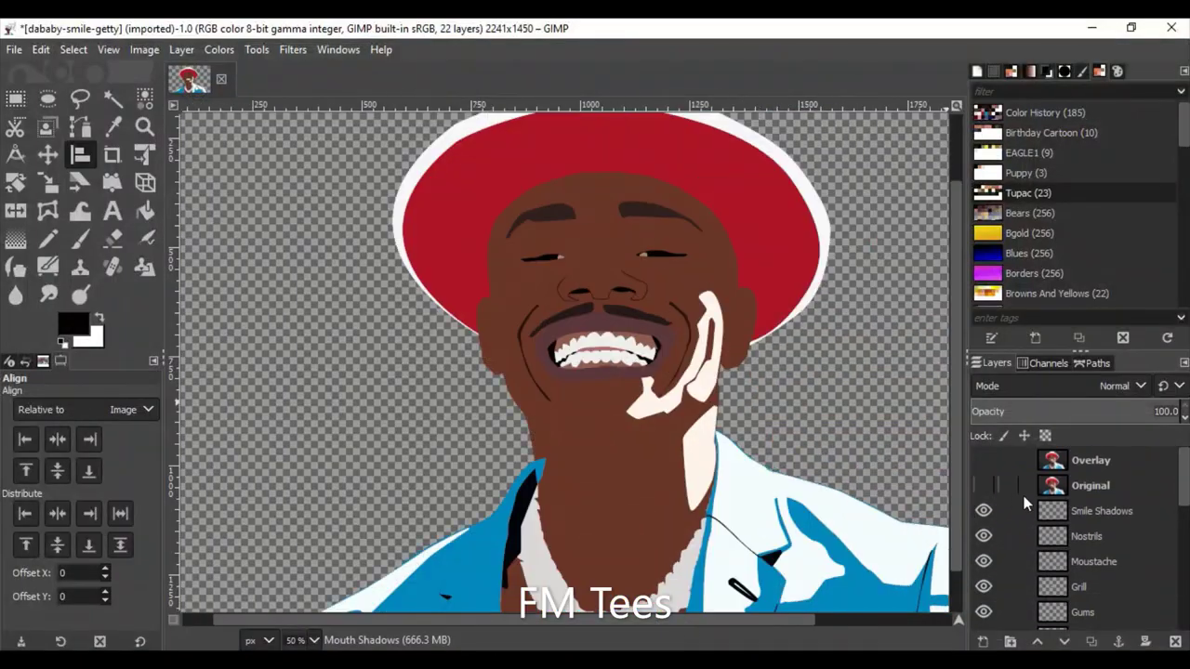
pyautogui.scroll(-2, 1153, 477)
# Fade the Skin Light Shadow layer's opacity to about 2.
pyautogui.click(1132, 575)
pyautogui.moveTo(1116, 411); pyautogui.dragTo(978, 412)
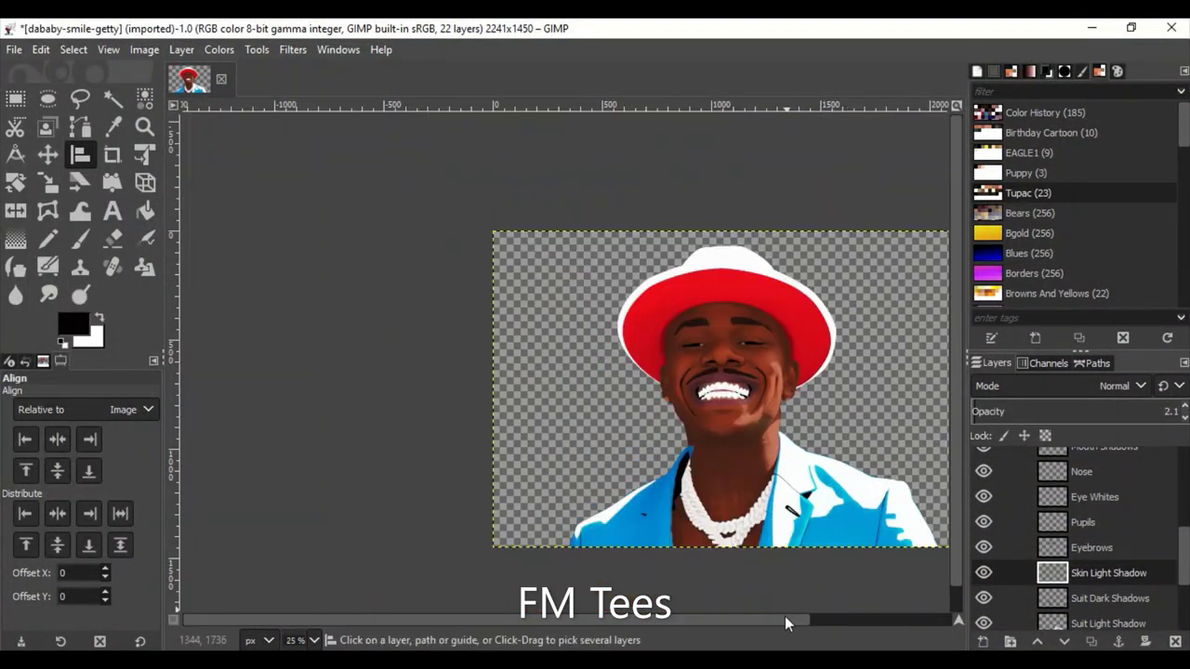
pyautogui.scroll(-1, 689, 410)
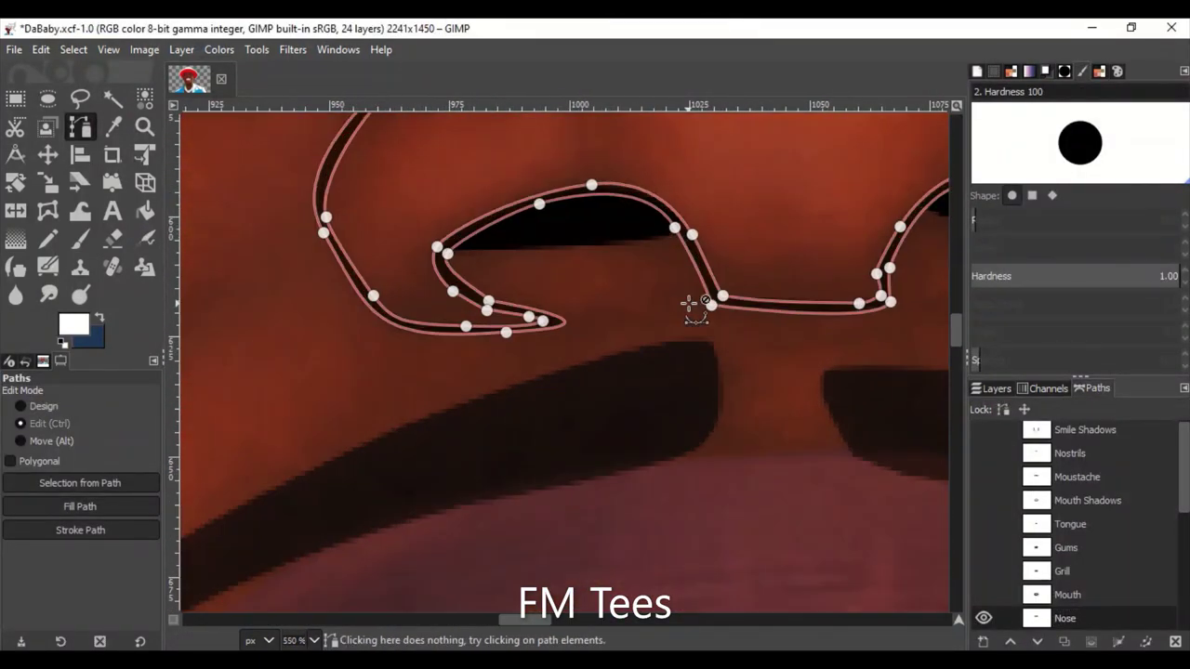
# Toggle the Original photo layer on and off to compare the nose.
pyautogui.keyDown('ctrl'); pyautogui.scroll(-1, 692, 307); pyautogui.keyUp('ctrl')
pyautogui.click(996, 389)
pyautogui.click(984, 507)
pyautogui.click(984, 507)
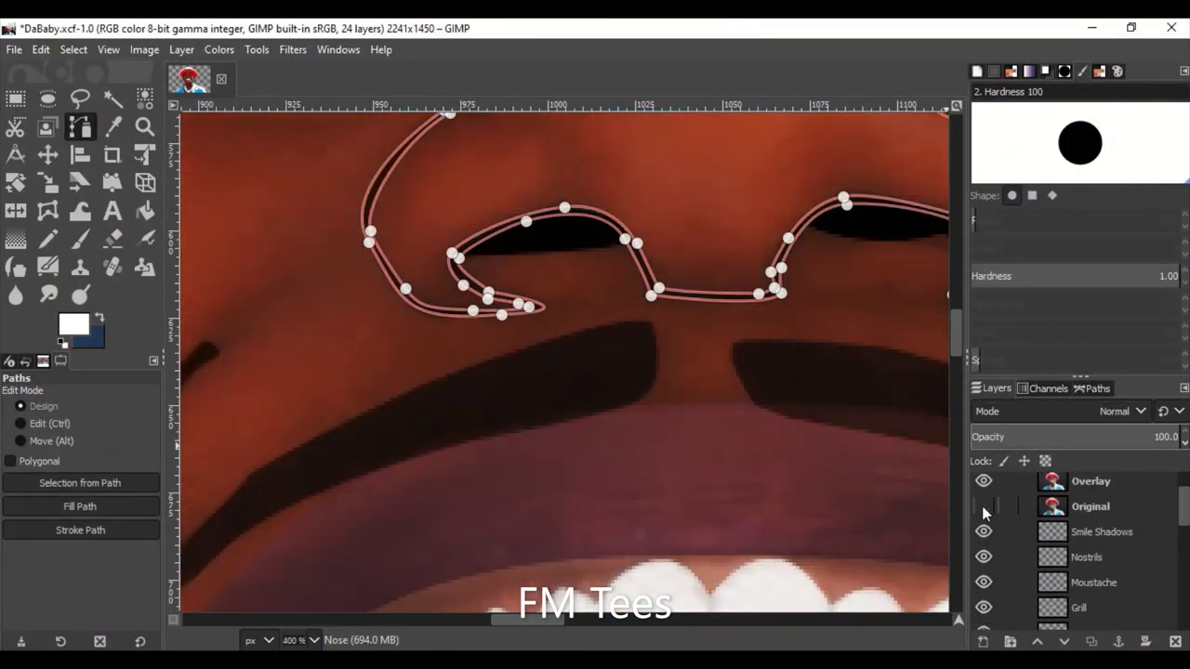
pyautogui.hscroll(4, 611, 233)
pyautogui.hscroll(1, 632, 230)
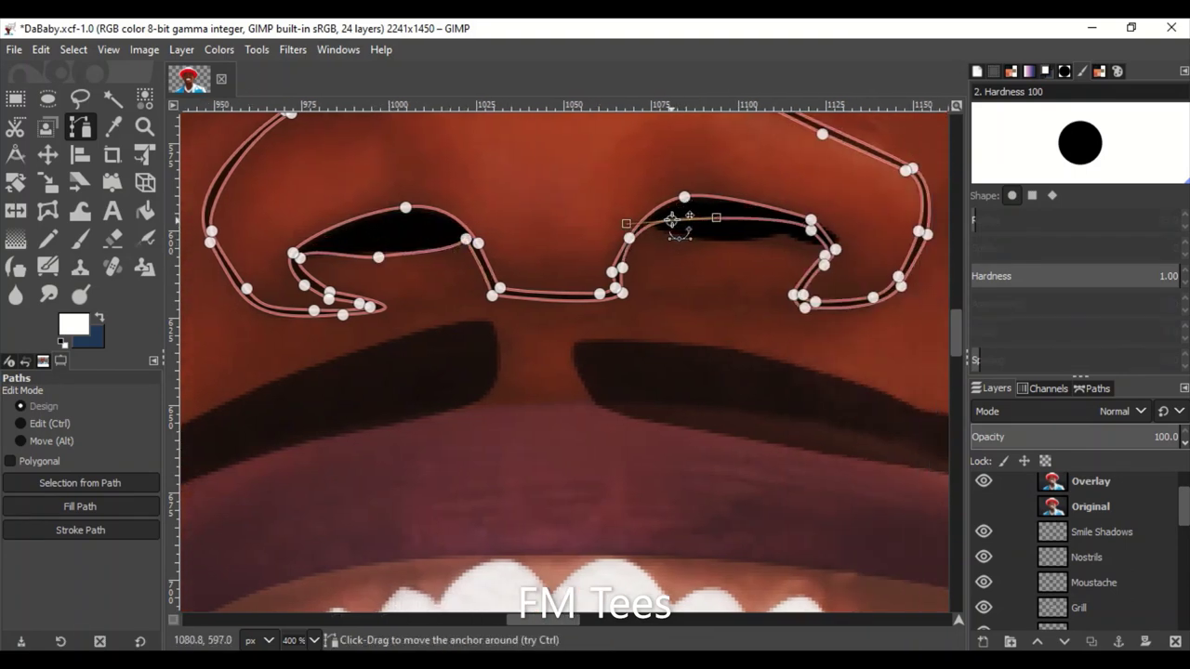
# Reshape the right-nostril curve and fill the Nose path in dark brown.
pyautogui.moveTo(655, 223); pyautogui.dragTo(668, 226)
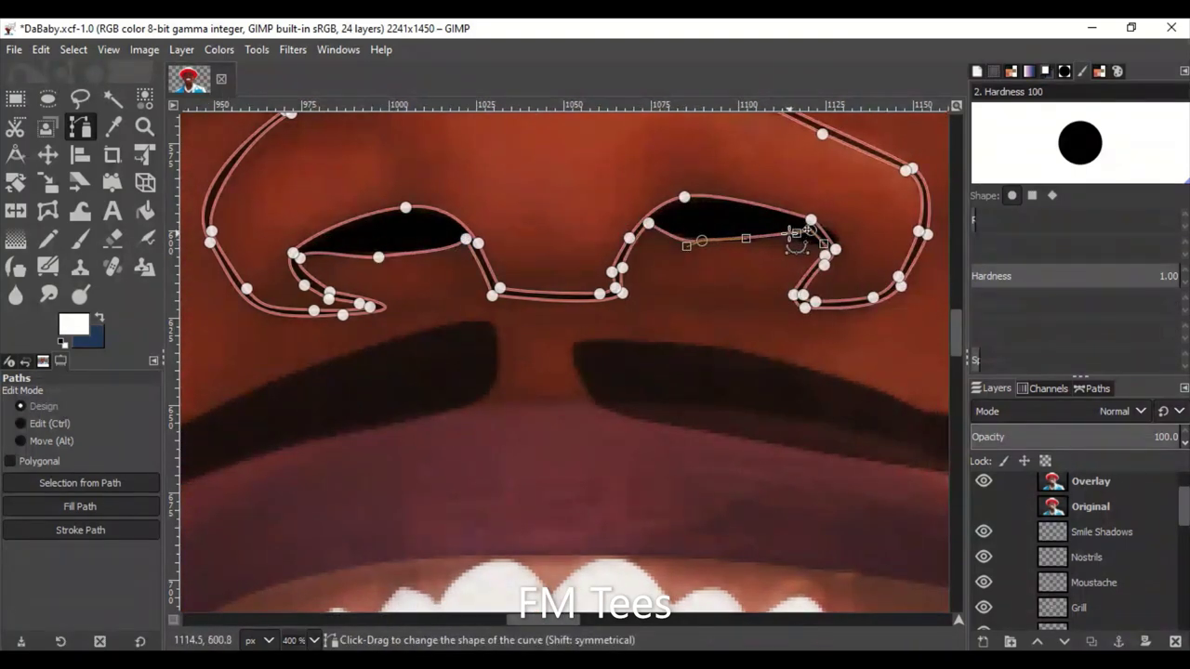
pyautogui.moveTo(797, 237); pyautogui.dragTo(833, 259)
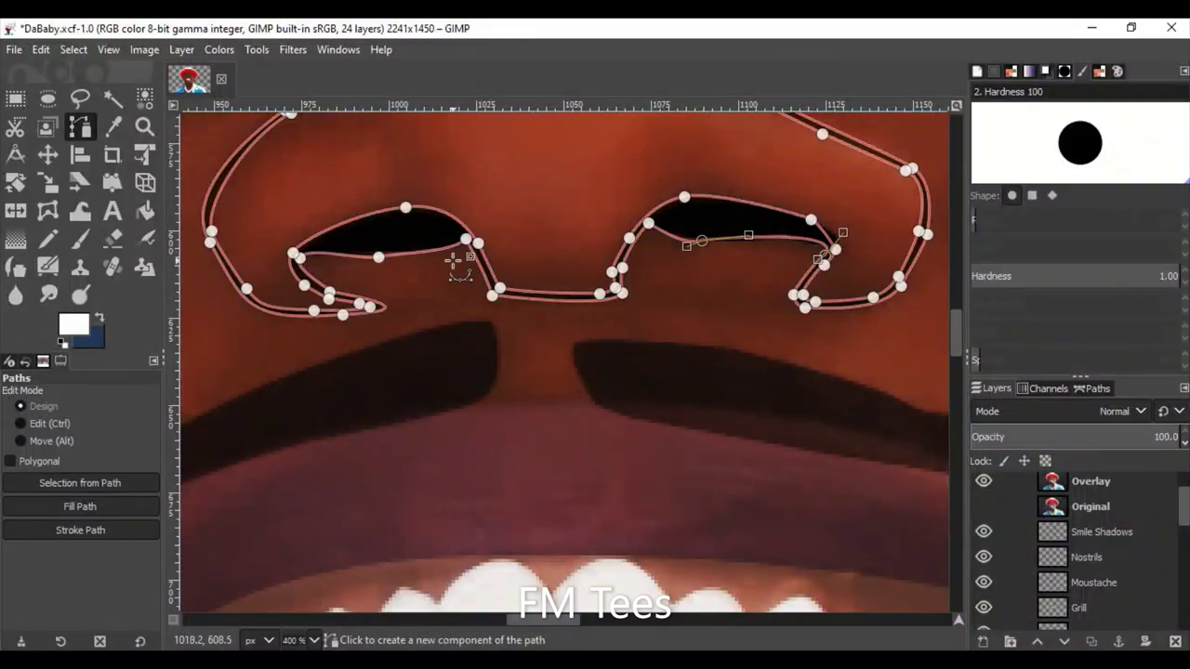
pyautogui.click(74, 323)
pyautogui.click(292, 530)
pyautogui.click(80, 507)
pyautogui.click(208, 574)
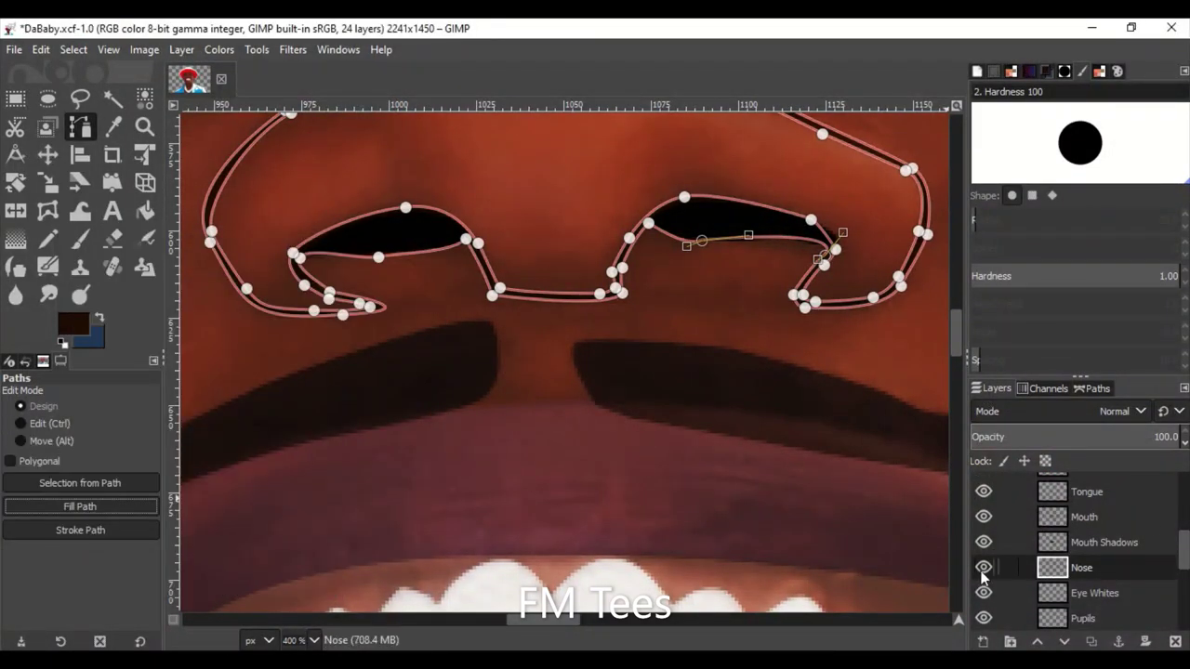
# Zoom in on the nose and bring the layer list back.
pyautogui.click(1092, 388)
pyautogui.click(47, 126)
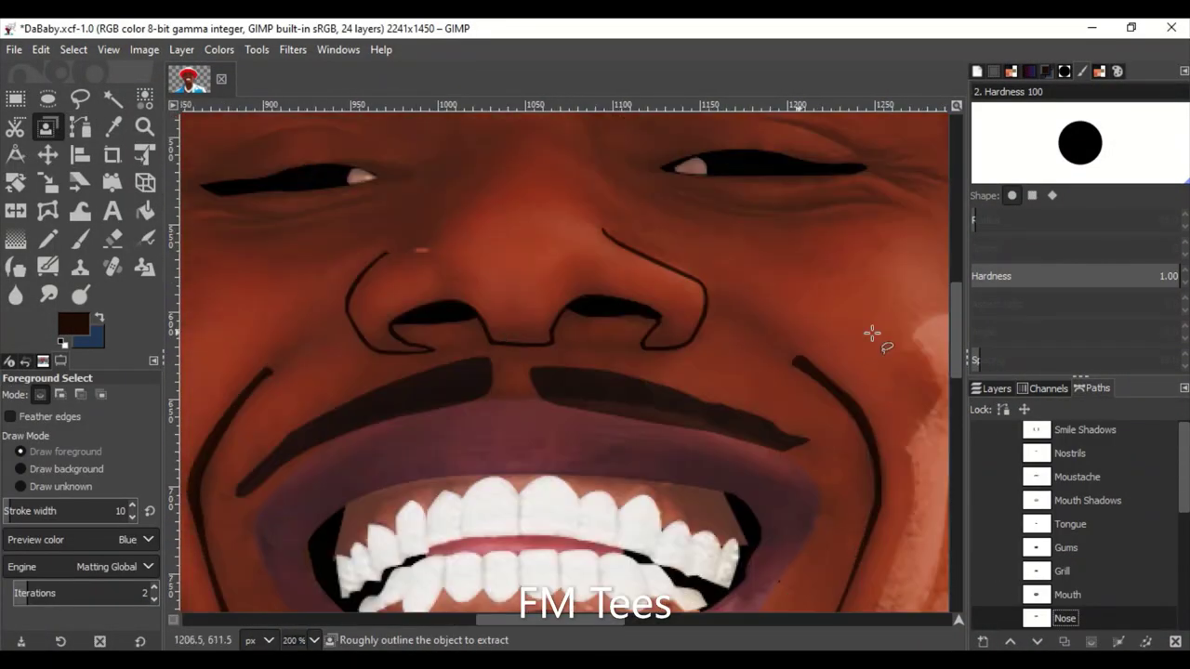
pyautogui.press('3')
pyautogui.click(995, 387)
pyautogui.scroll(2, 1048, 531)
# Show the Original photo layer and make the Nose path editable with the Paths tool.
pyautogui.click(983, 562)
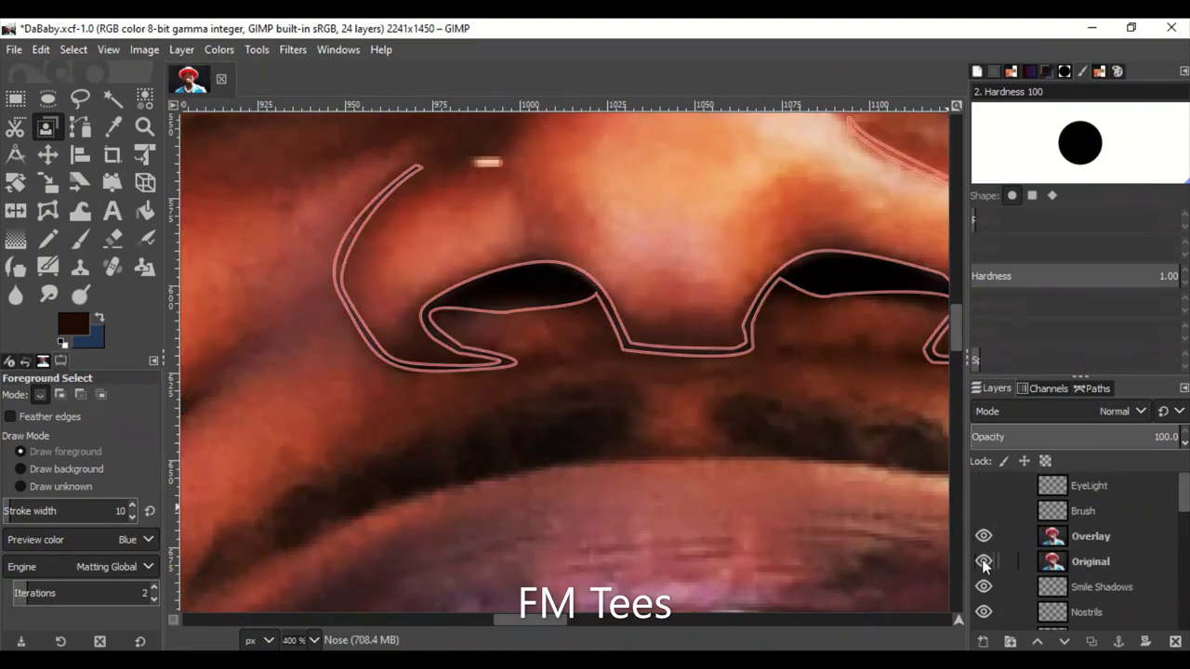
pyautogui.scroll(3, 492, 353)
pyautogui.click(492, 353)
pyautogui.press('Escape')
pyautogui.press('b')
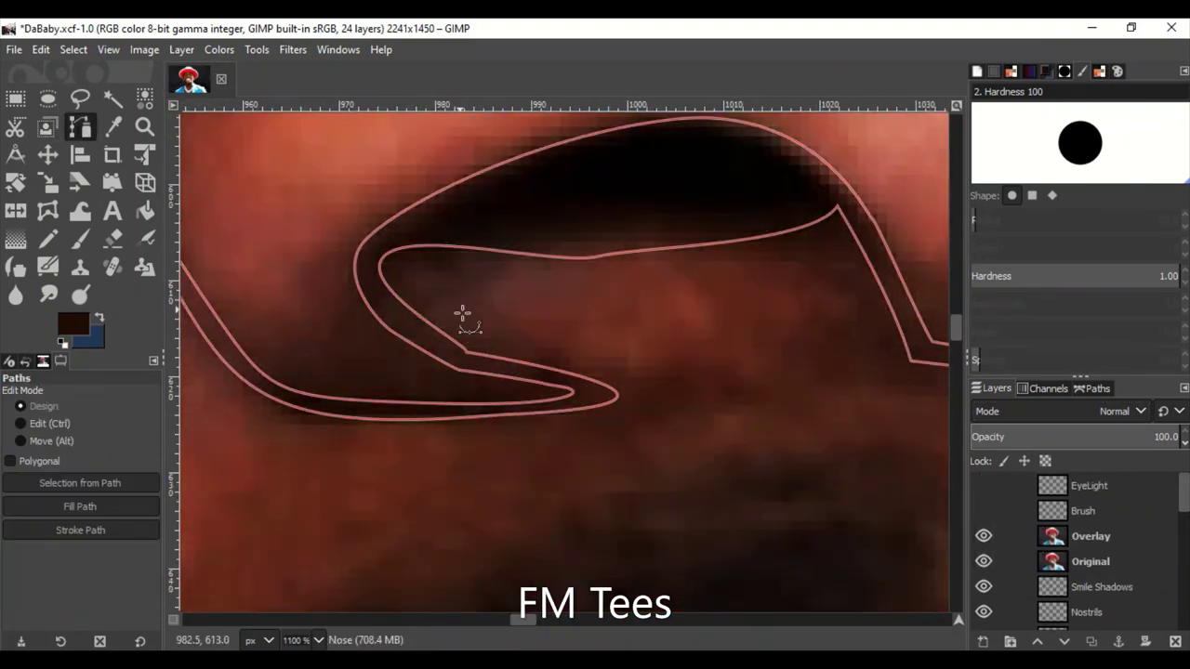
pyautogui.scroll(-1, 462, 314)
pyautogui.click(685, 384)
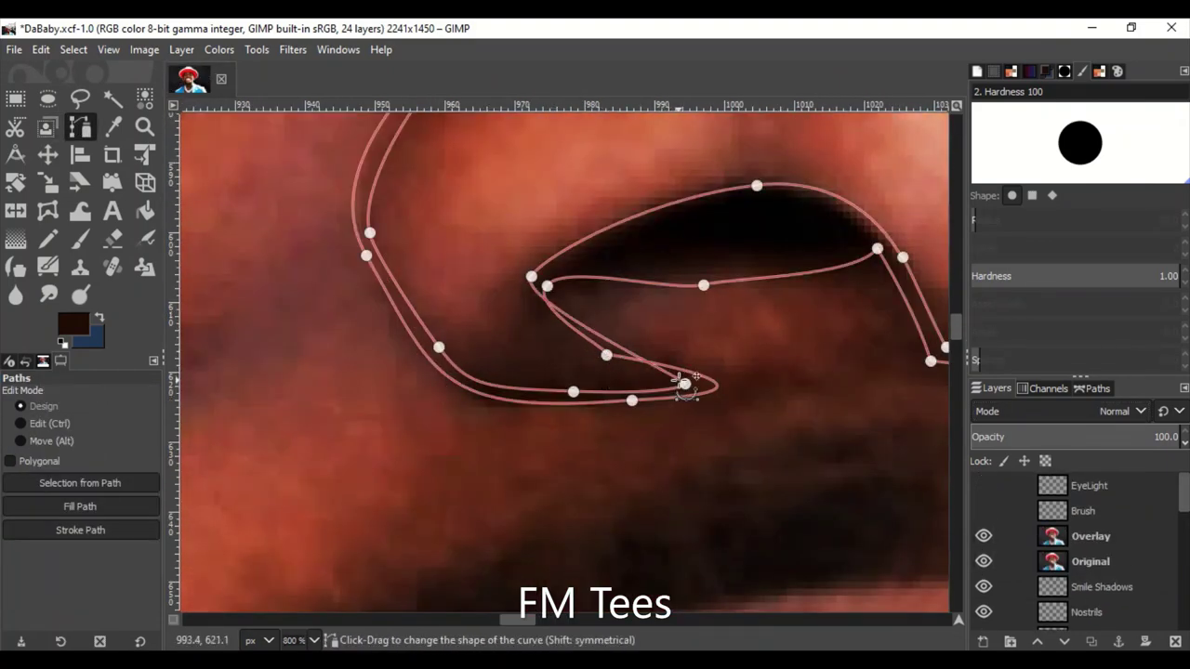
# Reshape the lower nostril curve of the Nose path, removing and adding anchors.
pyautogui.keyDown('ctrl'); pyautogui.keyDown('shift'); pyautogui.click(572, 392); pyautogui.keyUp('shift'); pyautogui.keyUp('ctrl')
pyautogui.moveTo(633, 400); pyautogui.dragTo(558, 381)
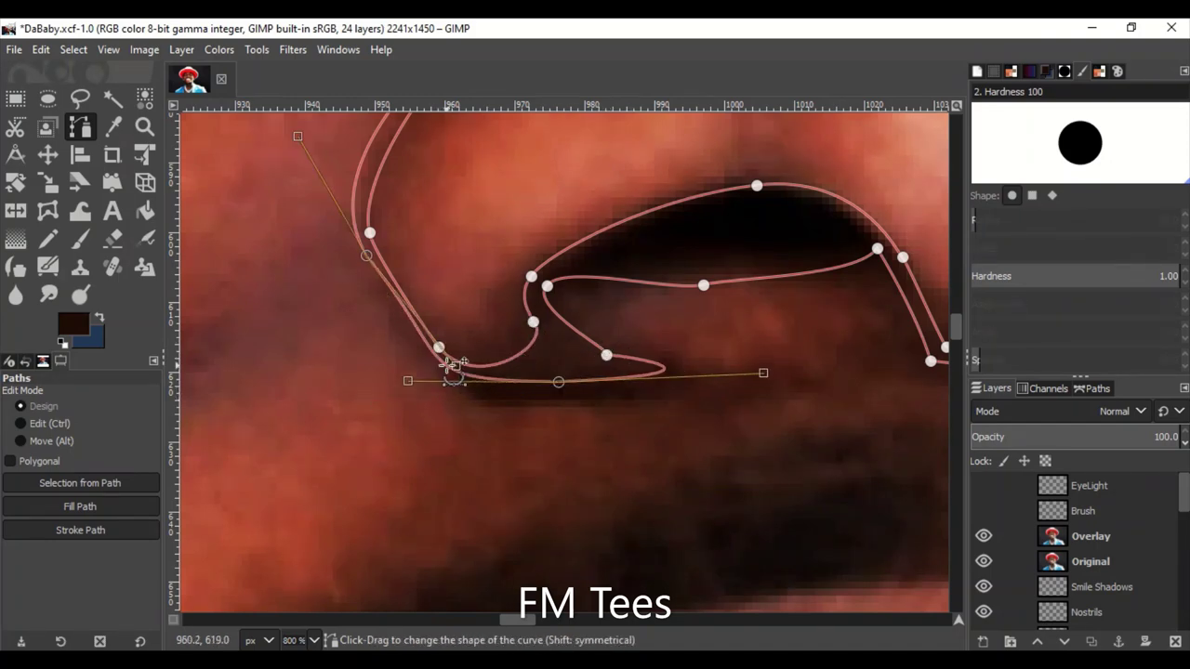
pyautogui.moveTo(616, 353)
pyautogui.mouseDown()
pyautogui.moveTo(567, 356)
pyautogui.moveTo(662, 321)
pyautogui.moveTo(619, 346)
pyautogui.mouseUp()
pyautogui.keyDown('ctrl'); pyautogui.keyDown('shift'); pyautogui.click(569, 383); pyautogui.keyUp('shift'); pyautogui.keyUp('ctrl')
pyautogui.moveTo(466, 525); pyautogui.dragTo(541, 583)
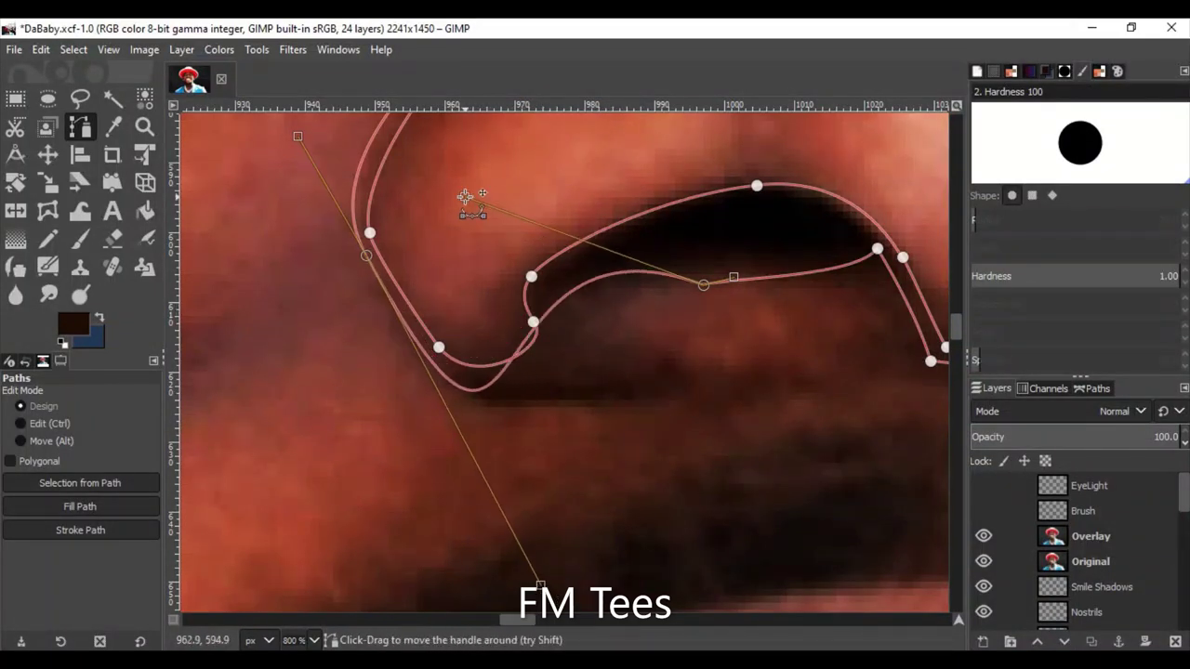
pyautogui.moveTo(545, 345); pyautogui.dragTo(534, 349)
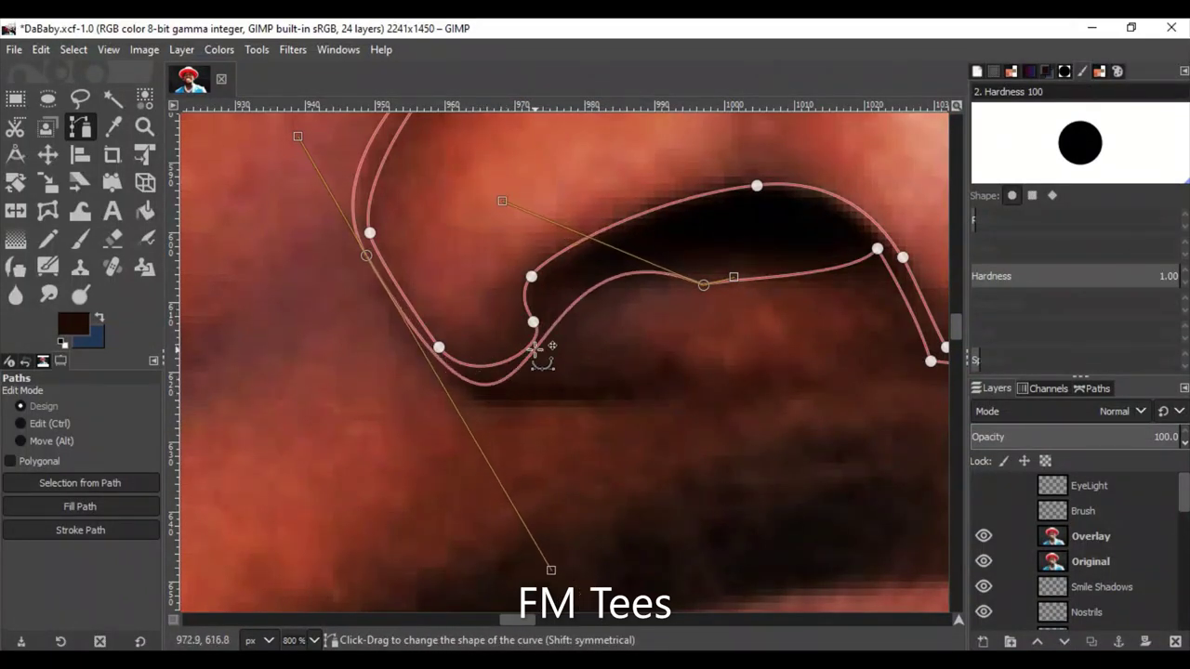
pyautogui.click(552, 348)
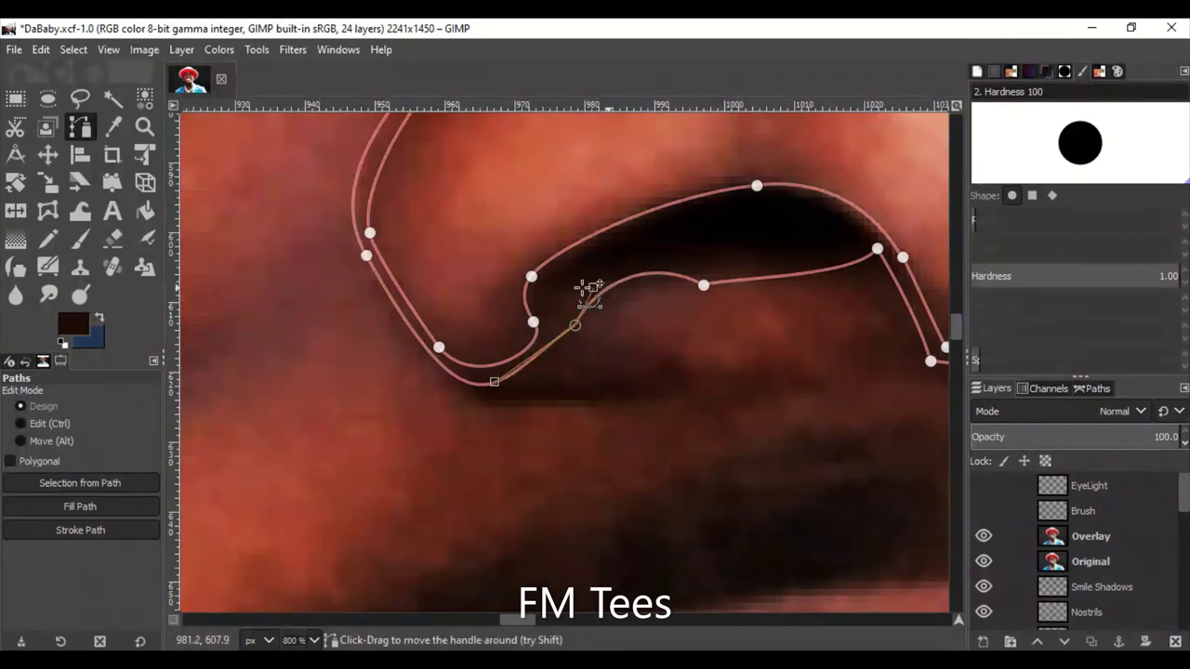
# Curve the segment under the nostrils and lift the curve between them.
pyautogui.scroll(2, 585, 339)
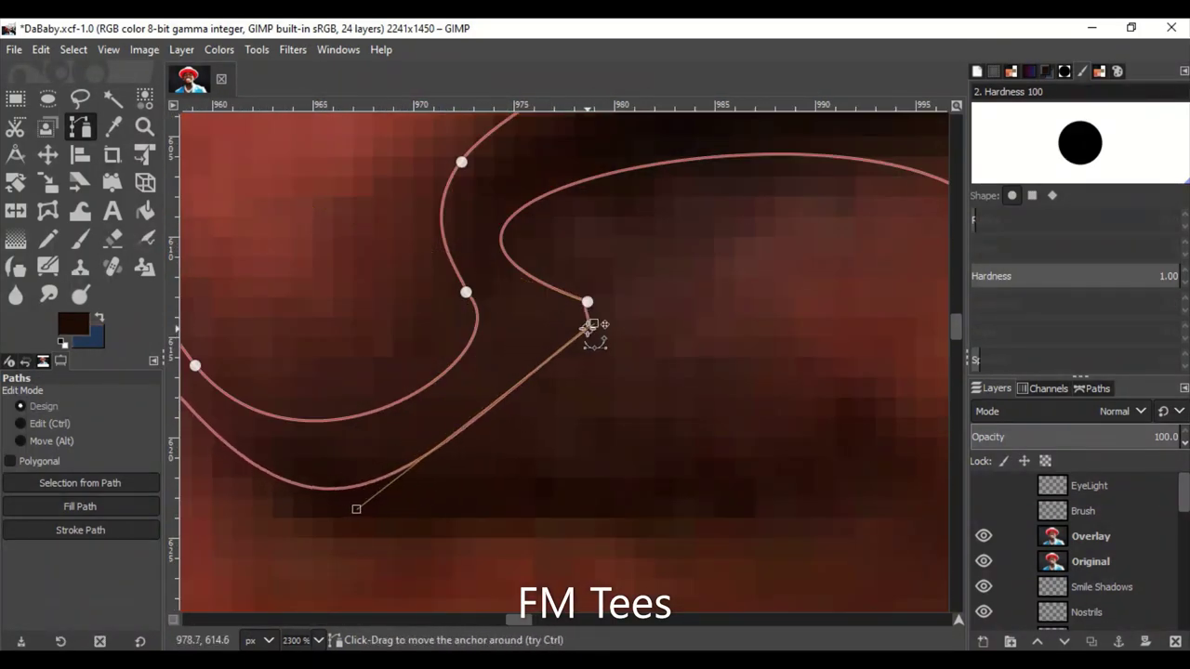
pyautogui.scroll(-2, 567, 372)
pyautogui.scroll(-1, 547, 404)
pyautogui.hscroll(3, 637, 398)
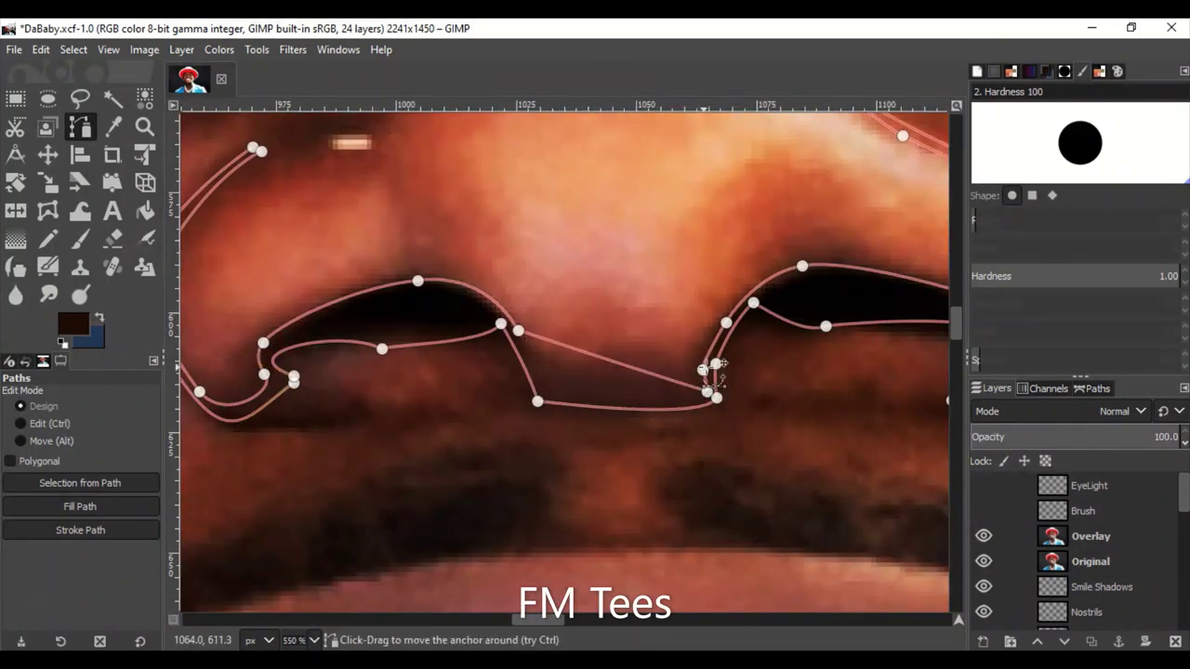
pyautogui.moveTo(638, 354); pyautogui.dragTo(616, 374)
pyautogui.moveTo(723, 402); pyautogui.dragTo(658, 383)
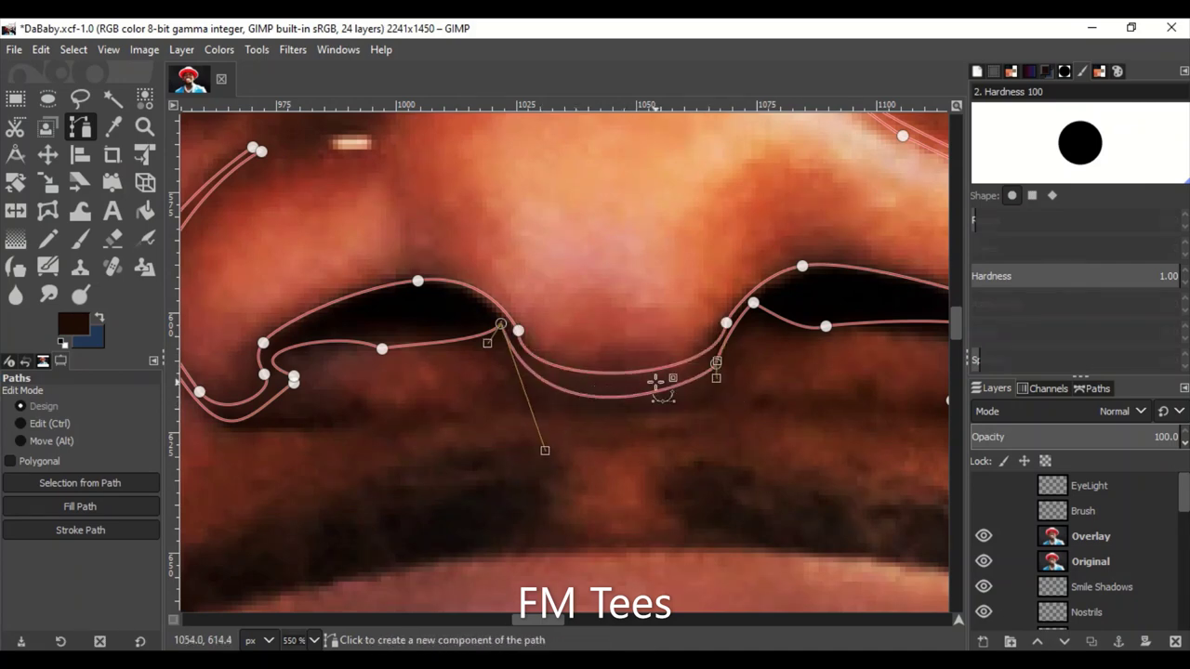
pyautogui.scroll(-2, 712, 384)
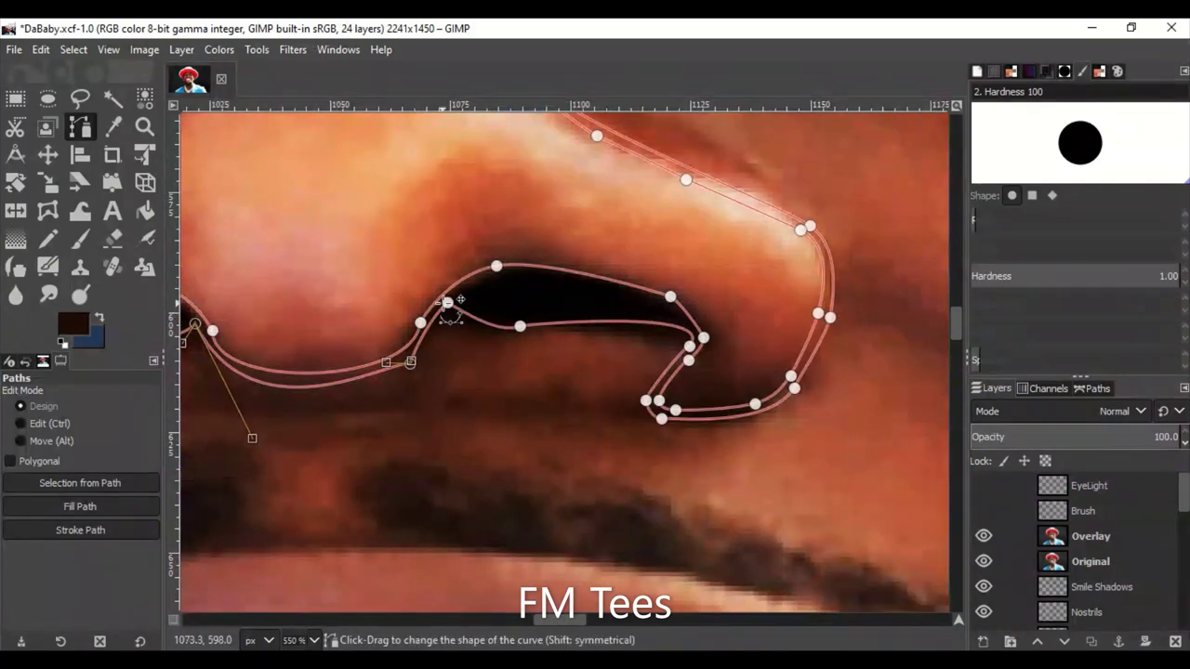
pyautogui.scroll(-5, 1101, 603)
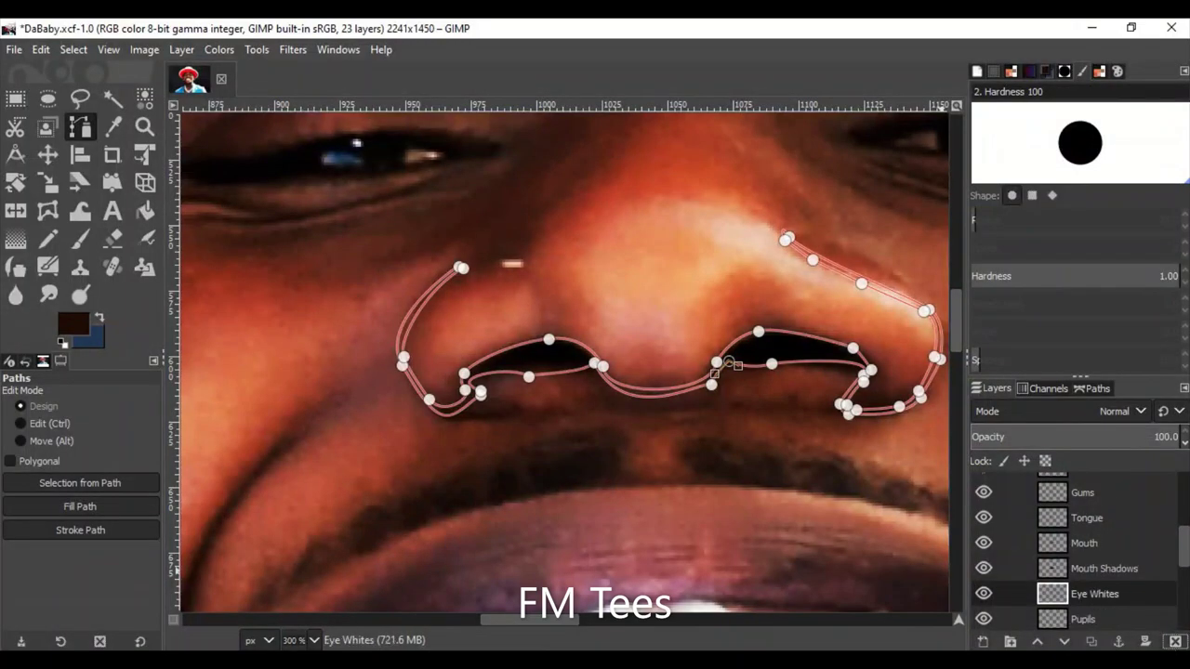
pyautogui.scroll(-4, 831, 199)
pyautogui.scroll(5, 985, 562)
# Hide the Original photo layer to check the nose path against the cartoon.
pyautogui.click(986, 562)
pyautogui.press('m')
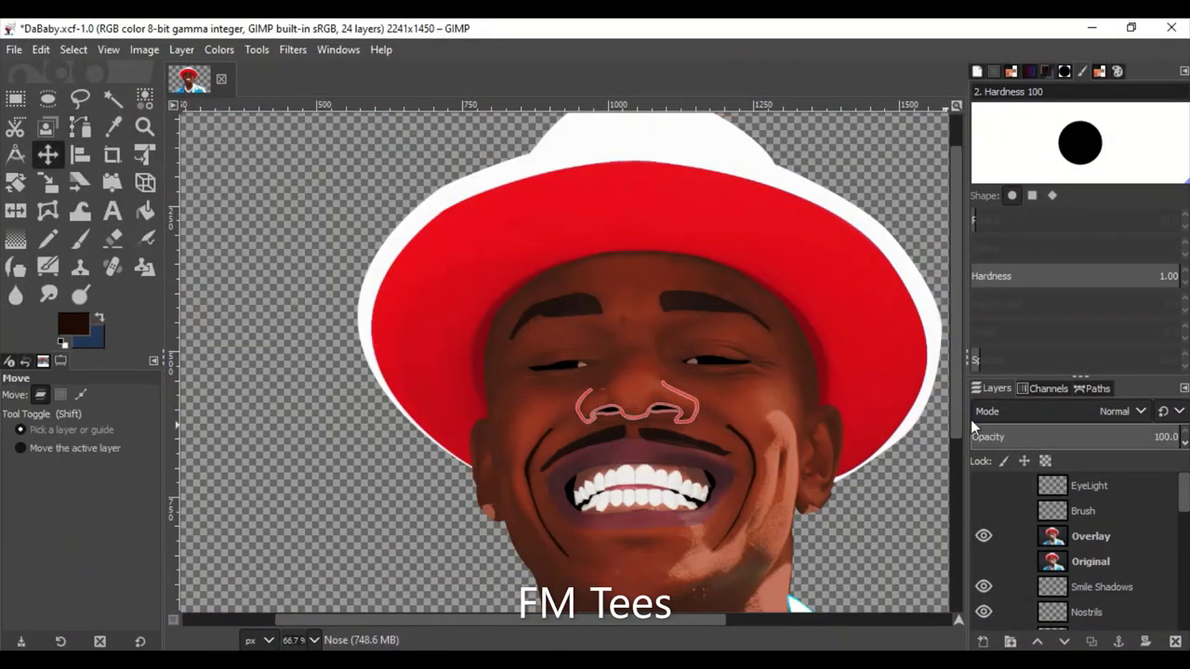
pyautogui.scroll(-5, 1079, 558)
pyautogui.scroll(1, 719, 437)
pyautogui.scroll(3, 718, 437)
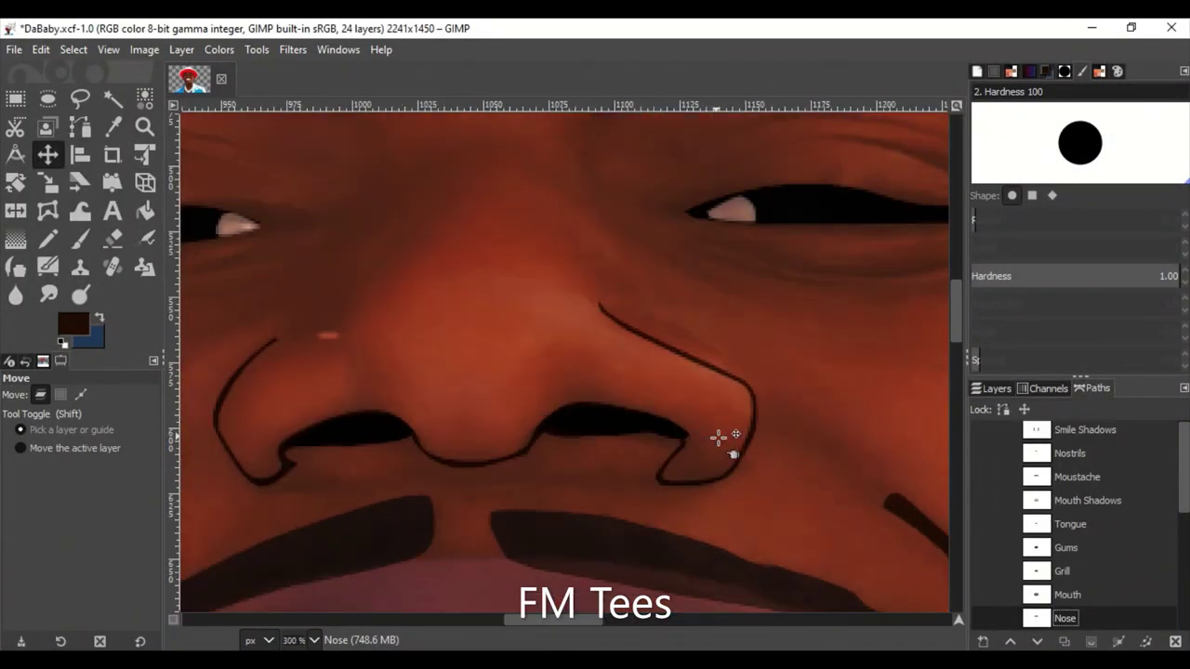
# Refine the Nose path's lower edge and nostril curves to hug both nostrils.
pyautogui.press('b')
pyautogui.click(716, 483)
pyautogui.scroll(3, 716, 483)
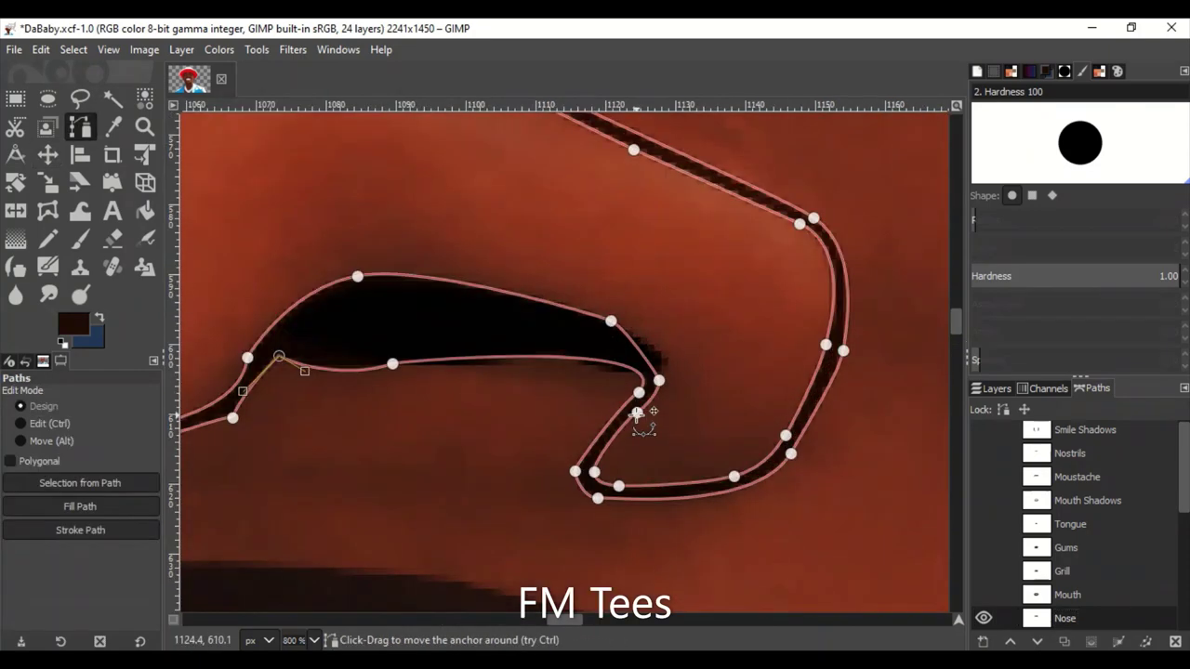
pyautogui.moveTo(600, 476); pyautogui.dragTo(746, 462)
pyautogui.moveTo(751, 373); pyautogui.dragTo(805, 473)
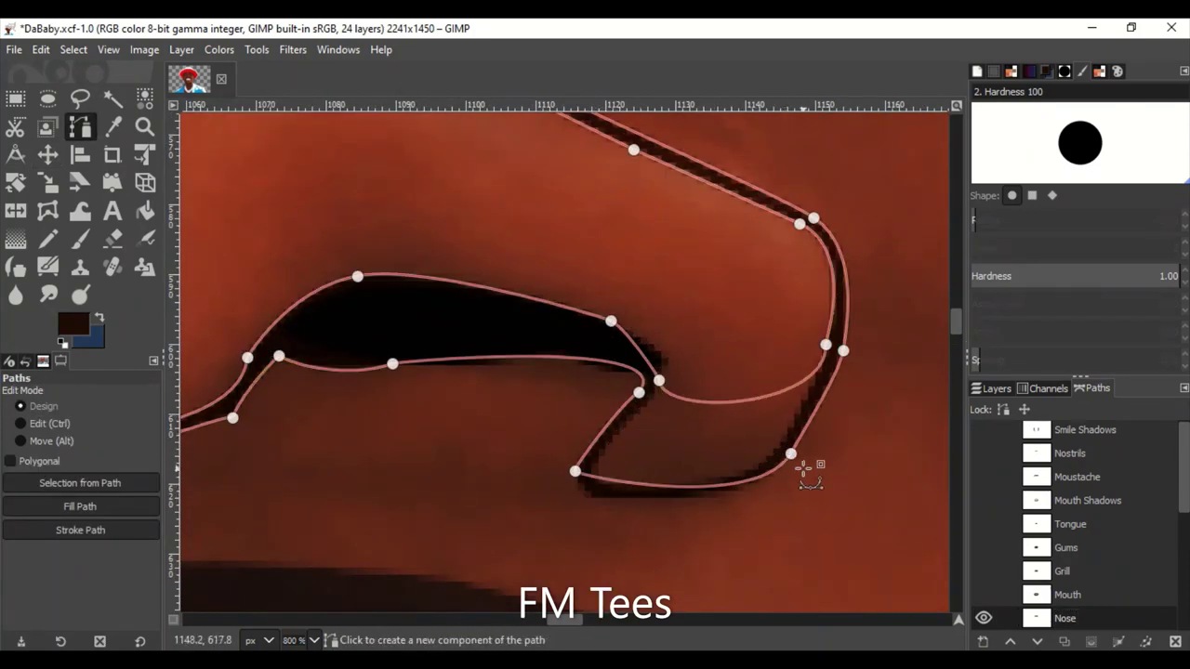
pyautogui.moveTo(713, 403); pyautogui.dragTo(680, 478)
pyautogui.moveTo(468, 459); pyautogui.dragTo(481, 440)
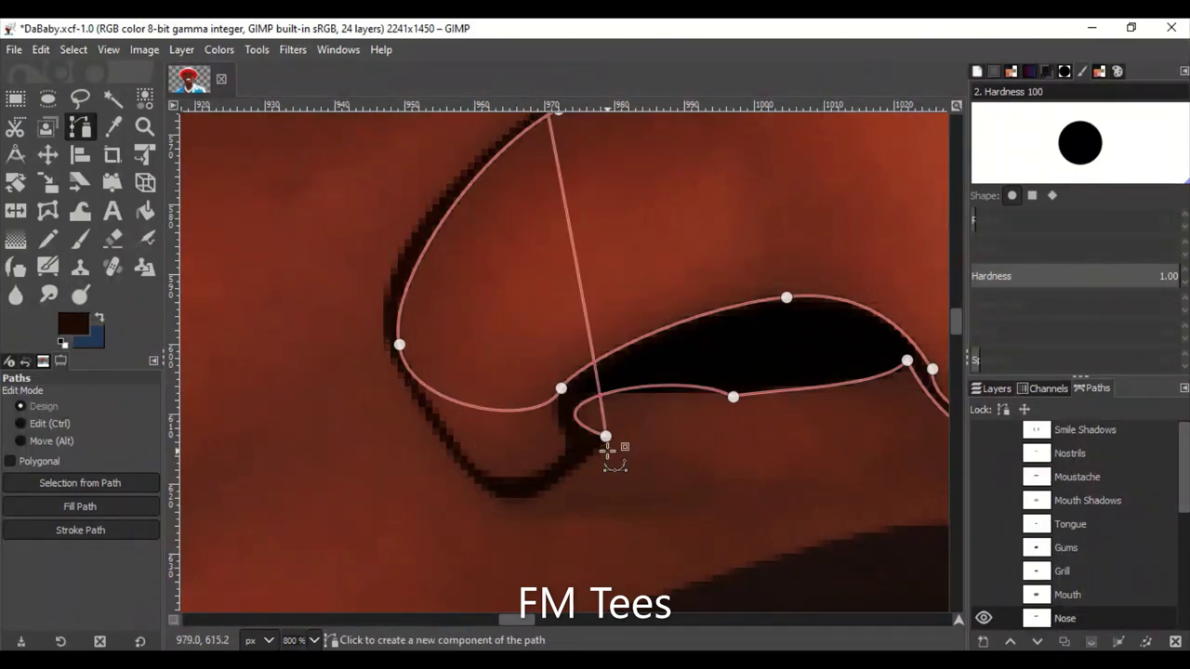
# Back in the Layers list, add a new layer named Nose2.
pyautogui.scroll(-3, 616, 452)
pyautogui.scroll(-2, 686, 457)
pyautogui.click(993, 389)
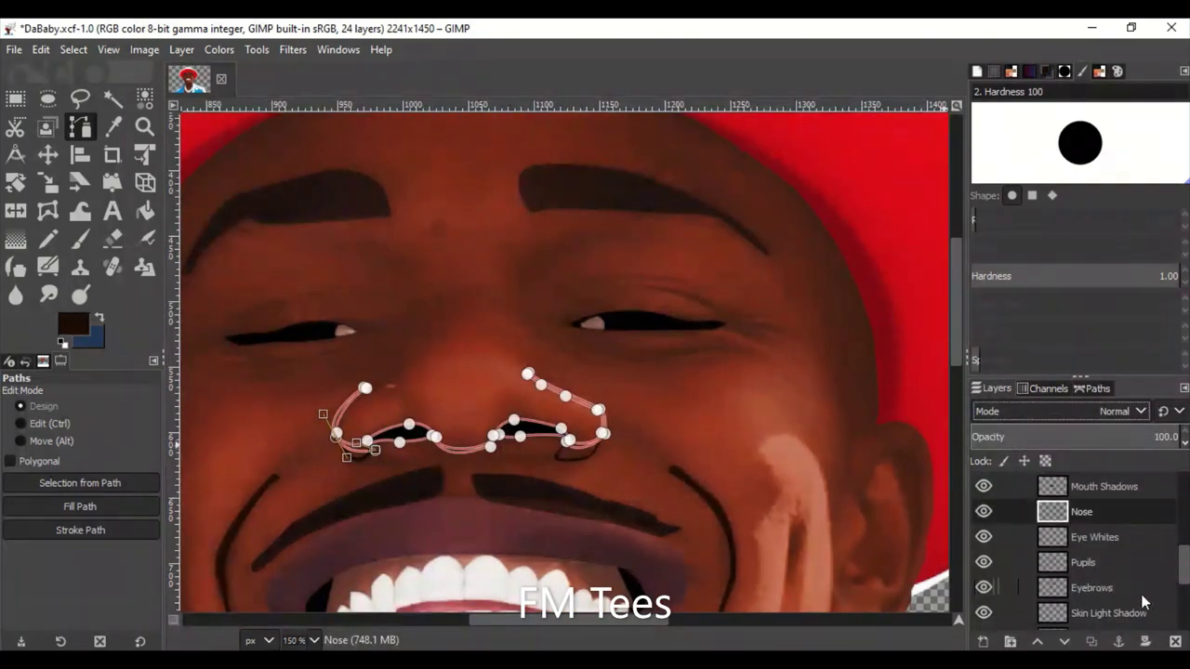
pyautogui.click(984, 642)
# Confirm the Nose2 layer and create a new Nose2 path for the nostril shadows.
pyautogui.press('m')
pyautogui.scroll(-2, 226, 431)
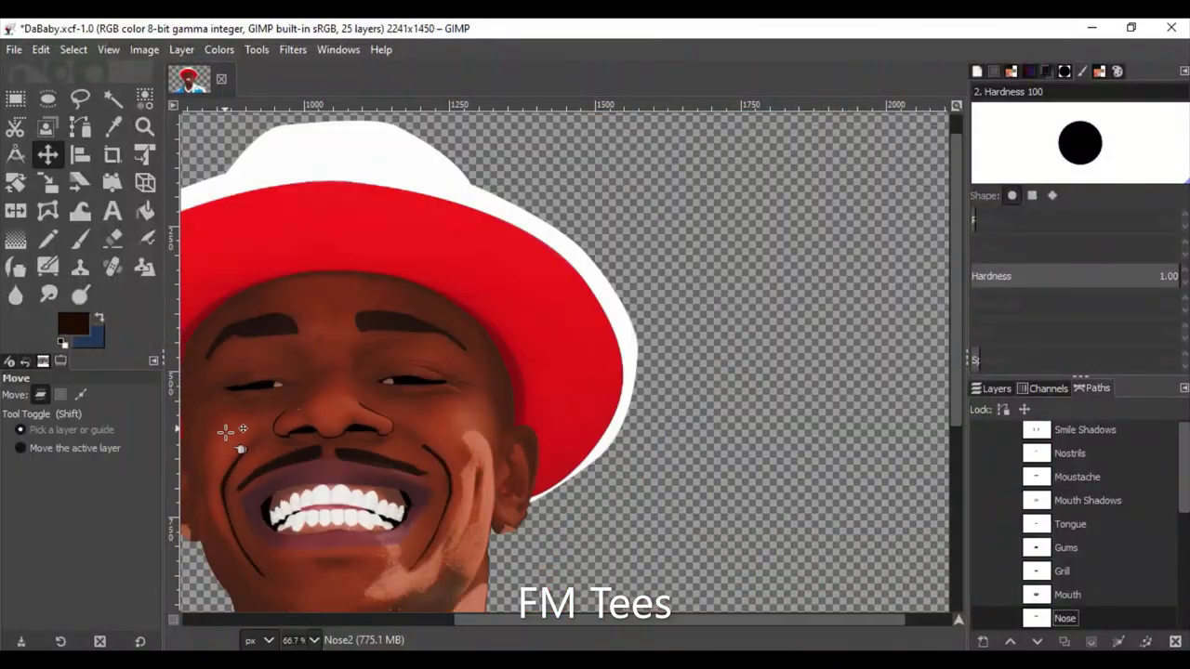
pyautogui.scroll(-1, 423, 542)
pyautogui.scroll(3, 735, 348)
pyautogui.scroll(1, 232, 252)
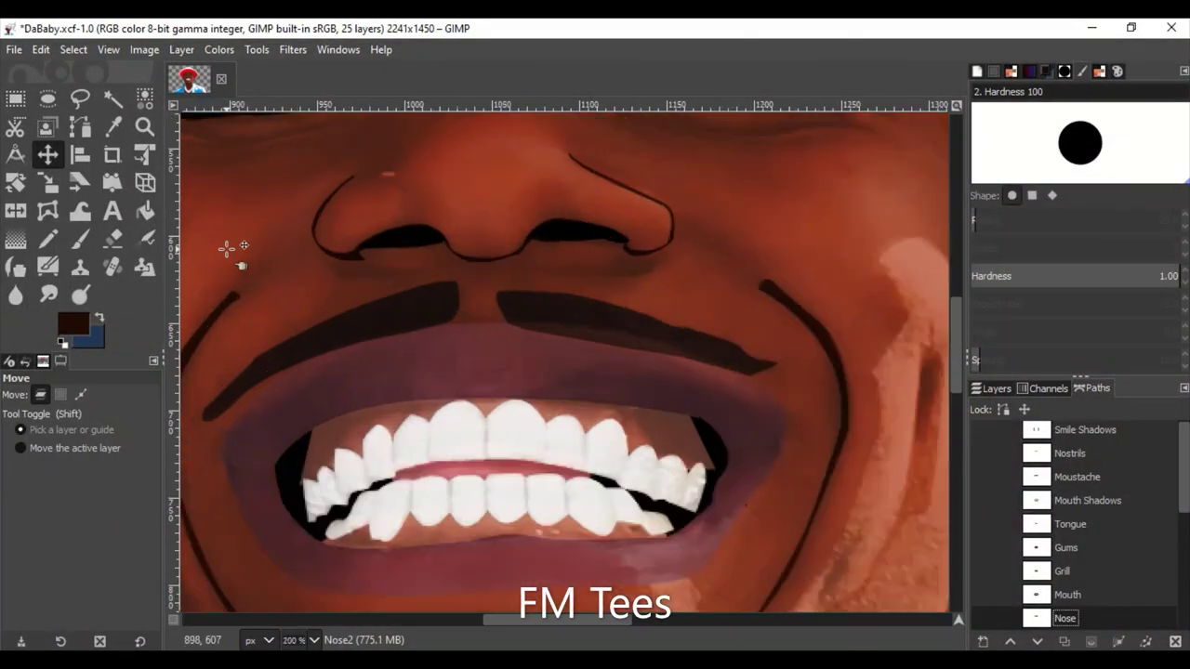
pyautogui.scroll(1, 232, 252)
pyautogui.click(984, 642)
pyautogui.press('Return')
# Trace the nostril shadow outline by placing and curving path anchors.
pyautogui.press('b')
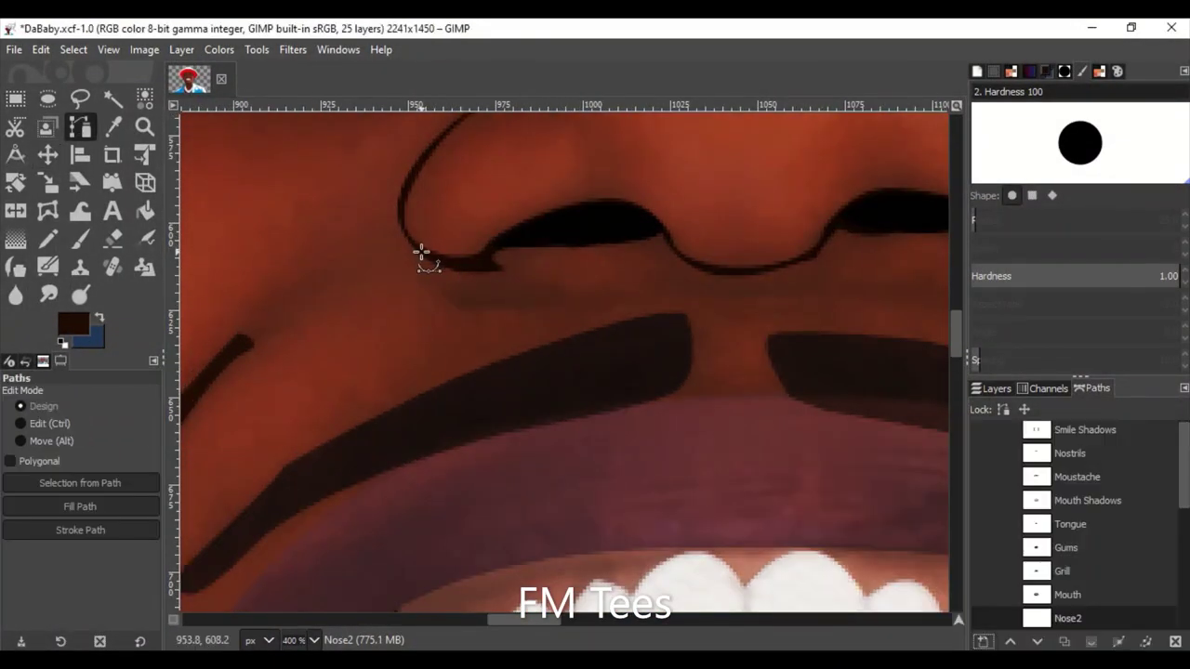
pyautogui.scroll(3, 420, 252)
pyautogui.click(409, 244)
pyautogui.moveTo(421, 338); pyautogui.dragTo(443, 359)
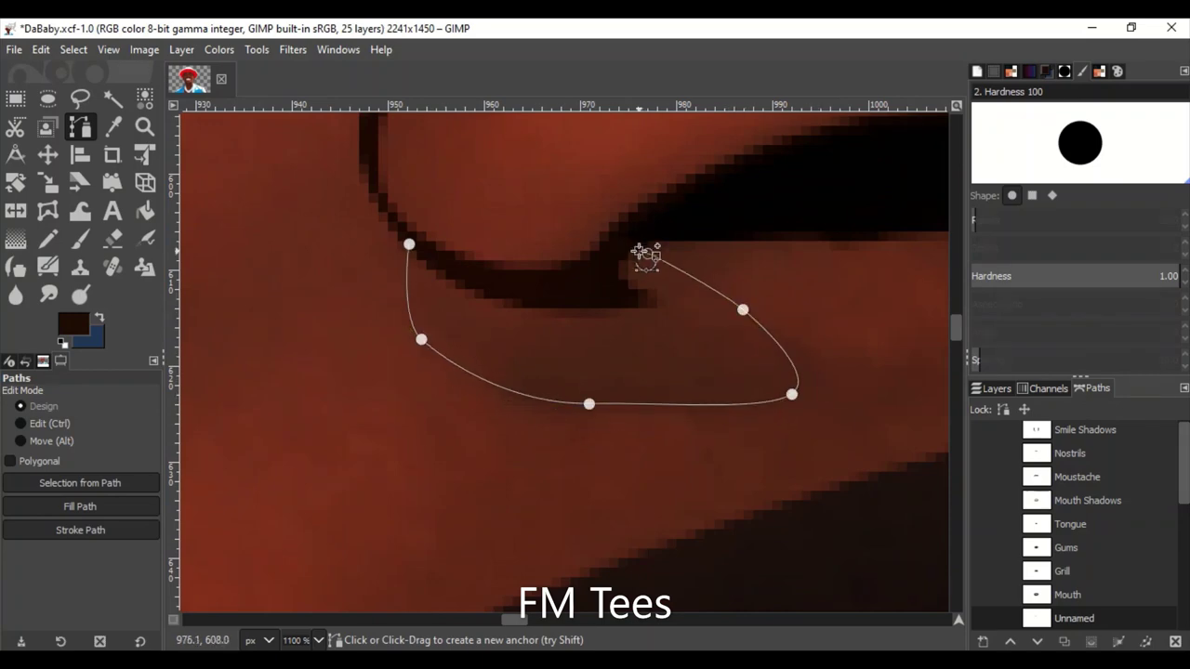
pyautogui.click(620, 246)
pyautogui.scroll(2, 685, 276)
pyautogui.click(589, 230)
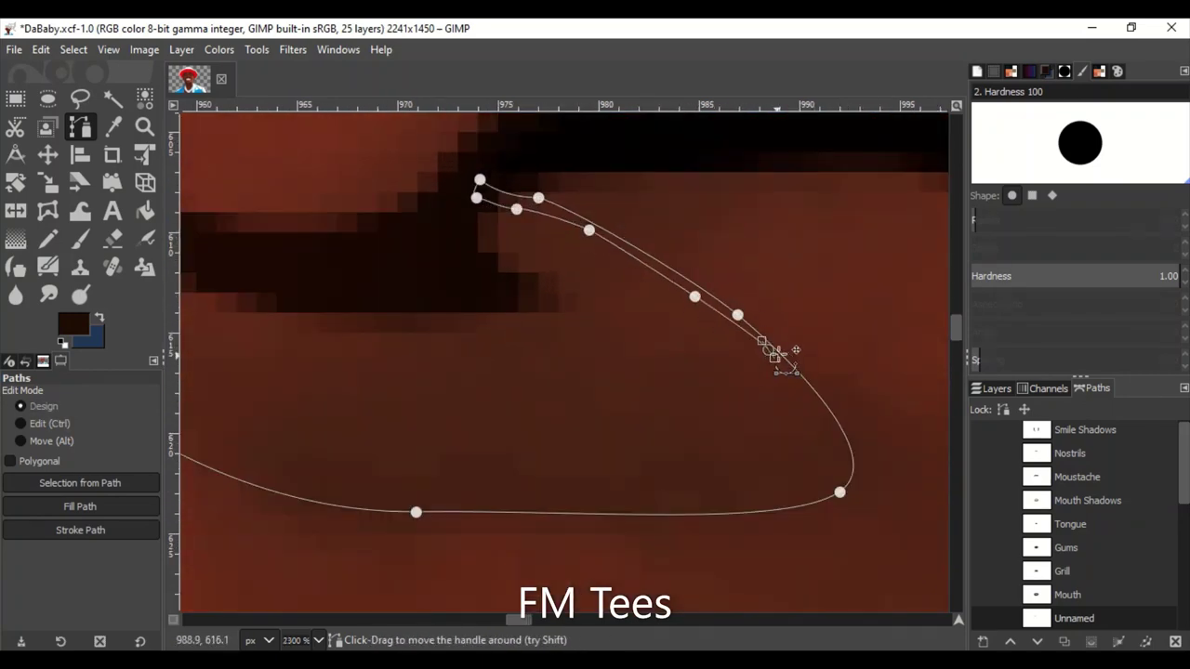
pyautogui.click(840, 491)
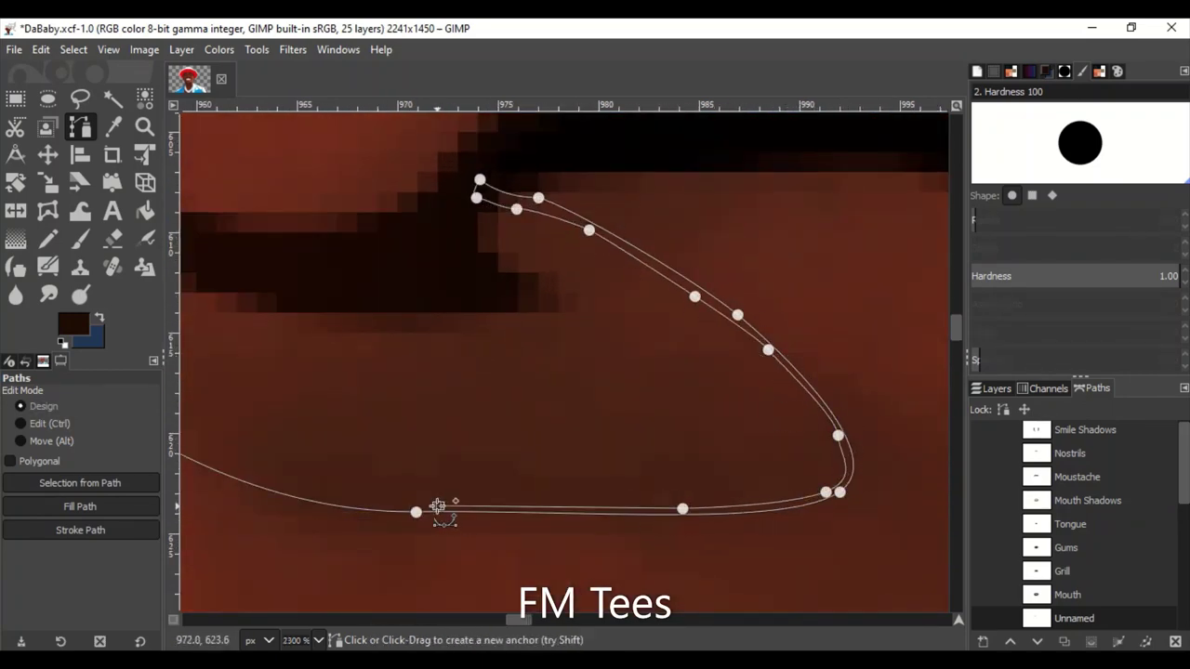
# Reshape the shadow's bottom-left curve and undo the stray anchors.
pyautogui.hscroll(-5, 437, 506)
pyautogui.moveTo(438, 343); pyautogui.dragTo(351, 337)
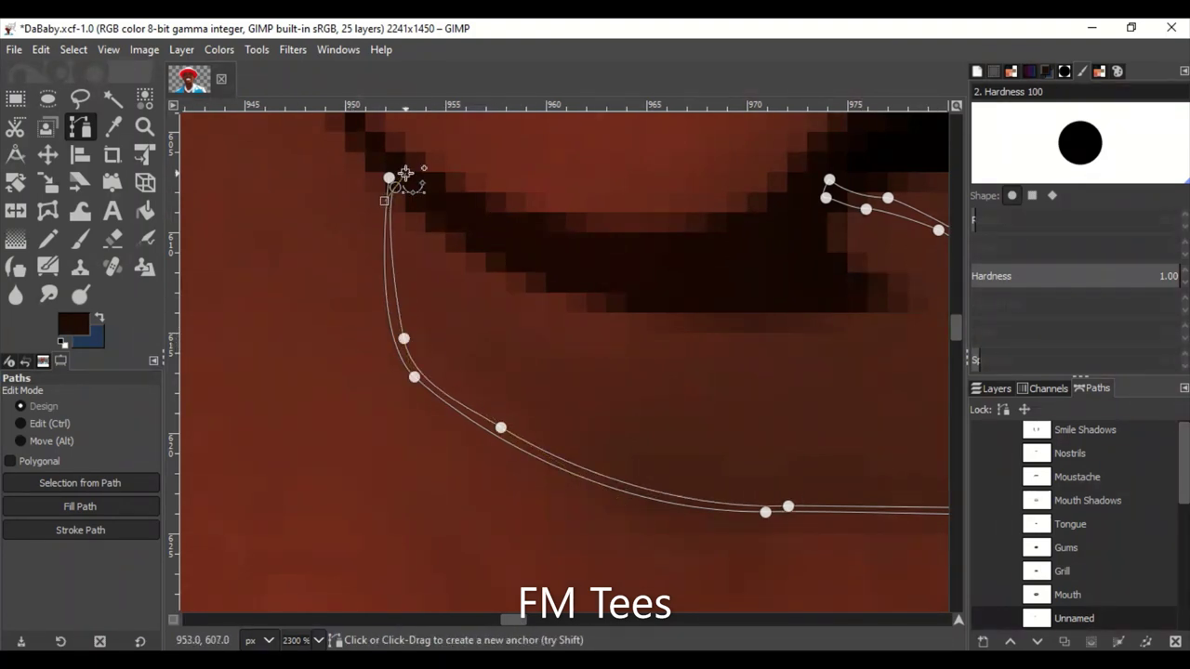
pyautogui.scroll(-4, 406, 174)
pyautogui.moveTo(521, 620); pyautogui.dragTo(571, 622)
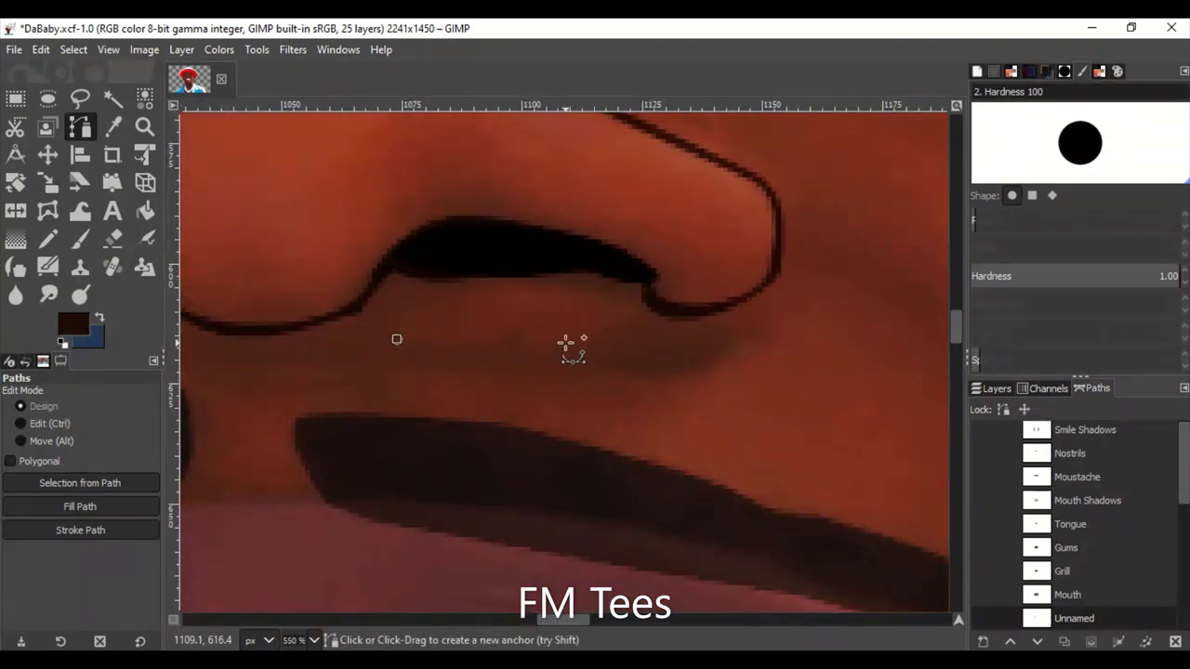
pyautogui.hotkey('ctrl', 'z')
pyautogui.hotkey('ctrl', 'z')
pyautogui.hotkey('ctrl', 'z')
pyautogui.scroll(4, 539, 354)
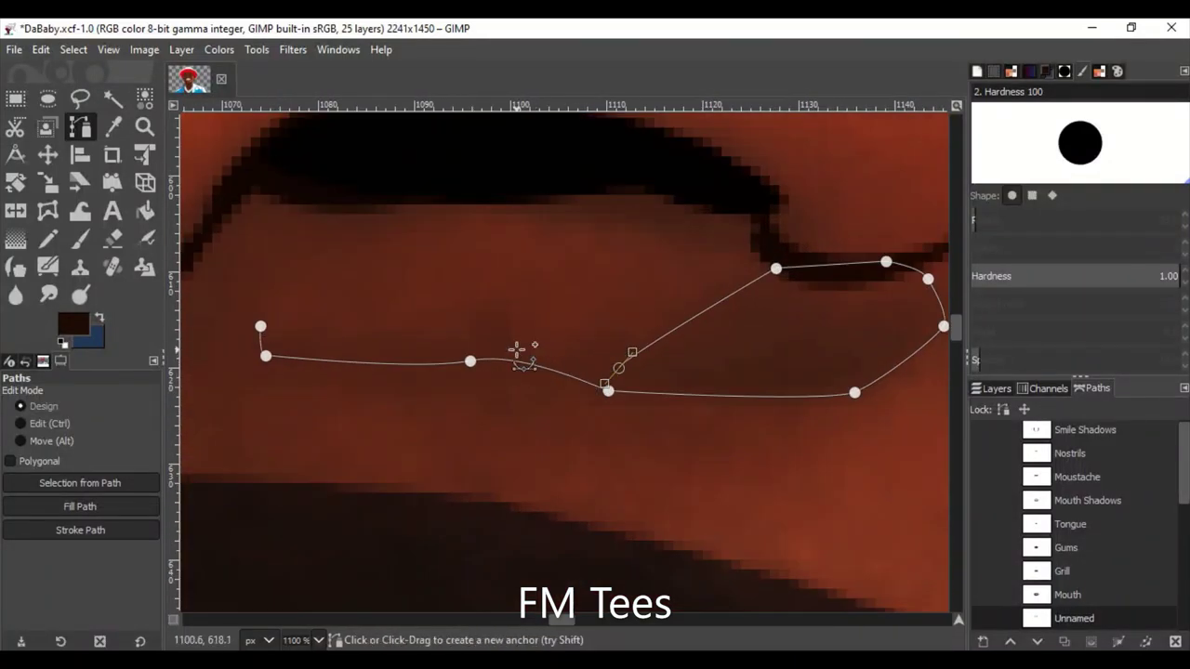
pyautogui.scroll(-3, 265, 322)
pyautogui.hscroll(-5, 265, 322)
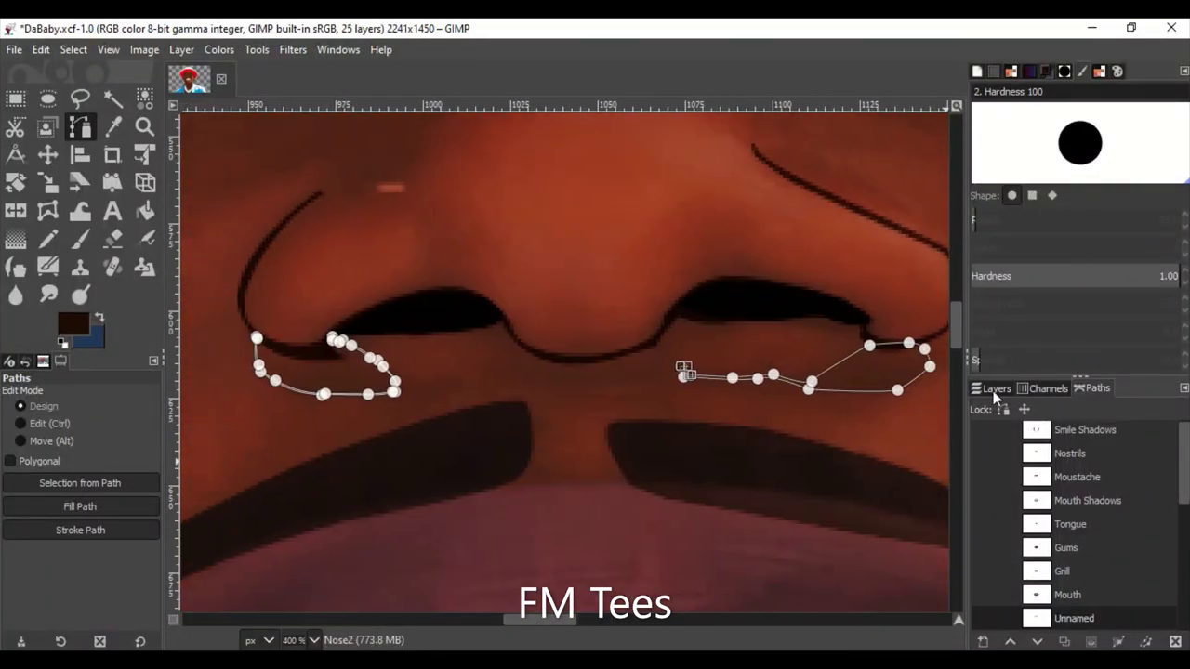
# Add a new layer named Nose3 and fill the nostril shadow path with solid colour.
pyautogui.click(993, 389)
pyautogui.click(981, 642)
pyautogui.press('Return')
pyautogui.click(80, 507)
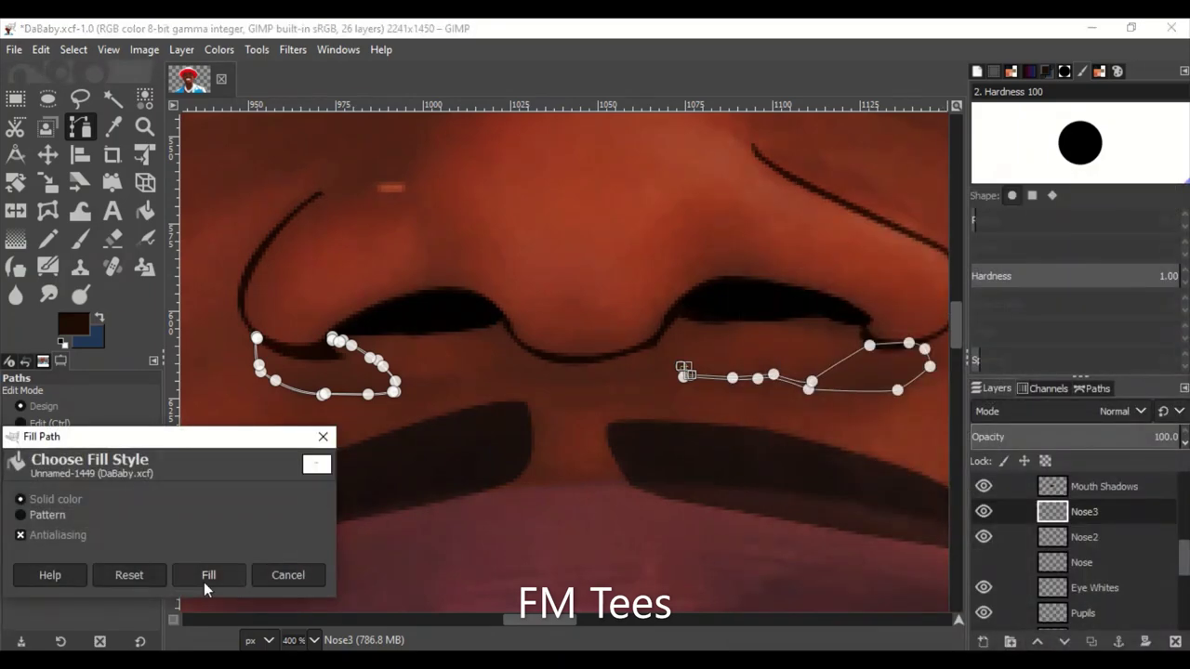
pyautogui.click(203, 582)
pyautogui.press('2')
pyautogui.click(47, 156)
# Reshape the nostril shadow path's curves to fit the nostrils more closely.
pyautogui.press('1')
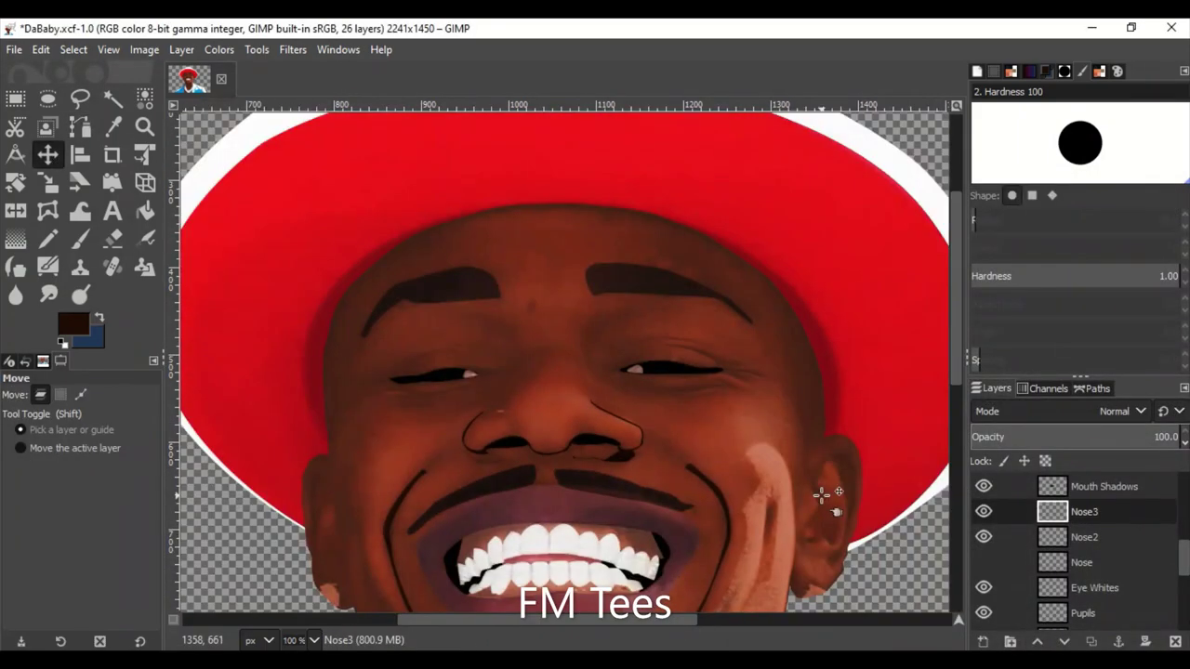
pyautogui.scroll(-2, 822, 496)
pyautogui.scroll(-1, 822, 496)
pyautogui.scroll(1, 667, 619)
pyautogui.scroll(2, 690, 478)
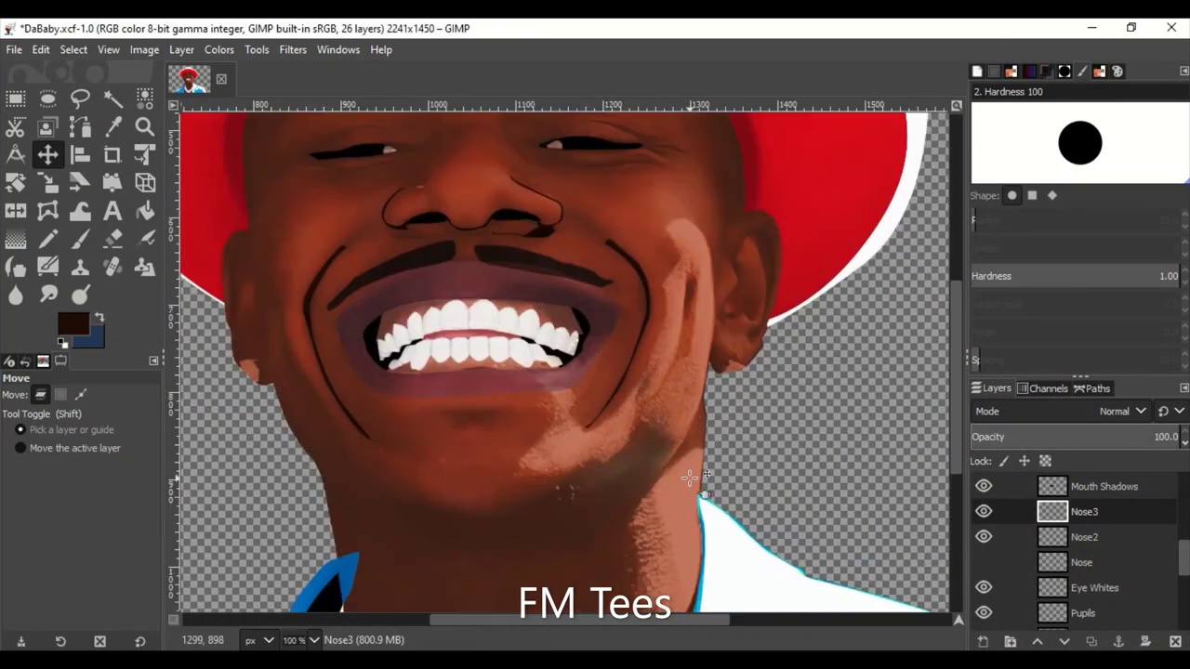
pyautogui.scroll(5, 626, 569)
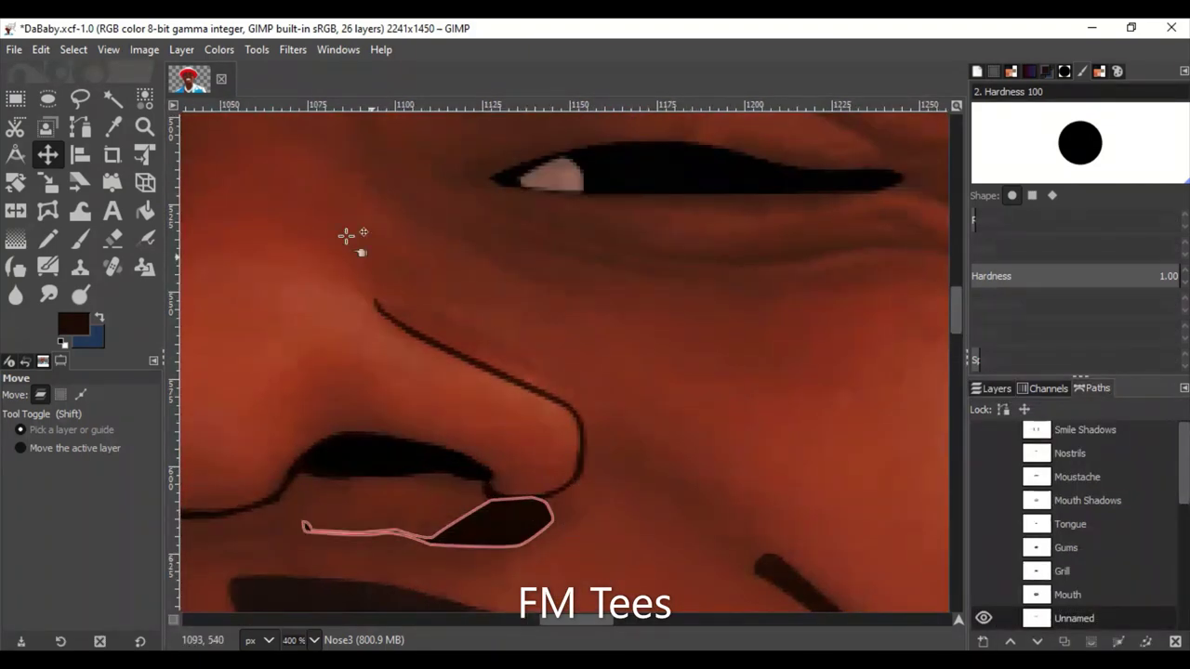
pyautogui.press('b')
pyautogui.moveTo(532, 453); pyautogui.dragTo(507, 438)
pyautogui.moveTo(595, 437); pyautogui.dragTo(606, 400)
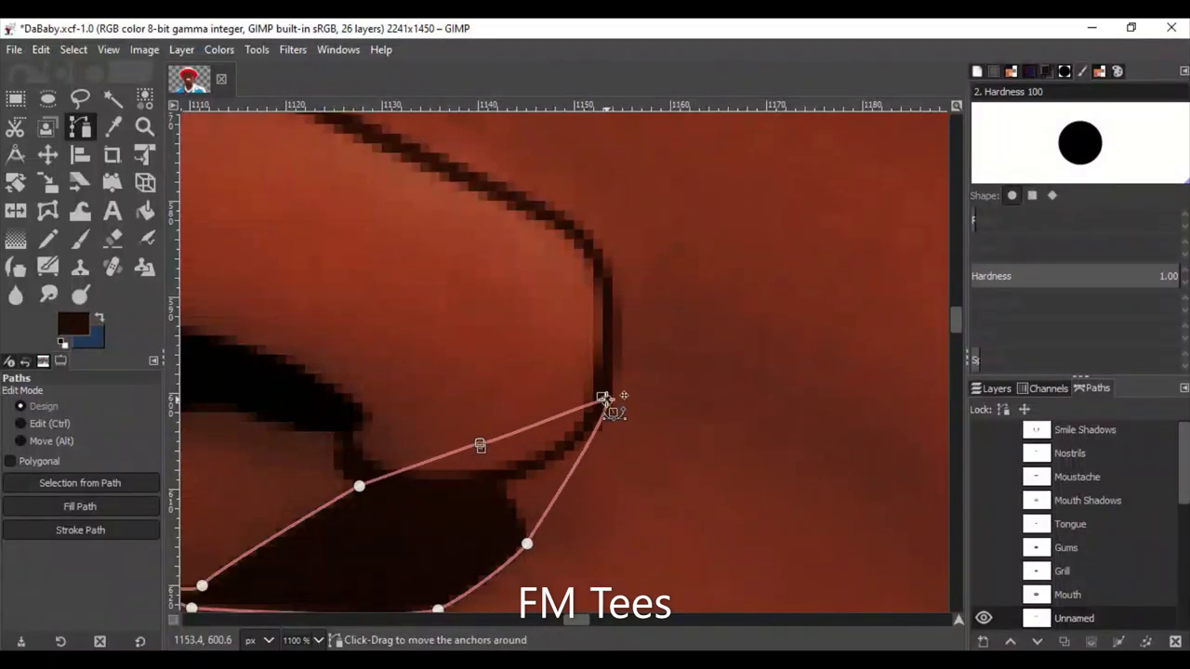
pyautogui.moveTo(486, 446); pyautogui.dragTo(574, 493)
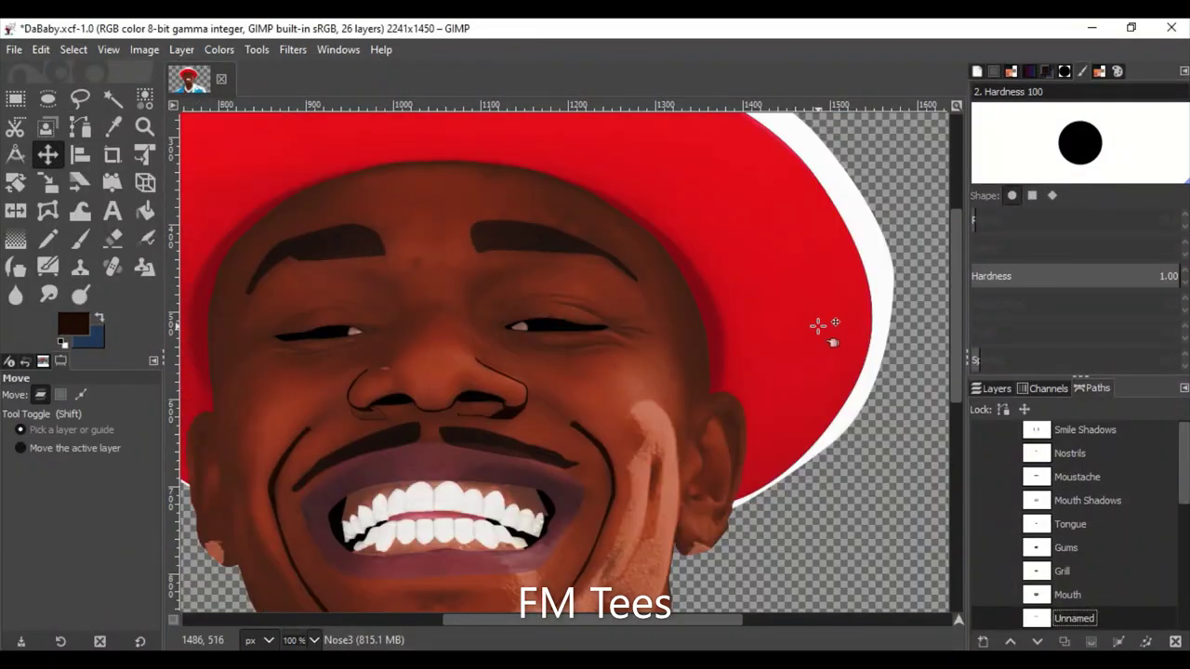
pyautogui.scroll(-3, 707, 274)
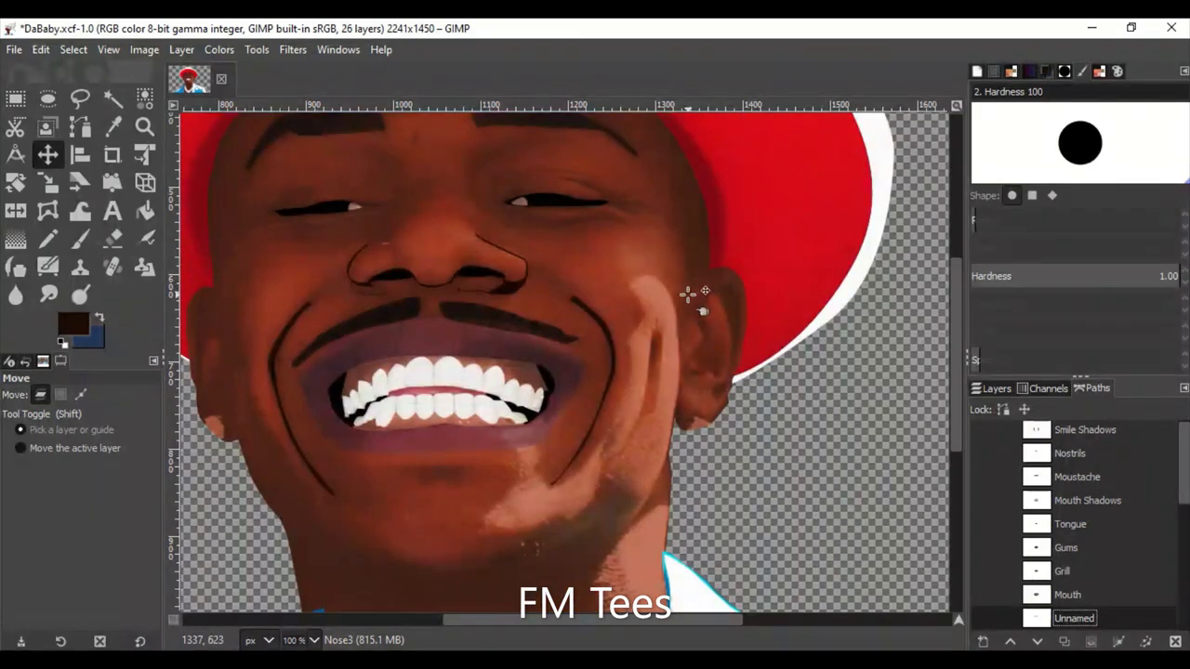
# Adjust the lower curve of the nose outline path, then hide it and return to the Move tool.
pyautogui.hotkey('shift', '2')
pyautogui.scroll(3, 1069, 558)
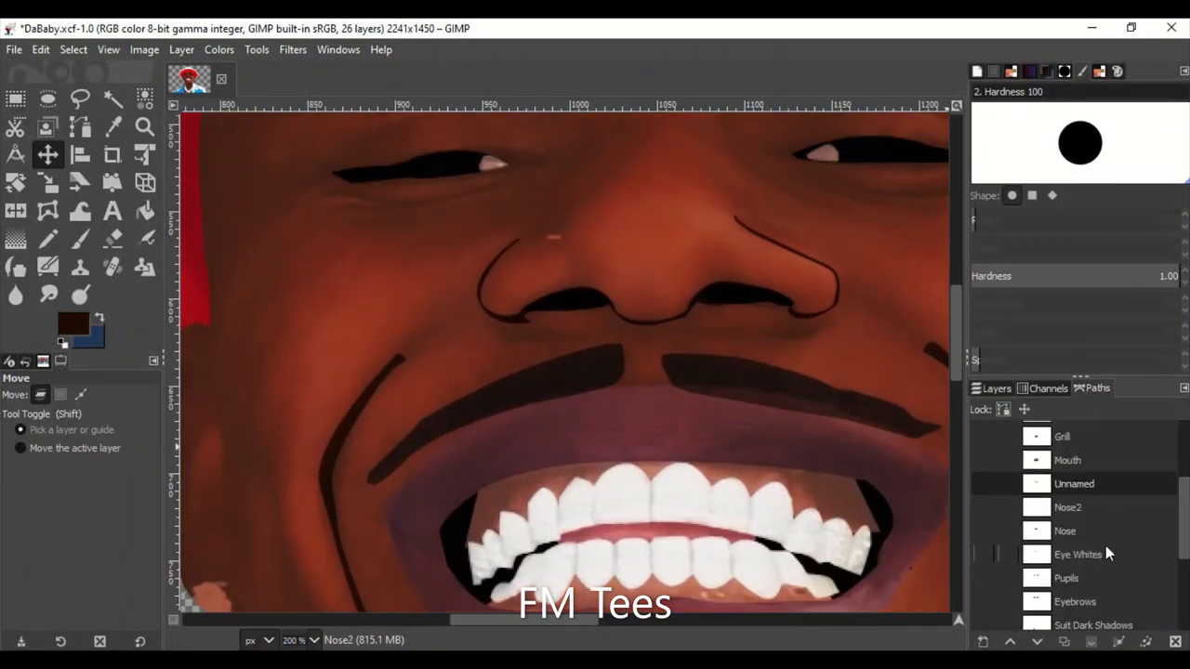
pyautogui.click(984, 531)
pyautogui.scroll(1, 596, 341)
pyautogui.press('b')
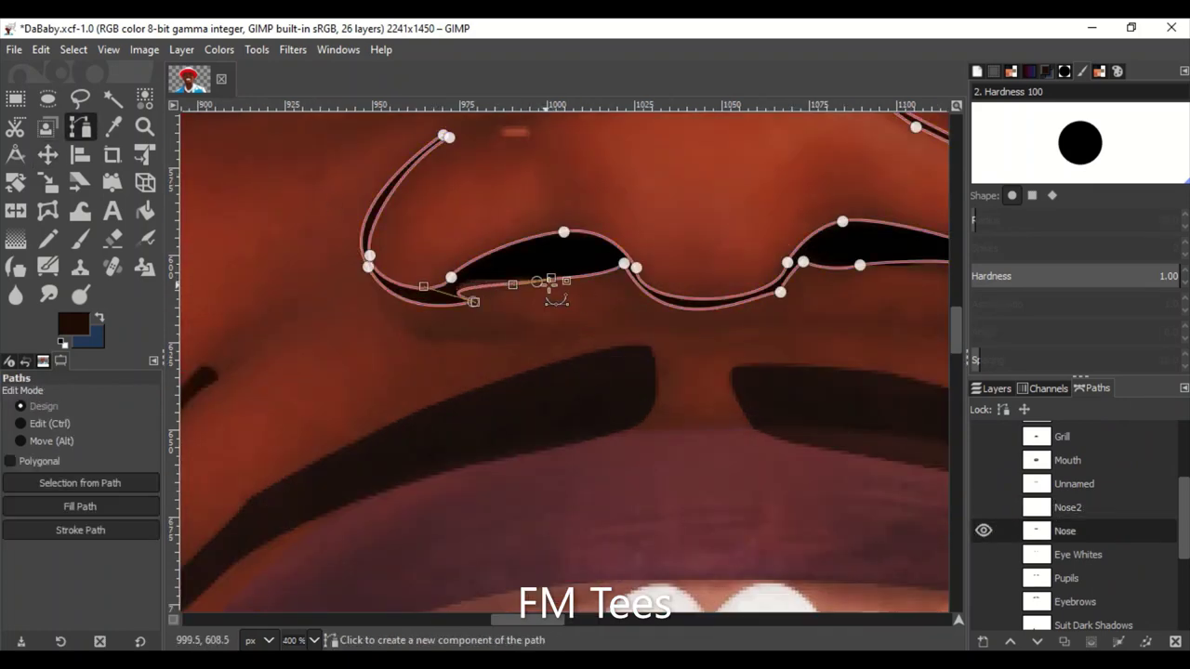
pyautogui.moveTo(551, 278); pyautogui.dragTo(502, 277)
pyautogui.hscroll(5, 524, 265)
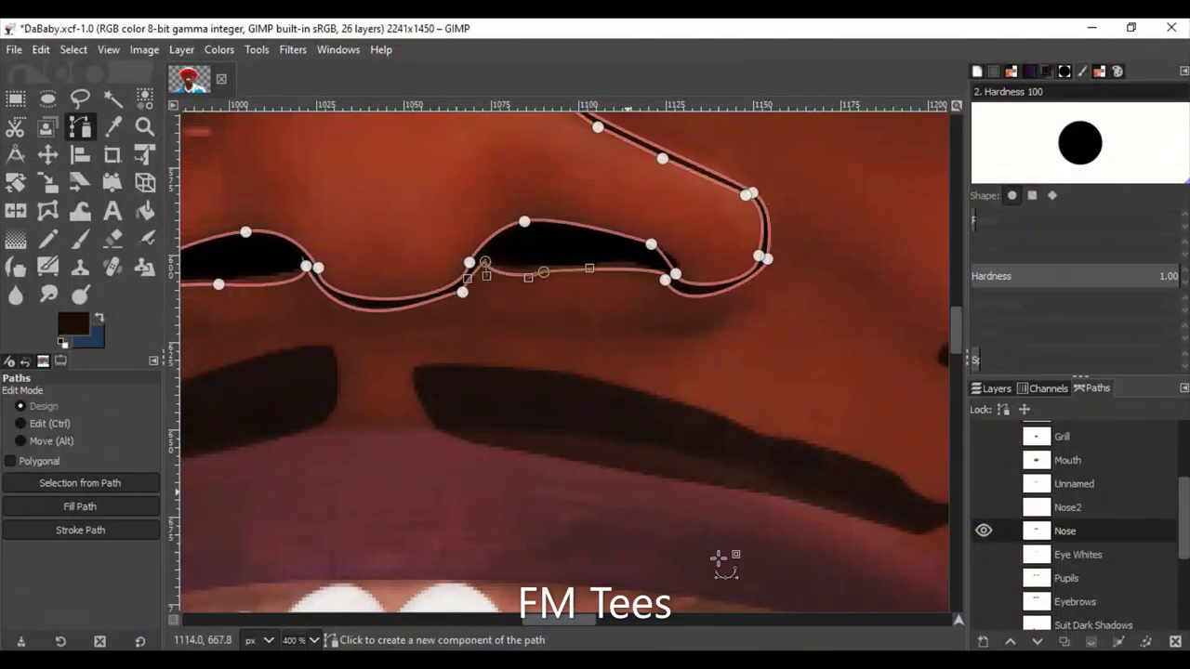
pyautogui.scroll(-5, 610, 391)
pyautogui.click(984, 530)
pyautogui.press('m')
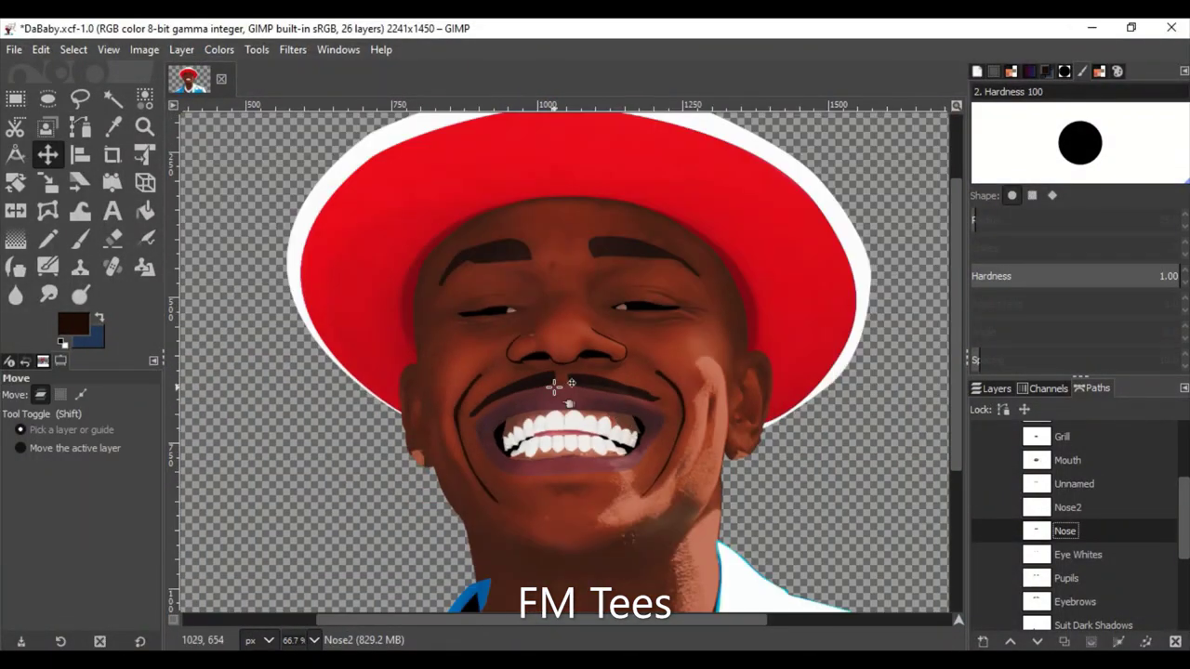
pyautogui.scroll(4, 554, 386)
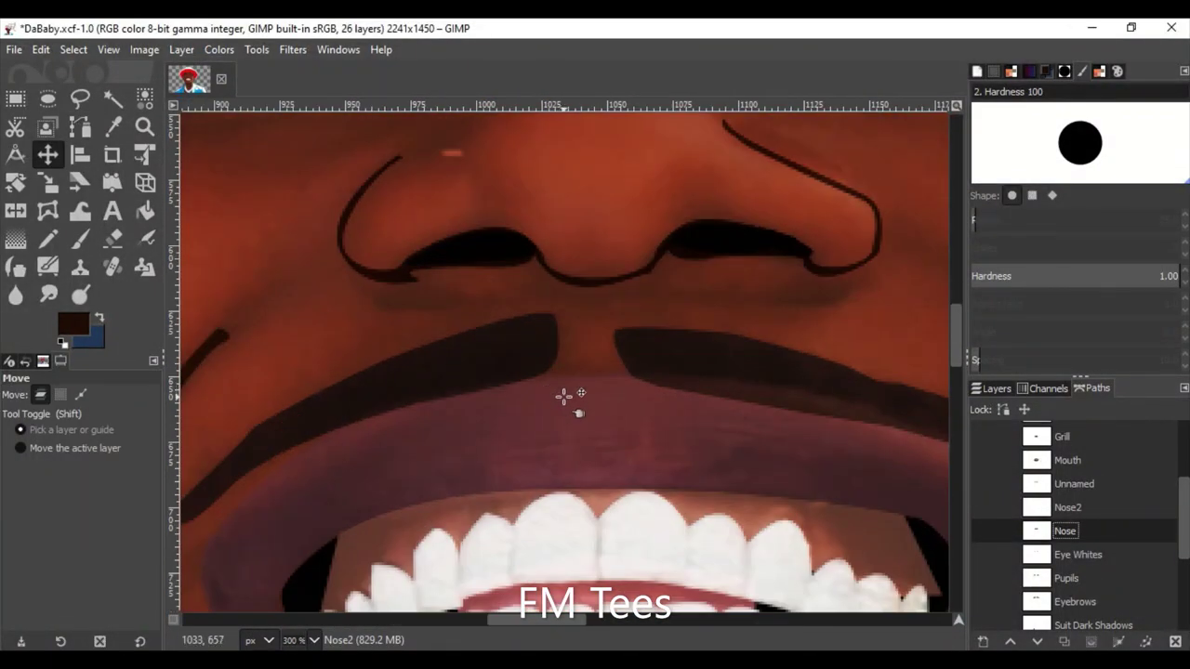
pyautogui.scroll(-5, 557, 387)
pyautogui.scroll(1, 556, 387)
# Check the Suit Dark Shadows layer, make it active, and select the suit's outline from its layer.
pyautogui.scroll(-2, 556, 387)
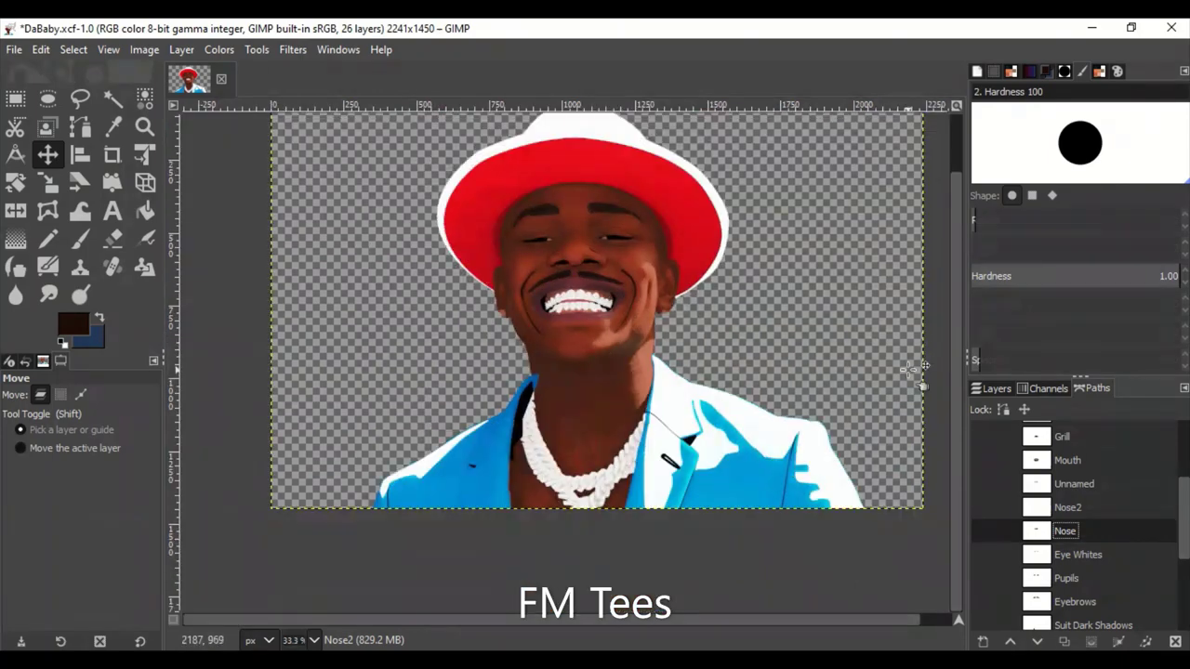
pyautogui.scroll(-2, 1124, 527)
pyautogui.click(985, 549)
pyautogui.click(985, 548)
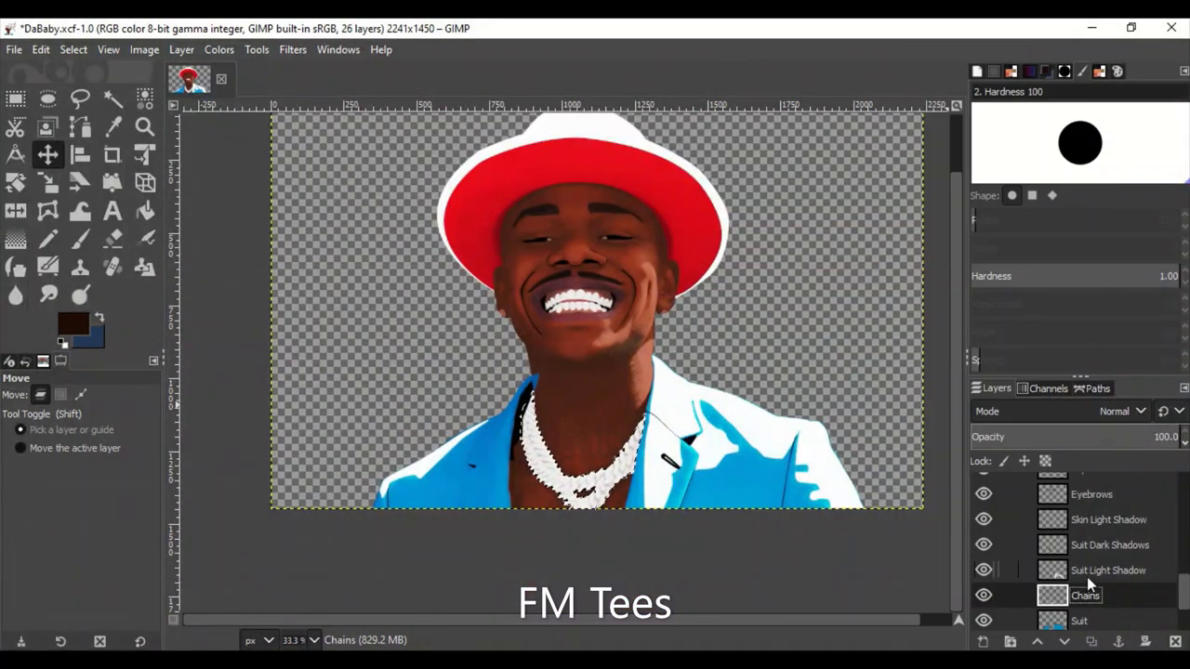
pyautogui.click(1101, 550)
pyautogui.scroll(3, 763, 556)
pyautogui.scroll(-2, 1088, 549)
pyautogui.rightClick(1088, 548)
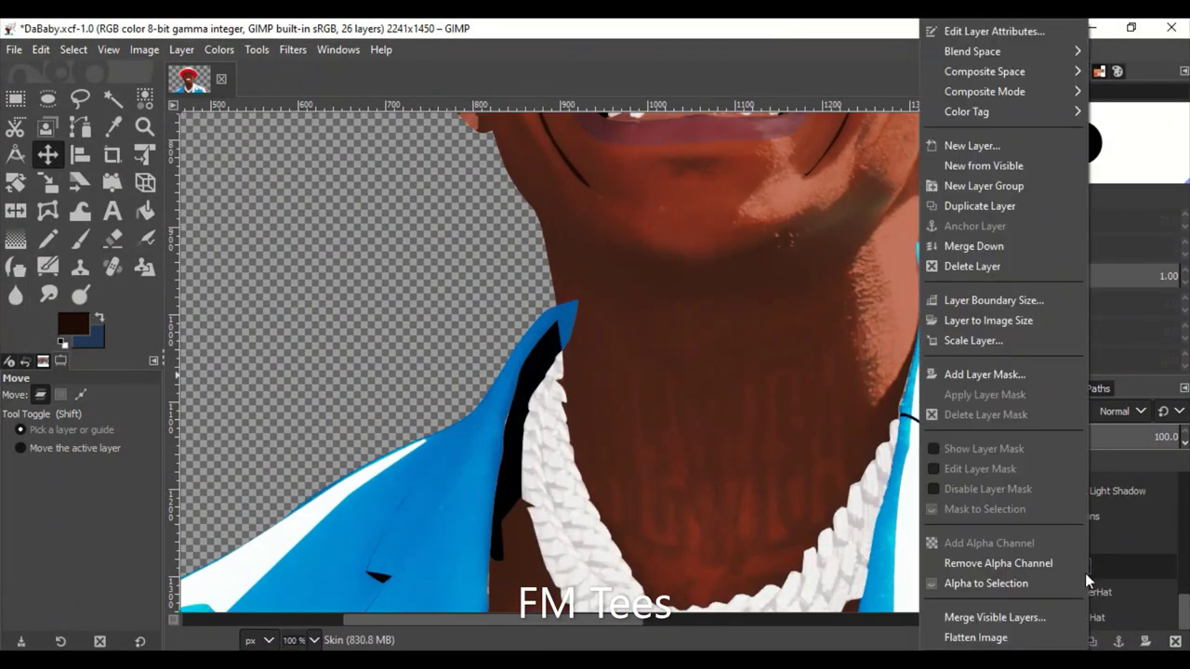
pyautogui.click(1085, 580)
pyautogui.scroll(-3, 644, 527)
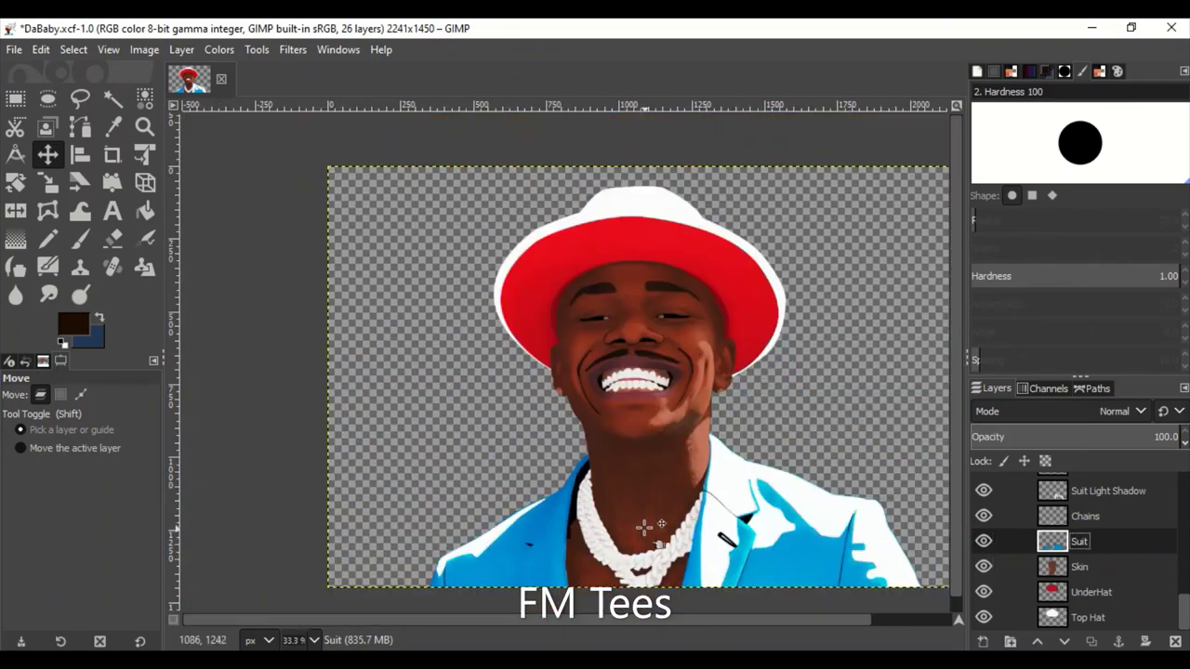
pyautogui.scroll(3, 646, 523)
# Set the Paintbrush to Erase mode at size 59 on the Suit Dark Shadows layer.
pyautogui.press('p')
pyautogui.click(74, 396)
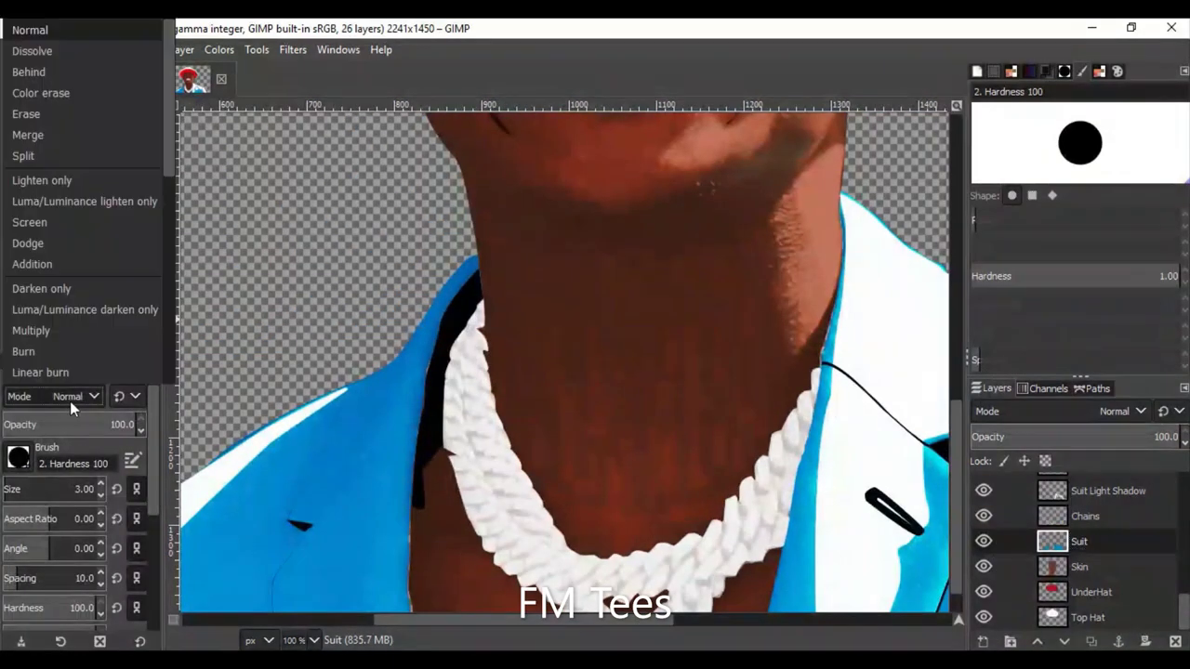
pyautogui.click(37, 93)
pyautogui.click(19, 486)
pyautogui.scroll(2, 1092, 539)
pyautogui.click(1097, 510)
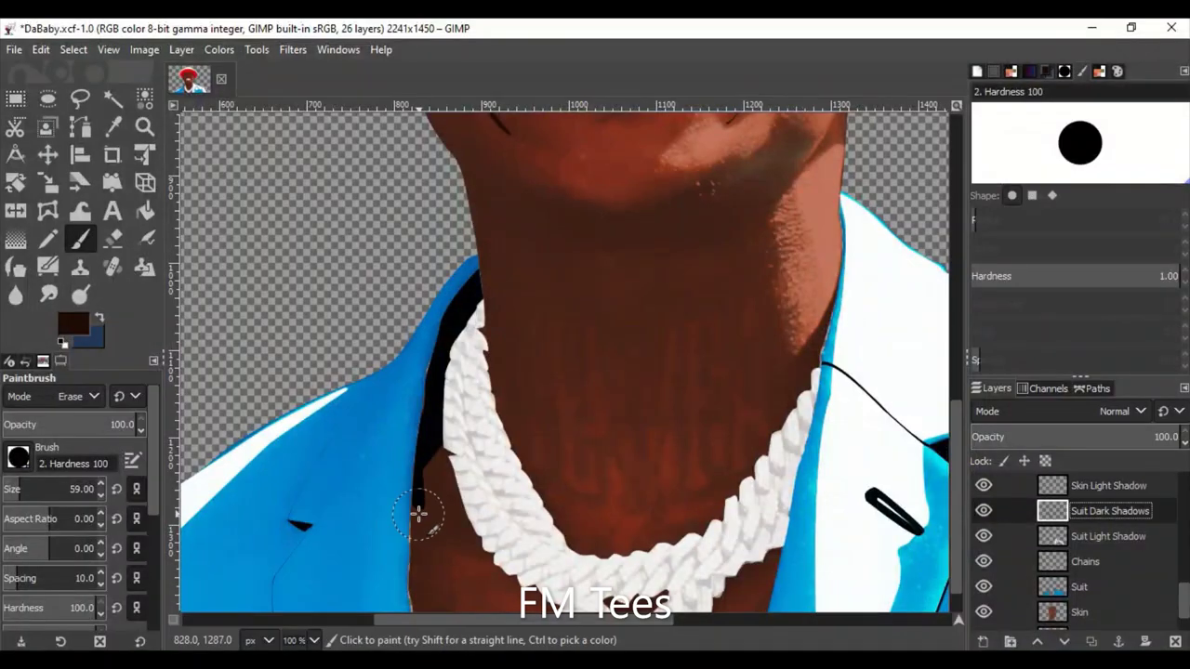
pyautogui.scroll(-3, 429, 495)
pyautogui.scroll(3, 1092, 539)
# Toggle the Original photo on and off to compare the suit shadow by the neck chain.
pyautogui.click(984, 562)
pyautogui.scroll(4, 415, 402)
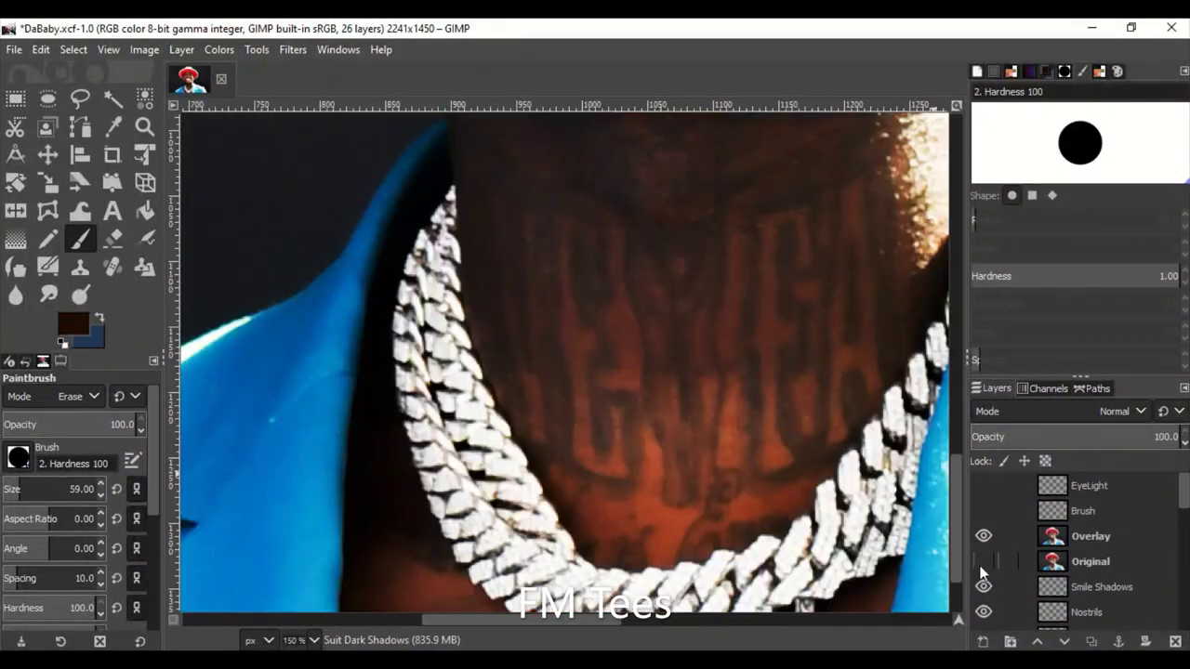
pyautogui.click(983, 561)
pyautogui.scroll(-2, 410, 424)
pyautogui.scroll(-1, 545, 359)
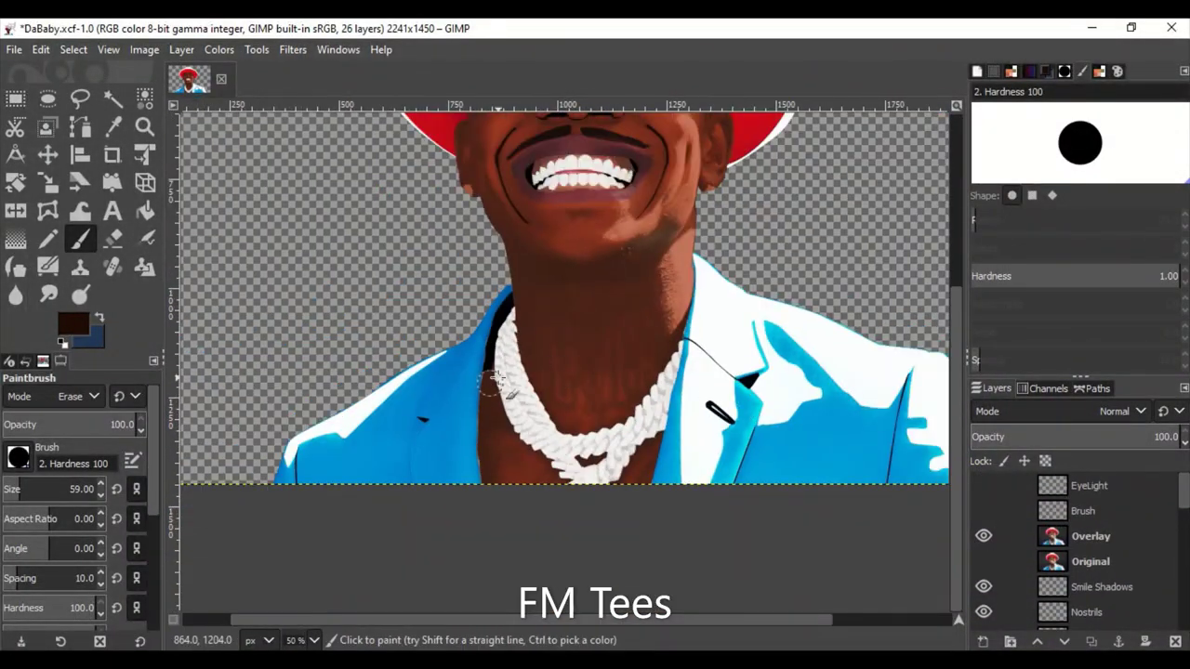
pyautogui.scroll(2, 582, 398)
pyautogui.scroll(-3, 435, 352)
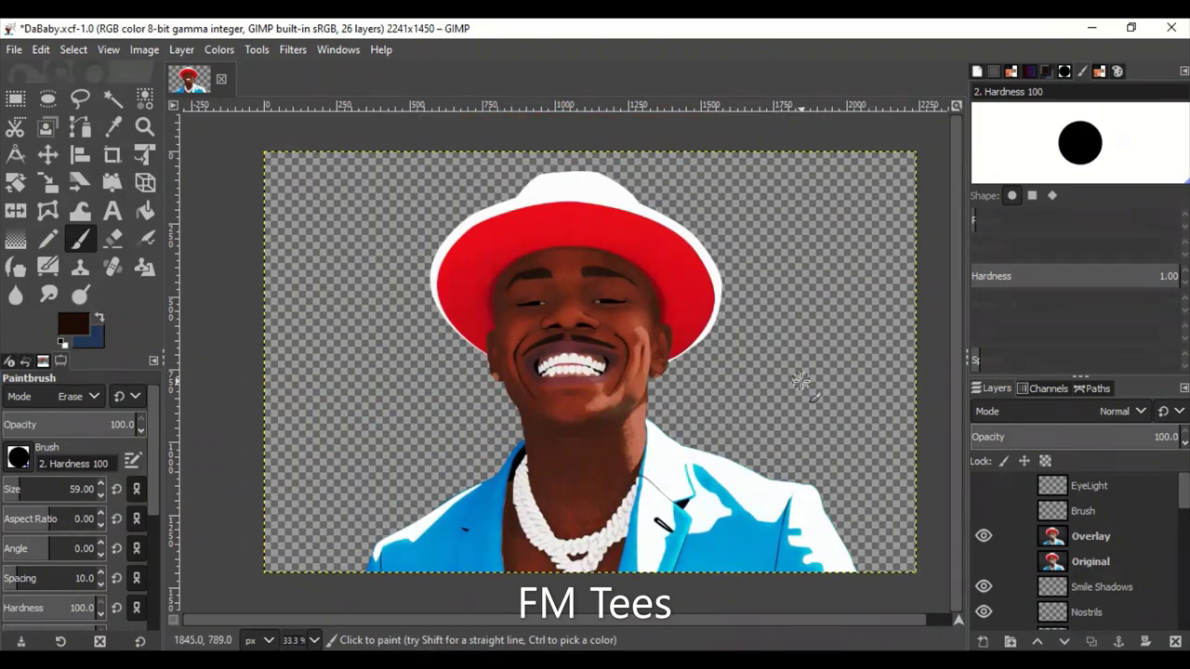
pyautogui.click(984, 562)
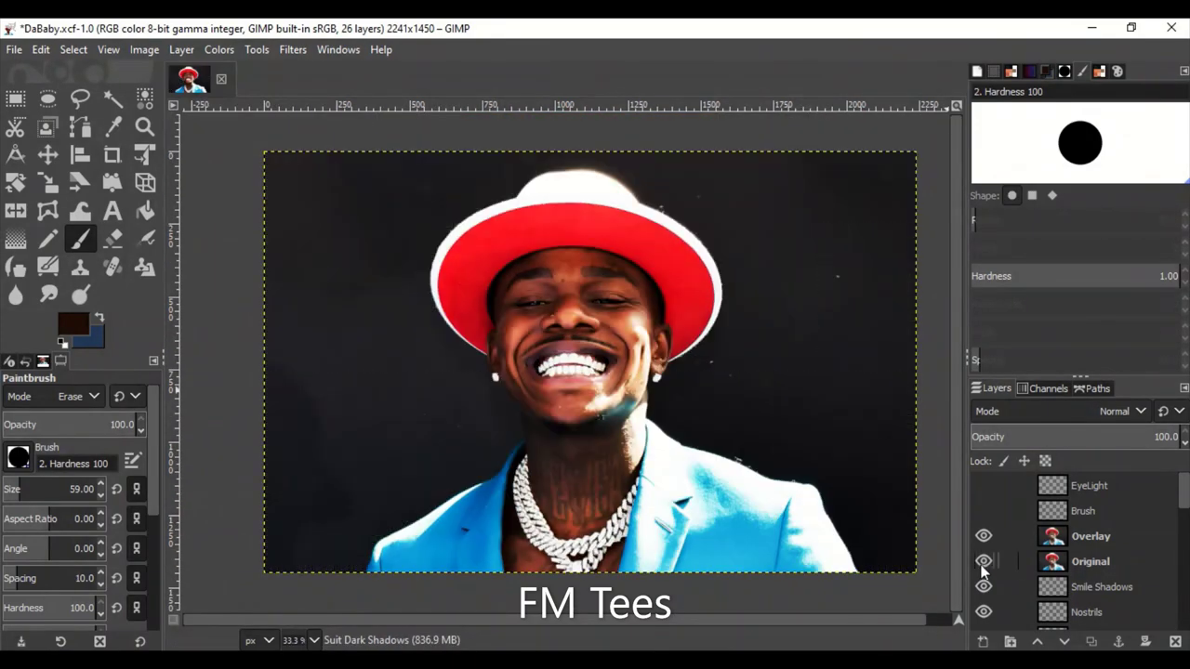
pyautogui.click(984, 562)
# Add a new layer named EyeWrinkles.
pyautogui.click(983, 642)
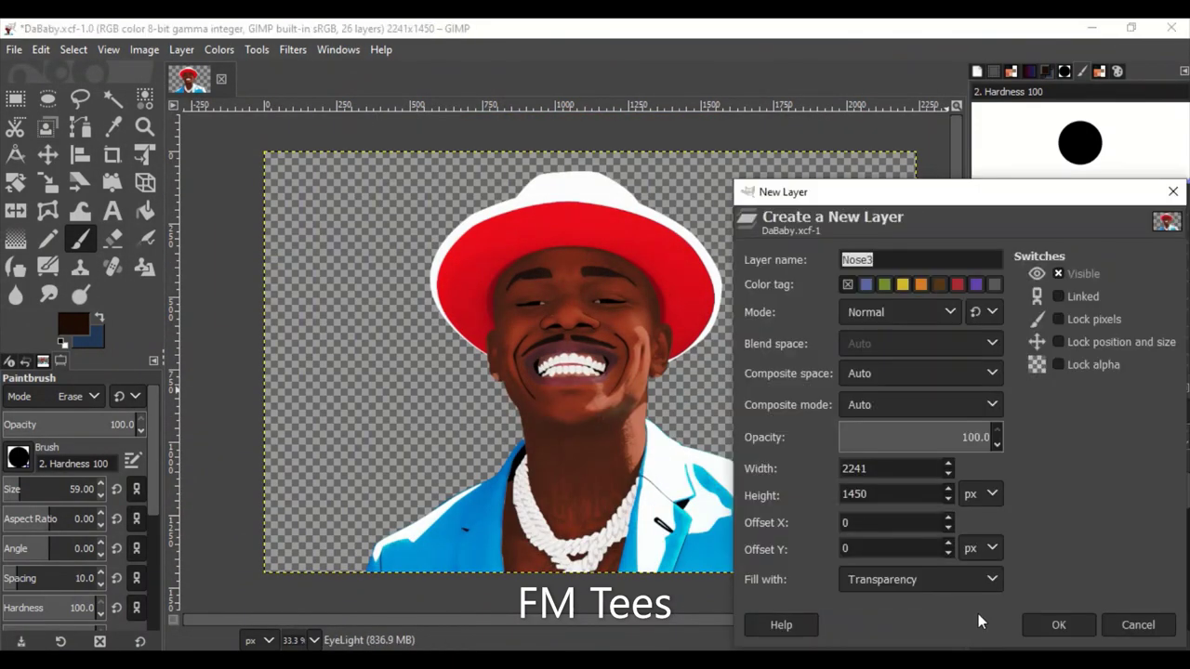
pyautogui.write('EyeWrinkles')
pyautogui.press('Return')
pyautogui.click(1094, 389)
# Create a new path named EyeWrinkles.
pyautogui.click(984, 642)
pyautogui.write('EyeWrinkles')
pyautogui.press('Return')
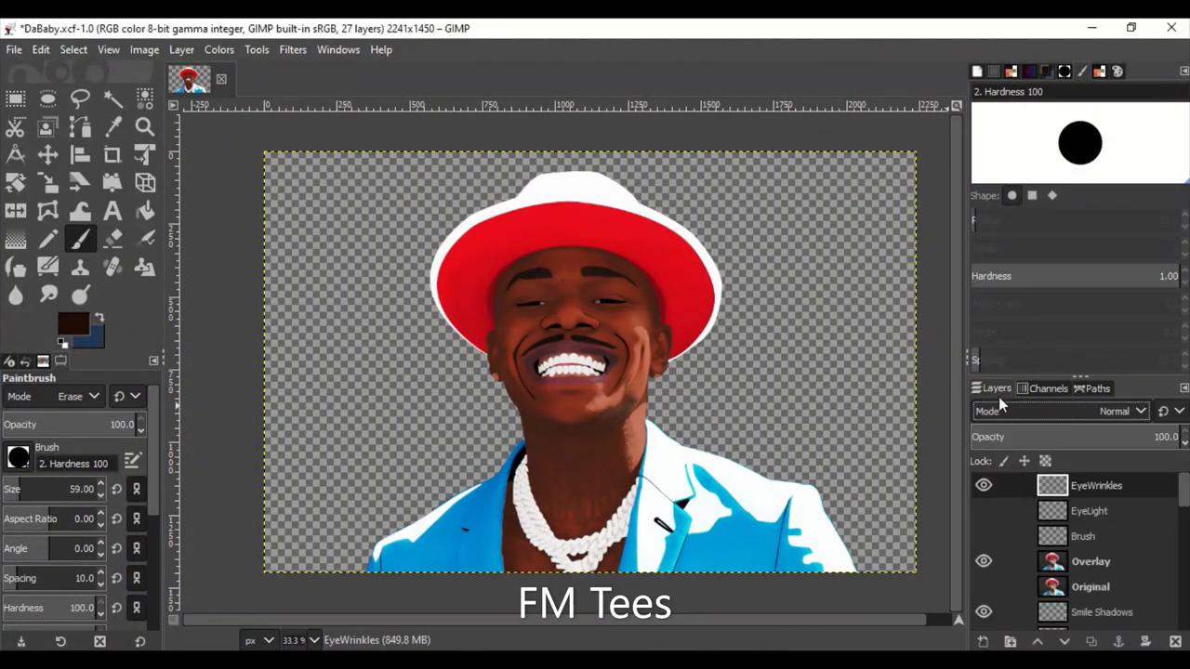
pyautogui.scroll(4, 308, 425)
pyautogui.scroll(3, 750, 406)
# Draw a first crease running down-left from the upper eyelid.
pyautogui.press('b')
pyautogui.scroll(1, 417, 410)
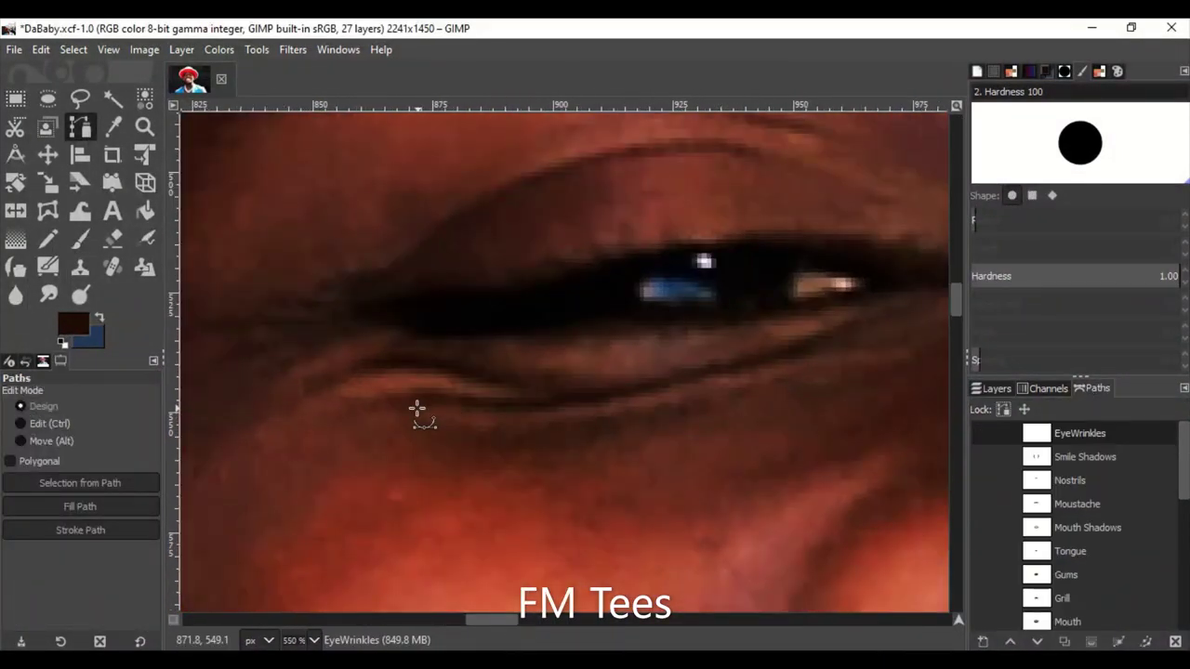
pyautogui.click(75, 244)
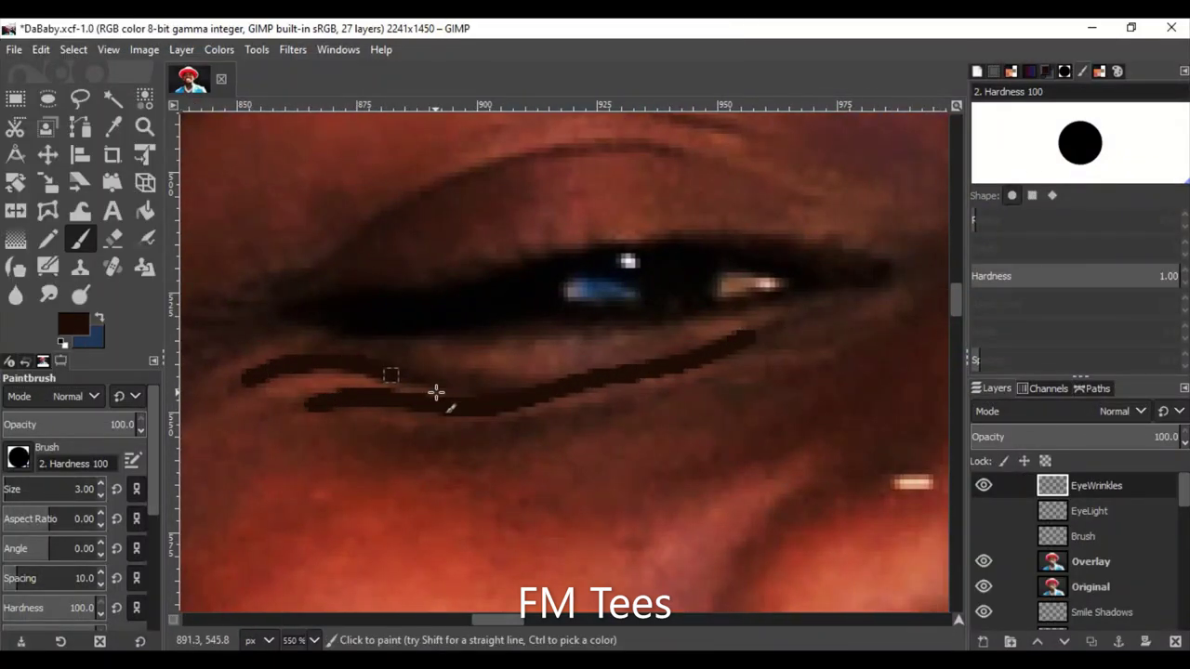
pyautogui.scroll(3, 191, 402)
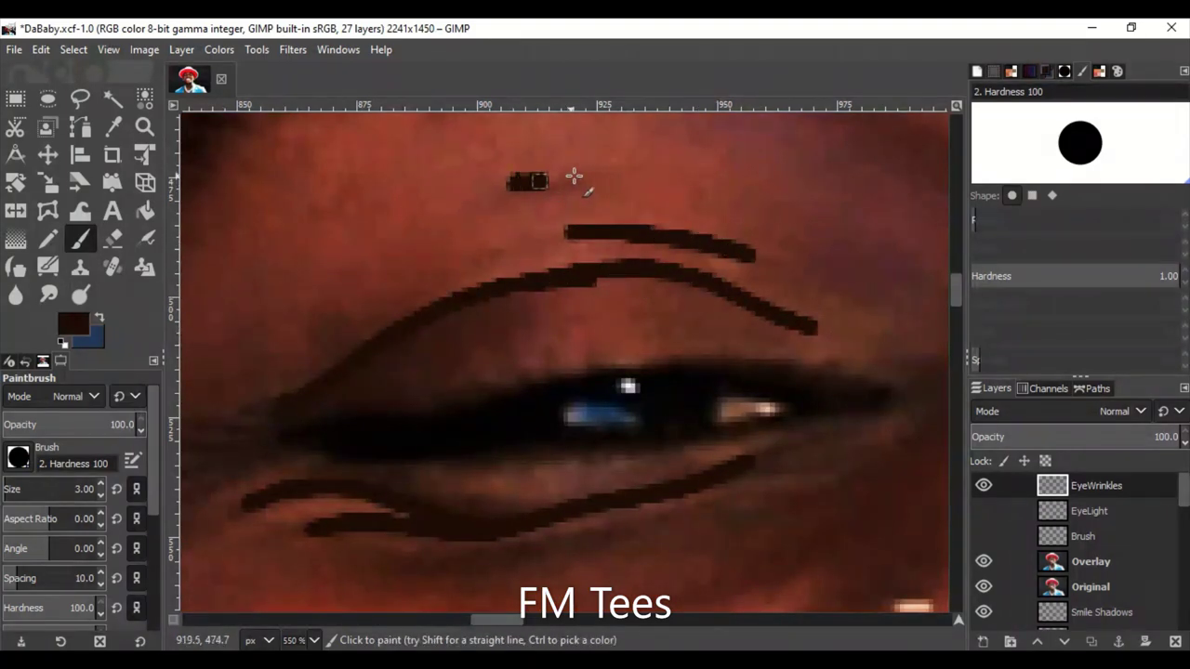
pyautogui.moveTo(511, 203); pyautogui.dragTo(584, 173)
pyautogui.hscroll(-5, 497, 446)
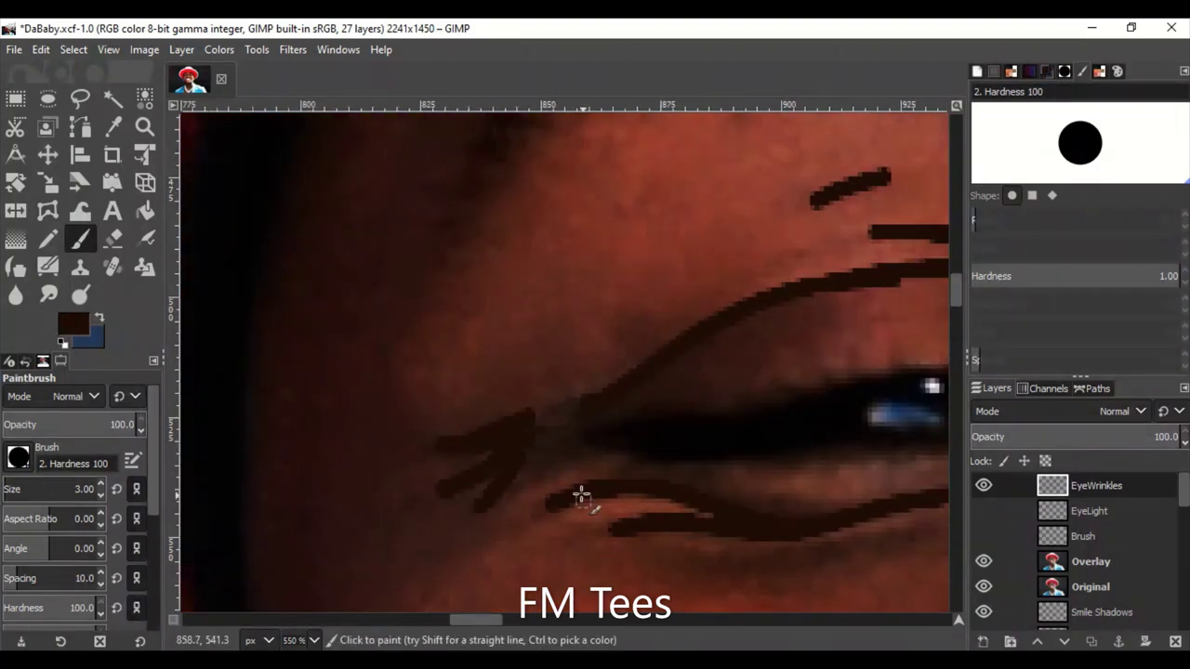
pyautogui.scroll(-5, 581, 496)
pyautogui.scroll(-2, 581, 496)
pyautogui.scroll(7, 501, 608)
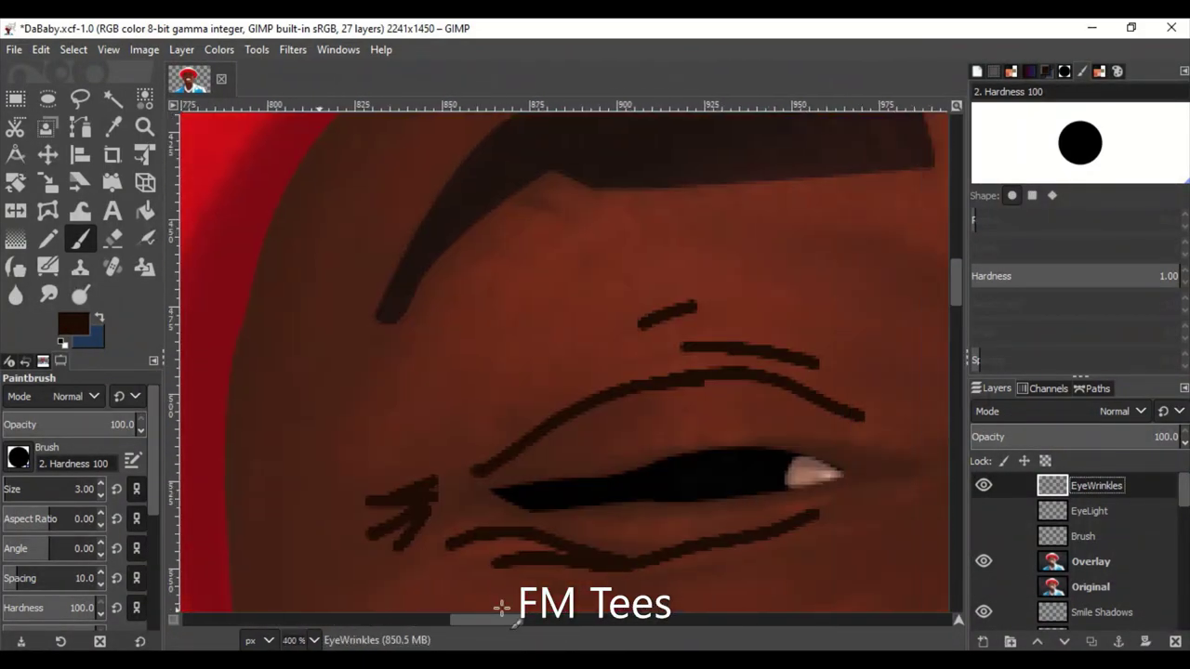
pyautogui.moveTo(479, 468); pyautogui.dragTo(416, 490)
pyautogui.scroll(-5, 475, 512)
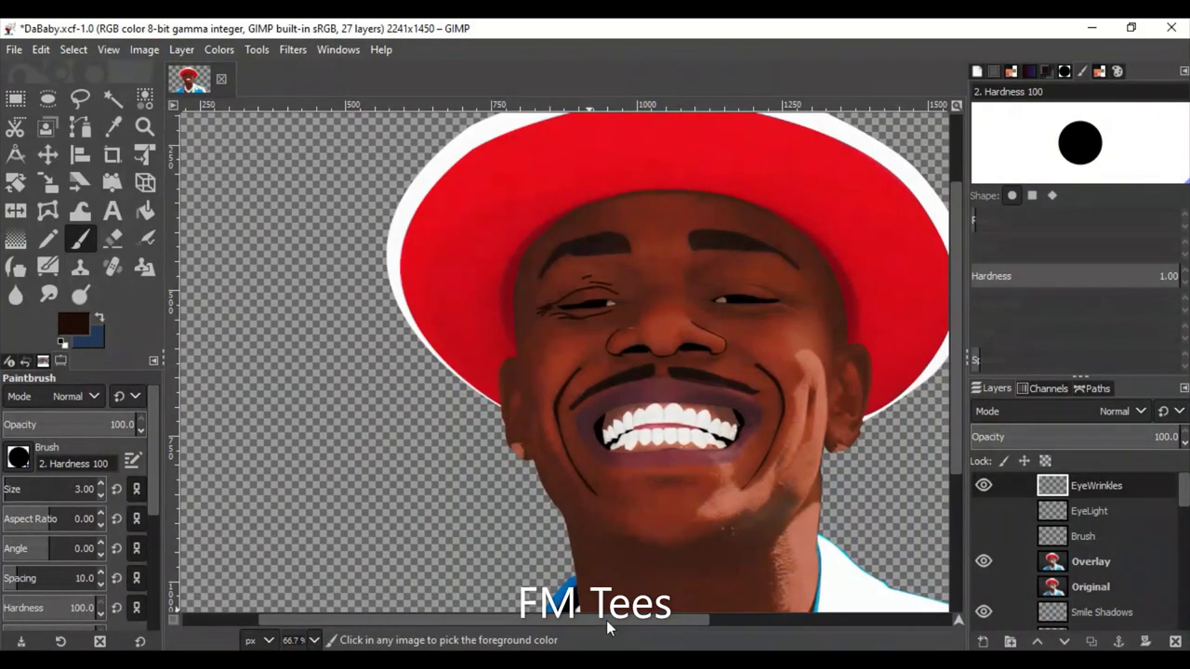
# Toggle the Original photo to compare, leaving it visible for tracing.
pyautogui.click(982, 586)
pyautogui.click(983, 587)
pyautogui.click(983, 587)
pyautogui.click(983, 587)
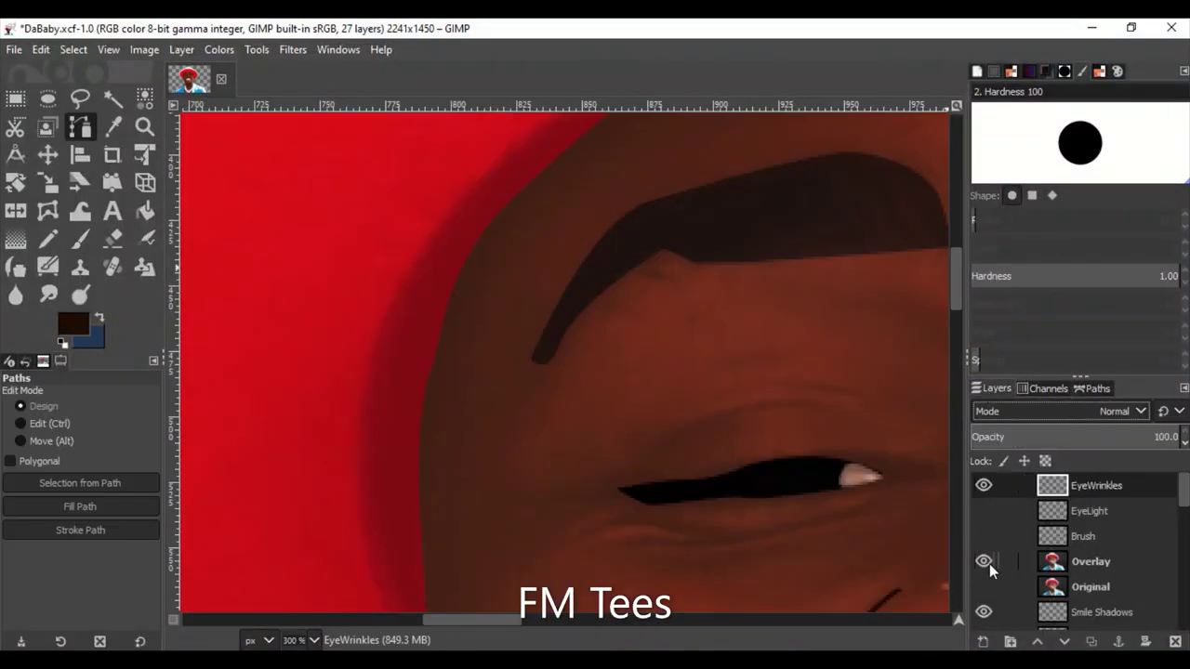
pyautogui.click(982, 587)
pyautogui.scroll(3, 513, 372)
# Trace a curved wrinkle under the eye out toward its outer corner.
pyautogui.click(782, 322)
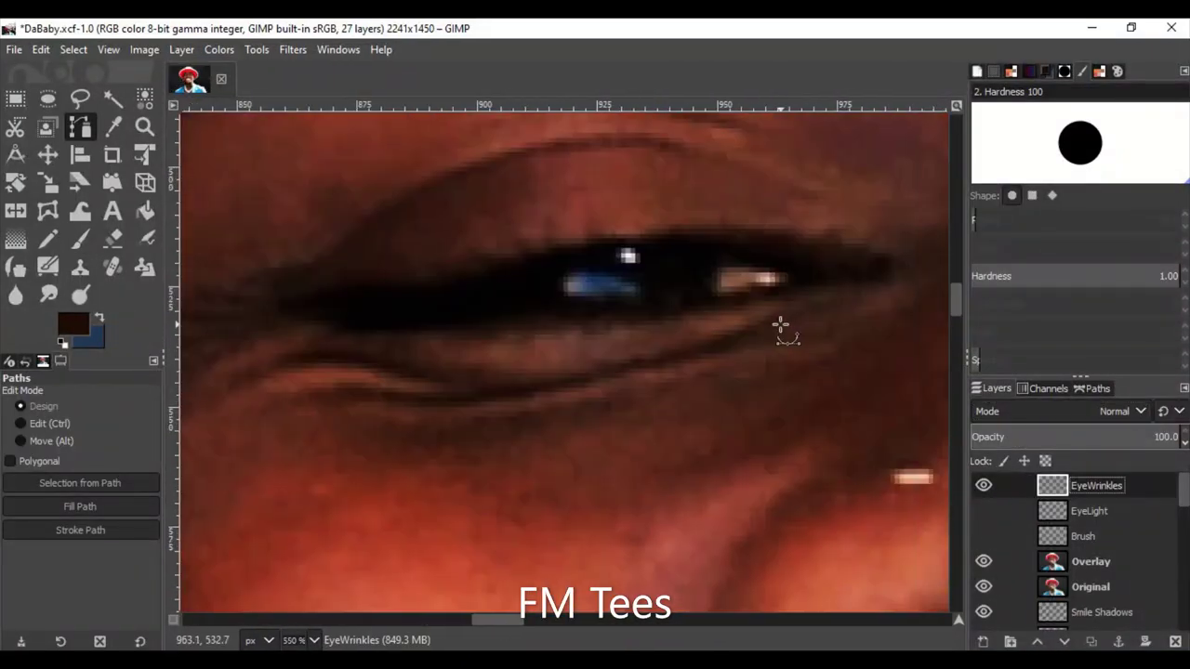
pyautogui.moveTo(339, 398); pyautogui.dragTo(495, 440)
pyautogui.moveTo(374, 387); pyautogui.dragTo(456, 392)
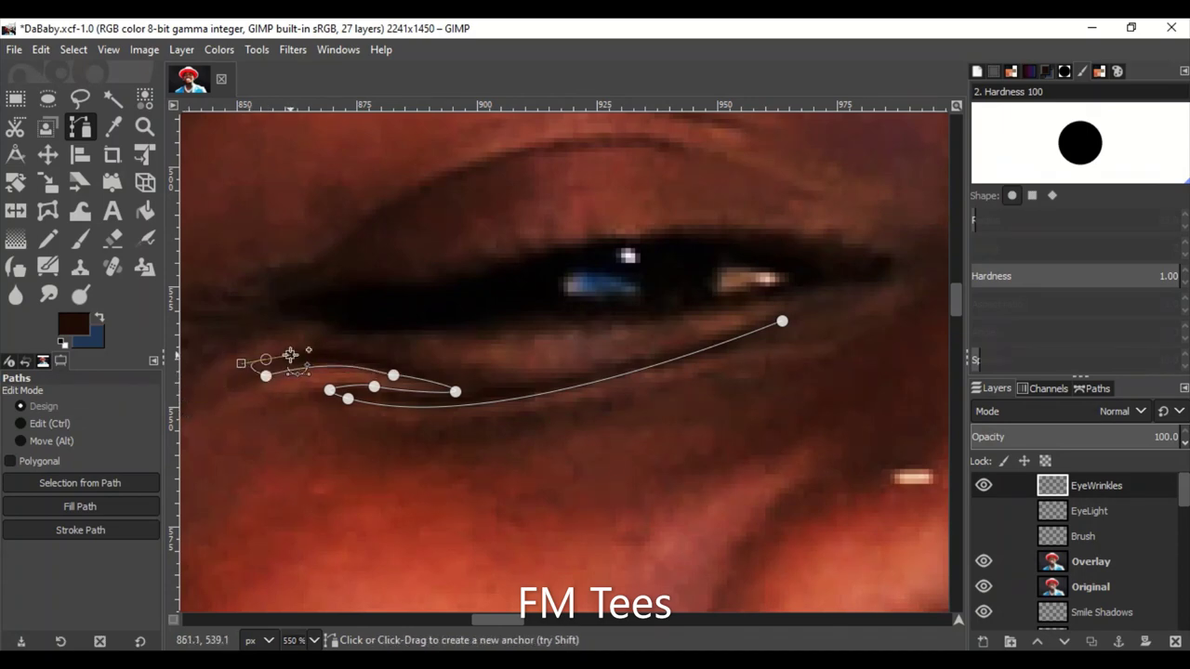
pyautogui.moveTo(489, 383); pyautogui.dragTo(623, 359)
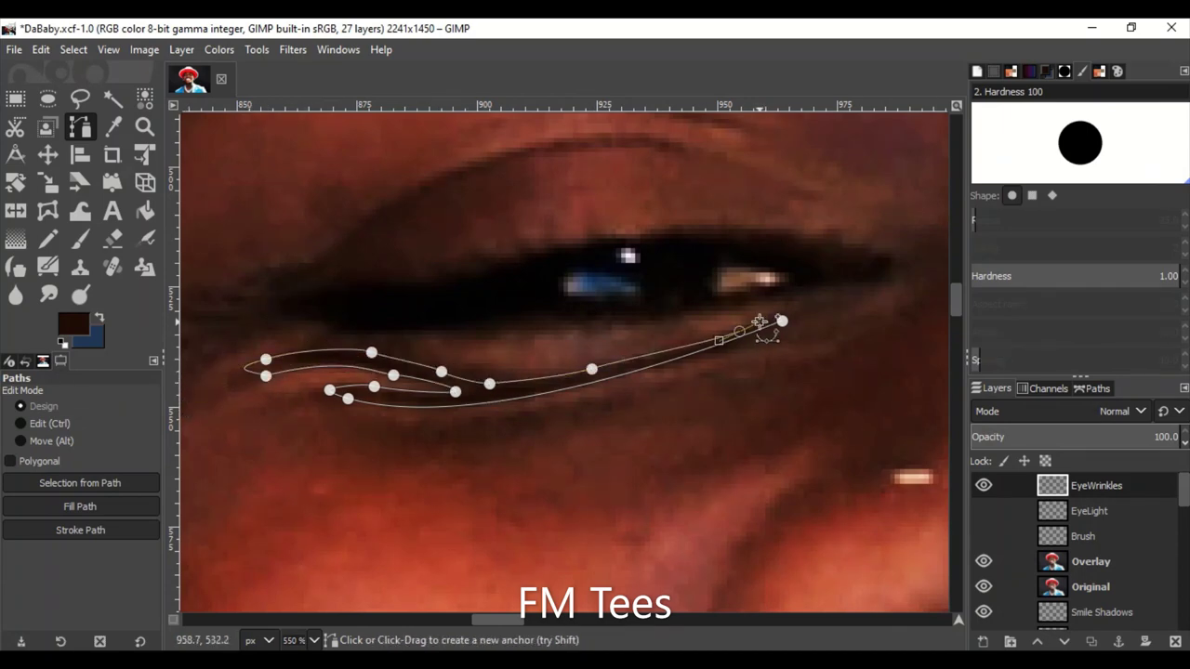
pyautogui.hscroll(-3, 929, 359)
pyautogui.scroll(3, 840, 341)
# Add a curved point along the upper eyelid crease and shorten its handles.
pyautogui.moveTo(529, 359); pyautogui.dragTo(479, 386)
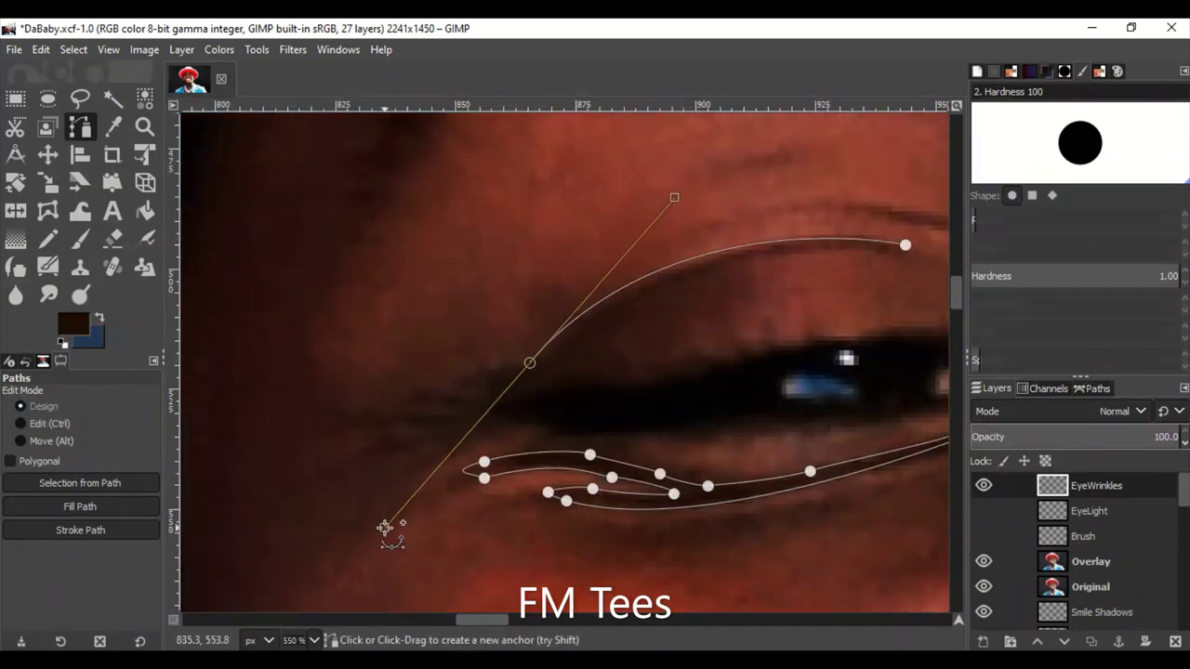
pyautogui.scroll(2, 469, 400)
pyautogui.scroll(-3, 704, 321)
pyautogui.scroll(3, 689, 321)
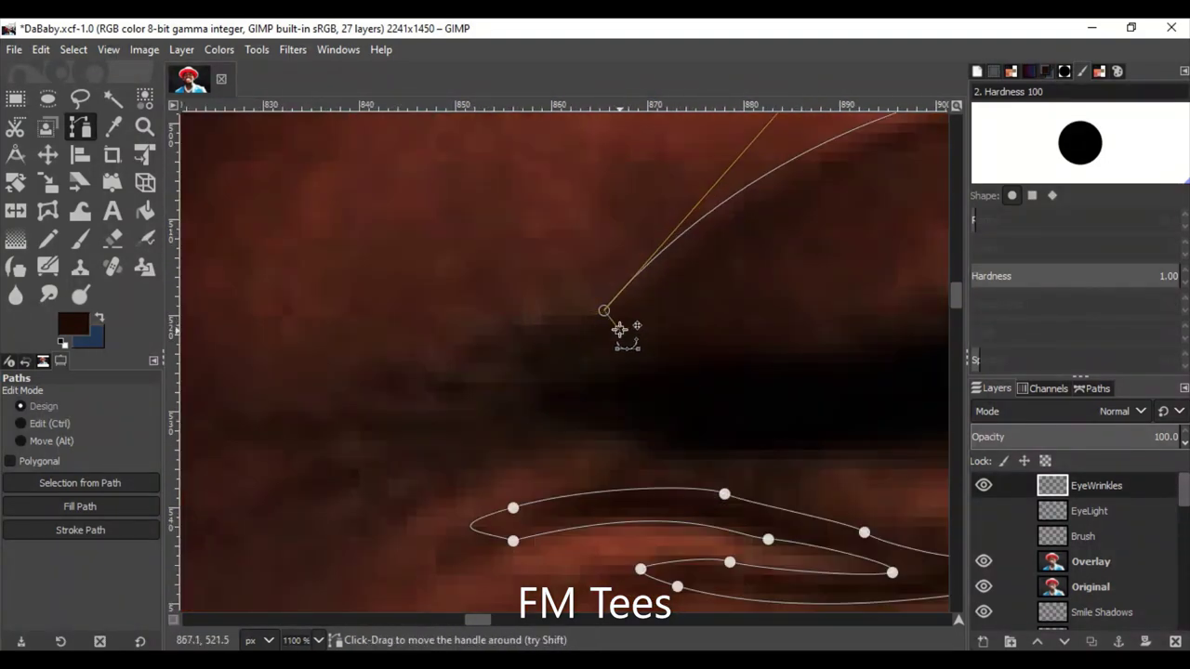
pyautogui.moveTo(606, 307); pyautogui.dragTo(623, 299)
pyautogui.scroll(-2, 816, 180)
pyautogui.scroll(2, 623, 276)
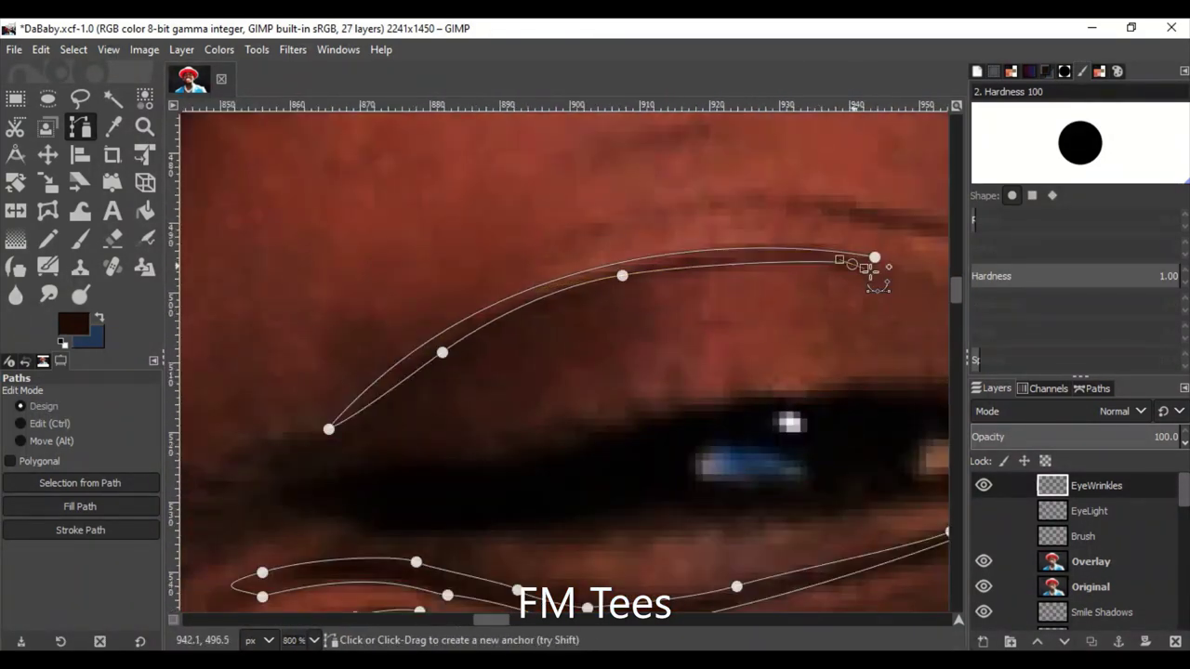
pyautogui.scroll(-3, 875, 270)
pyautogui.scroll(5, 829, 412)
# Start a new curved path component on the lower lid.
pyautogui.click(391, 326)
pyautogui.moveTo(865, 377); pyautogui.dragTo(863, 391)
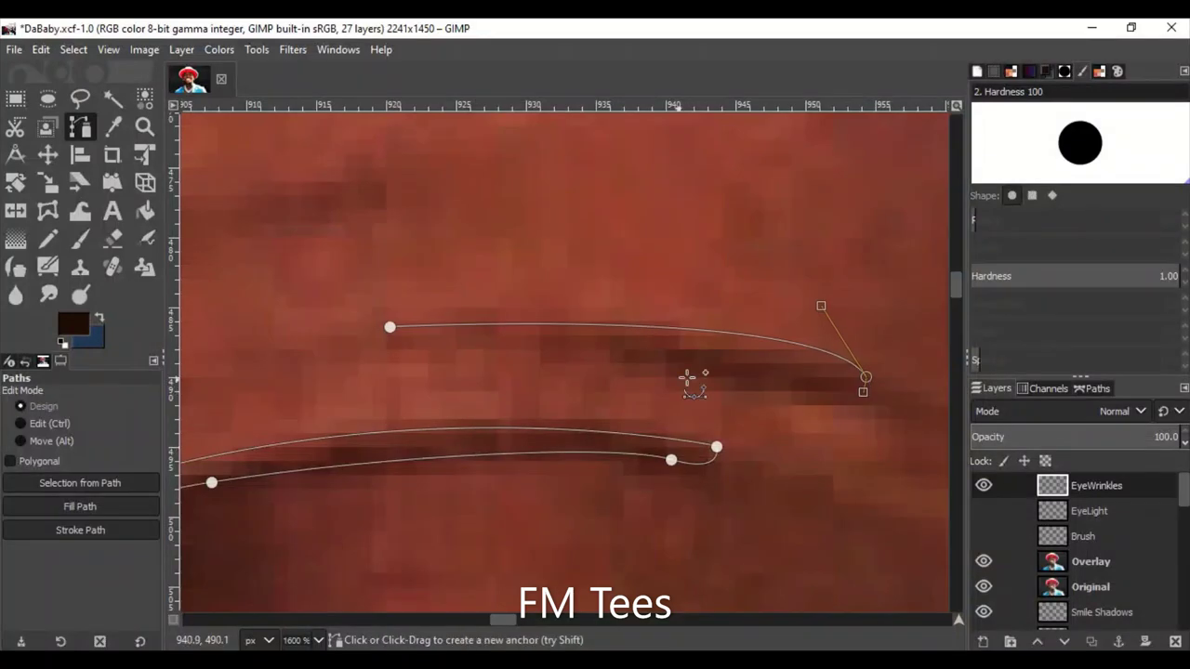
pyautogui.scroll(-4, 409, 344)
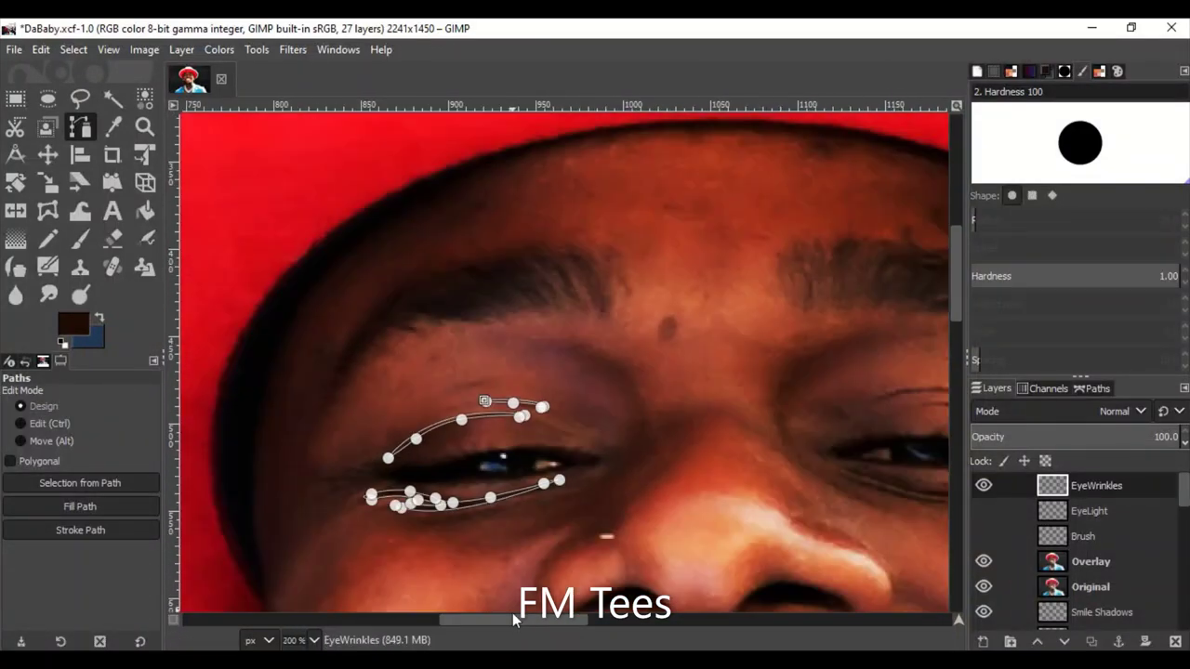
pyautogui.scroll(2, 608, 531)
pyautogui.scroll(2, 617, 512)
# Trace and extend the lower-lid wrinkle curve with another point.
pyautogui.moveTo(738, 528); pyautogui.dragTo(198, 282)
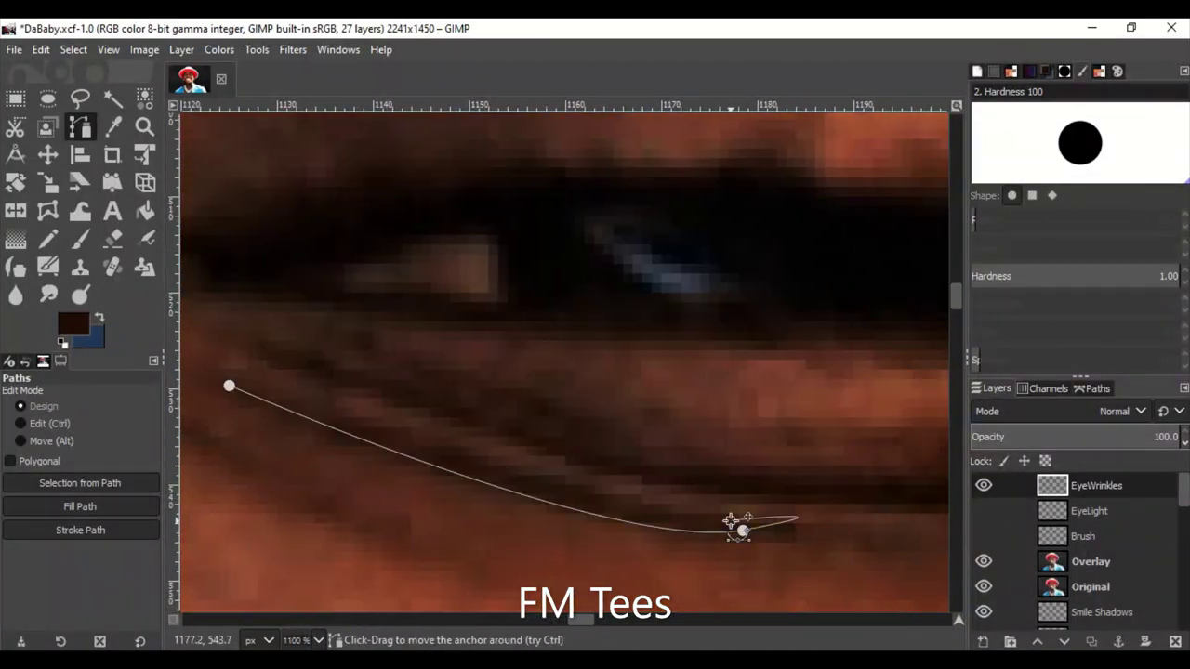
pyautogui.hscroll(3, 591, 465)
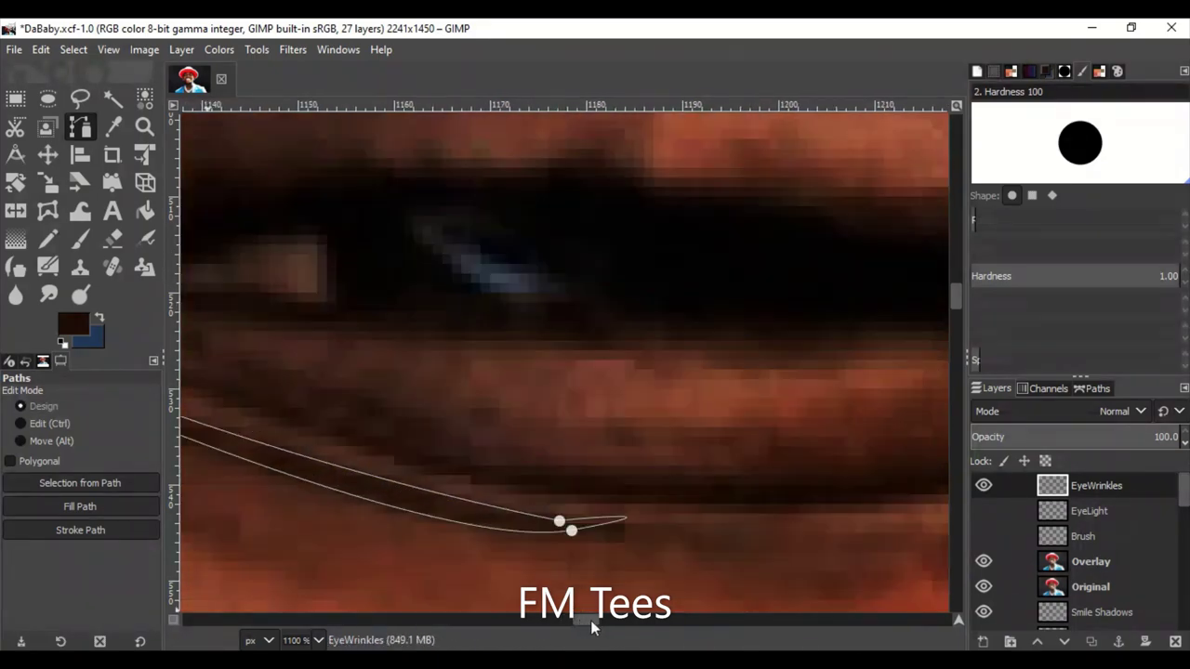
pyautogui.scroll(-2, 591, 464)
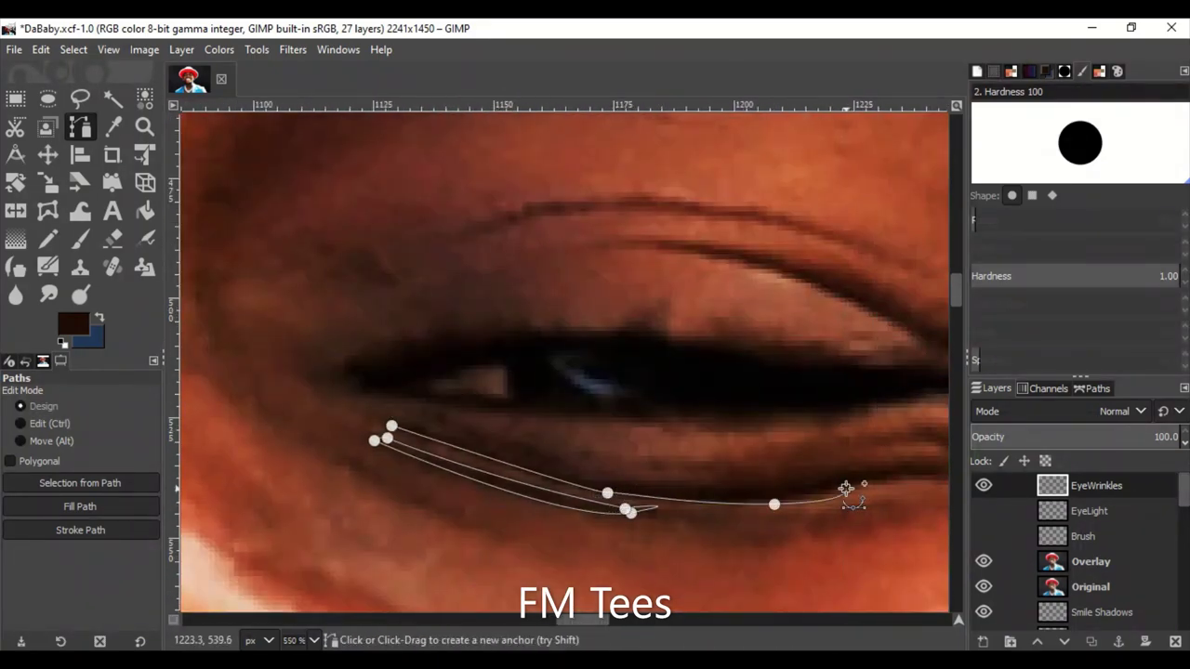
pyautogui.hscroll(4, 645, 588)
pyautogui.moveTo(498, 478); pyautogui.dragTo(535, 479)
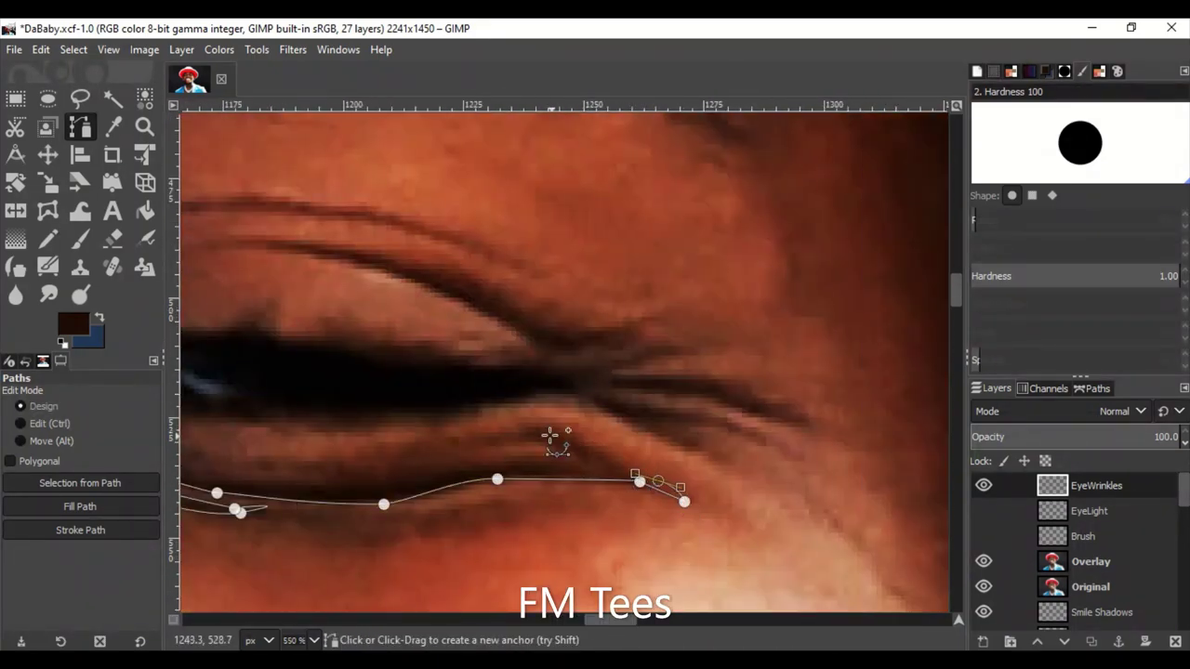
pyautogui.hscroll(-2, 444, 472)
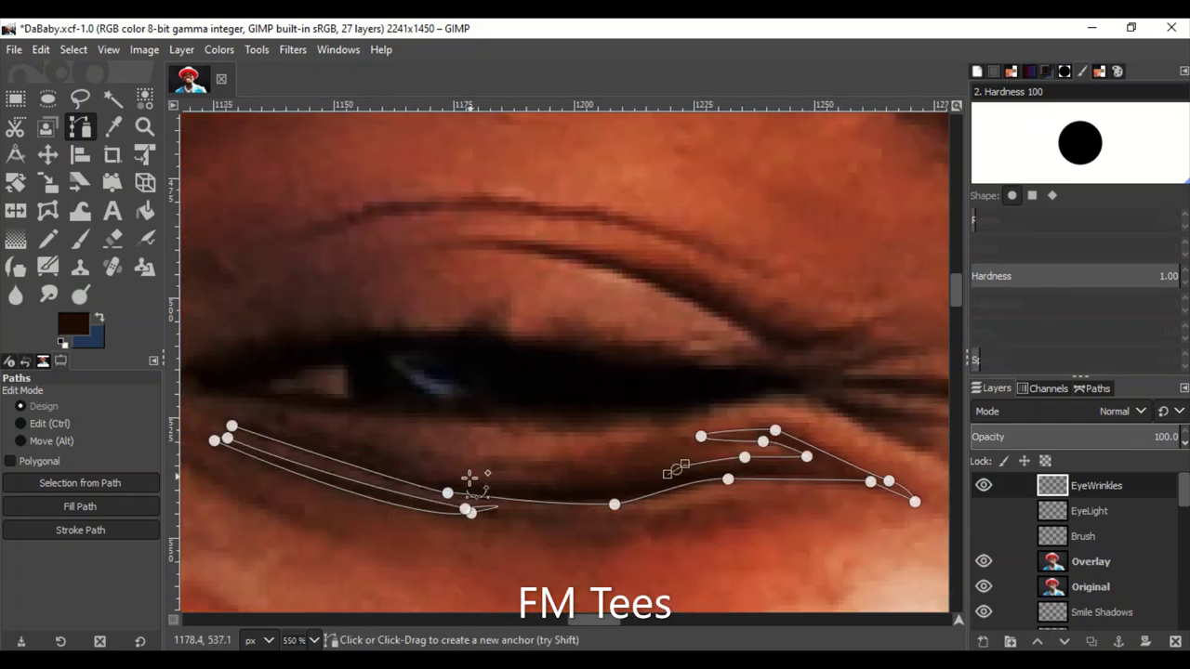
pyautogui.scroll(-1, 524, 425)
pyautogui.scroll(2, 404, 247)
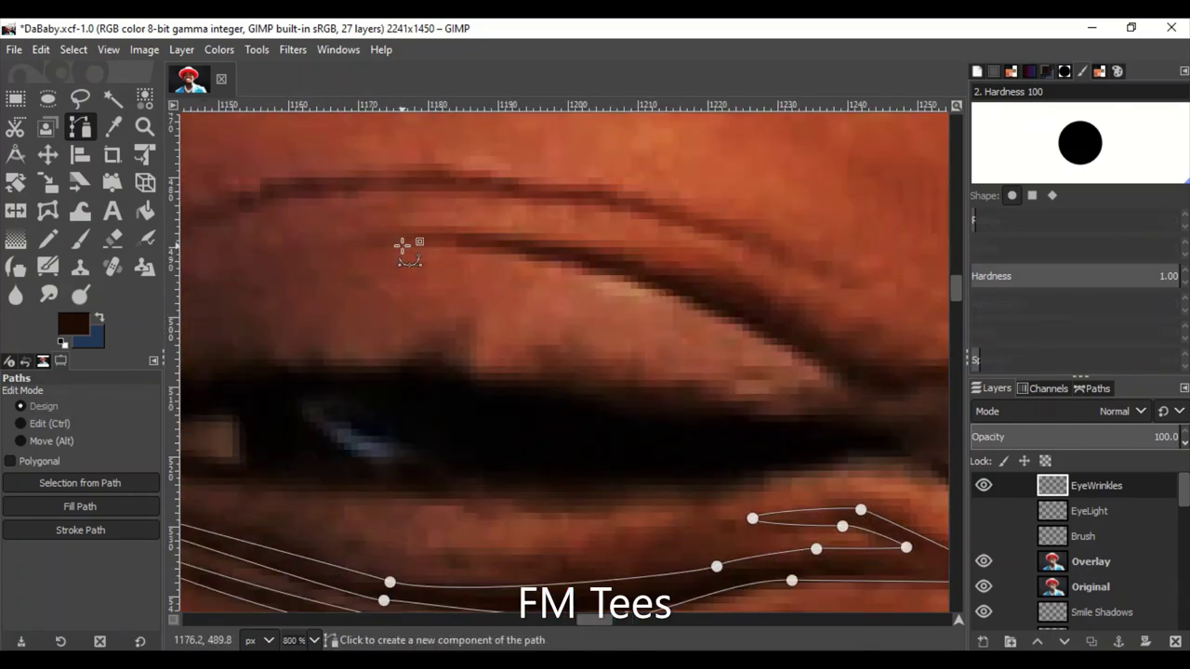
# Start a new curve bending along the eyebrow crease and extend it.
pyautogui.keyDown('shift'); pyautogui.click(404, 248); pyautogui.keyUp('shift')
pyautogui.hscroll(2, 403, 248)
pyautogui.moveTo(721, 384); pyautogui.dragTo(799, 480)
pyautogui.hscroll(3, 800, 481)
pyautogui.click(456, 488)
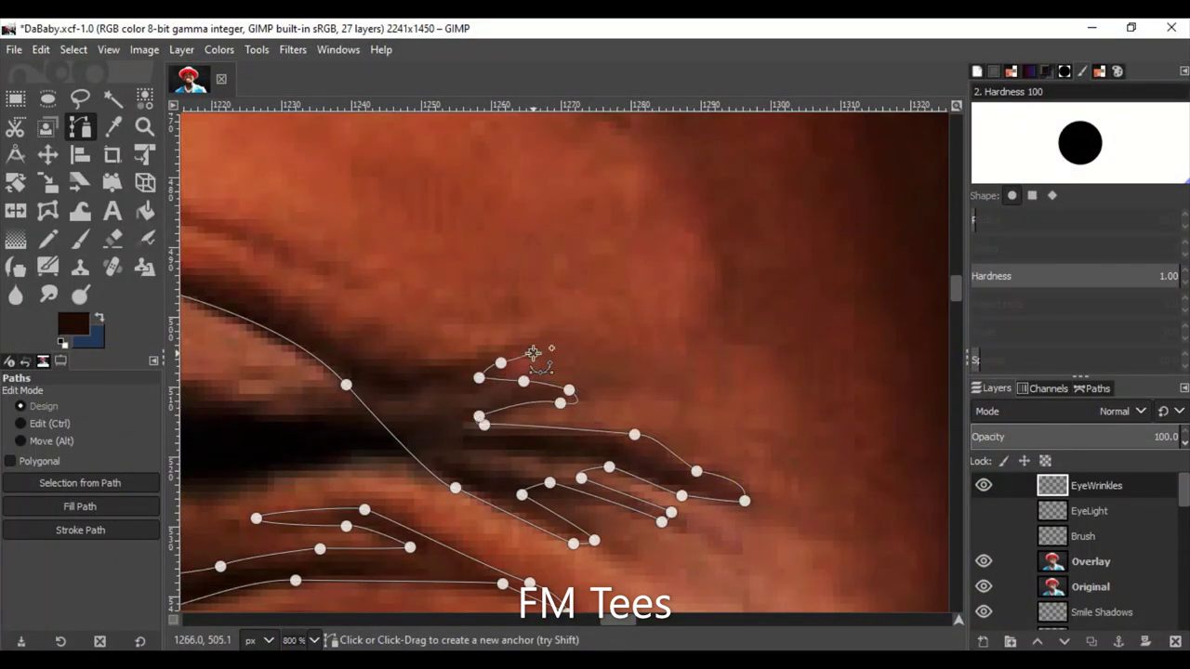
pyautogui.hscroll(-4, 346, 353)
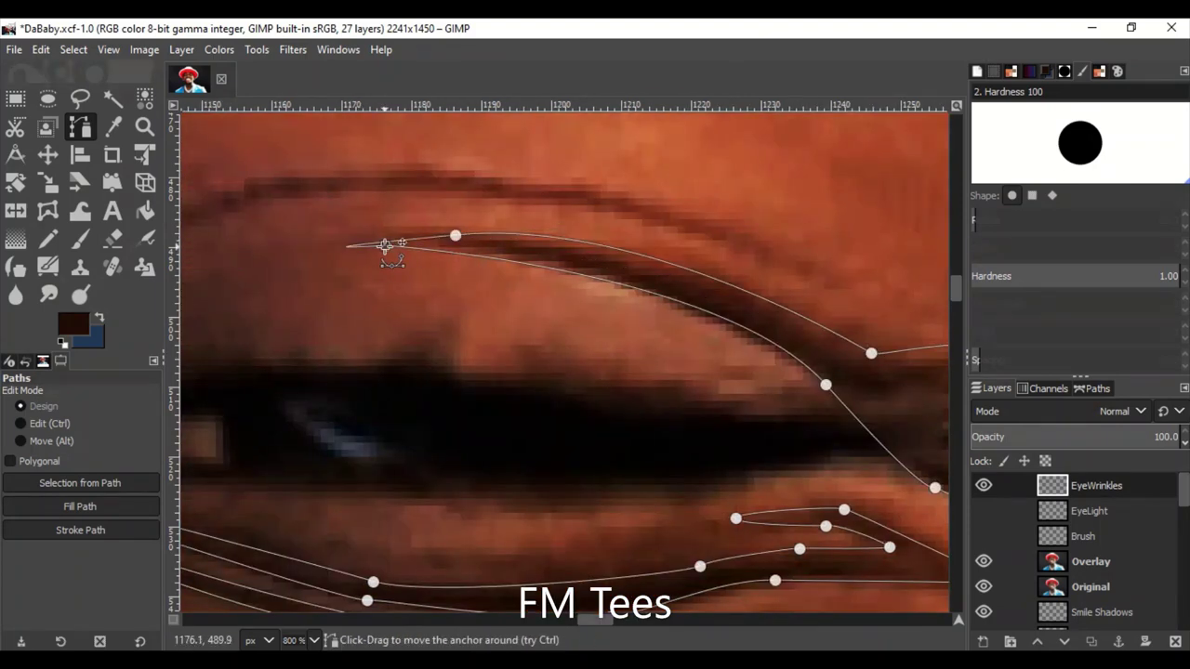
pyautogui.hscroll(-2, 384, 246)
# Add and reshape points so the curve follows the upper eyelid crease.
pyautogui.moveTo(384, 203); pyautogui.dragTo(211, 334)
pyautogui.moveTo(387, 220); pyautogui.dragTo(377, 224)
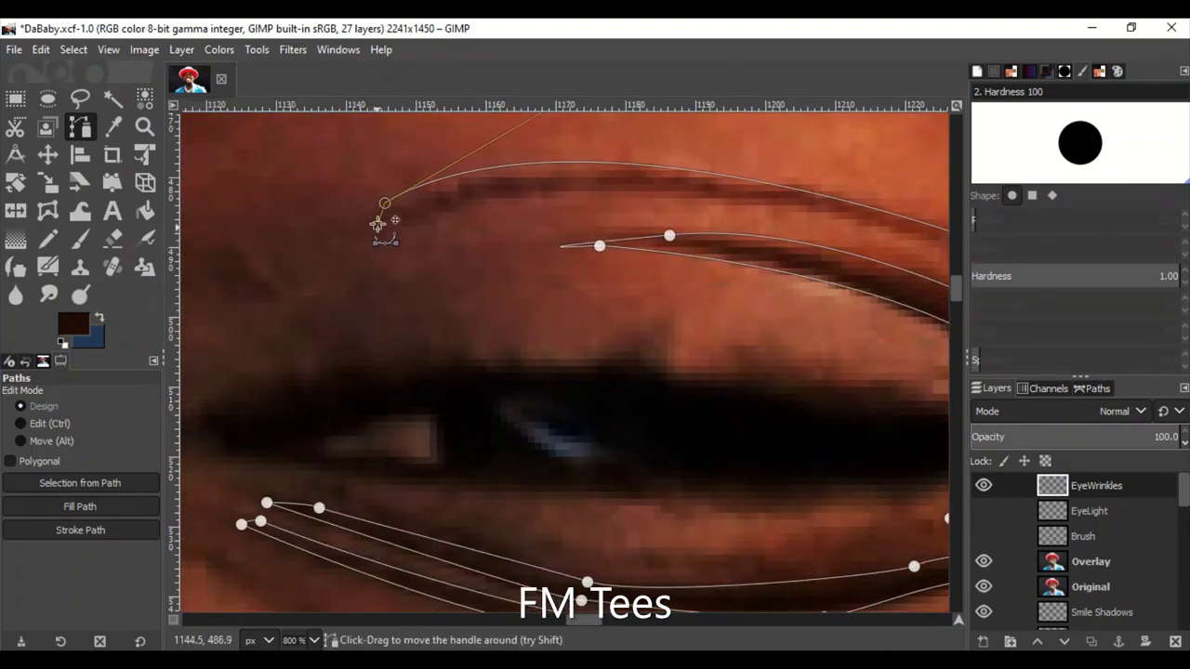
pyautogui.click(612, 190)
pyautogui.hscroll(5, 558, 218)
pyautogui.scroll(-5, 711, 265)
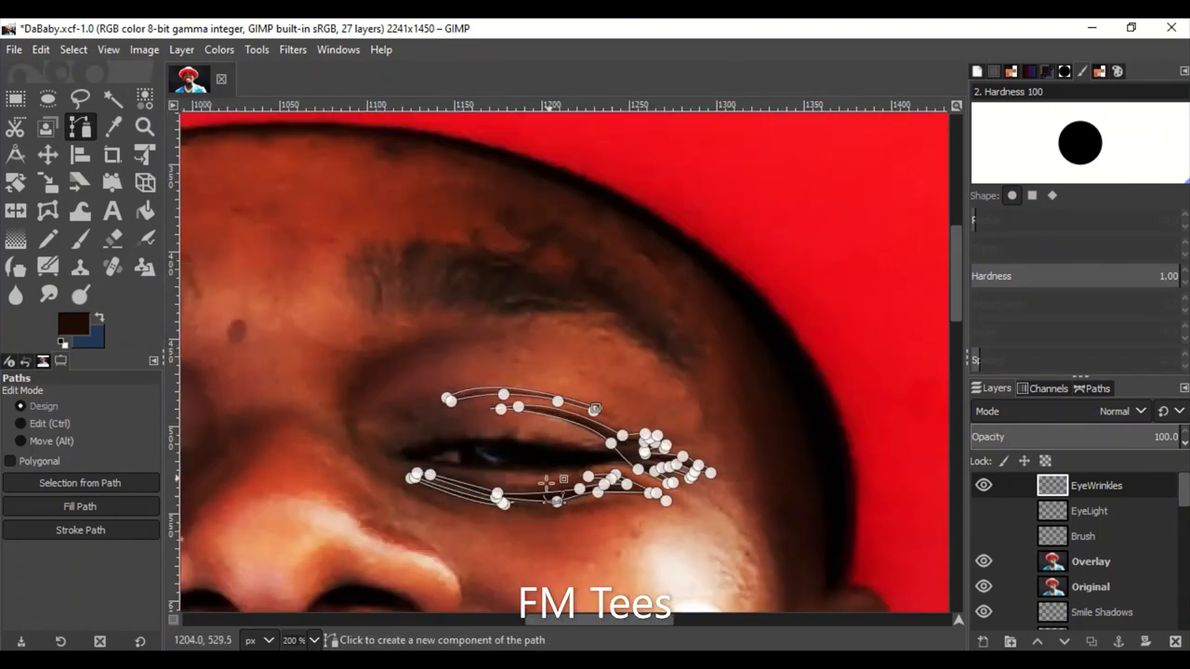
pyautogui.scroll(2, 711, 265)
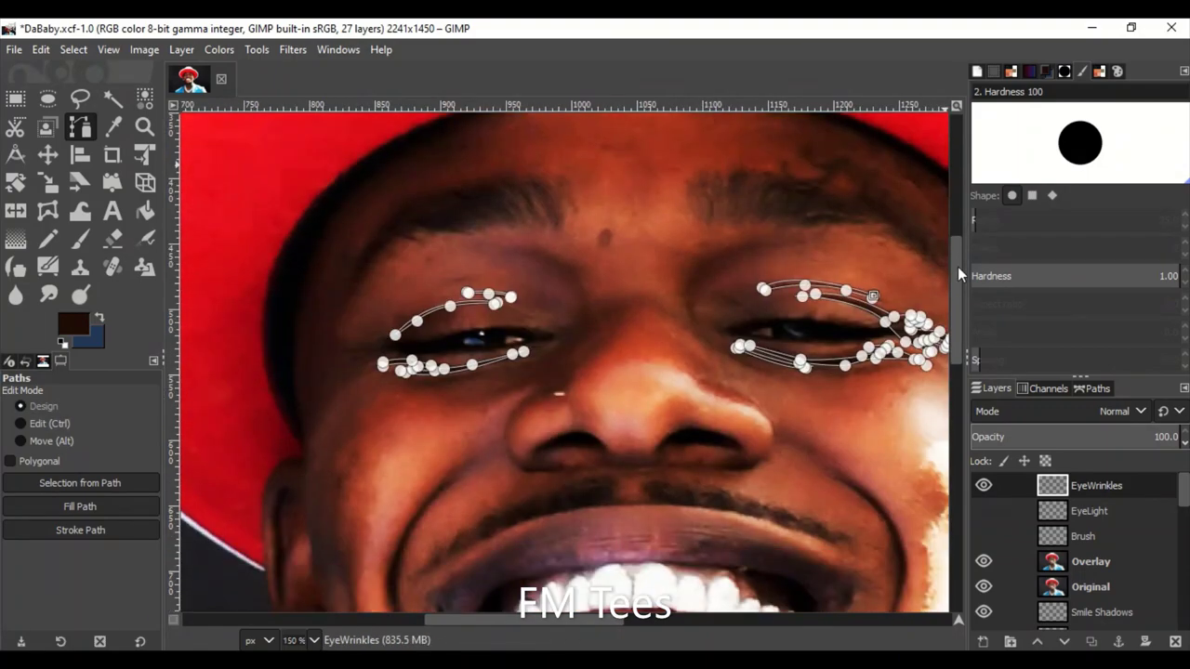
# Hide the Original photo layer, show the EyeLight highlights layer, and begin a new layer.
pyautogui.click(74, 322)
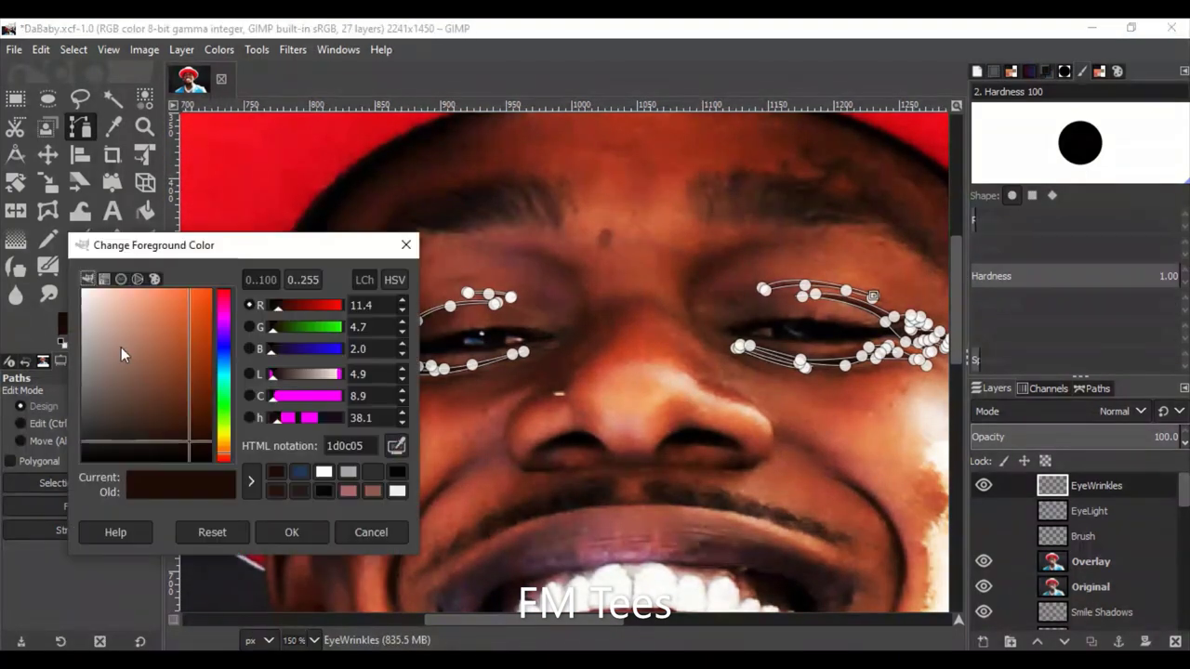
pyautogui.press('Escape')
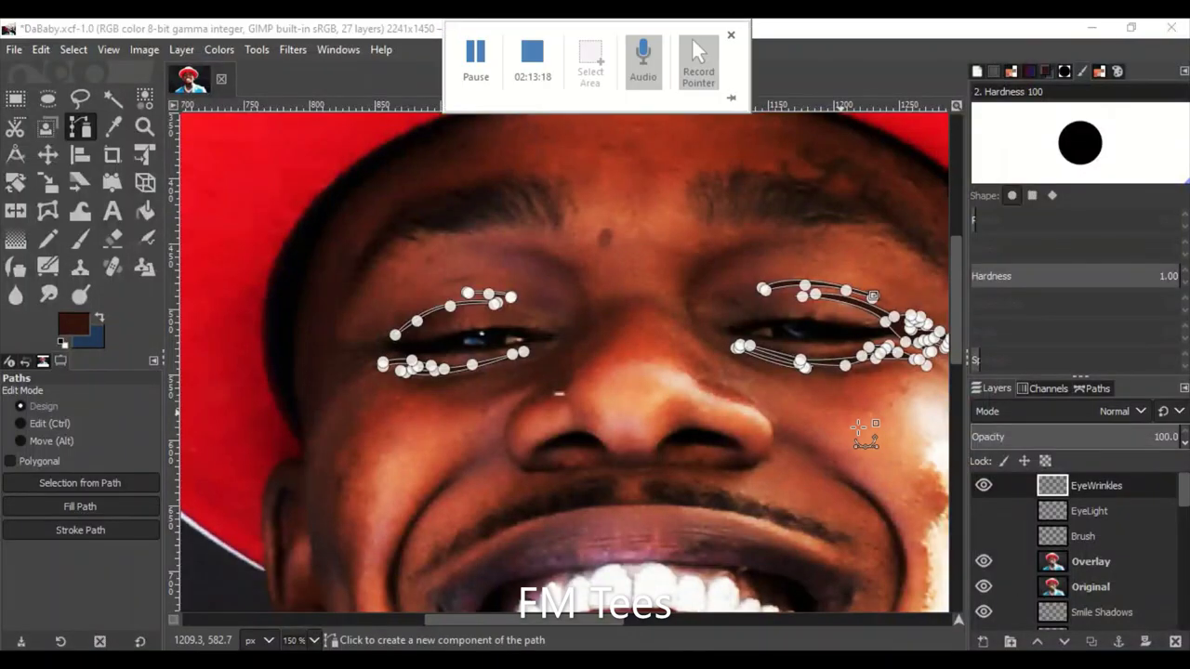
pyautogui.scroll(-3, 702, 614)
pyautogui.press('m')
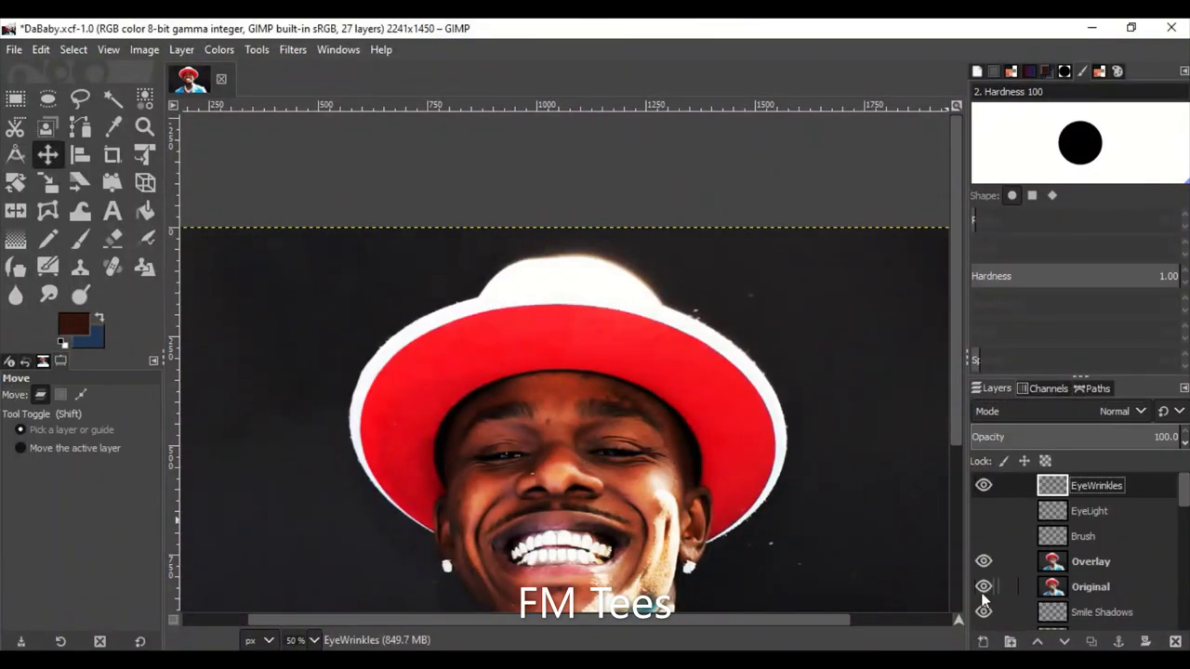
pyautogui.click(984, 586)
pyautogui.click(984, 512)
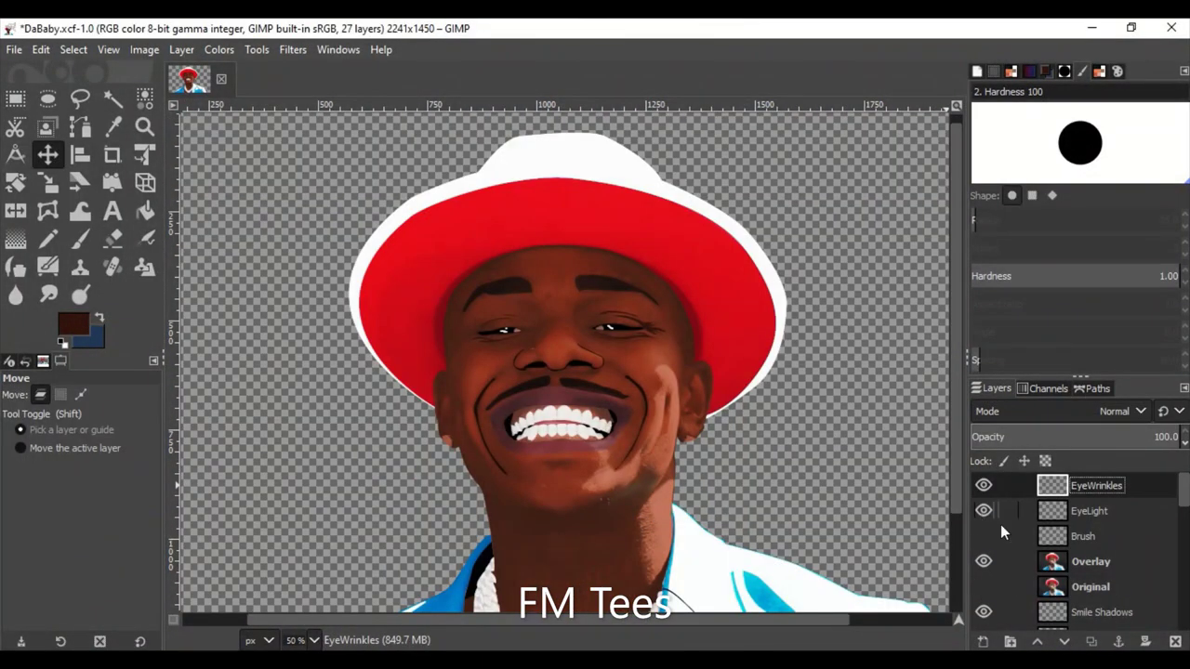
pyautogui.hotkey('shift', 'ctrl', 'n')
# Name the new layer Beard and make it the active layer.
pyautogui.write('Beard')
pyautogui.press('Return')
pyautogui.click(1095, 587)
pyautogui.keyDown('shift'); pyautogui.click(1038, 642); pyautogui.keyUp('shift')
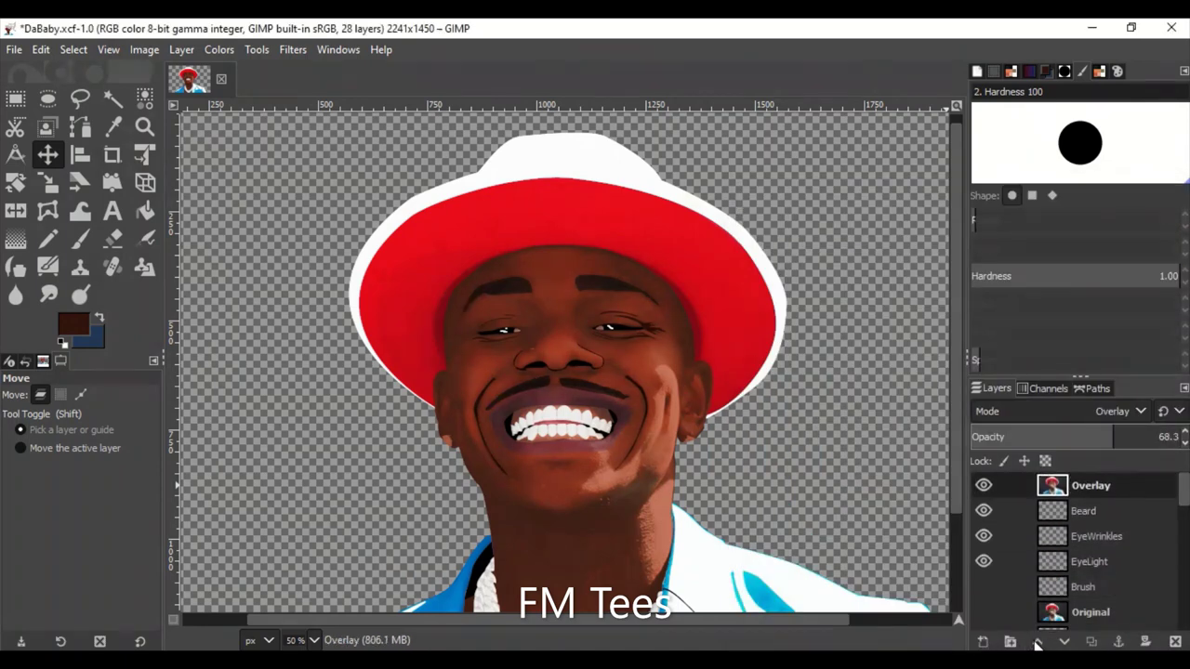
pyautogui.scroll(-5, 1097, 558)
pyautogui.click(1094, 576)
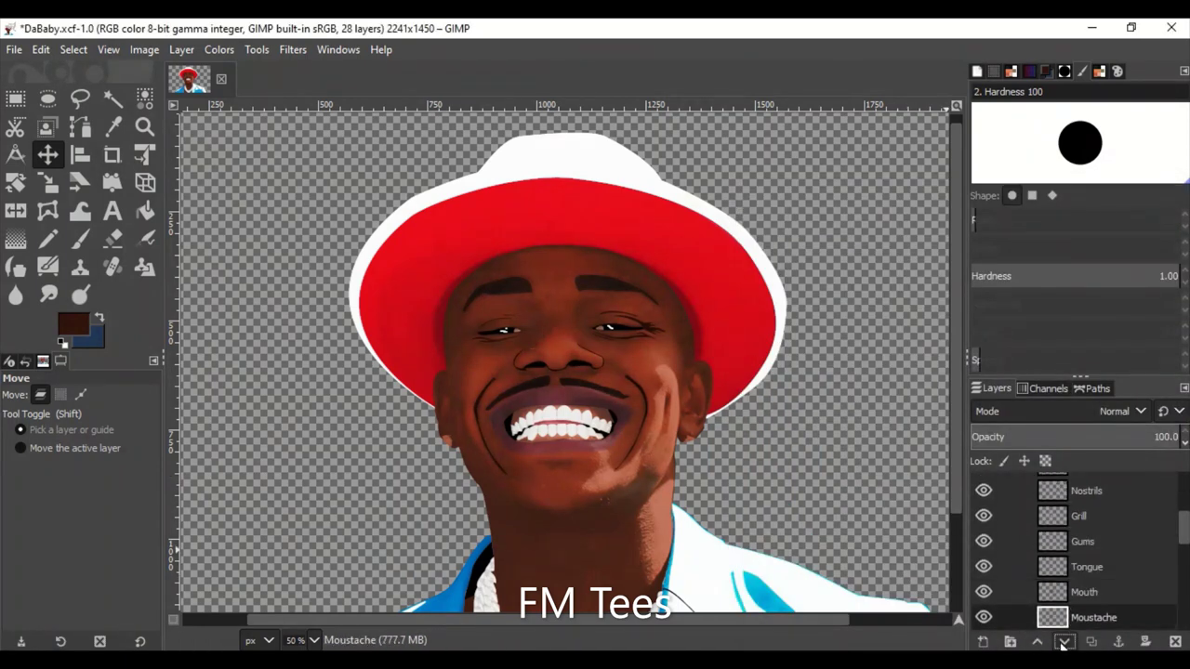
pyautogui.scroll(5, 987, 584)
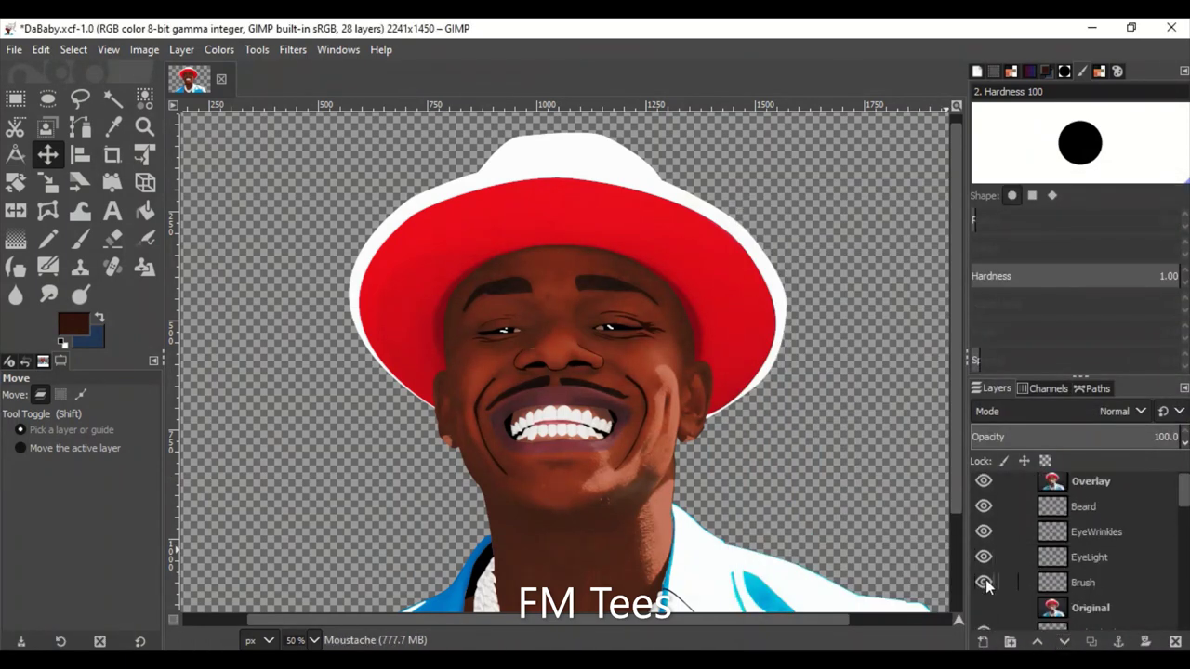
pyautogui.click(1116, 583)
pyautogui.click(1083, 510)
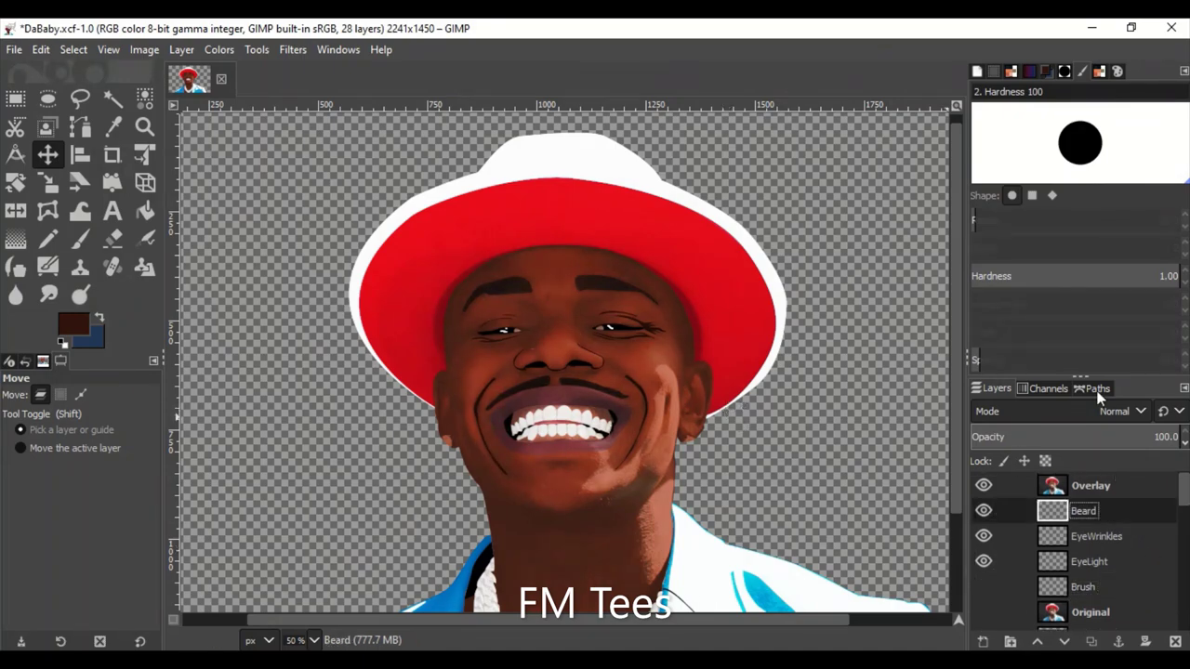
# Paint a black beard patch below the lips with brush size 74 at angle 90.
pyautogui.press('2')
pyautogui.click(983, 612)
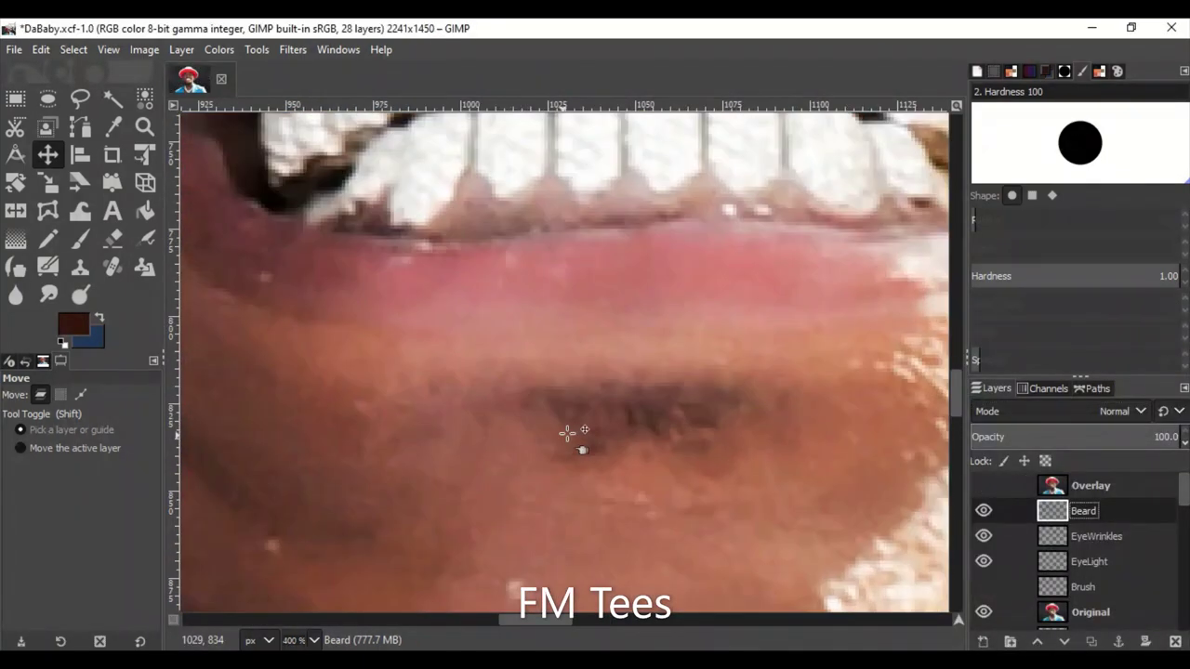
pyautogui.click(80, 238)
pyautogui.press('d')
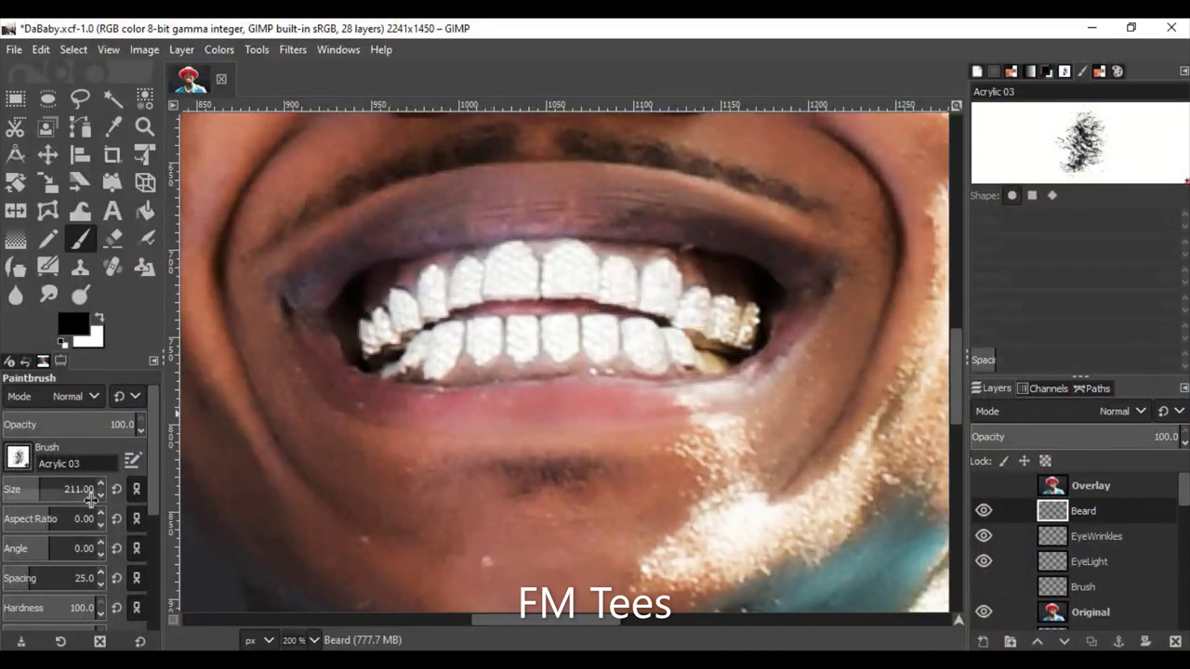
pyautogui.moveTo(88, 489); pyautogui.dragTo(23, 490)
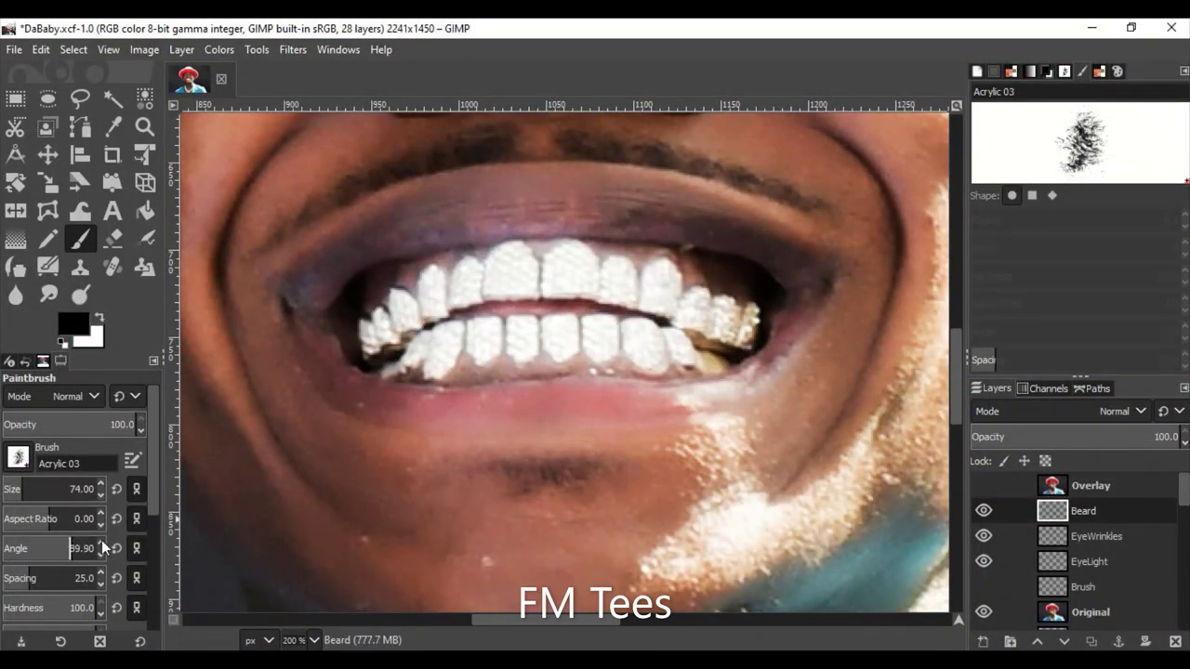
pyautogui.click(101, 544)
pyautogui.moveTo(520, 465)
pyautogui.mouseDown()
pyautogui.moveTo(531, 473)
pyautogui.moveTo(483, 474)
pyautogui.moveTo(614, 456)
pyautogui.mouseUp()
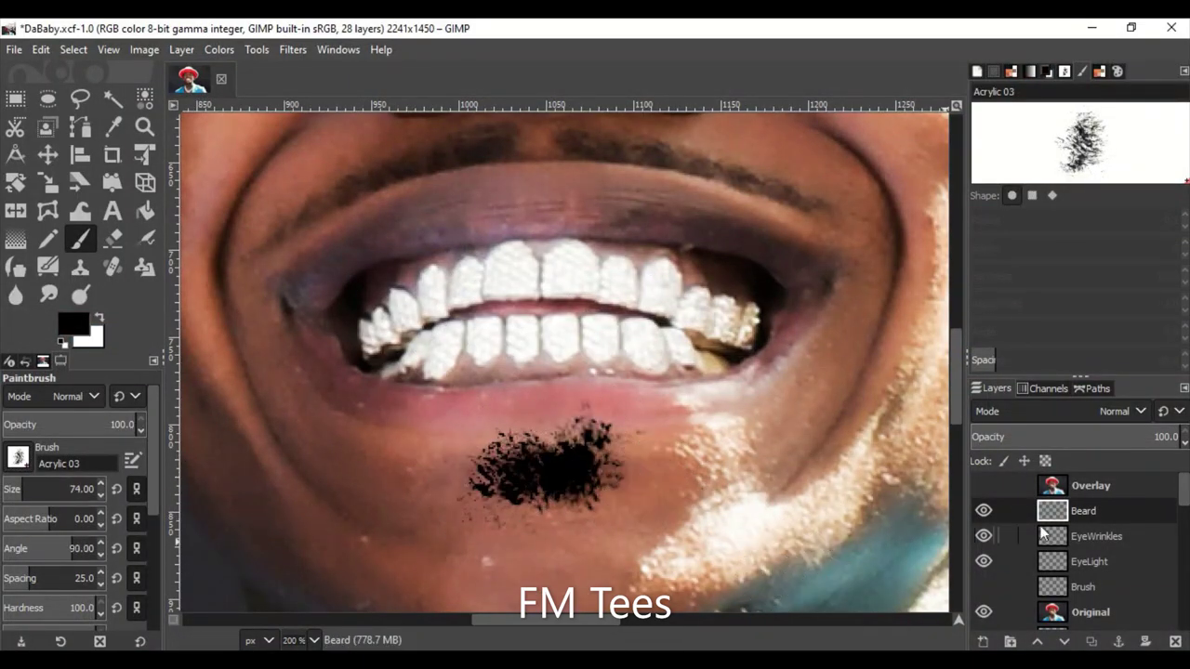
# Check against the reference photo and paint more beard on the chin.
pyautogui.click(983, 612)
pyautogui.press('-')
pyautogui.press('-')
pyautogui.press('-')
pyautogui.scroll(-3, 1116, 558)
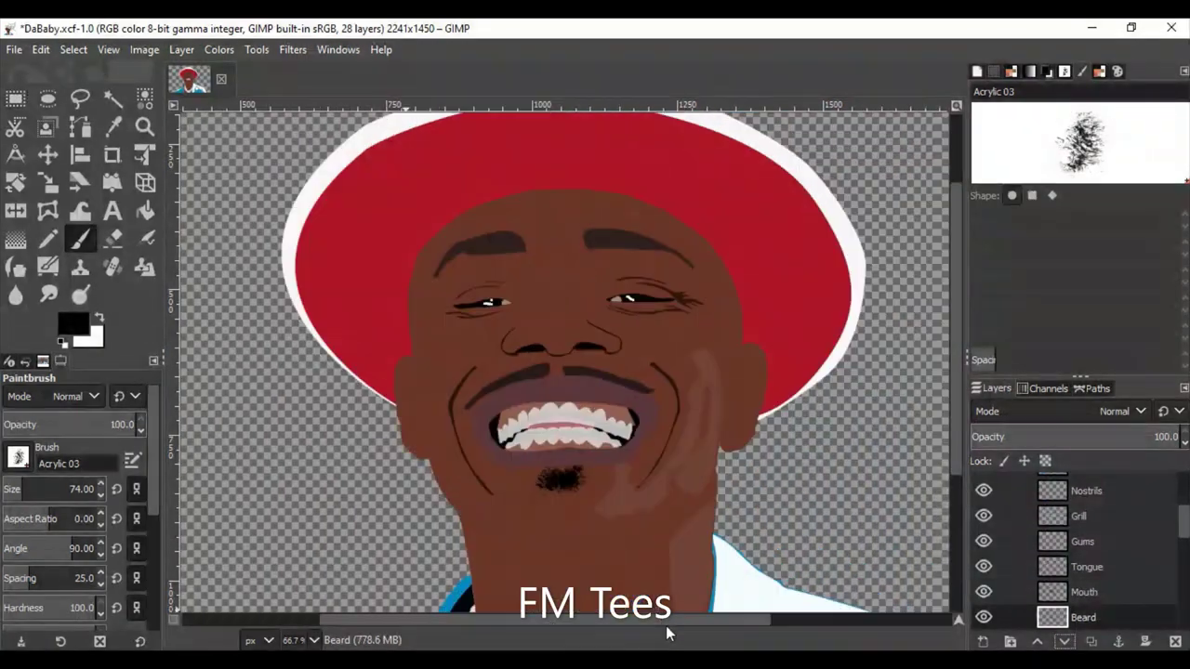
pyautogui.click(983, 486)
pyautogui.press('+')
pyautogui.press('+')
pyautogui.press('+')
pyautogui.moveTo(446, 483)
pyautogui.mouseDown()
pyautogui.moveTo(531, 473)
pyautogui.moveTo(533, 499)
pyautogui.mouseUp()
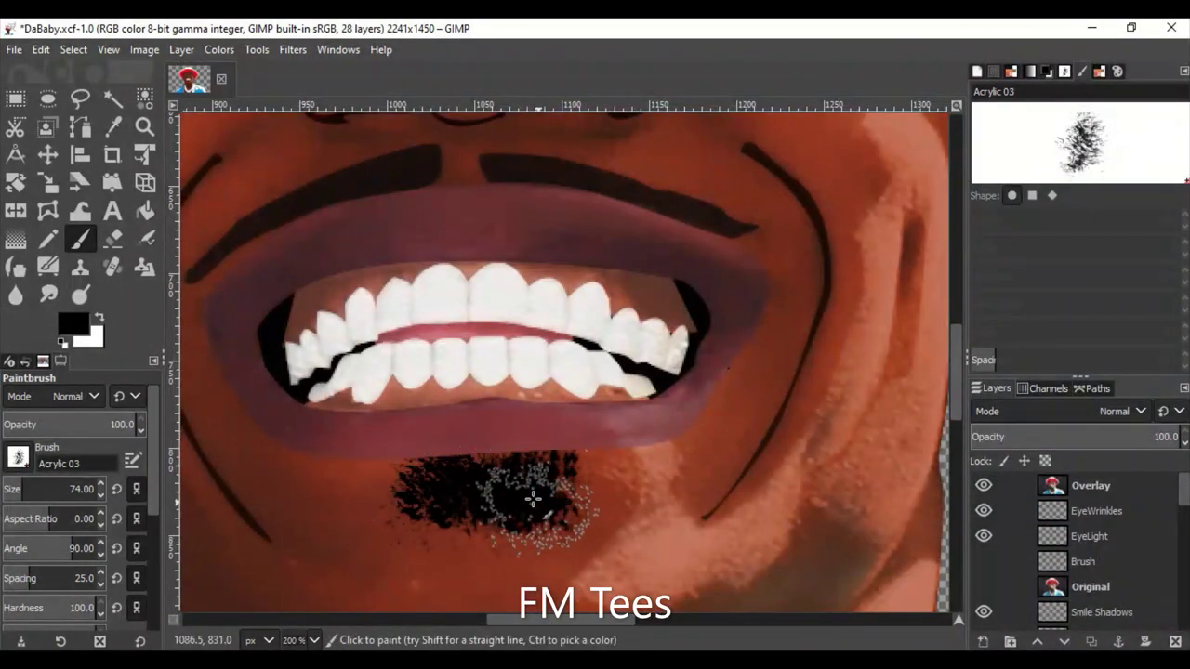
pyautogui.press('-')
pyautogui.press('-')
pyautogui.press('-')
# Switch the brush to erase mode and clean up excess beard paint.
pyautogui.click(79, 396)
pyautogui.click(38, 111)
pyautogui.press('+')
pyautogui.press('+')
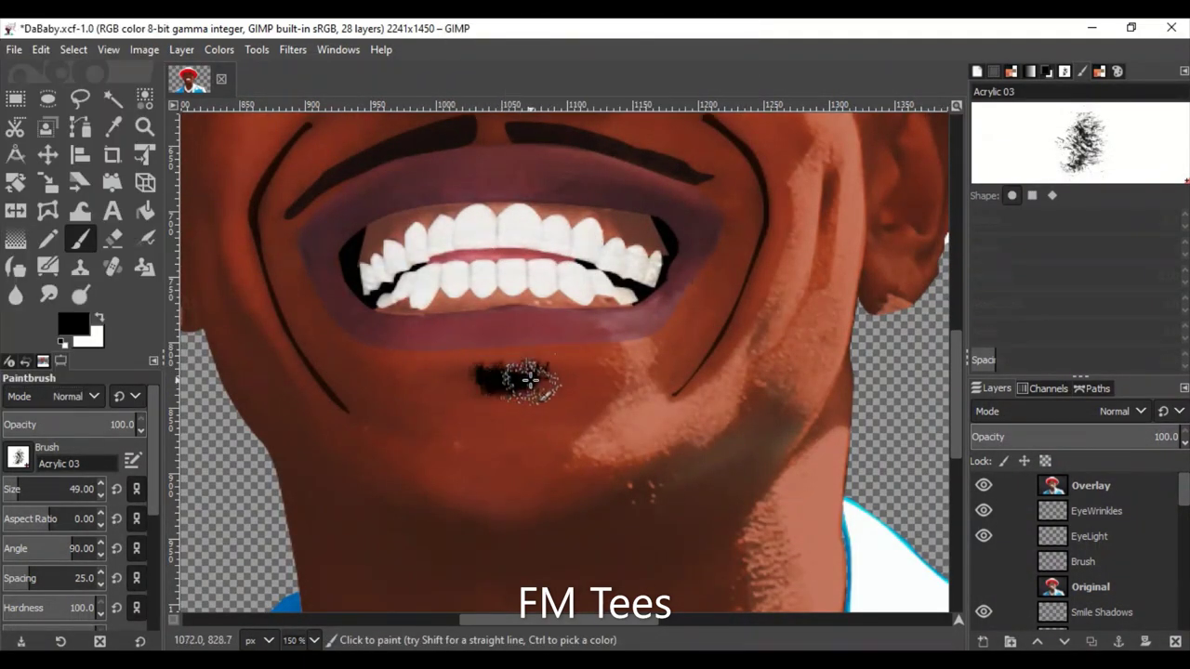
pyautogui.hotkey('shift', 'ctrl', 'j')
pyautogui.press('2')
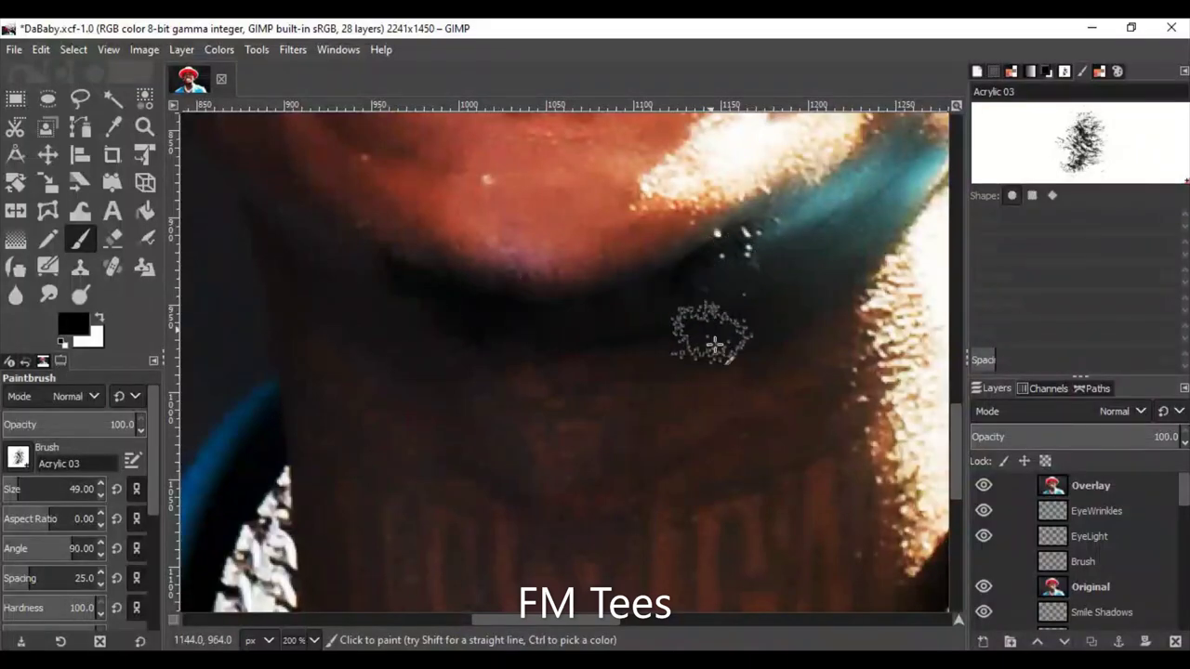
pyautogui.hotkey('shift', '2')
pyautogui.scroll(-3, 1129, 531)
pyautogui.click(1143, 437)
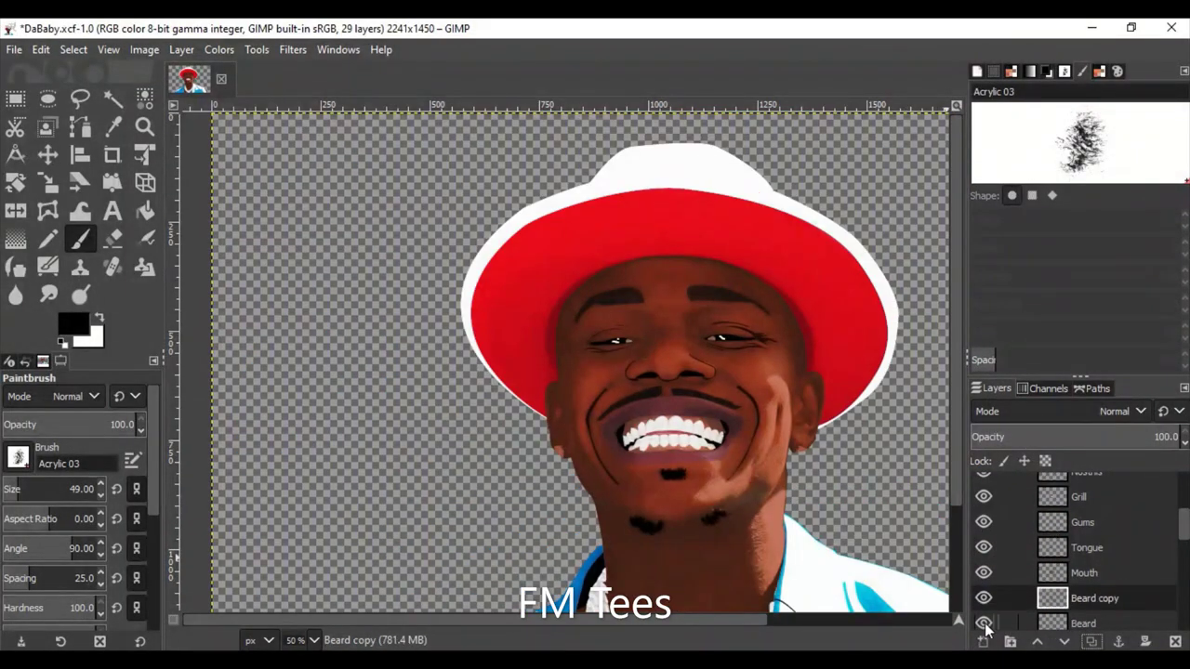
pyautogui.click(983, 641)
# Name the layer Beard2 and place a first curved path point around the chin patch.
pyautogui.press('Return')
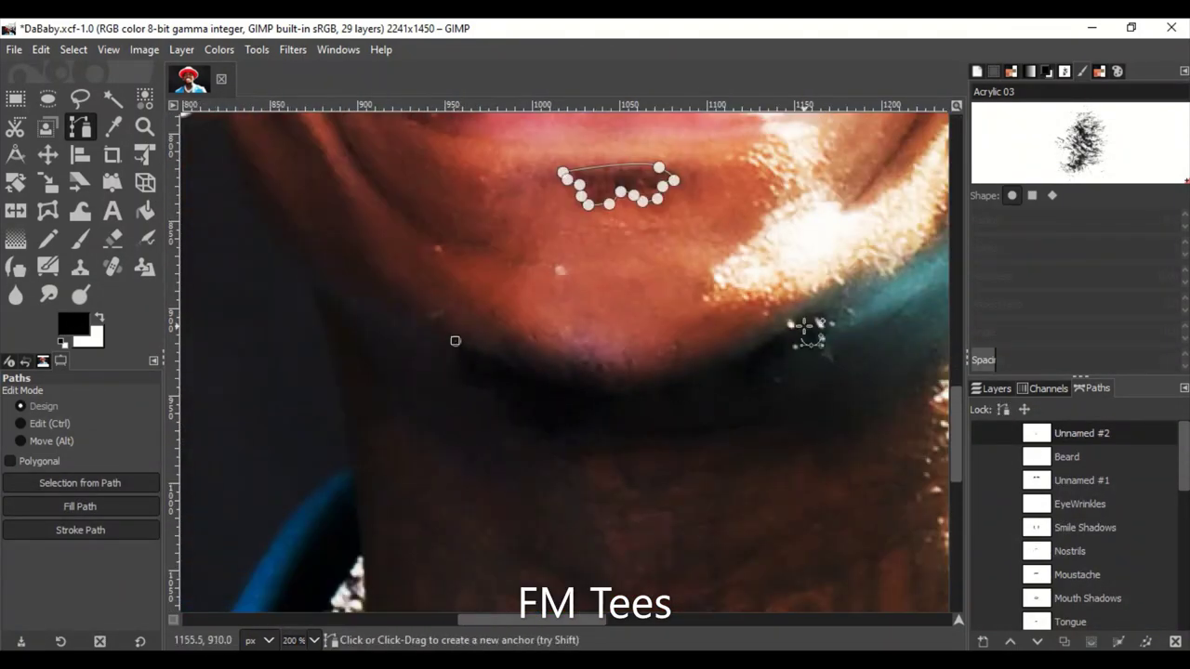
pyautogui.moveTo(797, 326); pyautogui.dragTo(944, 186)
pyautogui.scroll(1, 770, 372)
pyautogui.scroll(3, 822, 370)
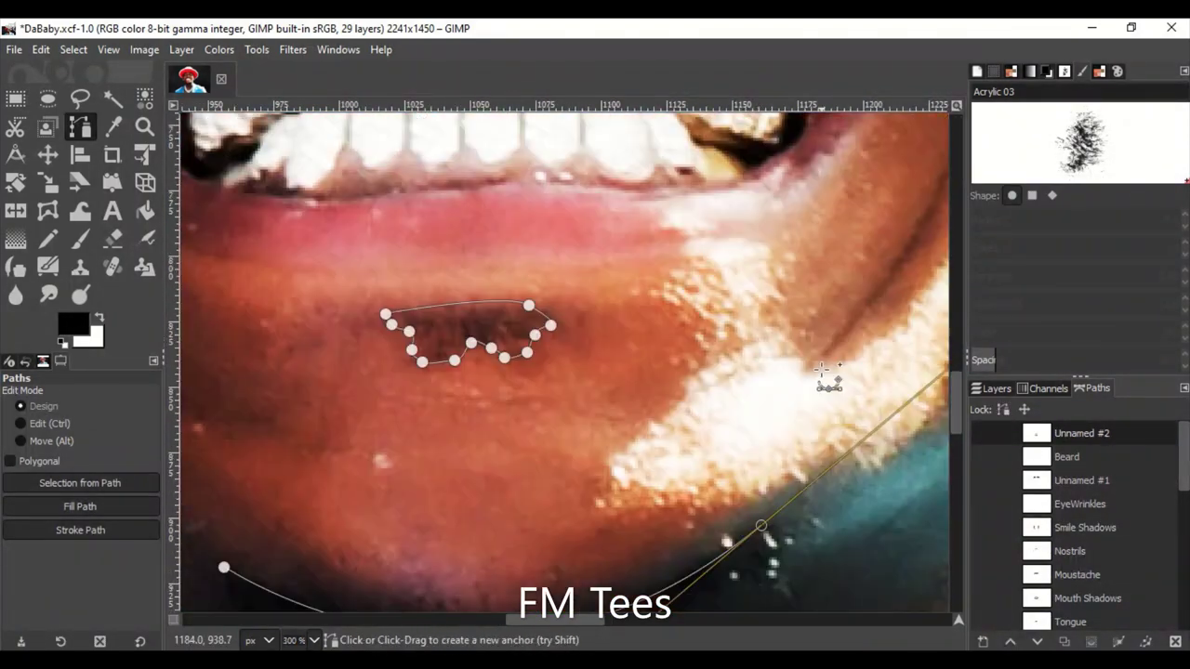
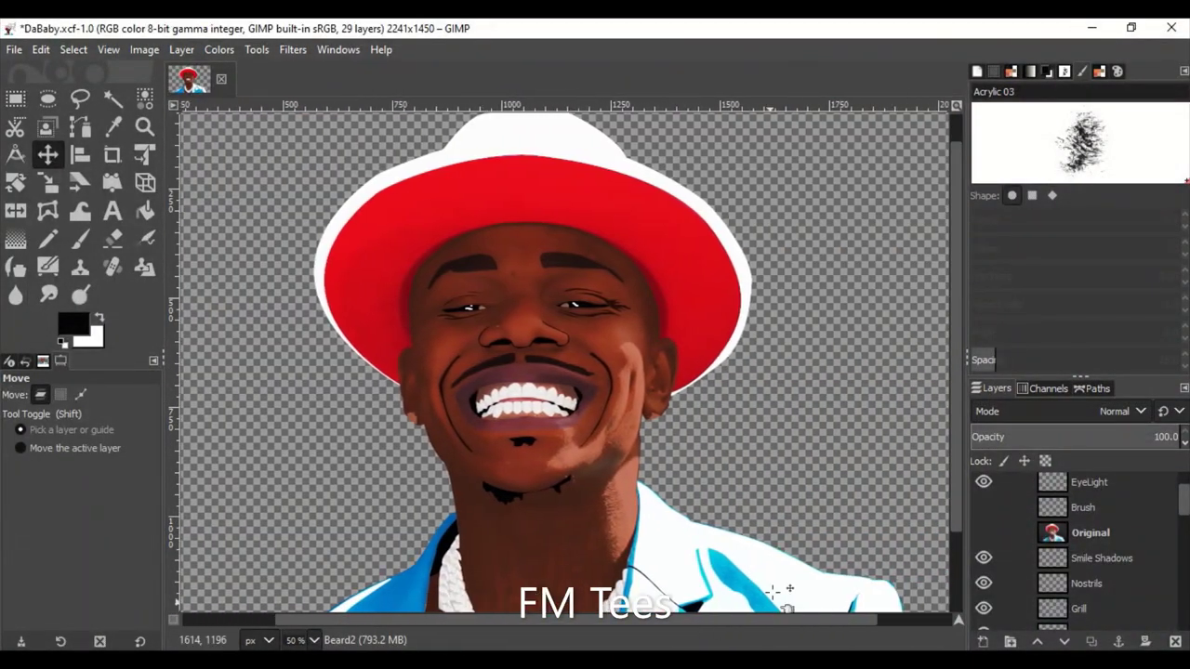
# Raise the Overlay layer's opacity slightly and reshape the Beard2 shadow path under the lower lip.
pyautogui.moveTo(1088, 436); pyautogui.dragTo(1102, 436)
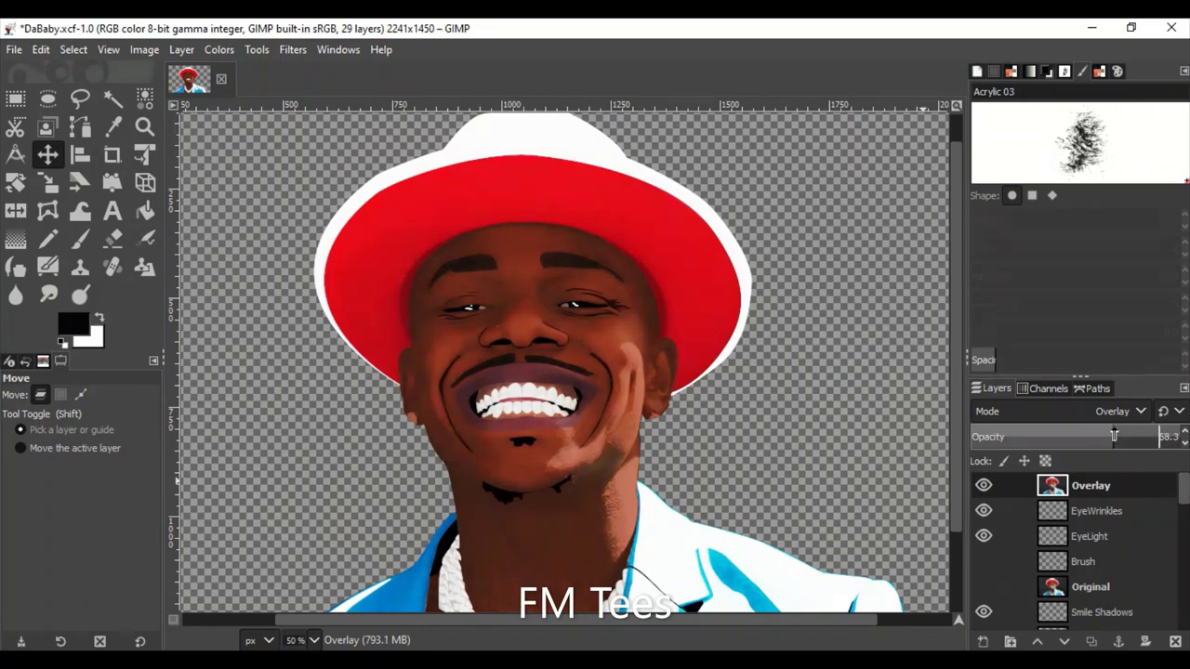
pyautogui.scroll(-2, 935, 426)
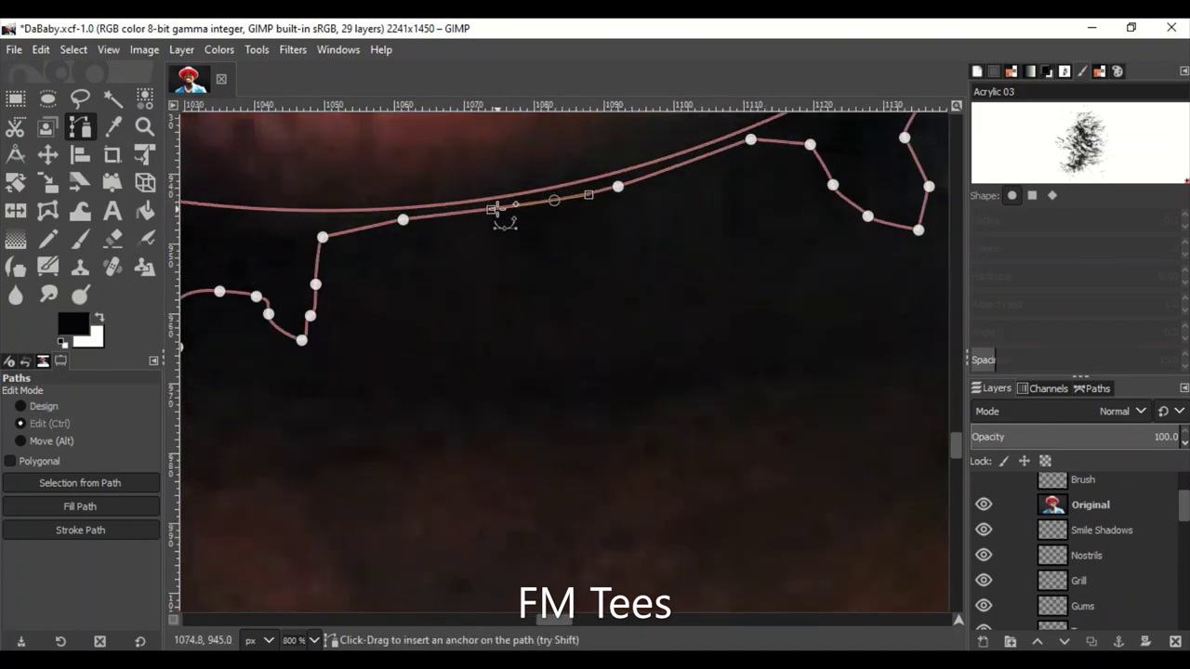
pyautogui.moveTo(495, 210); pyautogui.dragTo(539, 244)
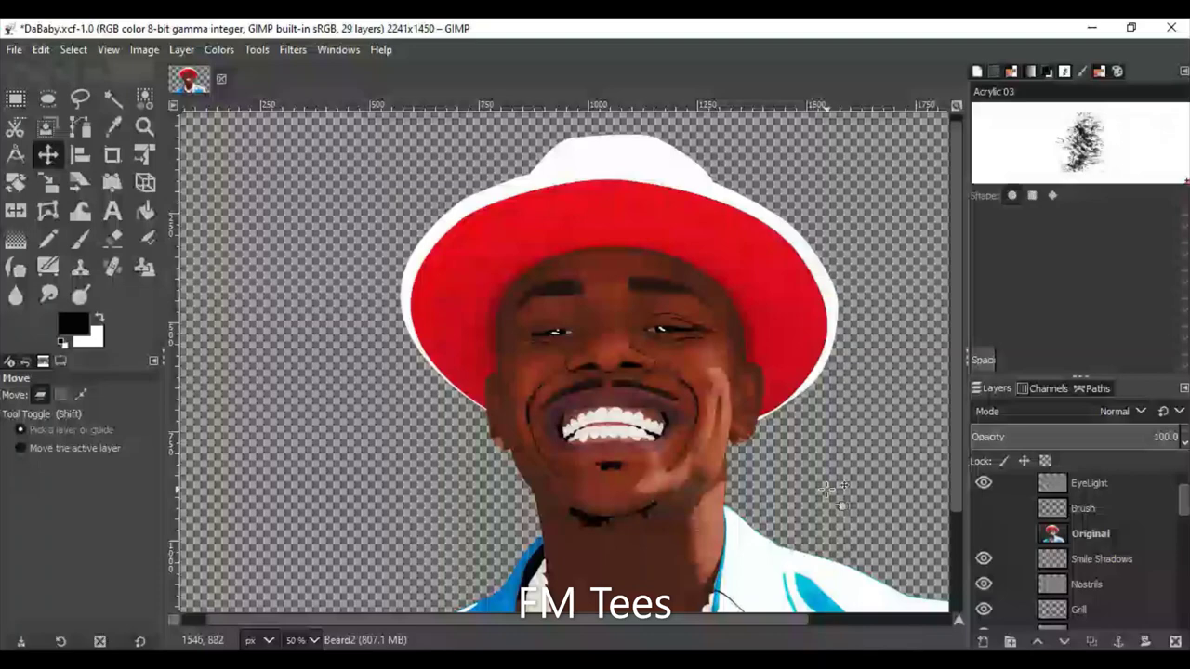
pyautogui.scroll(-1, 830, 490)
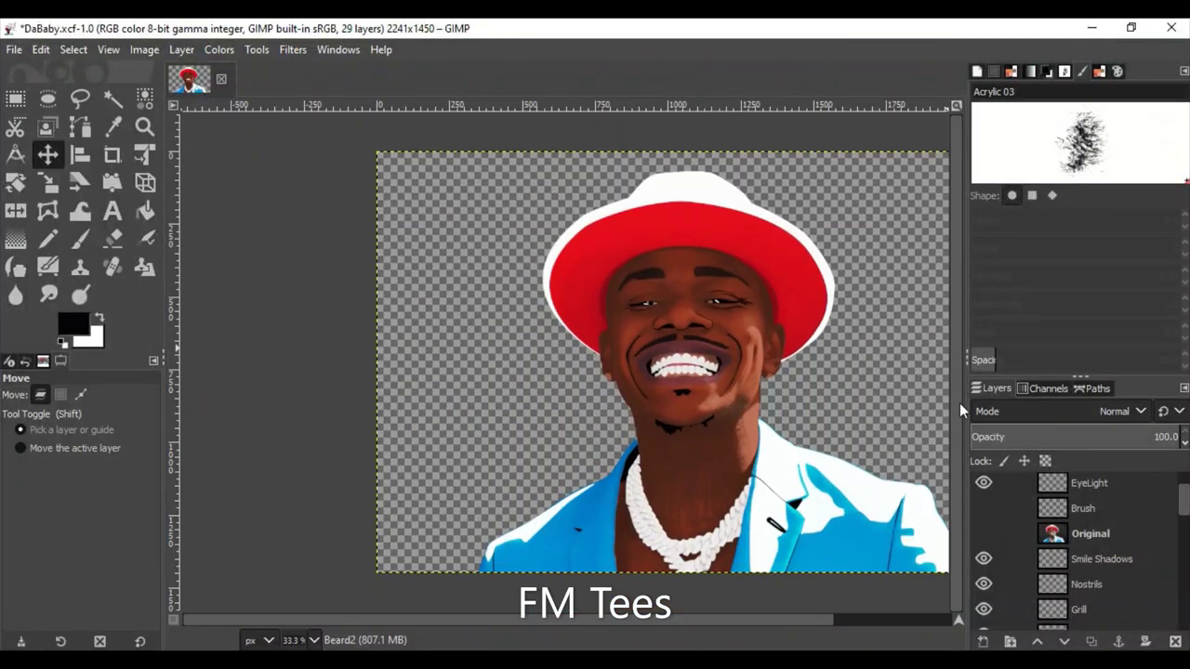
pyautogui.scroll(-2, 1092, 584)
# Select the Moustache layer, toggle the Original photo on and off, and view at 100%.
pyautogui.click(1118, 592)
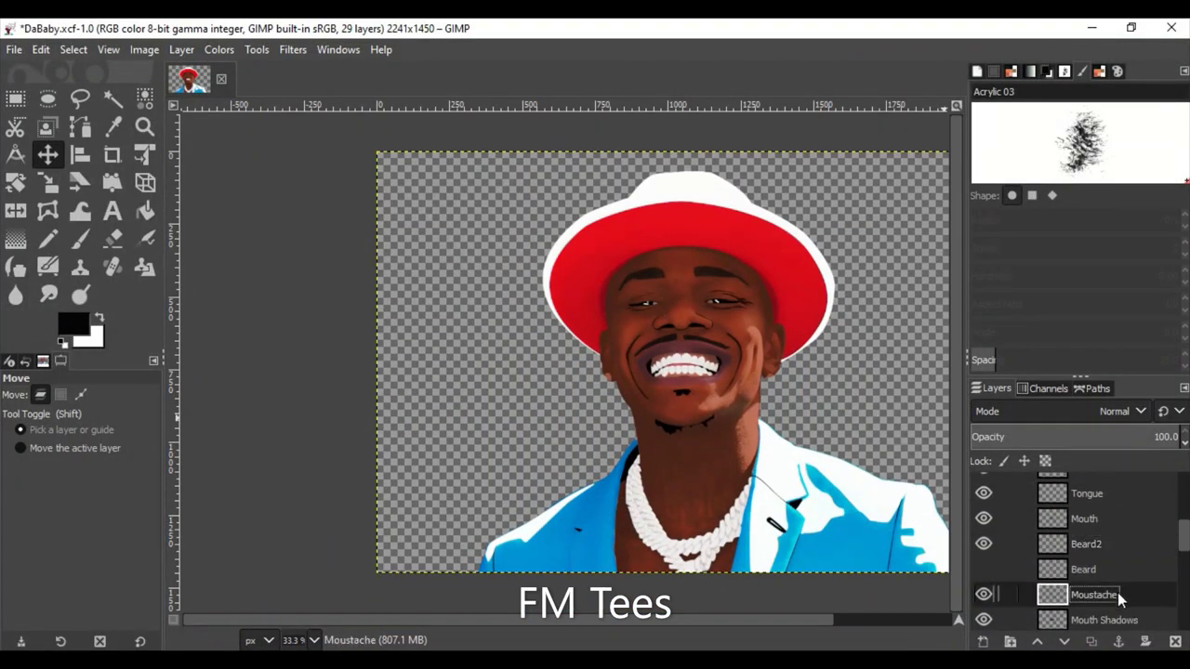
pyautogui.scroll(2, 1117, 558)
pyautogui.click(984, 506)
pyautogui.scroll(3, 535, 392)
pyautogui.scroll(-1, 535, 393)
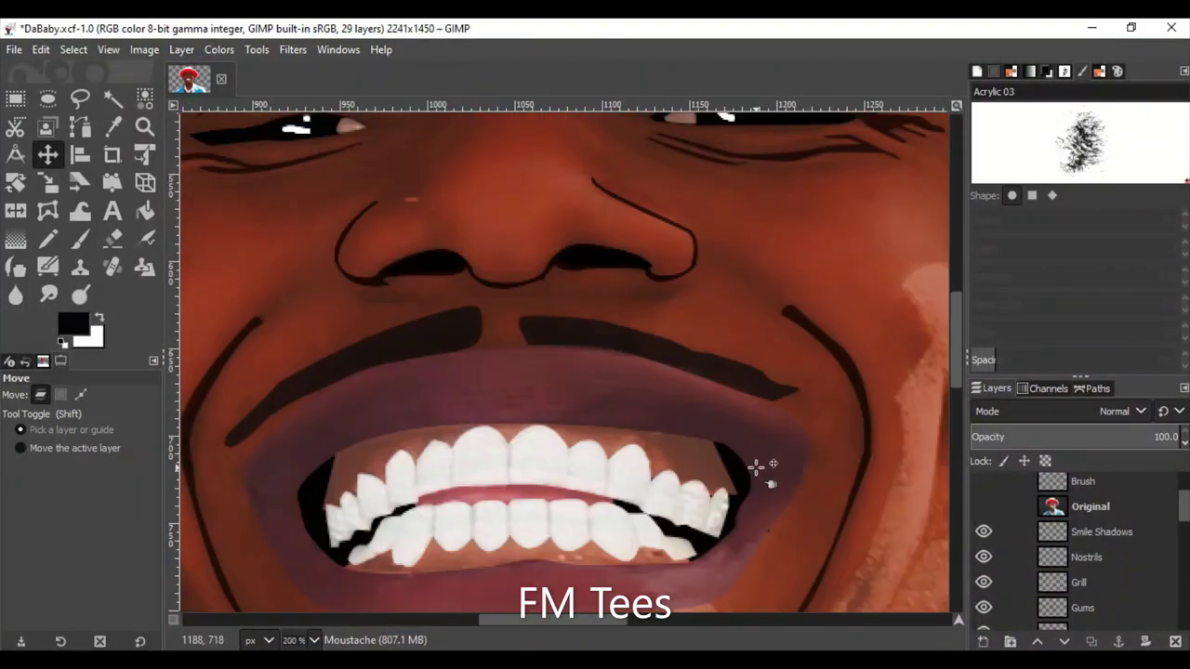
pyautogui.click(984, 506)
pyautogui.press('1')
pyautogui.scroll(-3, 1081, 530)
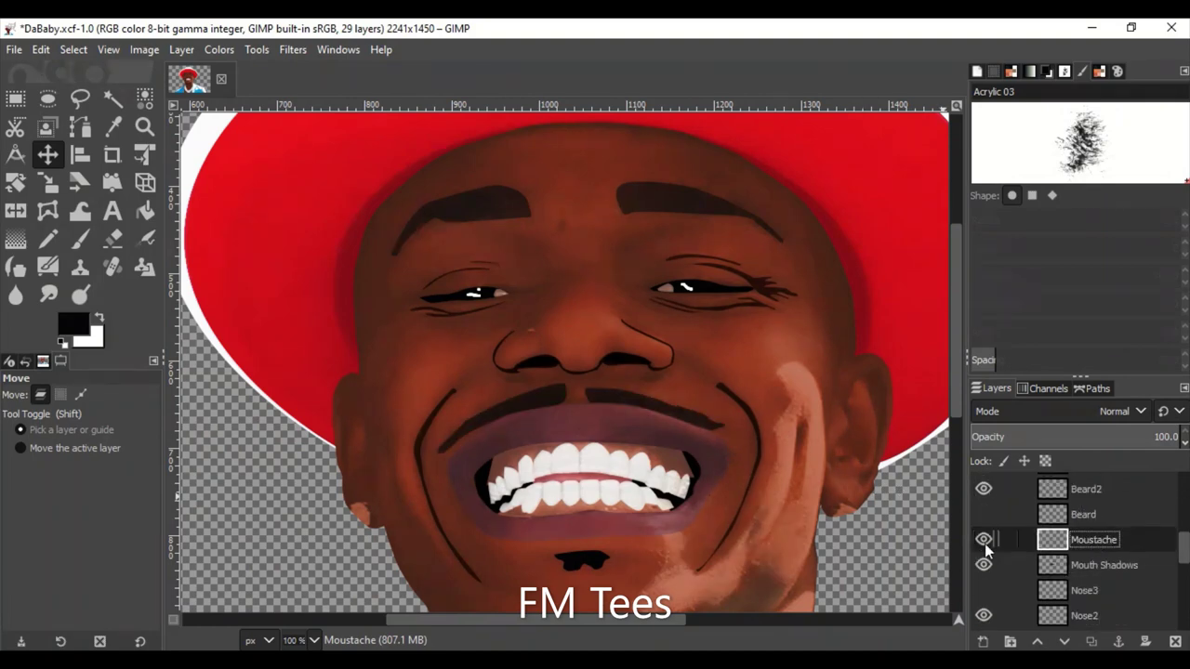
# Create a Moustache2 layer above Moustache and lower its opacity.
pyautogui.hotkey('shift', 'ctrl', 'n')
pyautogui.press('End')
pyautogui.write('2')
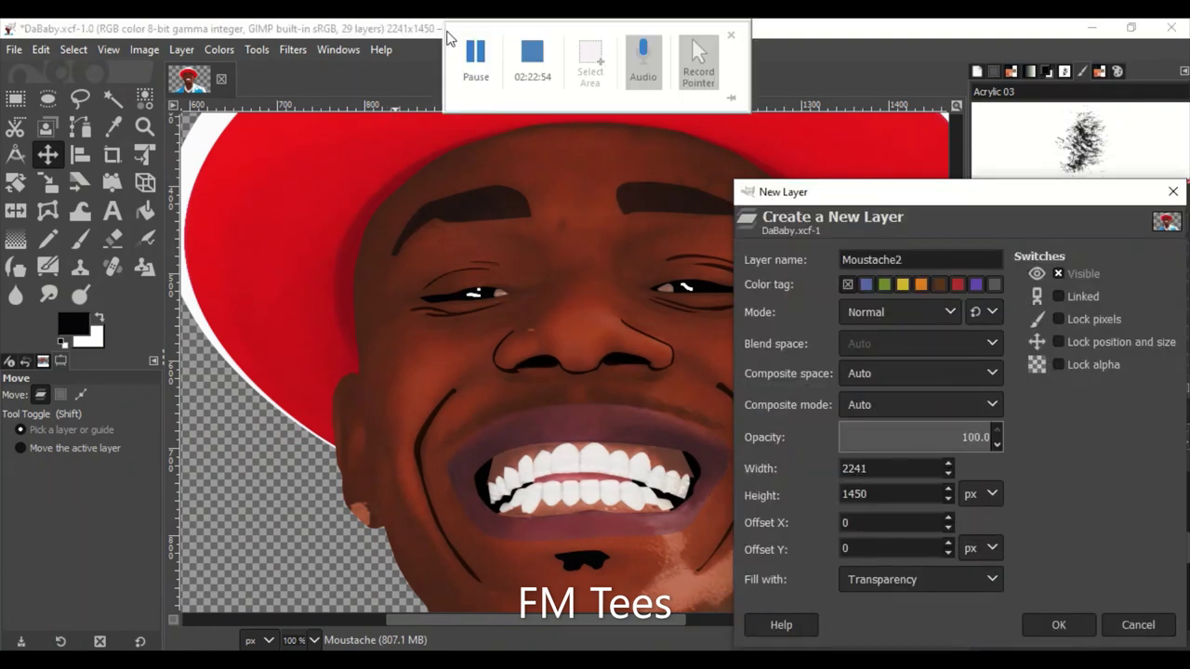
pyautogui.click(1058, 625)
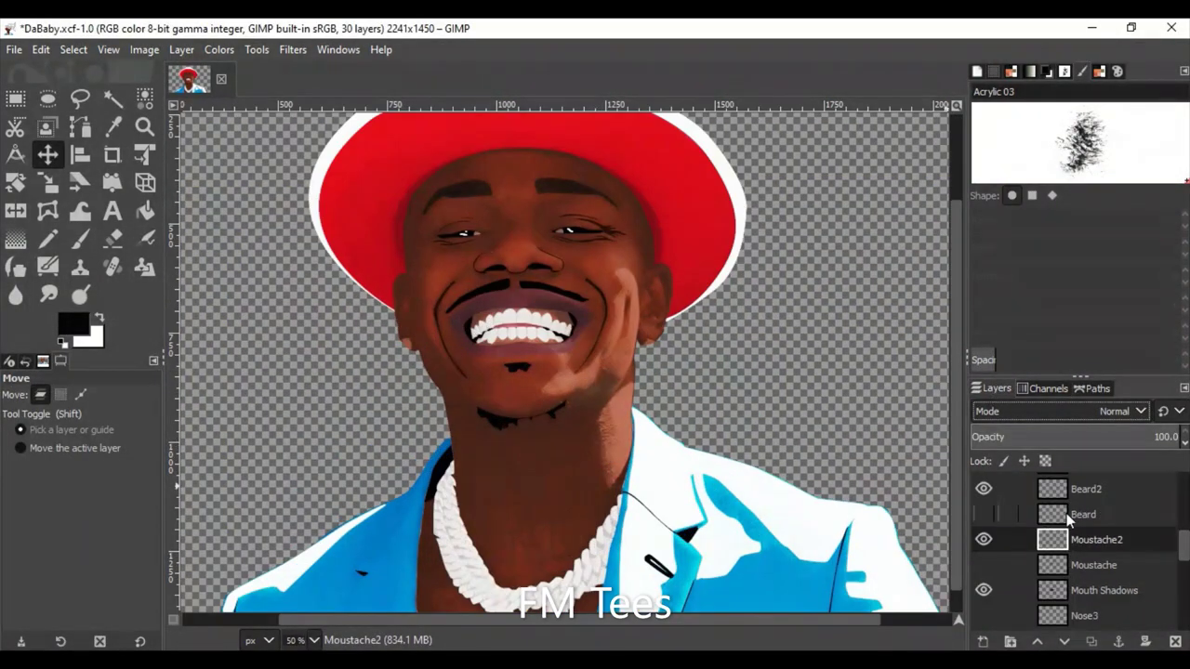
pyautogui.moveTo(1121, 445); pyautogui.dragTo(1095, 445)
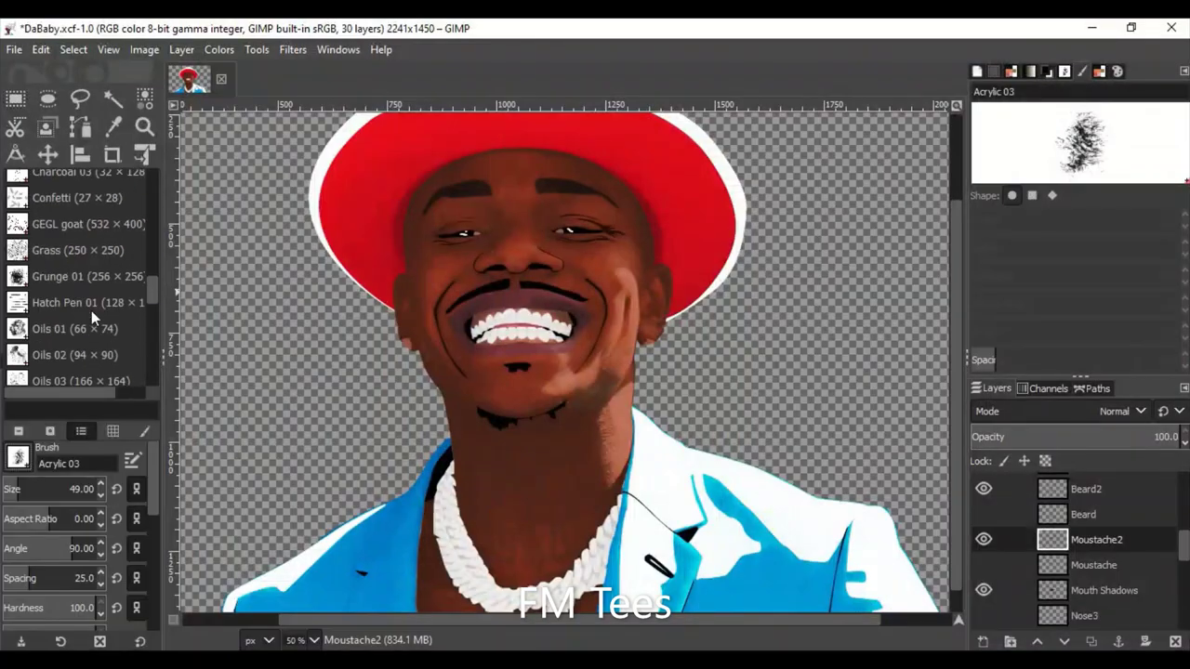
# Set the hatch brush size and 109.60 angle, then erase a hatched stroke along the left moustache.
pyautogui.scroll(-5, 100, 491)
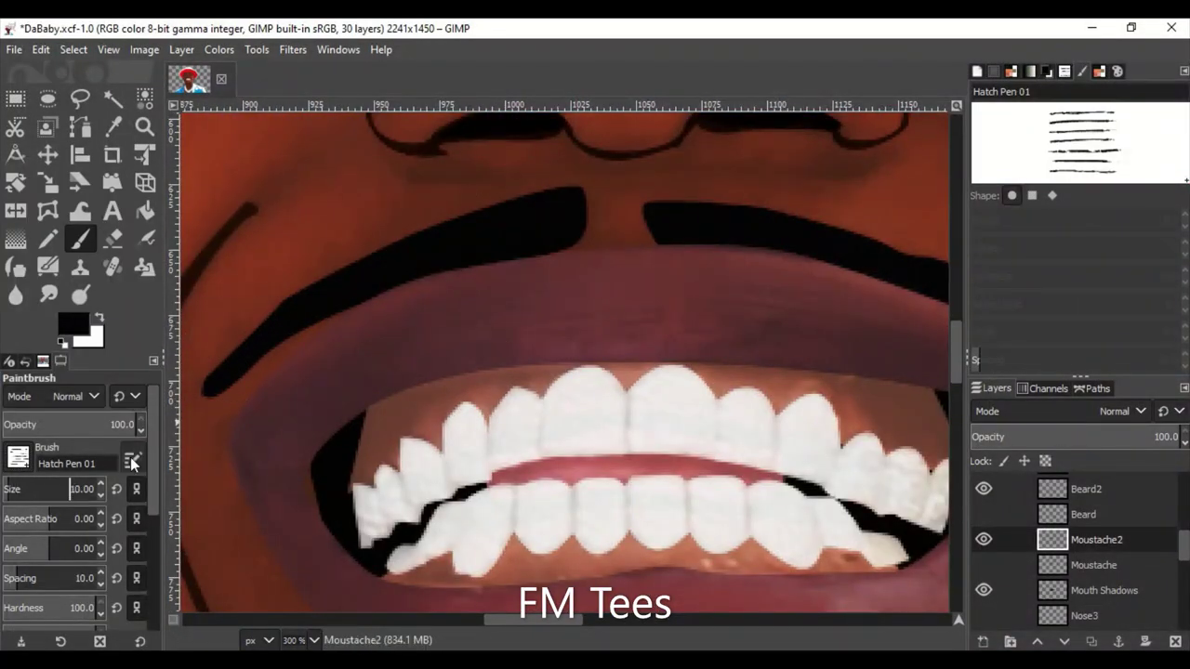
pyautogui.moveTo(99, 542)
pyautogui.mouseDown()
pyautogui.moveTo(109, 550)
pyautogui.moveTo(97, 553)
pyautogui.mouseUp()
pyautogui.click(77, 396)
pyautogui.click(56, 316)
pyautogui.moveTo(224, 372); pyautogui.dragTo(567, 209)
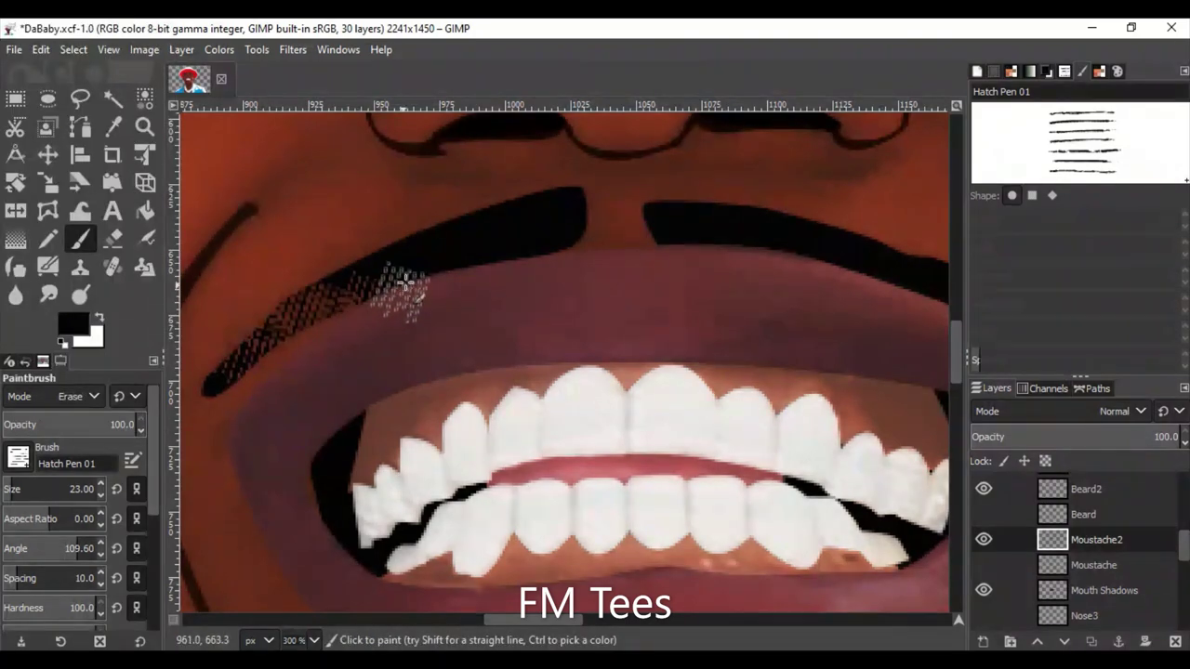
# Stretch the brush aspect ratio to 9.40 and try a white hatch on the moustache, then undo it.
pyautogui.scroll(-3, 568, 212)
pyautogui.scroll(3, 431, 380)
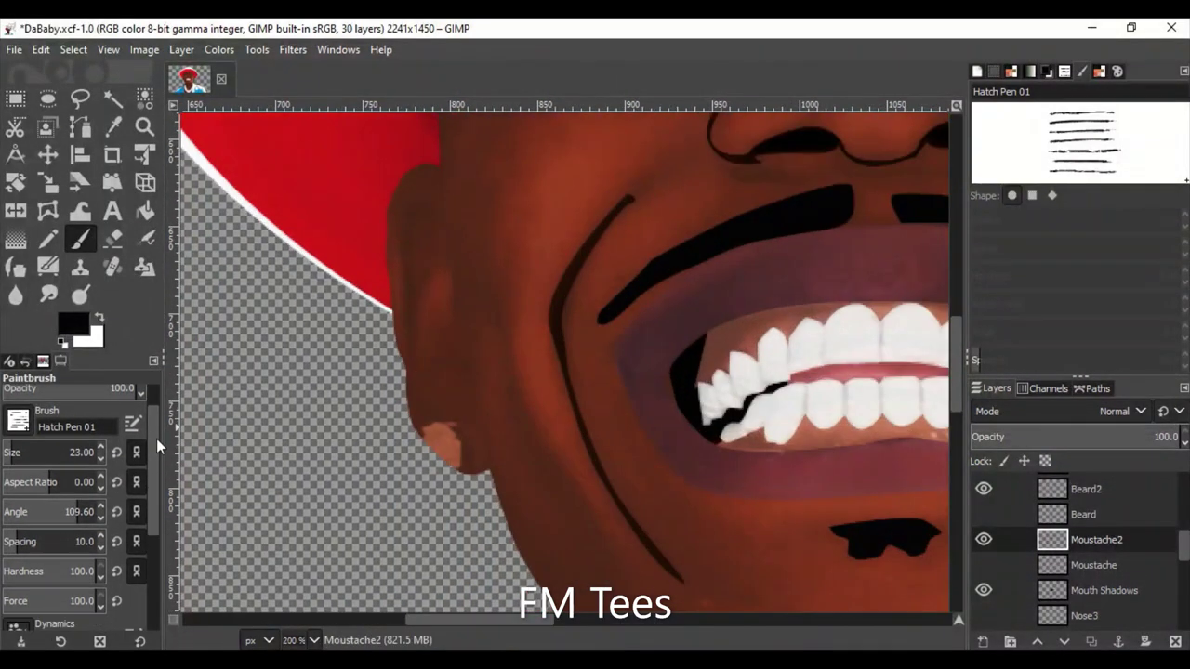
pyautogui.scroll(-2, 156, 439)
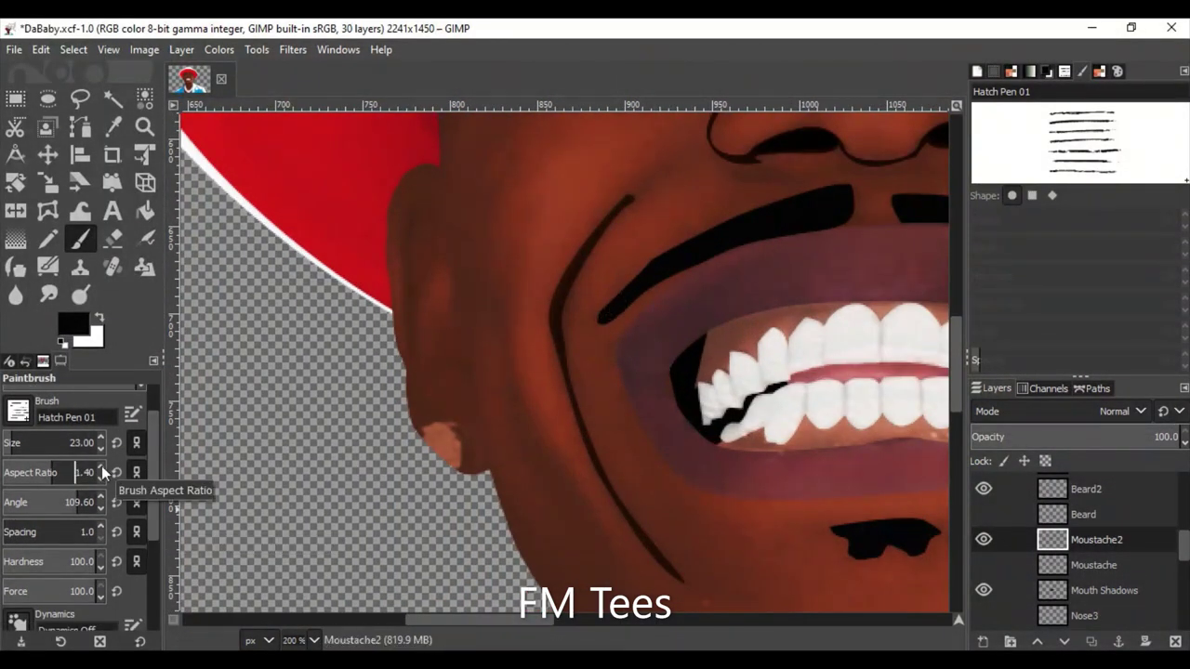
pyautogui.scroll(8, 101, 466)
pyautogui.moveTo(638, 279); pyautogui.dragTo(831, 279)
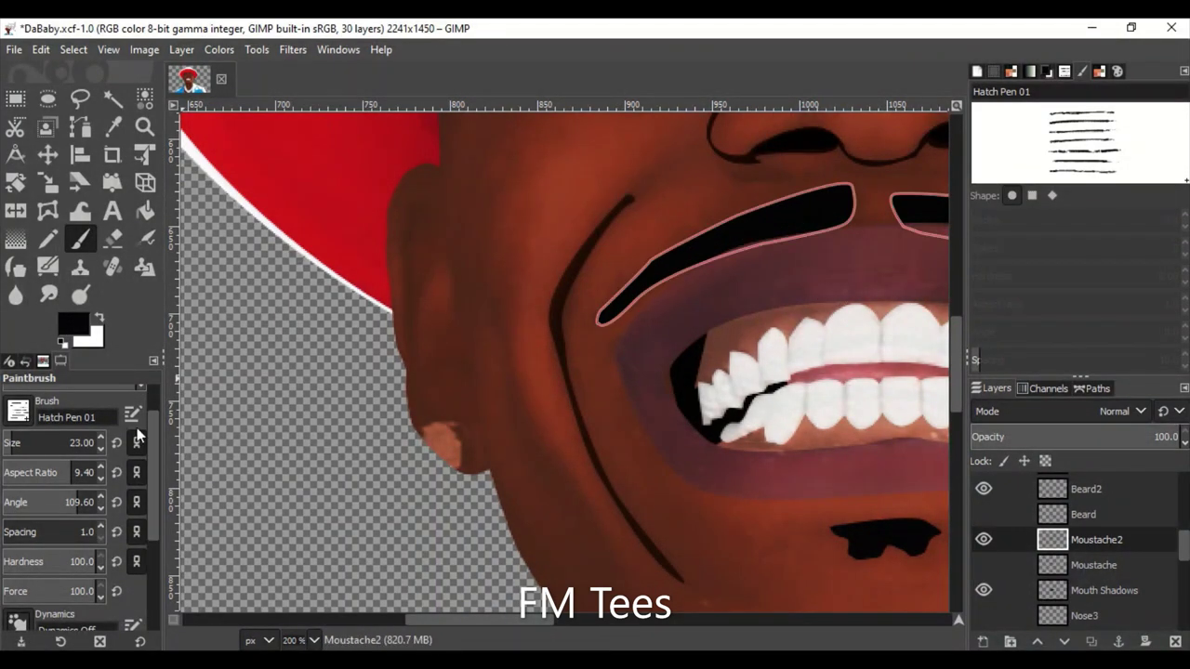
pyautogui.scroll(1, 137, 428)
pyautogui.press('x')
pyautogui.moveTo(605, 311); pyautogui.dragTo(847, 200)
pyautogui.hscroll(5, 653, 465)
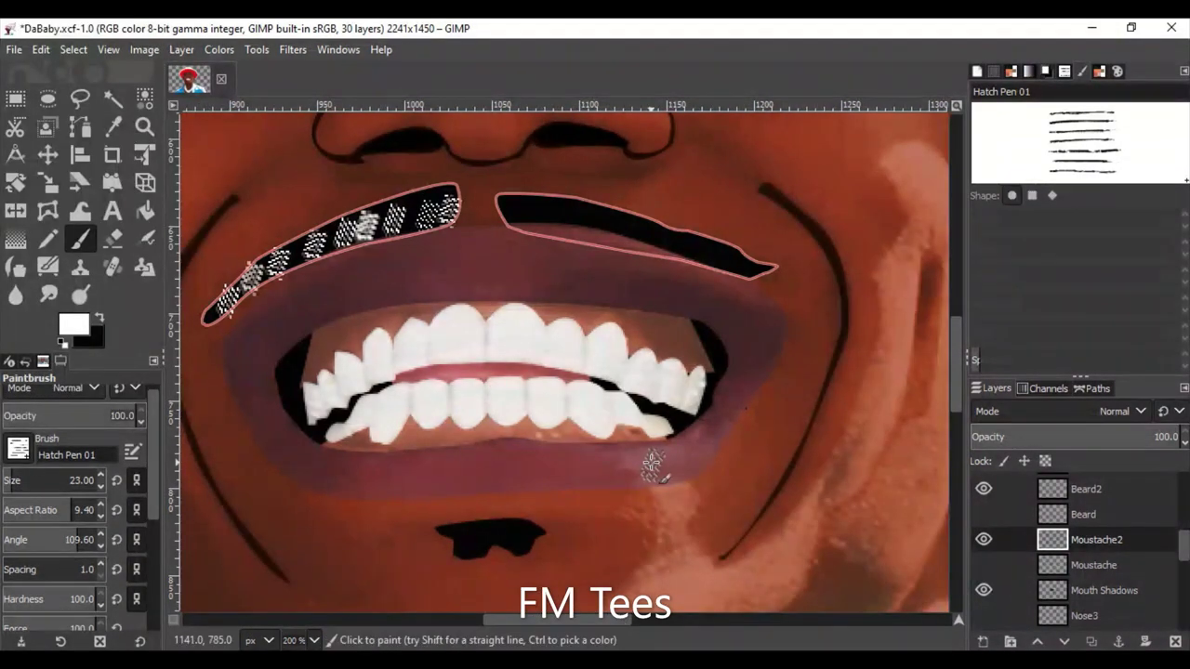
pyautogui.hotkey('ctrl', 'z')
# Set the brush angle to 96 and switch back to black as the paint colour.
pyautogui.click(79, 536)
pyautogui.press('x')
pyautogui.click(75, 332)
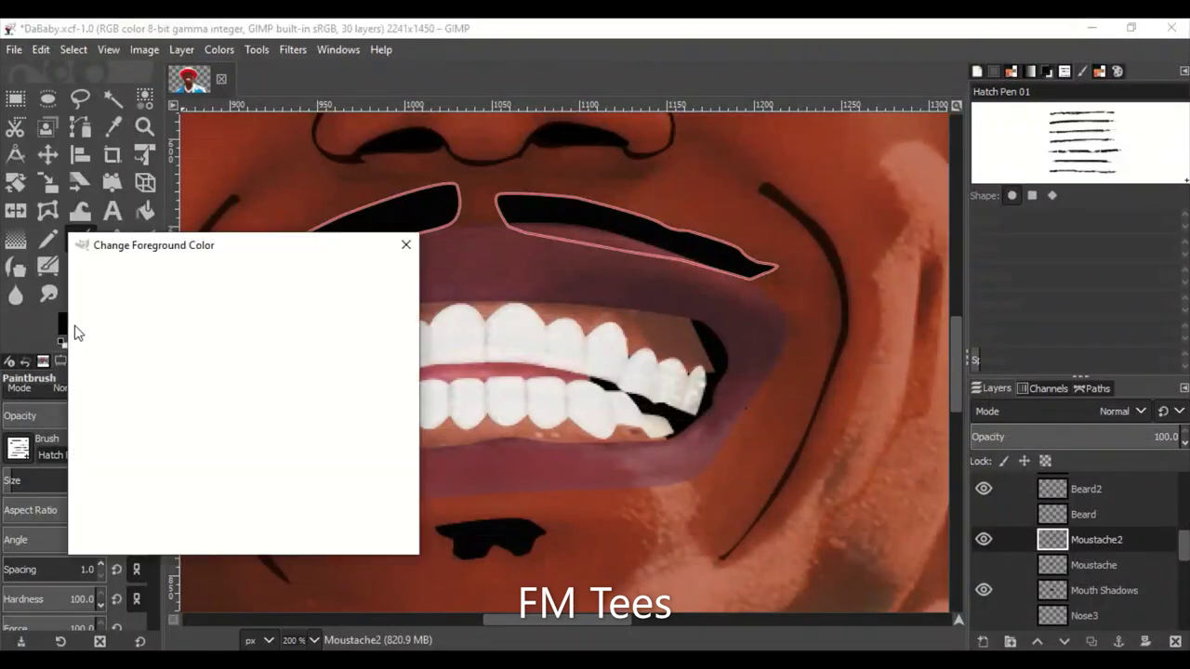
pyautogui.press('Escape')
pyautogui.scroll(2, 1122, 574)
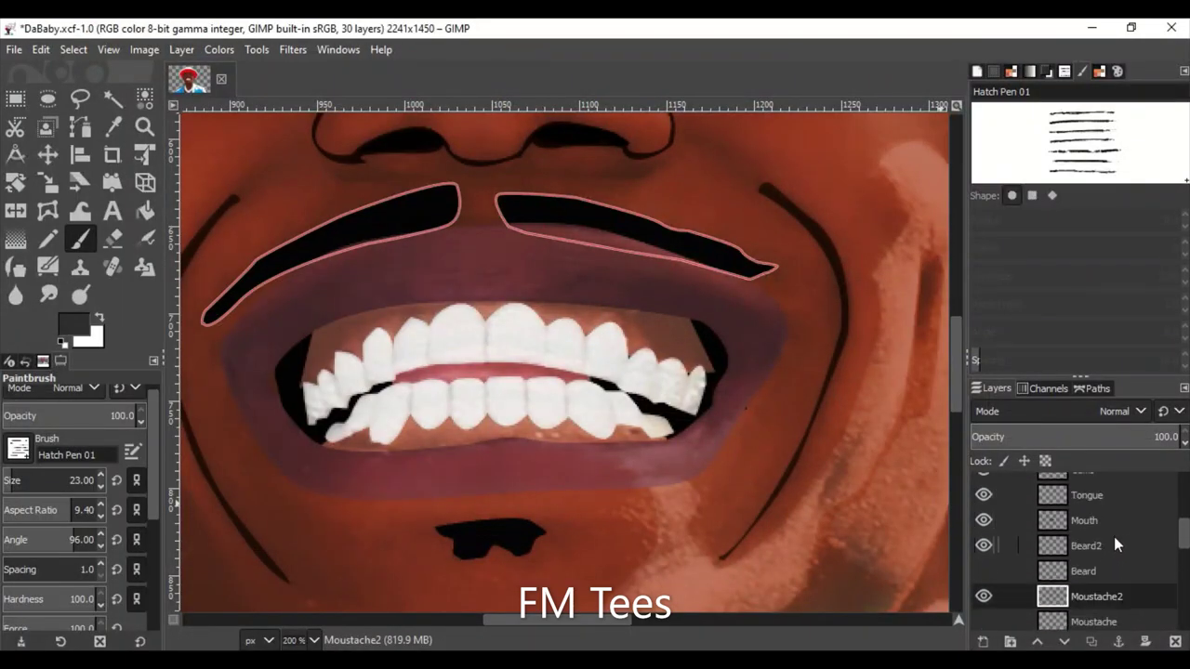
pyautogui.scroll(2, 1114, 536)
# Select the Grill layer and try a dark hatch across the teeth, undoing the attempt.
pyautogui.click(1084, 499)
pyautogui.moveTo(316, 381); pyautogui.dragTo(793, 375)
pyautogui.hotkey('ctrl', 'z')
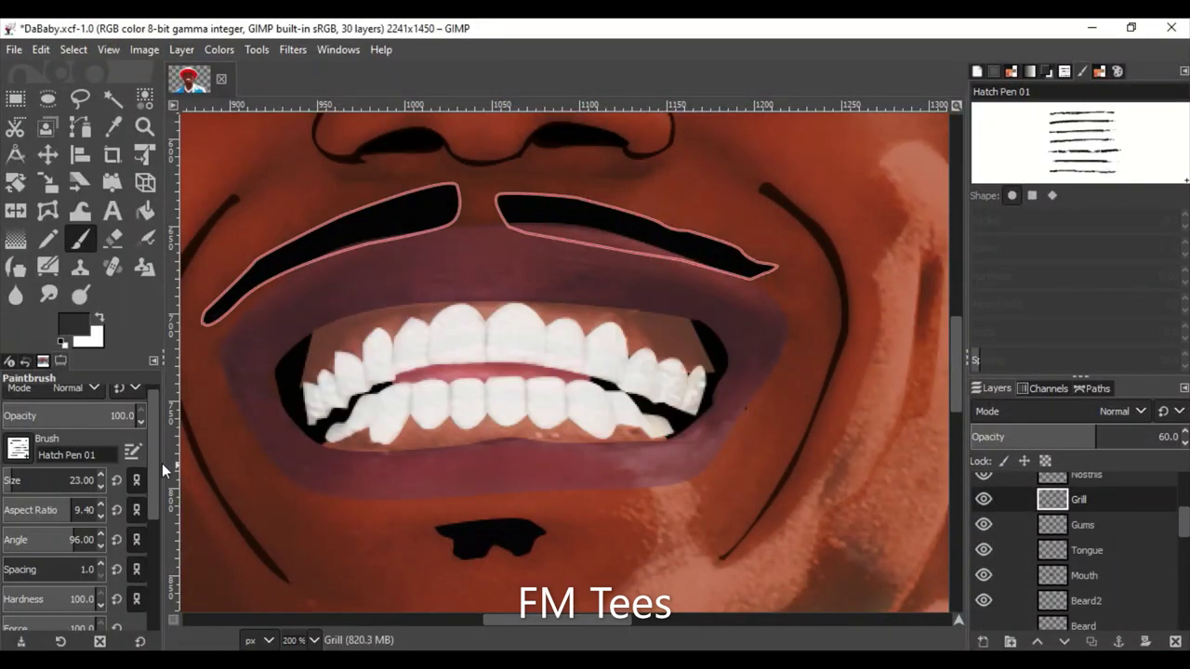
pyautogui.hotkey('ctrl', 'z')
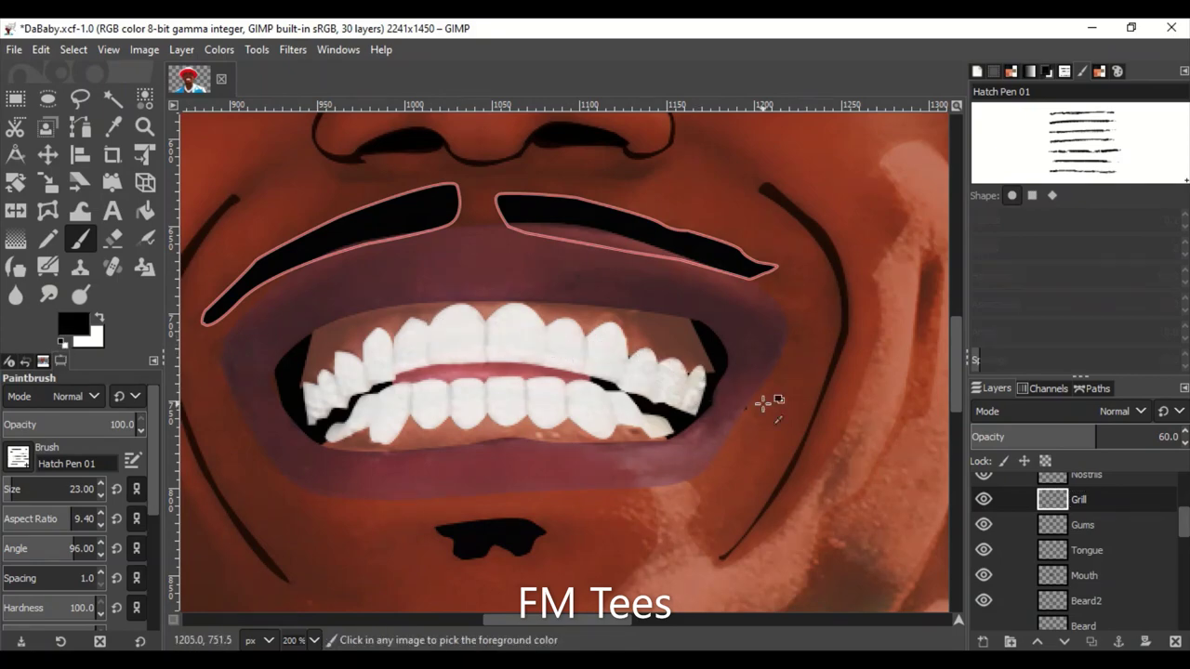
pyautogui.click(446, 332)
pyautogui.hotkey('ctrl', 'z')
# Pick a dark colour and hatch the upper and lower-left teeth.
pyautogui.click(75, 326)
pyautogui.click(291, 532)
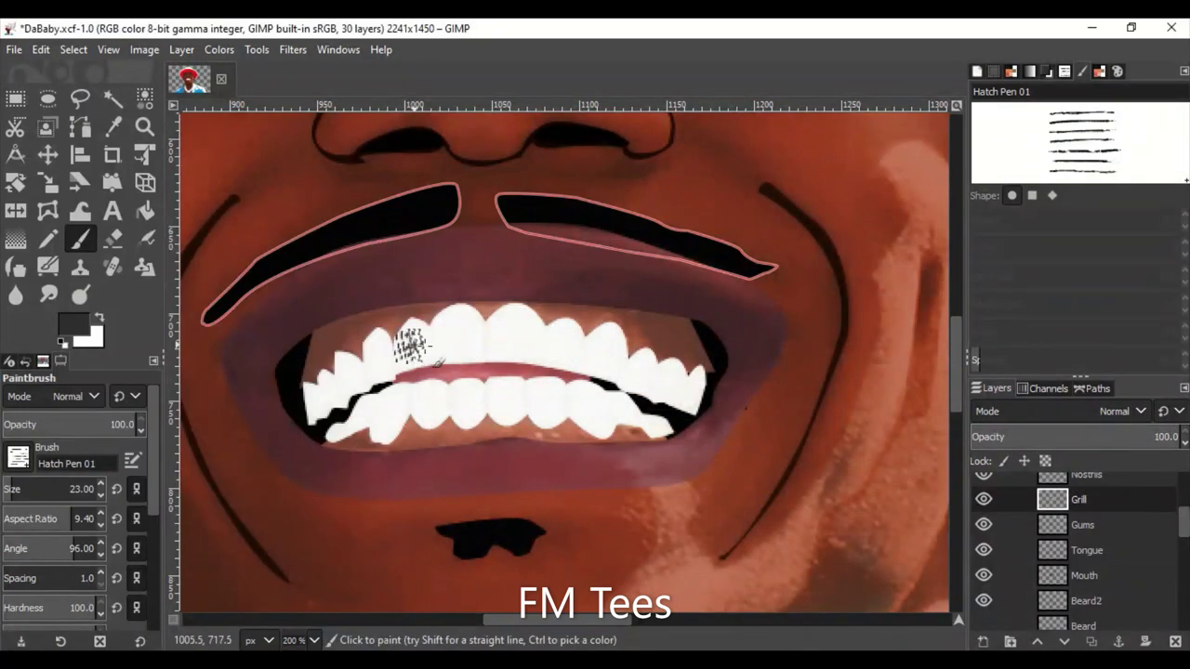
pyautogui.moveTo(395, 336); pyautogui.dragTo(651, 364)
pyautogui.moveTo(316, 386); pyautogui.dragTo(443, 423)
pyautogui.scroll(-3, 616, 437)
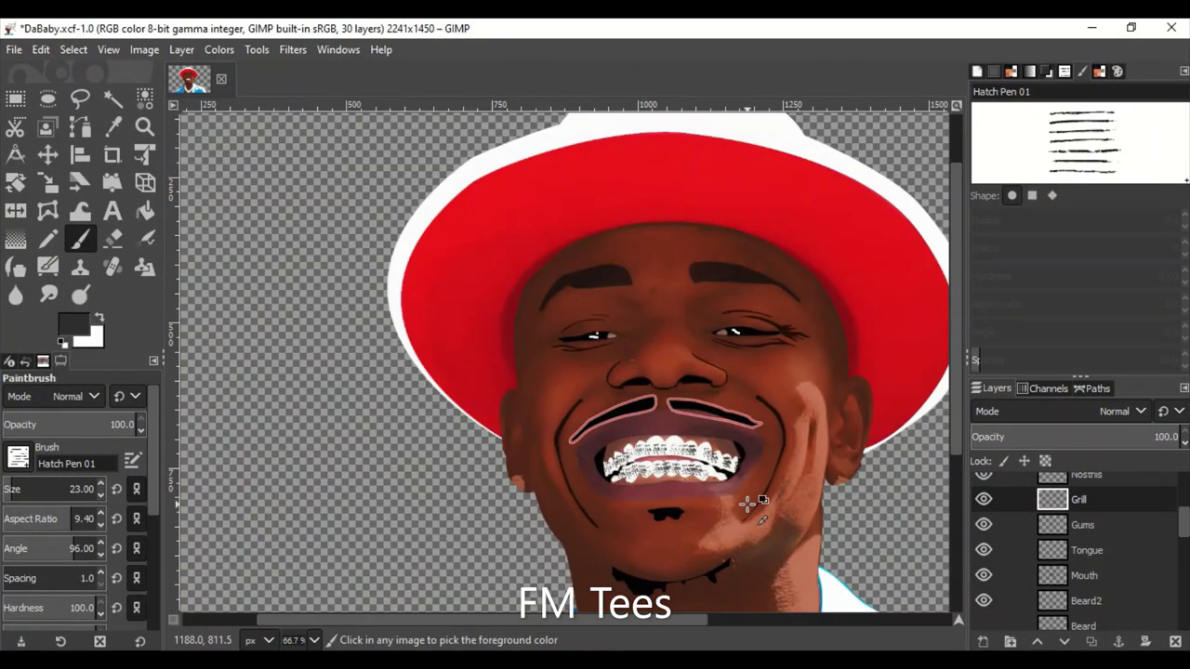
# Add an Eyebrows layer, fit the image in the window, and briefly toggle the Original photo.
pyautogui.write('60')
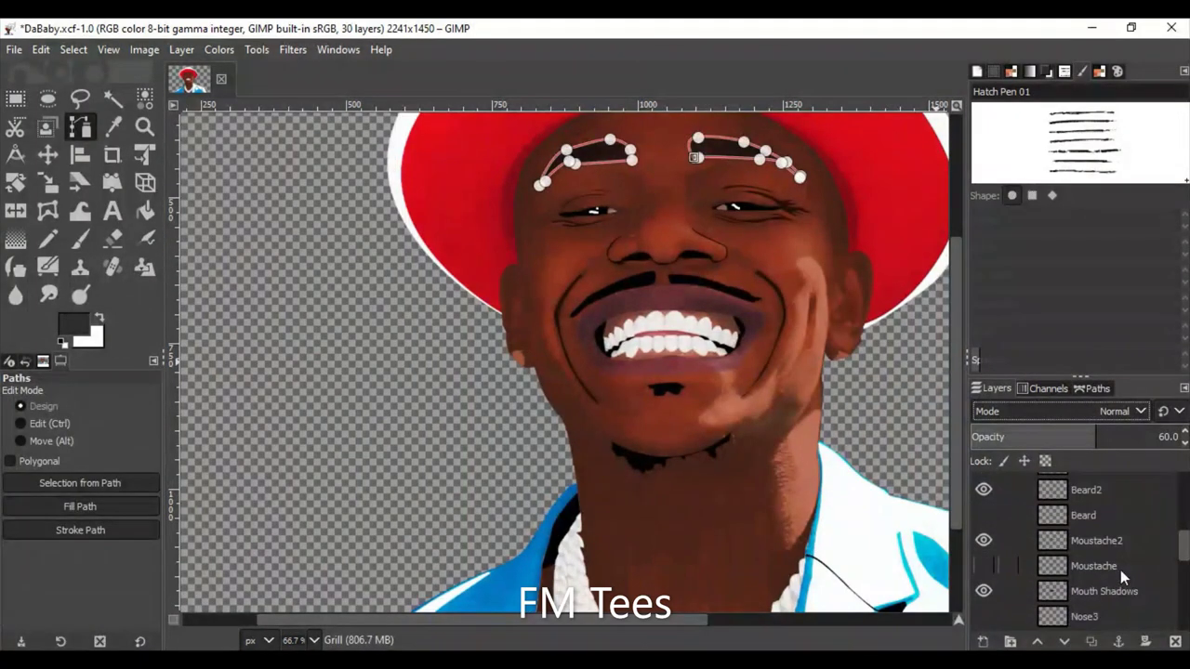
pyautogui.scroll(3, 1121, 570)
pyautogui.click(1099, 520)
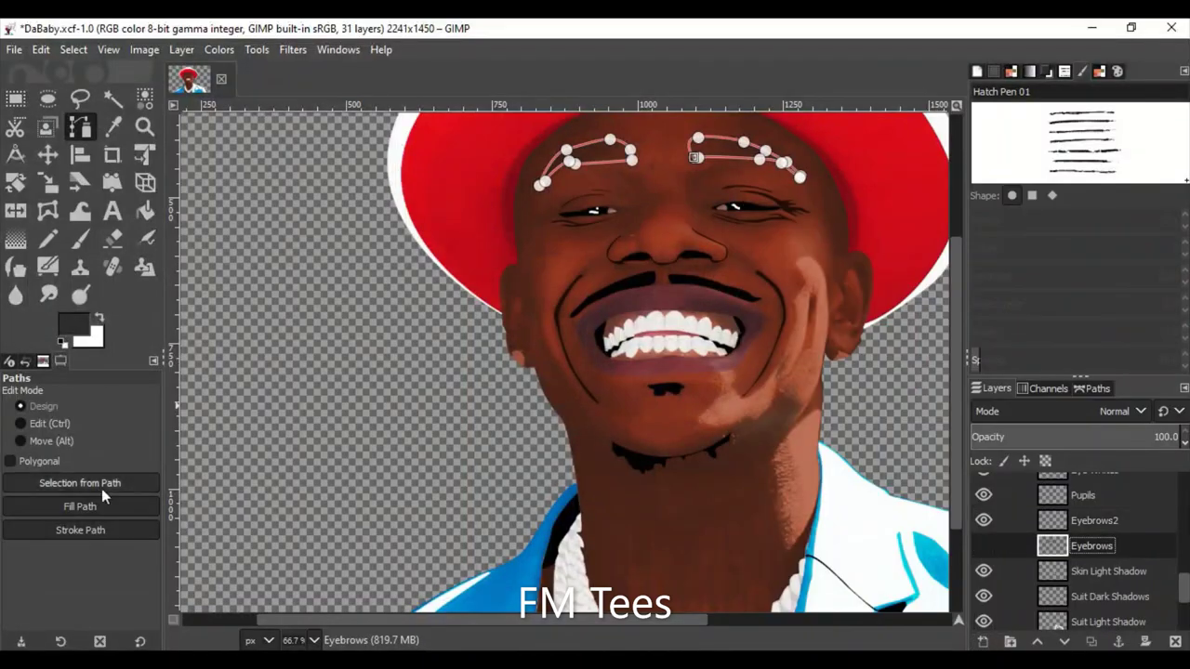
pyautogui.click(46, 155)
pyautogui.press('-')
pyautogui.press('-')
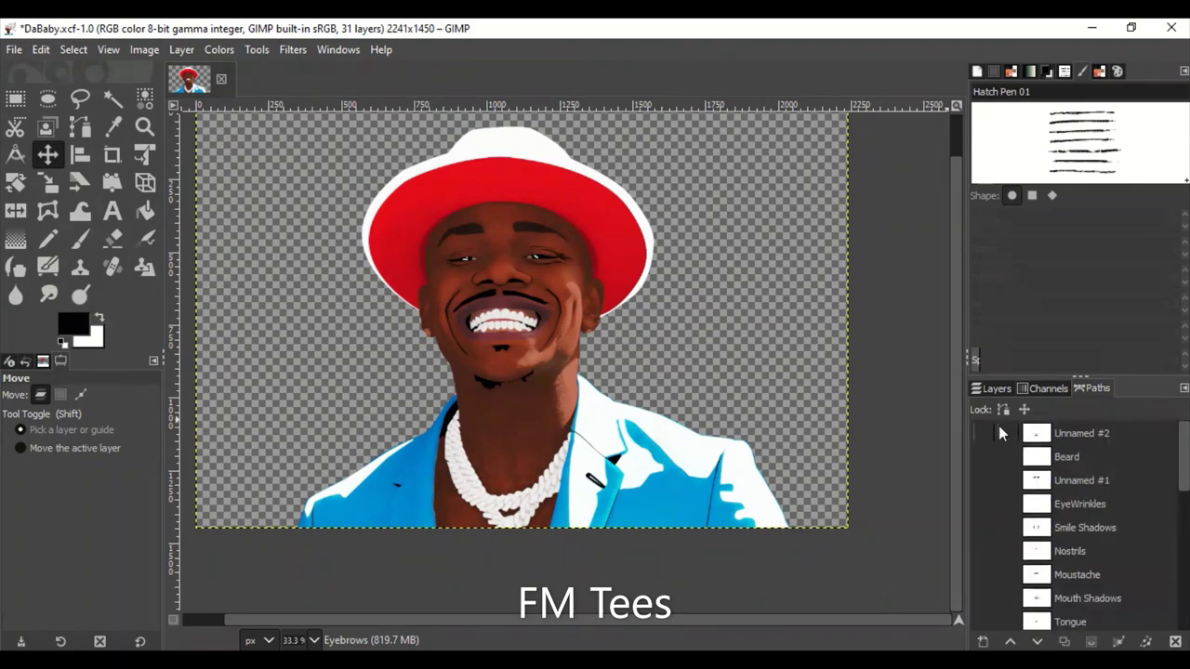
pyautogui.click(992, 389)
pyautogui.click(984, 587)
pyautogui.click(983, 587)
# Create a HatShadow layer and a matching HatShadow path.
pyautogui.click(1097, 510)
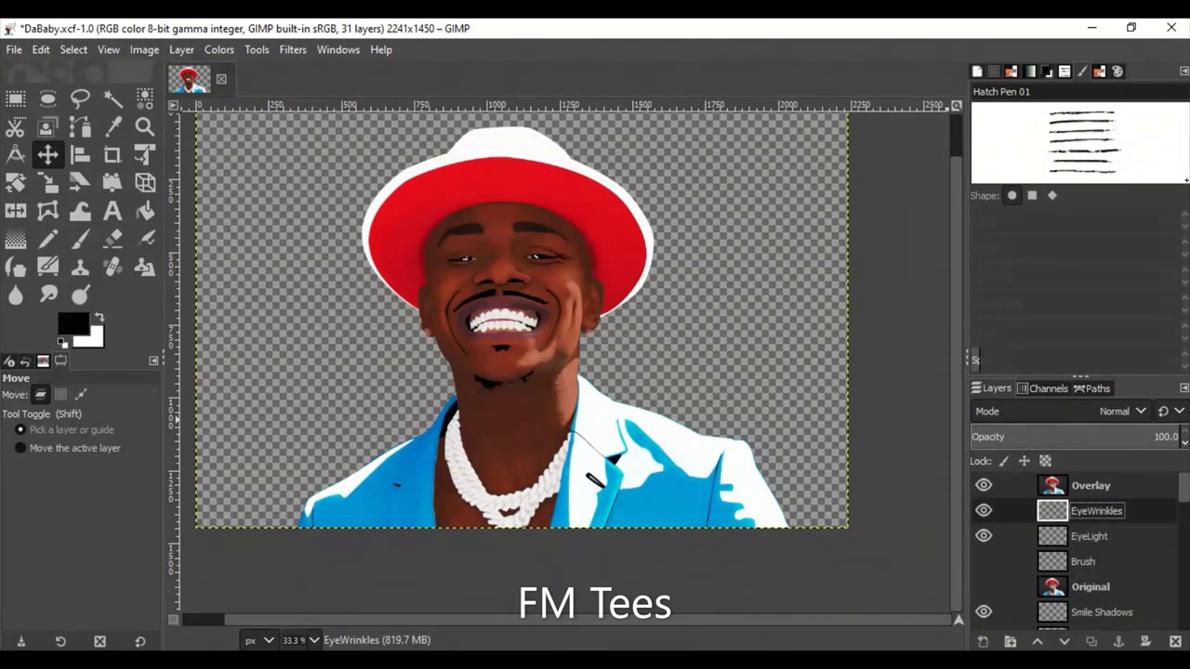
pyautogui.hotkey('shift', 'ctrl', 'n')
pyautogui.write('HatShadow')
pyautogui.click(1093, 389)
pyautogui.write('HatShadow')
pyautogui.press('Return')
# Turn on the Overlay layer and trace the HatShadow path along the hat brim's shadow.
pyautogui.click(991, 388)
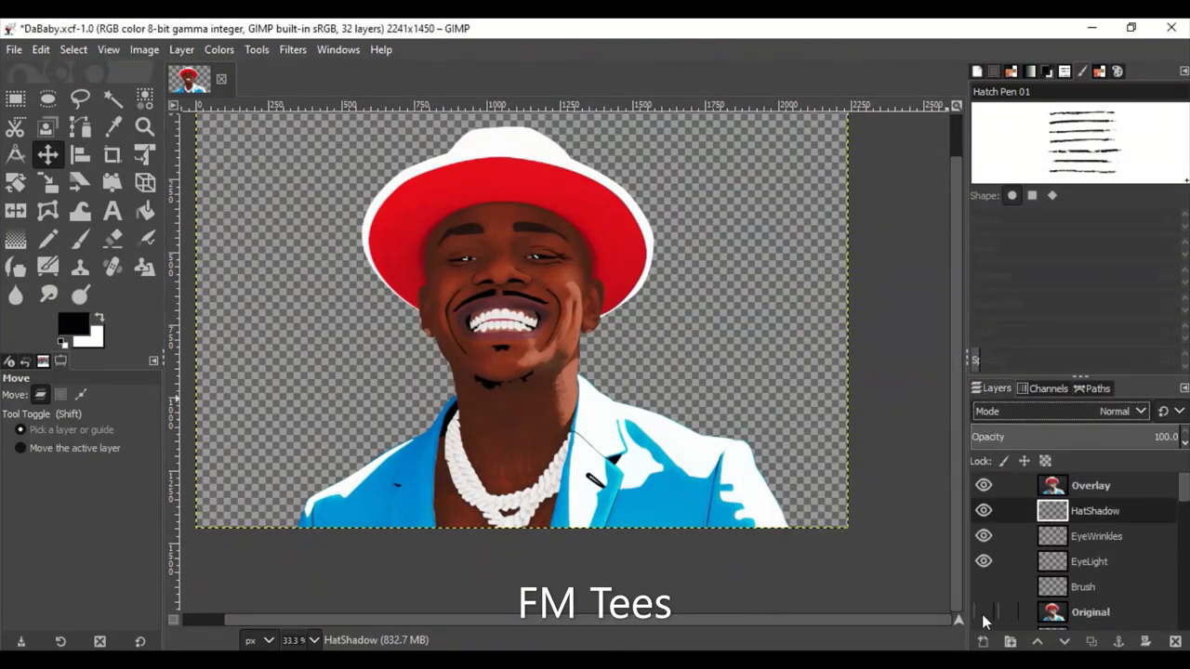
pyautogui.click(984, 485)
pyautogui.keyDown('ctrl'); pyautogui.scroll(4, 571, 495); pyautogui.keyUp('ctrl')
pyautogui.keyDown('ctrl'); pyautogui.scroll(1, 563, 500); pyautogui.keyUp('ctrl')
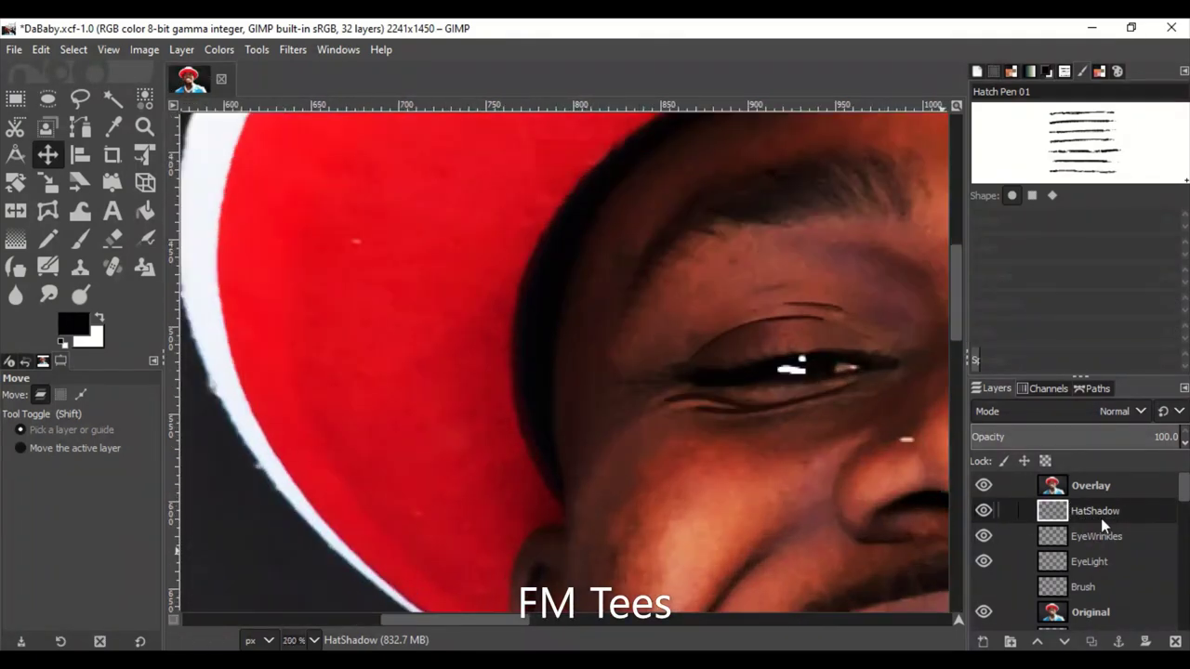
pyautogui.press('b')
pyautogui.click(1094, 389)
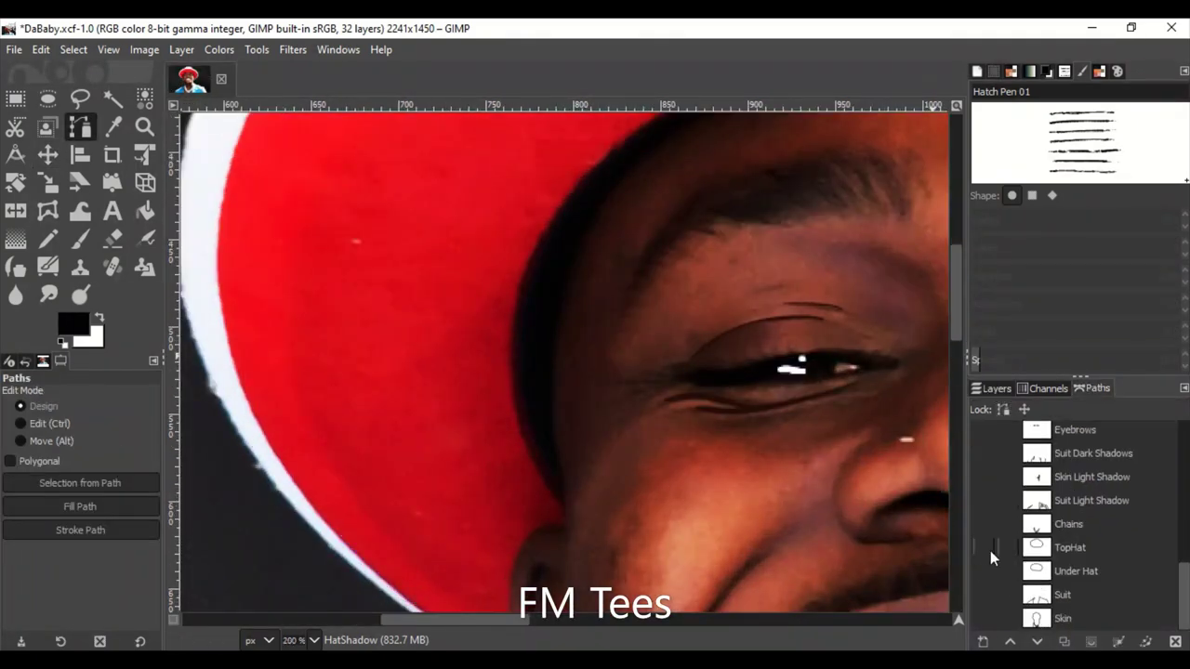
pyautogui.click(568, 504)
pyautogui.keyDown('ctrl'); pyautogui.scroll(-1, 638, 186); pyautogui.keyUp('ctrl')
pyautogui.moveTo(585, 266); pyautogui.dragTo(903, 165)
pyautogui.keyDown('ctrl'); pyautogui.scroll(-1, 893, 186); pyautogui.keyUp('ctrl')
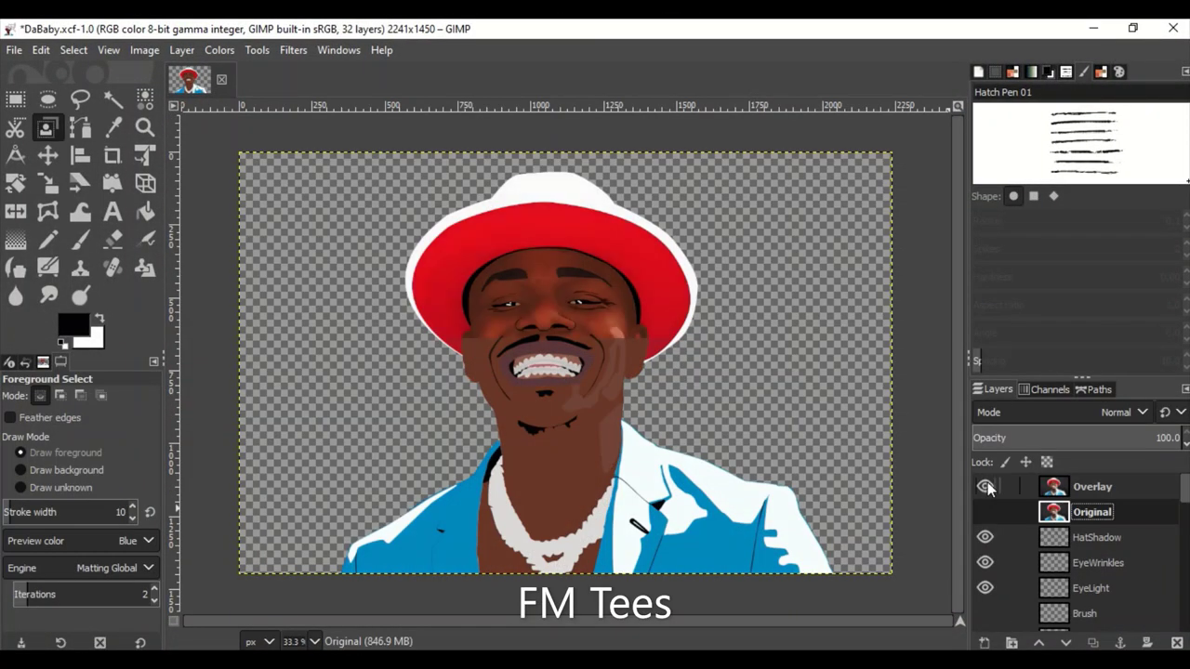
# Toggle the Overlay layer off and on to compare shading, then show the Original photo.
pyautogui.click(985, 486)
pyautogui.click(985, 486)
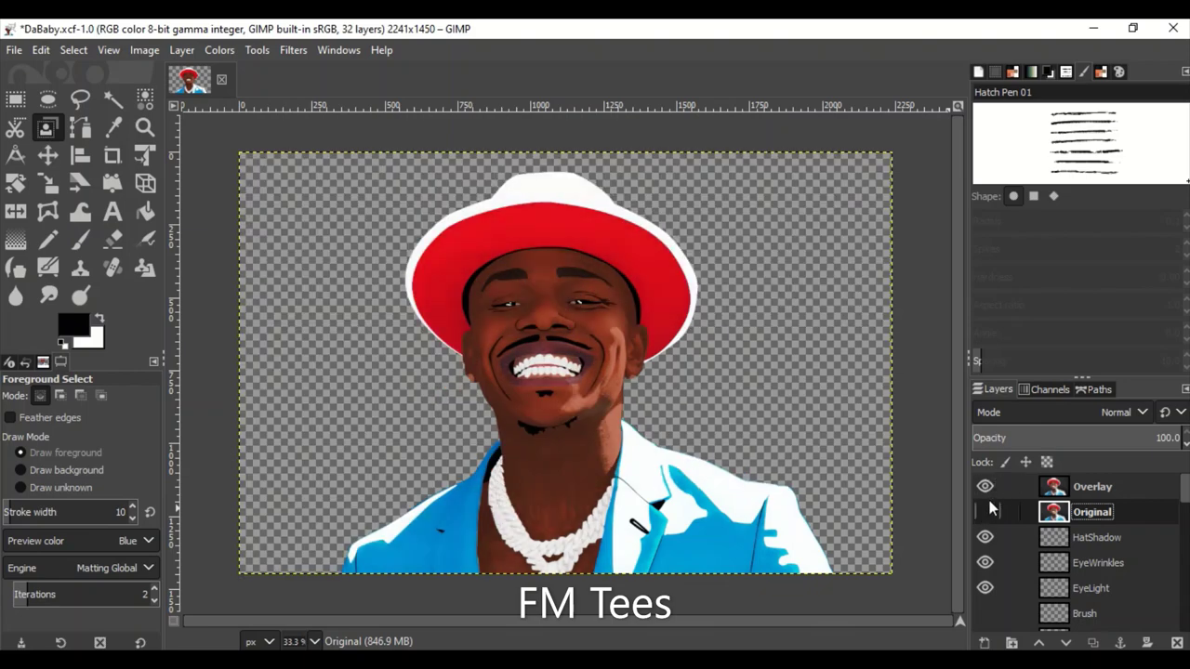
pyautogui.keyDown('ctrl'); pyautogui.scroll(4, 582, 393); pyautogui.keyUp('ctrl')
pyautogui.click(984, 511)
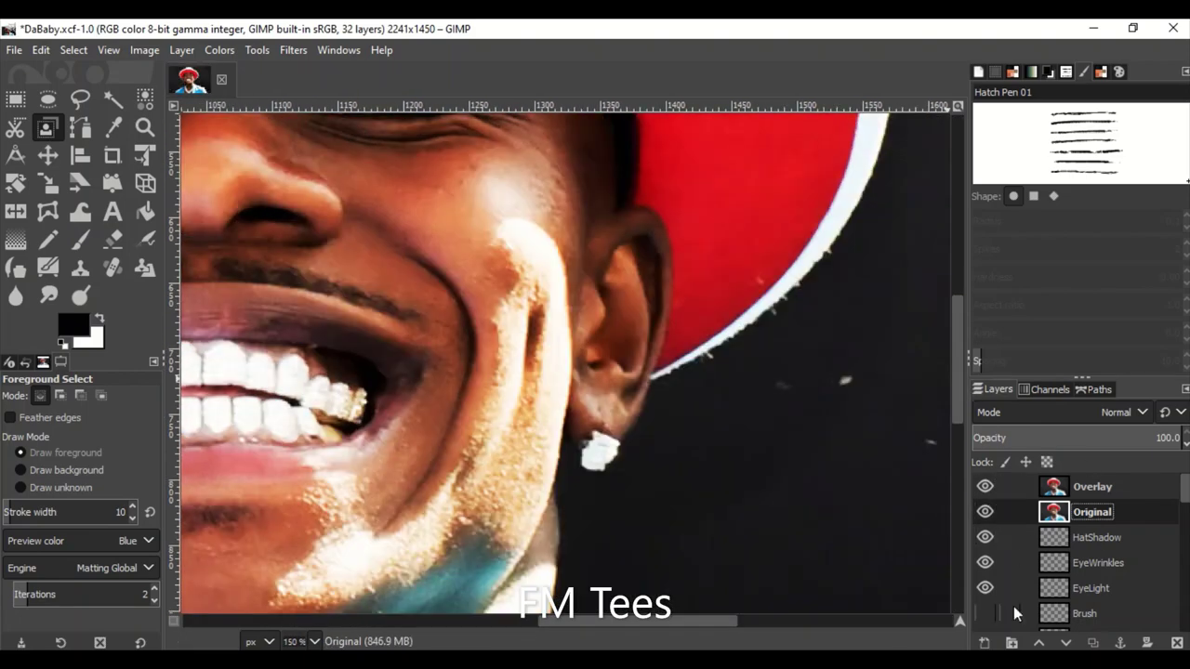
# Create an Ear Shadow layer and a matching Ear Shadow path.
pyautogui.press('w')
pyautogui.click(1065, 643)
pyautogui.click(985, 643)
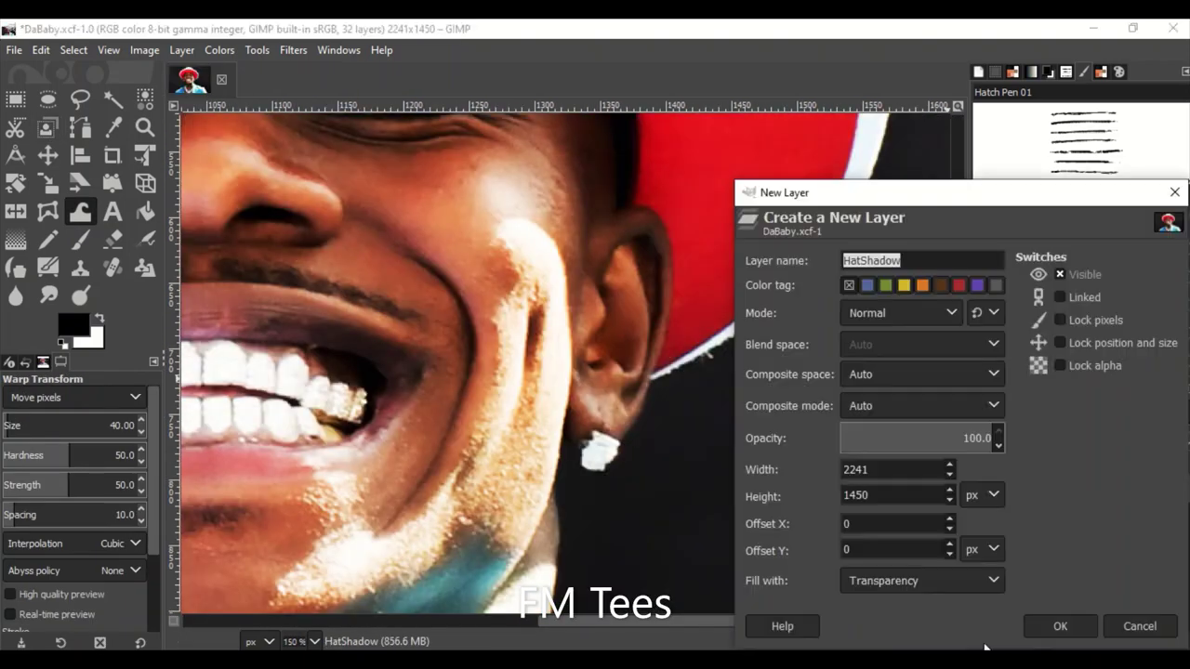
pyautogui.write('Ear Shadow')
pyautogui.press('Return')
pyautogui.click(1093, 391)
pyautogui.doubleClick(1083, 435)
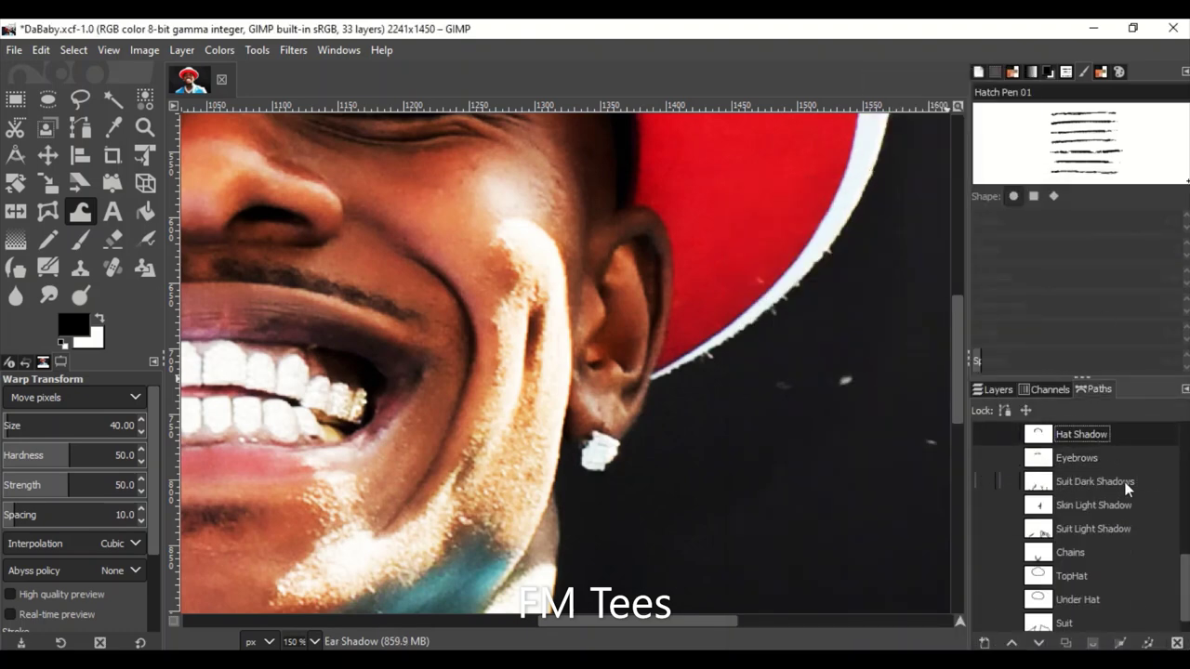
pyautogui.scroll(10, 1125, 488)
pyautogui.click(984, 643)
pyautogui.hscroll(-5, 558, 372)
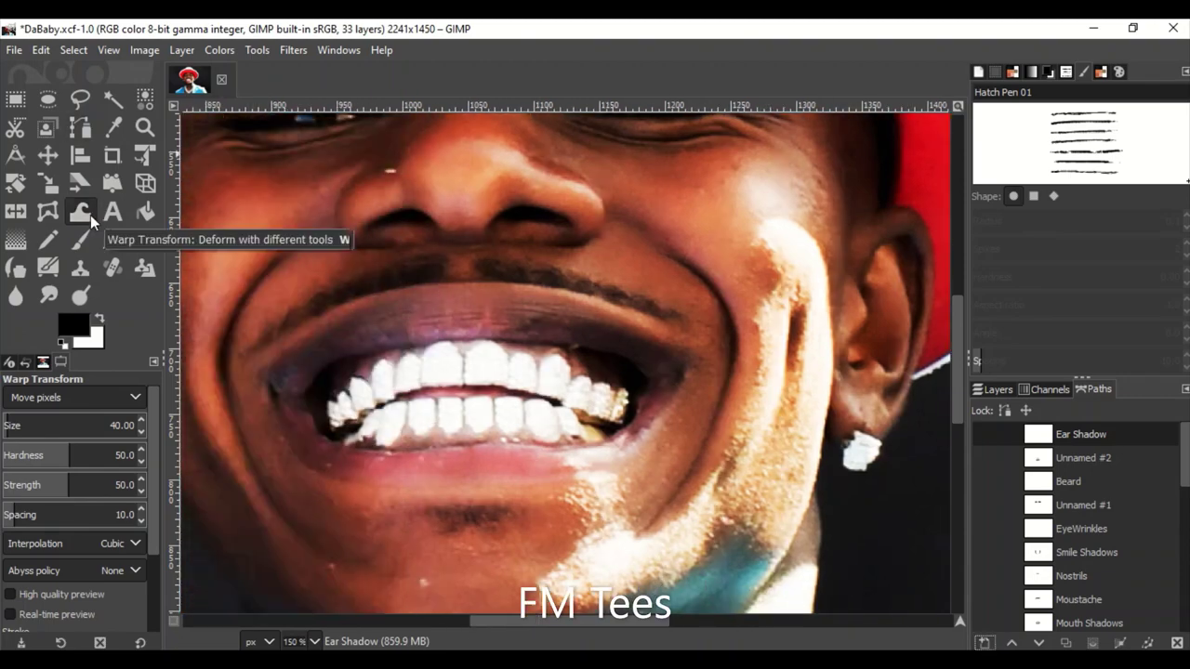
# Start the Ear Shadow path with anchors along the inner ear's shadow outline.
pyautogui.press('b')
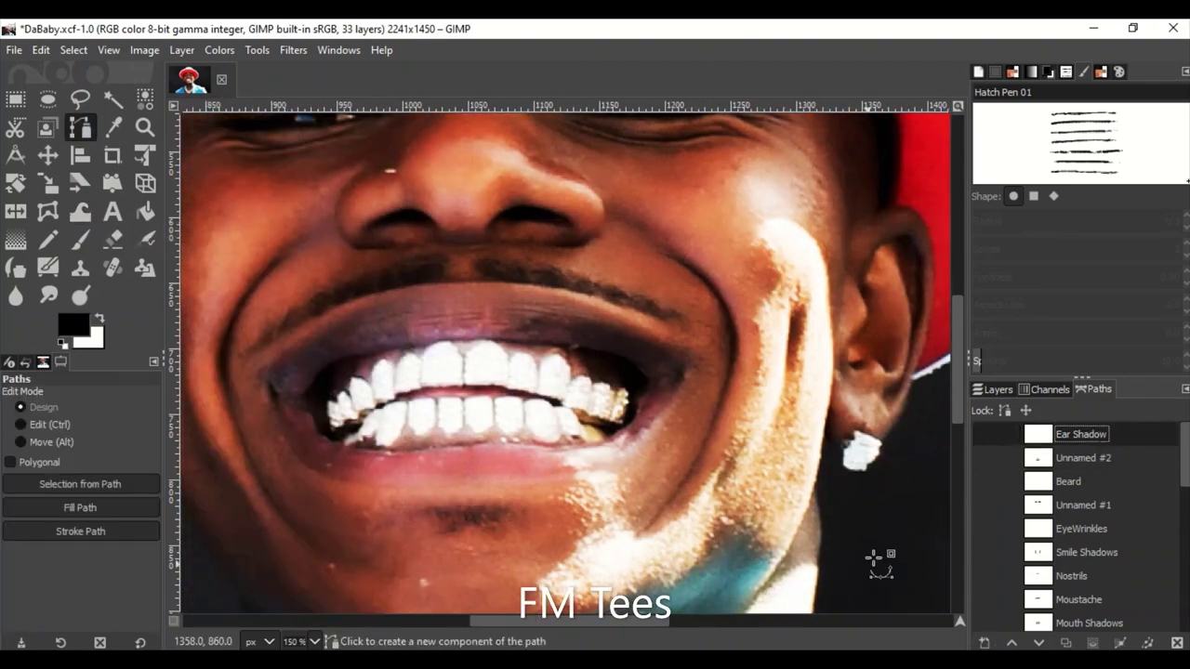
pyautogui.keyDown('ctrl'); pyautogui.scroll(1, 717, 434); pyautogui.keyUp('ctrl')
pyautogui.keyDown('ctrl'); pyautogui.scroll(1, 646, 357); pyautogui.keyUp('ctrl')
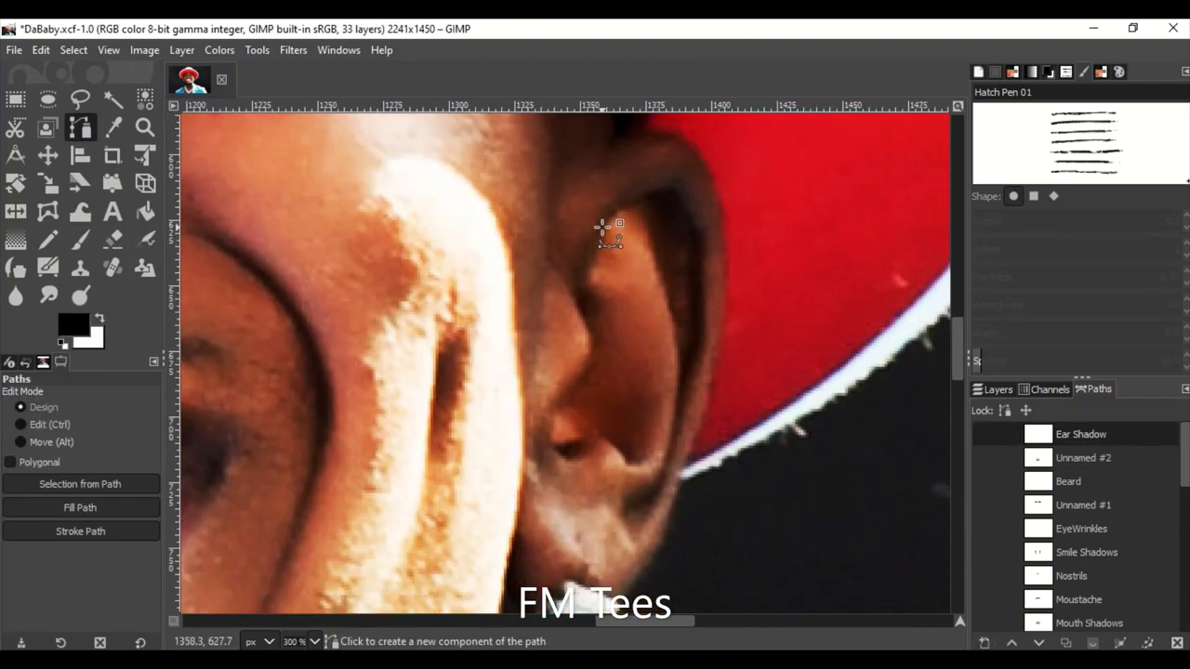
pyautogui.keyDown('ctrl'); pyautogui.scroll(1, 613, 345); pyautogui.keyUp('ctrl')
pyautogui.click(566, 310)
pyautogui.keyDown('ctrl'); pyautogui.scroll(1, 628, 246); pyautogui.keyUp('ctrl')
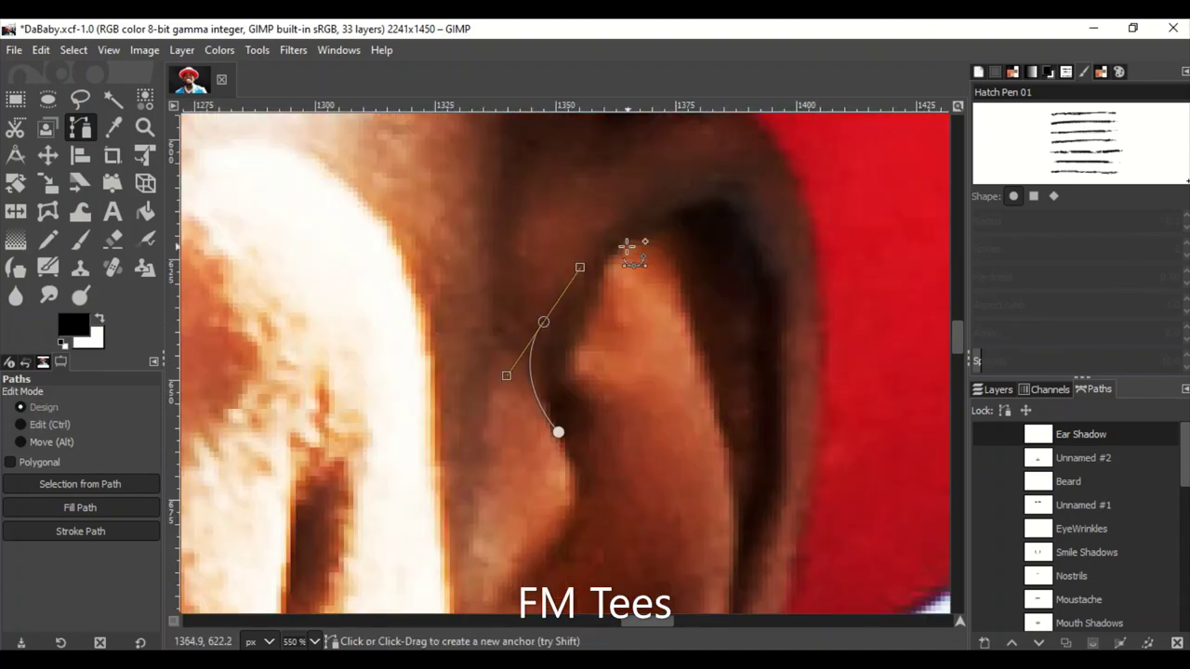
pyautogui.scroll(-5, 766, 532)
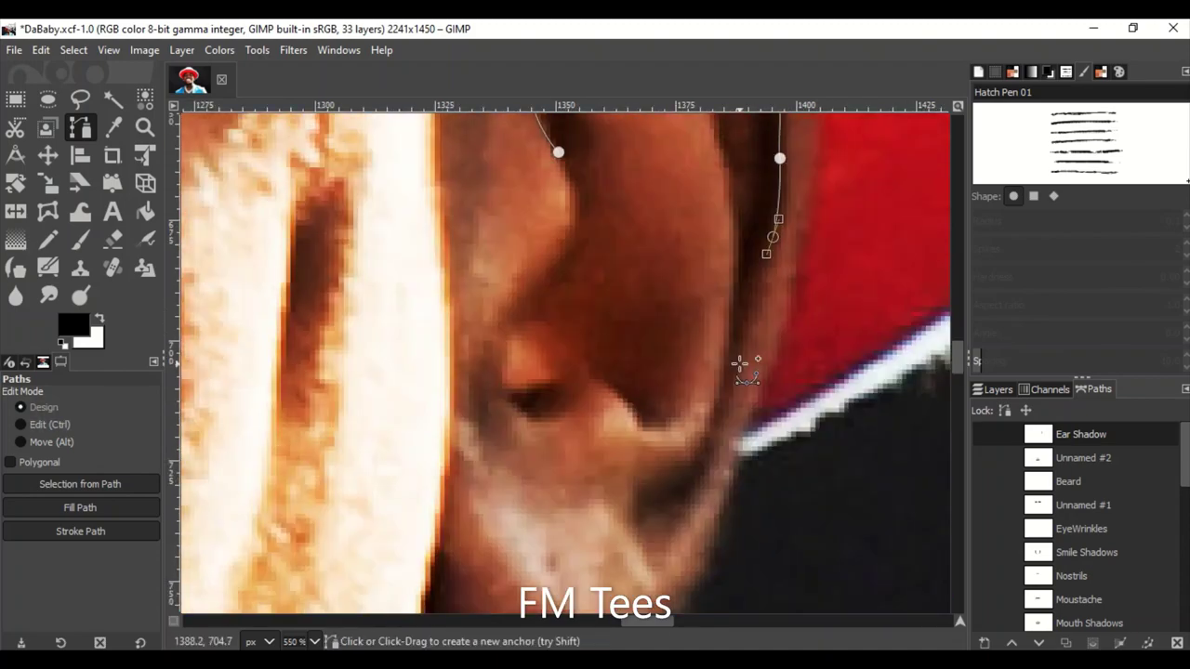
pyautogui.click(737, 238)
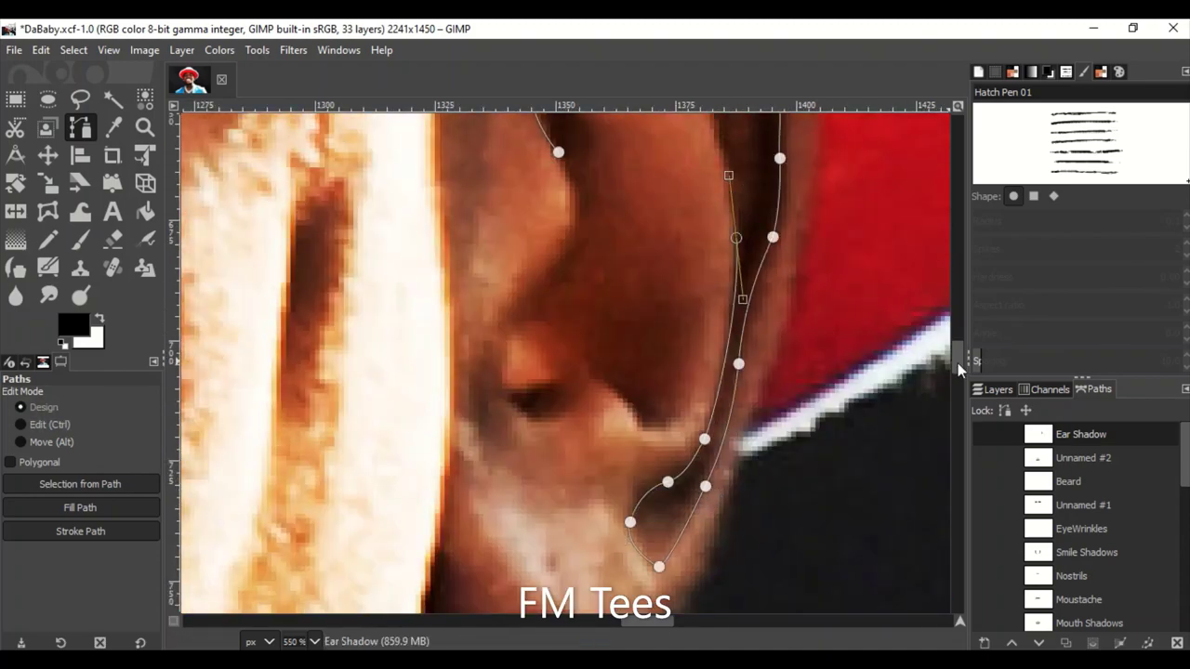
# Pan across both ears to continue tracing the Ear Shadow outlines.
pyautogui.scroll(3, 707, 195)
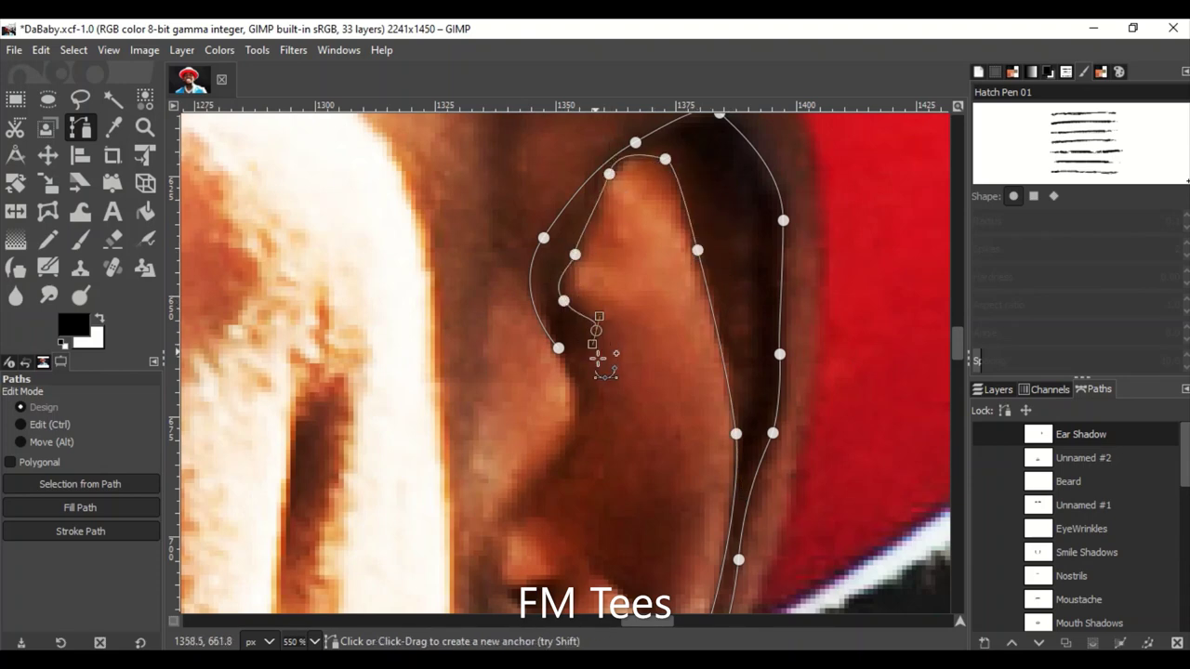
pyautogui.scroll(-4, 716, 424)
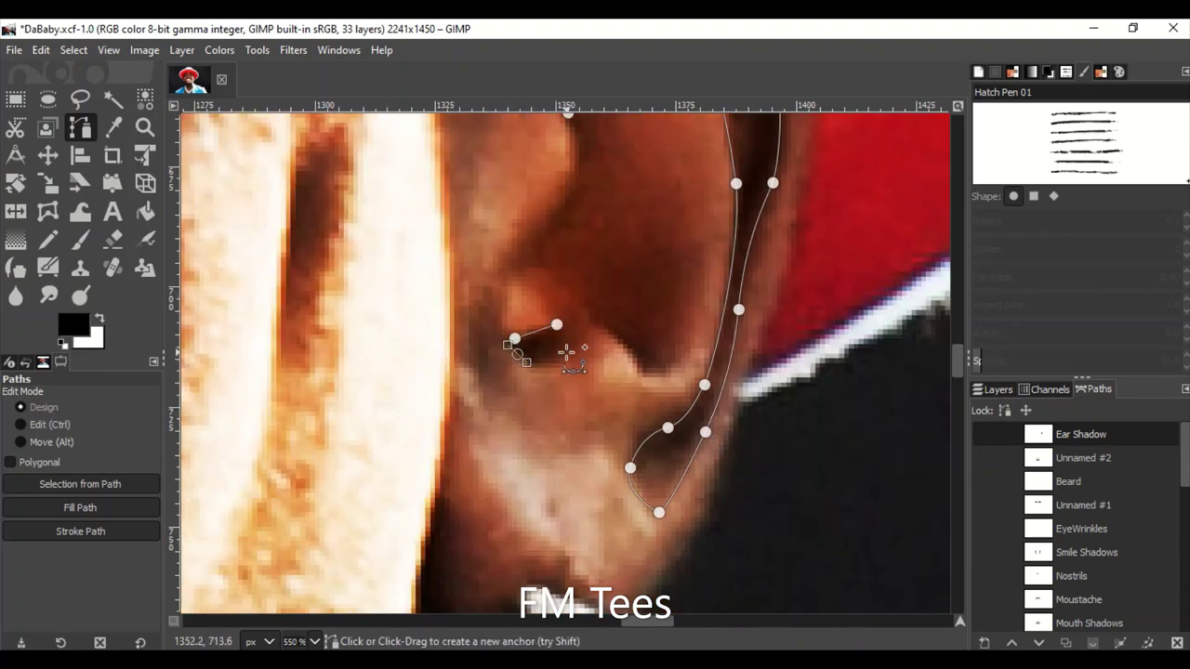
pyautogui.scroll(2, 686, 331)
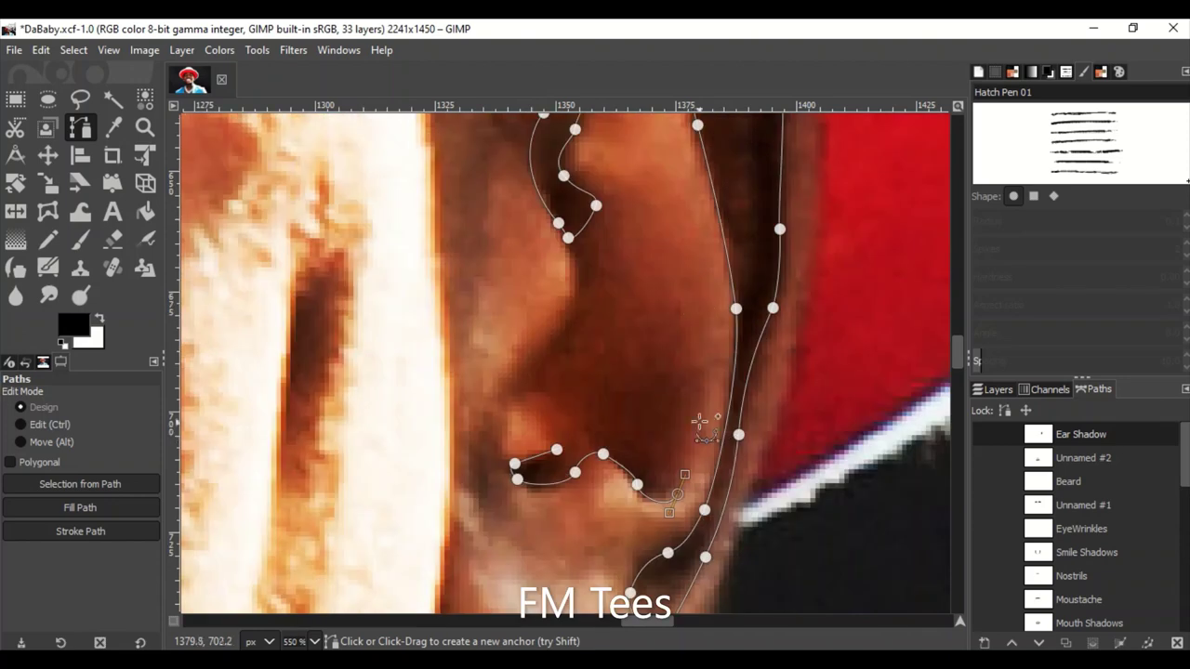
pyautogui.scroll(2, 556, 449)
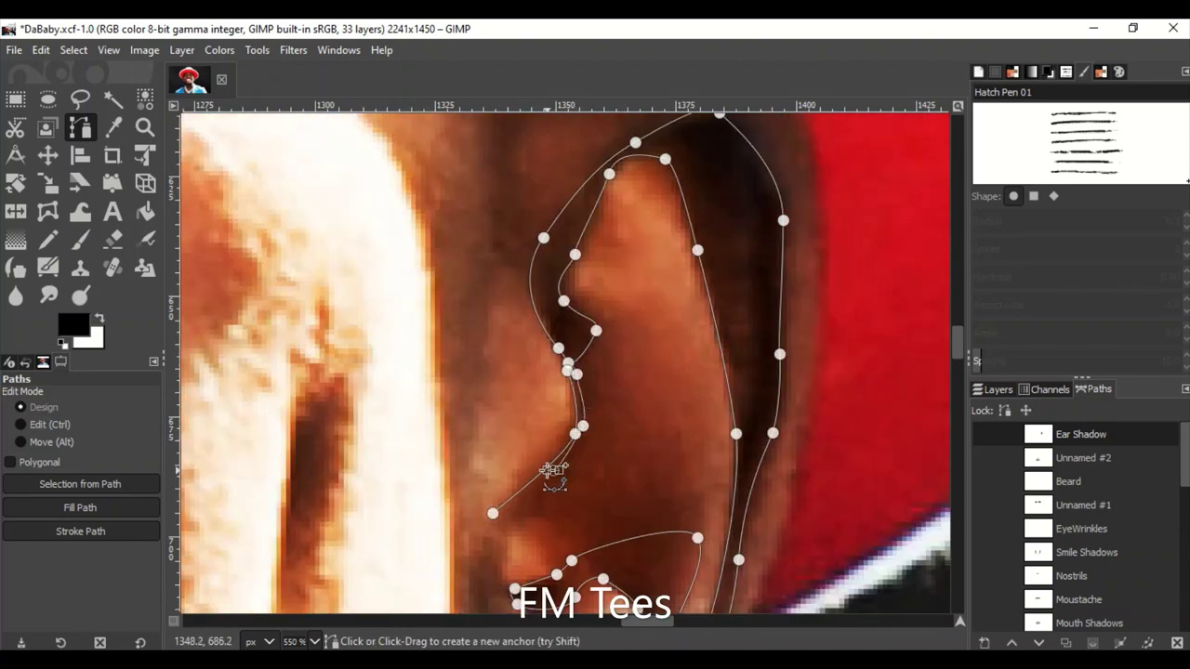
pyautogui.keyDown('ctrl'); pyautogui.scroll(-3, 493, 513); pyautogui.keyUp('ctrl')
pyautogui.keyDown('ctrl'); pyautogui.scroll(2, 493, 516); pyautogui.keyUp('ctrl')
pyautogui.hscroll(-5, 523, 264)
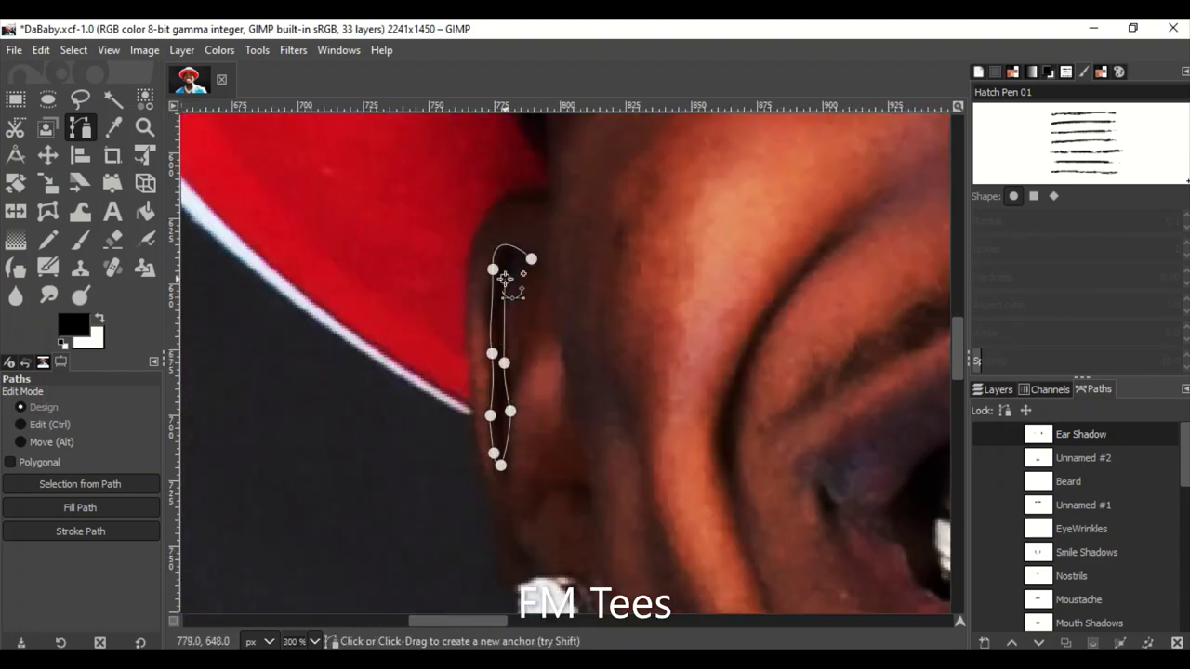
pyautogui.scroll(-2, 591, 332)
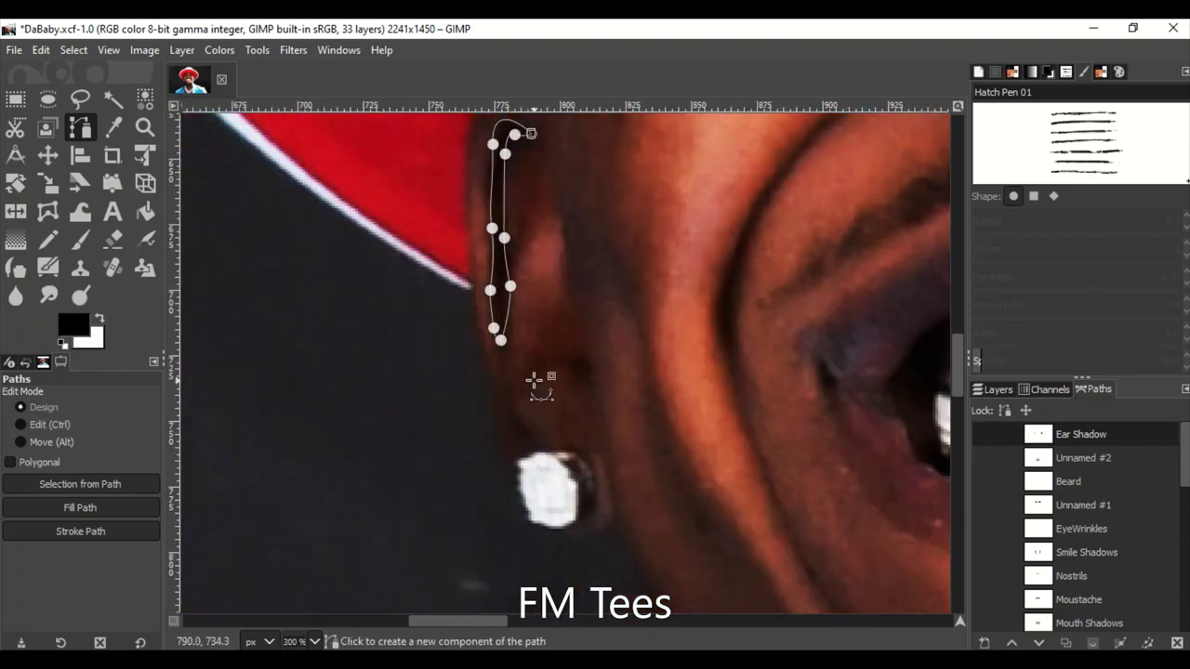
pyautogui.keyDown('ctrl'); pyautogui.scroll(-2, 558, 381); pyautogui.keyUp('ctrl')
pyautogui.keyDown('ctrl'); pyautogui.scroll(-2, 604, 391); pyautogui.keyUp('ctrl')
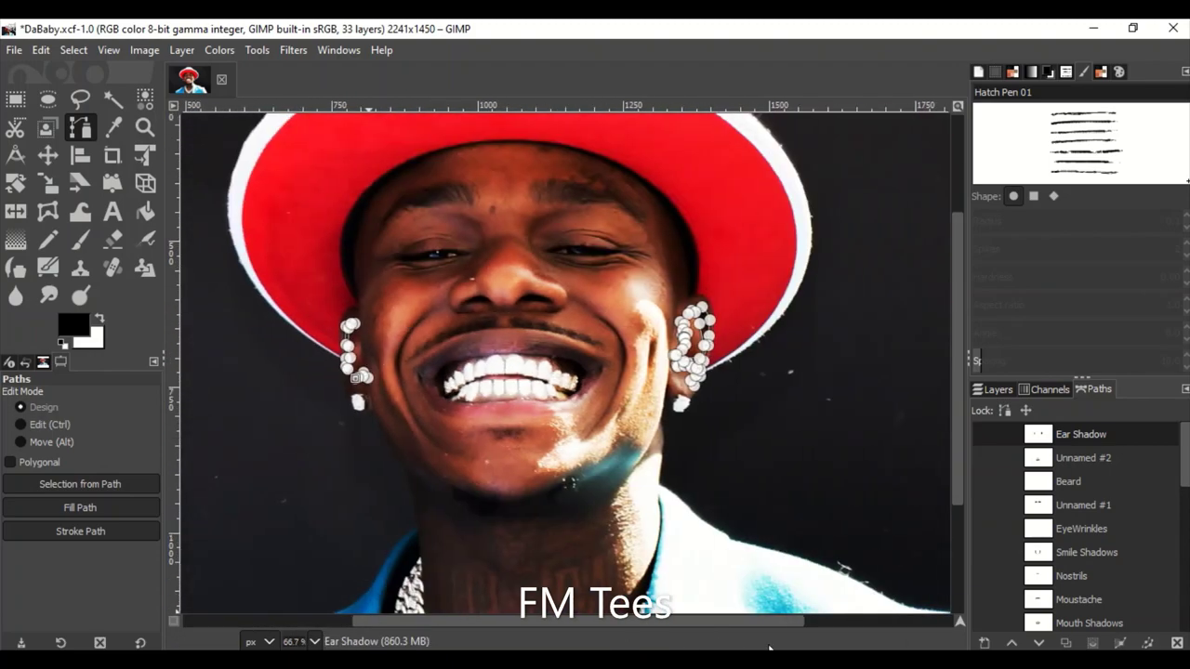
pyautogui.click(993, 395)
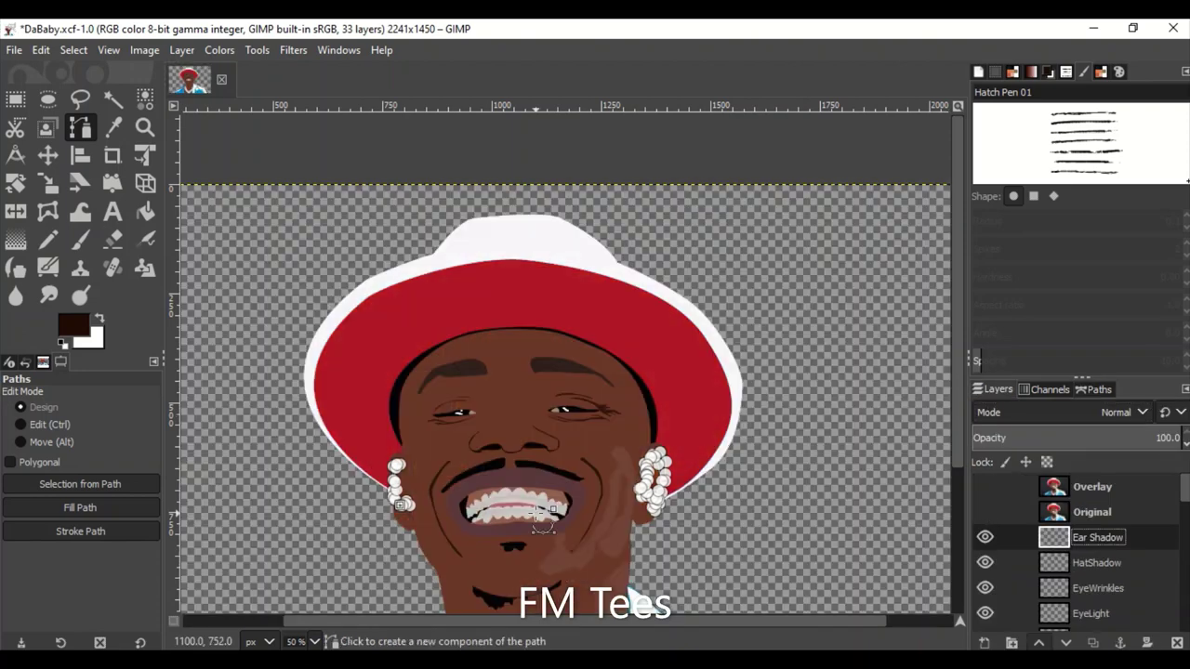
# Find and select the Grill layer in the Layers list.
pyautogui.keyDown('ctrl'); pyautogui.scroll(2, 849, 383); pyautogui.keyUp('ctrl')
pyautogui.keyDown('ctrl'); pyautogui.scroll(1, 675, 417); pyautogui.keyUp('ctrl')
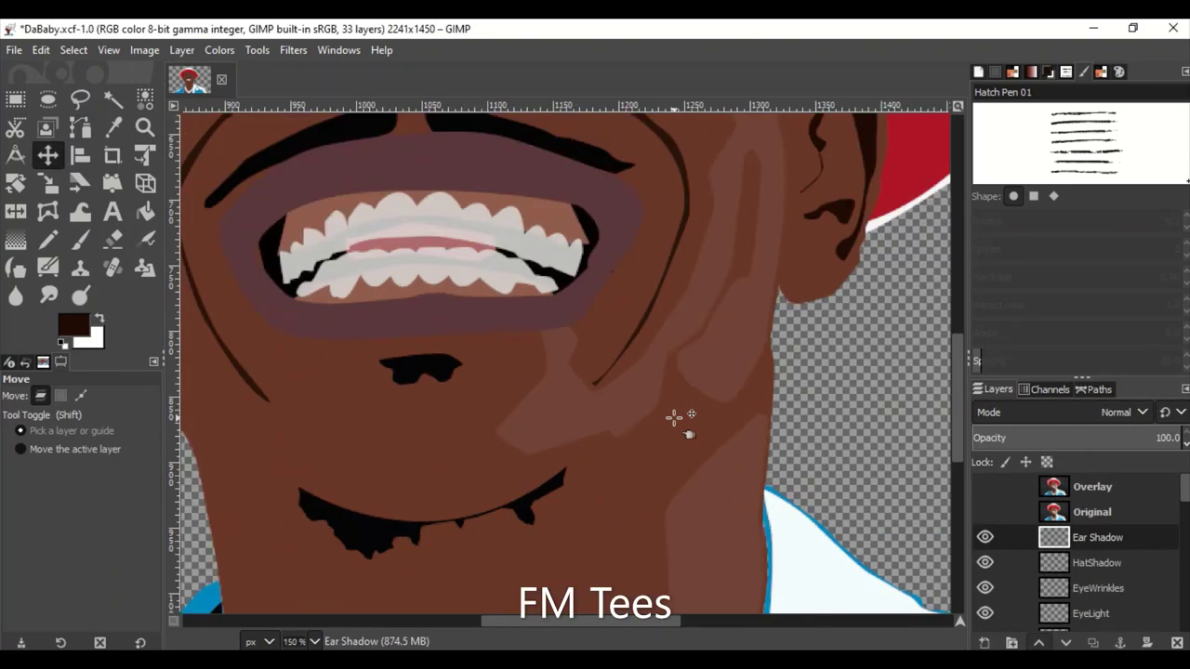
pyautogui.scroll(-1, 986, 583)
pyautogui.scroll(-3, 990, 539)
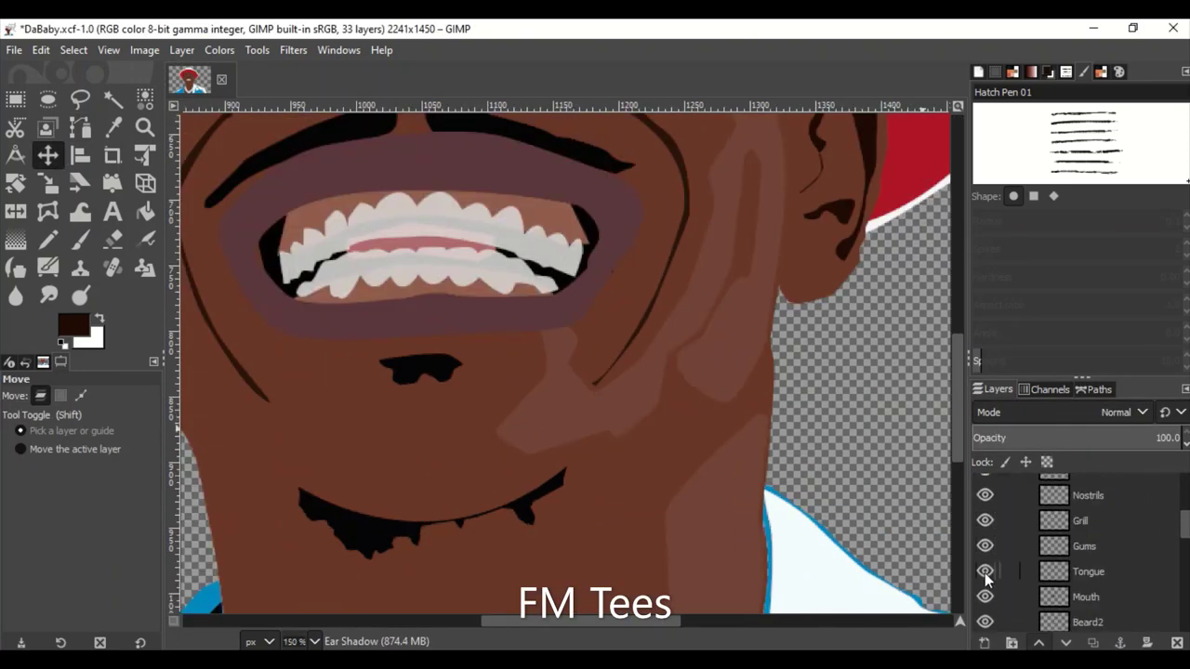
pyautogui.keyDown('ctrl'); pyautogui.scroll(2, 393, 229); pyautogui.keyUp('ctrl')
pyautogui.keyDown('ctrl'); pyautogui.scroll(1, 723, 372); pyautogui.keyUp('ctrl')
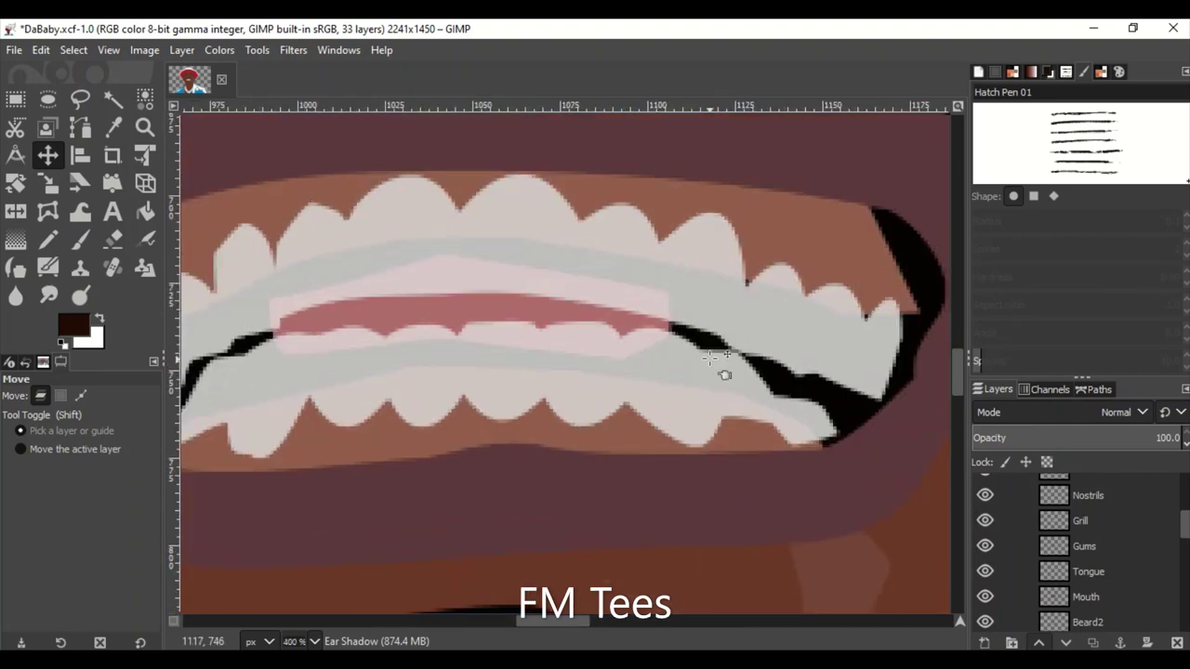
pyautogui.keyDown('ctrl'); pyautogui.scroll(-1, 768, 372); pyautogui.keyUp('ctrl')
pyautogui.click(1097, 521)
pyautogui.click(985, 643)
pyautogui.press('Escape')
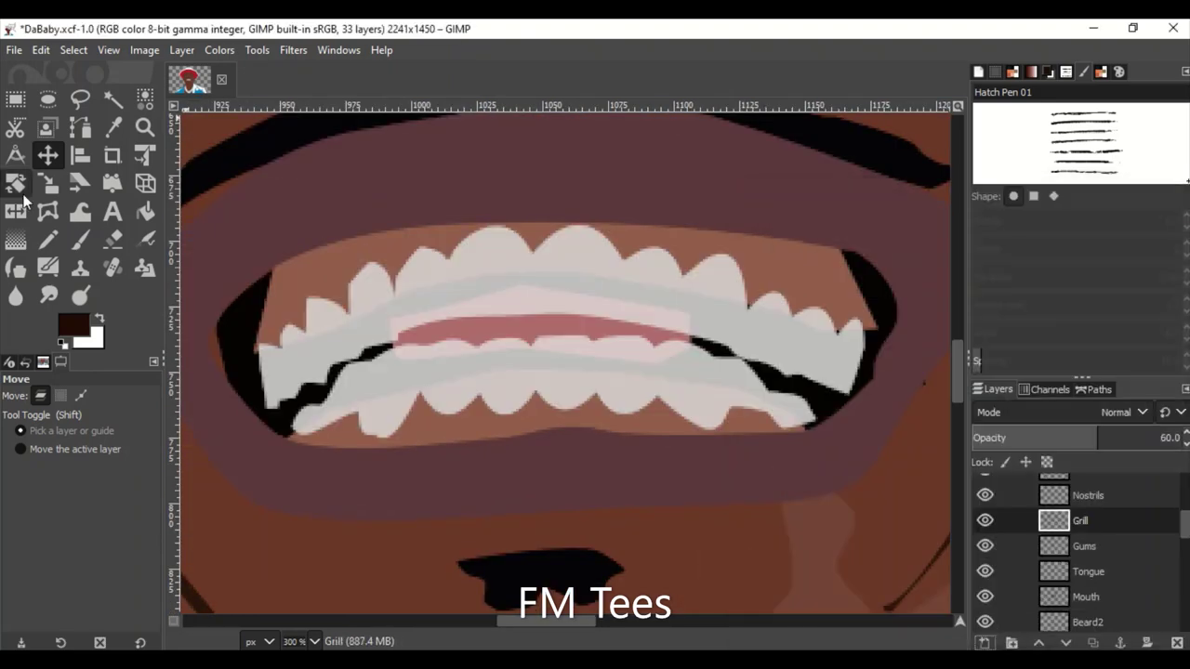
# Set the foreground to light grey, fill the Grill path with it, and deselect.
pyautogui.click(74, 325)
pyautogui.click(531, 258)
pyautogui.click(292, 531)
pyautogui.click(985, 521)
pyautogui.click(1095, 388)
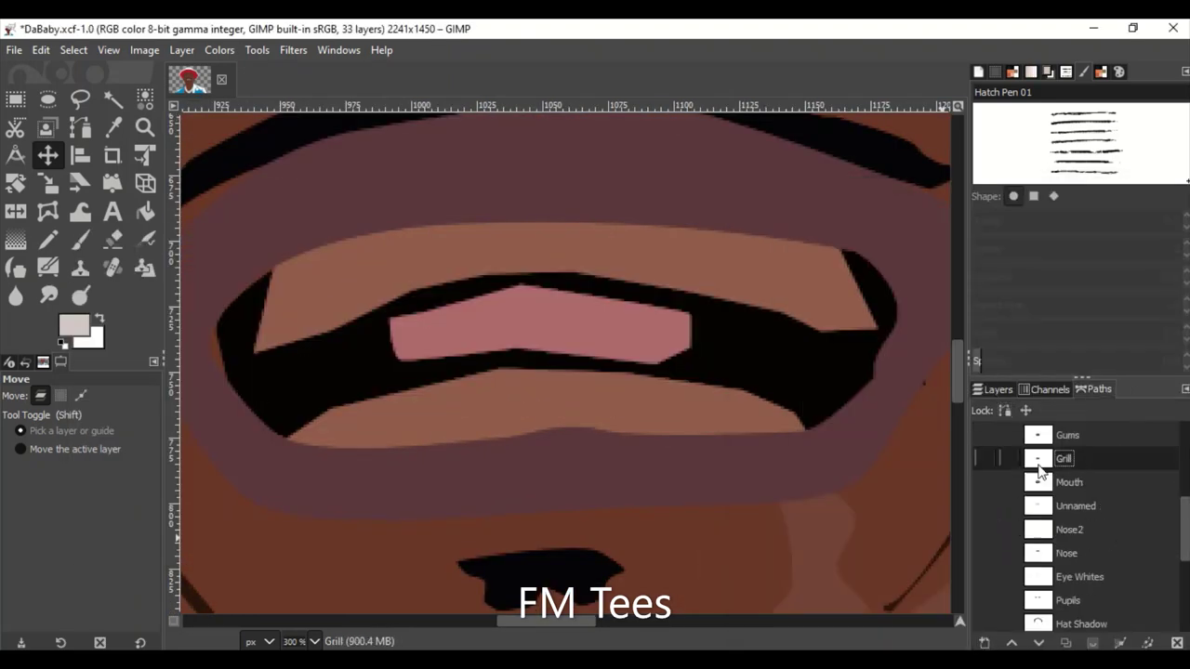
pyautogui.click(985, 459)
pyautogui.press('b')
pyautogui.click(80, 508)
pyautogui.click(993, 388)
pyautogui.hotkey('shift', 'ctrl', 'j')
pyautogui.press('m')
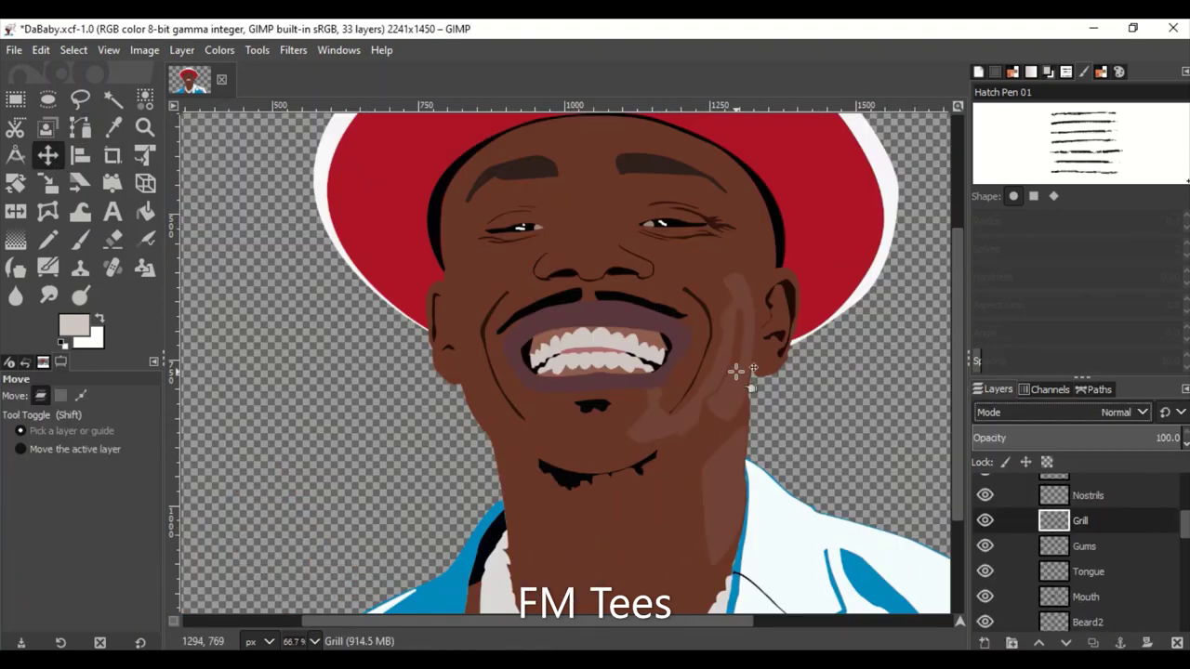
# Turn on the Overlay layer and add an Eye Shadows layer above Ear Shadow.
pyautogui.scroll(5, 1038, 539)
pyautogui.click(985, 487)
pyautogui.click(1093, 486)
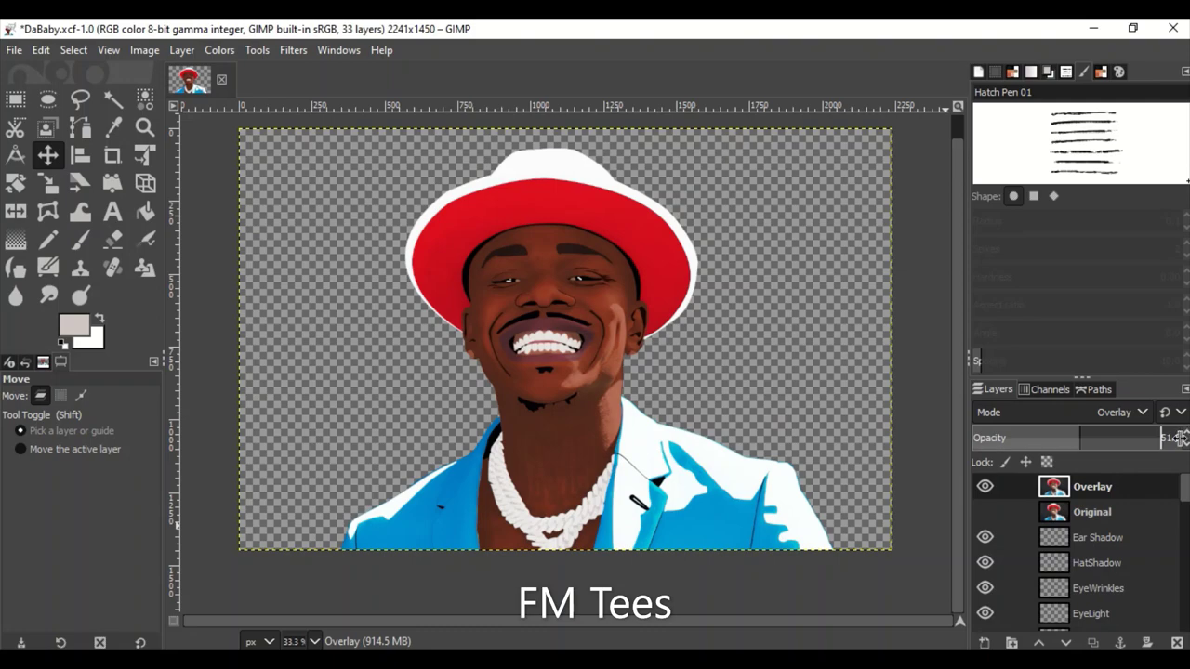
pyautogui.click(1097, 537)
pyautogui.click(985, 642)
pyautogui.click(1057, 627)
pyautogui.click(1097, 388)
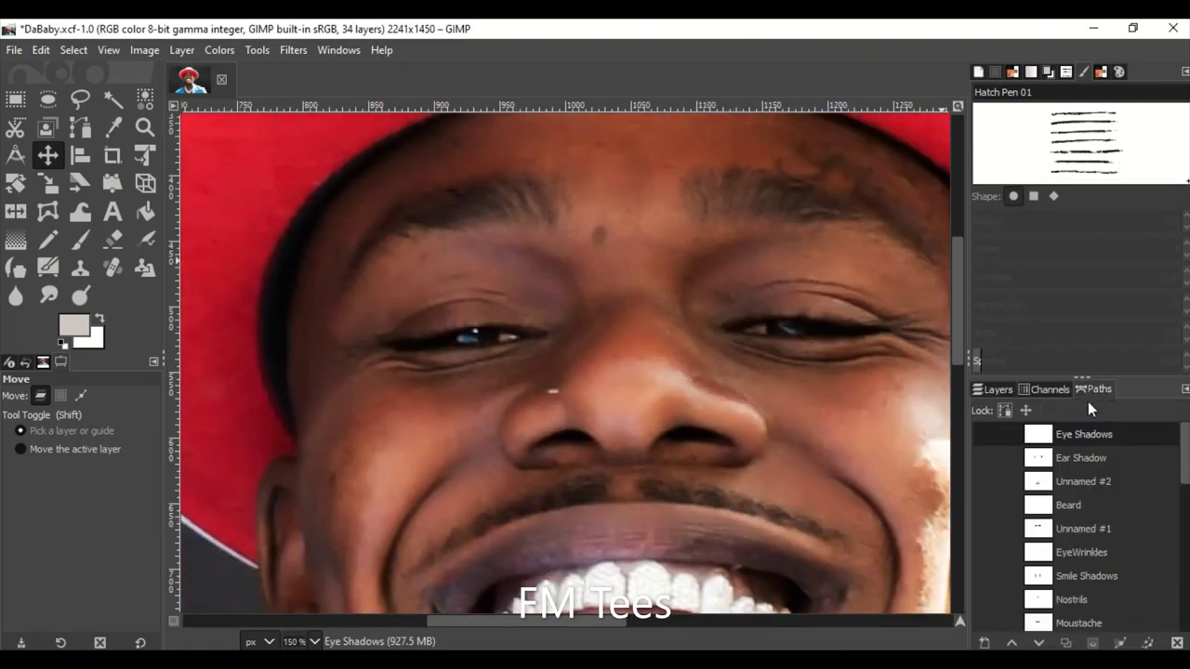
# Trace a closed curved eye-shadow path arching around the first eye.
pyautogui.press('b')
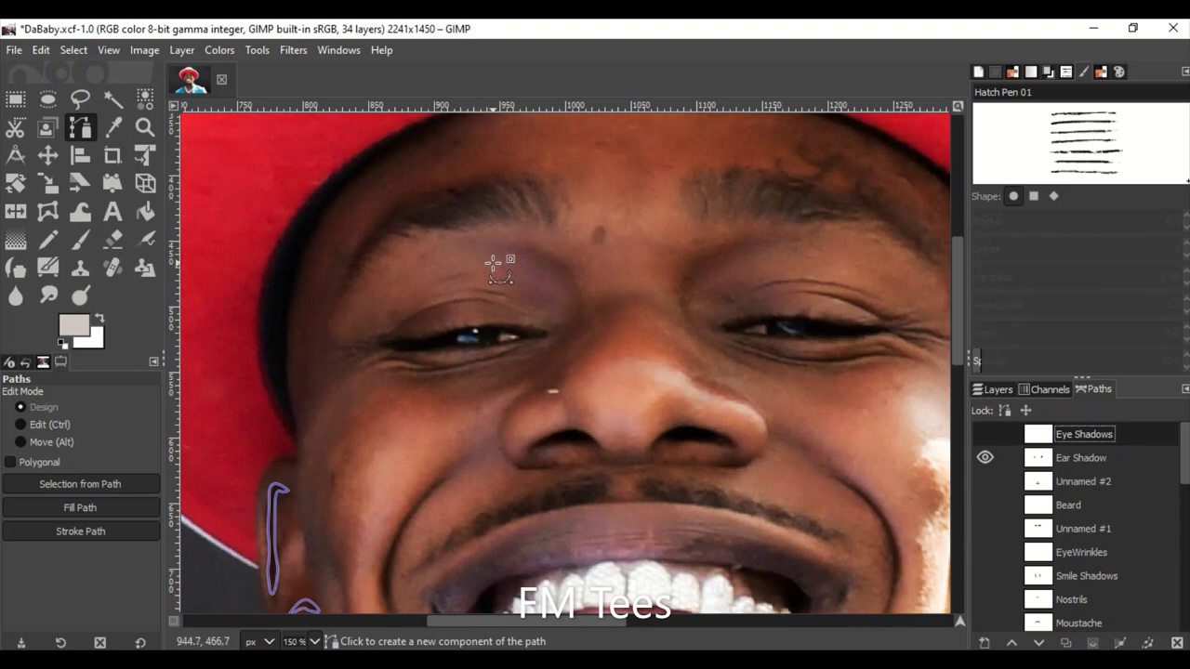
pyautogui.keyDown('ctrl'); pyautogui.scroll(2, 479, 263); pyautogui.keyUp('ctrl')
pyautogui.click(506, 504)
pyautogui.moveTo(654, 383); pyautogui.dragTo(666, 329)
pyautogui.moveTo(511, 236); pyautogui.dragTo(451, 227)
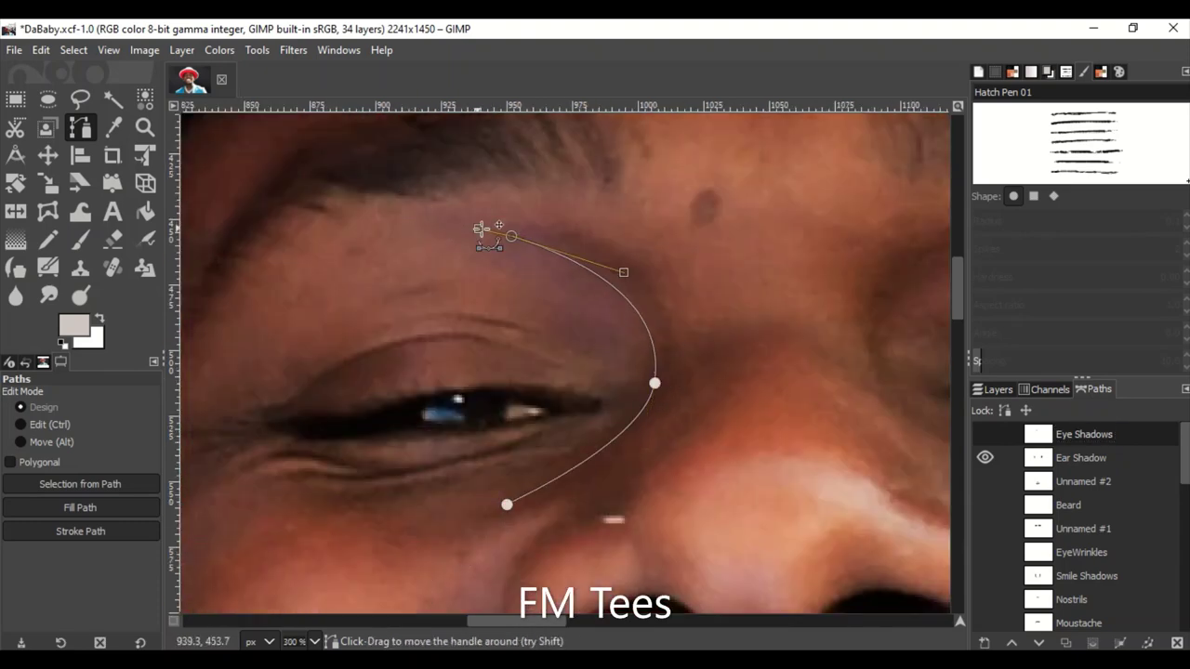
pyautogui.moveTo(545, 229); pyautogui.dragTo(678, 444)
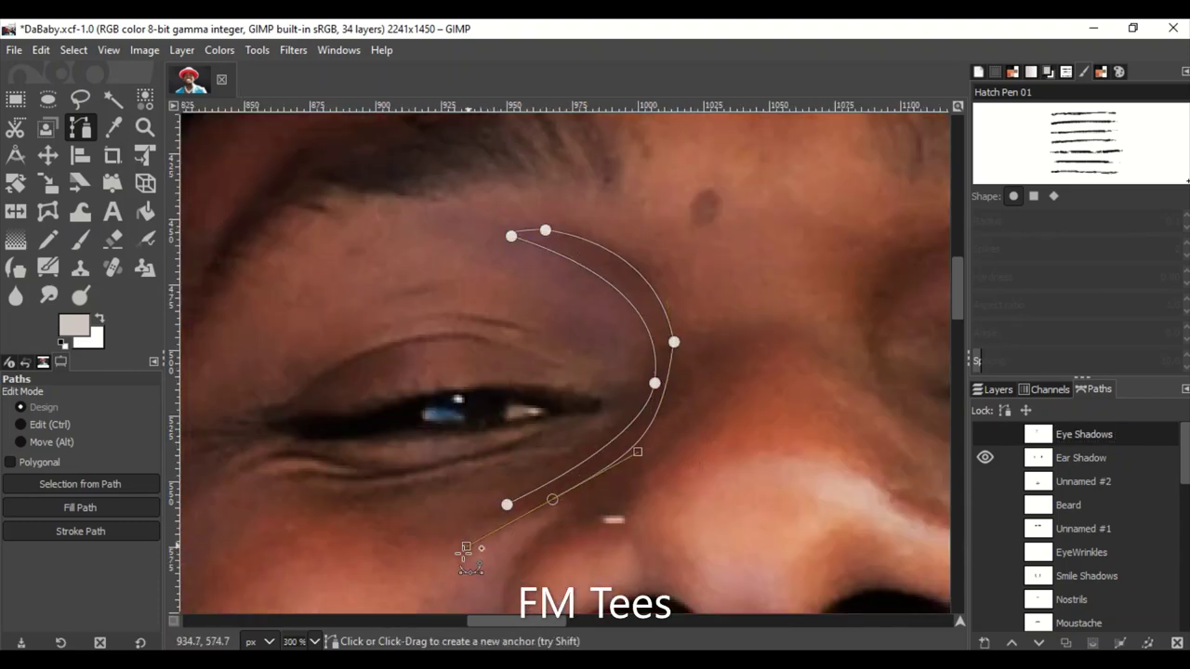
pyautogui.scroll(-2, 513, 521)
pyautogui.moveTo(660, 358); pyautogui.dragTo(629, 393)
pyautogui.hotkey('ctrl', 'z')
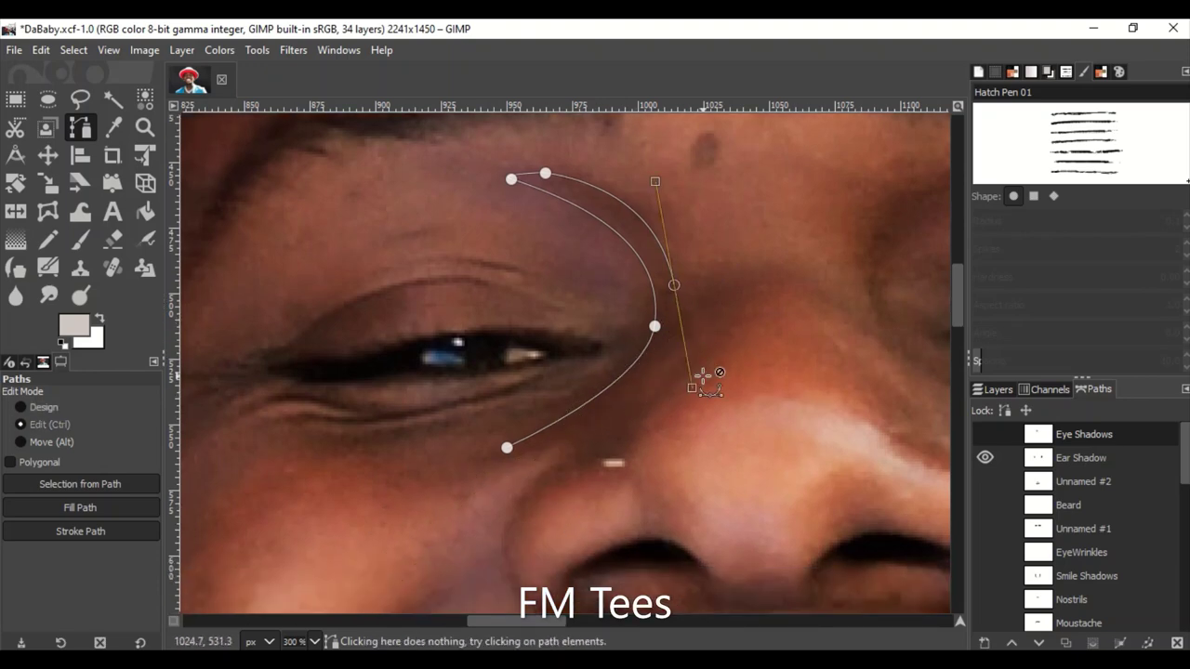
pyautogui.scroll(-1, 220, 574)
pyautogui.moveTo(535, 433); pyautogui.dragTo(868, 257)
pyautogui.click(507, 433)
pyautogui.moveTo(526, 621); pyautogui.dragTo(550, 623)
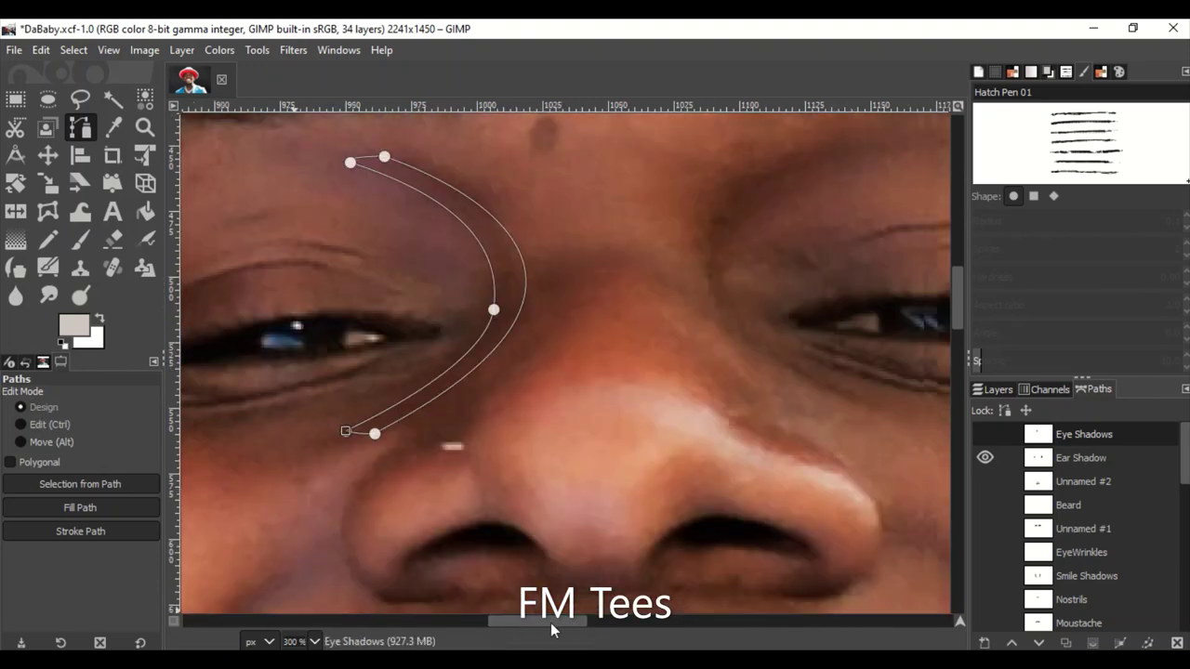
# Start a second curved eye-shadow path around the other eye.
pyautogui.click(565, 531)
pyautogui.moveTo(589, 247); pyautogui.dragTo(956, 140)
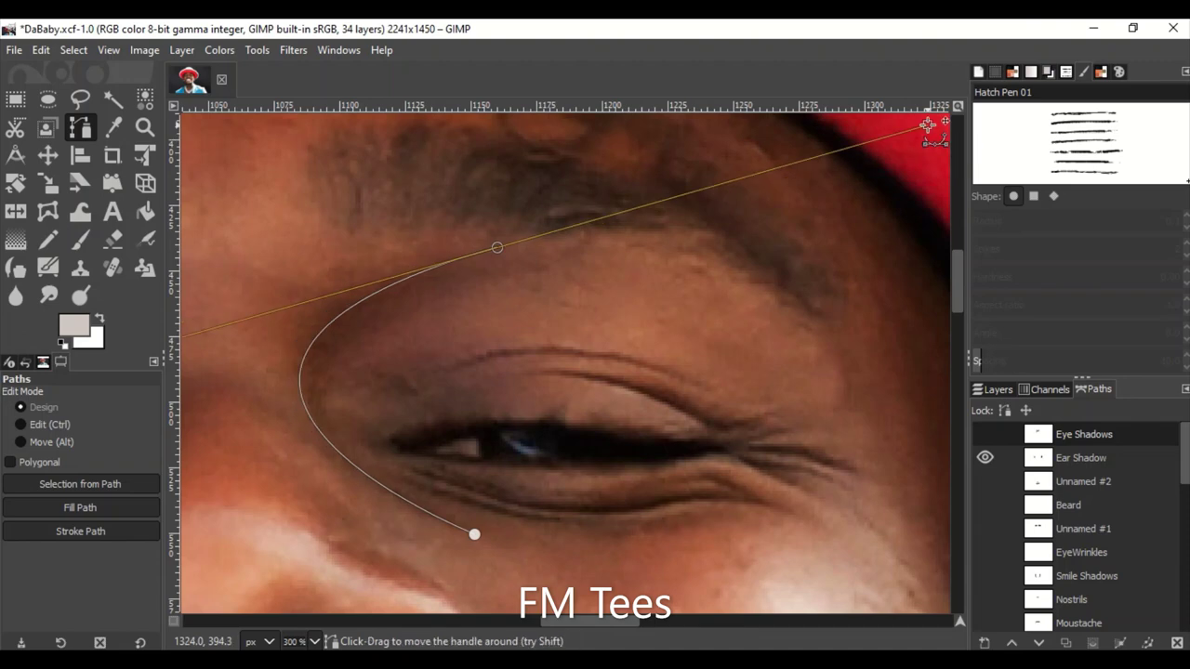
pyautogui.scroll(2, 462, 530)
pyautogui.scroll(-2, 462, 530)
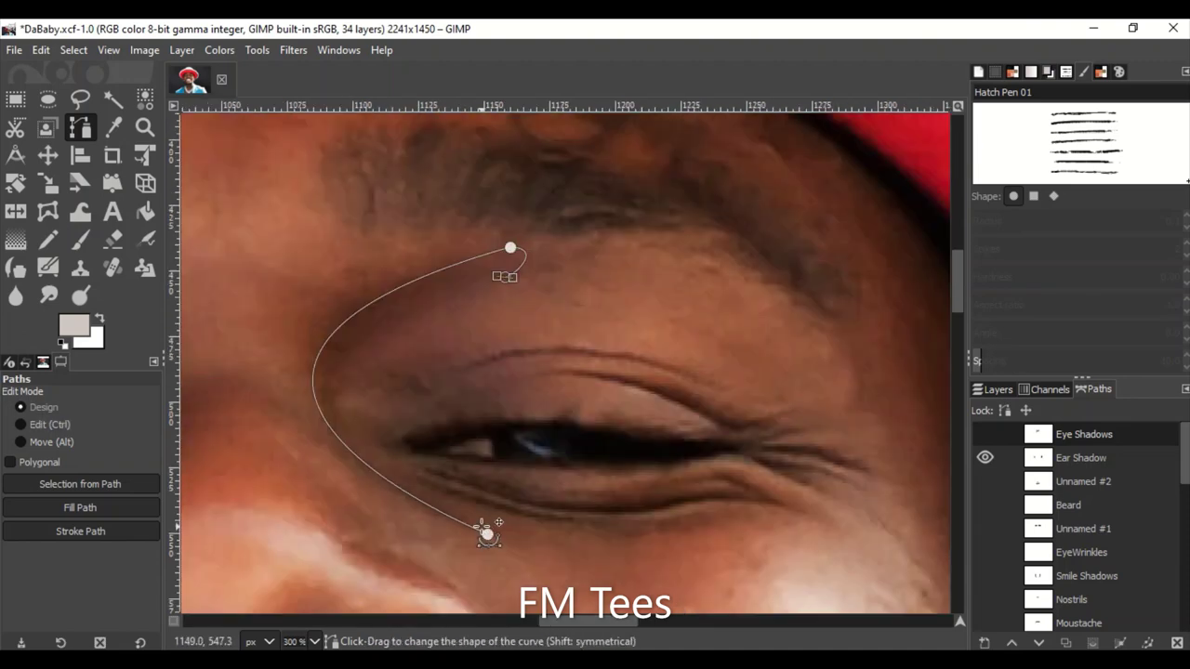
pyautogui.scroll(-1, 487, 529)
pyautogui.click(505, 254)
pyautogui.scroll(-3, 505, 254)
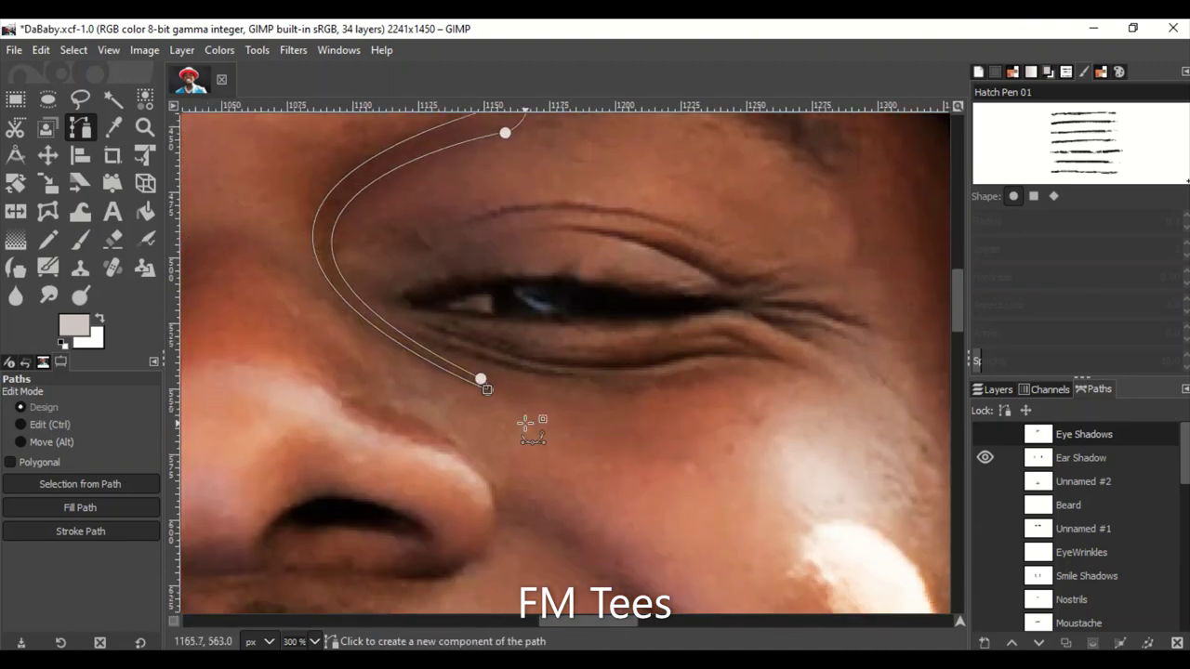
# Zoom to 100% and select the Original photo layer.
pyautogui.press('1')
pyautogui.hotkey('ctrl', 'l')
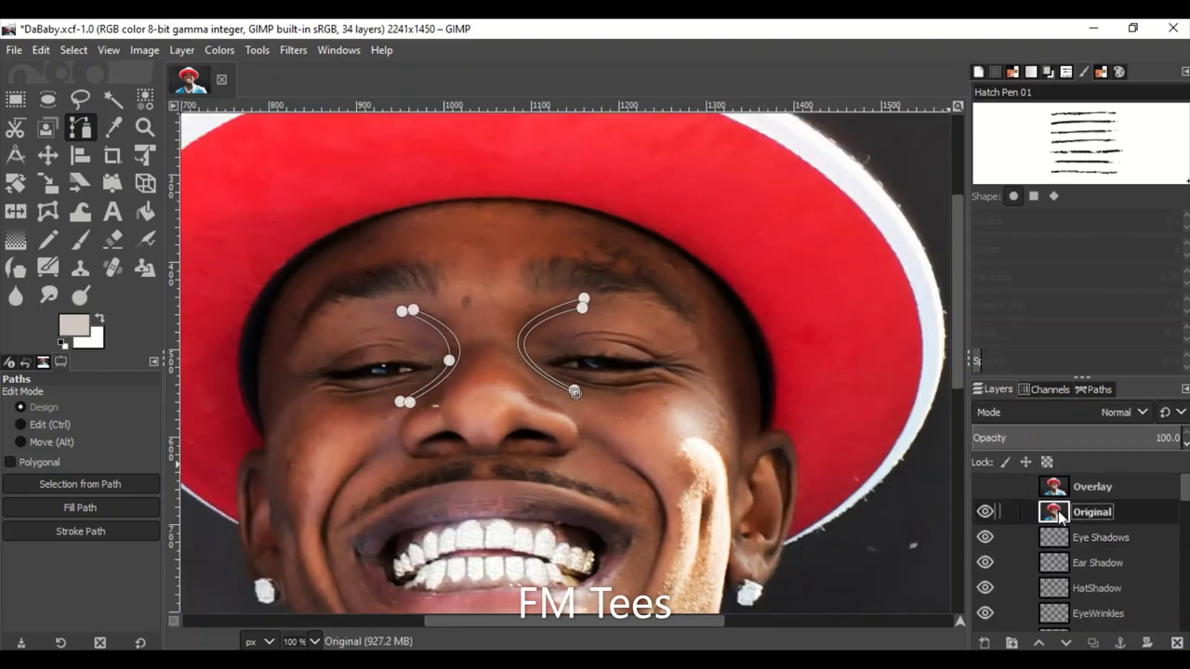
pyautogui.click(74, 324)
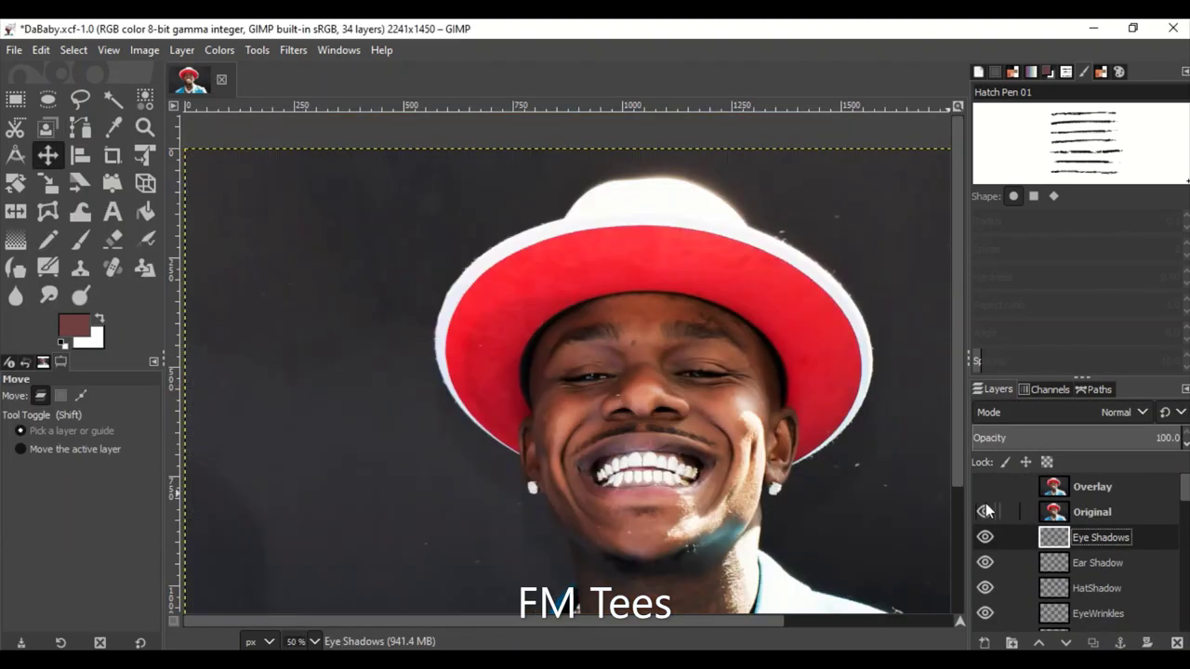
# Hide Original, select the Eye Shadows layer and show the Eye Shadows path.
pyautogui.click(985, 511)
pyautogui.click(985, 642)
pyautogui.click(1142, 627)
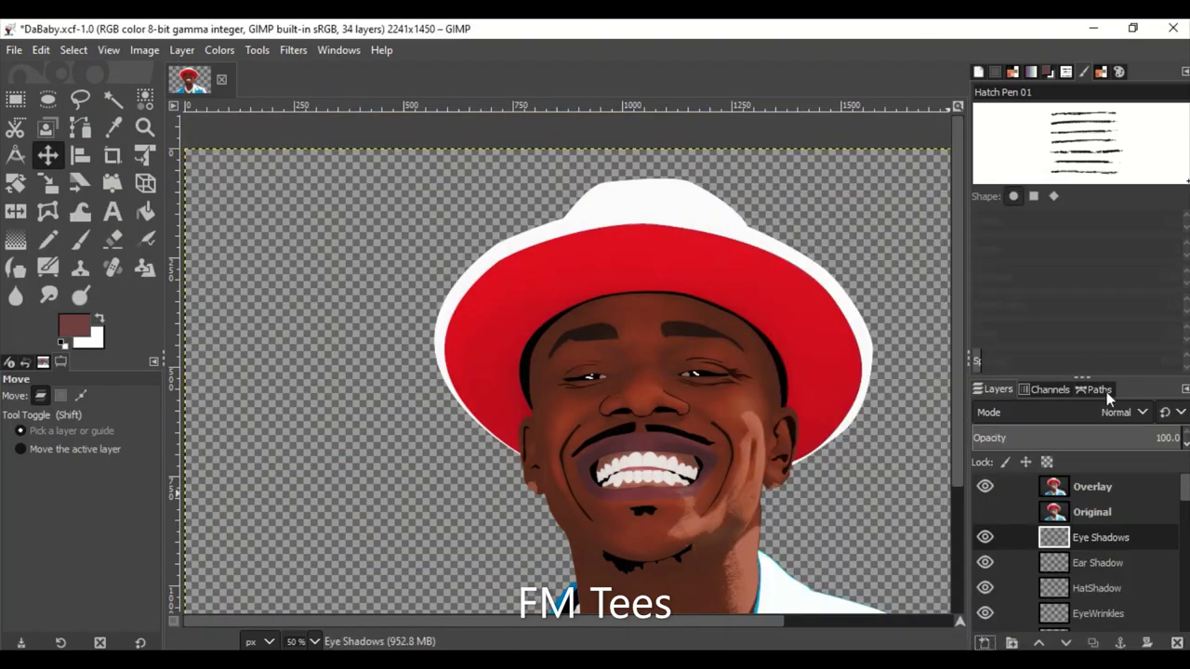
pyautogui.click(1094, 389)
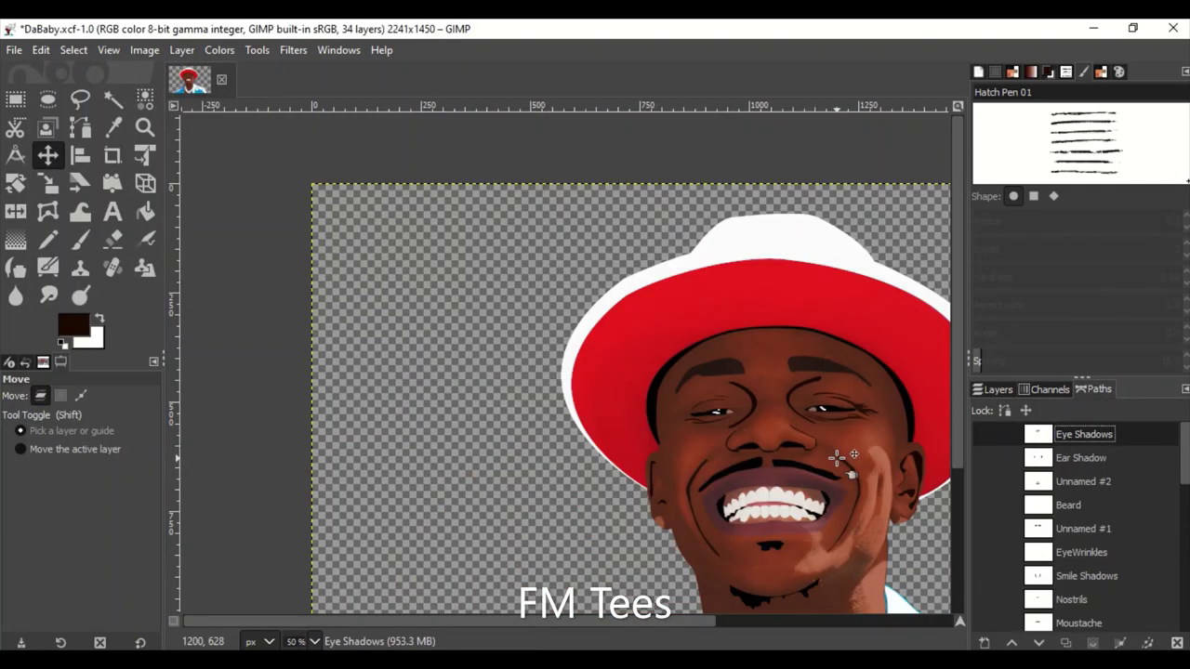
pyautogui.press('-')
pyautogui.click(995, 389)
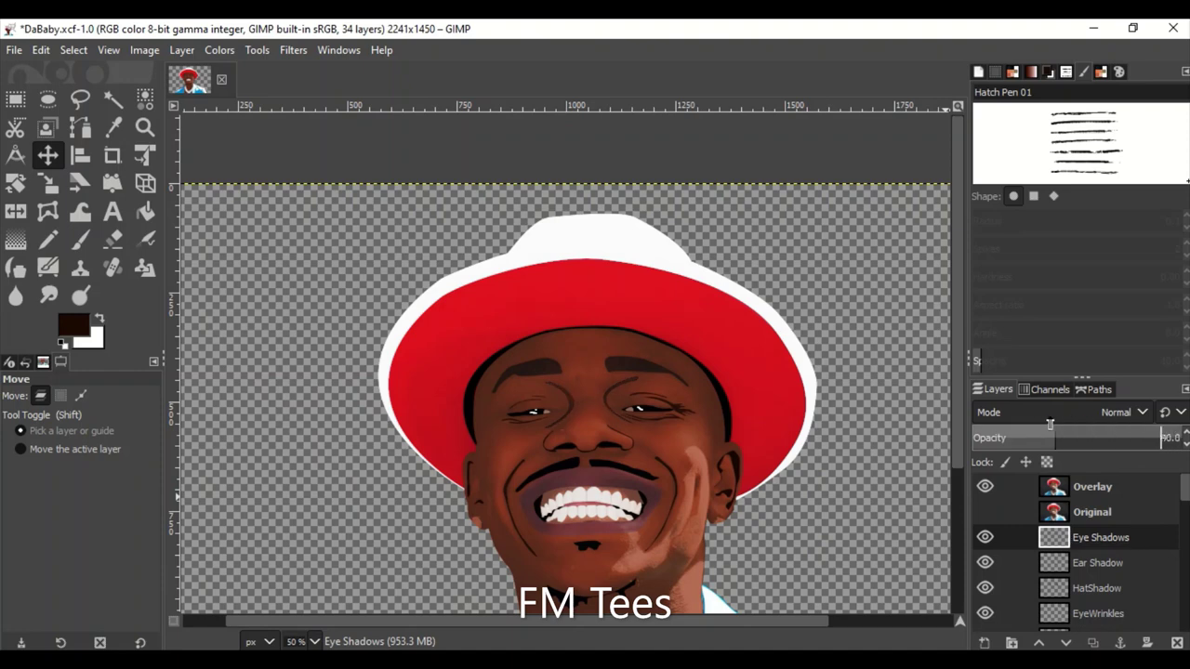
# Compare the 30.8% eye shadows against the Original photo, then select Suit Dark Shadows.
pyautogui.scroll(-1, 812, 433)
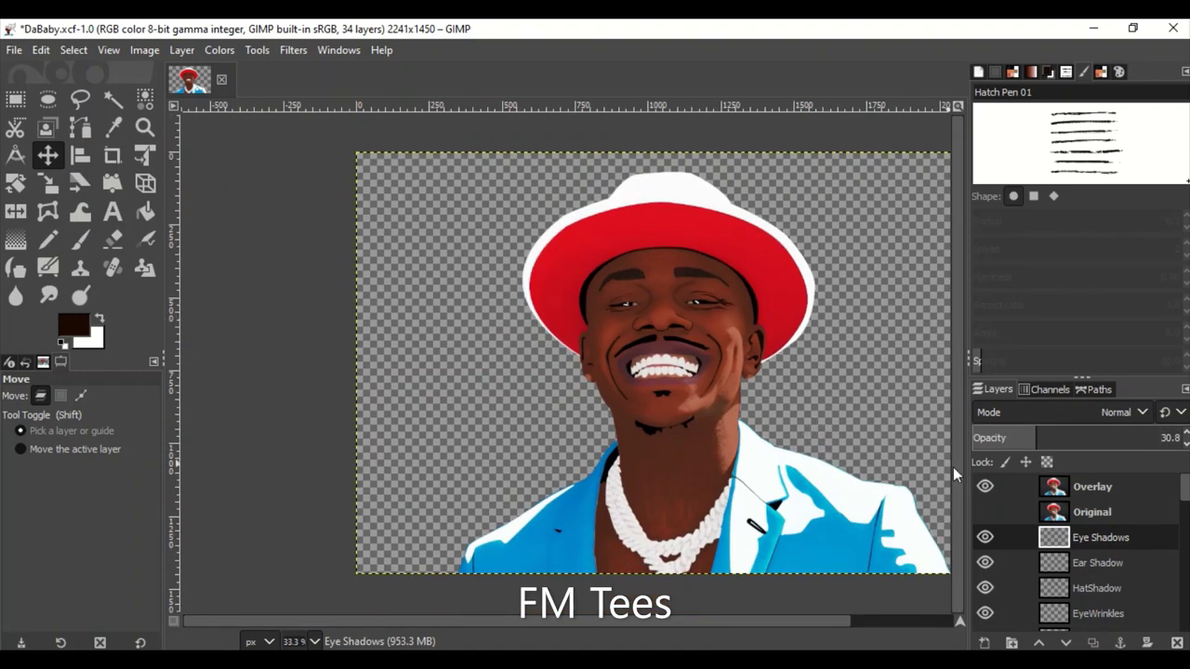
pyautogui.press('-')
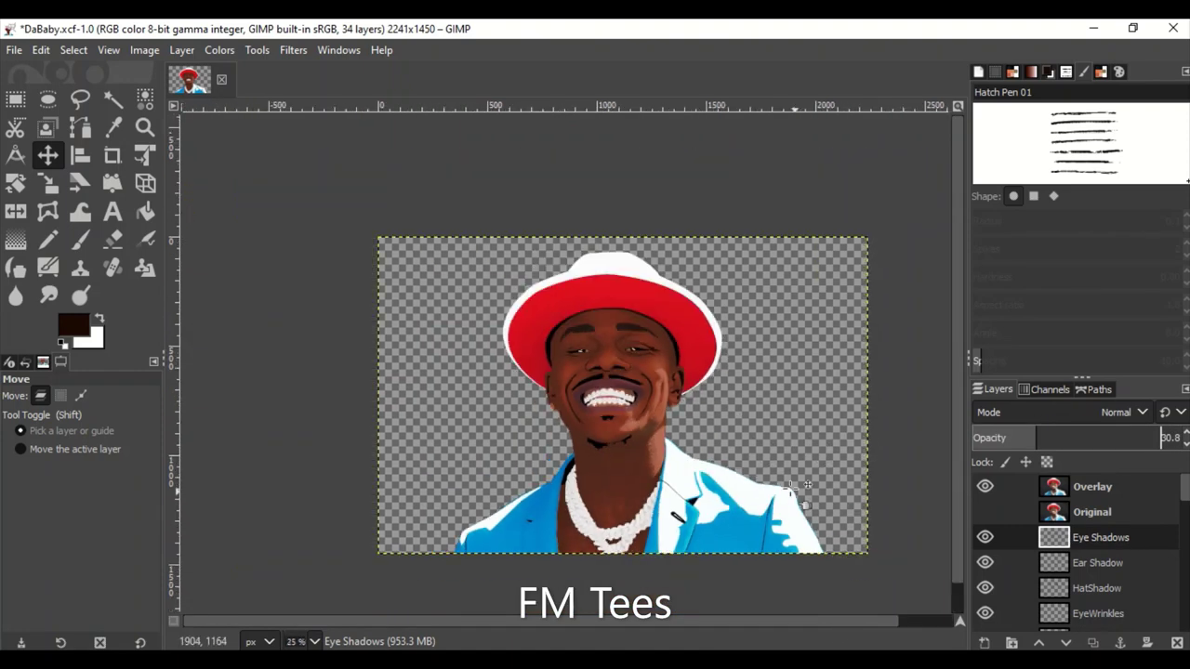
pyautogui.click(985, 513)
pyautogui.click(985, 513)
pyautogui.press('1')
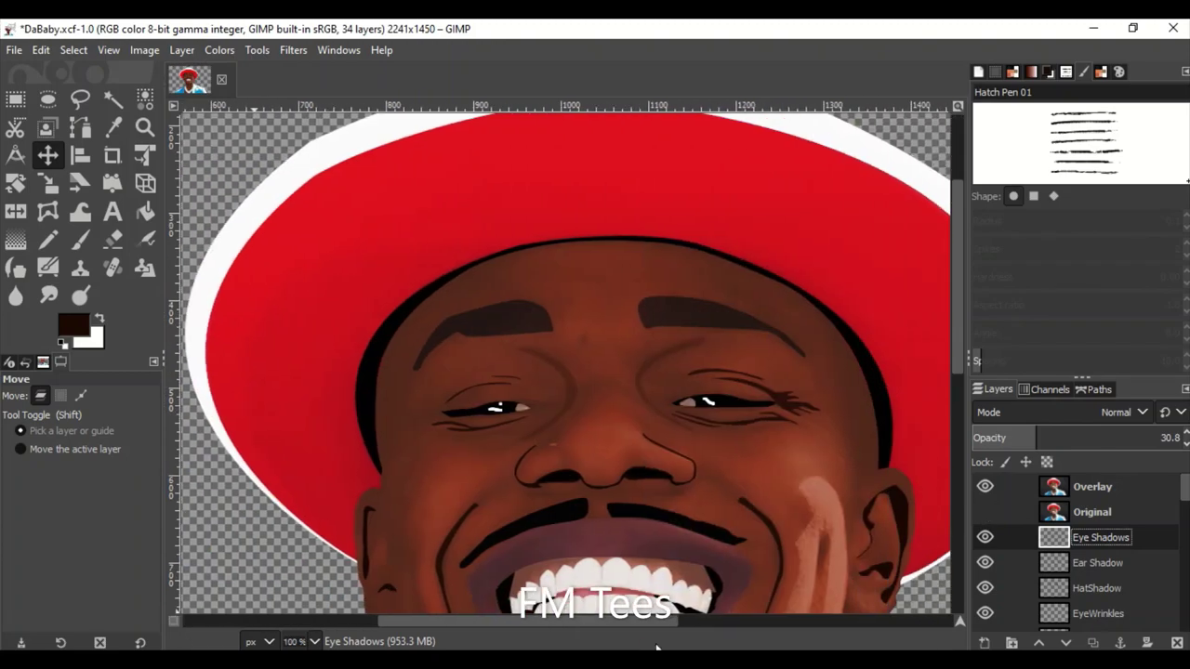
pyautogui.scroll(-3, 864, 467)
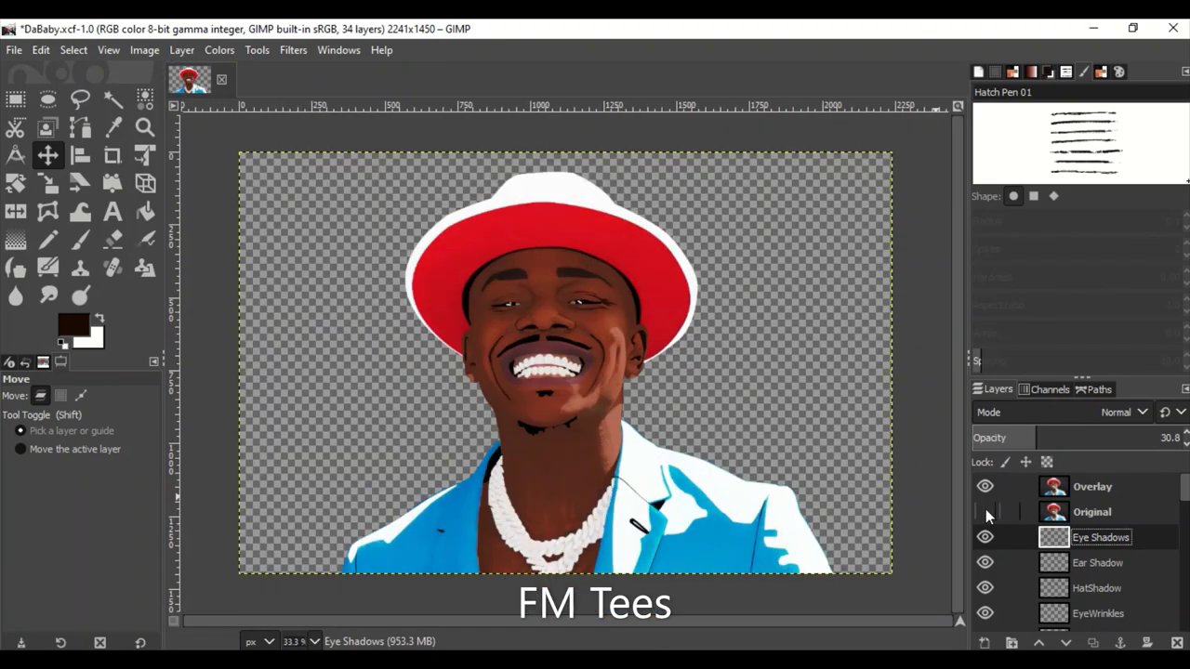
pyautogui.scroll(-5, 983, 509)
pyautogui.click(1060, 528)
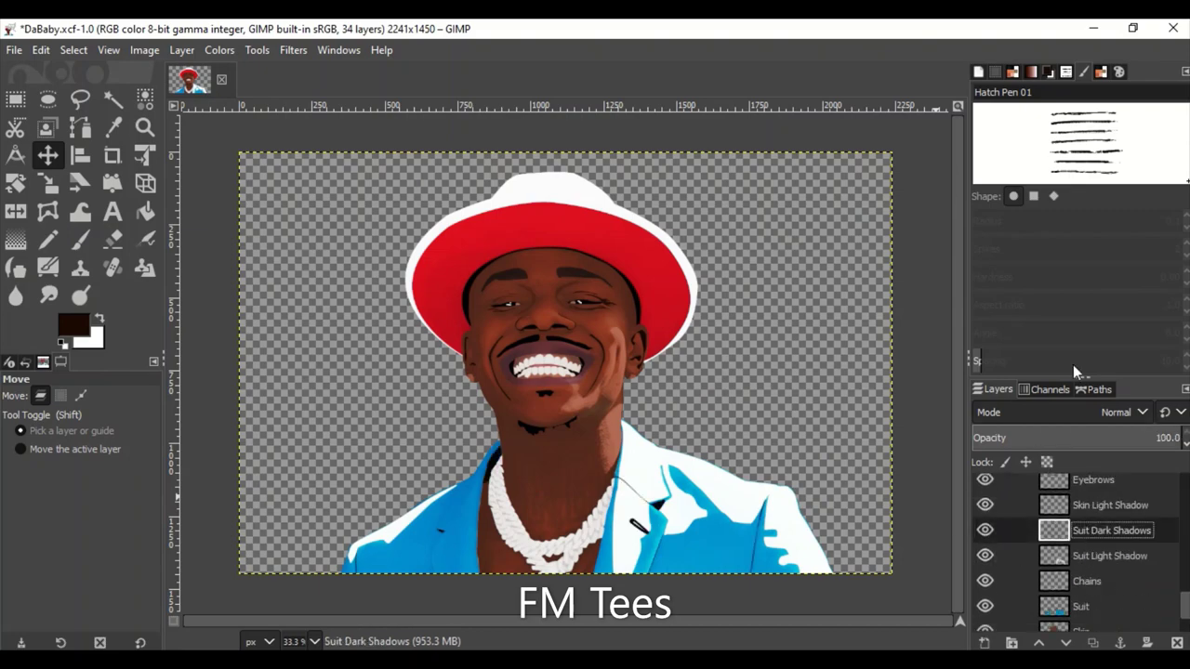
# Show the Suit Dark Shadows path and the Original photo for tracing at 100% zoom.
pyautogui.click(1097, 389)
pyautogui.press('b')
pyautogui.click(985, 457)
pyautogui.press('1')
pyautogui.scroll(2, 430, 449)
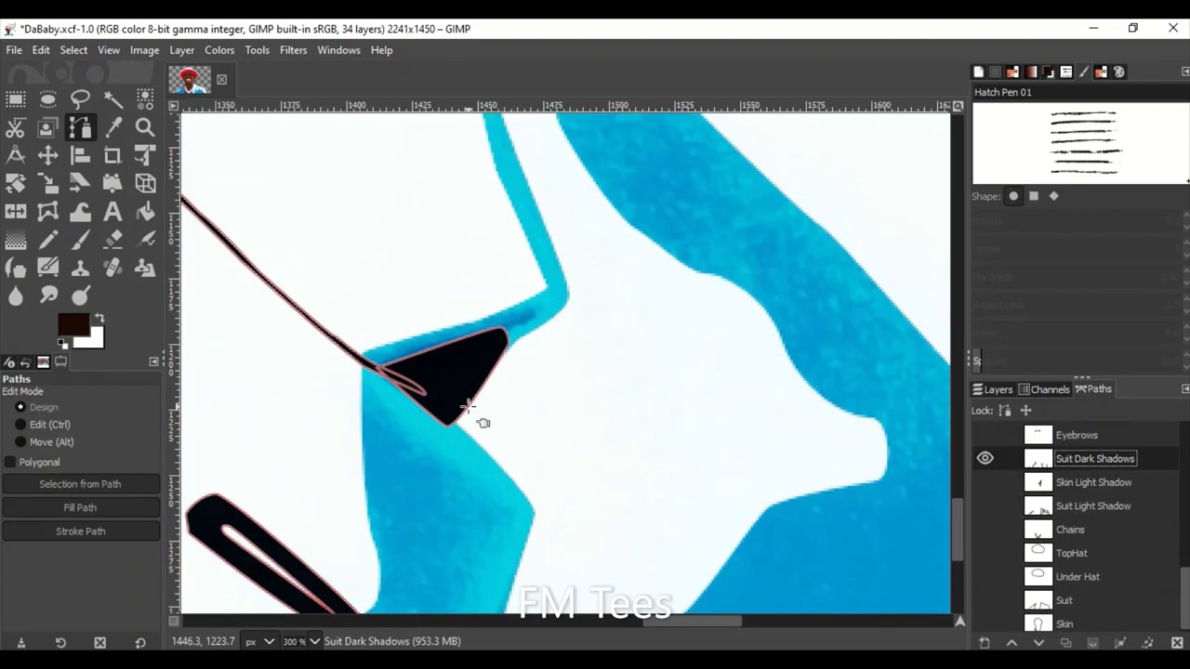
pyautogui.click(993, 390)
pyautogui.scroll(3, 1069, 521)
pyautogui.click(984, 434)
pyautogui.click(1097, 390)
# Remove the stray lapel anchor, curve the edge and extend the path up the lapel.
pyautogui.keyDown('ctrl'); pyautogui.keyDown('shift'); pyautogui.click(445, 426); pyautogui.keyUp('shift'); pyautogui.keyUp('ctrl')
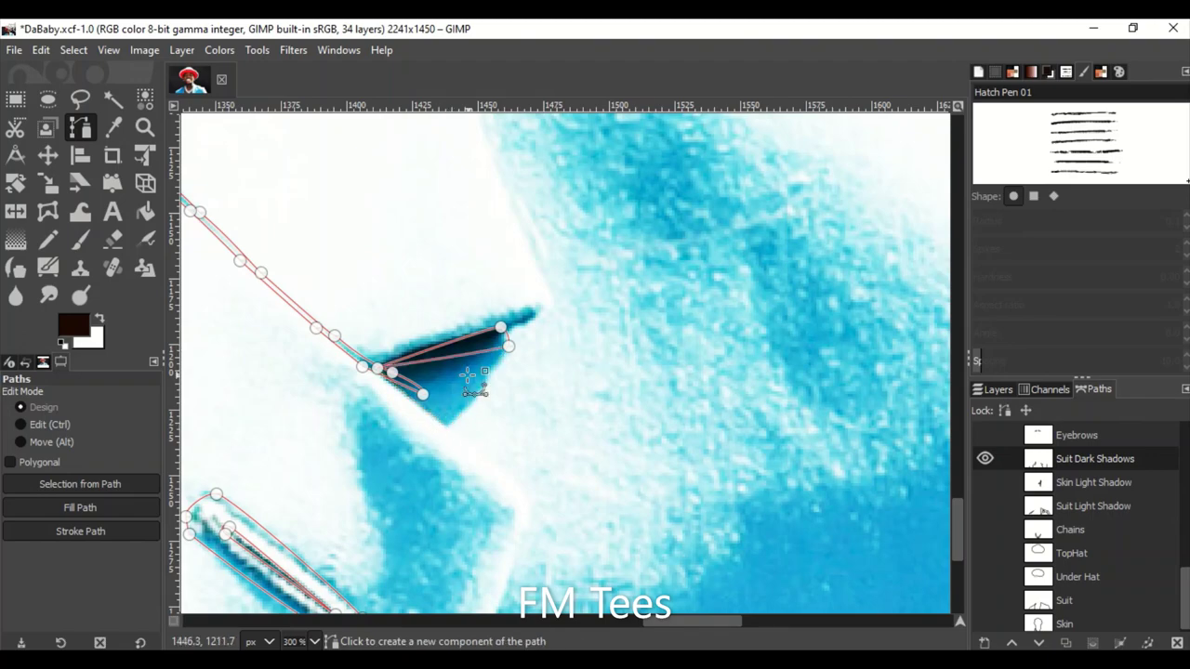
pyautogui.scroll(3, 441, 362)
pyautogui.moveTo(321, 386)
pyautogui.mouseDown()
pyautogui.moveTo(530, 381)
pyautogui.moveTo(624, 319)
pyautogui.moveTo(571, 300)
pyautogui.mouseUp()
pyautogui.scroll(-7, 648, 383)
pyautogui.scroll(3, 639, 376)
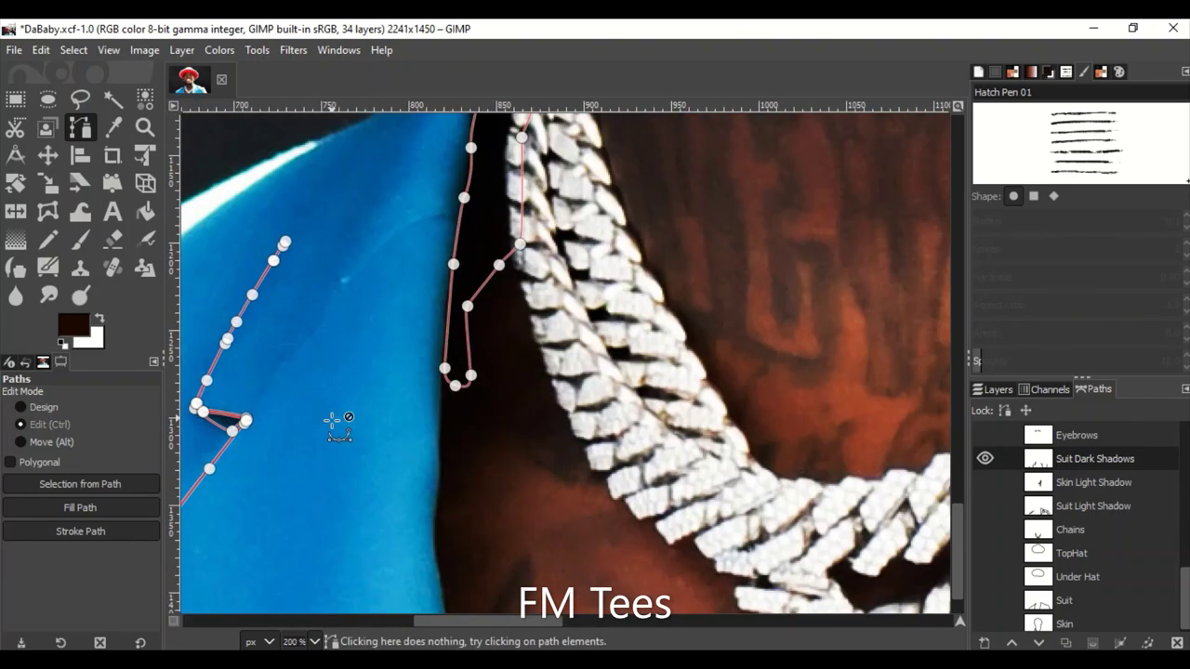
pyautogui.click(369, 254)
pyautogui.click(444, 216)
# Add a thin curved strip along the suit to the Suit Dark Shadows path.
pyautogui.scroll(4, 423, 223)
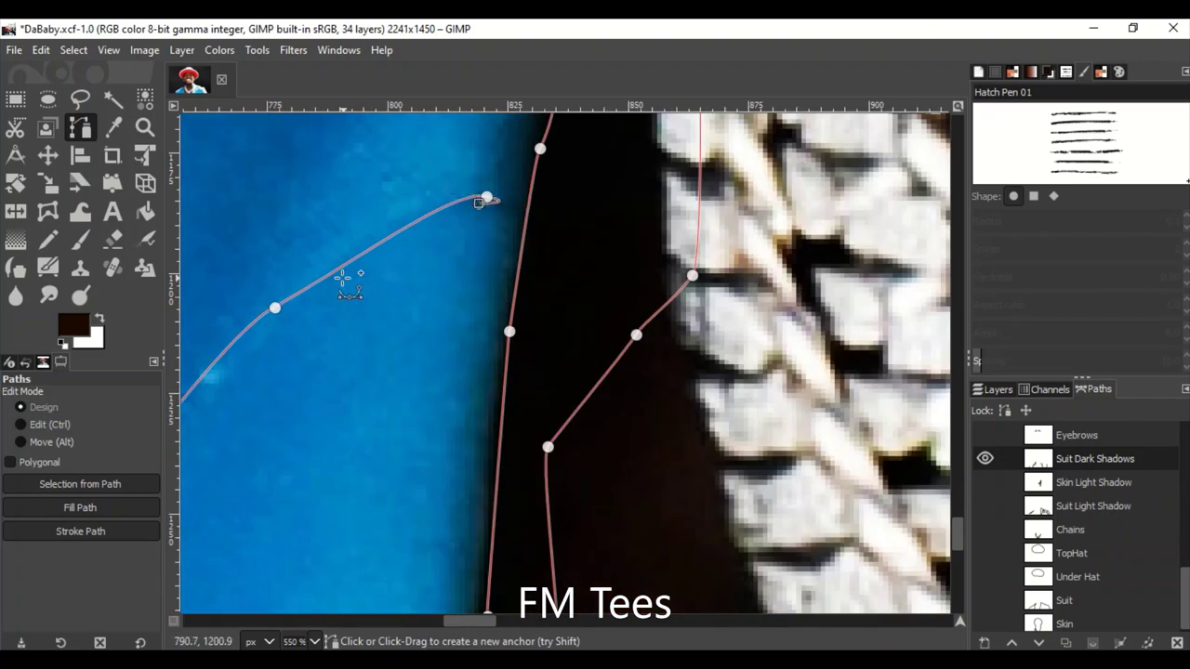
pyautogui.scroll(-1, 345, 286)
pyautogui.moveTo(458, 457); pyautogui.dragTo(399, 548)
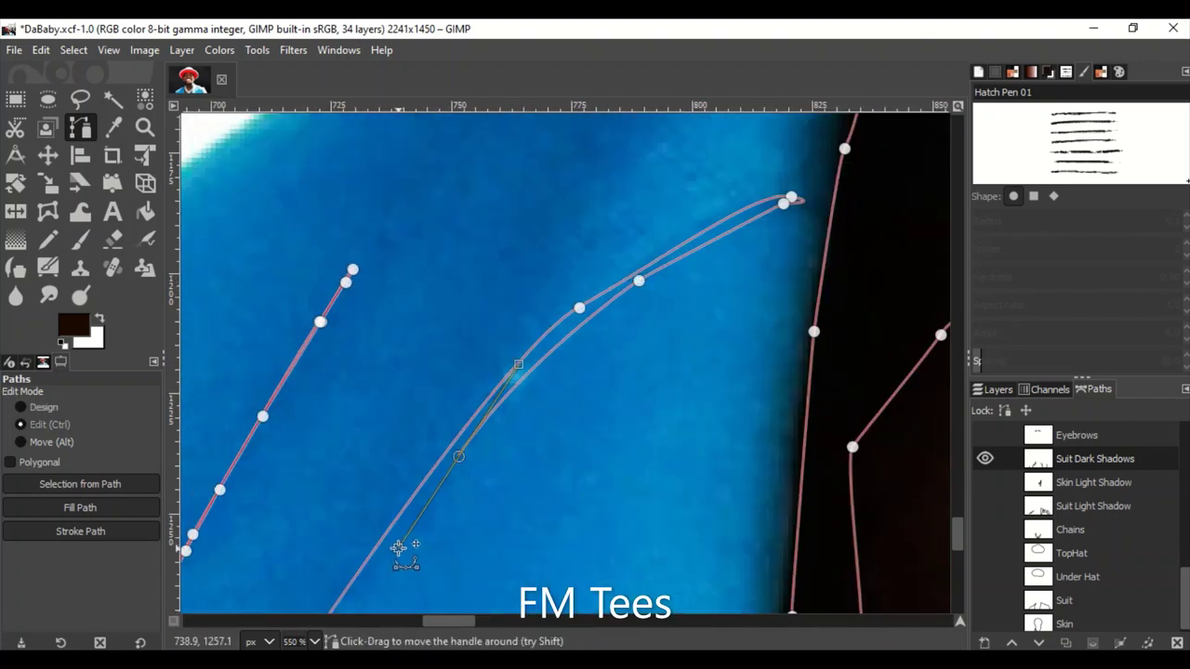
pyautogui.scroll(2, 784, 218)
pyautogui.scroll(1, 657, 220)
pyautogui.moveTo(791, 130); pyautogui.dragTo(471, 325)
pyautogui.scroll(-2, 471, 326)
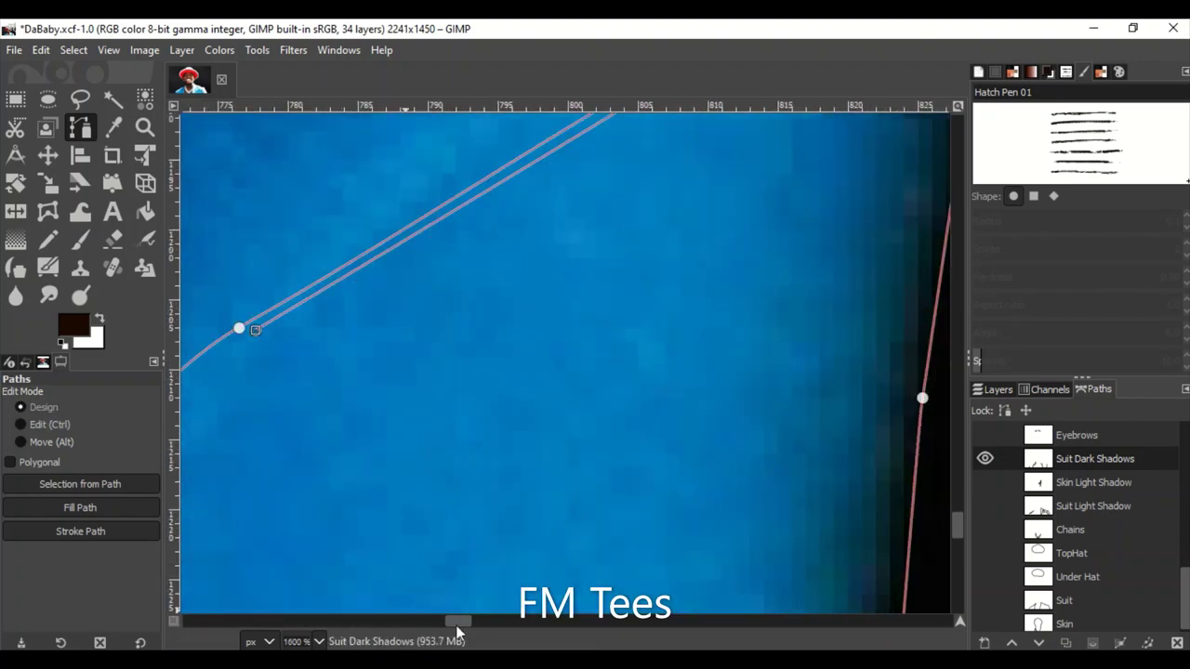
pyautogui.hscroll(-5, 521, 345)
pyautogui.click(467, 308)
pyautogui.scroll(-2, 474, 558)
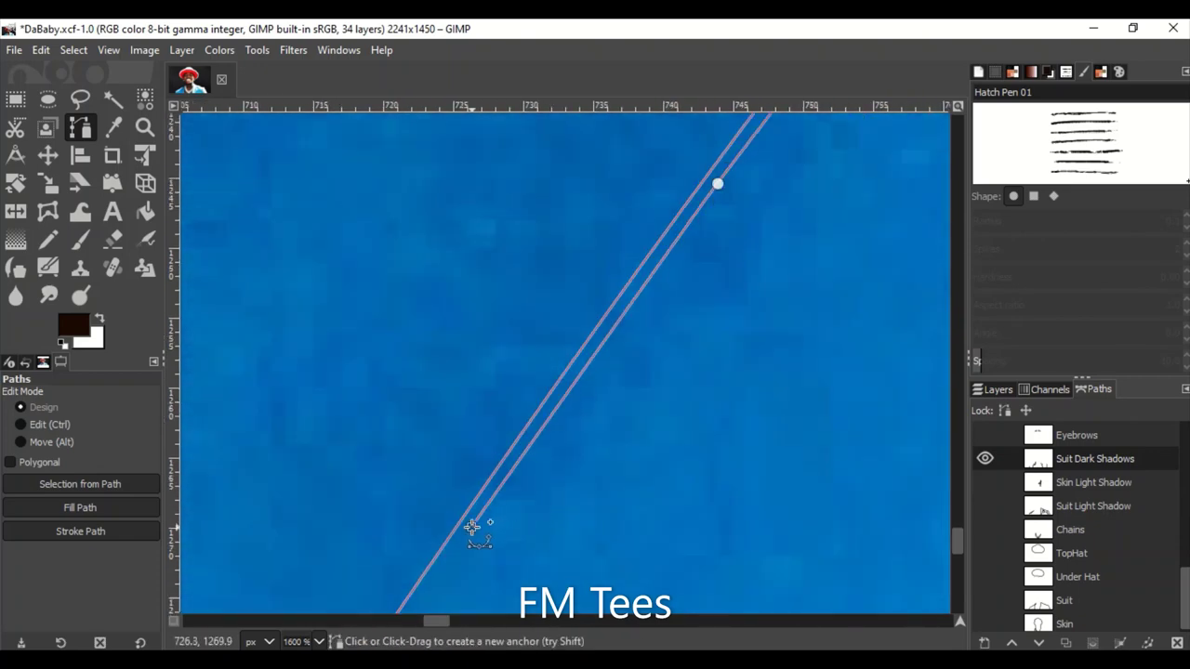
pyautogui.scroll(-2, 472, 527)
pyautogui.scroll(-5, 239, 496)
# Create a new Suit Dark Shadows layer and pick dark navy 00212f as foreground.
pyautogui.click(992, 389)
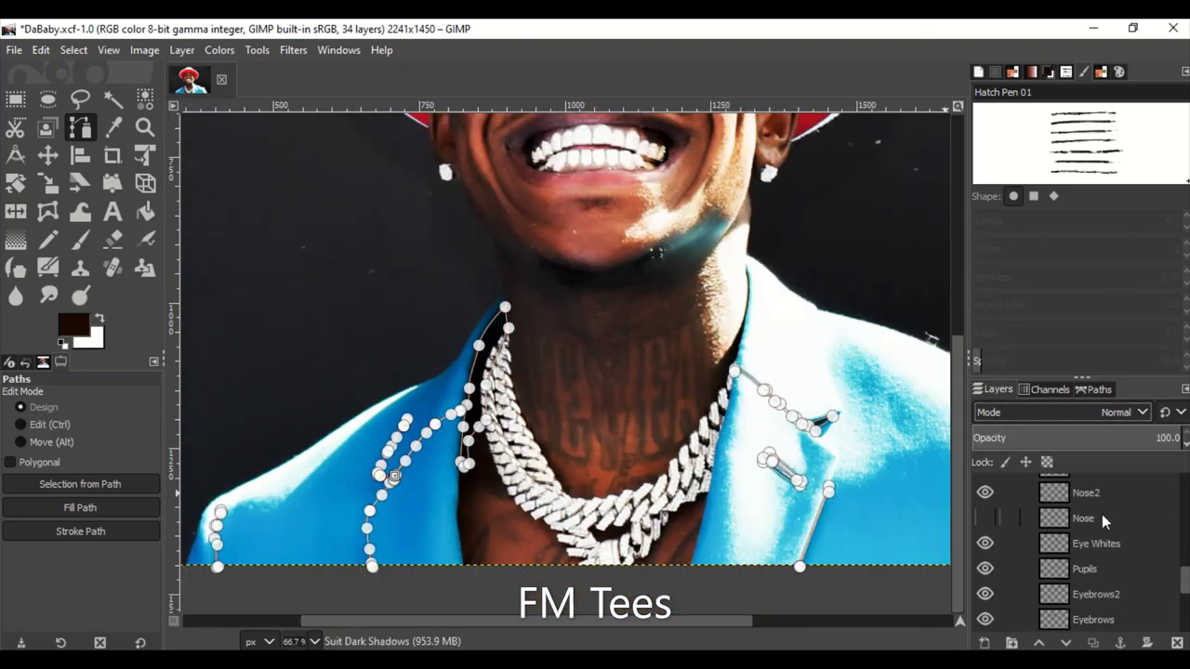
pyautogui.scroll(-2, 1069, 521)
pyautogui.hotkey('ctrl', 'shift', 'n')
pyautogui.press('Return')
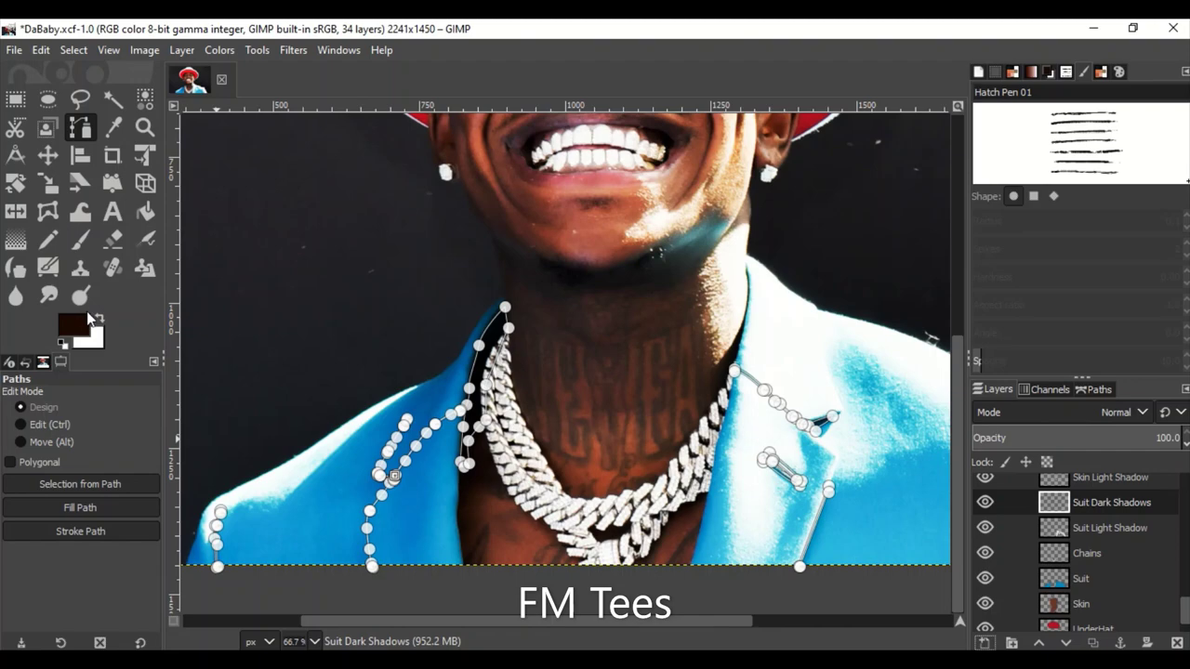
pyautogui.click(90, 319)
pyautogui.click(818, 423)
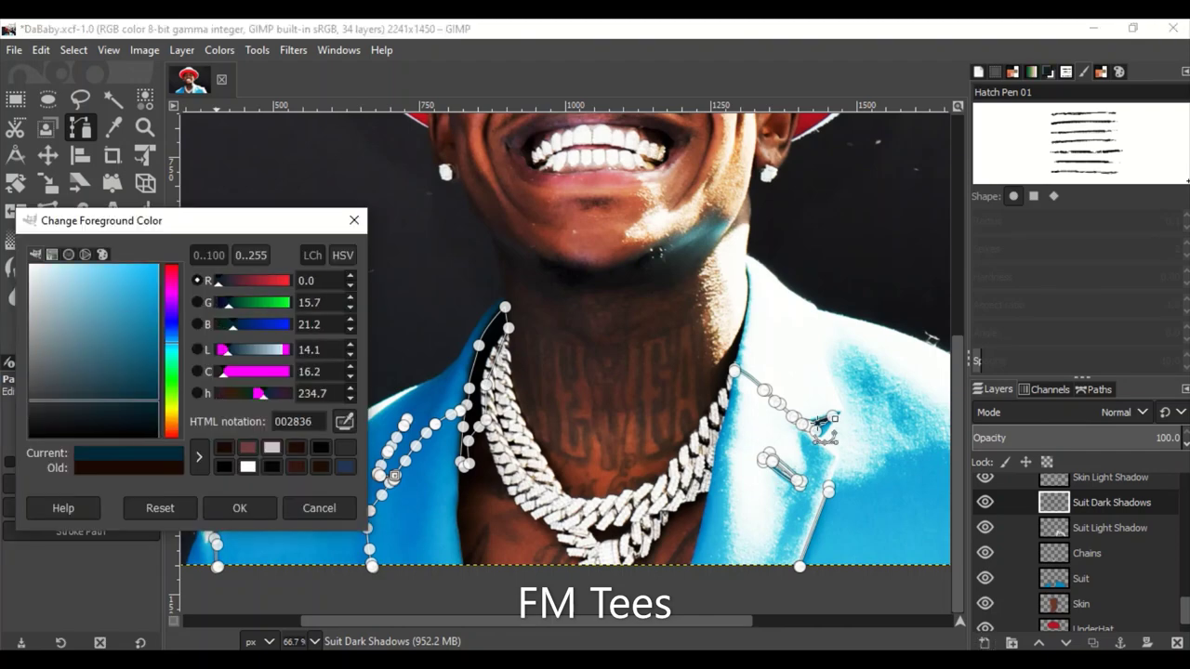
# Confirm 00212f, hide Original, and fill the Suit Dark Shadows path selection with navy.
pyautogui.click(239, 508)
pyautogui.scroll(-2, 270, 502)
pyautogui.scroll(5, 986, 497)
pyautogui.click(984, 511)
pyautogui.press('m')
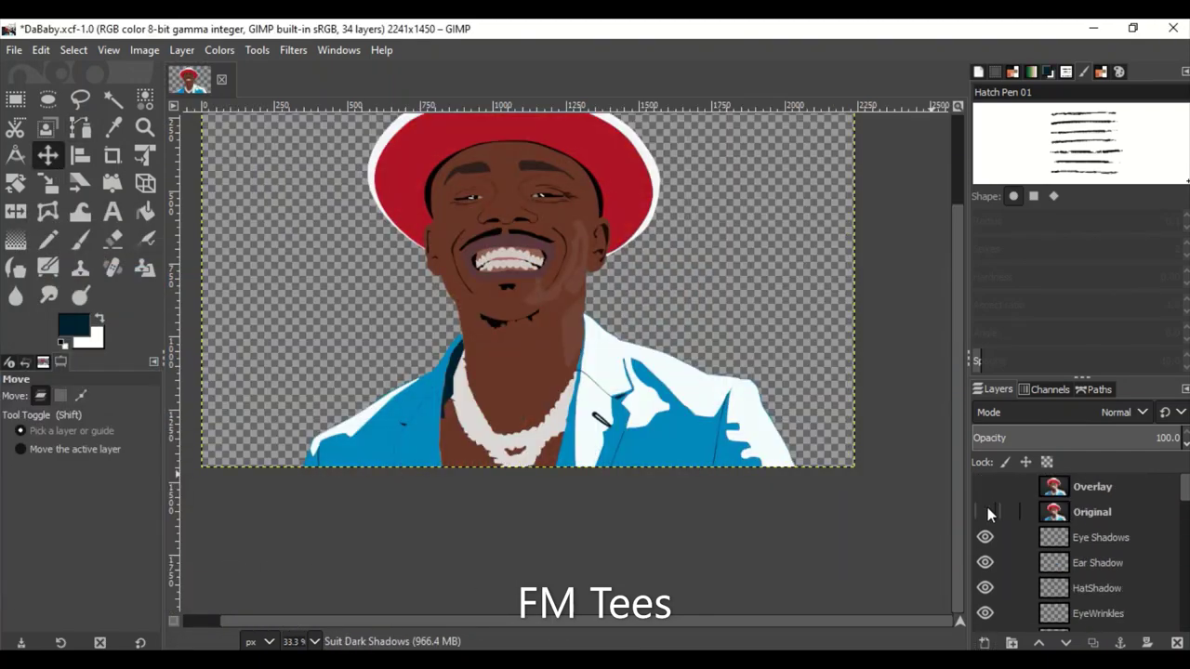
pyautogui.scroll(5, 655, 411)
pyautogui.scroll(2, 900, 503)
pyautogui.click(1095, 389)
pyautogui.click(986, 458)
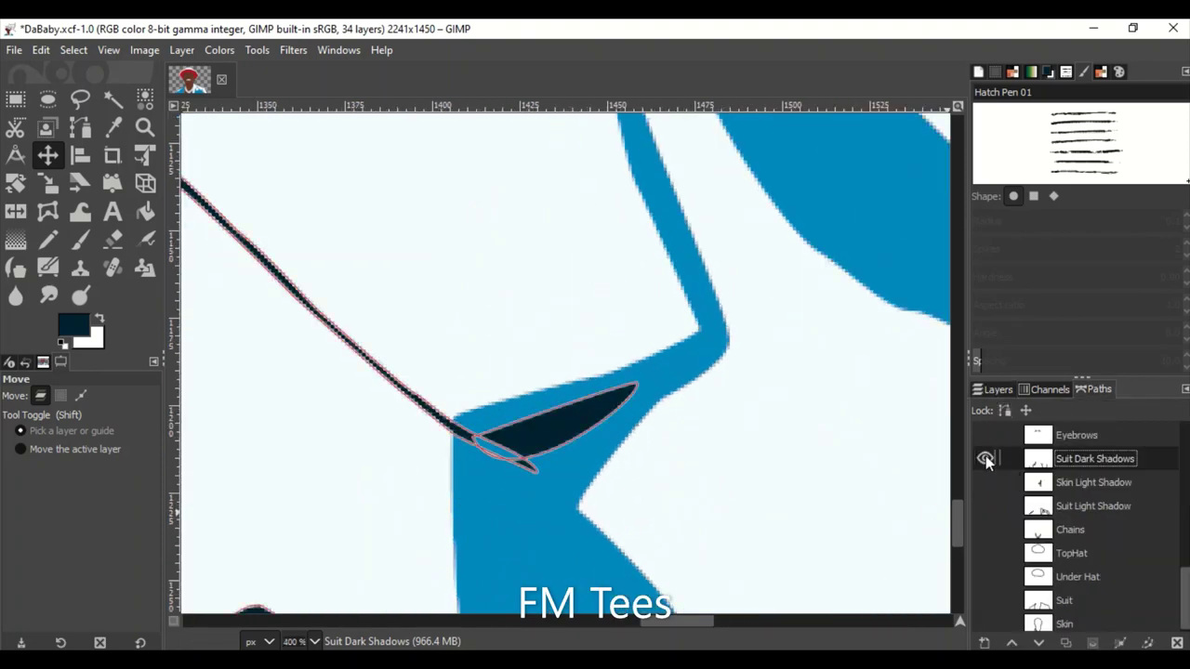
pyautogui.scroll(3, 523, 471)
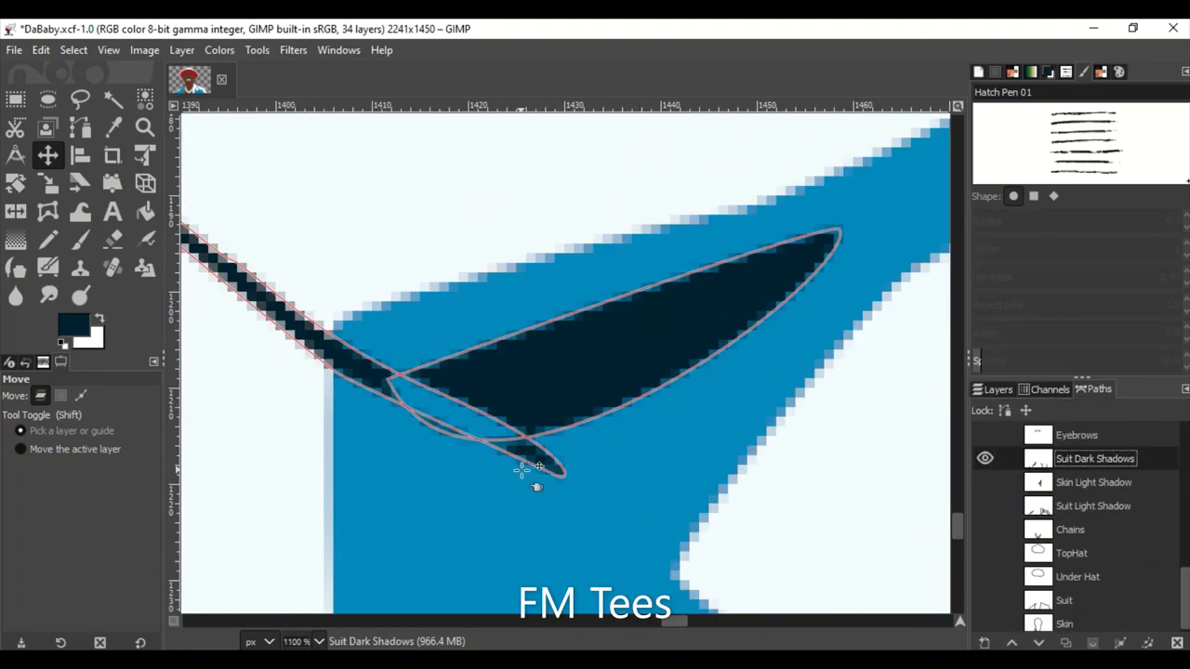
pyautogui.click(1093, 642)
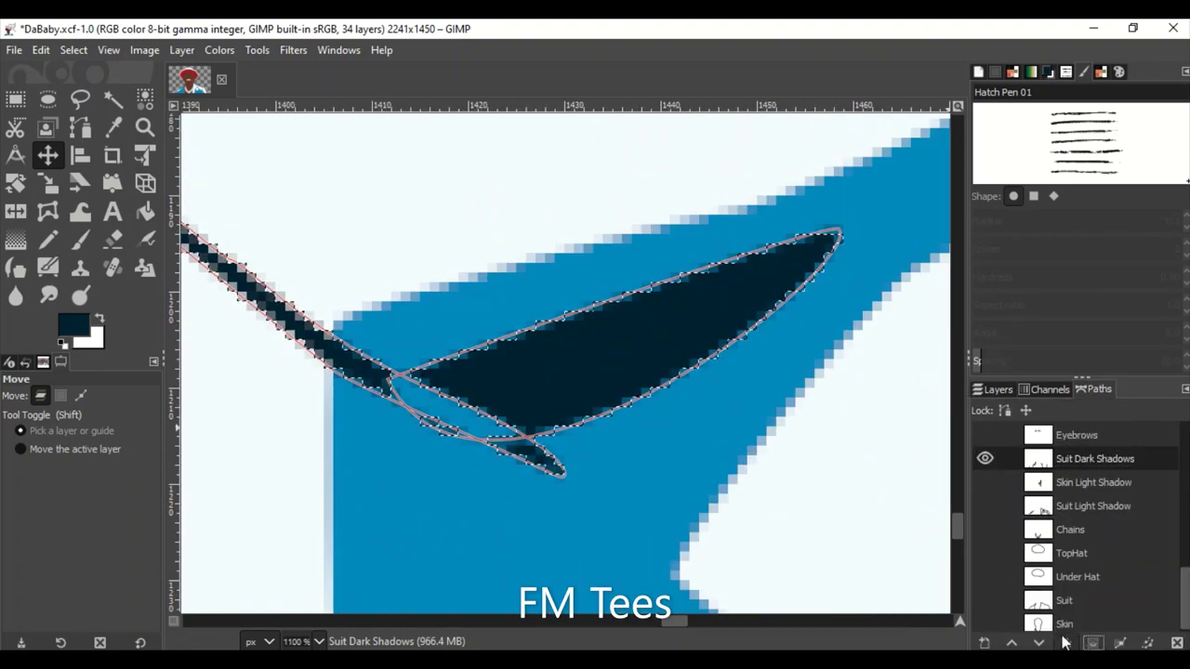
pyautogui.hotkey('ctrl', 'shift', 'a')
# Reshape the small lapel shadow's curve by dragging its lower anchor handle.
pyautogui.press('b')
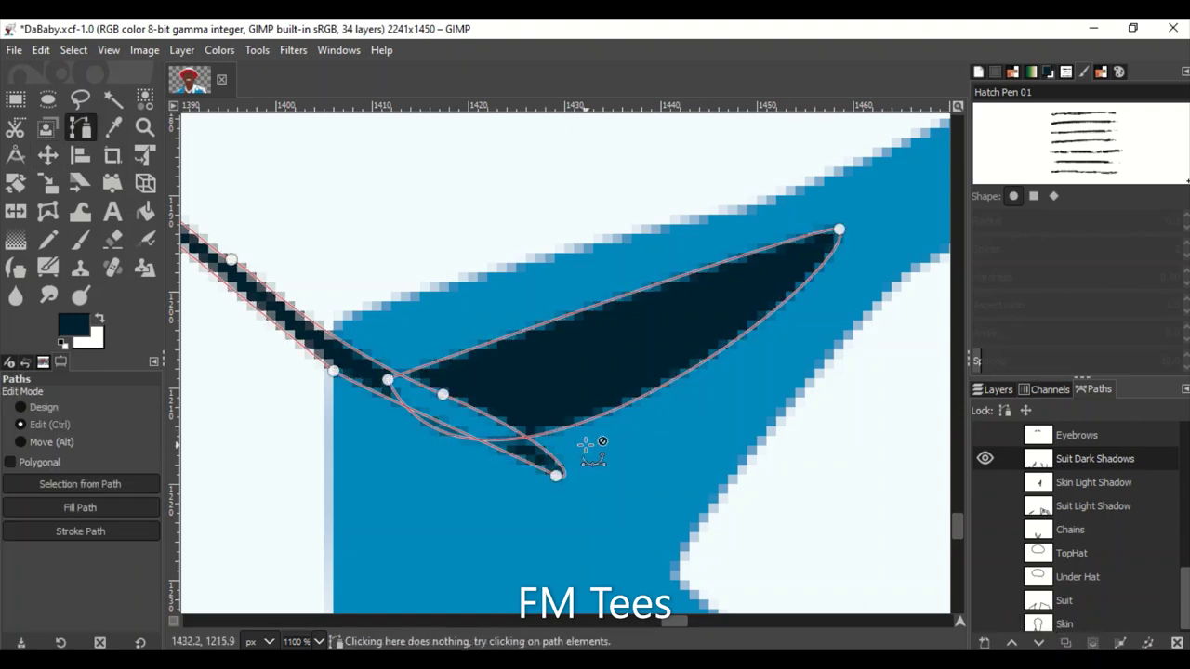
pyautogui.click(395, 376)
pyautogui.moveTo(487, 565); pyautogui.dragTo(713, 577)
pyautogui.scroll(-10, 712, 576)
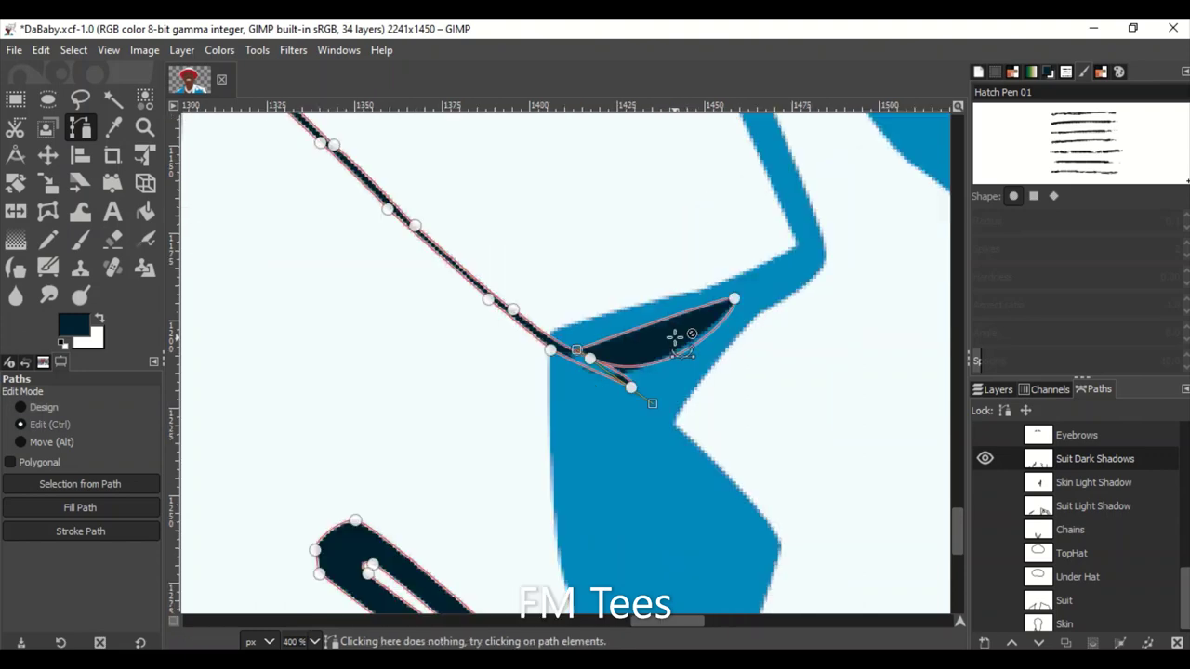
pyautogui.click(998, 389)
pyautogui.hotkey('shift', 'ctrl', 'n')
pyautogui.press('Escape')
pyautogui.click(1096, 389)
# Show the Overlay layer, select Chains, and turn the Original photo layer back on.
pyautogui.press('m')
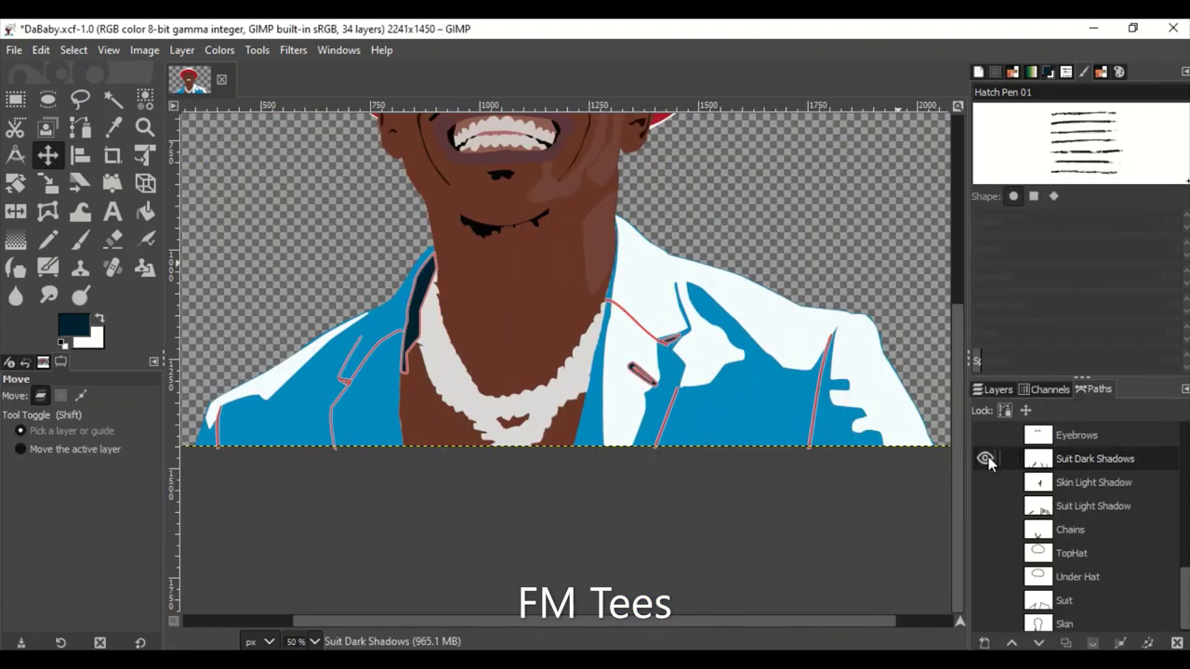
pyautogui.scroll(-1, 756, 516)
pyautogui.click(998, 389)
pyautogui.press('1')
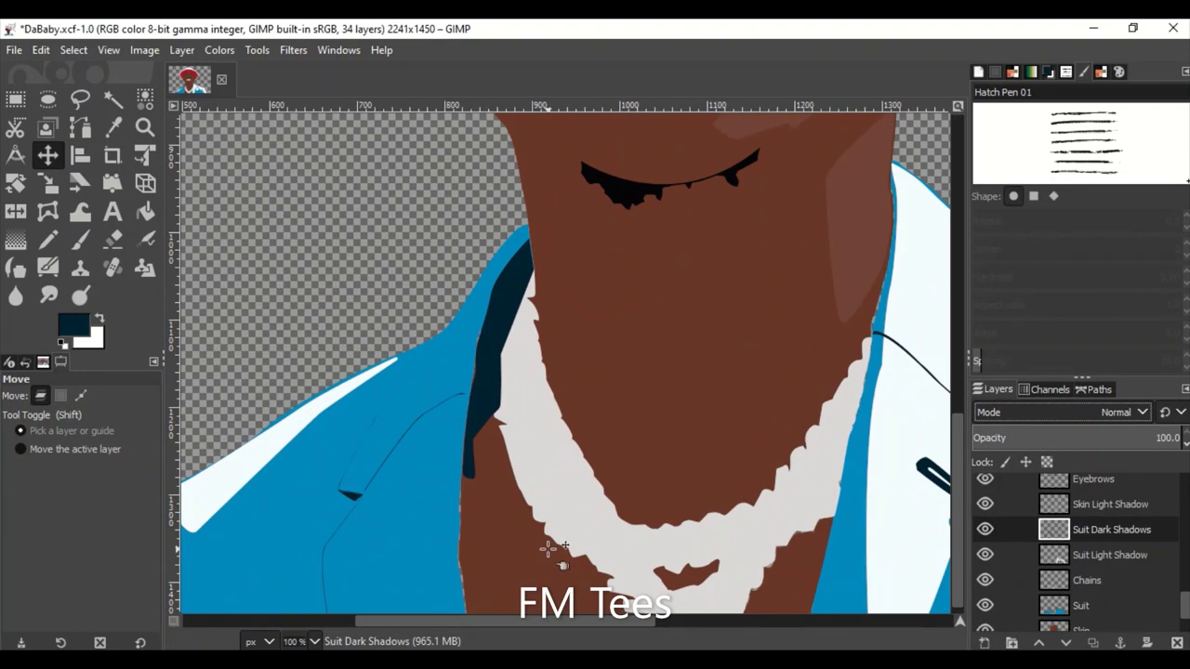
pyautogui.scroll(5, 984, 520)
pyautogui.click(984, 486)
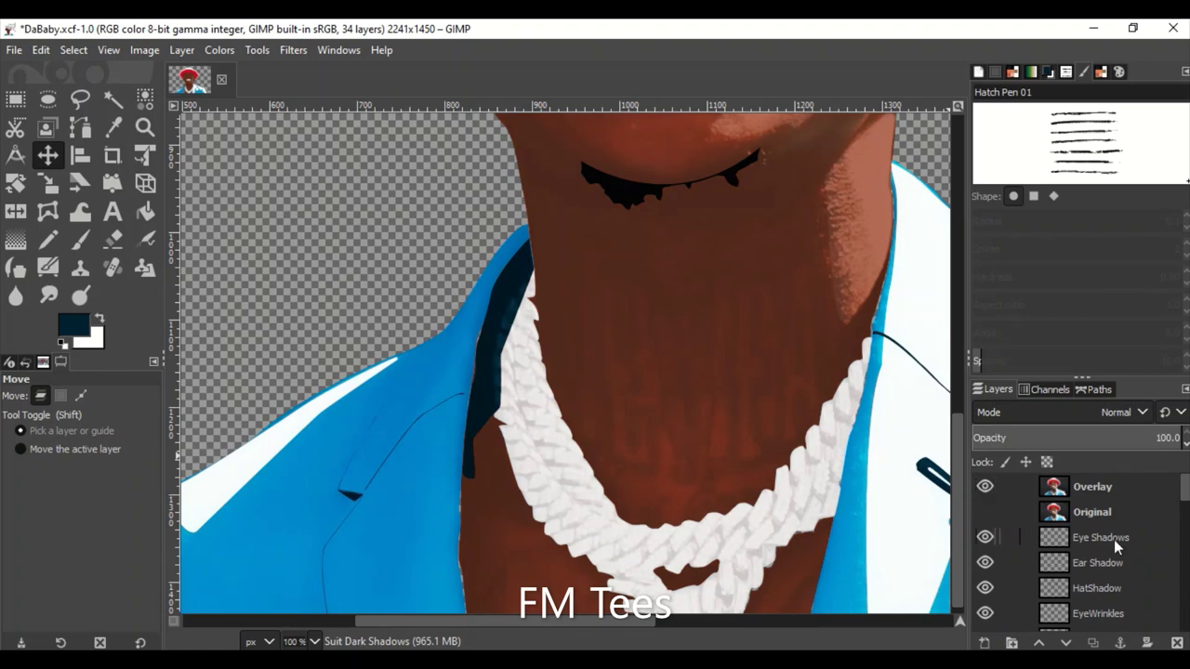
pyautogui.scroll(-5, 1116, 547)
pyautogui.click(1088, 502)
pyautogui.scroll(-1, 557, 418)
pyautogui.scroll(-1, 715, 530)
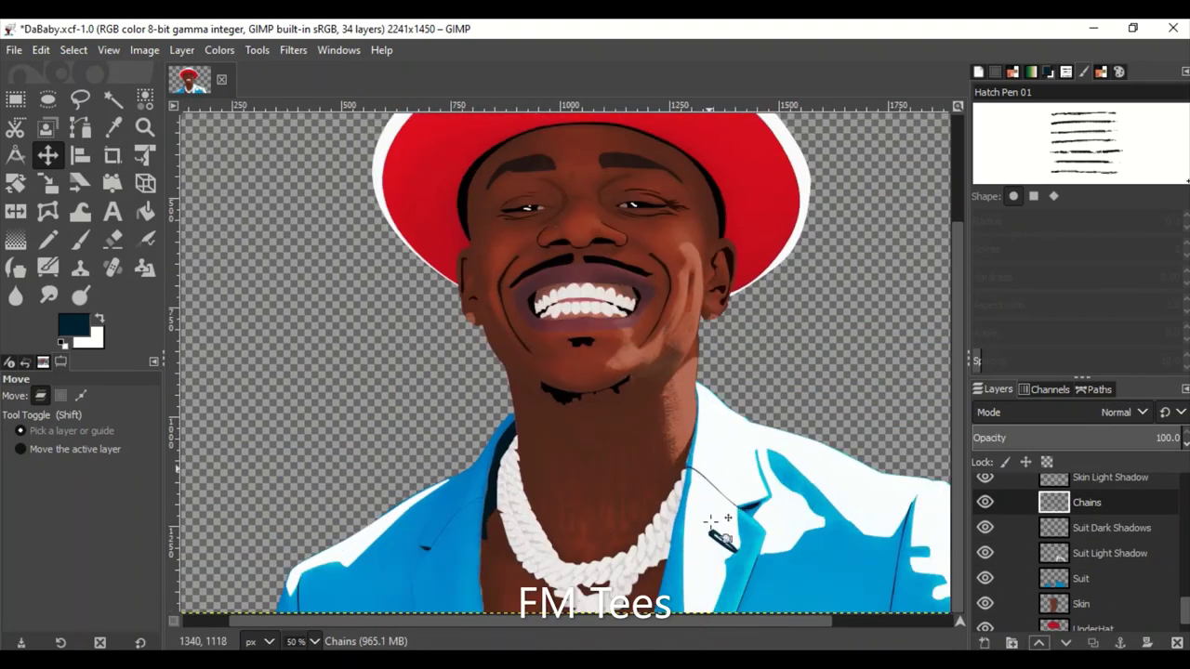
pyautogui.scroll(10, 986, 519)
pyautogui.click(986, 512)
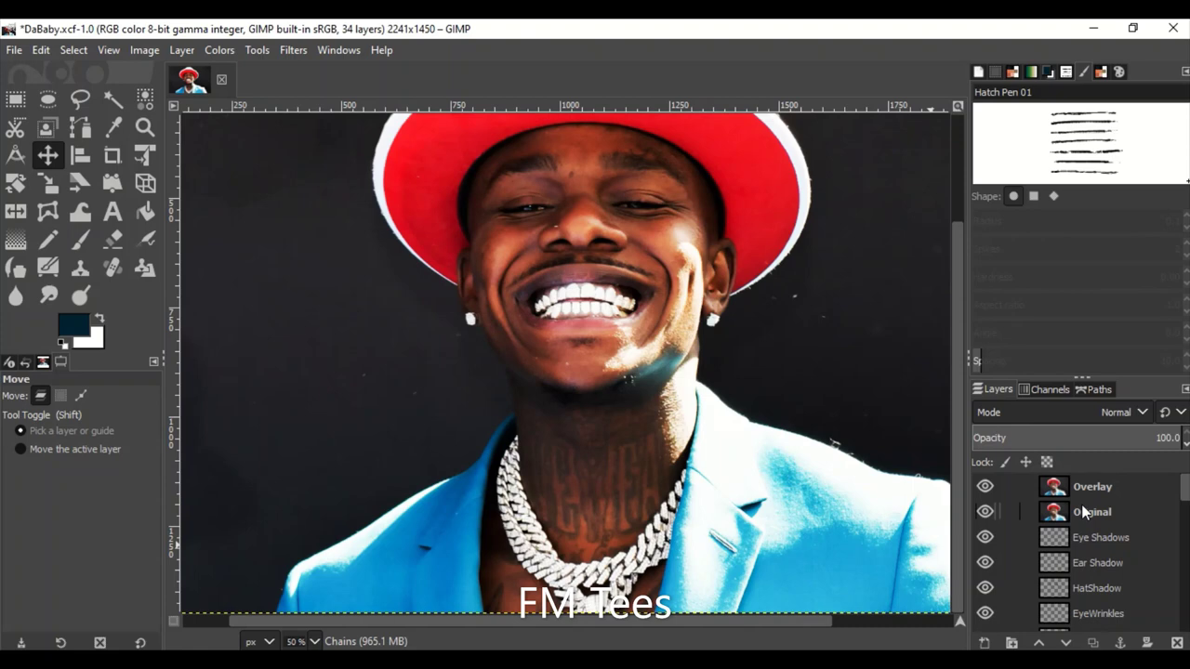
pyautogui.click(985, 512)
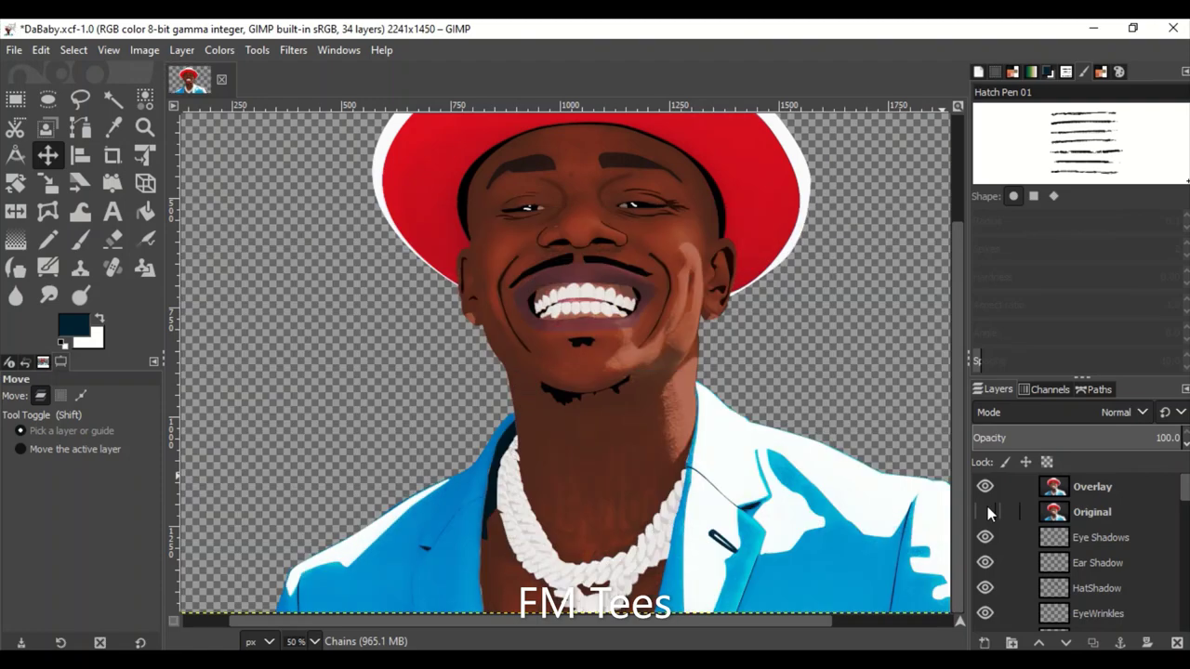
# Duplicate the Original layer into Original copy and hide the Overlay layer.
pyautogui.click(986, 512)
pyautogui.click(986, 512)
pyautogui.click(986, 511)
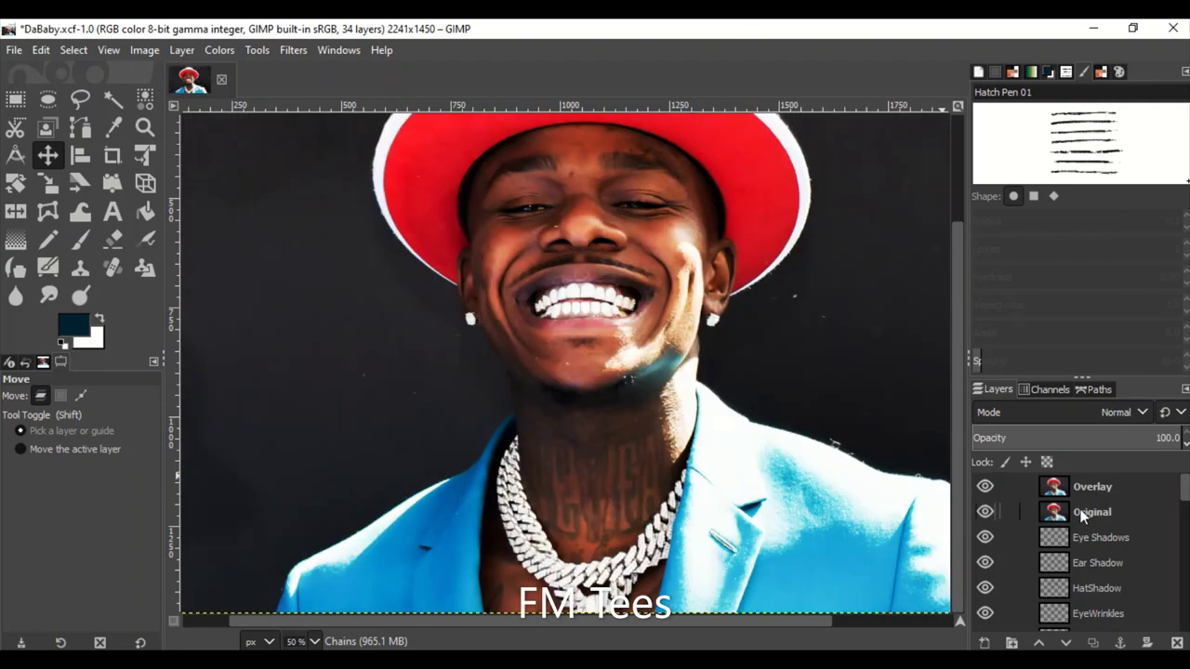
pyautogui.click(1083, 512)
pyautogui.hotkey('shift', 'ctrl', 'd')
pyautogui.click(986, 537)
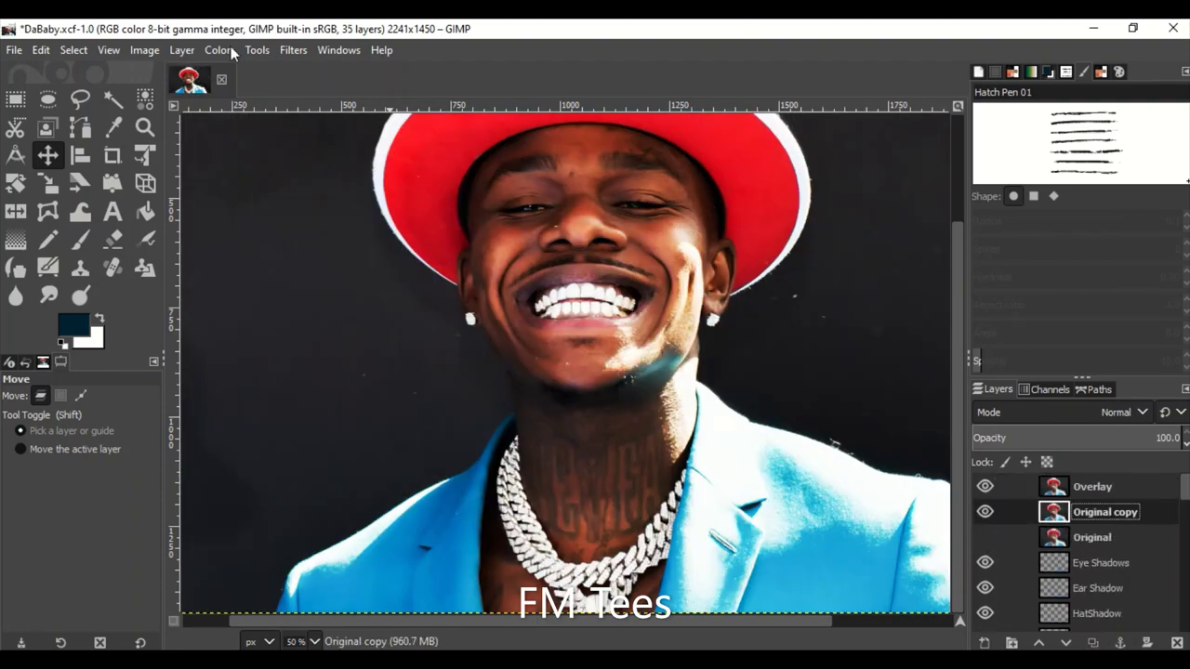
pyautogui.click(986, 511)
pyautogui.click(985, 512)
pyautogui.click(986, 486)
# Try Colors > Levels on the photo, adjusting black point and gamma back to 1.00.
pyautogui.click(219, 50)
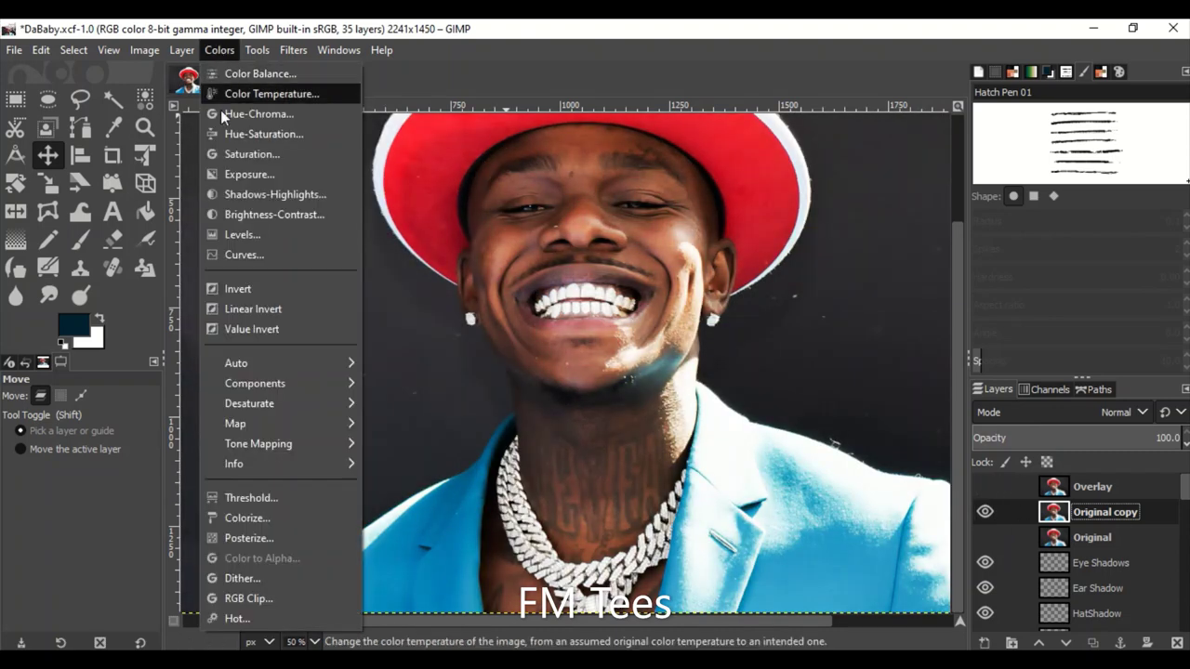
pyautogui.click(239, 234)
pyautogui.moveTo(75, 270)
pyautogui.mouseDown()
pyautogui.moveTo(190, 288)
pyautogui.moveTo(48, 271)
pyautogui.mouseUp()
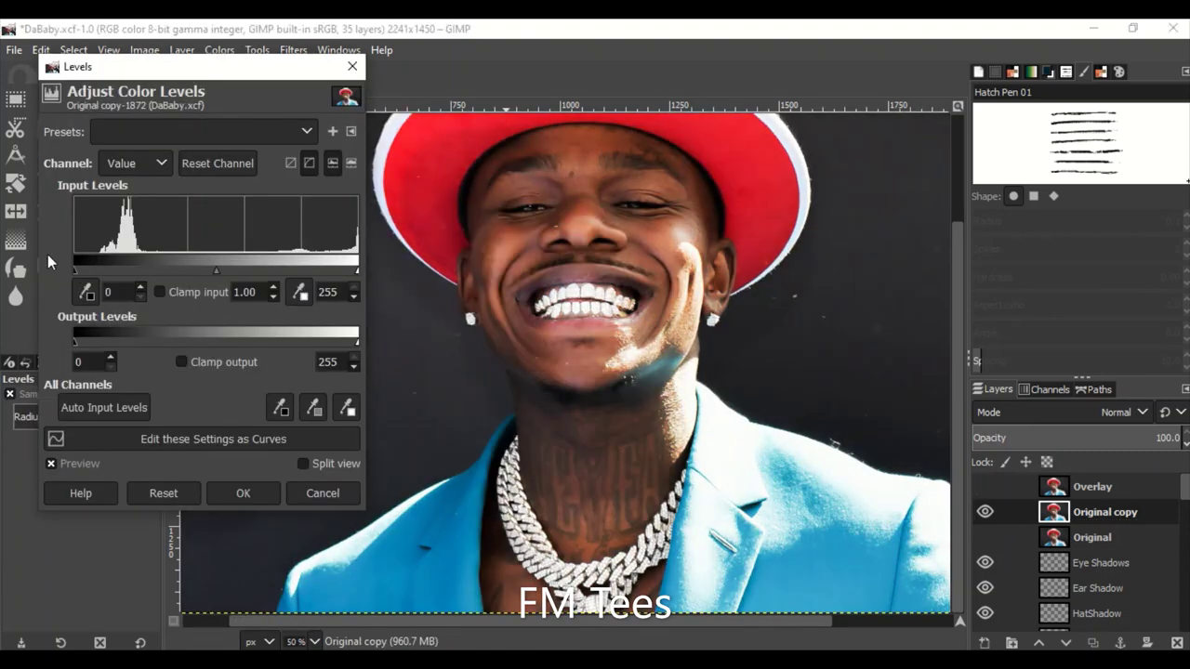
pyautogui.moveTo(216, 271); pyautogui.dragTo(125, 274)
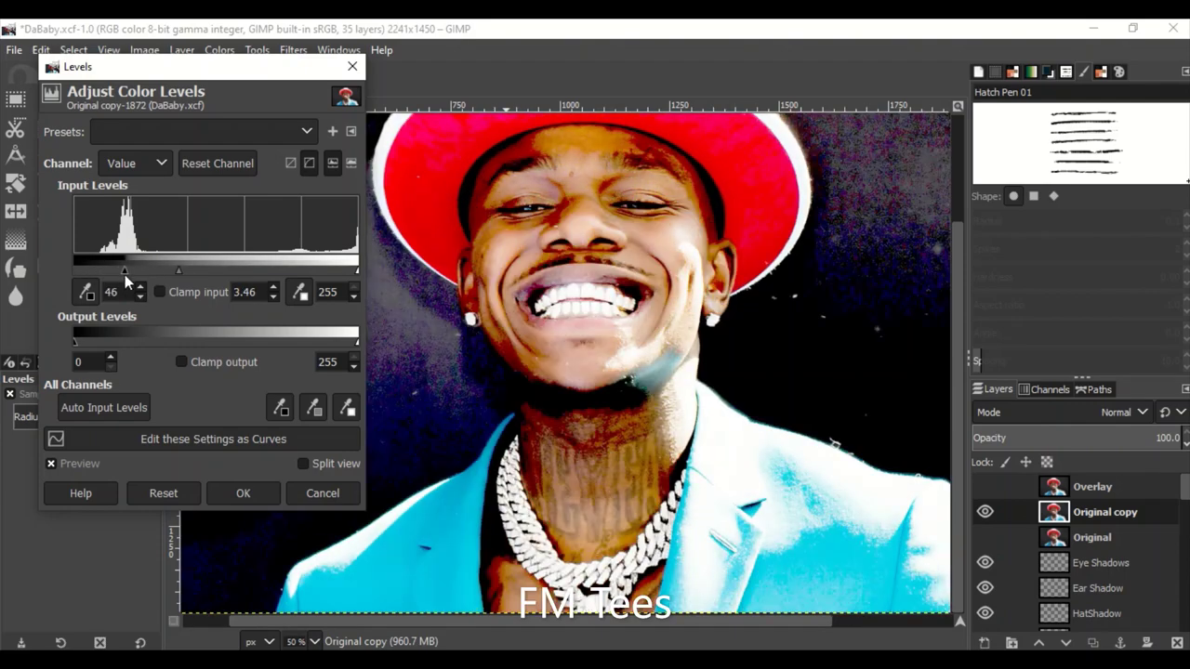
pyautogui.click(209, 167)
# Load the Skin layer's outline as a selection with Alpha to Selection.
pyautogui.scroll(-2, 1113, 557)
pyautogui.rightClick(1113, 557)
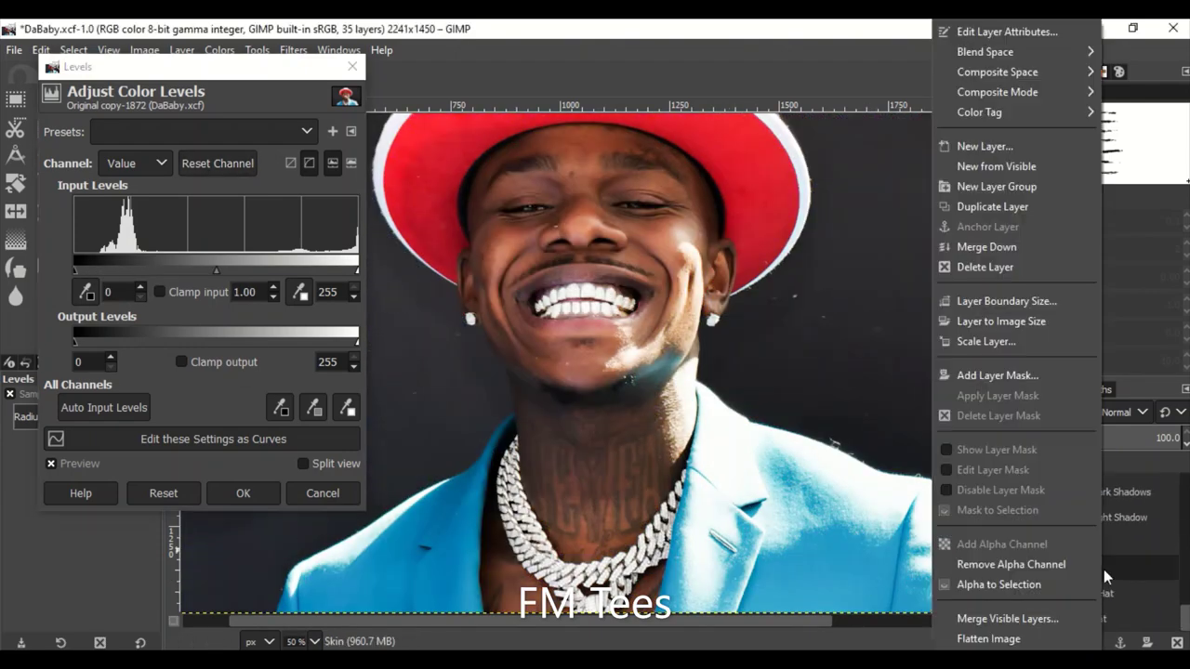
pyautogui.click(1069, 584)
pyautogui.scroll(-2, 1076, 491)
# Subtract ellipses around the chain from the skin selection using Ellipse Select.
pyautogui.click(243, 493)
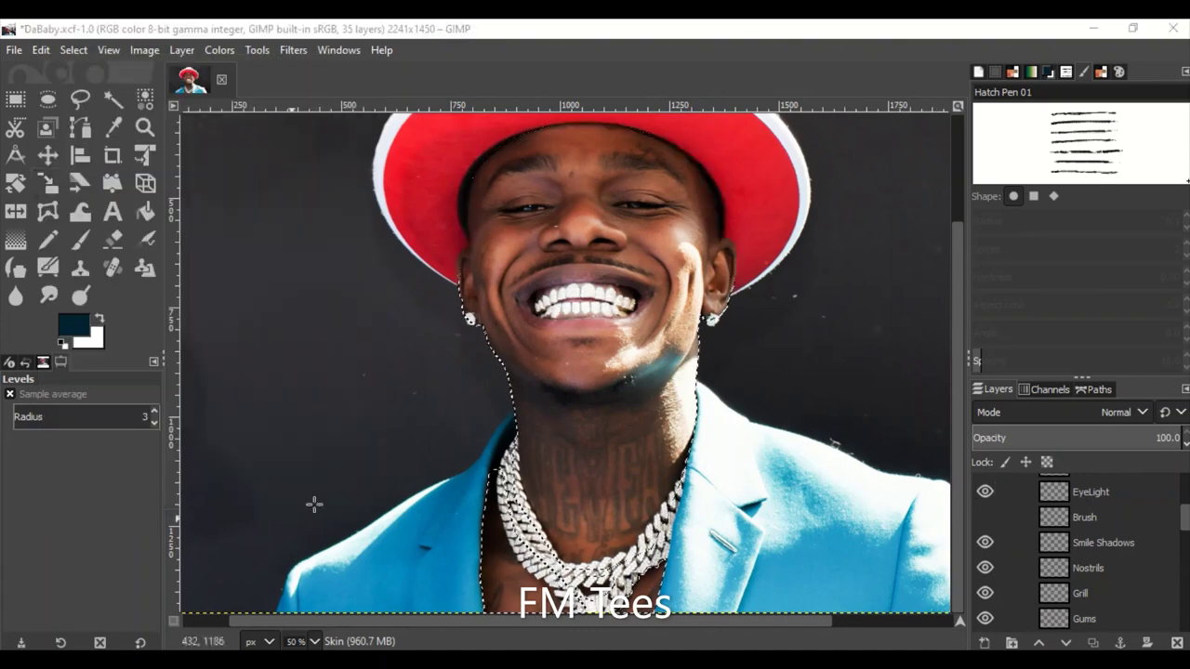
pyautogui.press('e')
pyautogui.press('1')
pyautogui.moveTo(422, 313)
pyautogui.mouseDown()
pyautogui.moveTo(438, 321)
pyautogui.moveTo(418, 611)
pyautogui.mouseUp()
pyautogui.click(81, 395)
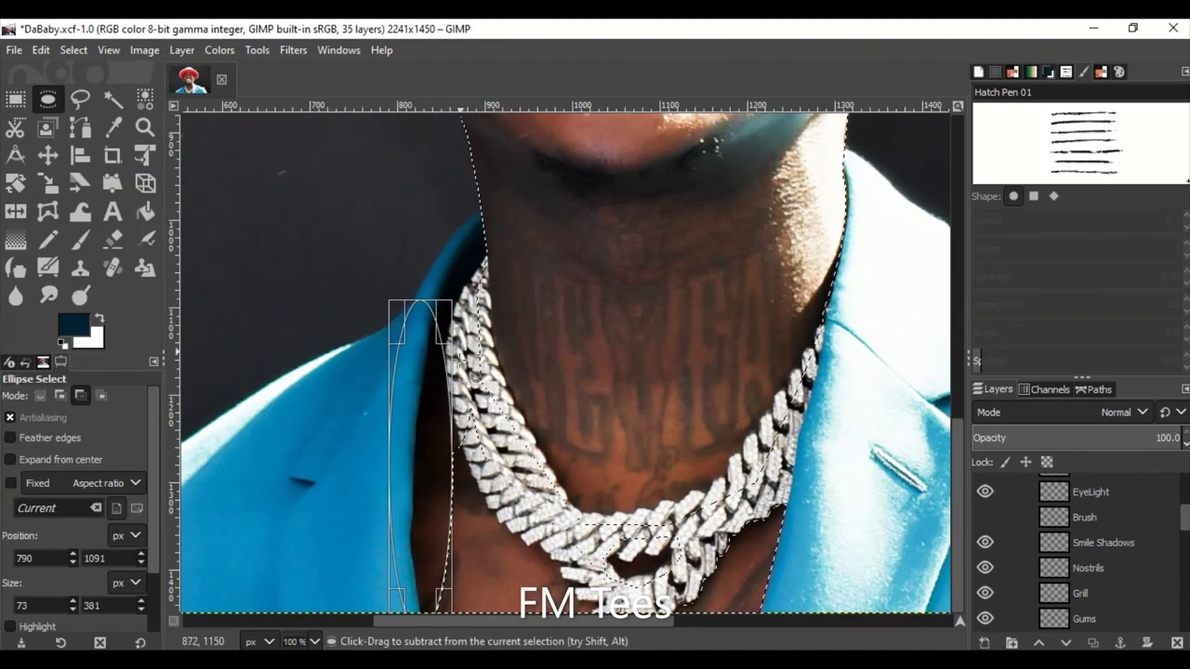
pyautogui.moveTo(424, 419); pyautogui.dragTo(515, 662)
pyautogui.press('+')
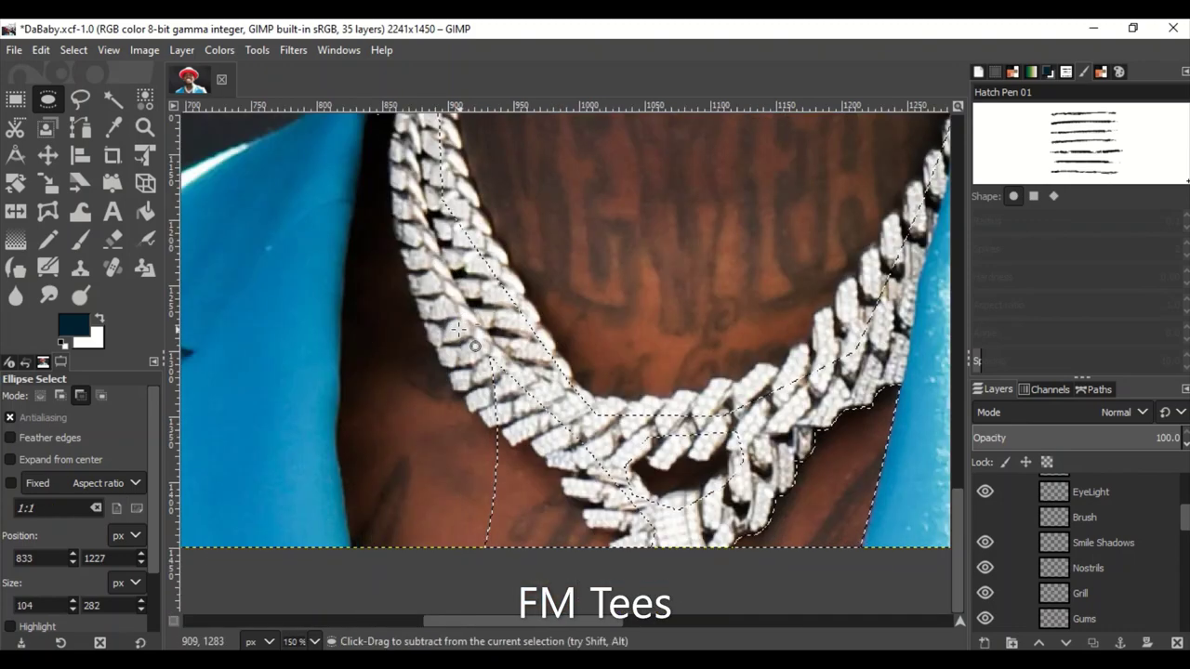
pyautogui.moveTo(532, 422); pyautogui.dragTo(737, 597)
pyautogui.press('Return')
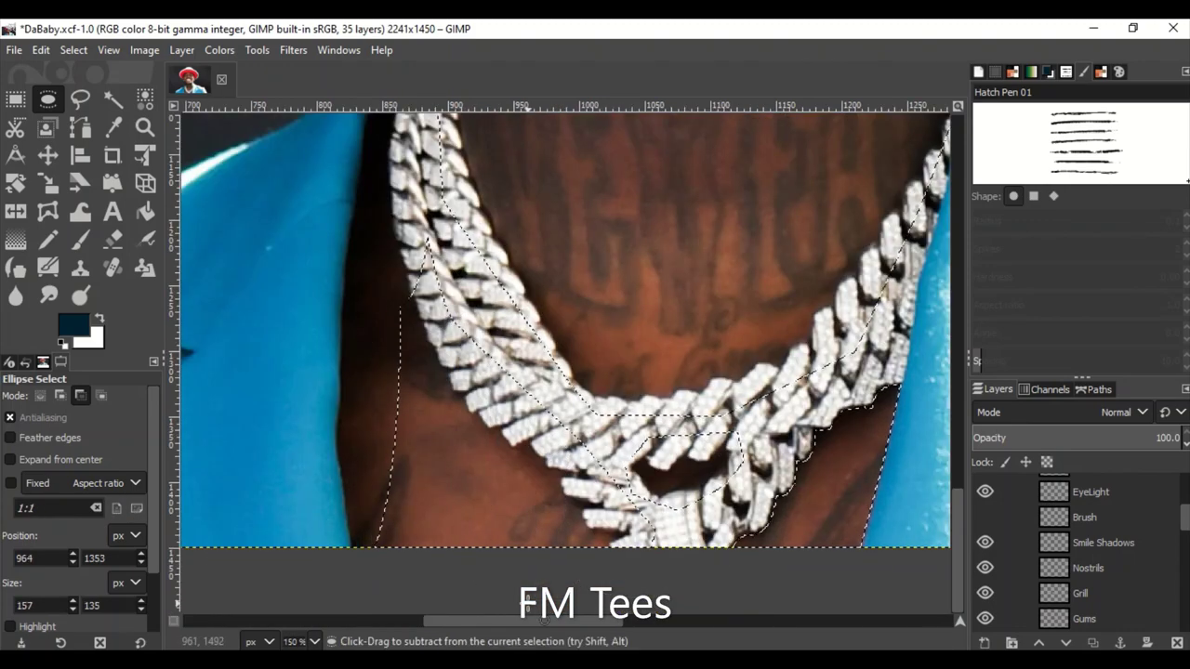
# Subtract a final ellipse and delete everything outside the skin on Original copy.
pyautogui.scroll(3, 558, 372)
pyautogui.moveTo(335, 343); pyautogui.dragTo(487, 493)
pyautogui.press('Return')
pyautogui.press('-')
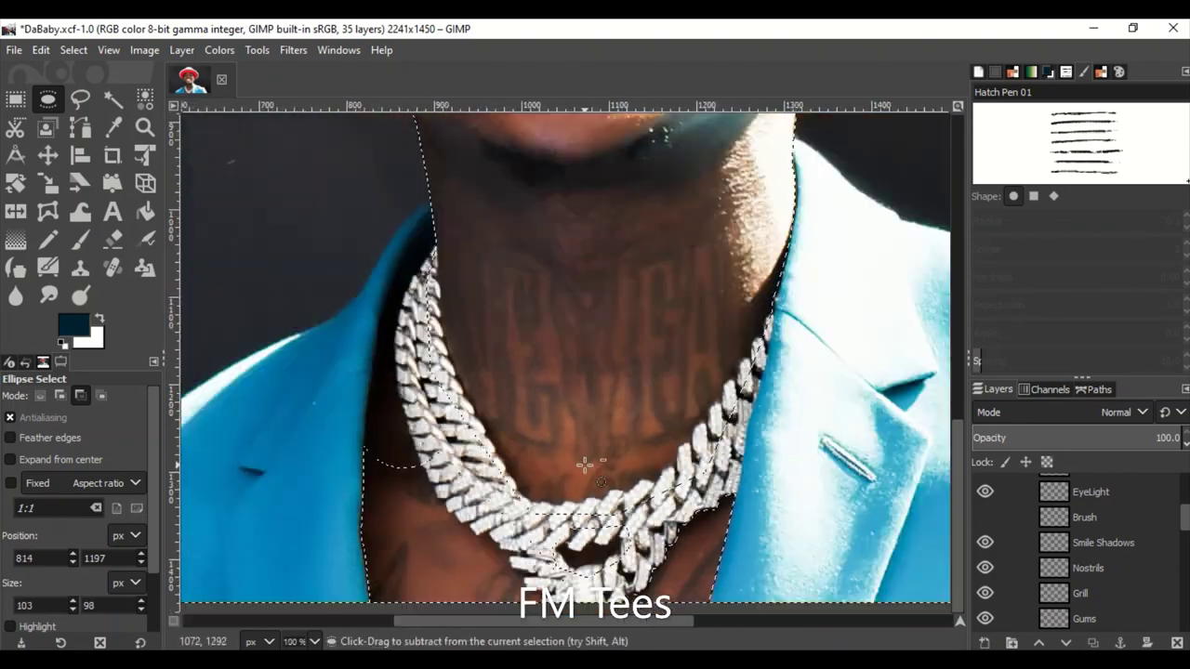
pyautogui.press('-')
pyautogui.press('-')
pyautogui.press('Delete')
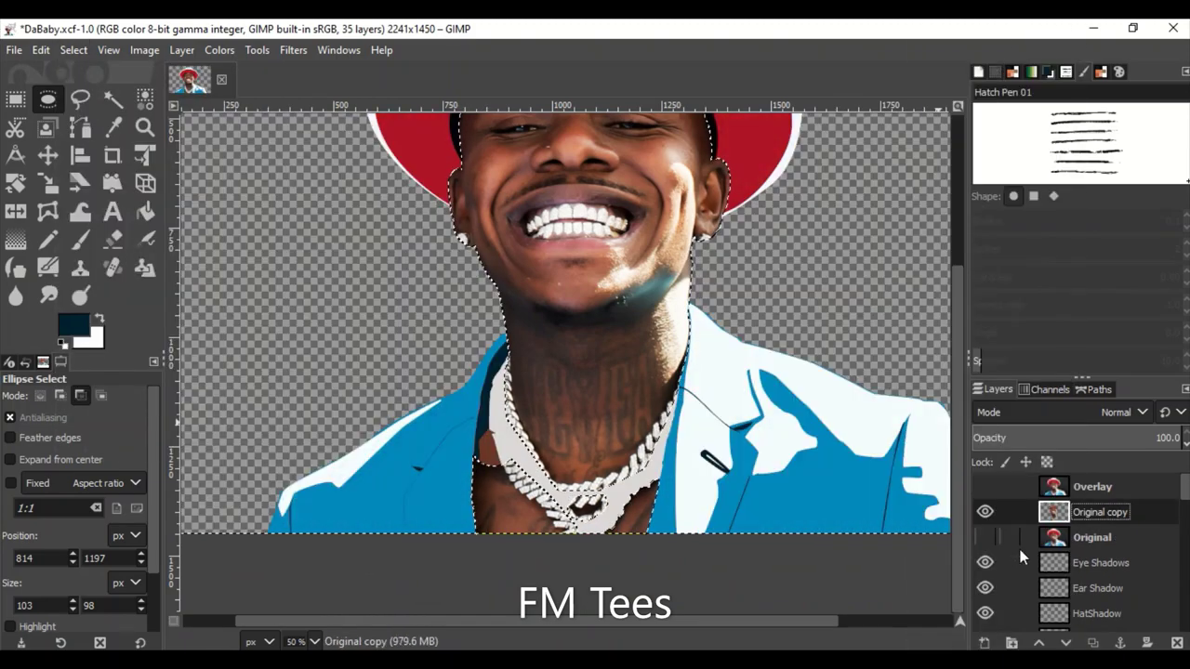
pyautogui.press('-')
# Hide Eye Shadows and darken the Original copy skin with Levels at black input 56.
pyautogui.click(984, 562)
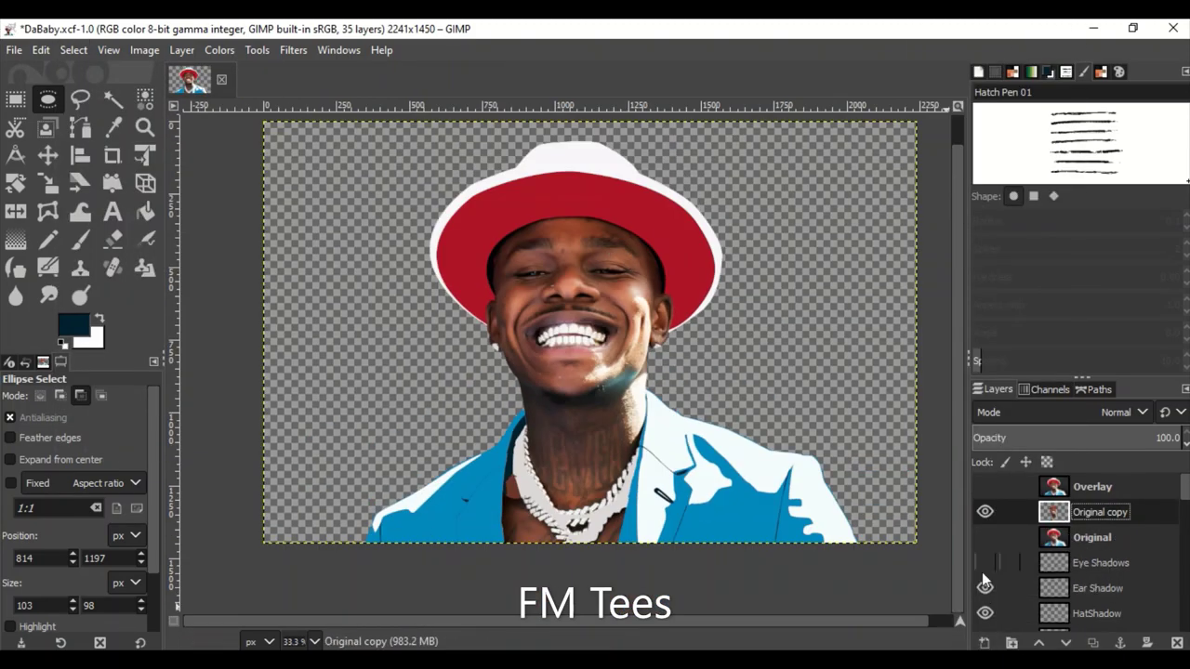
pyautogui.click(219, 50)
pyautogui.click(261, 232)
pyautogui.moveTo(74, 269); pyautogui.dragTo(112, 284)
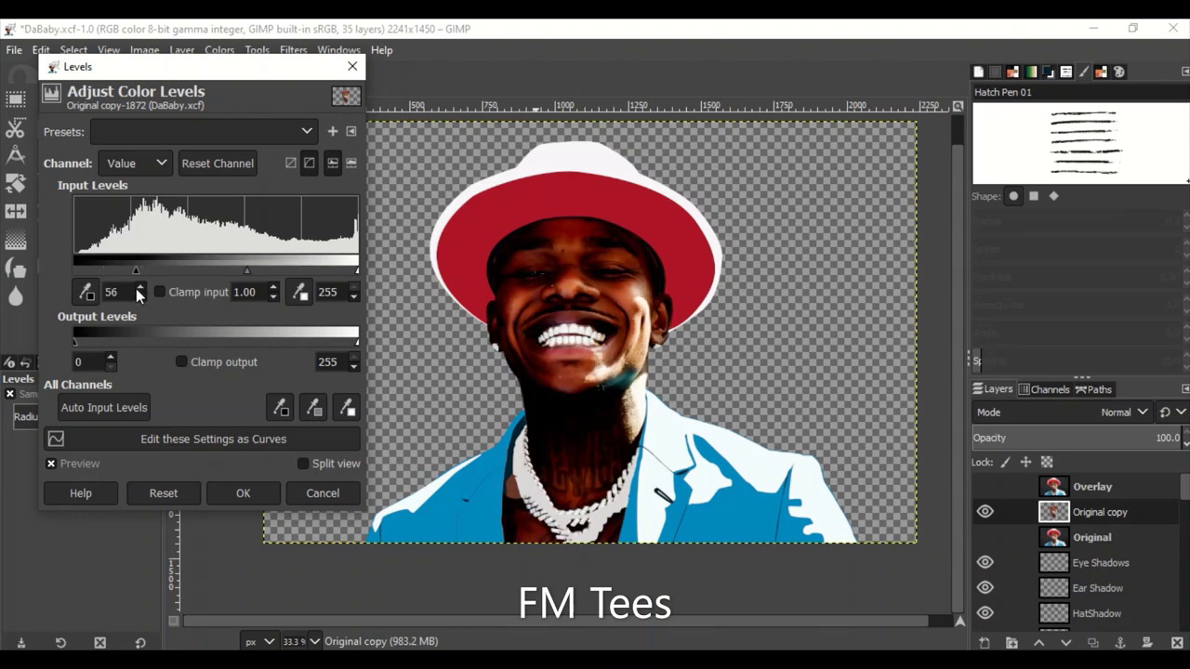
pyautogui.click(243, 493)
# Set the skin layer to Overlay mode at about 55% opacity.
pyautogui.click(1125, 412)
pyautogui.click(1044, 380)
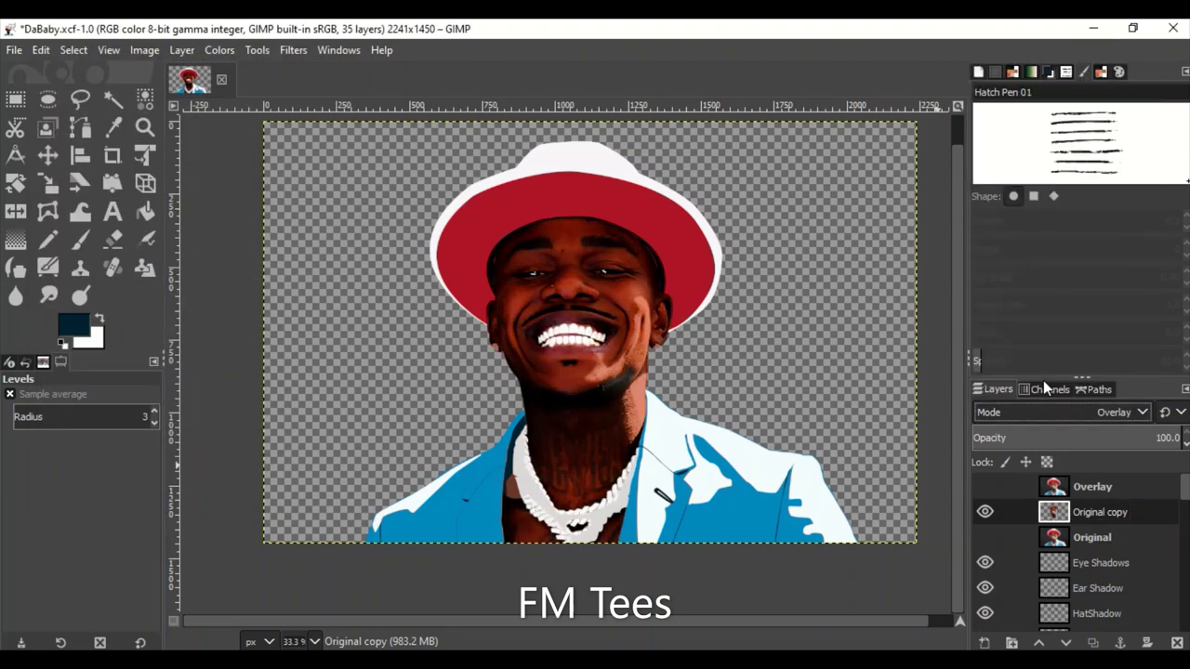
pyautogui.moveTo(1153, 437); pyautogui.dragTo(1140, 439)
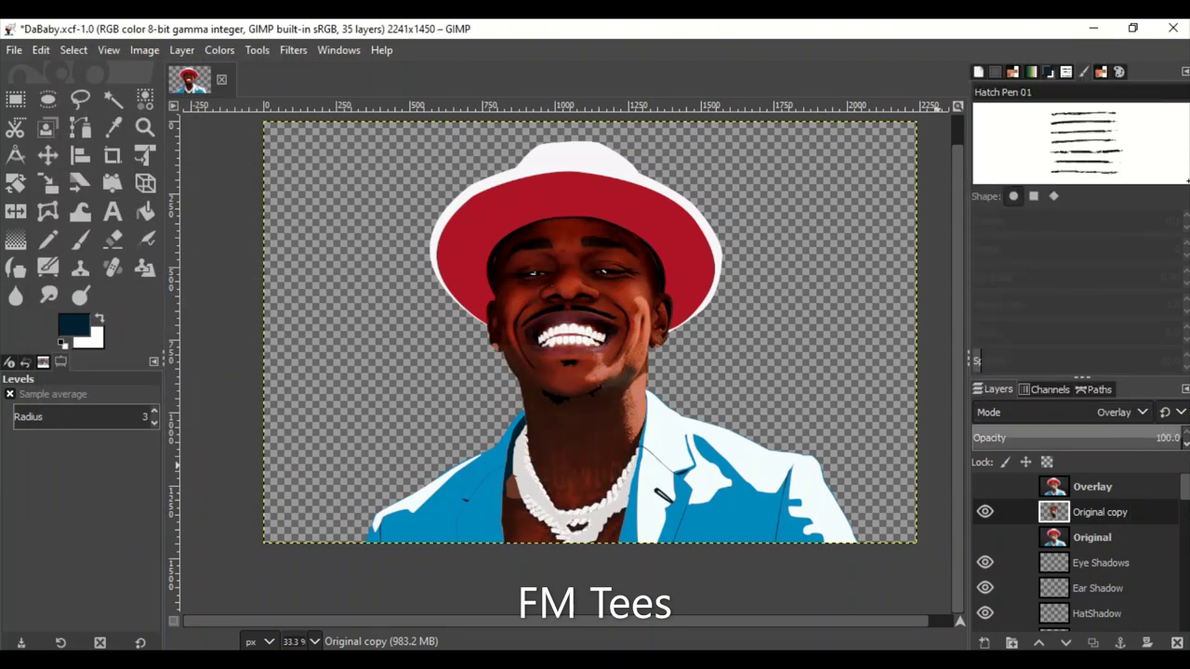
# Move Original to the top with Overlay above it, then compare and hide Original copy.
pyautogui.click(1092, 538)
pyautogui.moveTo(1093, 538); pyautogui.dragTo(990, 476)
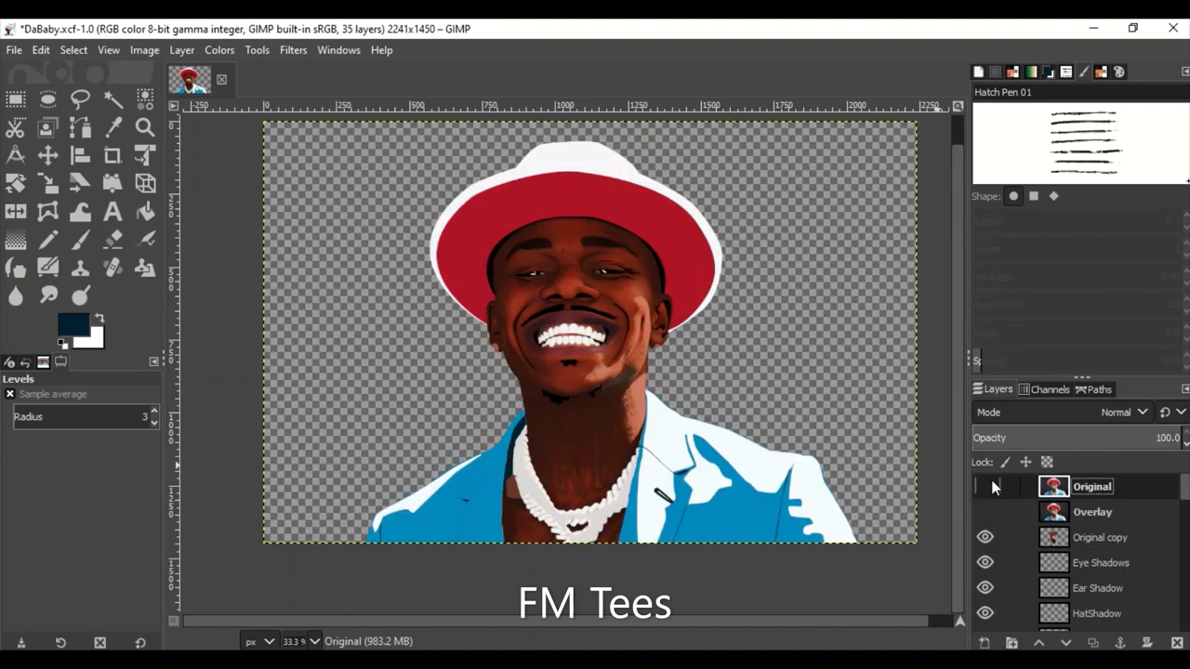
pyautogui.click(1088, 513)
pyautogui.click(1039, 642)
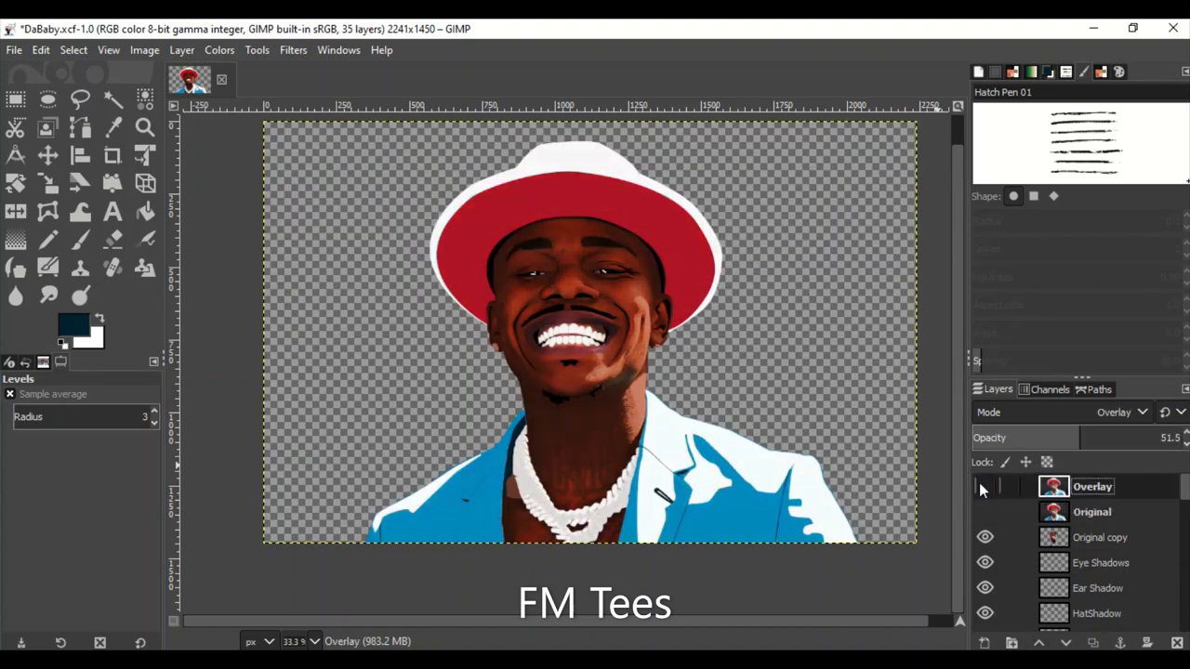
pyautogui.click(984, 537)
pyautogui.click(985, 538)
pyautogui.click(984, 538)
pyautogui.click(985, 537)
pyautogui.click(988, 539)
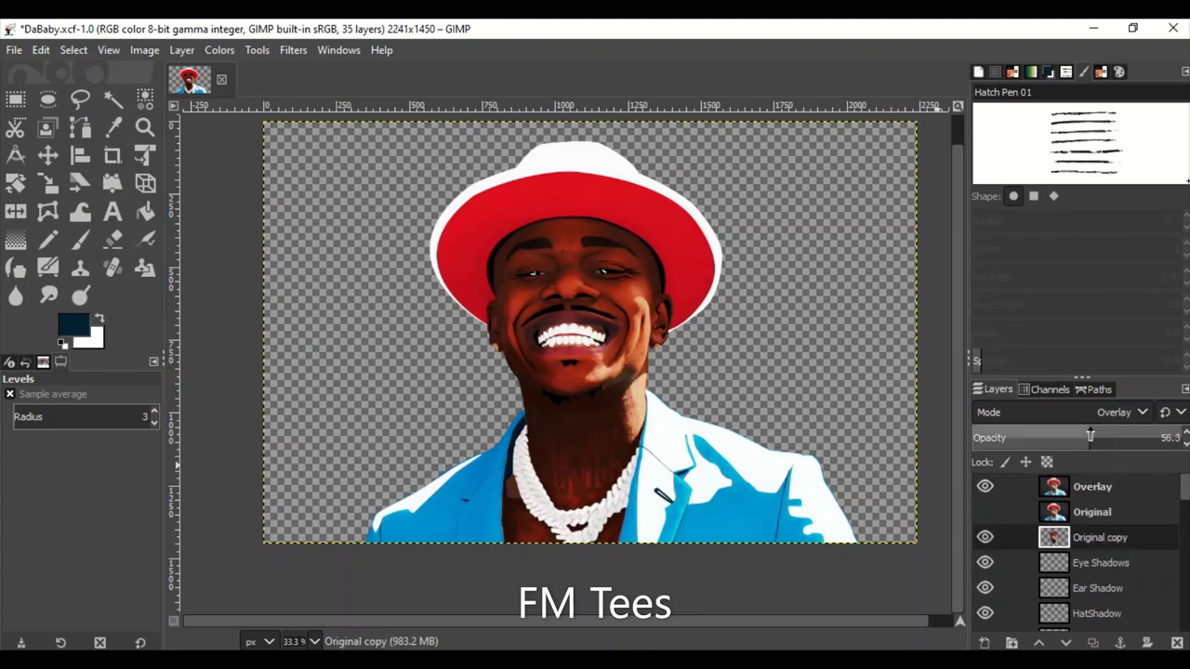
pyautogui.click(986, 538)
pyautogui.click(984, 539)
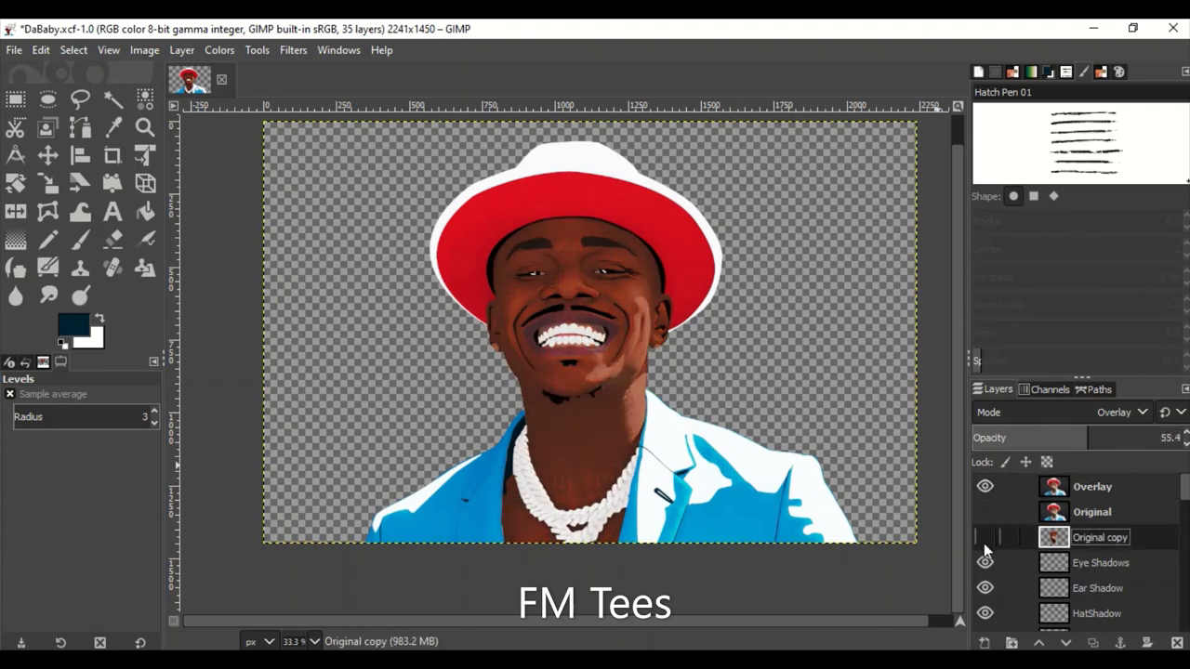
pyautogui.click(985, 537)
# Raise Original above Overlay and show the full photo, checking the chain and neck.
pyautogui.moveTo(1086, 521); pyautogui.dragTo(1086, 484)
pyautogui.click(984, 487)
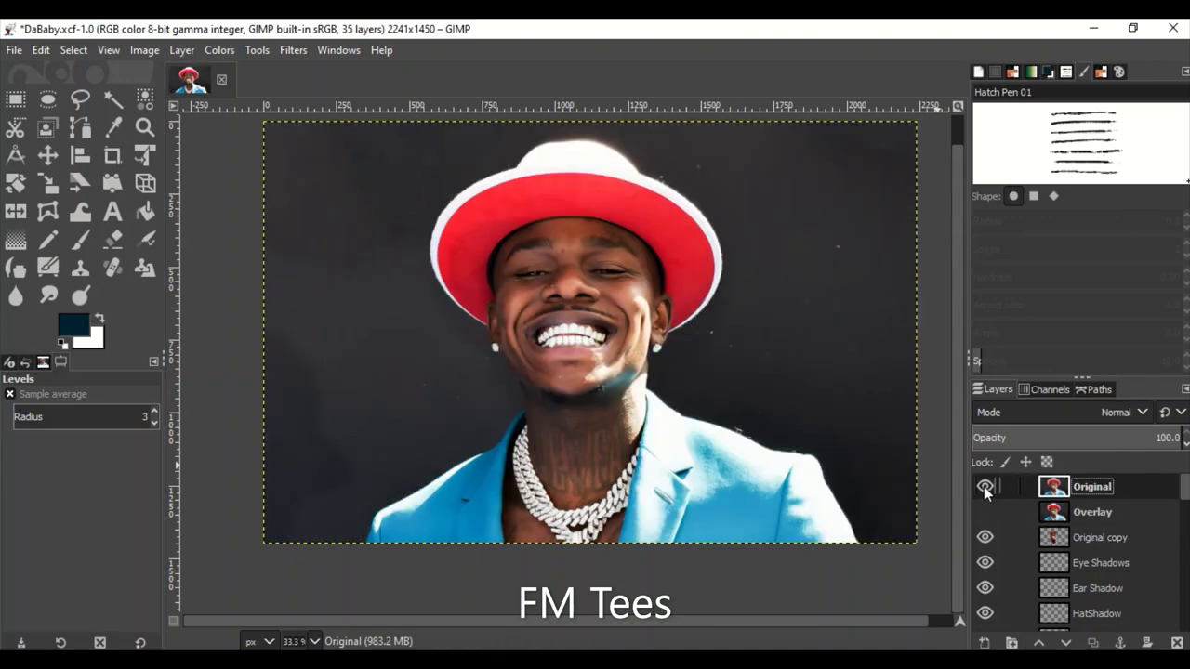
pyautogui.click(983, 487)
pyautogui.click(984, 486)
pyautogui.press('2')
pyautogui.press('1')
pyautogui.press('-')
pyautogui.press('-')
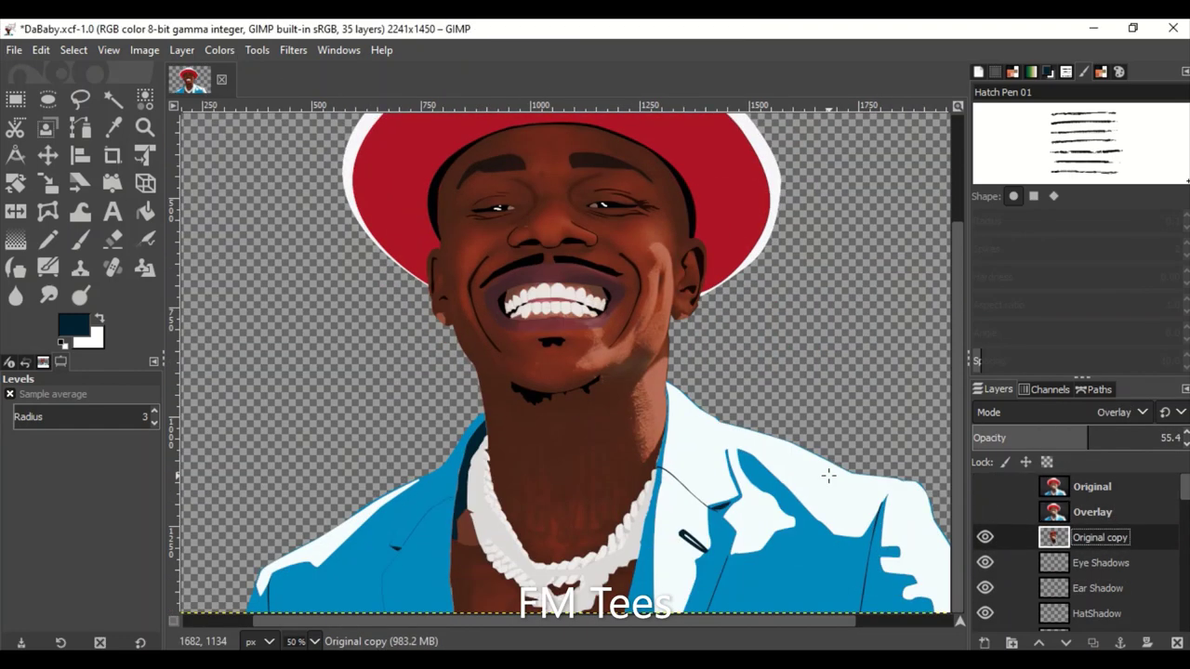
# Toggle Original copy, Original photo and Overlay visibility to compare the layers.
pyautogui.click(984, 538)
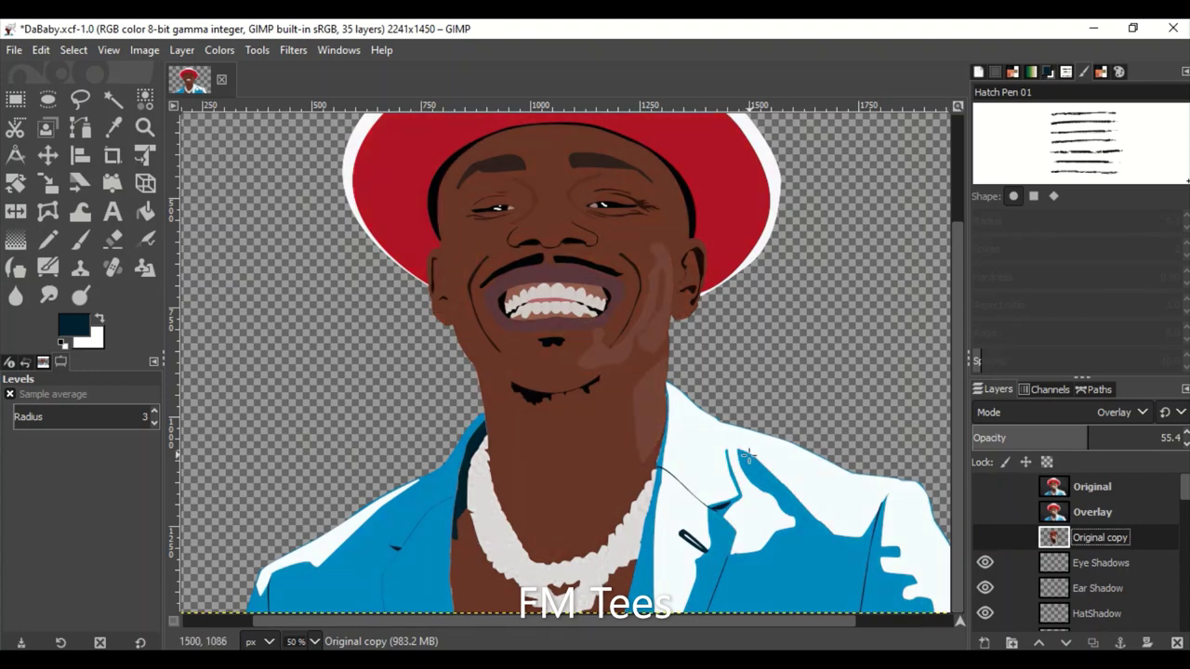
pyautogui.click(978, 488)
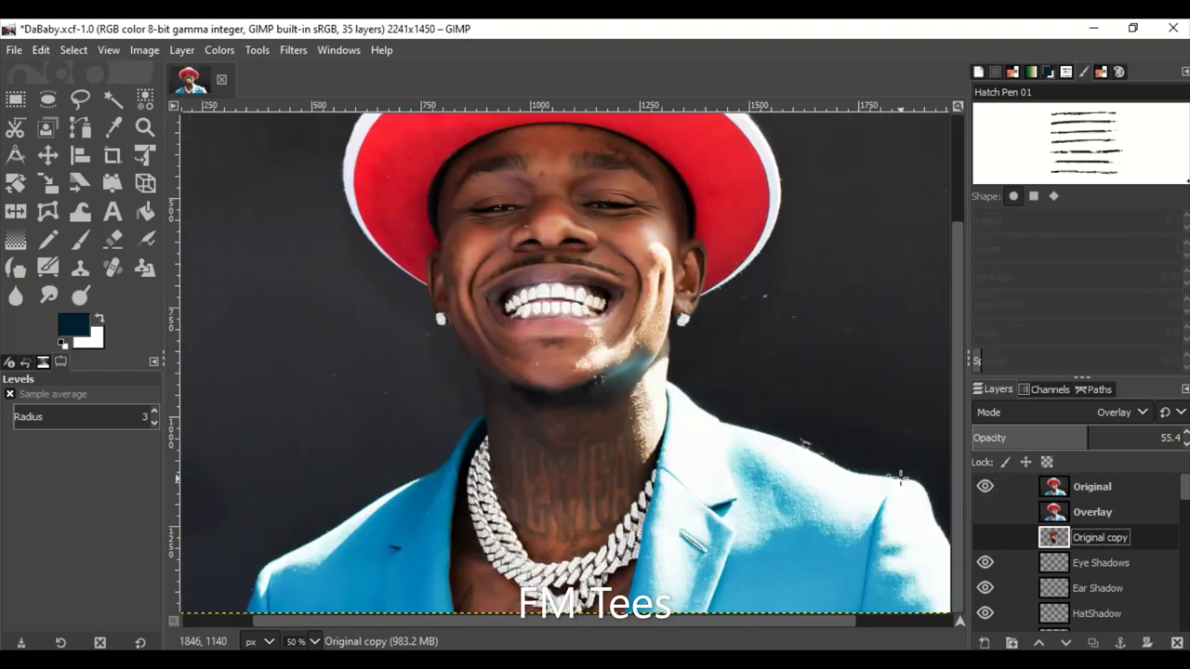
pyautogui.click(985, 512)
pyautogui.click(985, 488)
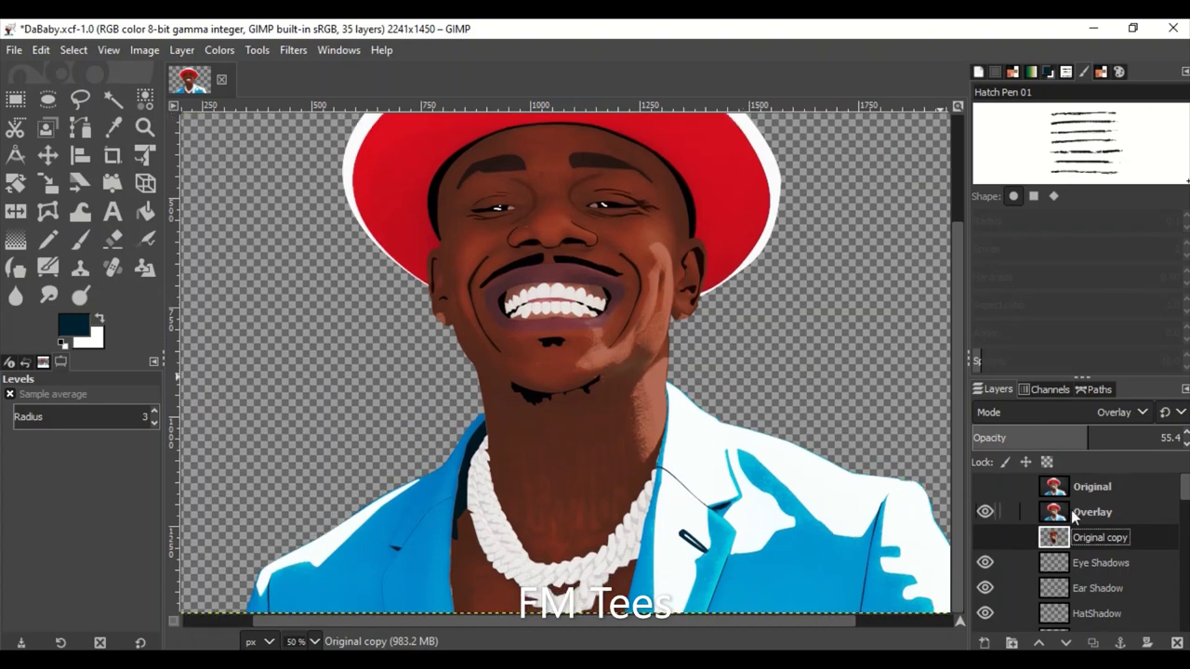
pyautogui.click(985, 512)
pyautogui.click(985, 538)
pyautogui.press('-')
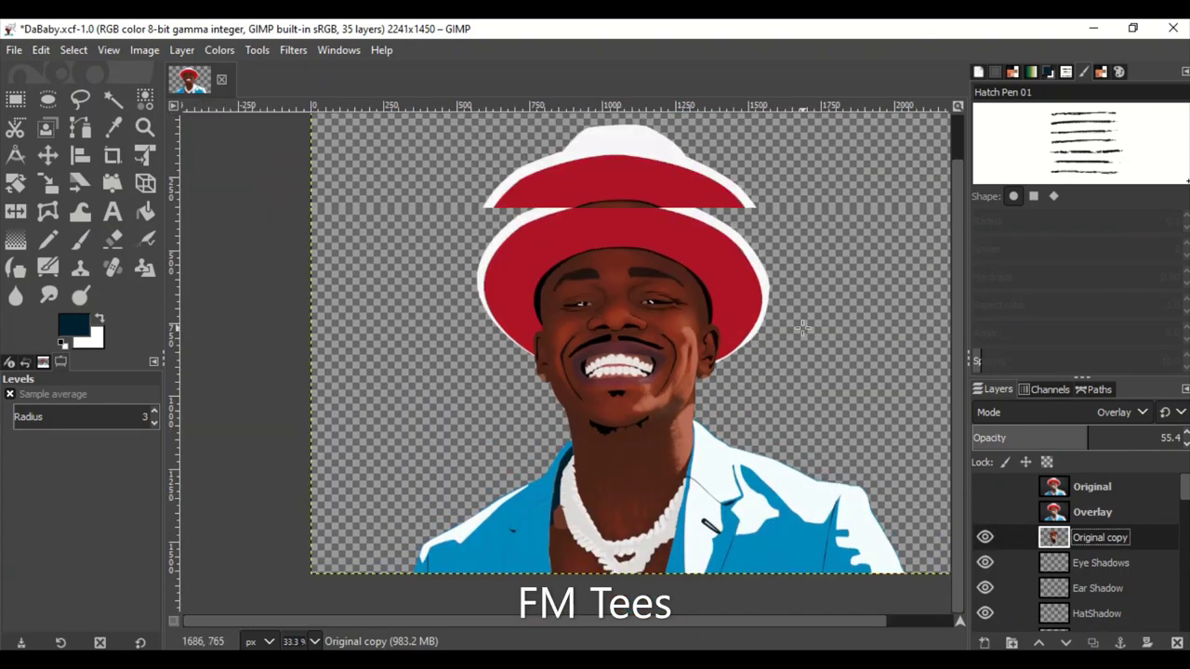
# Raise Original copy opacity to 94.2, then swap it out for the Overlay layer.
pyautogui.click(1161, 440)
pyautogui.moveTo(1161, 442); pyautogui.dragTo(1171, 441)
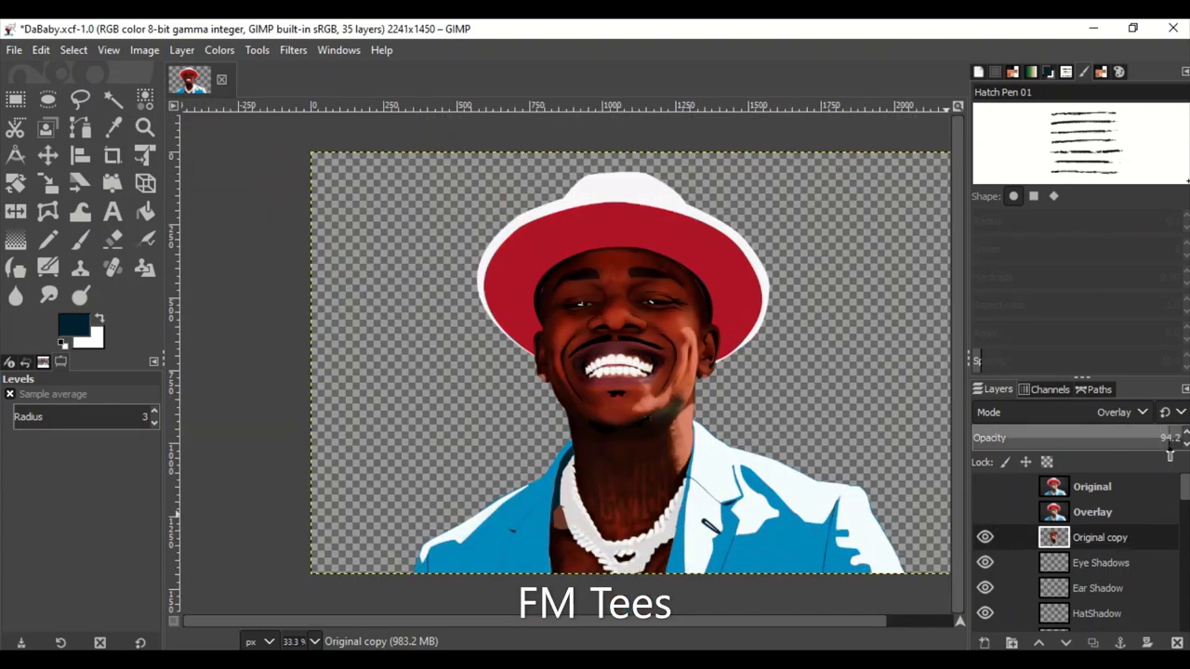
pyautogui.click(985, 511)
pyautogui.click(985, 537)
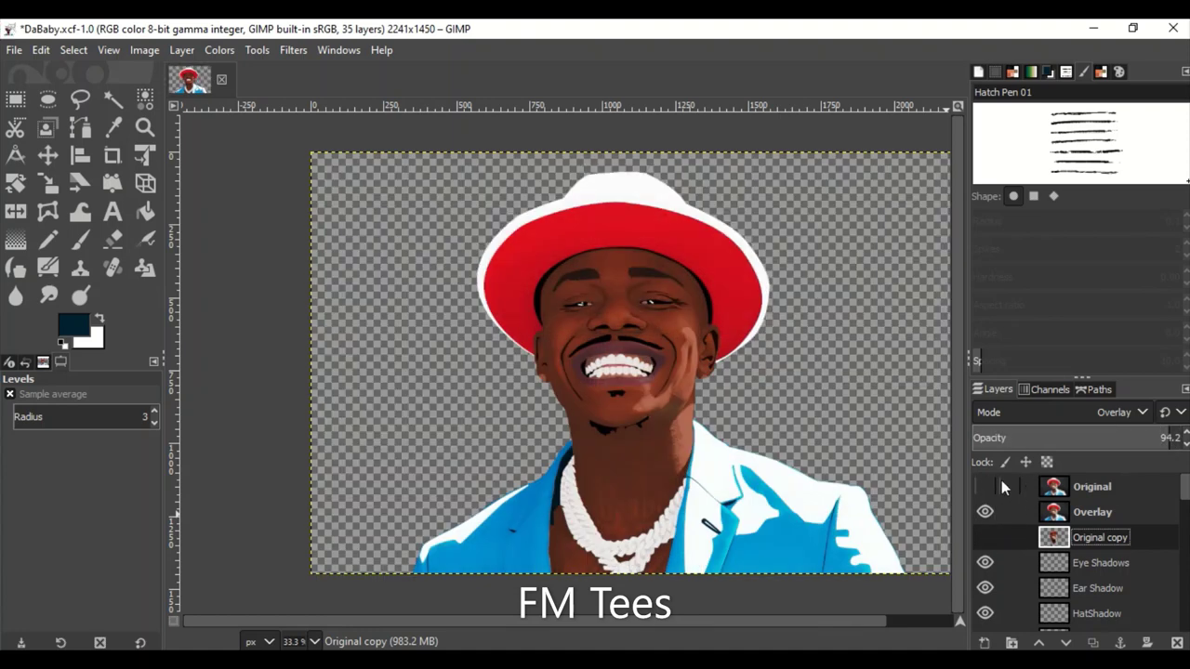
# Hide the Original photo and Original copy, leaving Overlay showing over the cartoon.
pyautogui.click(984, 486)
pyautogui.click(986, 490)
pyautogui.click(985, 537)
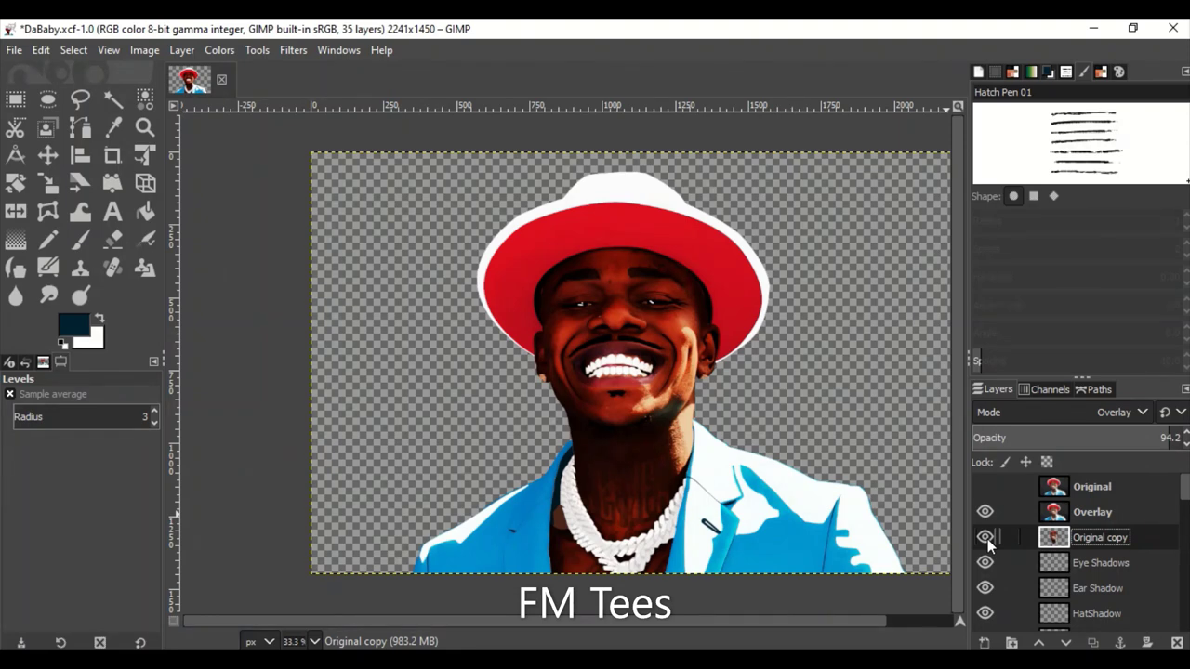
pyautogui.click(1003, 511)
pyautogui.click(984, 512)
pyautogui.click(985, 537)
pyautogui.click(985, 511)
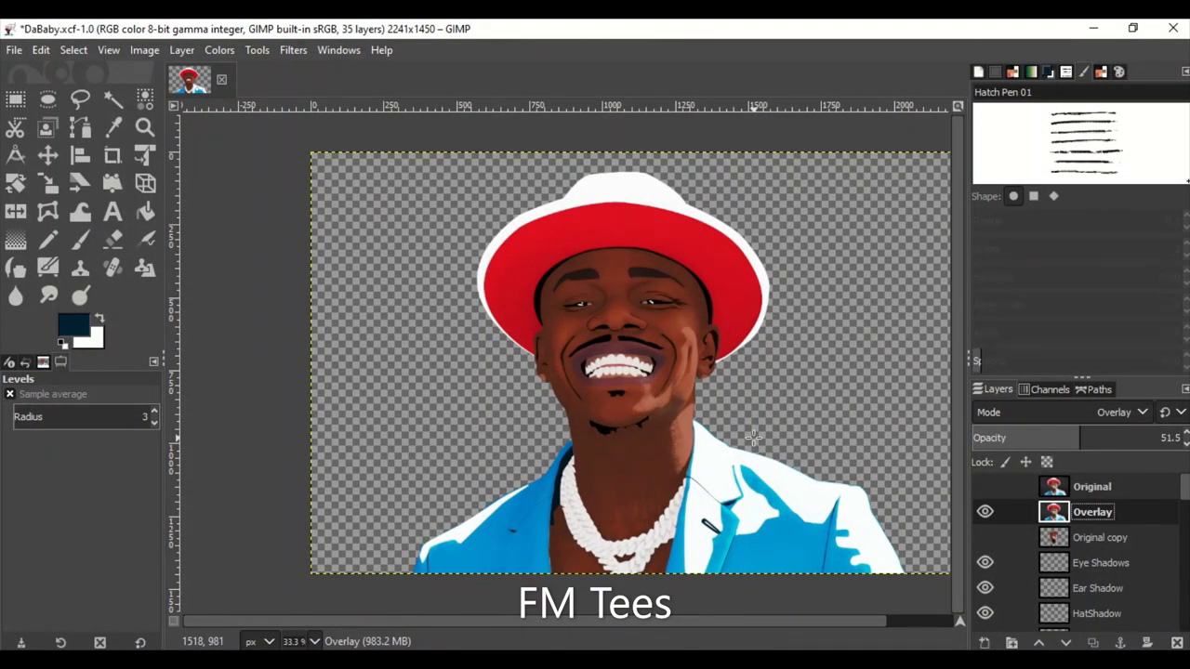
# Toggle Overlay and Original copy visibility while zooming in on the chain area.
pyautogui.click(985, 511)
pyautogui.click(985, 537)
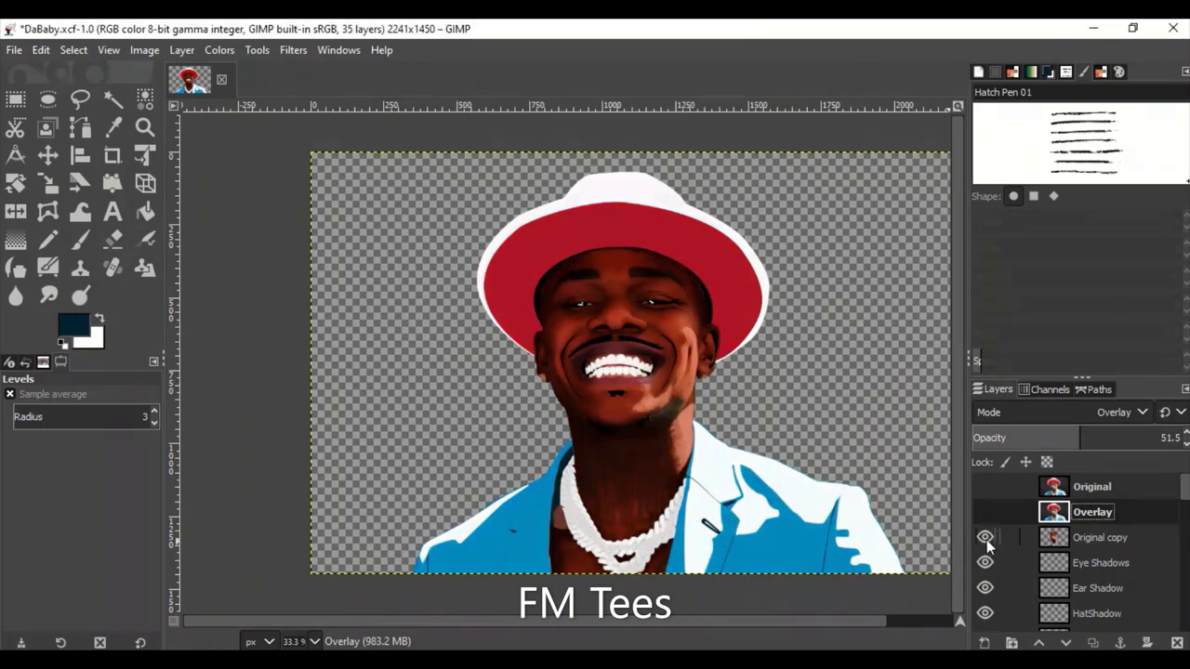
pyautogui.press('+')
pyautogui.press('+')
pyautogui.press('+')
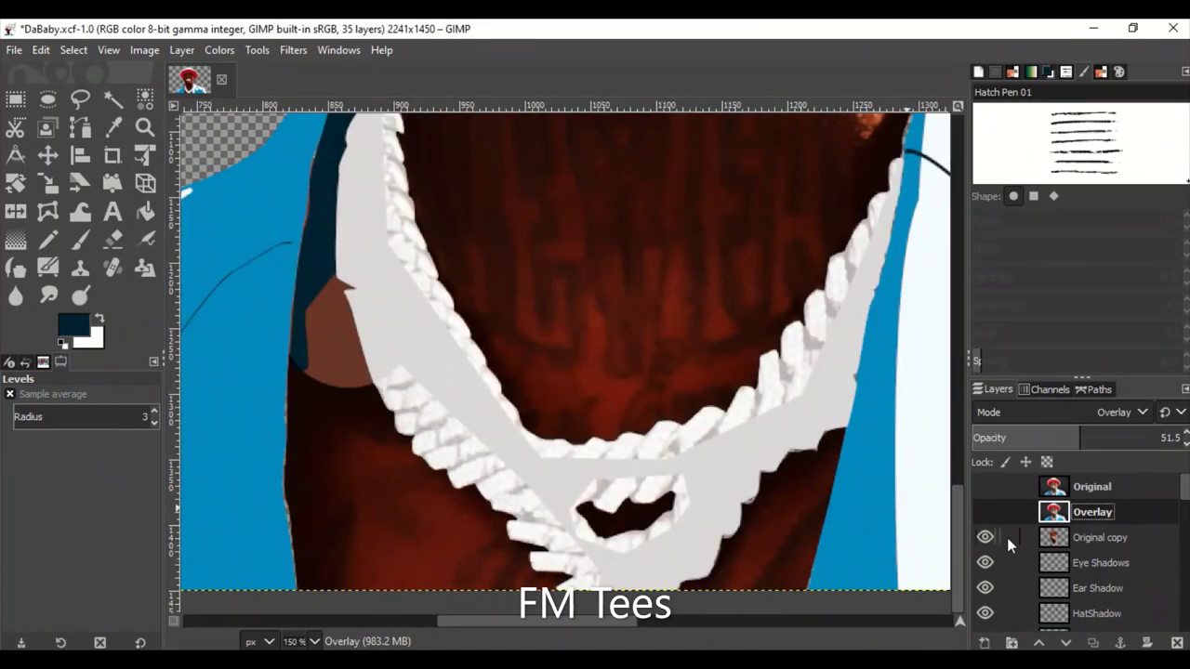
pyautogui.click(984, 537)
pyautogui.click(985, 511)
pyautogui.press('-')
pyautogui.press('-')
pyautogui.press('-')
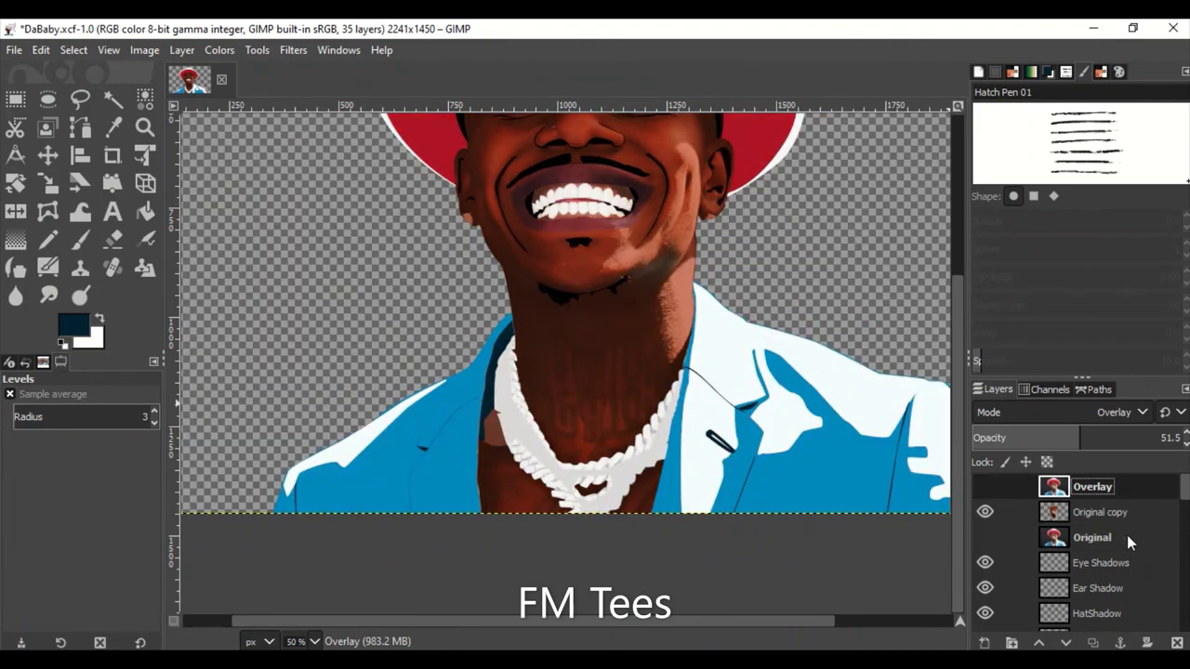
# Compare layers, hide Overlay, and make Original copy the active layer.
pyautogui.click(1015, 512)
pyautogui.press('-')
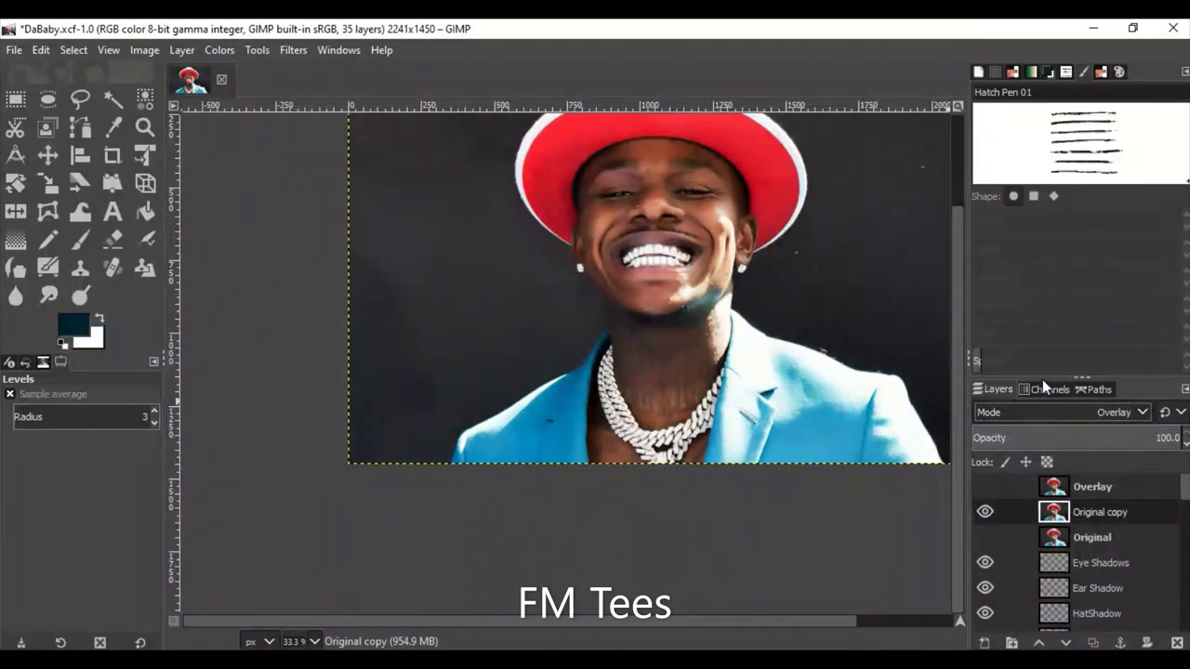
pyautogui.click(985, 486)
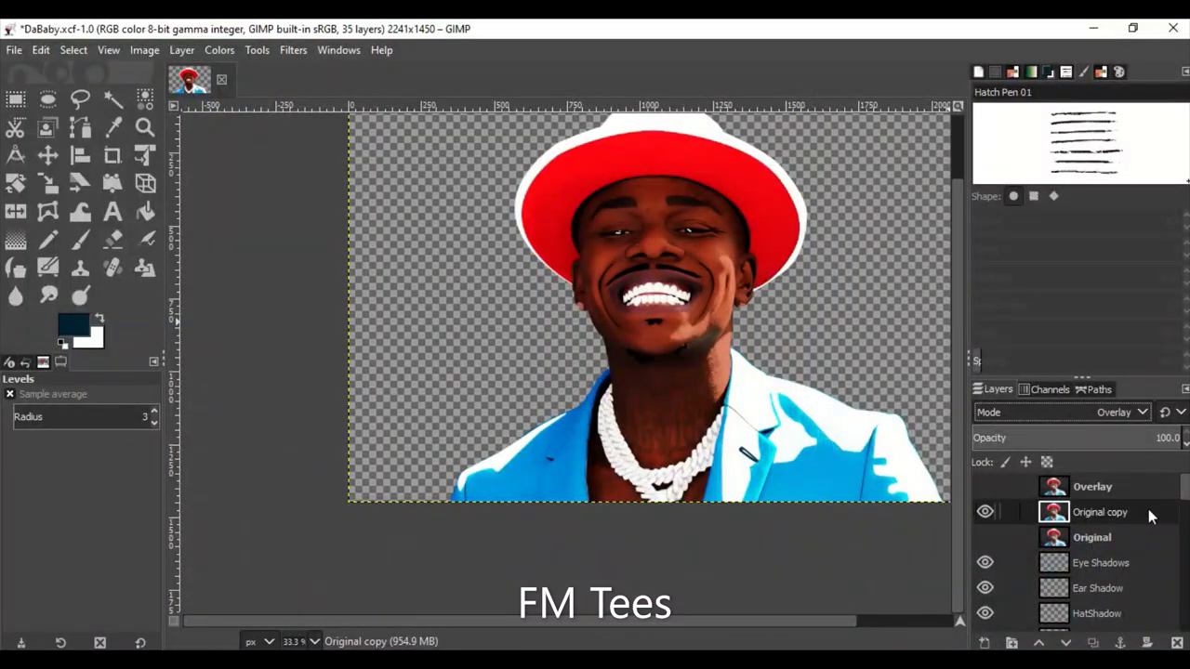
pyautogui.click(984, 512)
pyautogui.click(985, 511)
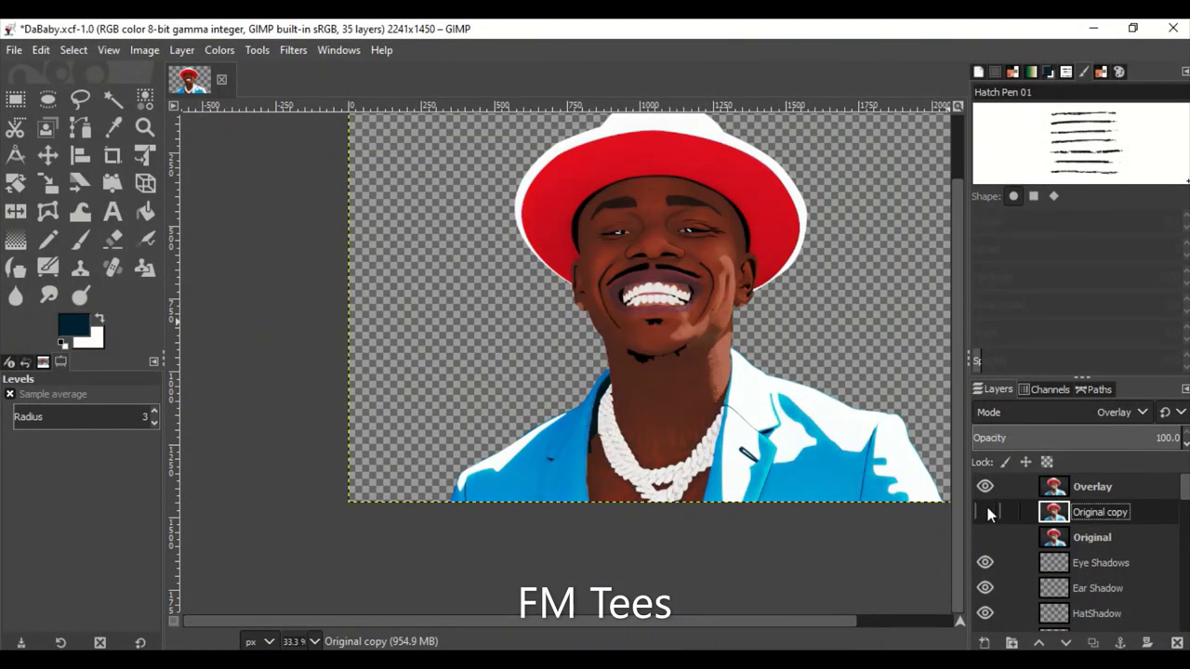
pyautogui.click(1082, 485)
pyautogui.click(1093, 511)
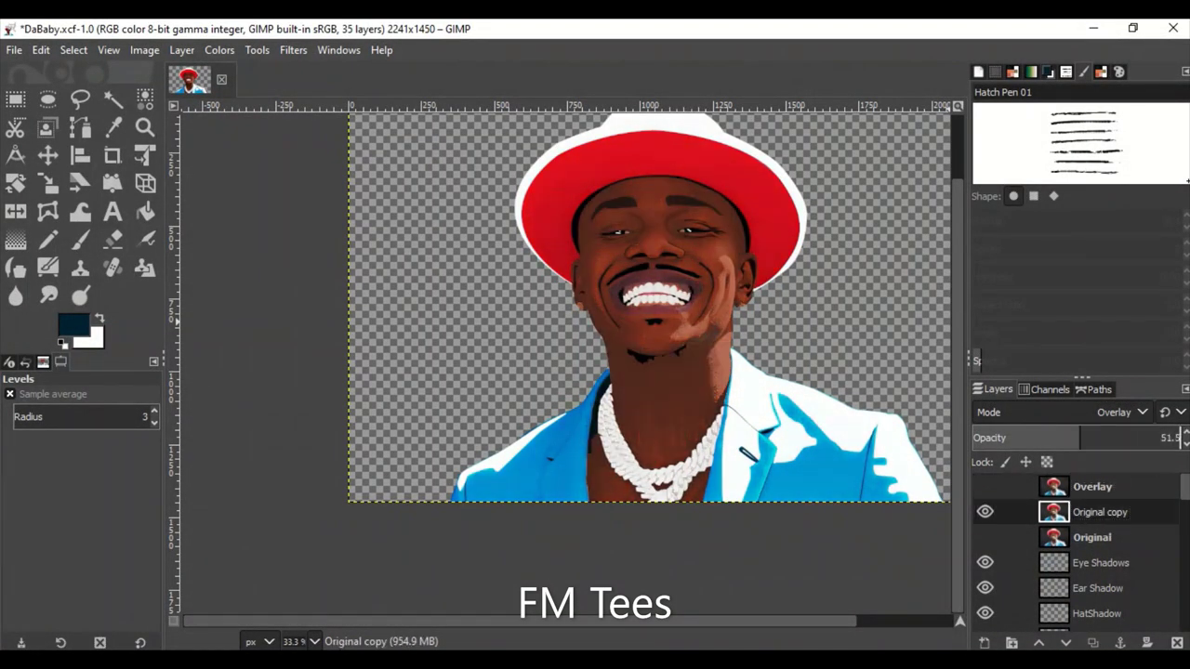
# Levels on Original copy: input black point 0, white point 118.
pyautogui.click(219, 50)
pyautogui.click(270, 237)
pyautogui.moveTo(131, 270); pyautogui.dragTo(74, 270)
pyautogui.moveTo(357, 270); pyautogui.dragTo(205, 230)
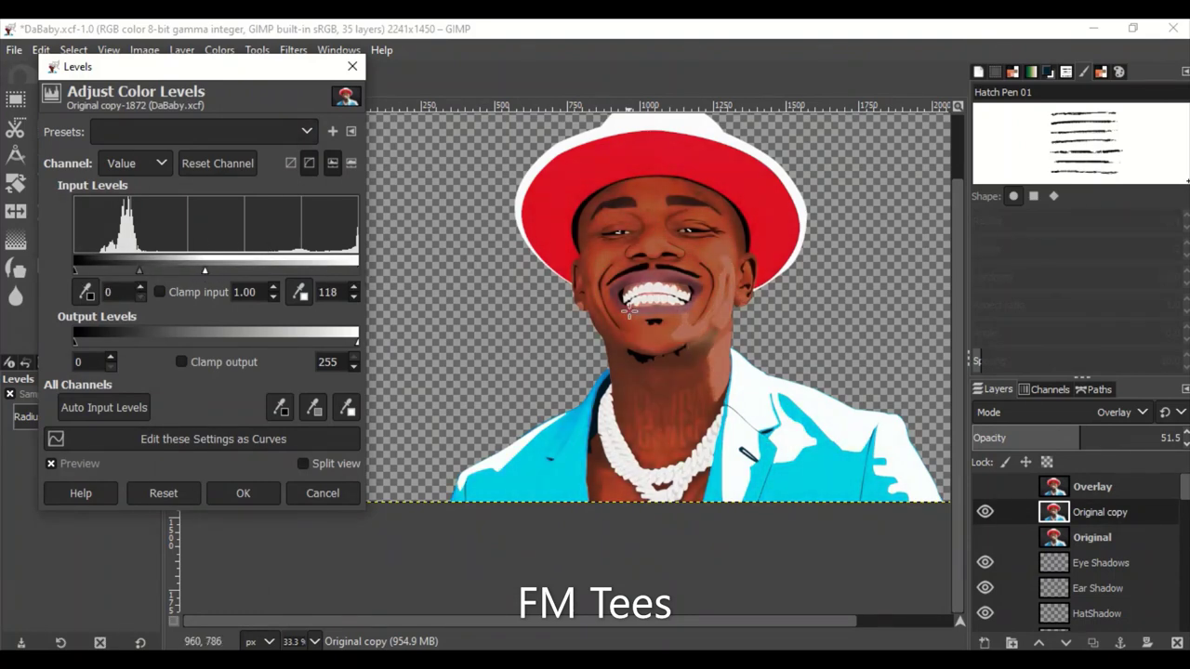
# Apply the Levels change and move the Original layer to the top of the stack.
pyautogui.click(243, 493)
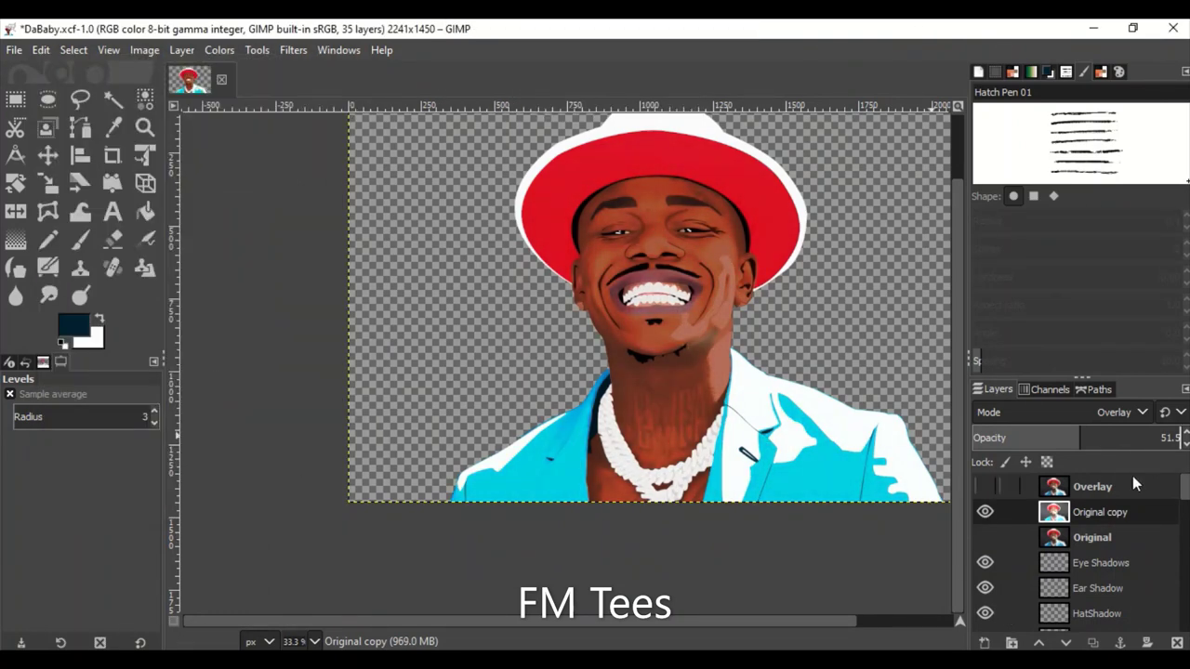
pyautogui.click(984, 537)
pyautogui.click(985, 511)
pyautogui.moveTo(1098, 555); pyautogui.dragTo(1016, 527)
pyautogui.click(986, 511)
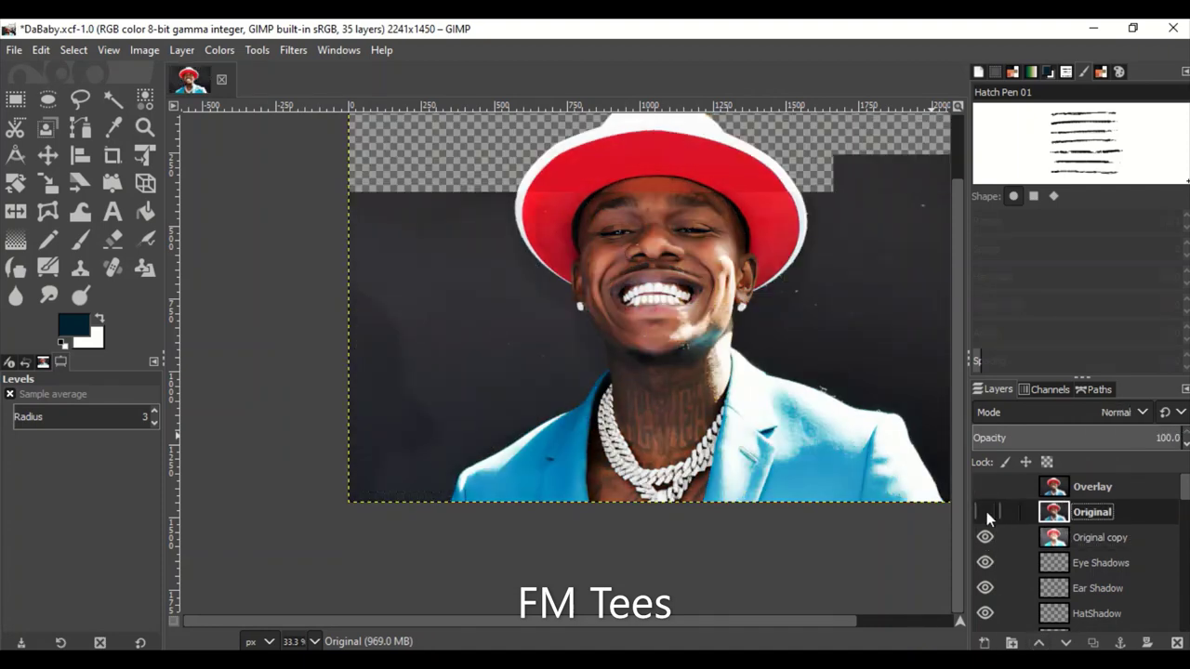
pyautogui.click(1097, 537)
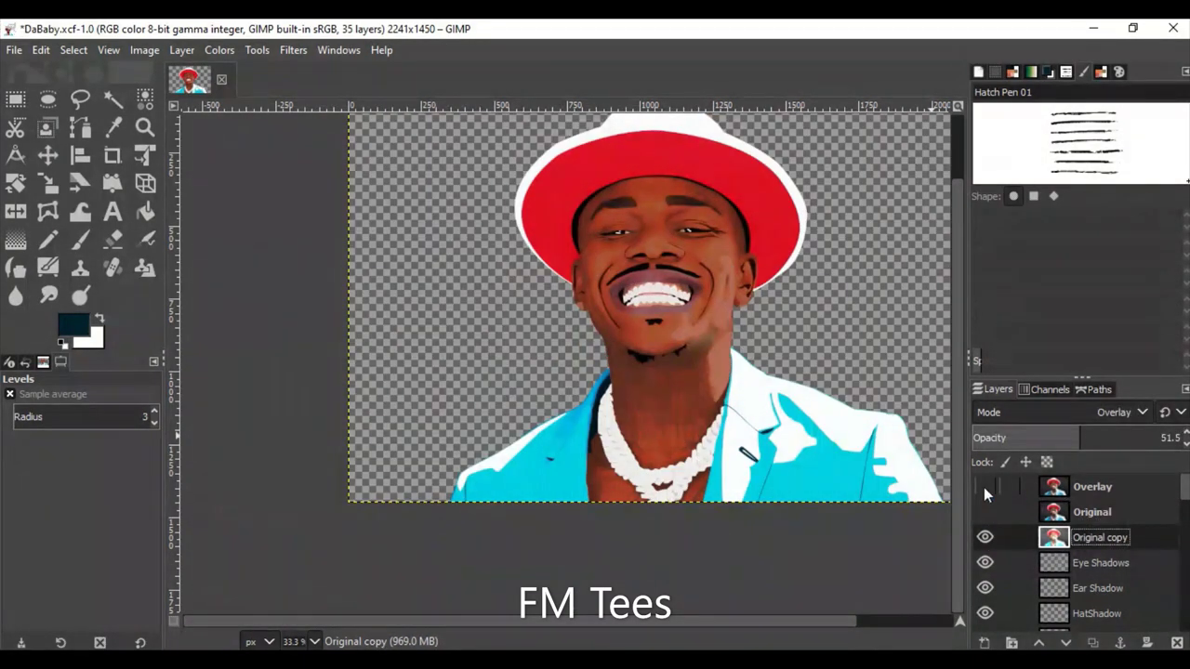
pyautogui.moveTo(1092, 512); pyautogui.dragTo(1092, 483)
# Compare skin tones by toggling the Overlay and Original copy layers.
pyautogui.click(1092, 512)
pyautogui.click(985, 511)
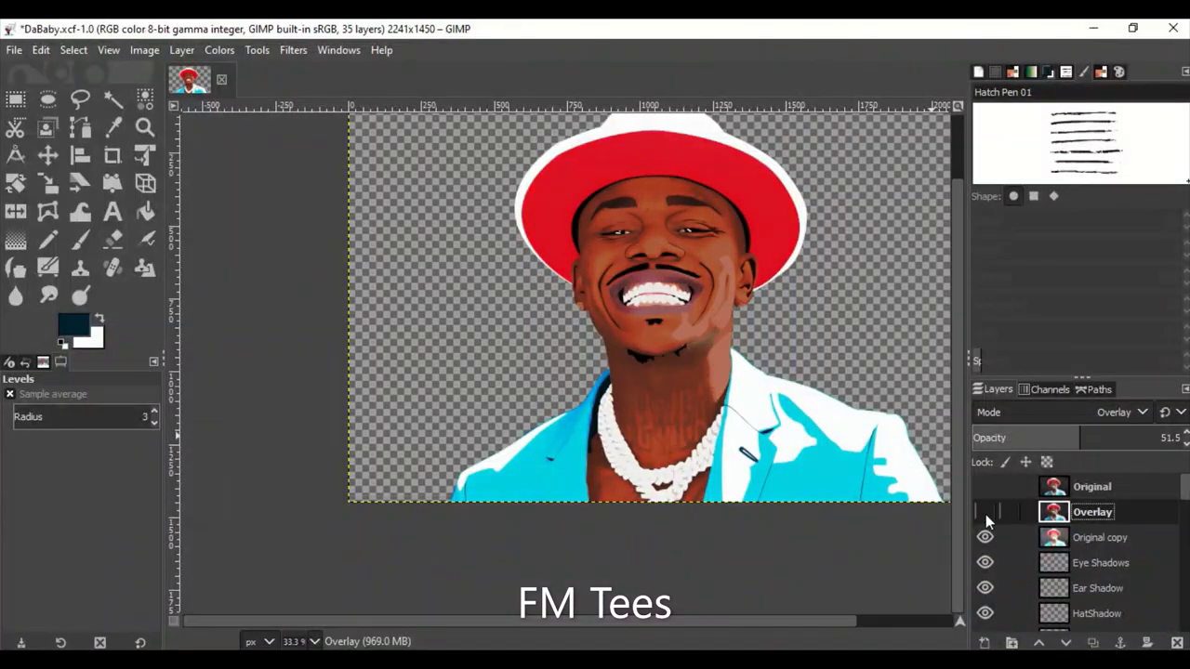
pyautogui.click(986, 537)
pyautogui.click(985, 538)
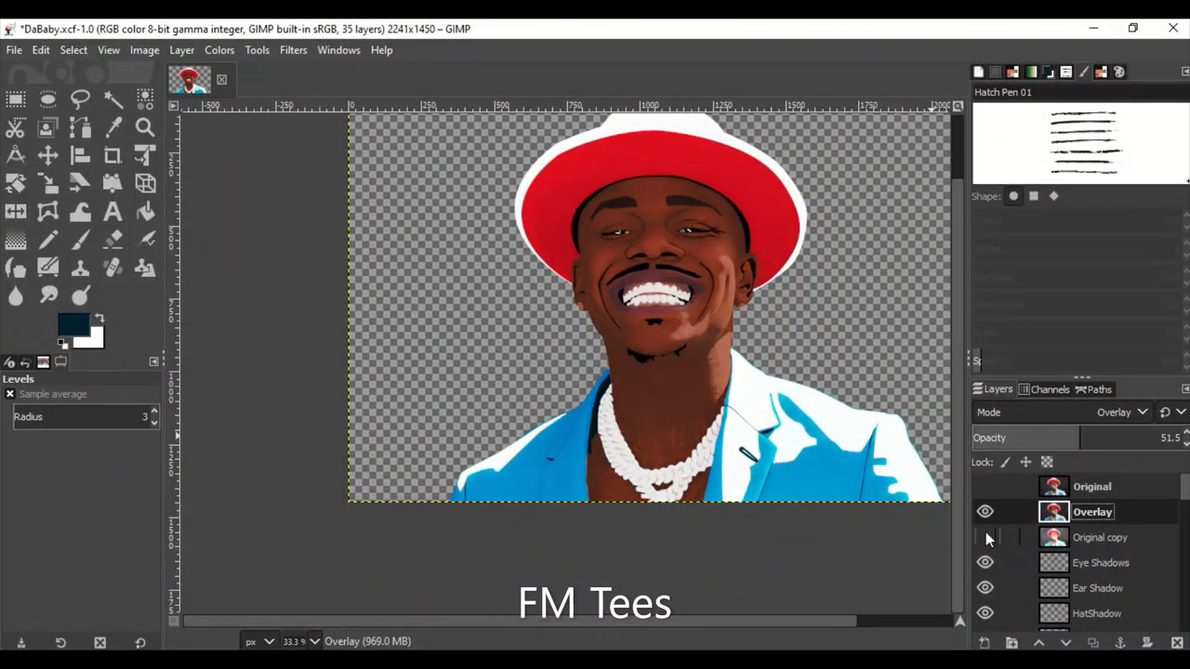
pyautogui.click(985, 512)
pyautogui.click(985, 538)
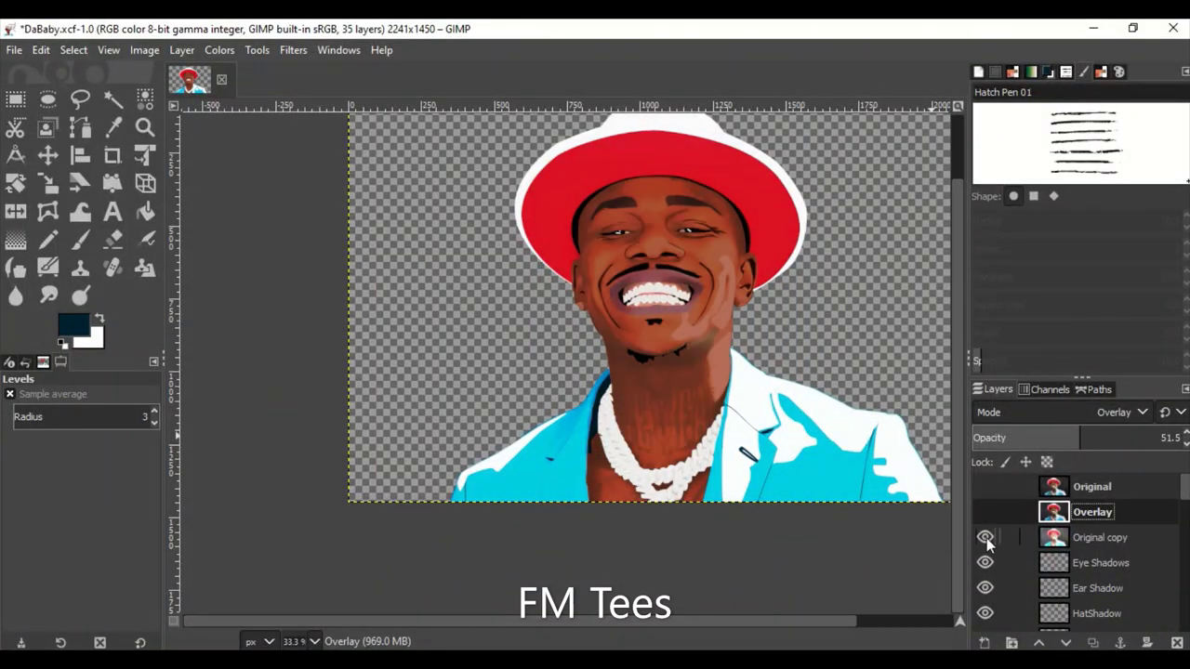
pyautogui.click(985, 538)
pyautogui.click(985, 512)
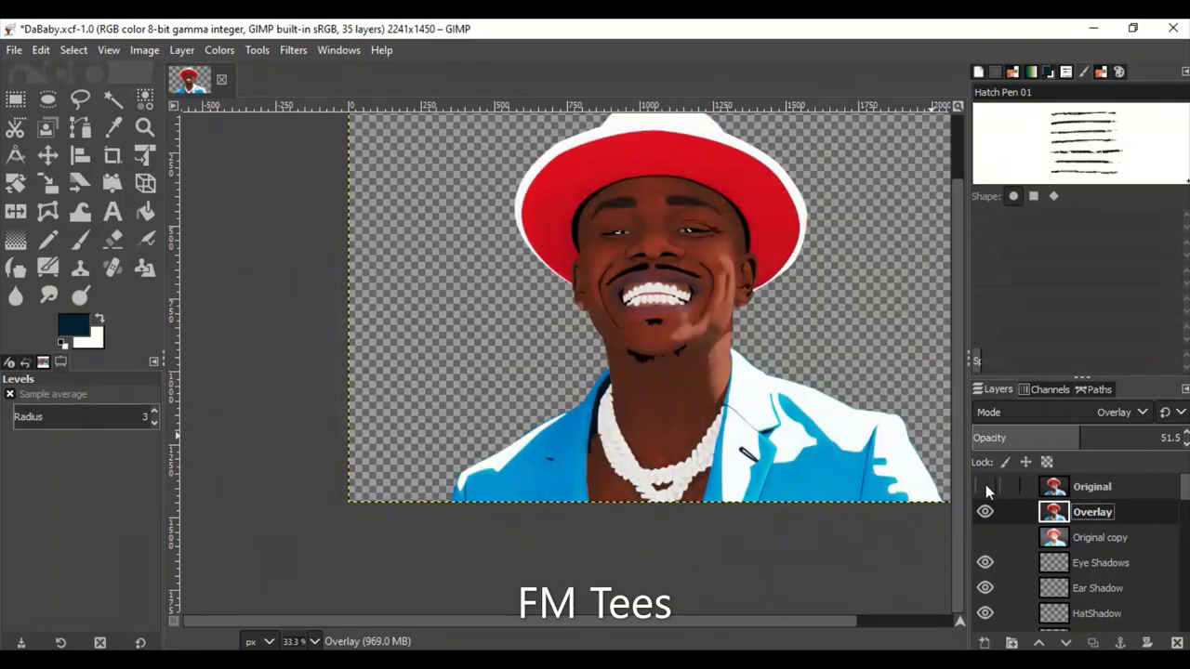
pyautogui.scroll(-10, 1114, 535)
pyautogui.keyDown('alt'); pyautogui.click(1053, 568); pyautogui.keyUp('alt')
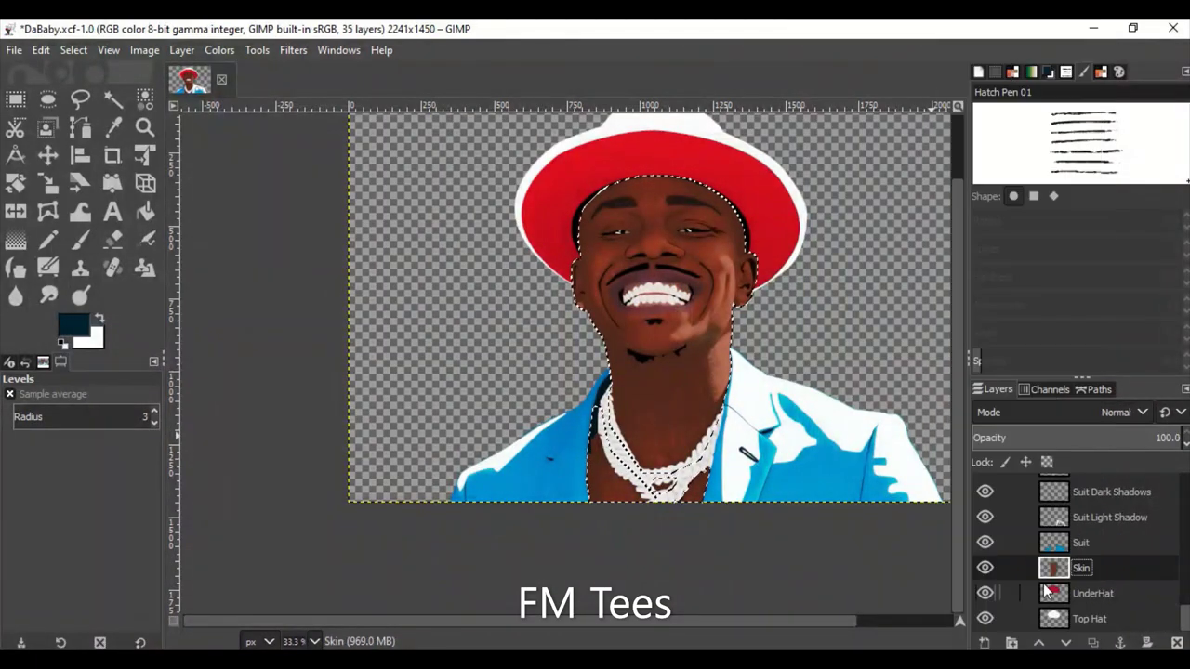
pyautogui.scroll(10, 1114, 540)
# Add an alpha channel to the Overlay layer.
pyautogui.click(1119, 511)
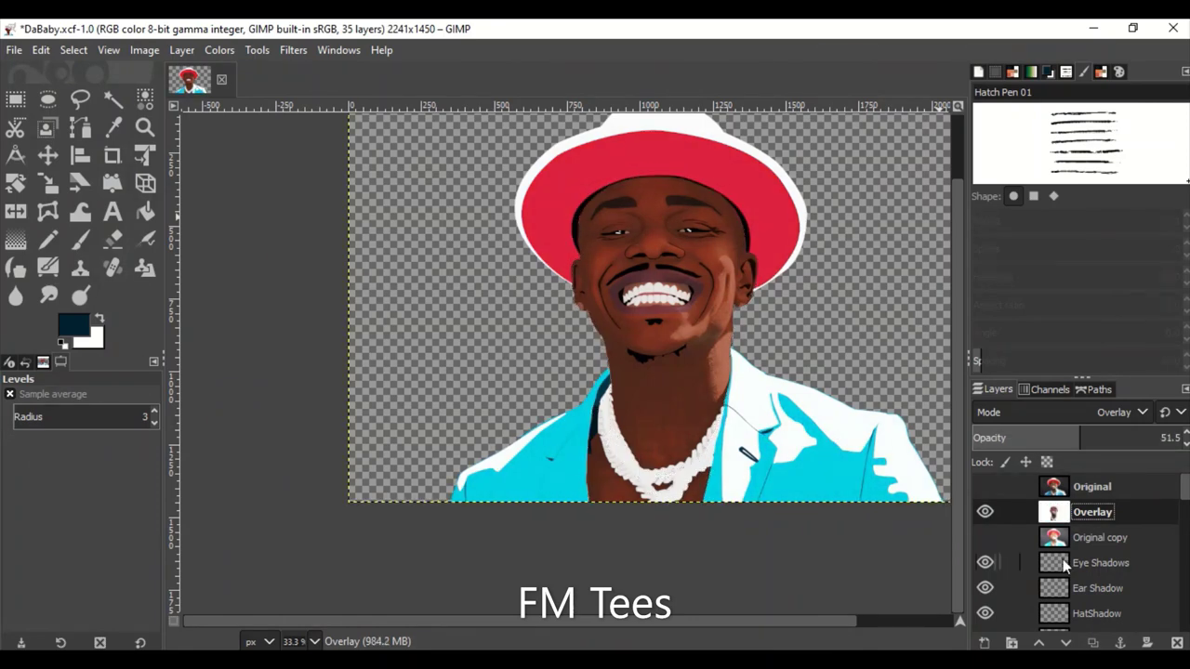
pyautogui.rightClick(1121, 544)
pyautogui.click(1104, 544)
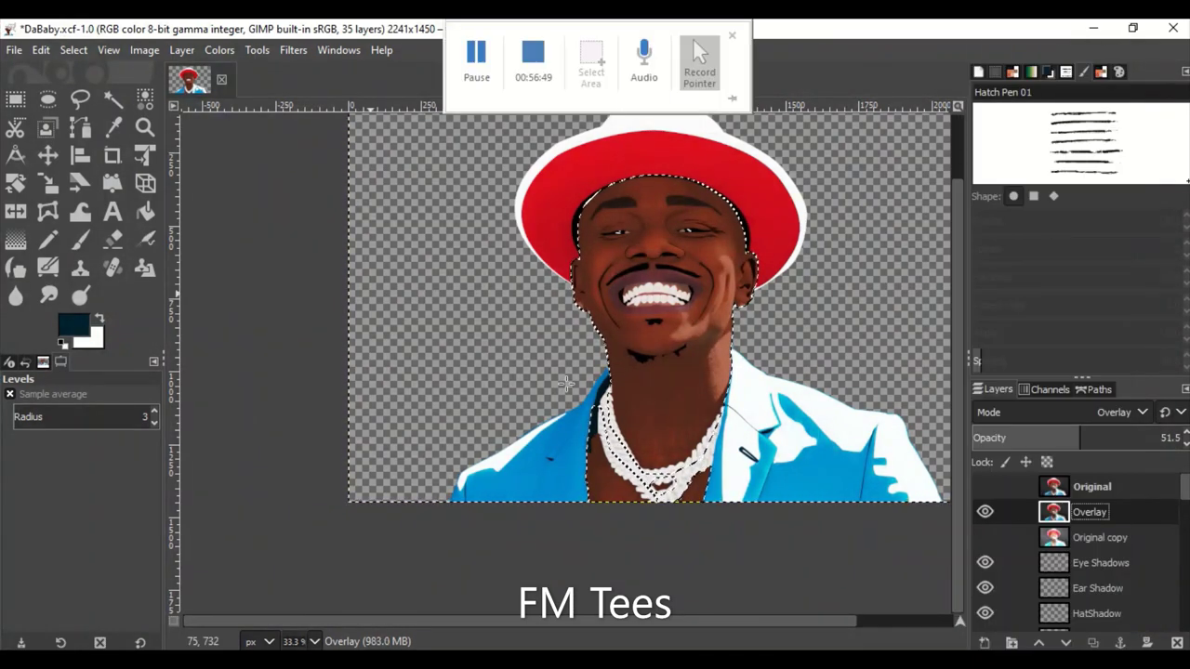
# Toggle the Original photo and Original copy, dismissing Original copy's layer menu unchanged.
pyautogui.click(985, 537)
pyautogui.click(985, 511)
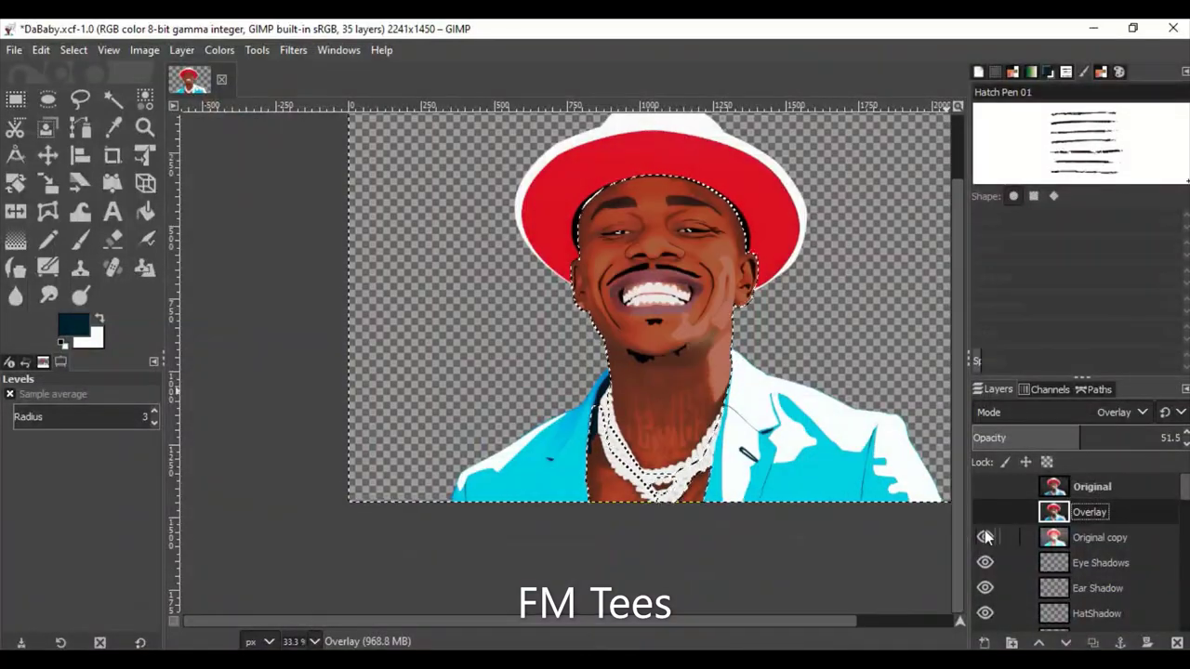
pyautogui.click(985, 486)
pyautogui.click(985, 486)
pyautogui.click(985, 487)
pyautogui.click(984, 486)
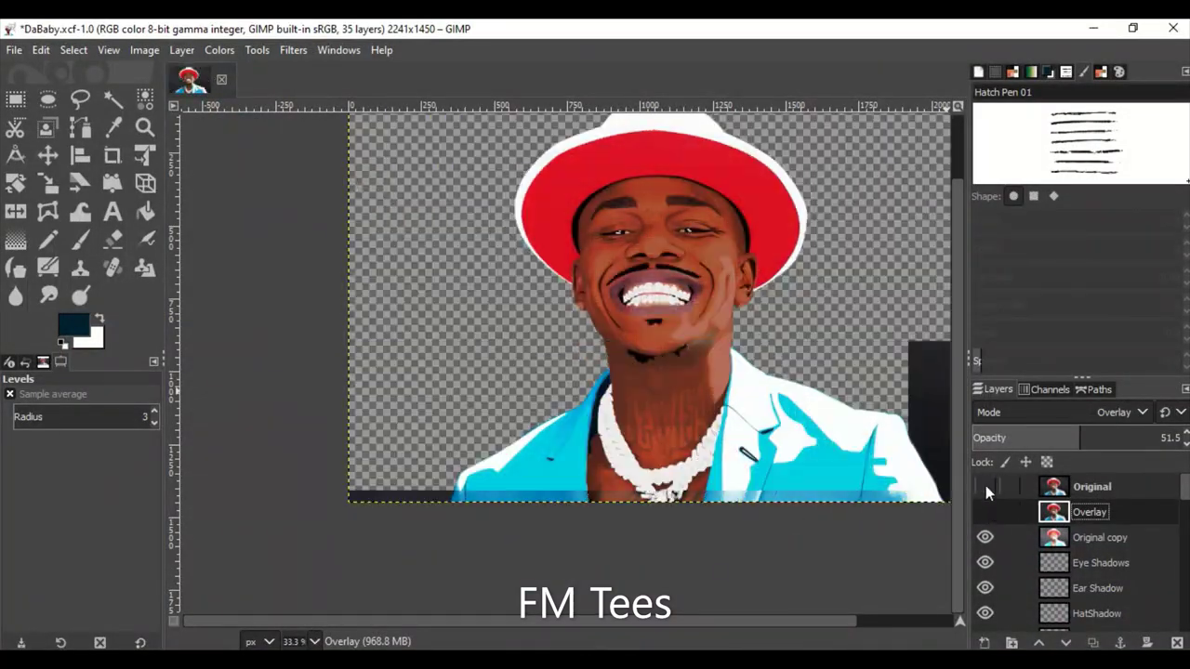
pyautogui.click(985, 486)
pyautogui.click(984, 486)
pyautogui.click(1100, 538)
pyautogui.rightClick(1107, 539)
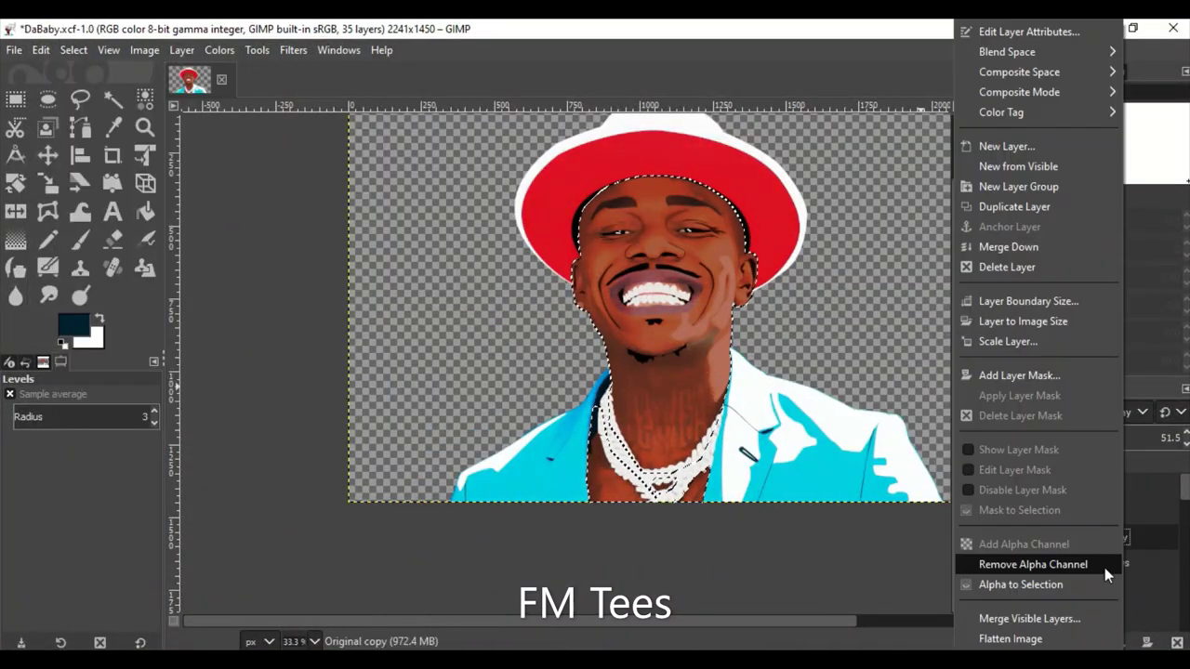
pyautogui.click(1135, 541)
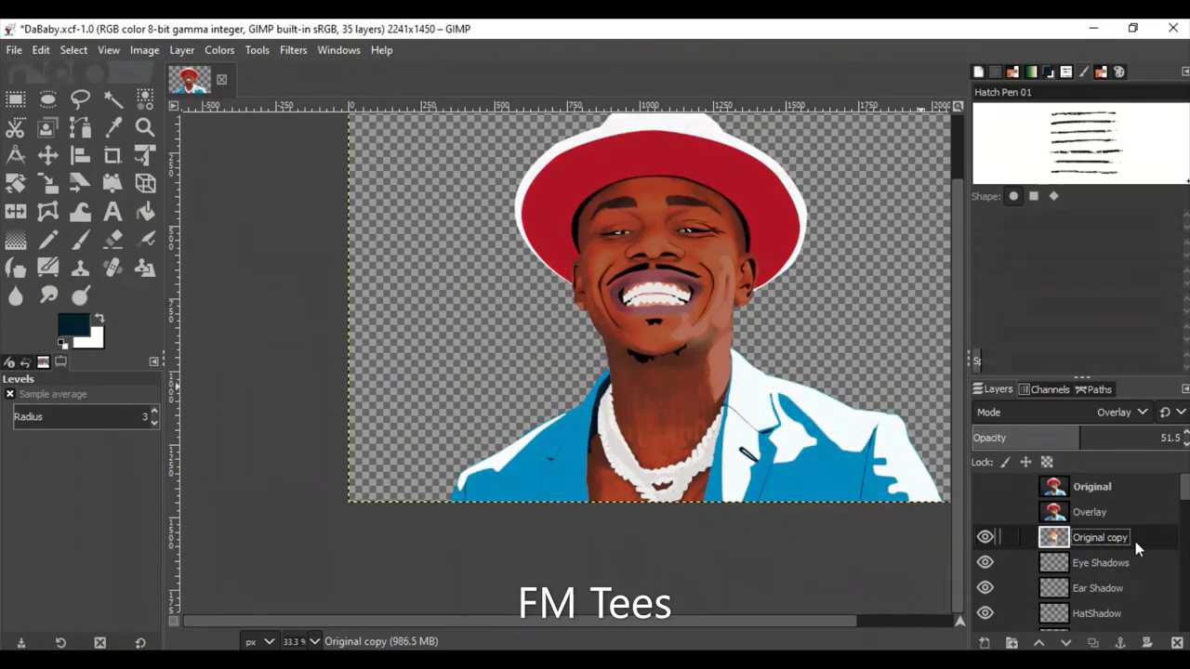
# Try lowering the layer opacity to 16.7, then undo back to 51.5.
pyautogui.click(984, 512)
pyautogui.click(985, 486)
pyautogui.click(985, 487)
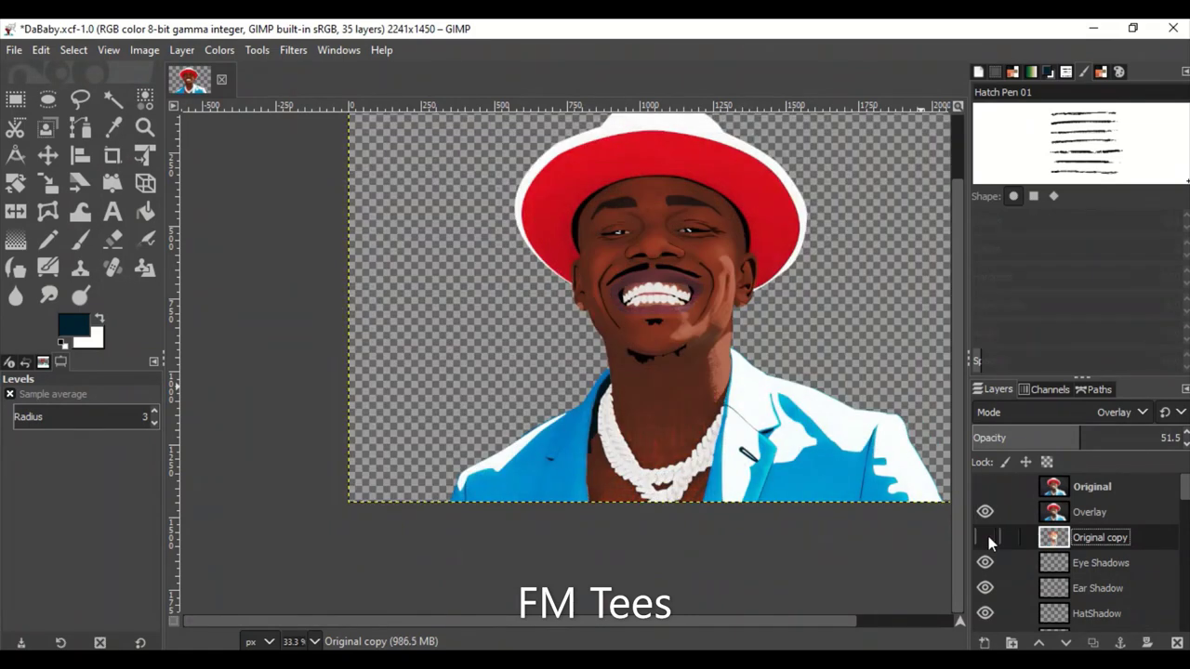
pyautogui.click(985, 536)
pyautogui.click(984, 537)
pyautogui.moveTo(1080, 437); pyautogui.dragTo(1007, 437)
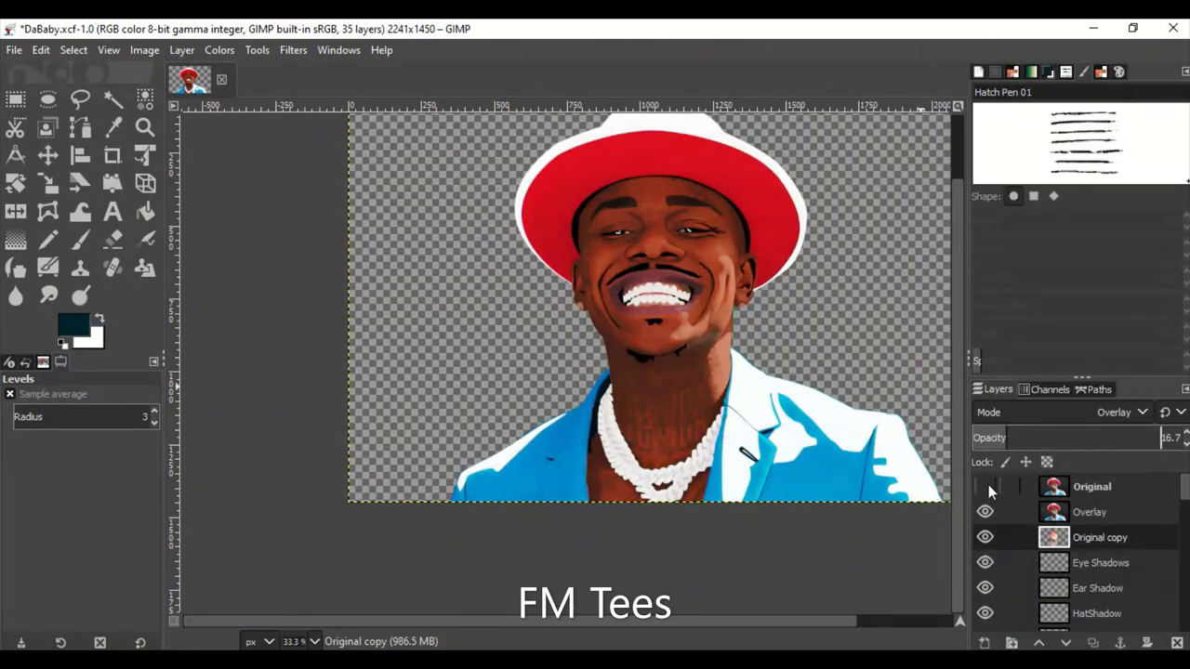
pyautogui.hotkey('ctrl', 'z')
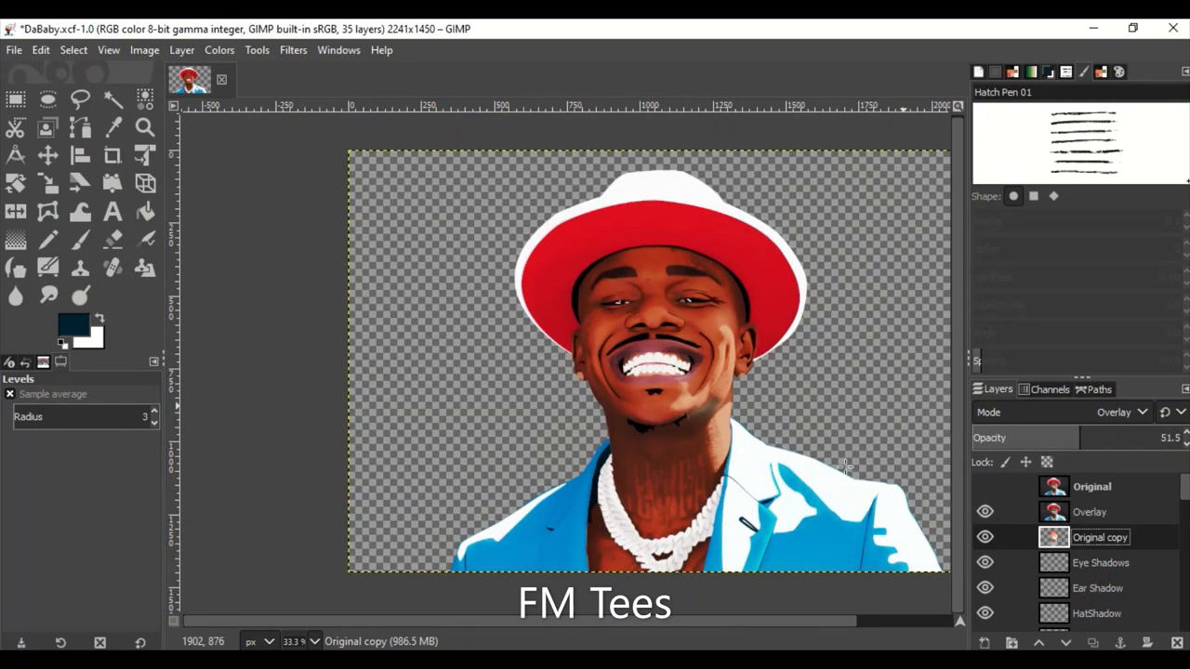
# Compare the Original photo, Overlay and Original copy, then select Overlay.
pyautogui.click(984, 487)
pyautogui.click(985, 486)
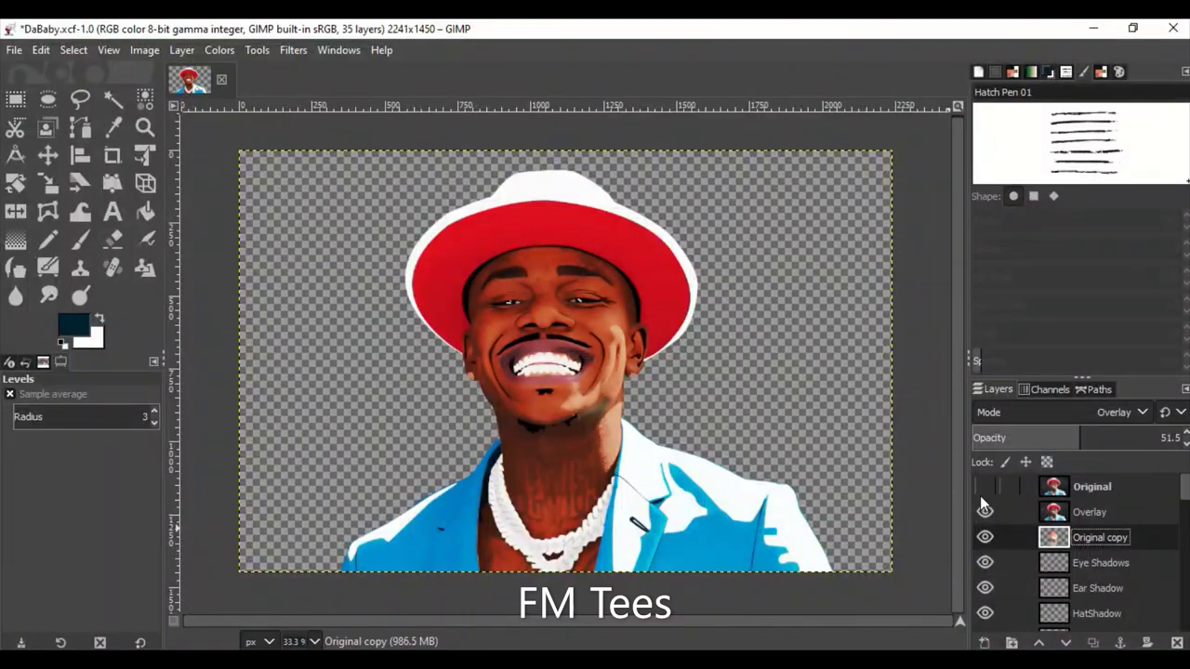
pyautogui.click(985, 537)
pyautogui.click(985, 486)
pyautogui.click(982, 491)
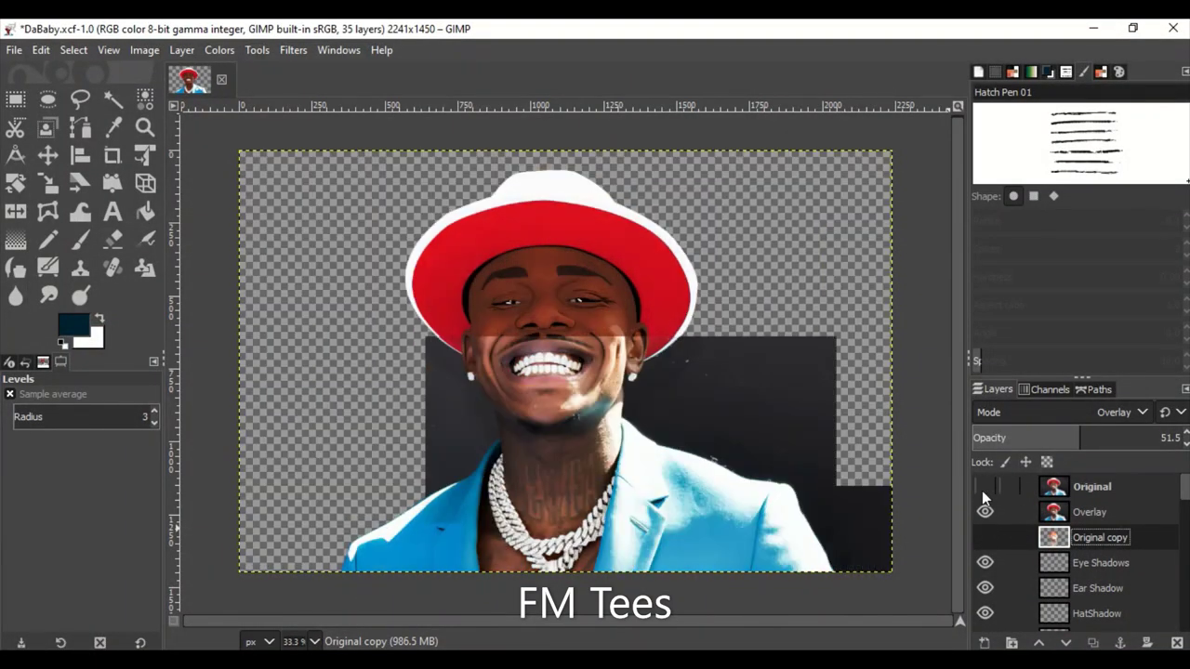
pyautogui.click(986, 512)
pyautogui.click(985, 511)
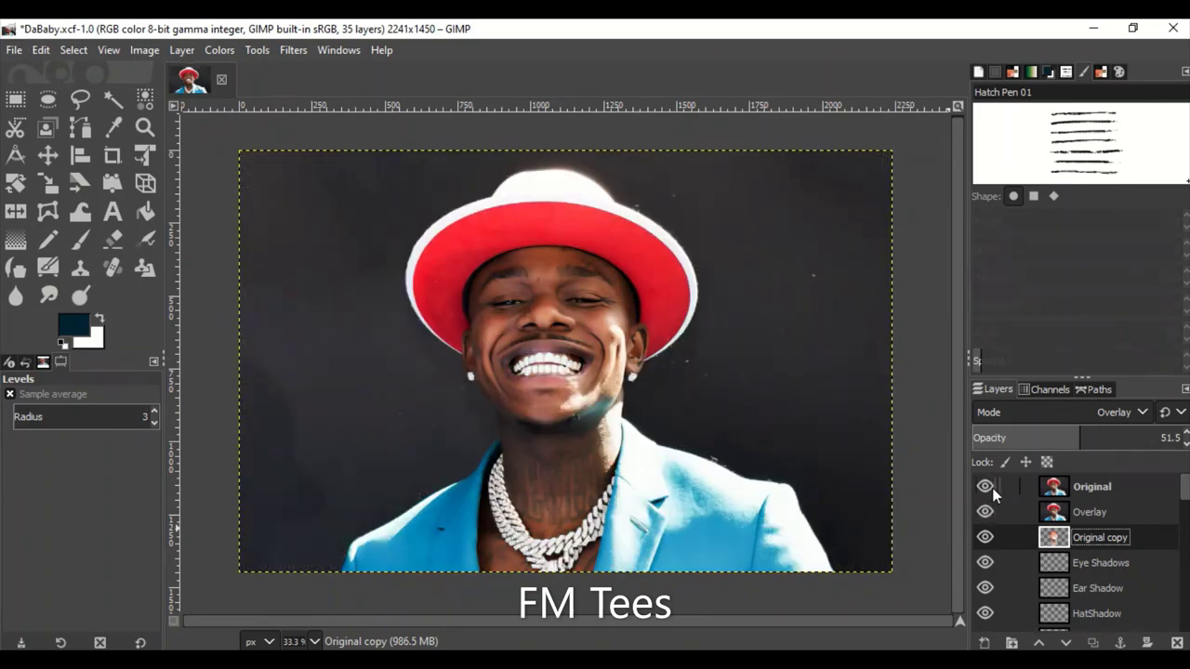
pyautogui.click(986, 487)
pyautogui.click(985, 537)
pyautogui.click(1089, 512)
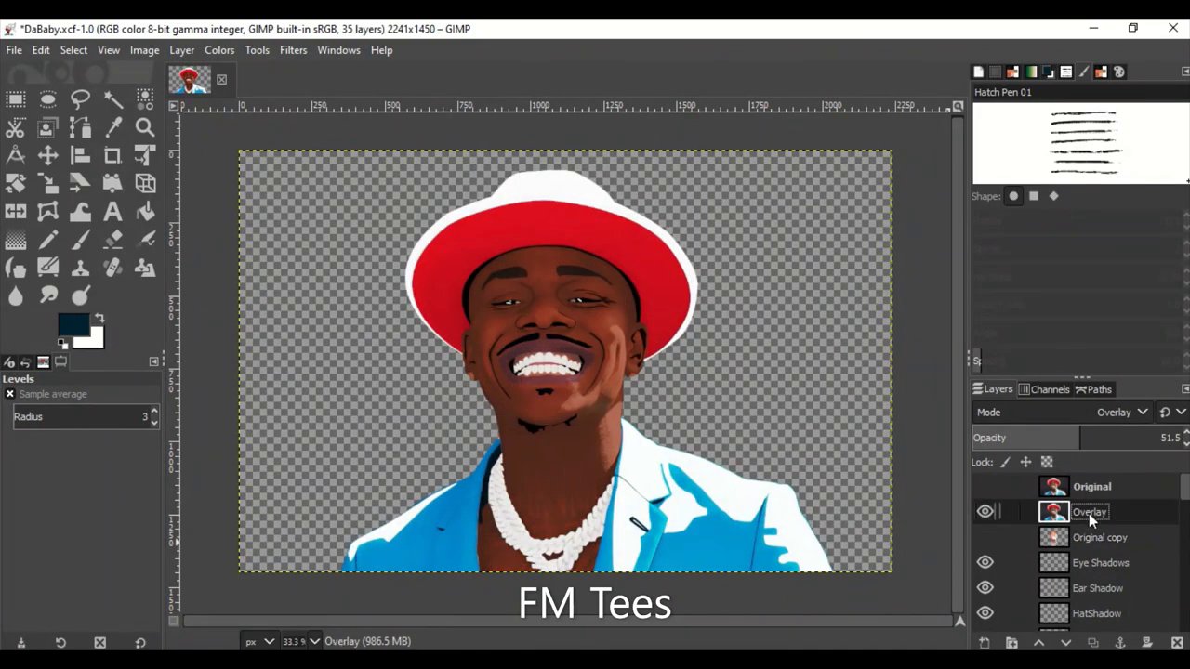
# Raise the Overlay layer's opacity to 79.2, finally settling at 83.8.
pyautogui.moveTo(1081, 437)
pyautogui.mouseDown()
pyautogui.moveTo(1141, 437)
pyautogui.moveTo(1155, 469)
pyautogui.mouseUp()
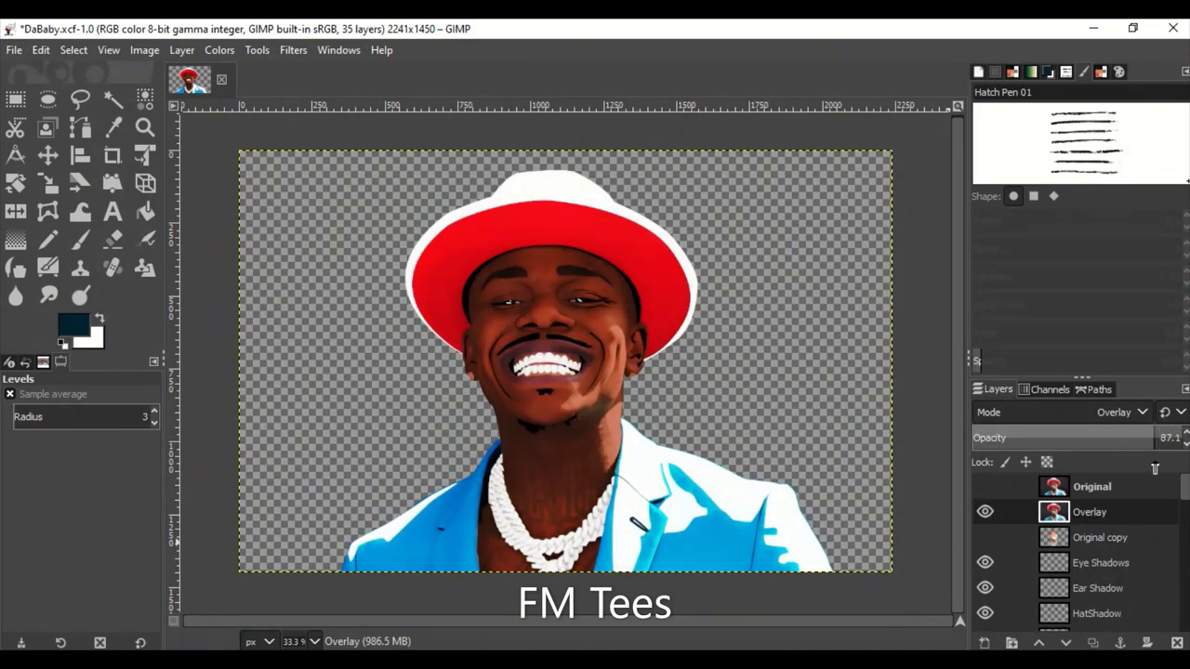
pyautogui.keyDown('ctrl'); pyautogui.scroll(-2, 839, 439); pyautogui.keyUp('ctrl')
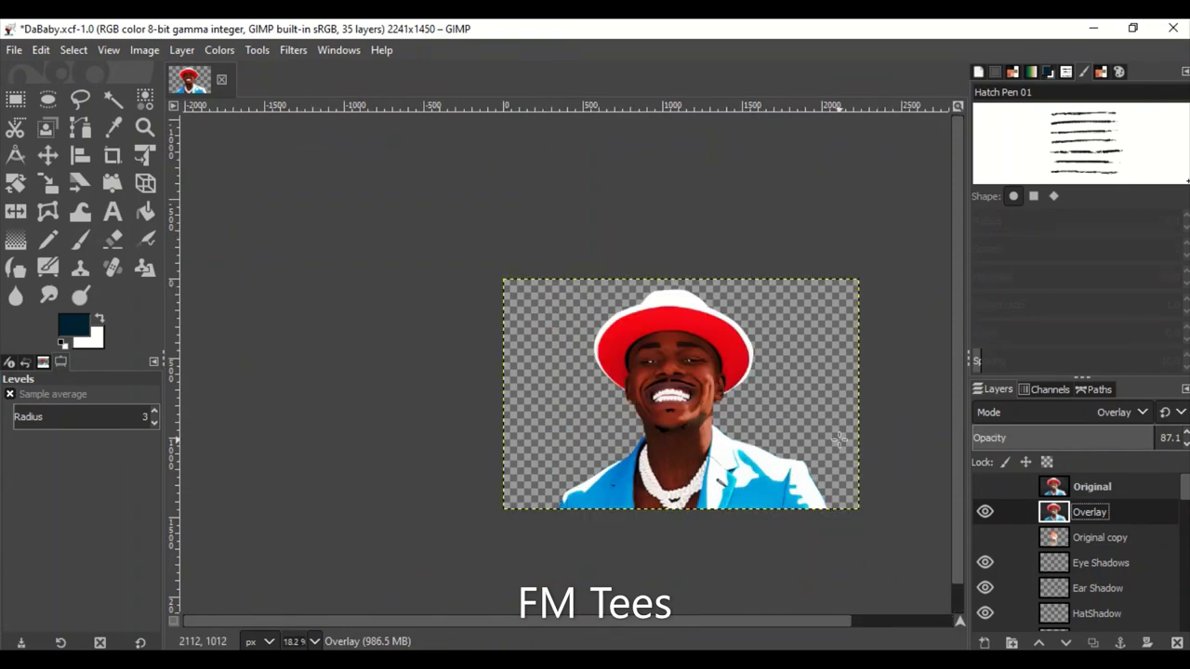
pyautogui.scroll(-3, 1125, 567)
pyautogui.click(1116, 576)
pyautogui.scroll(3, 982, 580)
pyautogui.click(985, 487)
pyautogui.click(985, 486)
pyautogui.scroll(-3, 1017, 550)
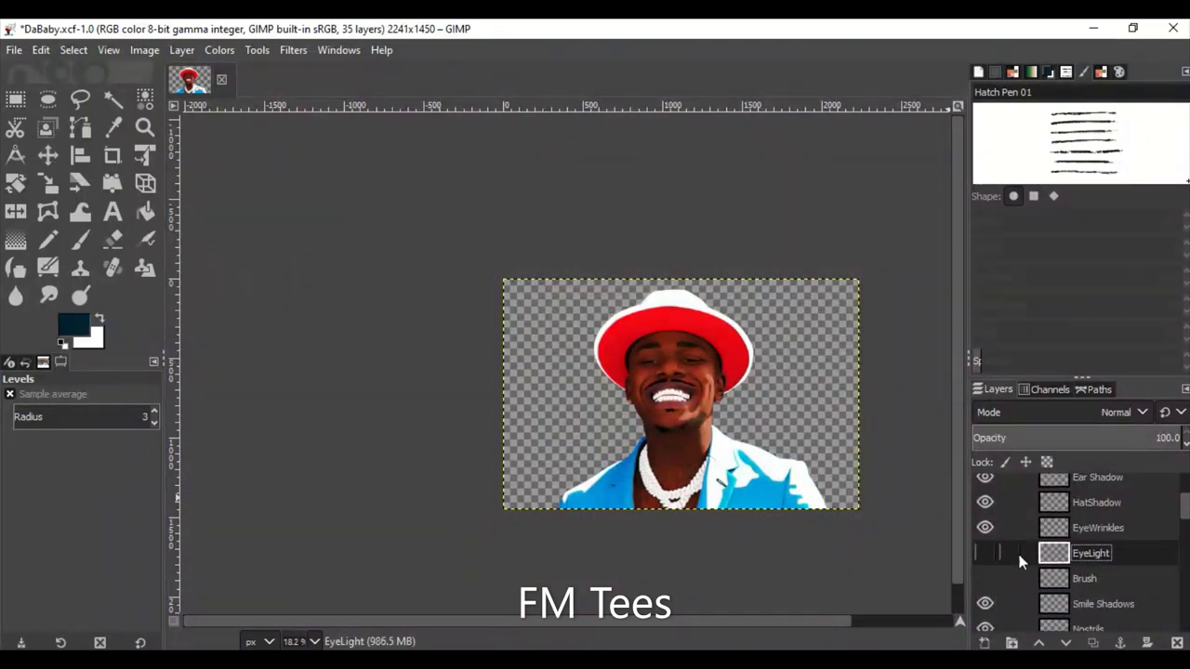
pyautogui.moveTo(1078, 437); pyautogui.dragTo(1029, 416)
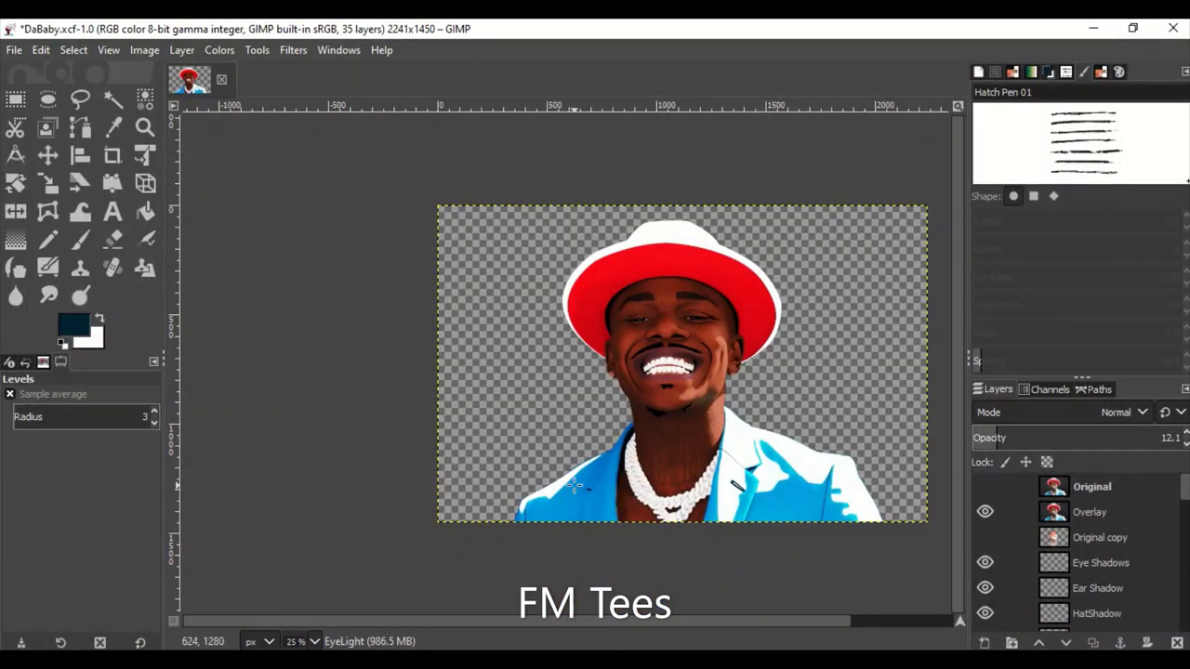
pyautogui.click(1111, 512)
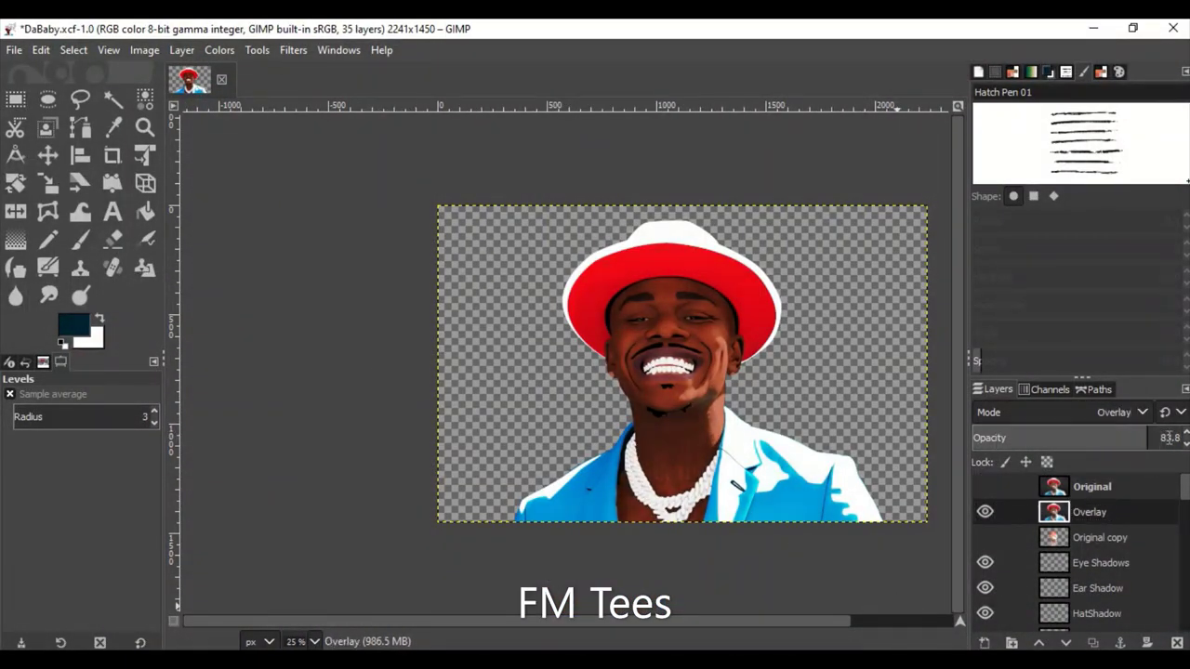
# Add a new layer named 'Earrings' at the chosen spot in the layer stack.
pyautogui.click(1107, 563)
pyautogui.click(984, 643)
pyautogui.write('Earrings')
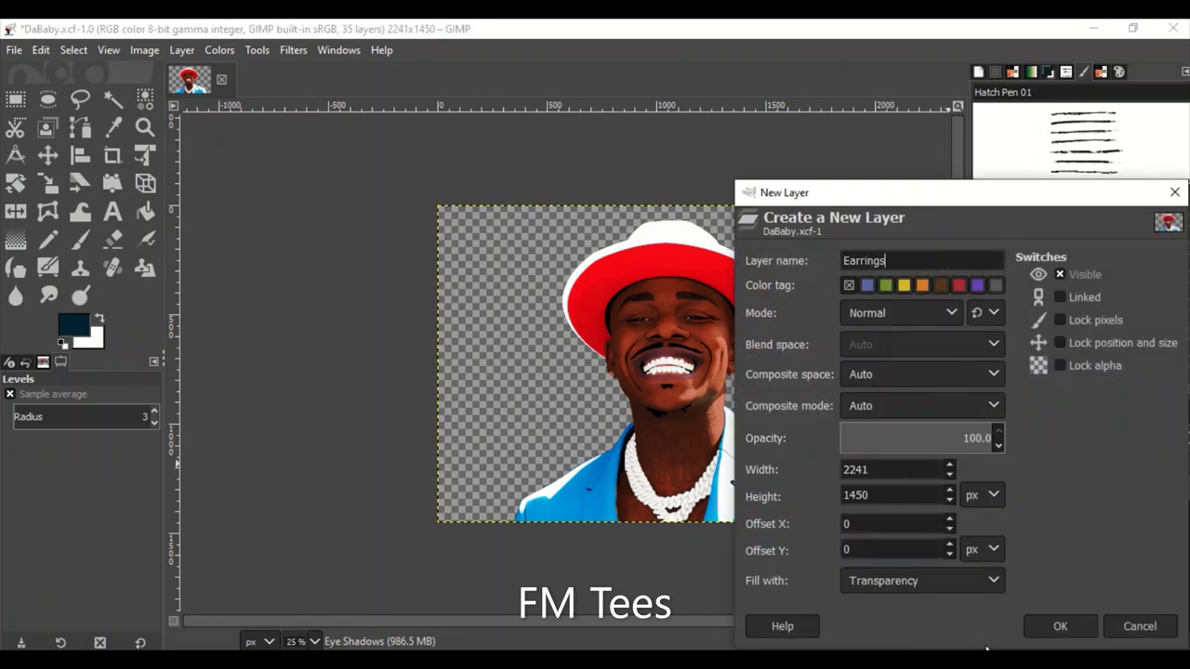
pyautogui.press('Return')
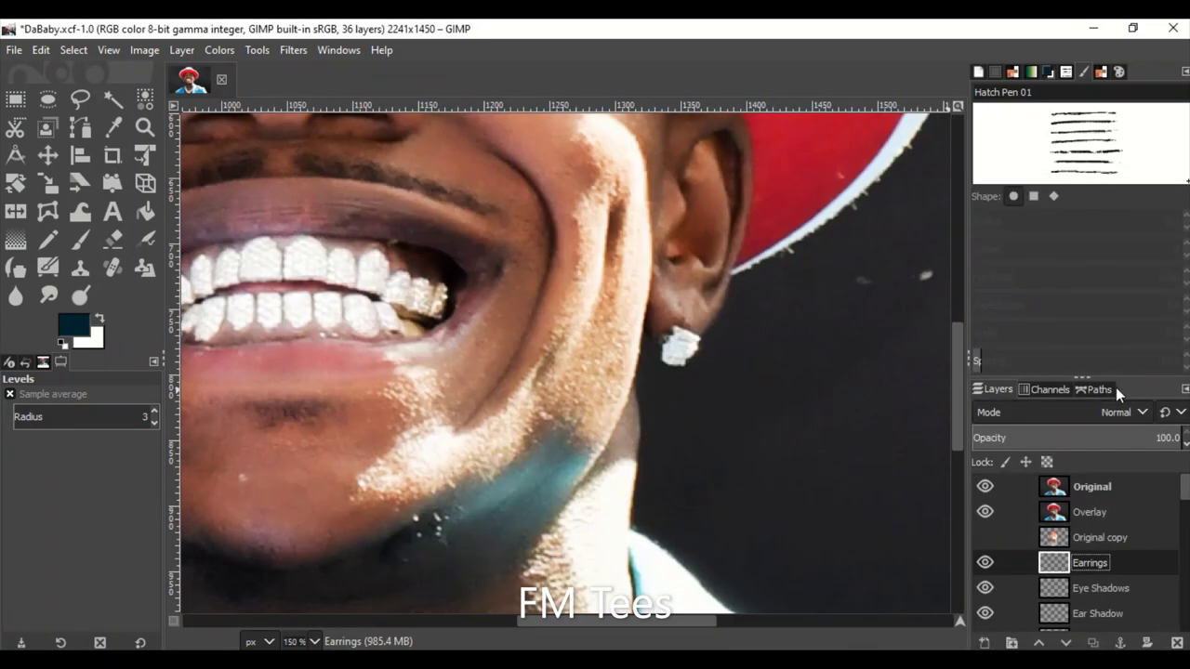
# Trace the earring outline on the Earrings path with the Paths tool.
pyautogui.click(1116, 389)
pyautogui.press('b')
pyautogui.click(984, 528)
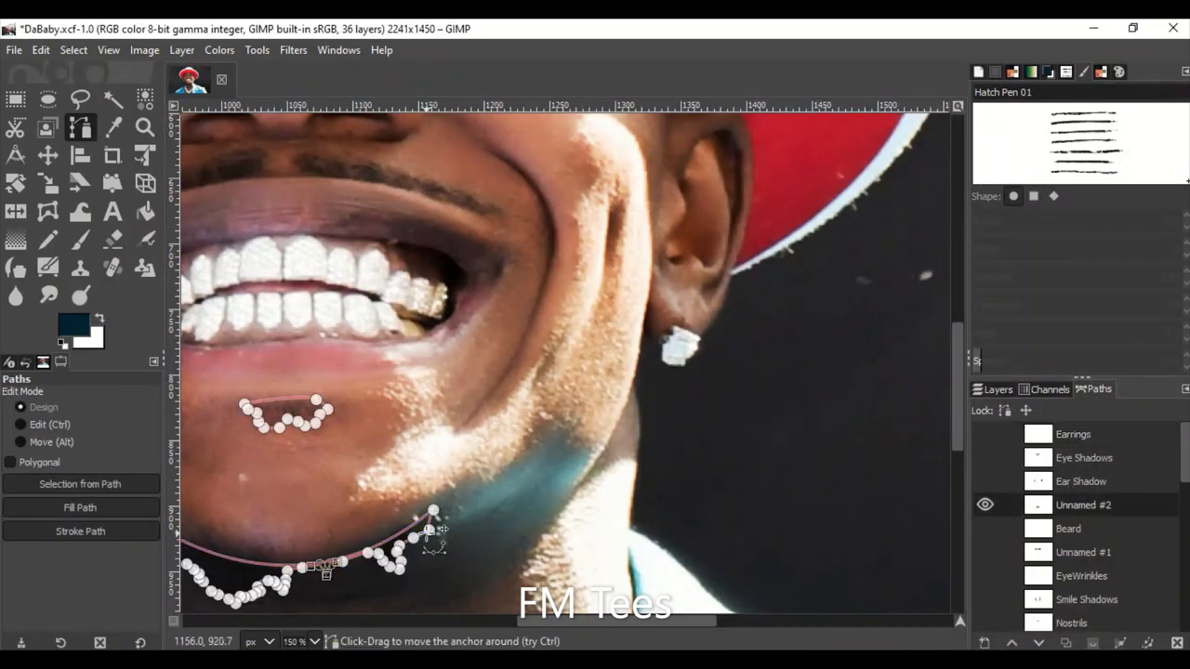
pyautogui.scroll(4, 684, 363)
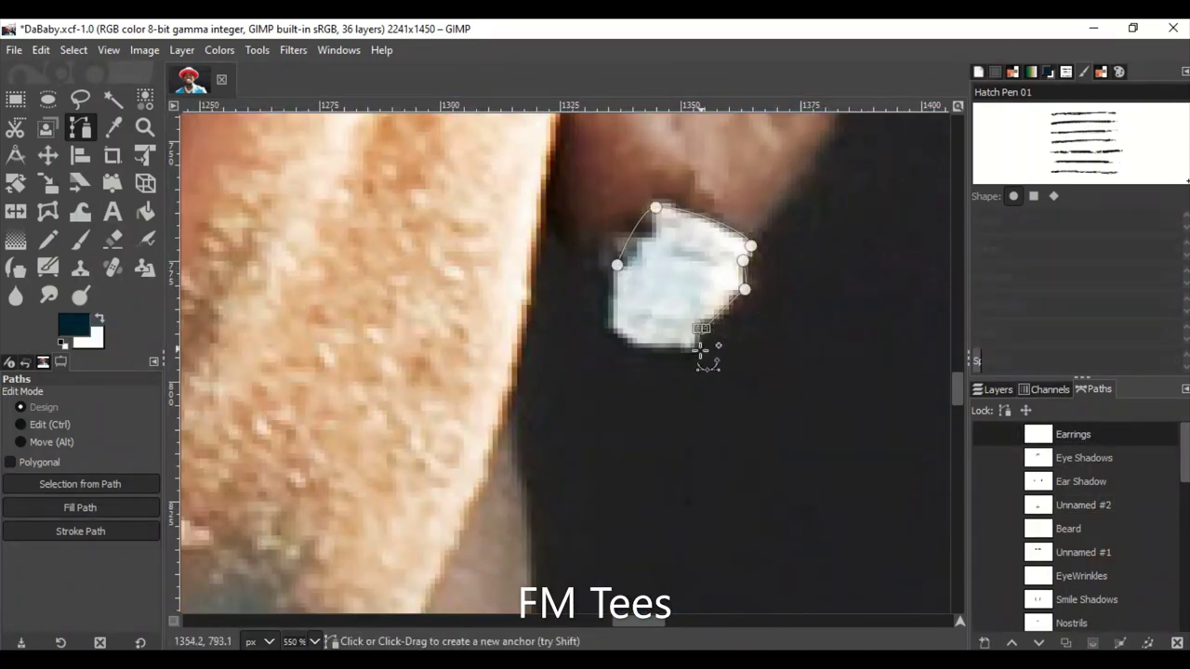
pyautogui.scroll(-4, 613, 333)
pyautogui.scroll(4, 478, 244)
pyautogui.click(523, 342)
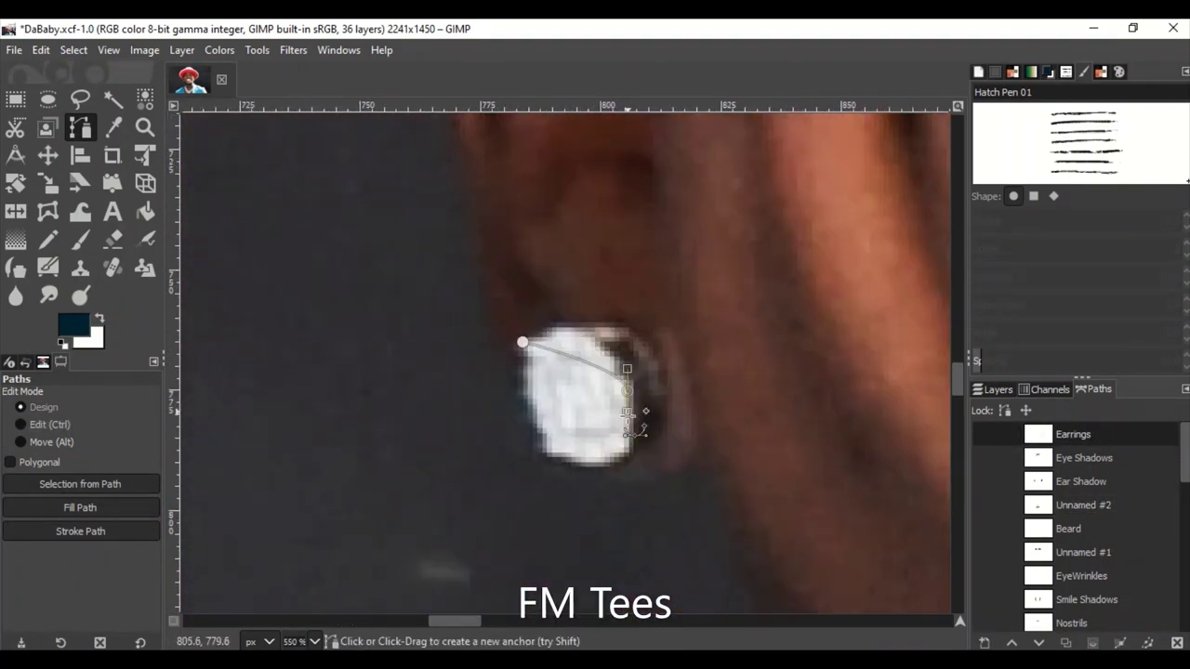
pyautogui.moveTo(532, 439); pyautogui.dragTo(570, 481)
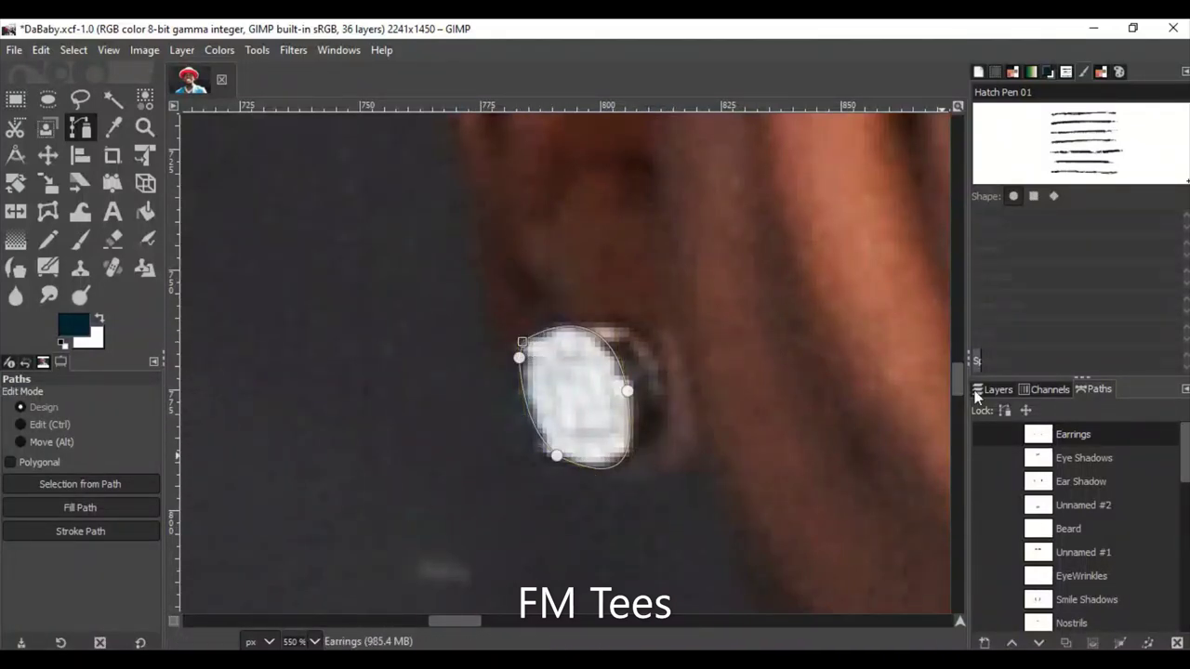
# Create a new 'Earrings Shadow' path and return to the layers list.
pyautogui.click(984, 642)
pyautogui.write('Shadow')
pyautogui.press('Return')
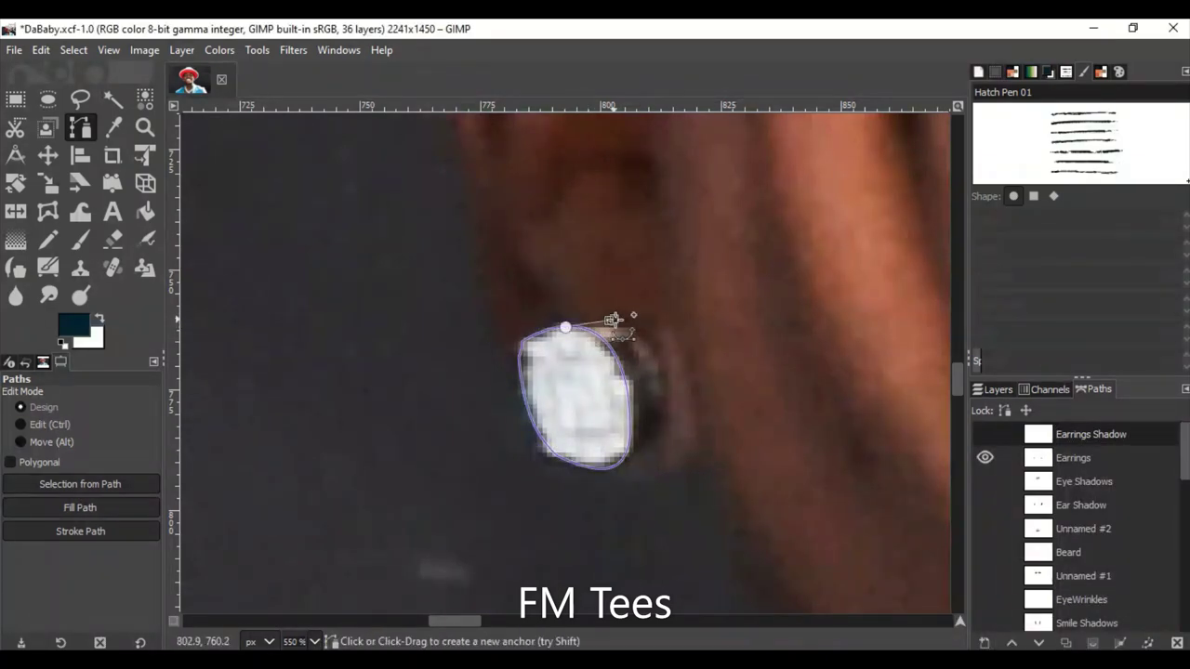
pyautogui.scroll(-2, 586, 370)
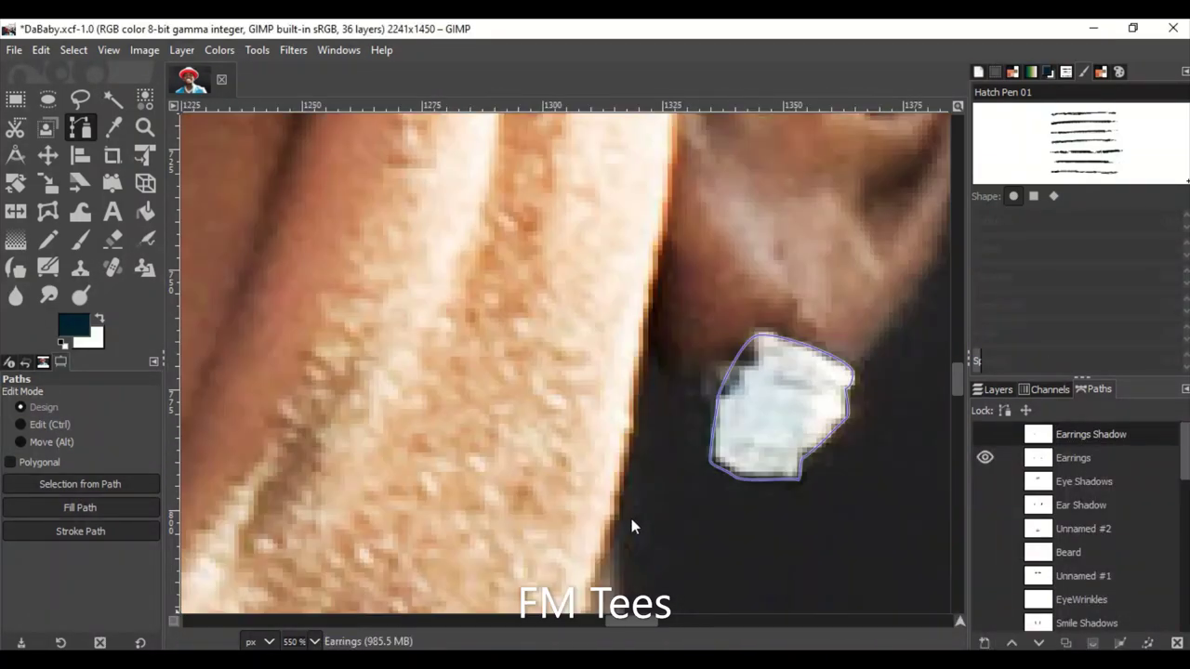
pyautogui.scroll(-3, 632, 521)
pyautogui.click(993, 389)
# Fill the traced earrings with a near-white foreground colour, then pick a dark shadow colour.
pyautogui.click(74, 325)
pyautogui.click(32, 267)
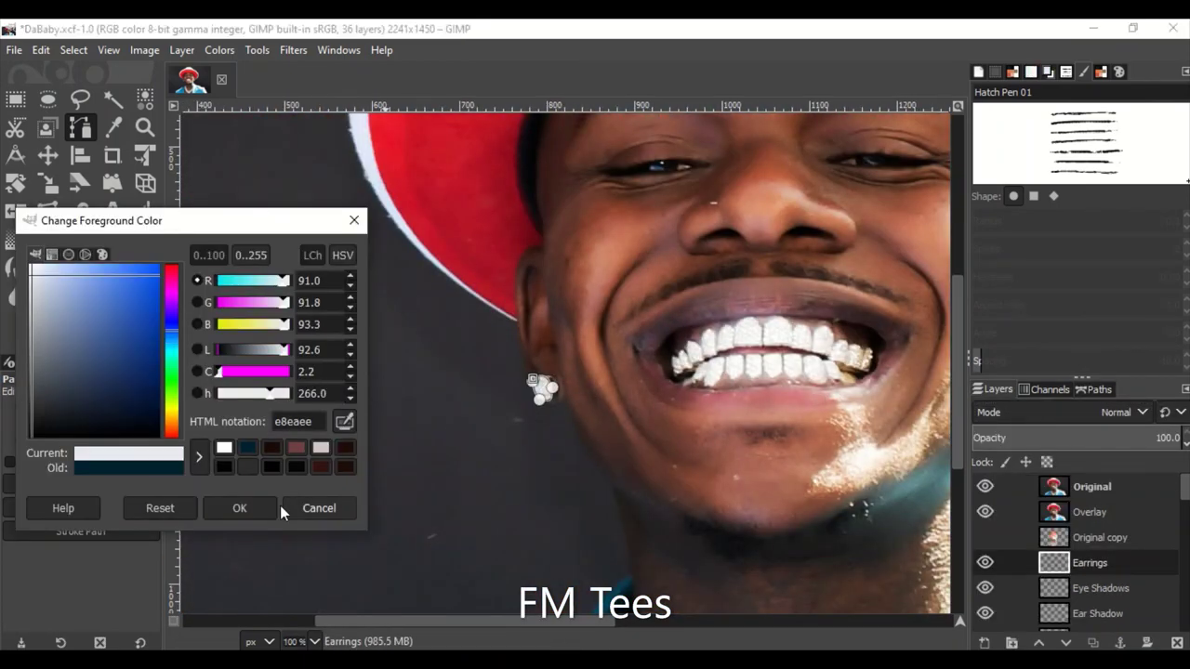
pyautogui.click(233, 508)
pyautogui.scroll(5, 527, 391)
pyautogui.click(74, 325)
pyautogui.click(37, 399)
pyautogui.click(237, 506)
pyautogui.scroll(-8, 582, 558)
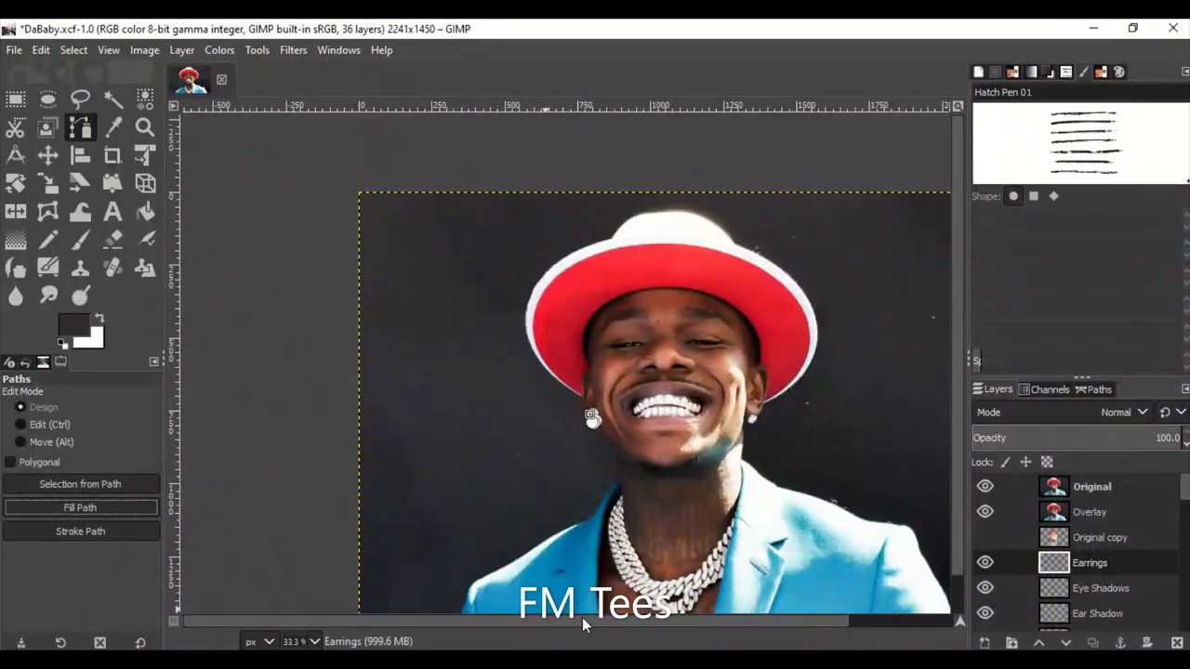
pyautogui.scroll(-1, 582, 558)
# Toggle the photo layer to check the white earrings, then select the Earrings layer.
pyautogui.click(984, 486)
pyautogui.click(48, 155)
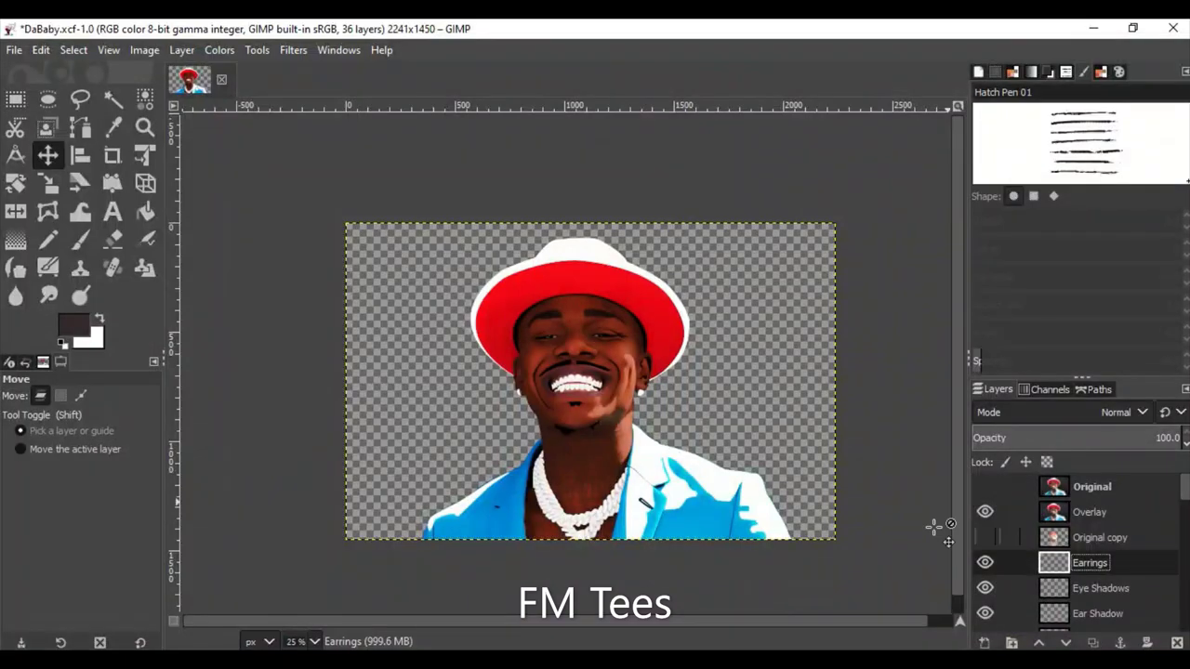
pyautogui.press('1')
pyautogui.click(985, 487)
pyautogui.click(984, 486)
pyautogui.scroll(2, 837, 419)
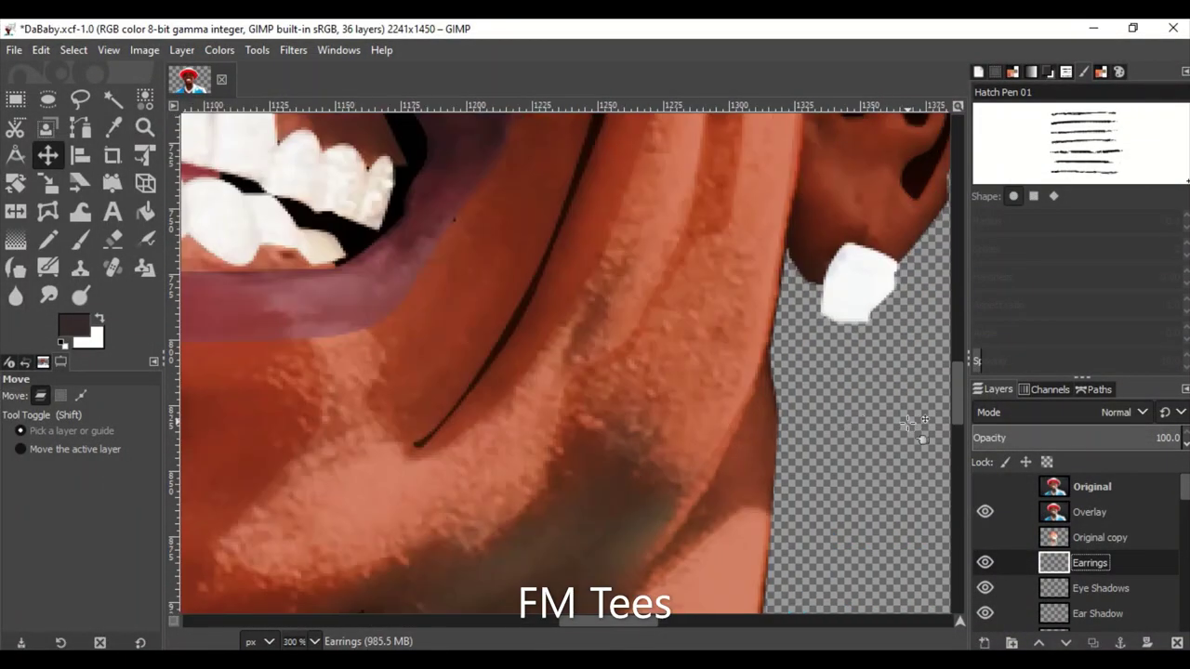
pyautogui.scroll(-3, 837, 419)
# Add a new 'Earrings Shadow' layer above the Earrings layer.
pyautogui.click(985, 642)
pyautogui.press('End')
pyautogui.write('Shadow')
pyautogui.press('Return')
pyautogui.press('b')
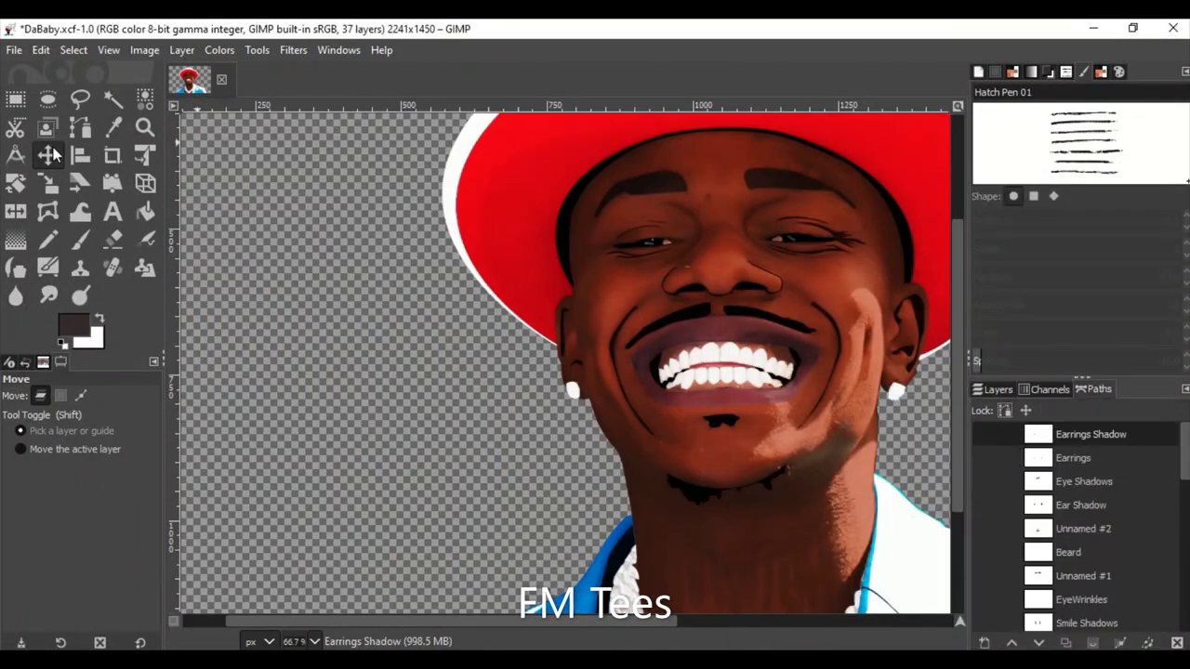
pyautogui.hotkey('ctrl', 'l')
pyautogui.press('m')
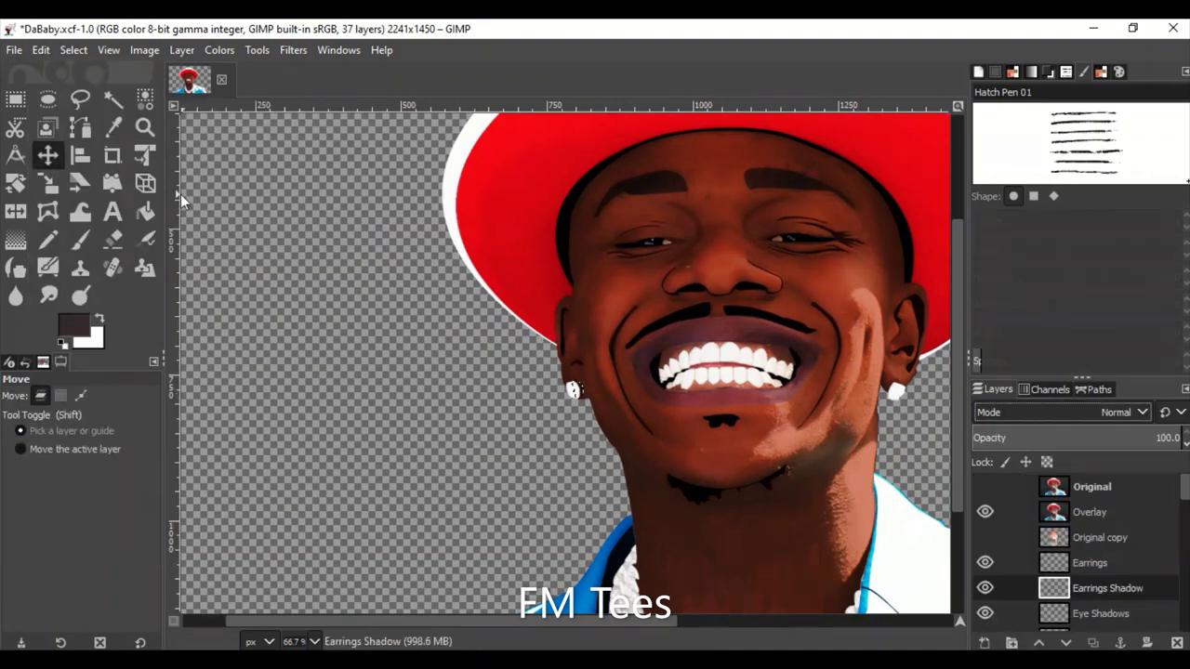
# Return to the paths list to work on the earring shadow.
pyautogui.scroll(2, 619, 399)
pyautogui.scroll(-3, 596, 391)
pyautogui.scroll(2, 549, 354)
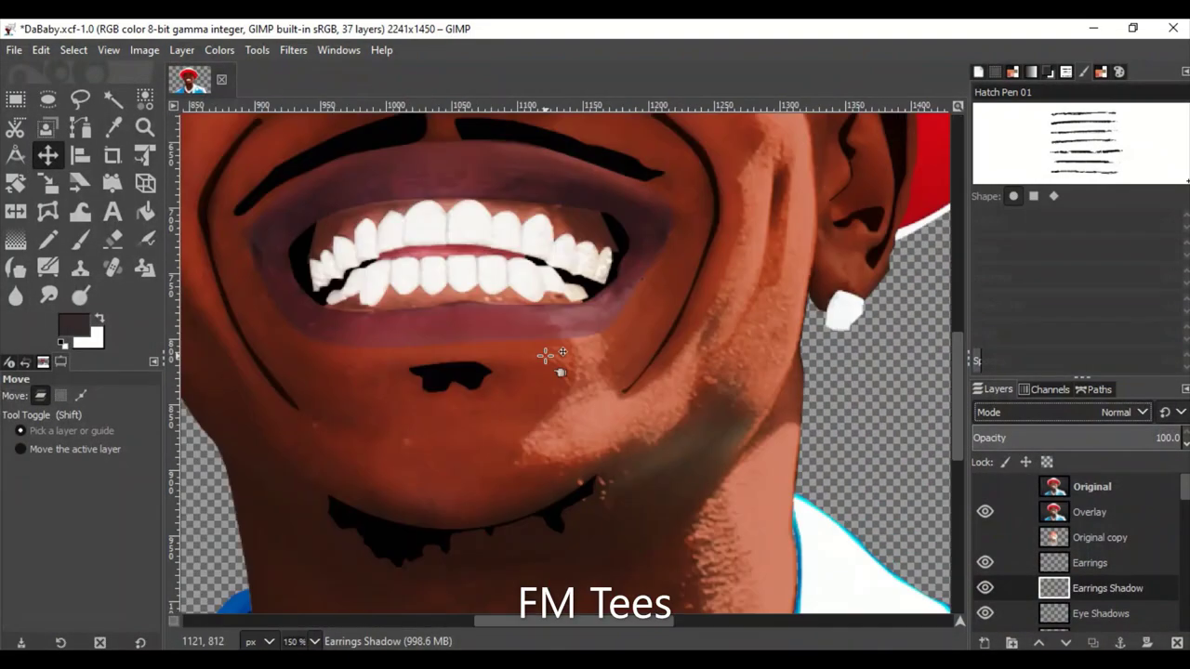
pyautogui.scroll(2, 523, 270)
pyautogui.scroll(-1, 522, 270)
pyautogui.scroll(-2, 441, 324)
pyautogui.scroll(-1, 239, 322)
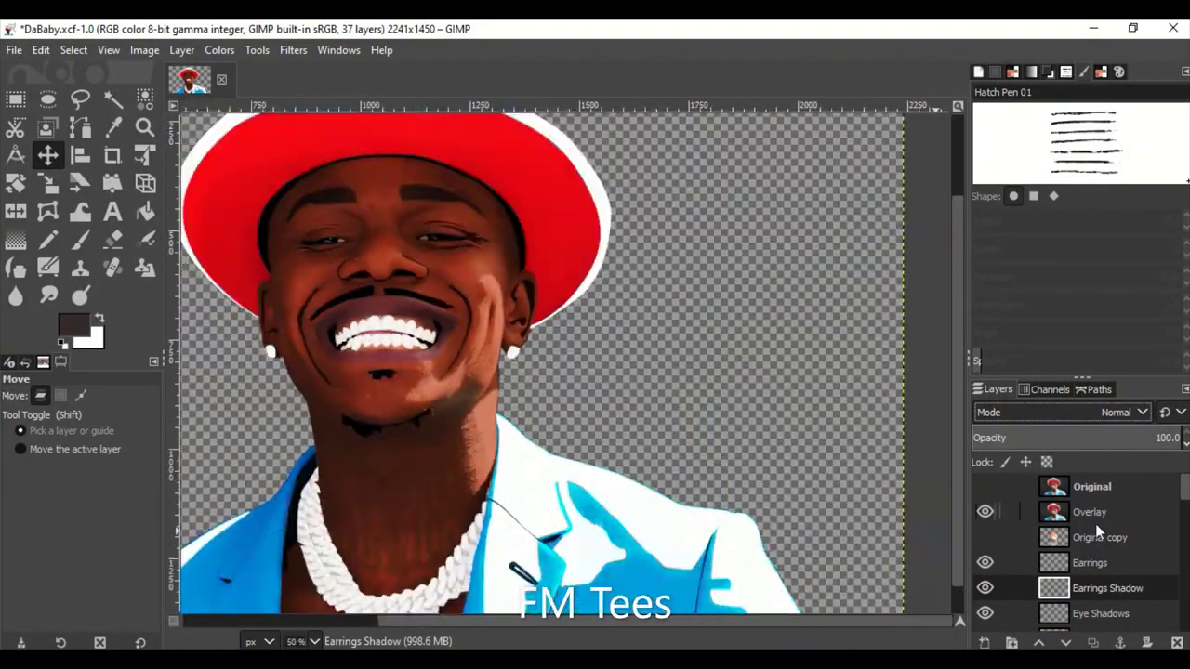
pyautogui.click(1095, 390)
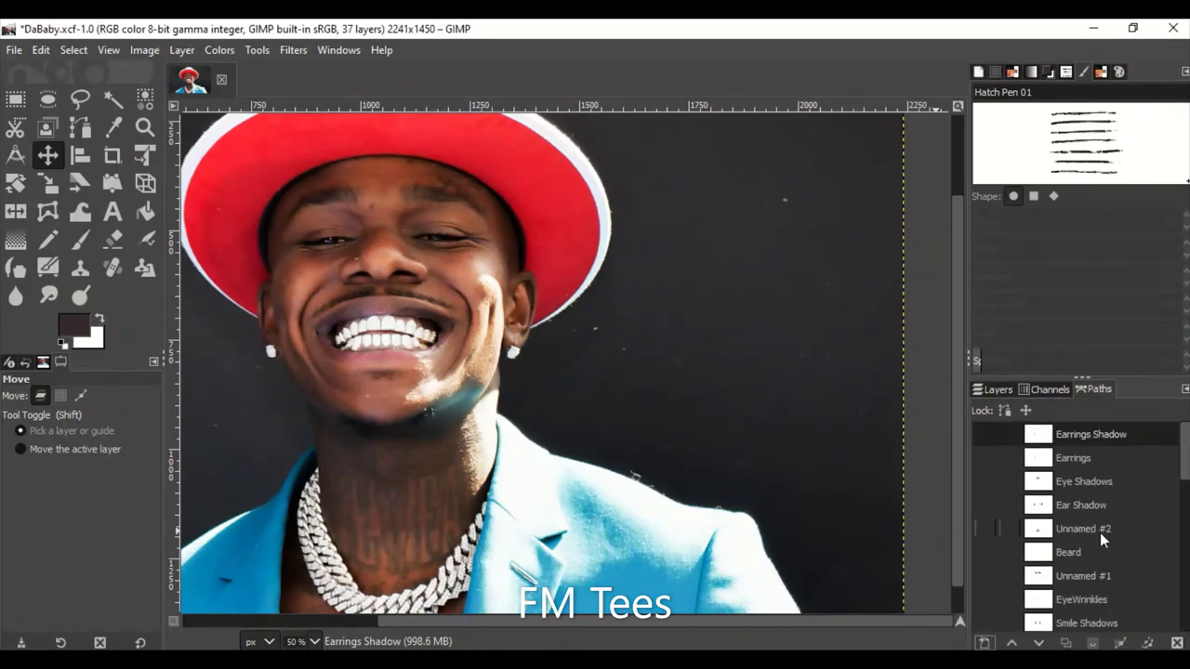
# Name the new path 'Bottom Lip' and display the Mouth path outline.
pyautogui.write('Botom Lip')
pyautogui.press('Return')
pyautogui.press('b')
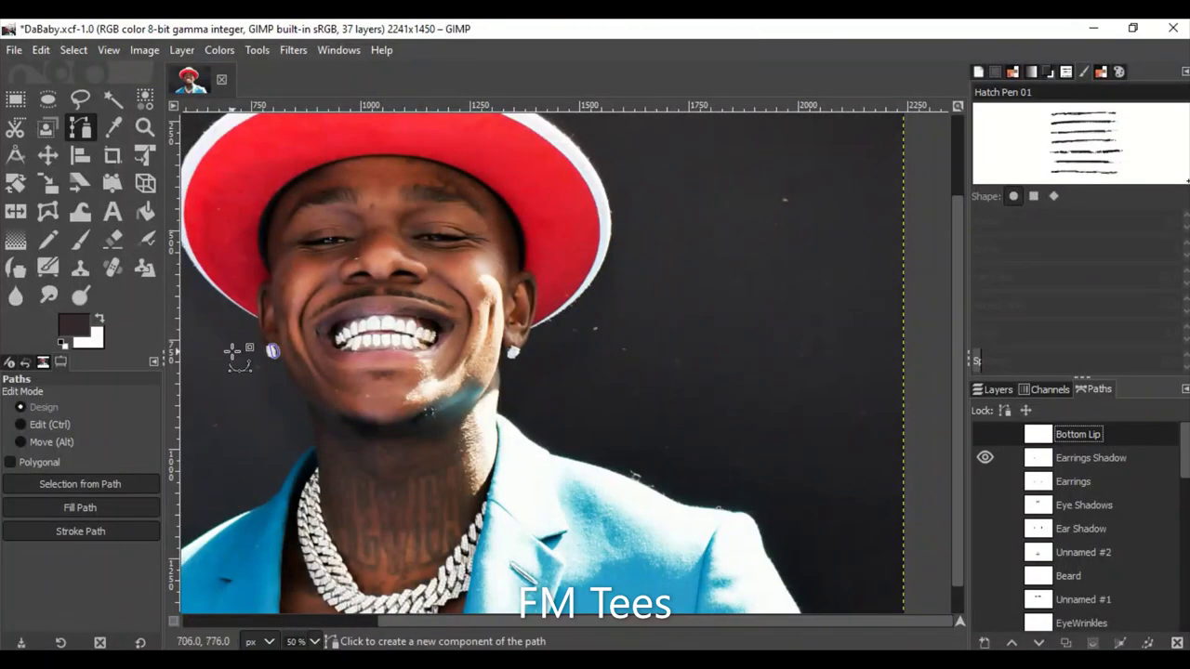
pyautogui.scroll(4, 279, 349)
pyautogui.scroll(-5, 992, 579)
pyautogui.click(985, 576)
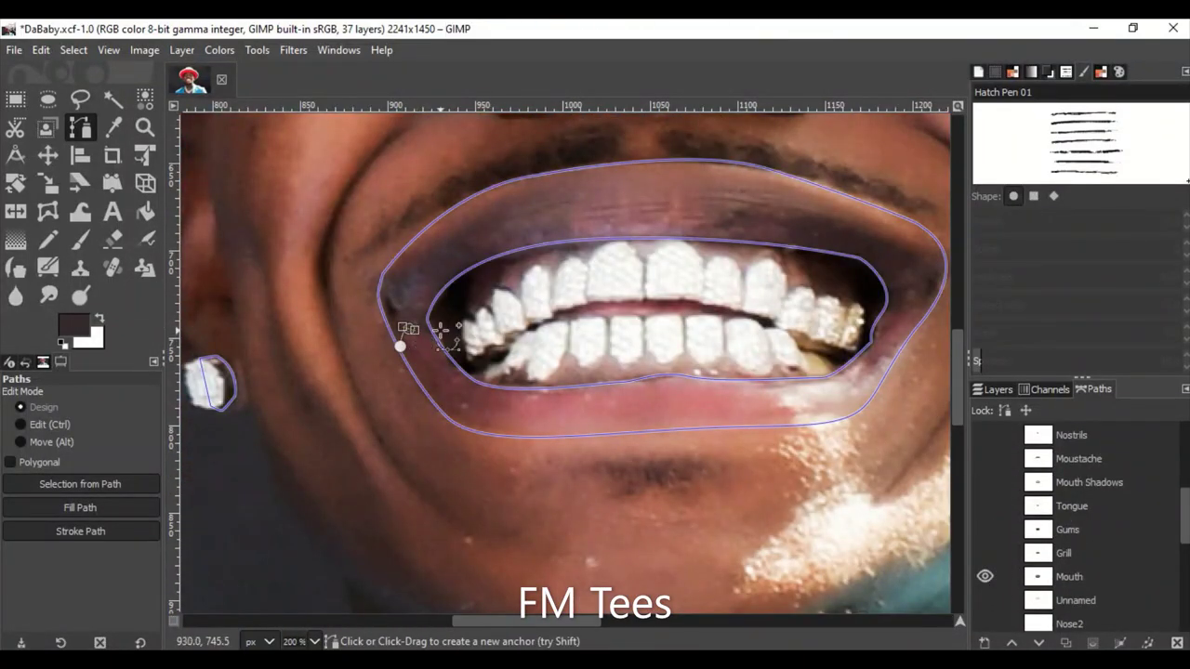
# Close the bottom lip outline into a loop, then hide the Mouth path.
pyautogui.hscroll(3, 872, 304)
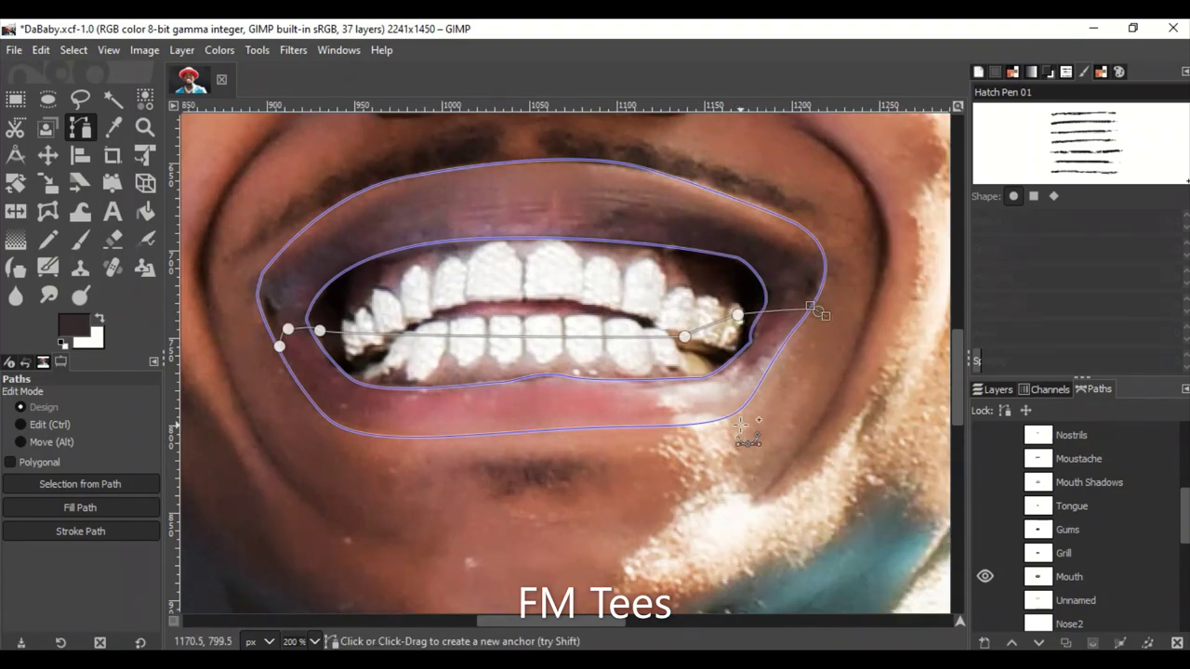
pyautogui.scroll(2, 309, 449)
pyautogui.click(279, 346)
pyautogui.scroll(-3, 339, 381)
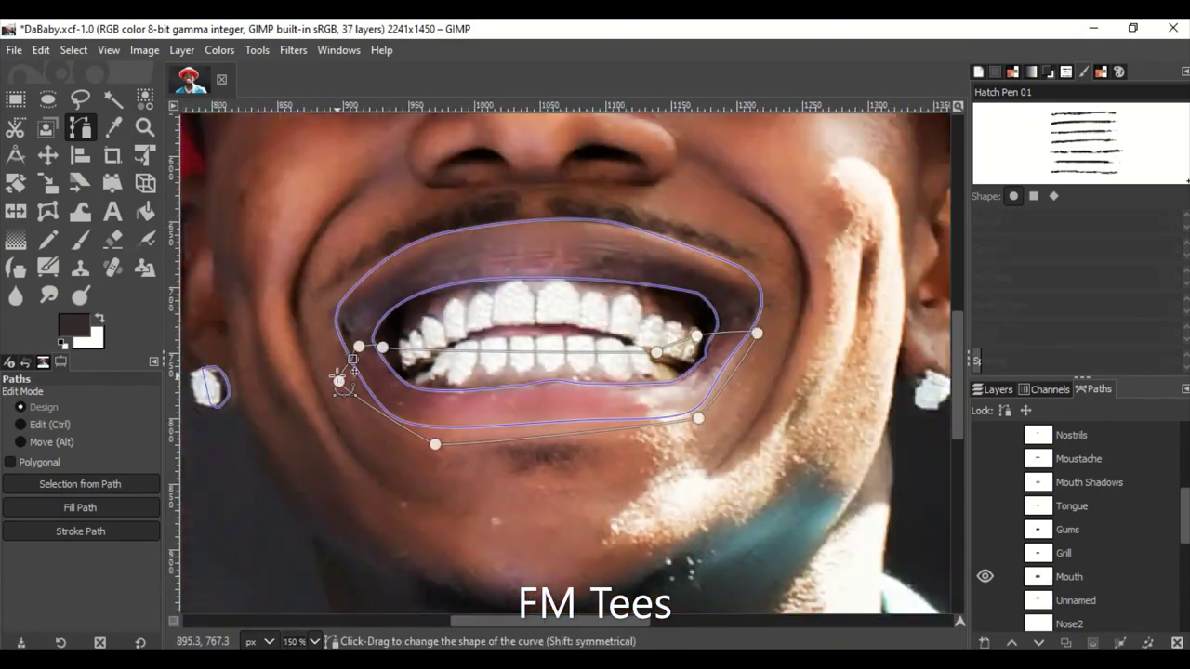
pyautogui.click(991, 389)
pyautogui.click(1094, 388)
# Add a new layer named 'Bottom Lip' in the layer stack.
pyautogui.click(986, 507)
pyautogui.click(991, 388)
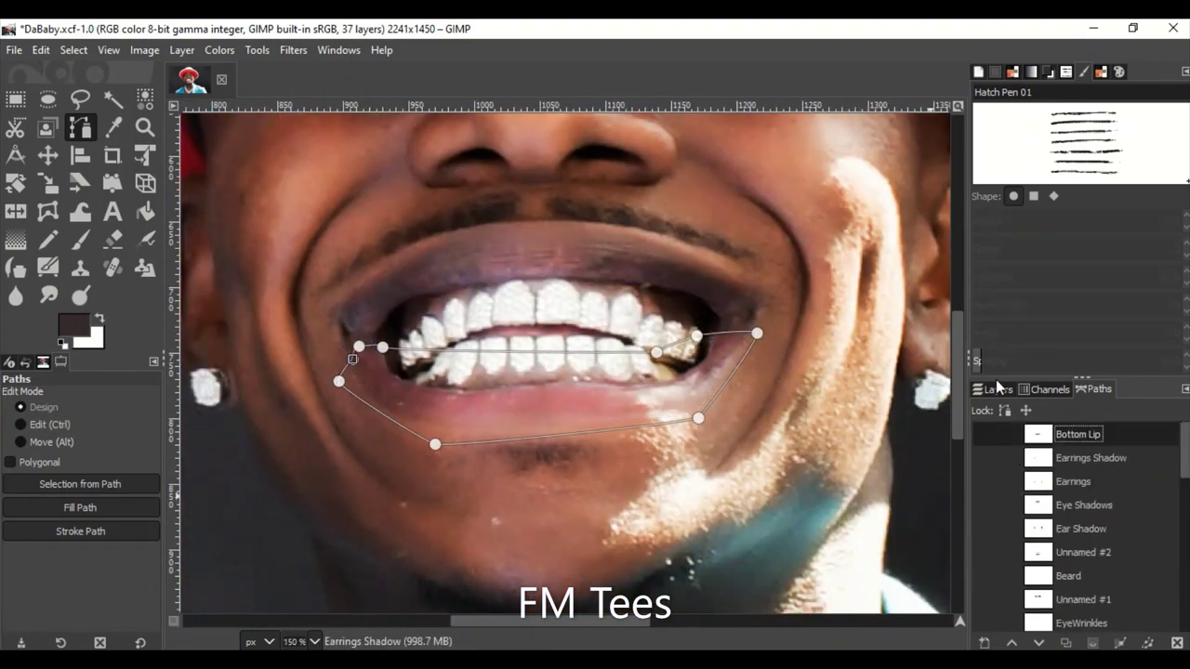
pyautogui.click(984, 642)
pyautogui.write('Bottom Lip')
pyautogui.press('Return')
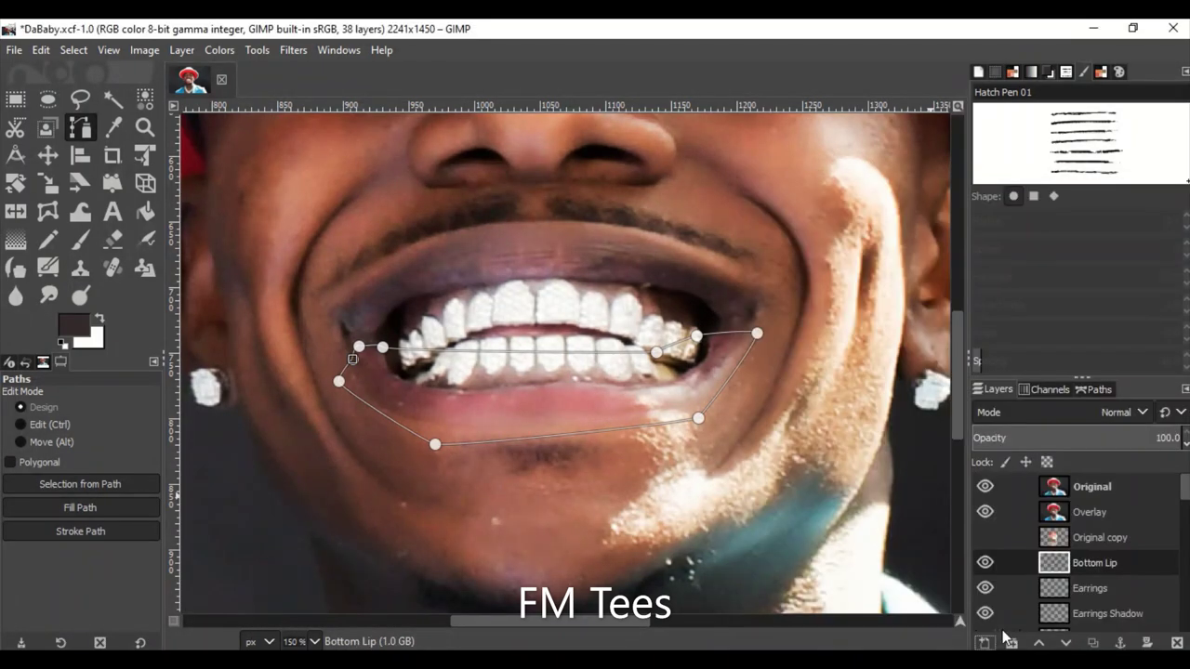
# Fill the bottom lip outline with a pink foreground colour.
pyautogui.click(75, 325)
pyautogui.click(585, 394)
pyautogui.click(239, 505)
pyautogui.click(986, 511)
pyautogui.click(985, 511)
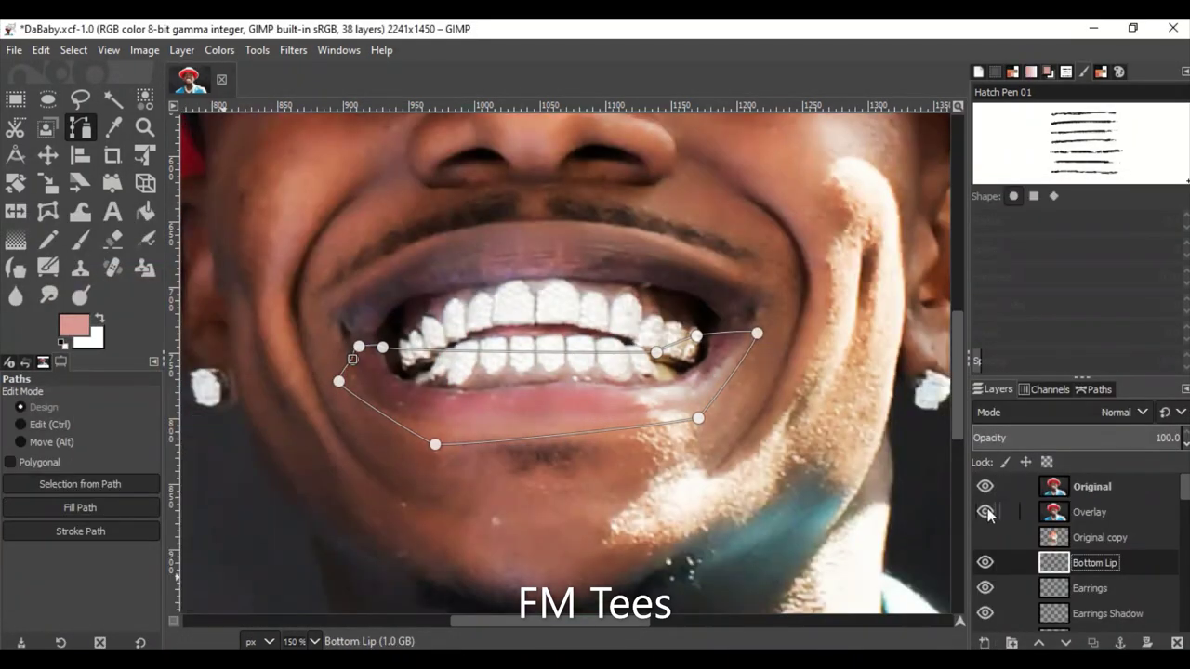
pyautogui.click(986, 511)
pyautogui.scroll(-5, 1112, 549)
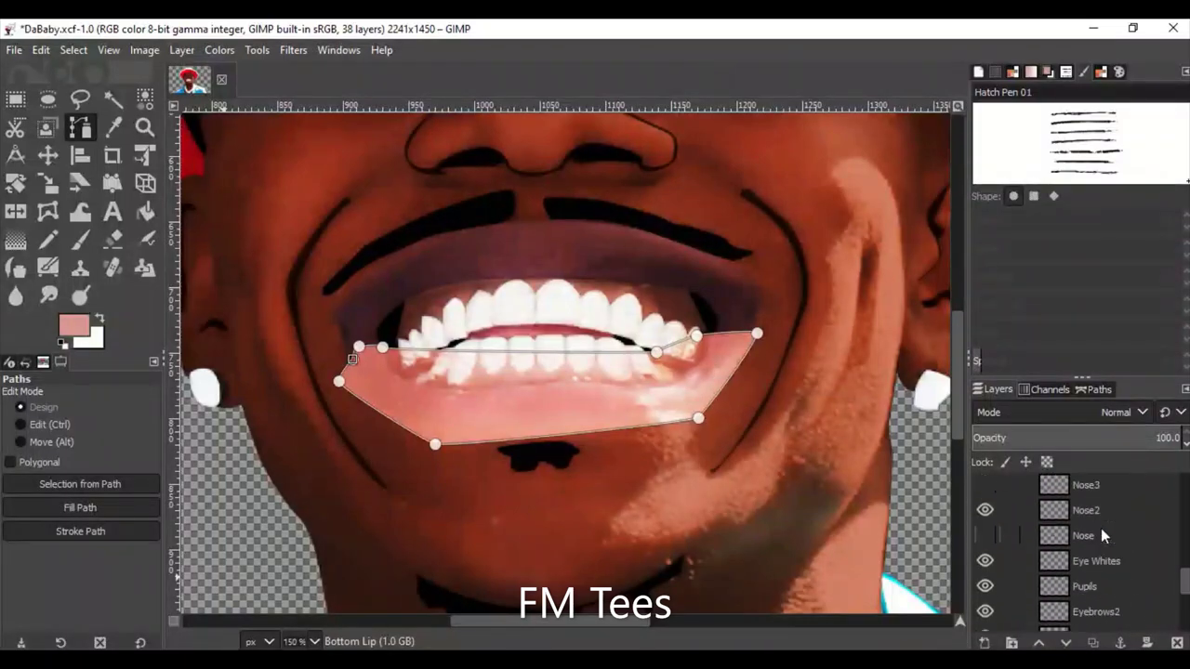
pyautogui.scroll(-2, 1111, 548)
# Load the mouth layer's shape as a selection and select the Bottom Lip layer.
pyautogui.rightClick(1119, 564)
pyautogui.click(1097, 586)
pyautogui.scroll(5, 1090, 507)
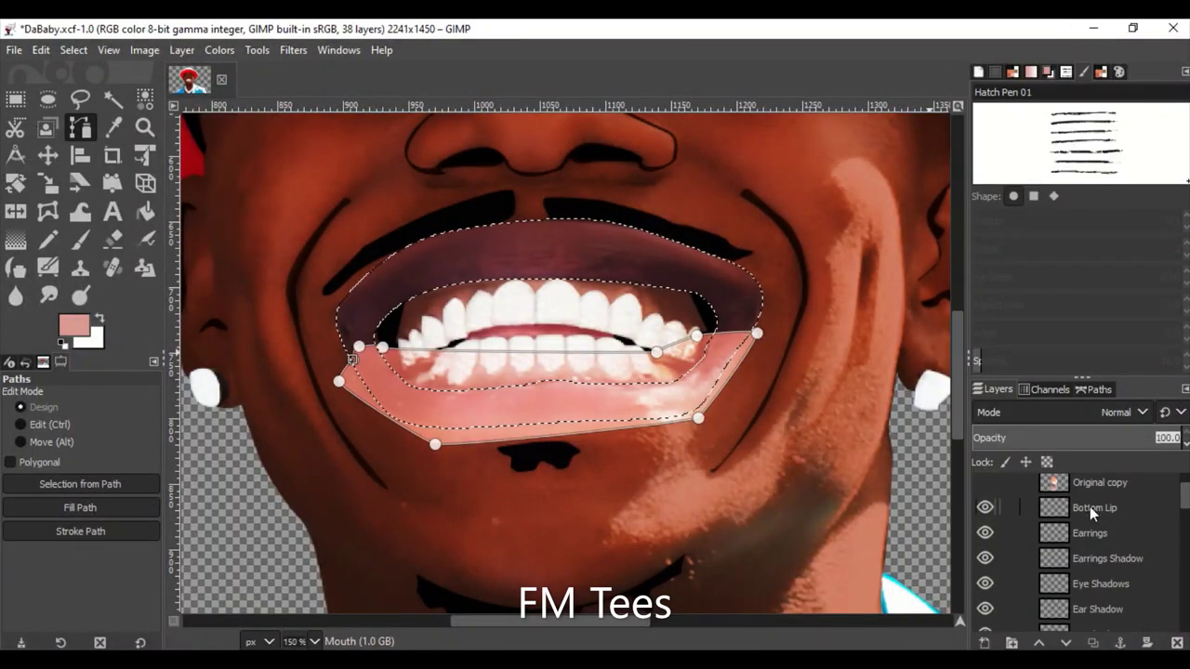
pyautogui.click(1090, 507)
pyautogui.press('m')
pyautogui.scroll(-3, 752, 398)
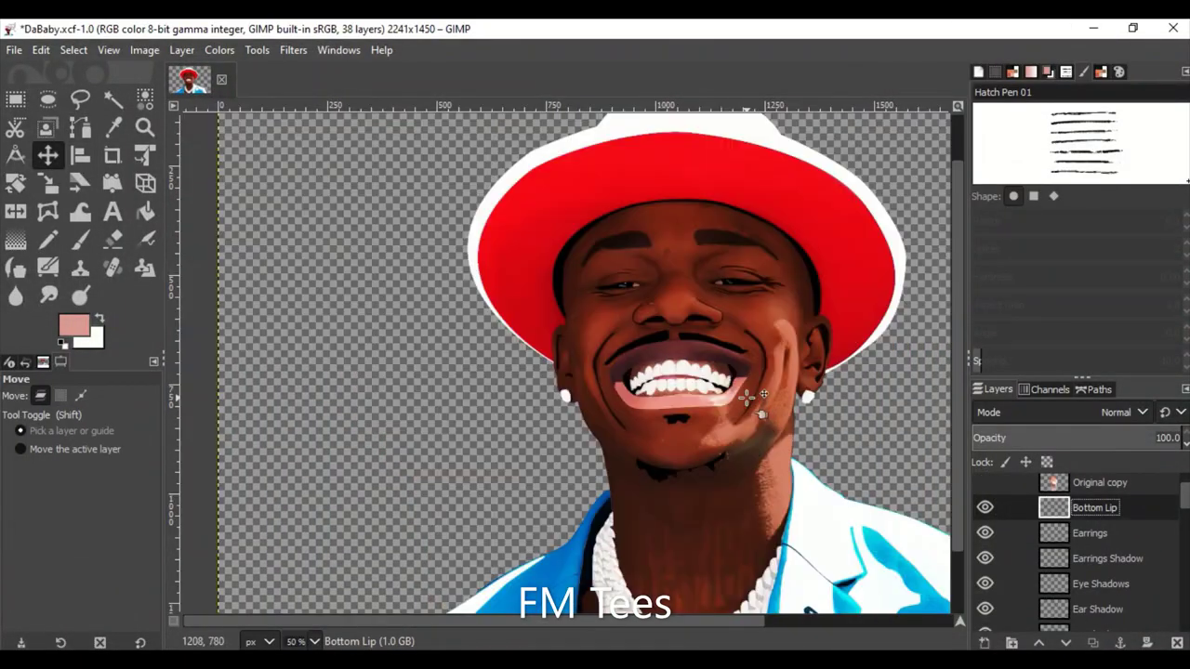
pyautogui.scroll(4, 751, 398)
pyautogui.scroll(2, 752, 398)
# Free-select the lip corner to erase excess pink, then check it against the photo.
pyautogui.press('f')
pyautogui.scroll(3, 1079, 549)
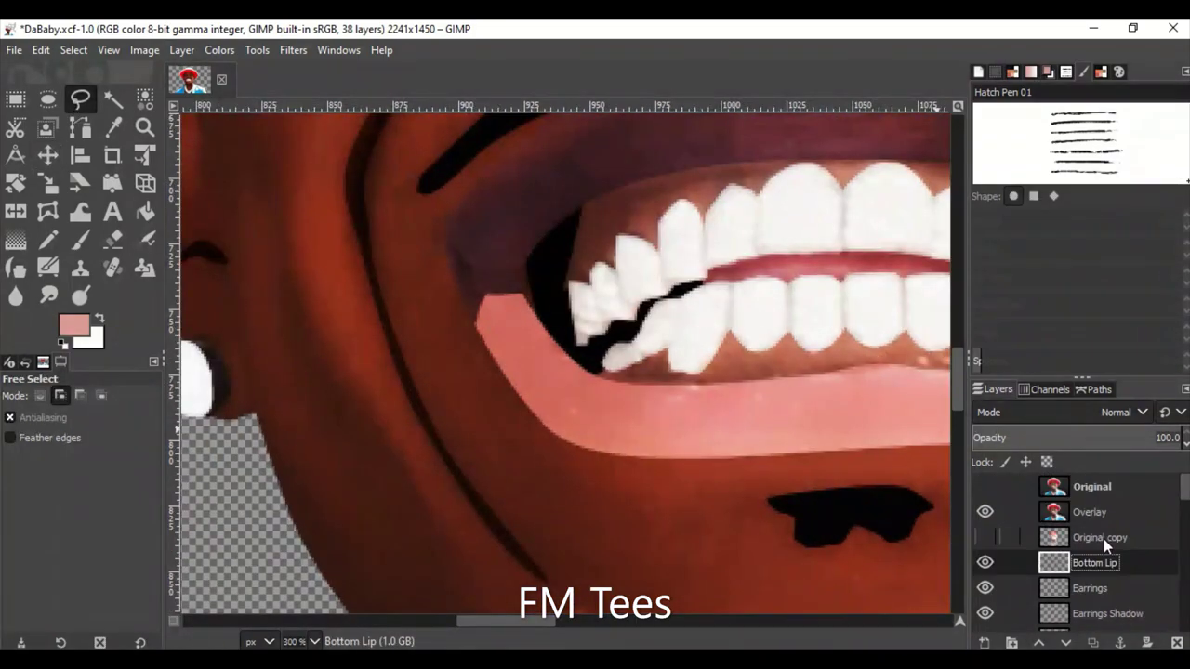
pyautogui.moveTo(562, 458); pyautogui.dragTo(595, 376)
pyautogui.click(568, 459)
pyautogui.press('Return')
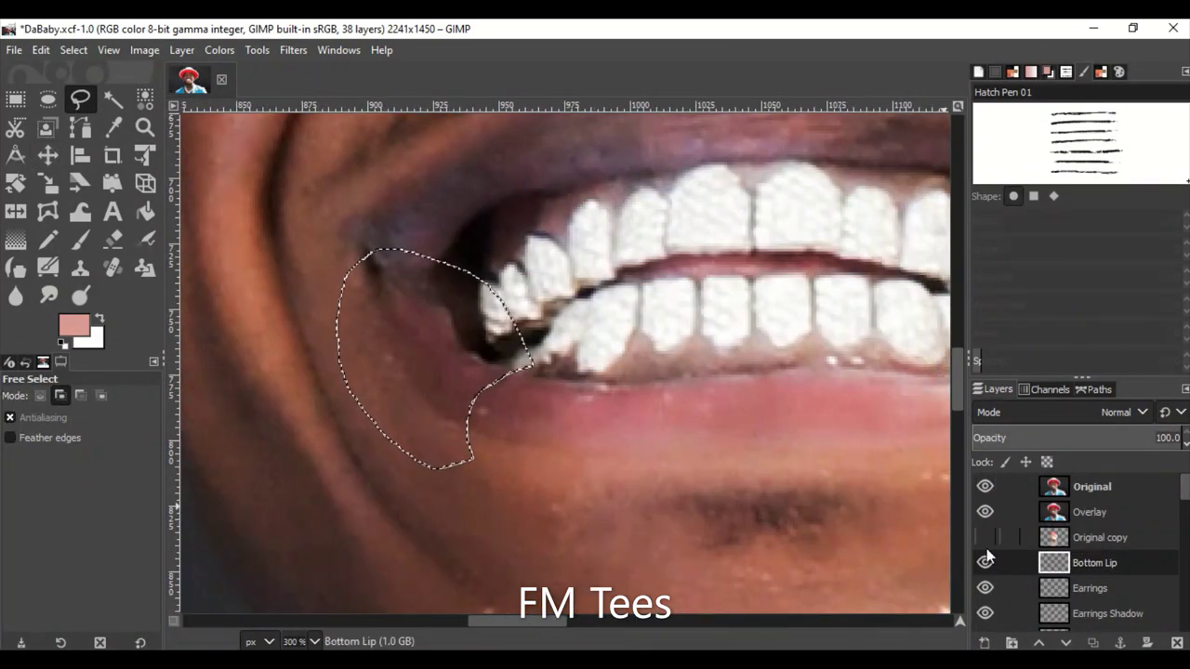
pyautogui.click(985, 486)
pyautogui.click(985, 486)
pyautogui.scroll(-3, 557, 419)
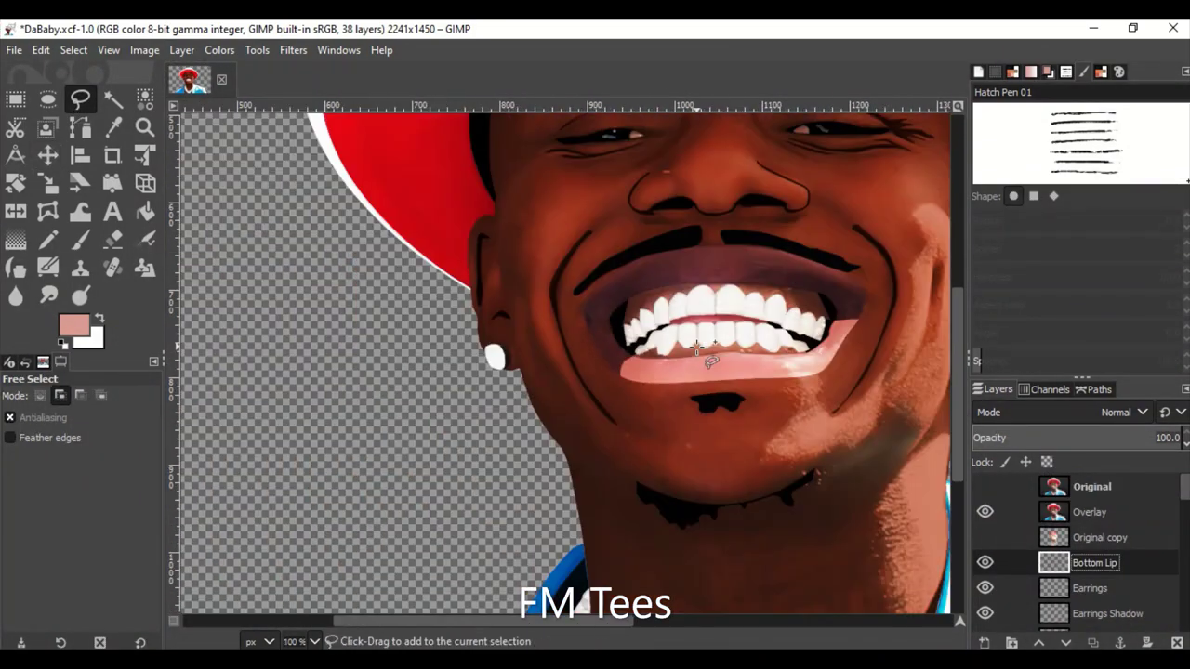
pyautogui.scroll(1, 587, 619)
pyautogui.scroll(2, 523, 556)
pyautogui.scroll(-2, 446, 500)
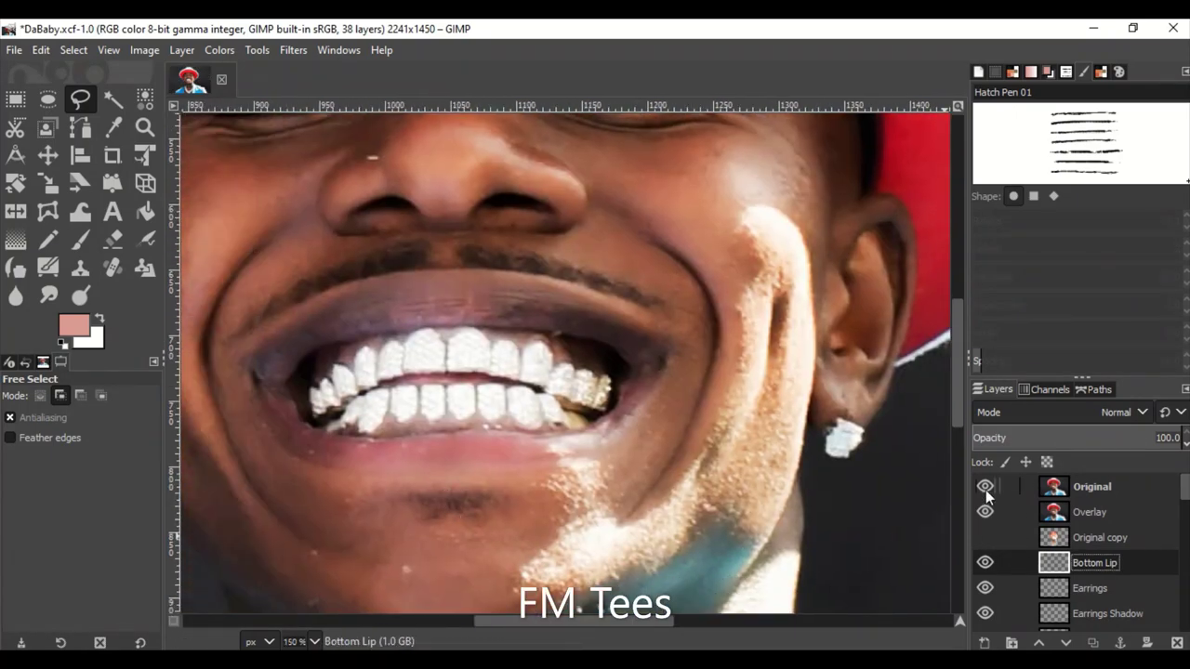
# Trace a freehand selection of the bottom lip, then hide the Original photo.
pyautogui.moveTo(341, 430); pyautogui.dragTo(328, 475)
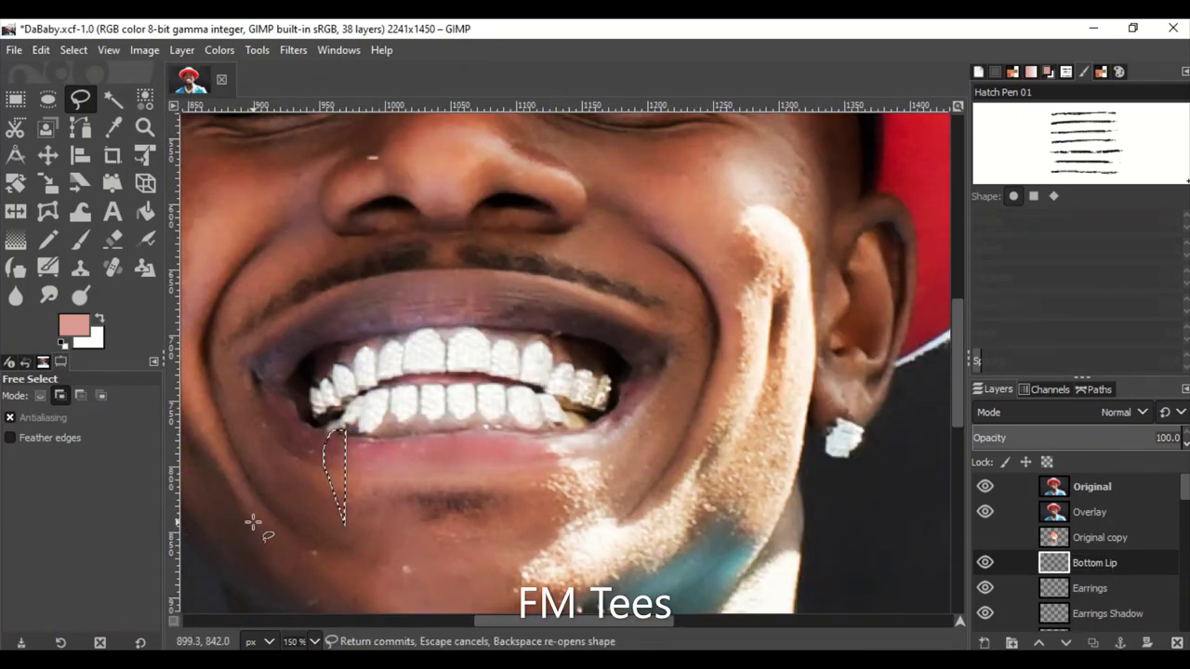
pyautogui.scroll(2, 344, 425)
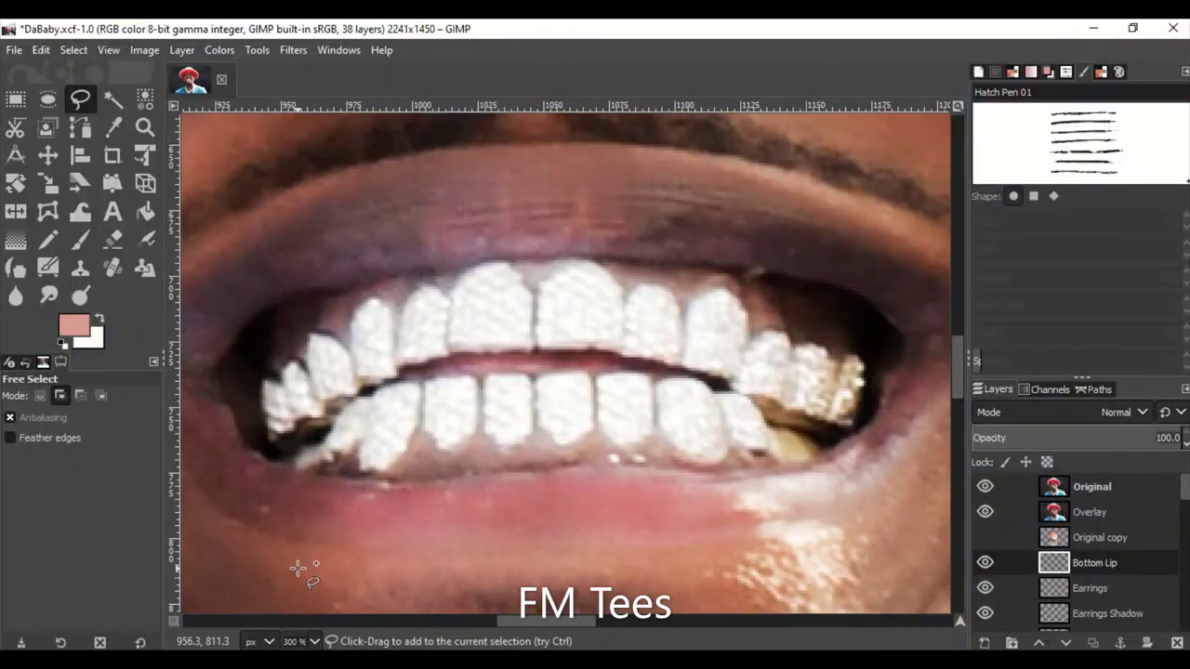
pyautogui.doubleClick(768, 561)
pyautogui.click(985, 486)
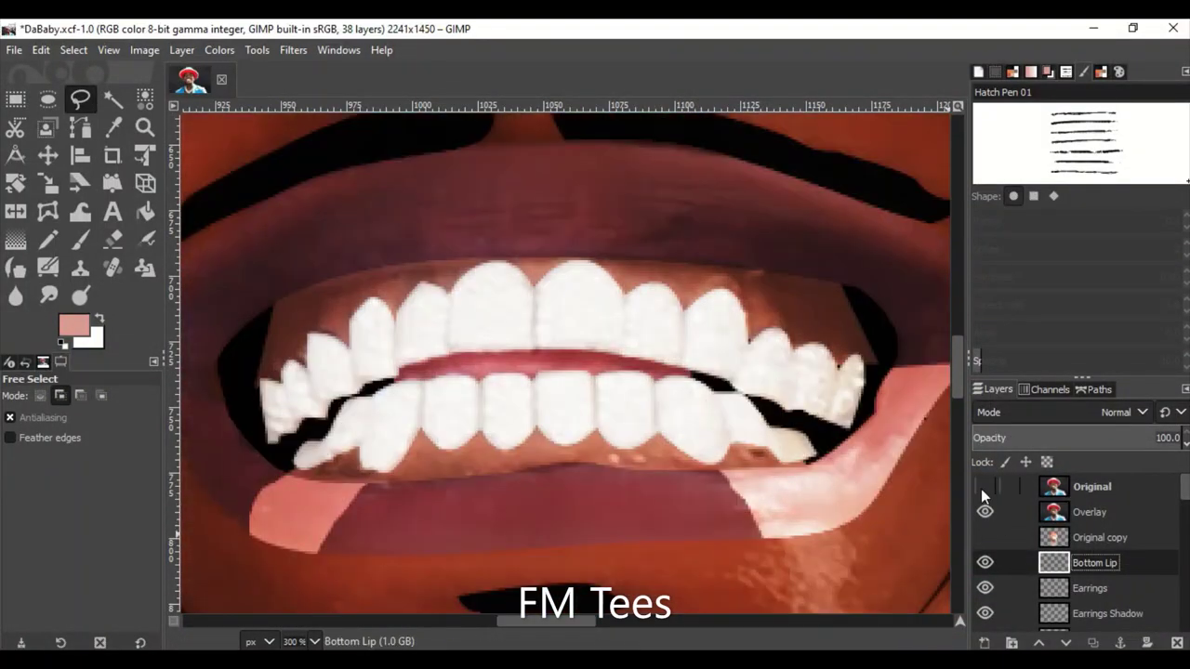
pyautogui.doubleClick(985, 487)
pyautogui.click(985, 487)
pyautogui.click(73, 49)
pyautogui.click(125, 114)
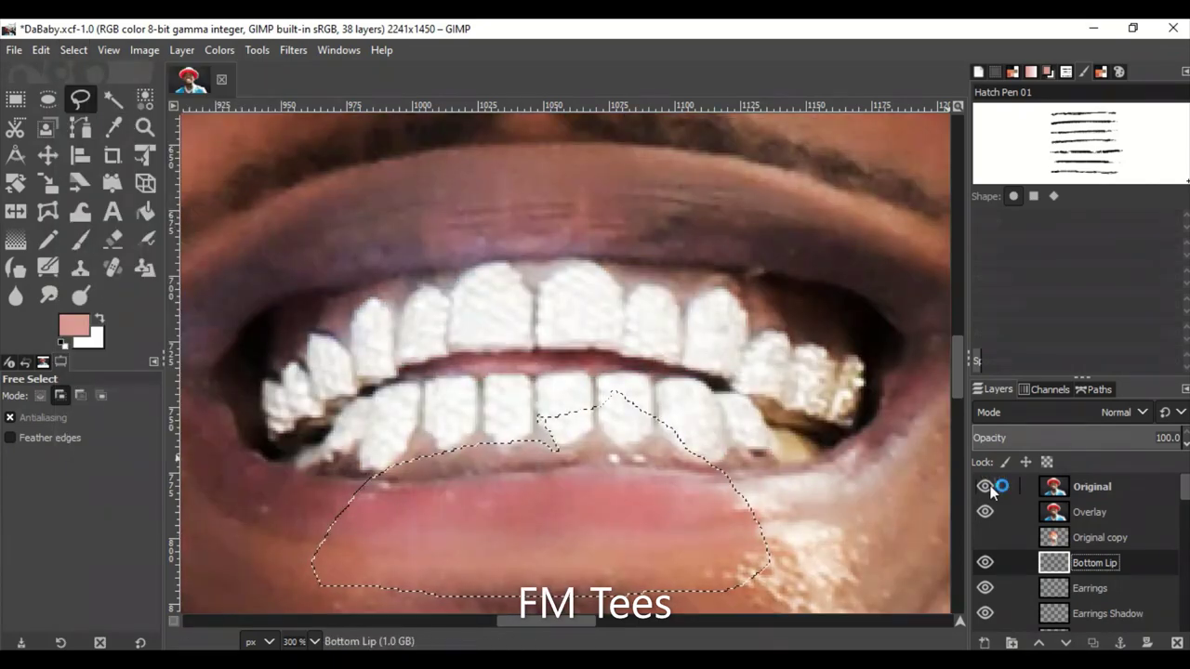
pyautogui.click(985, 487)
pyautogui.scroll(-3, 558, 372)
pyautogui.scroll(-1, 557, 372)
# Fade the Bottom Lip layer to 10.8 opacity and commit the remaining lip-corner selections.
pyautogui.click(1030, 437)
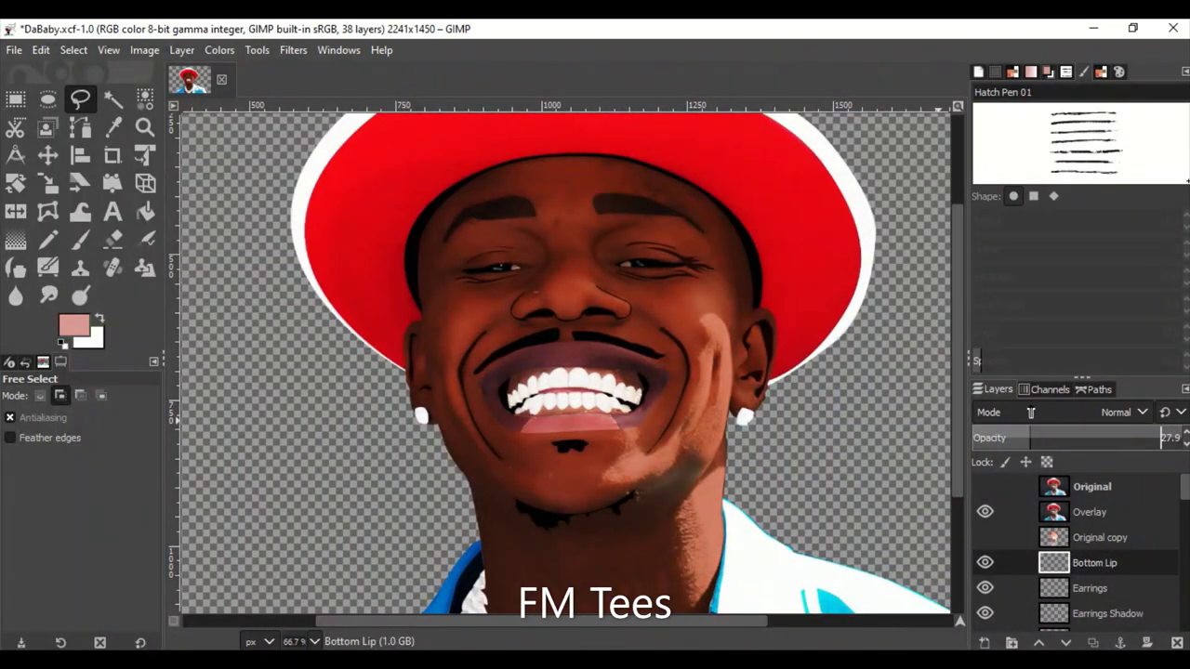
pyautogui.press('-')
pyautogui.click(986, 437)
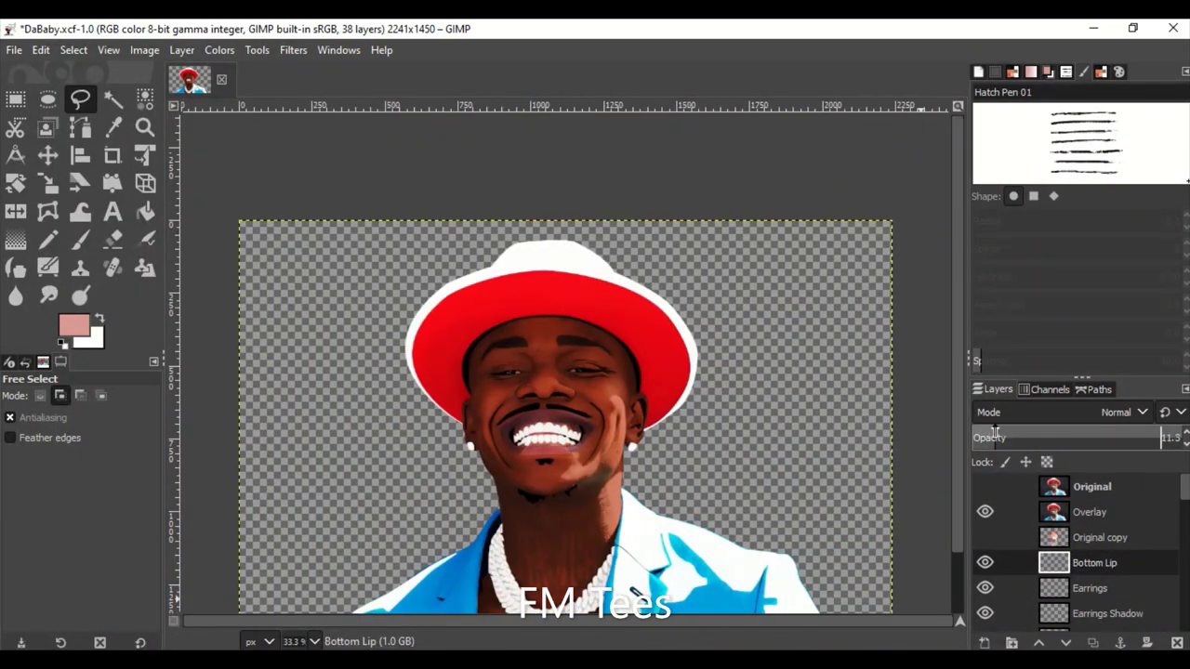
pyautogui.scroll(4, 531, 478)
pyautogui.scroll(-1, 530, 474)
pyautogui.scroll(3, 524, 240)
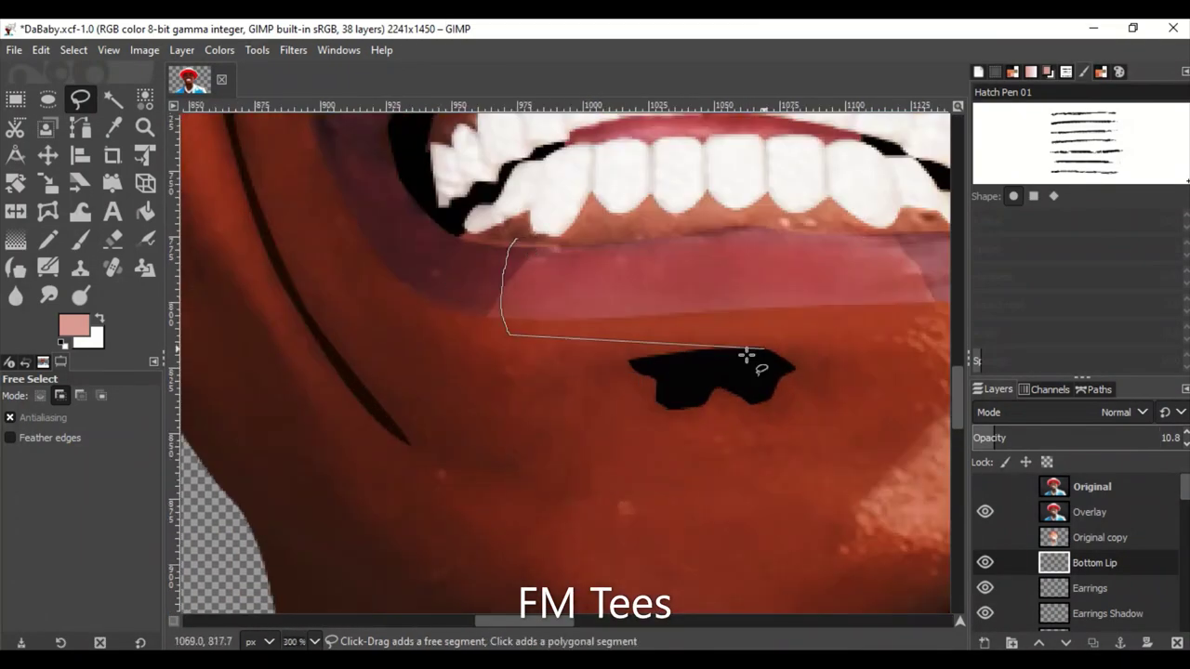
pyautogui.press('Return')
pyautogui.hscroll(4, 646, 379)
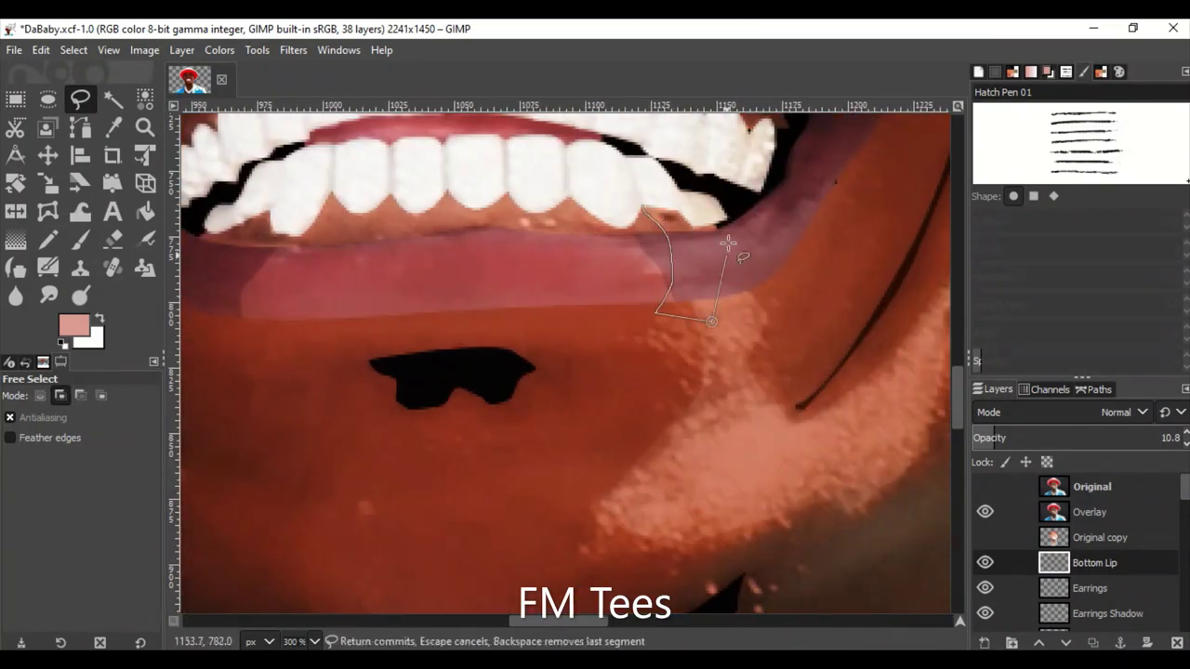
pyautogui.press('Return')
pyautogui.scroll(-5, 713, 322)
pyautogui.scroll(-1, 713, 322)
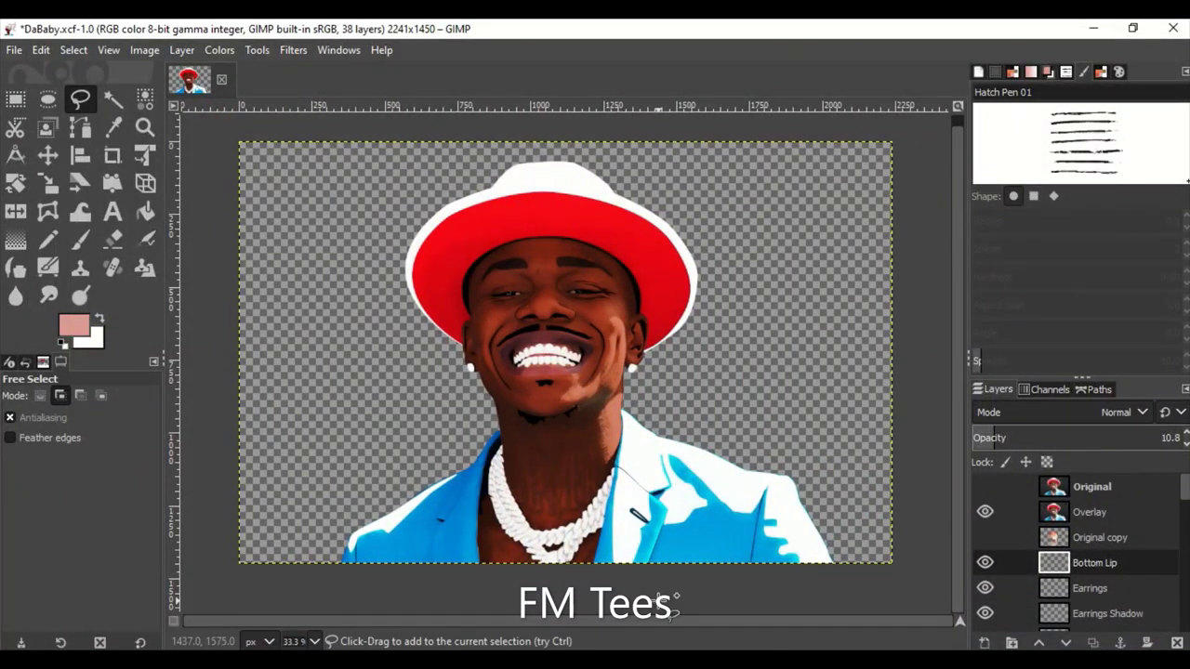
# Drag the album-review photo onto the canvas as a new layer.
pyautogui.click(110, 52)
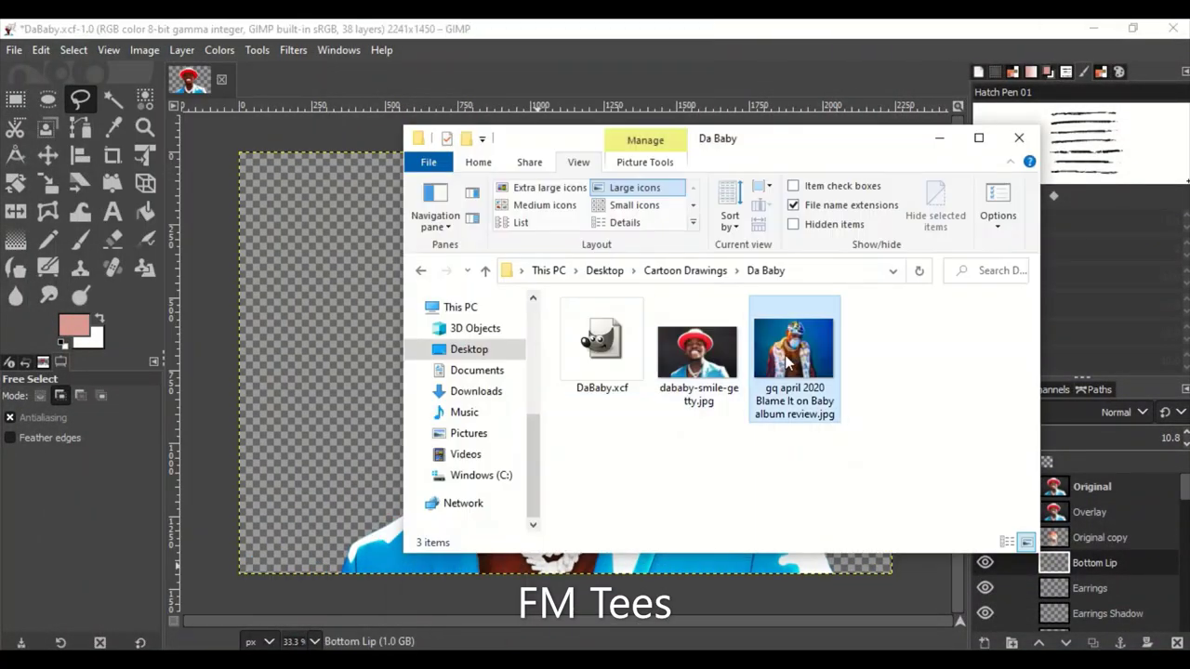
pyautogui.moveTo(793, 358); pyautogui.dragTo(330, 323)
pyautogui.press('m')
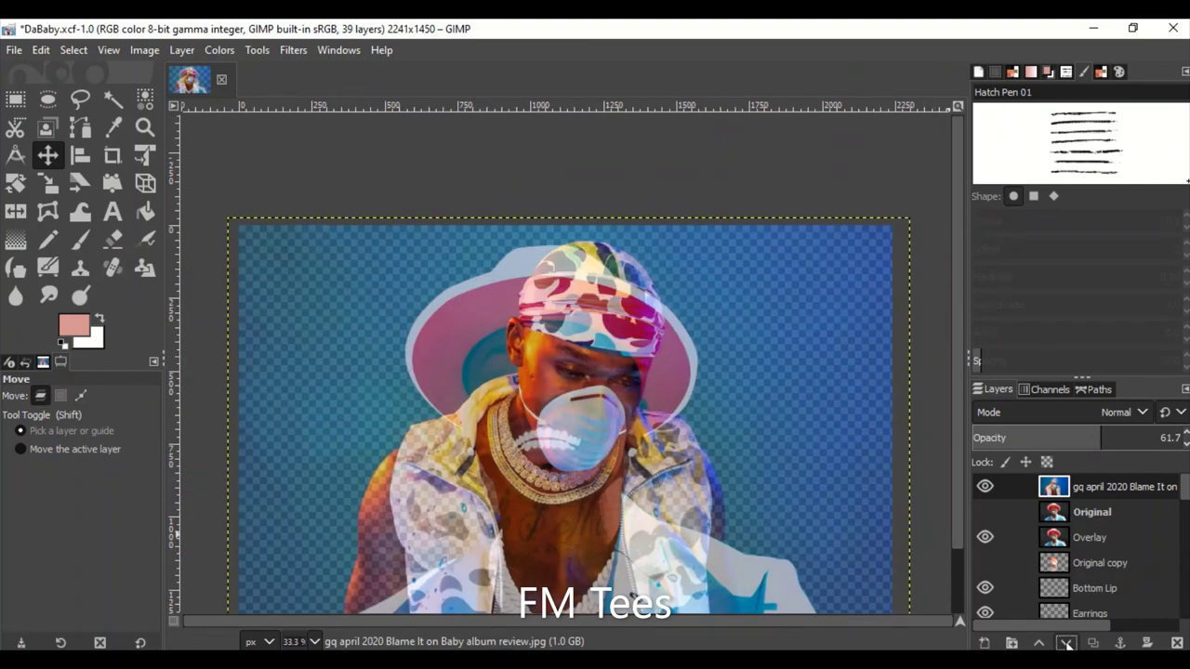
# Move the photo layer to the top of the stack, fade its opacity, then undo.
pyautogui.click(1066, 644)
pyautogui.click(1066, 644)
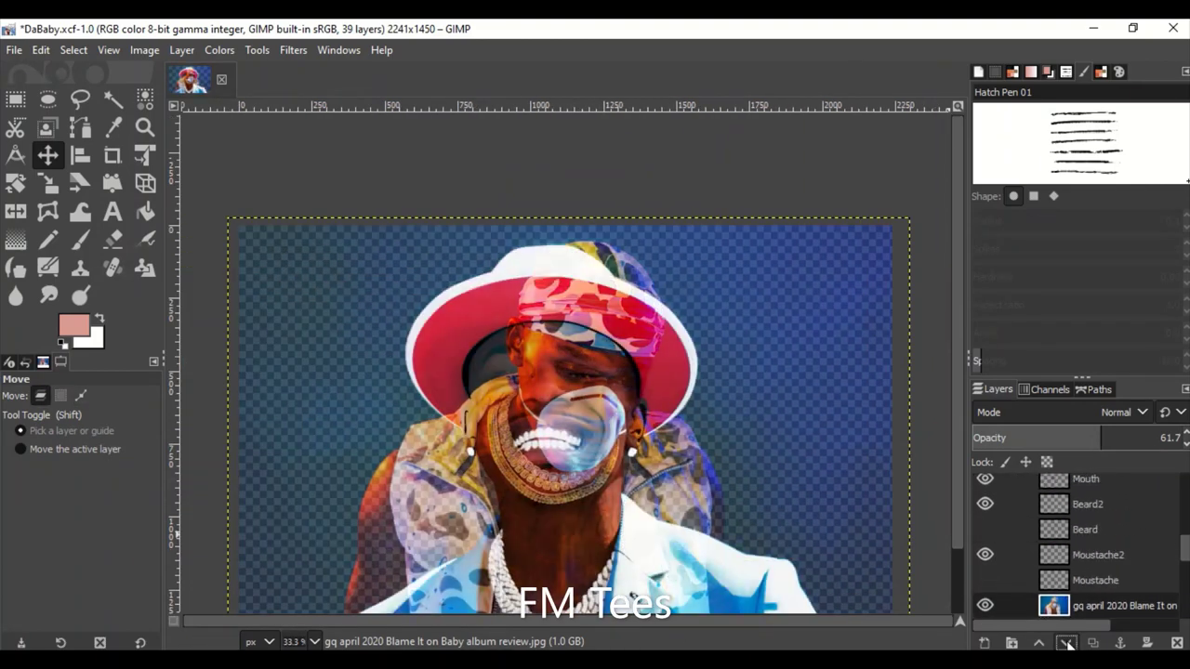
pyautogui.click(1067, 643)
pyautogui.click(1039, 643)
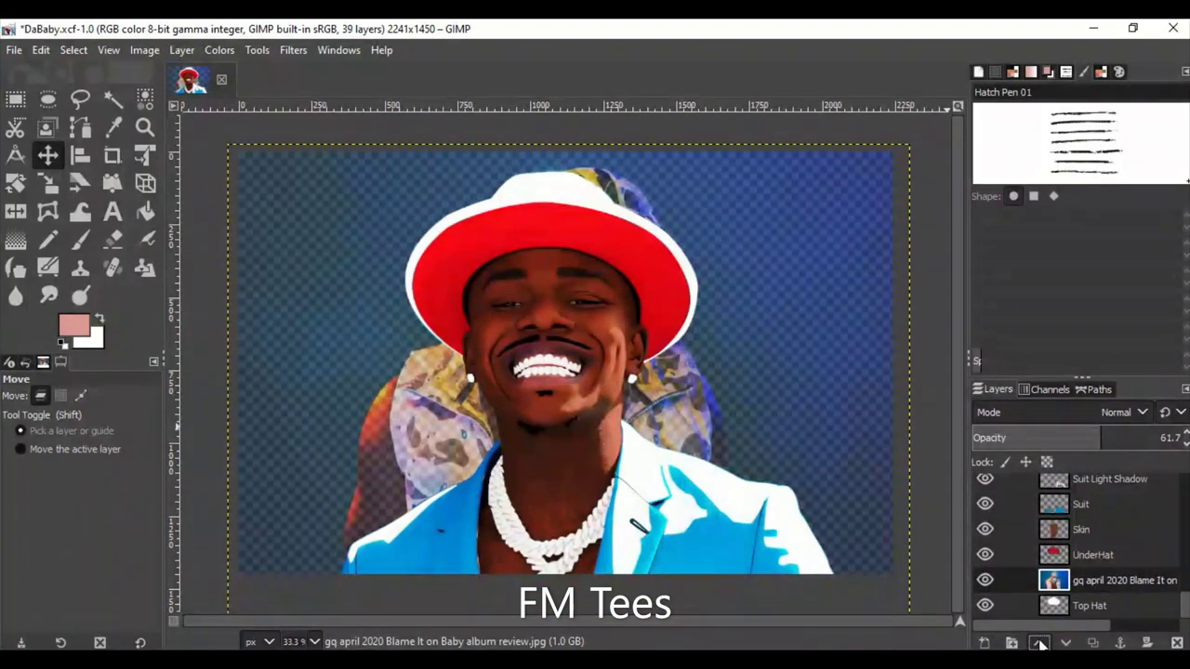
pyautogui.keyDown('shift'); pyautogui.click(1039, 643); pyautogui.keyUp('shift')
pyautogui.moveTo(1097, 438); pyautogui.dragTo(1020, 445)
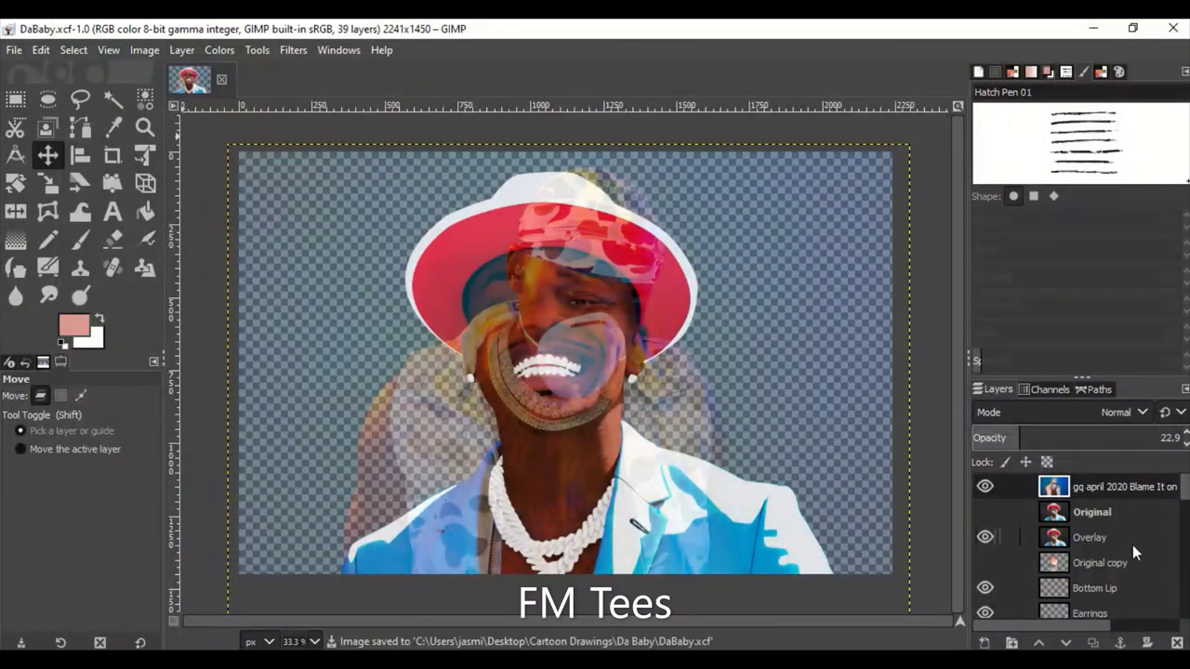
pyautogui.hotkey('ctrl', 'z')
pyautogui.hotkey('ctrl', 'z')
pyautogui.hotkey('ctrl', 'z')
# Undo another change, then add a new 'Nose Ring' layer above the Bottom Lip layer.
pyautogui.hotkey('ctrl', 'z')
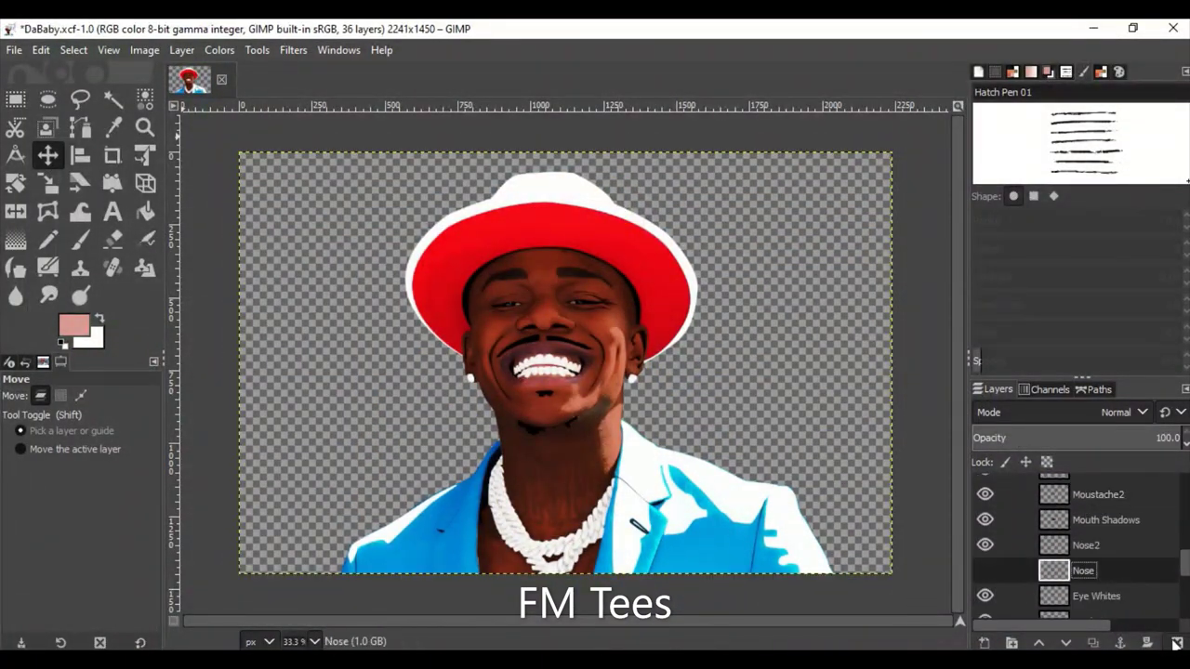
pyautogui.hotkey('ctrl', 'z')
pyautogui.hotkey('ctrl', 'z')
pyautogui.hotkey('ctrl', 'z')
pyautogui.scroll(2, 1119, 558)
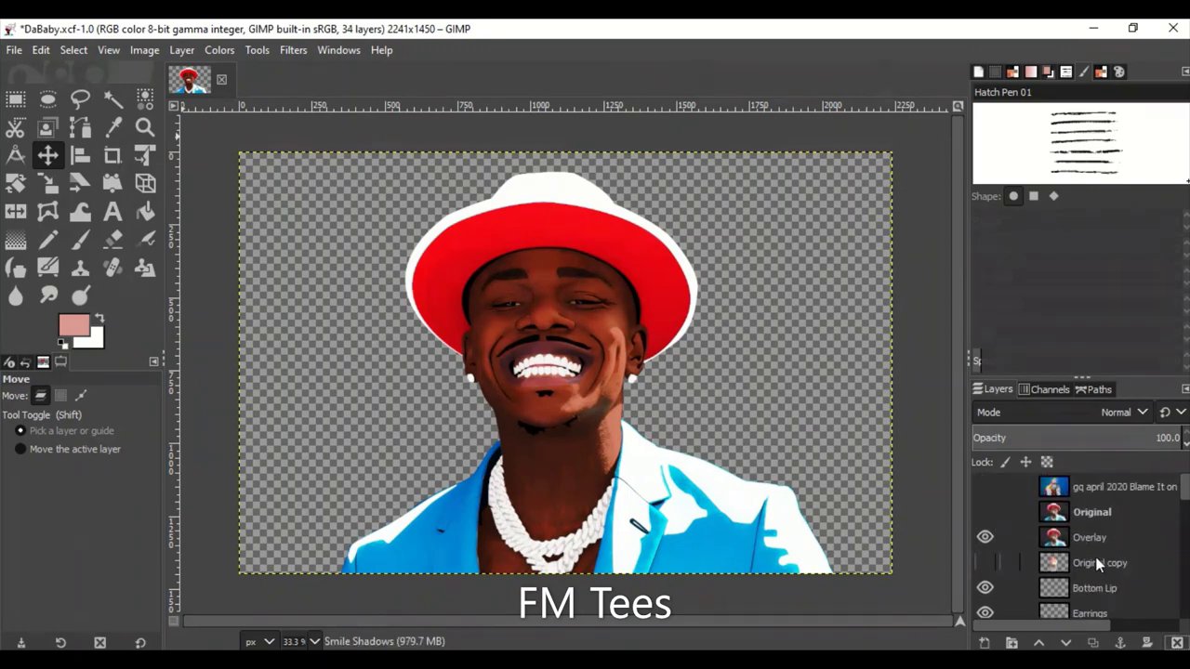
pyautogui.scroll(4, 531, 284)
pyautogui.click(1120, 590)
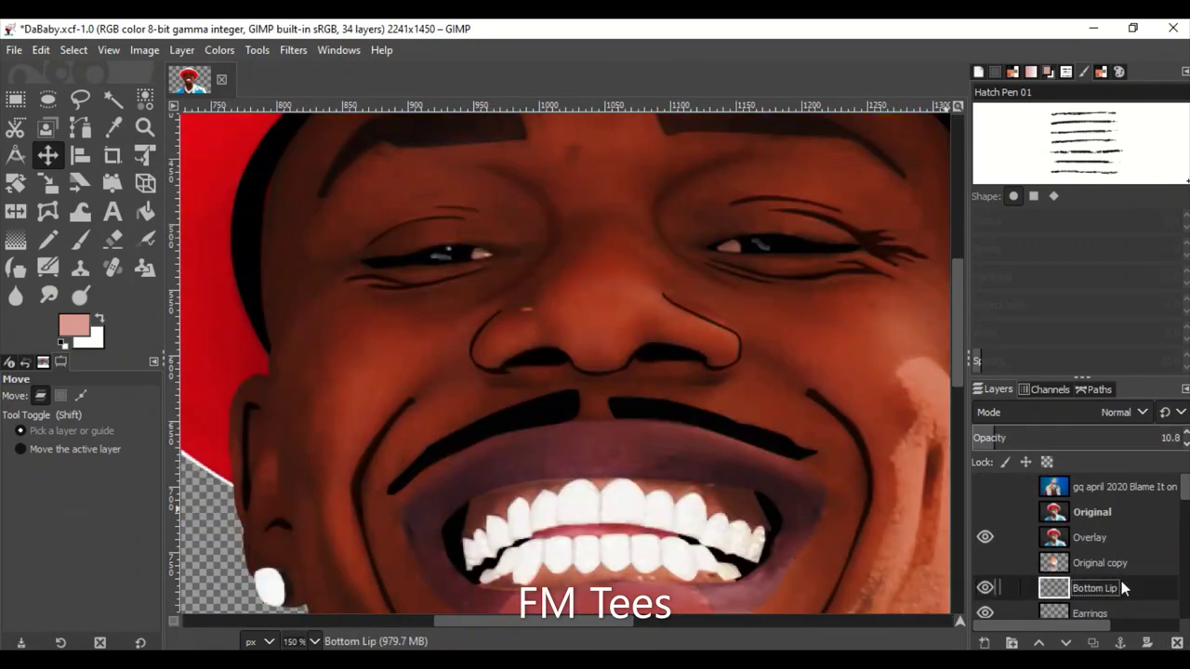
pyautogui.click(985, 643)
pyautogui.write('Nose Ring')
pyautogui.press('Return')
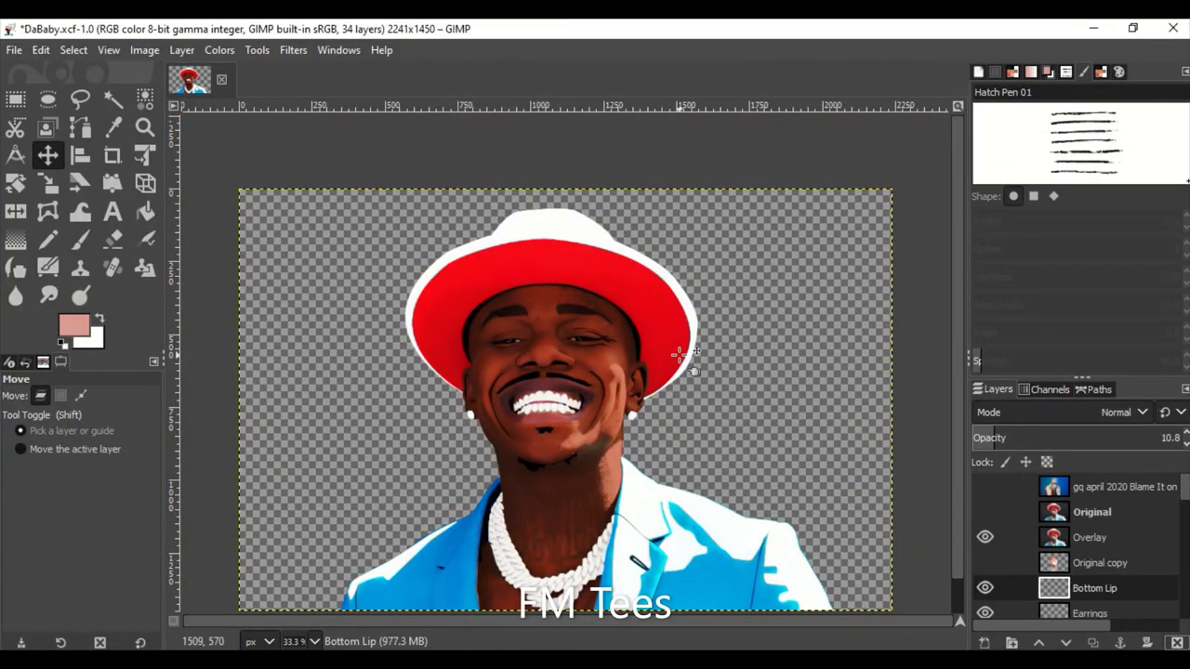
pyautogui.scroll(-5, 1115, 556)
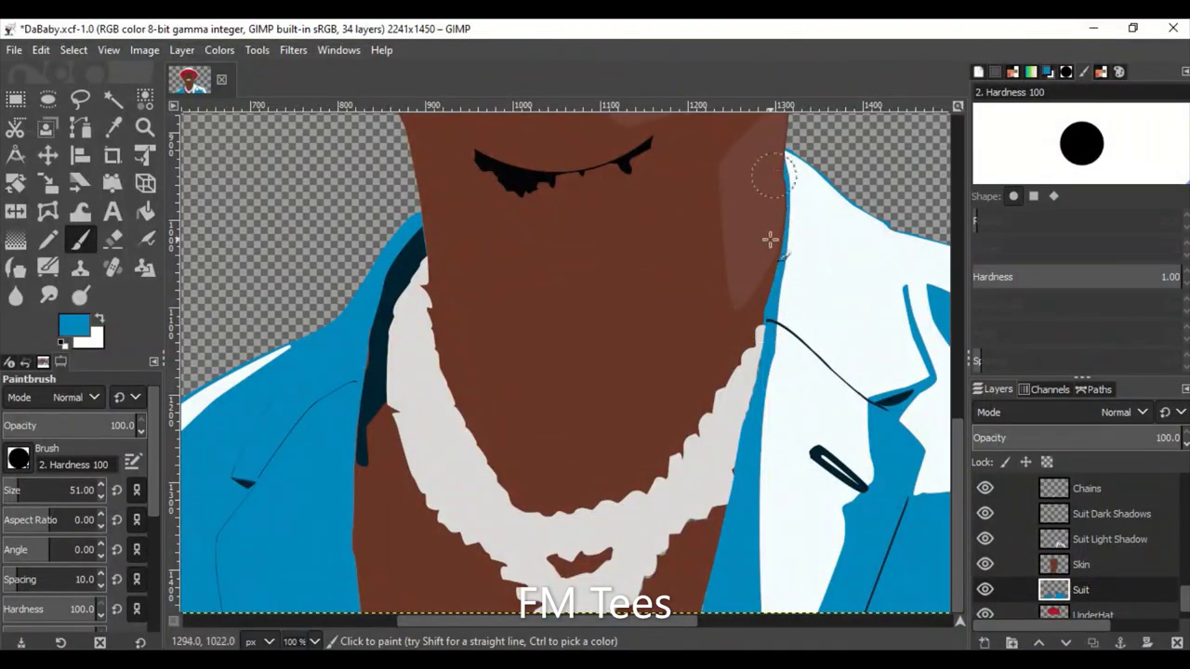
# Sample the skin's brown, then make Suit Dark Shadows the active layer.
pyautogui.keyDown('ctrl'); pyautogui.scroll(1, 708, 511); pyautogui.keyUp('ctrl')
pyautogui.scroll(3, 815, 506)
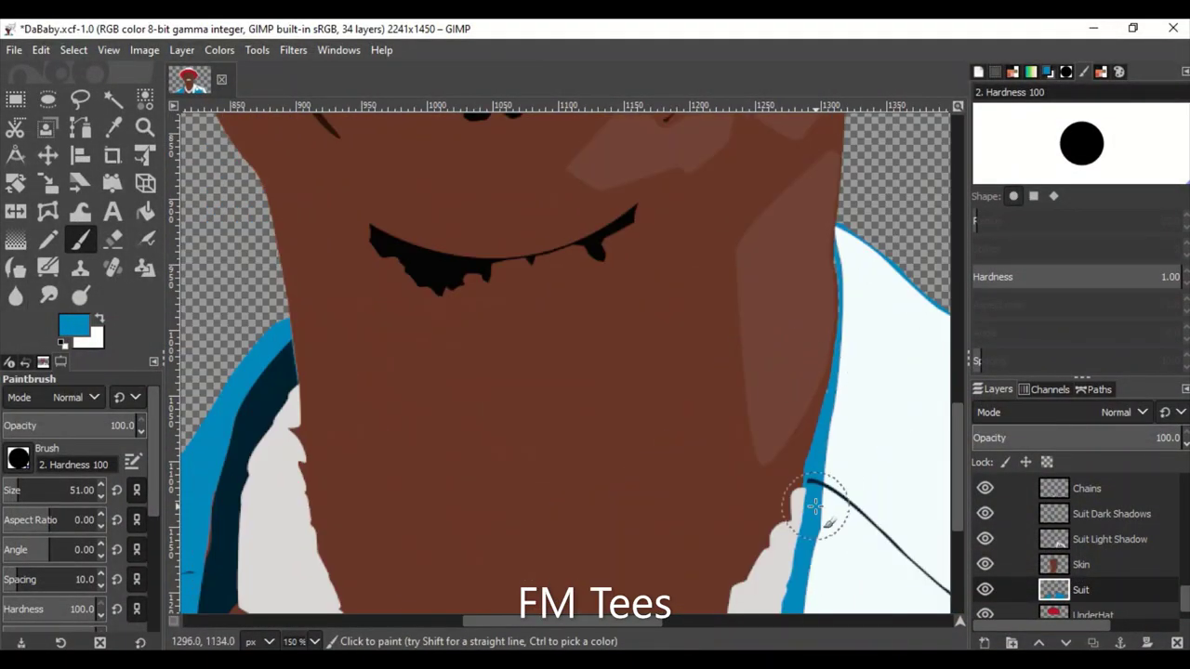
pyautogui.scroll(-3, 827, 306)
pyautogui.scroll(-3, 837, 324)
pyautogui.click(1082, 565)
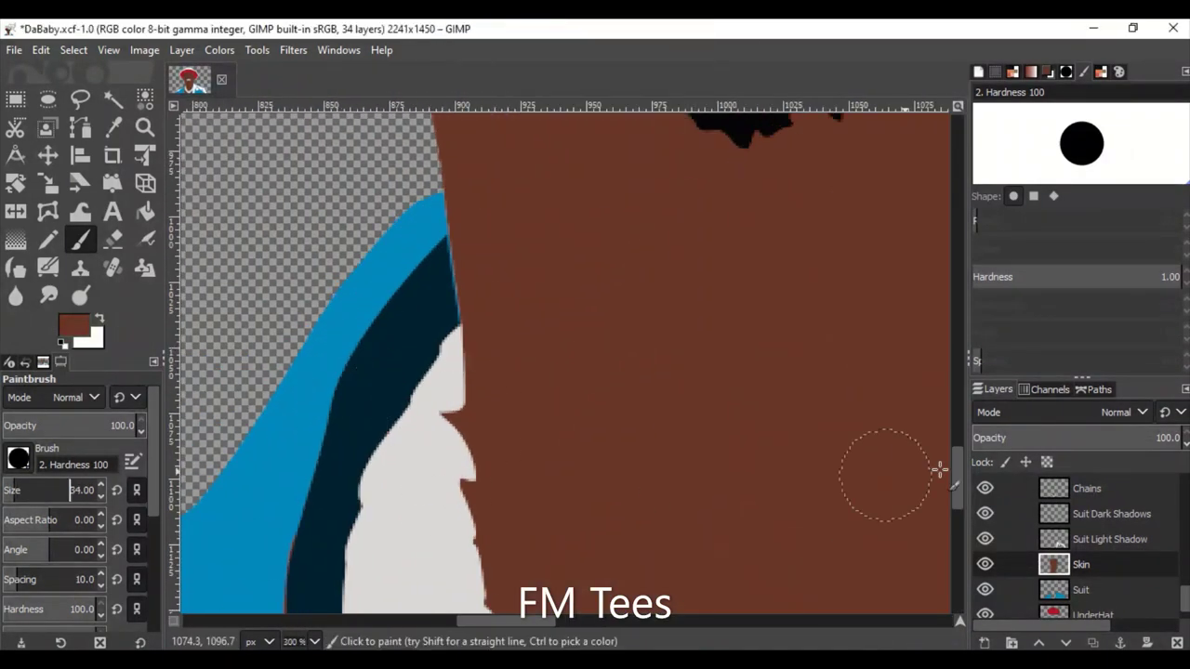
pyautogui.click(1104, 516)
pyautogui.keyDown('ctrl'); pyautogui.scroll(-2, 765, 505); pyautogui.keyUp('ctrl')
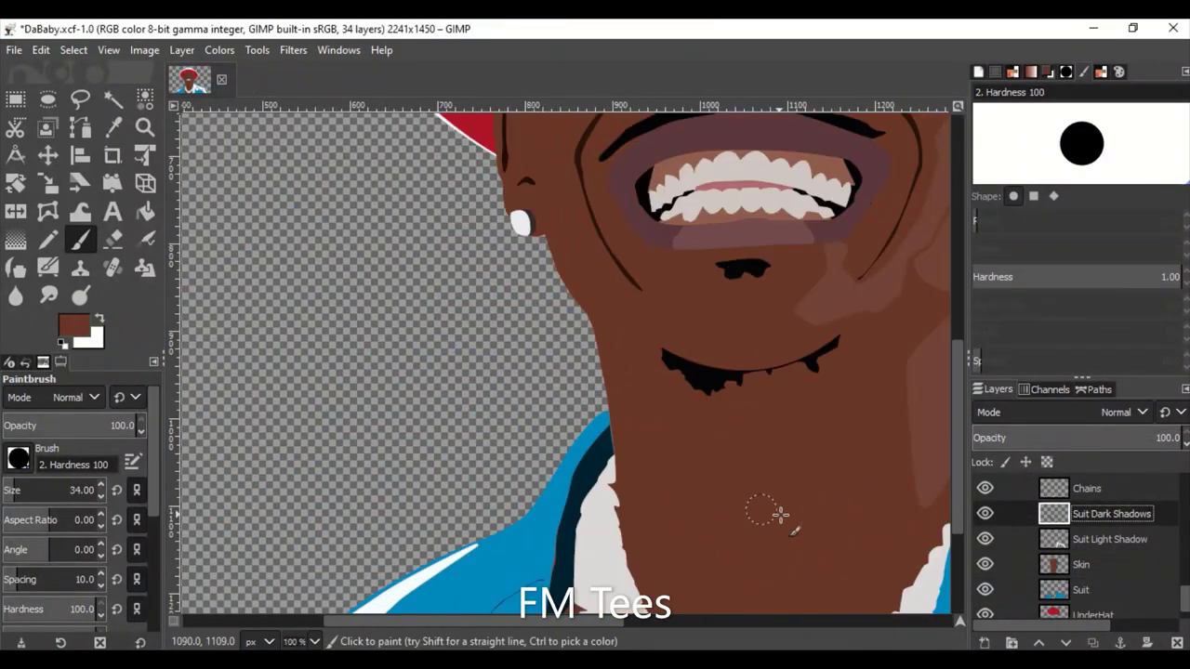
pyautogui.keyDown('ctrl'); pyautogui.scroll(-1, 765, 505); pyautogui.keyUp('ctrl')
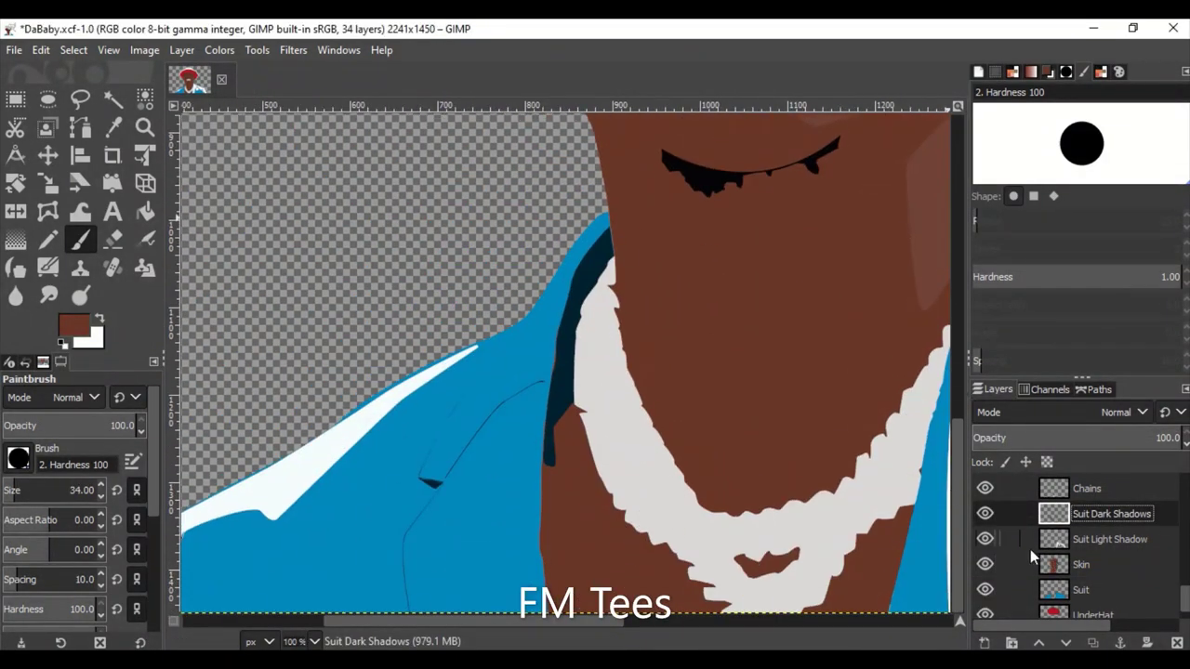
# Pick the suit's dark navy and paint shadow dabs beside the necklace.
pyautogui.click(75, 325)
pyautogui.click(614, 248)
pyautogui.press('Return')
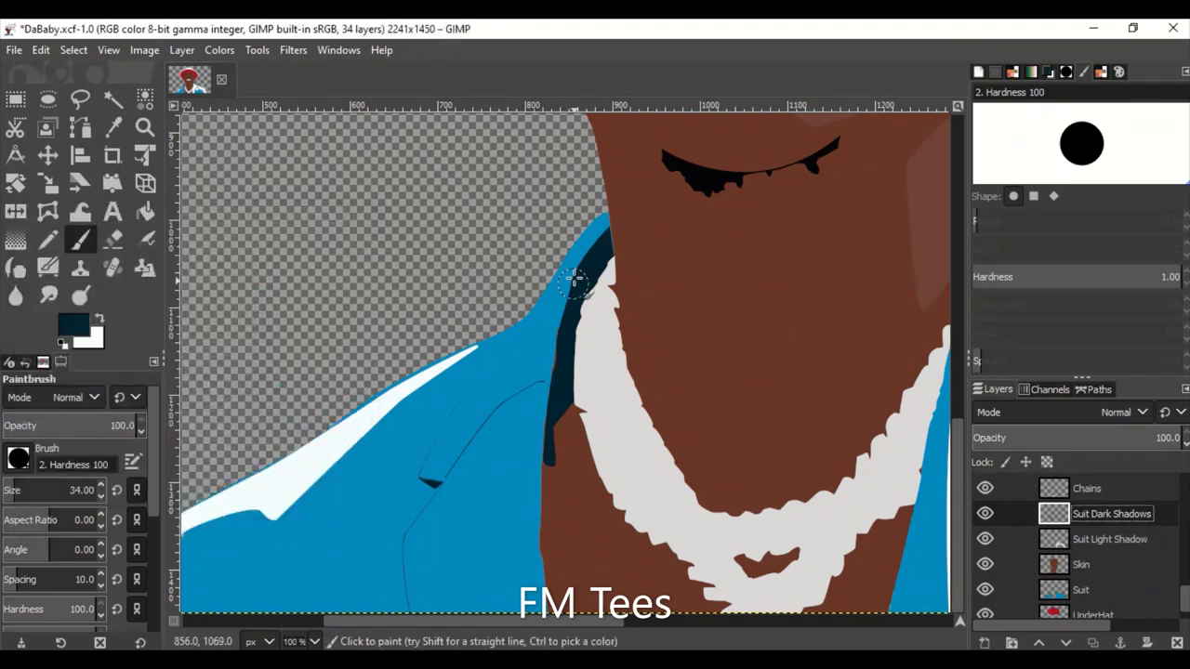
pyautogui.keyDown('ctrl'); pyautogui.scroll(3, 536, 415); pyautogui.keyUp('ctrl')
pyautogui.moveTo(531, 306); pyautogui.dragTo(524, 250)
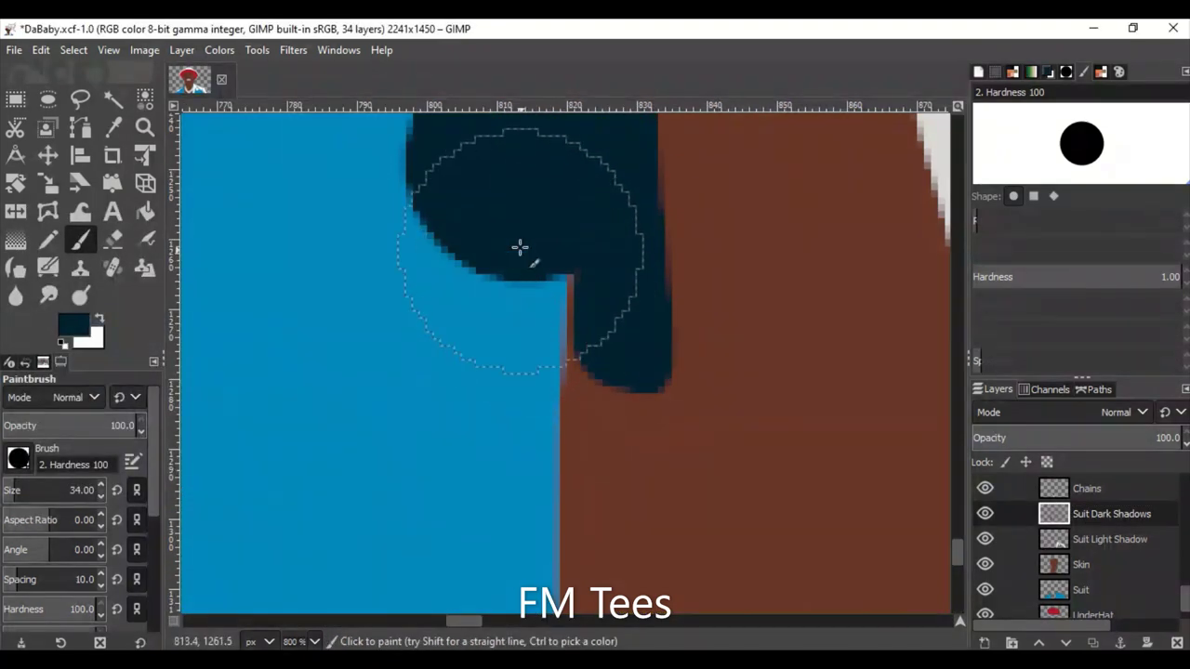
pyautogui.click(505, 247)
# Select the suit area from its layer menu, then undo the navy dabs.
pyautogui.keyDown('ctrl'); pyautogui.scroll(-4, 579, 278); pyautogui.keyUp('ctrl')
pyautogui.scroll(3, 579, 278)
pyautogui.rightClick(999, 590)
pyautogui.click(996, 582)
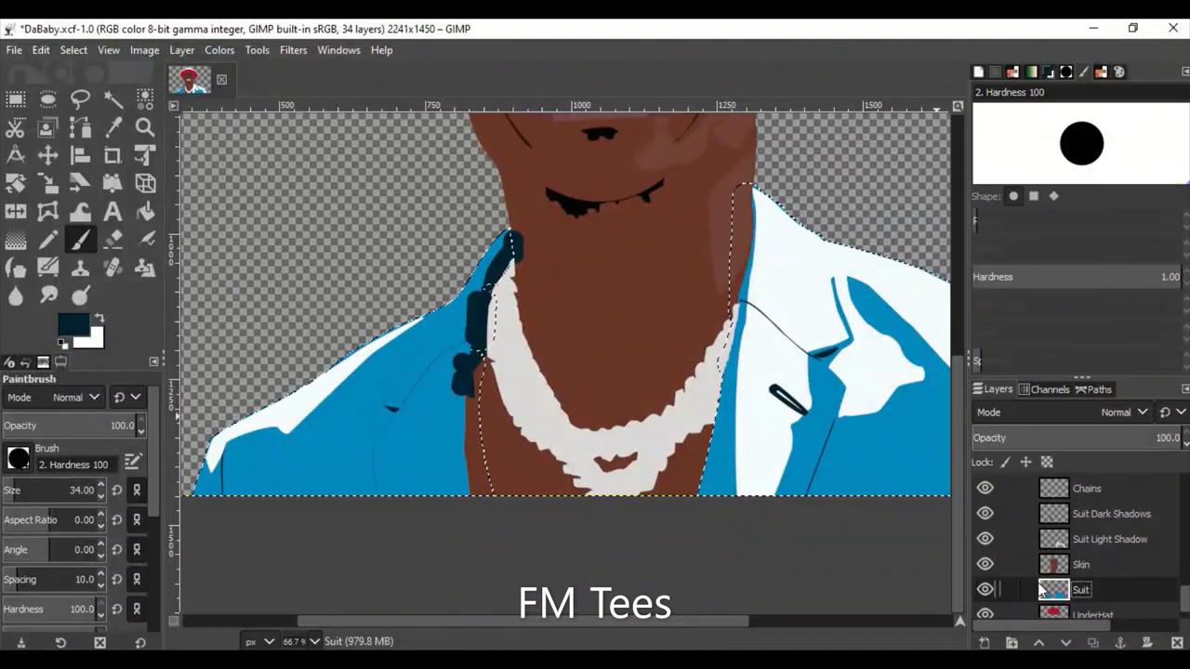
pyautogui.rightClick(993, 539)
pyautogui.click(1016, 588)
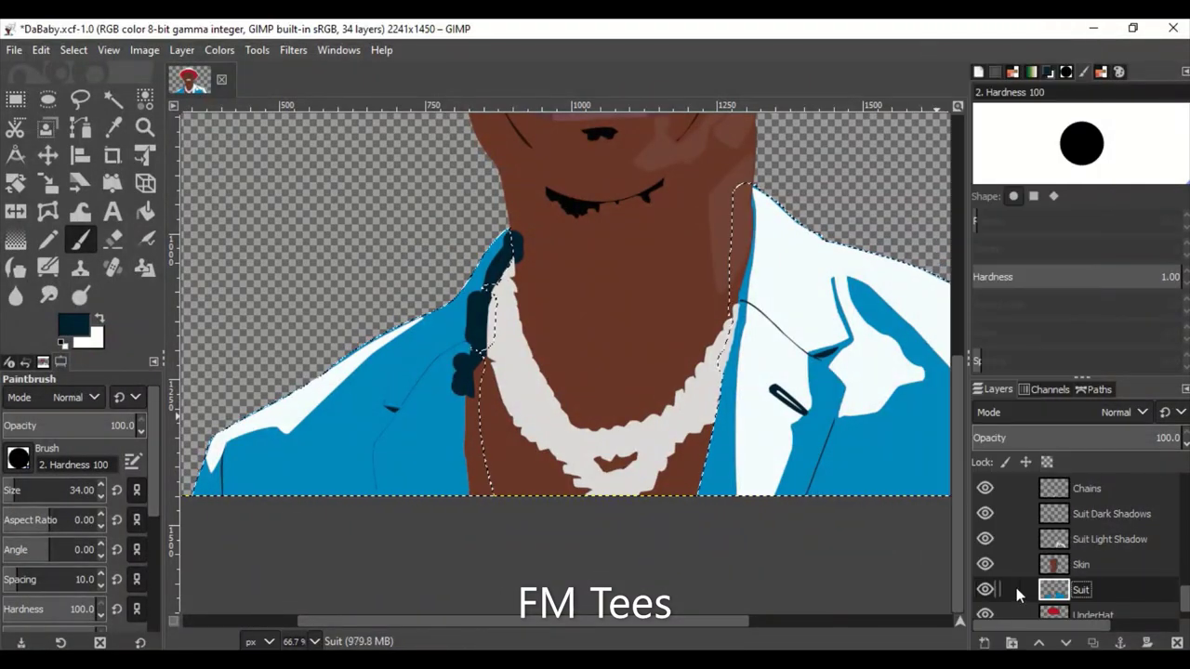
pyautogui.hotkey('ctrl', 'z')
pyautogui.hotkey('ctrl', 'z')
pyautogui.hotkey('ctrl', 'z')
# Return to Suit Dark Shadows, re-dock brush settings under the toolbox, and fit the image.
pyautogui.keyDown('ctrl'); pyautogui.scroll(4, 544, 383); pyautogui.keyUp('ctrl')
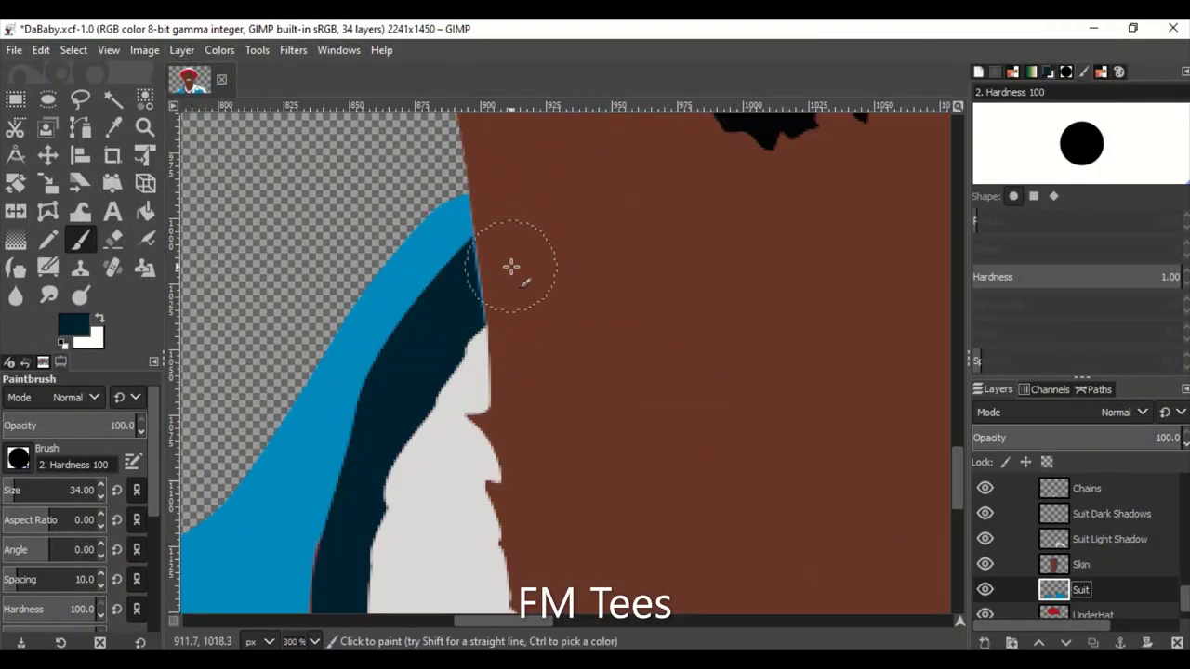
pyautogui.scroll(-5, 612, 334)
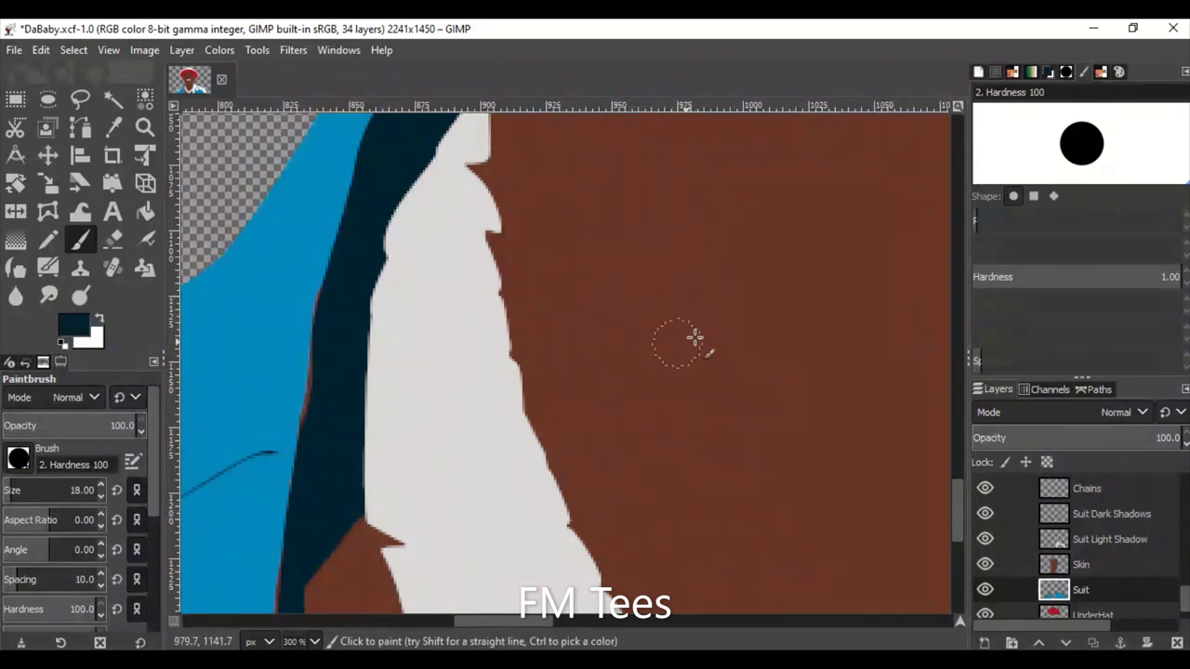
pyautogui.scroll(2, 1111, 549)
pyautogui.click(1111, 558)
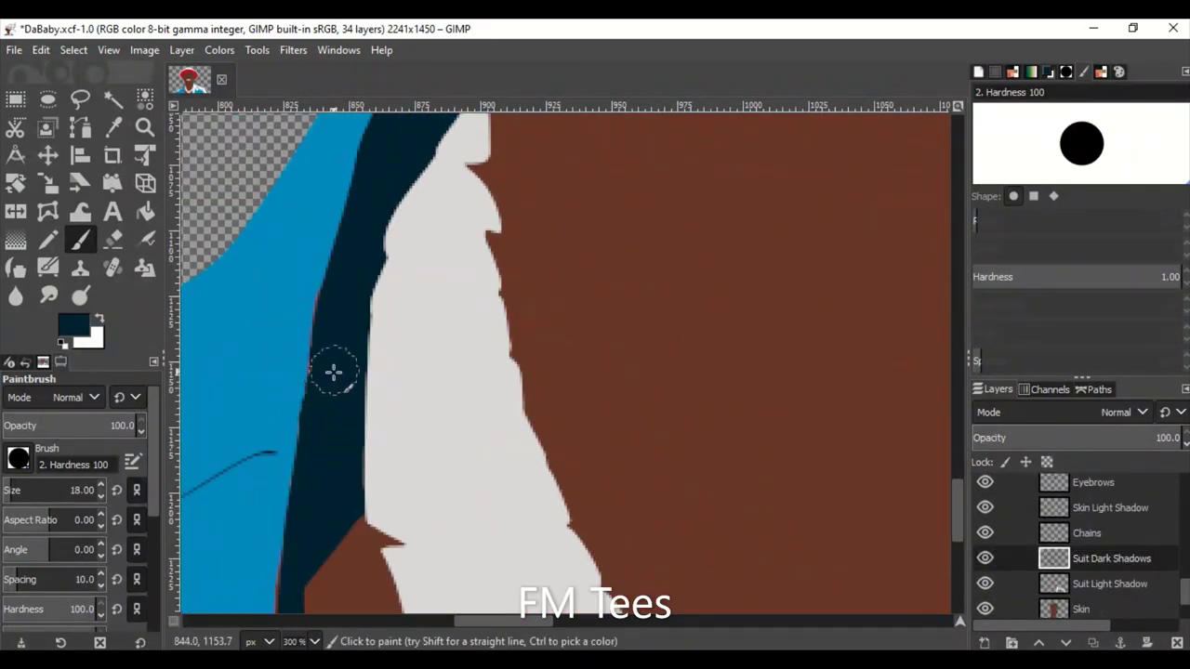
pyautogui.scroll(-5, 340, 305)
pyautogui.moveTo(15, 362); pyautogui.dragTo(37, 400)
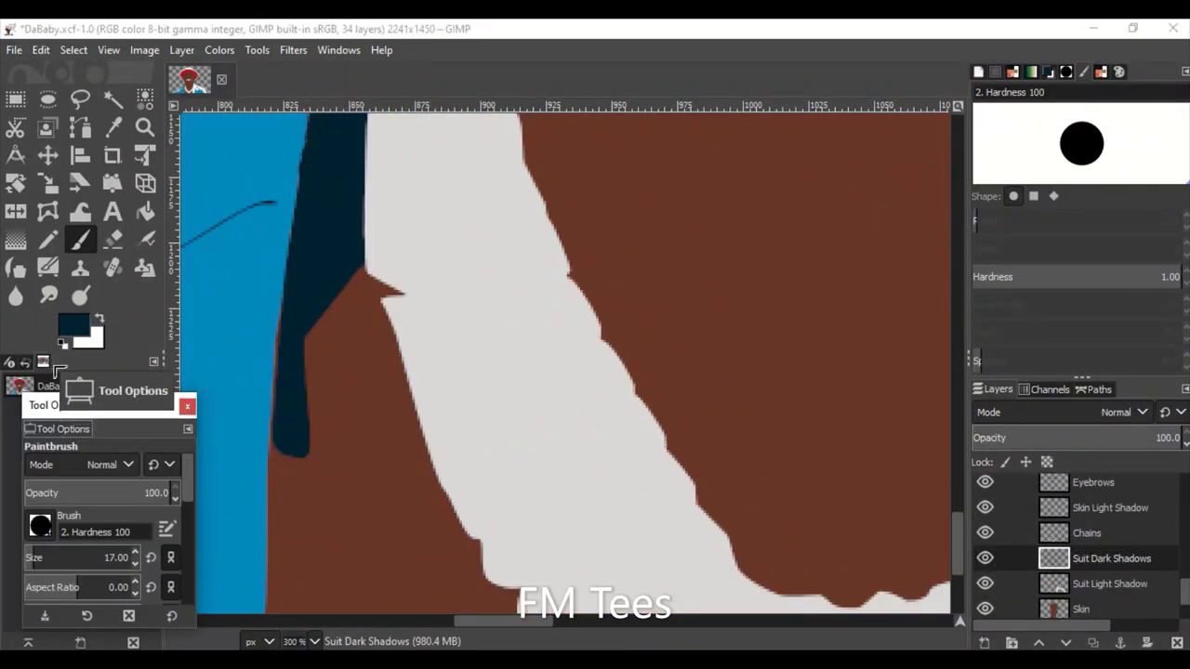
pyautogui.moveTo(41, 319); pyautogui.dragTo(146, 399)
pyautogui.click(154, 362)
pyautogui.click(213, 393)
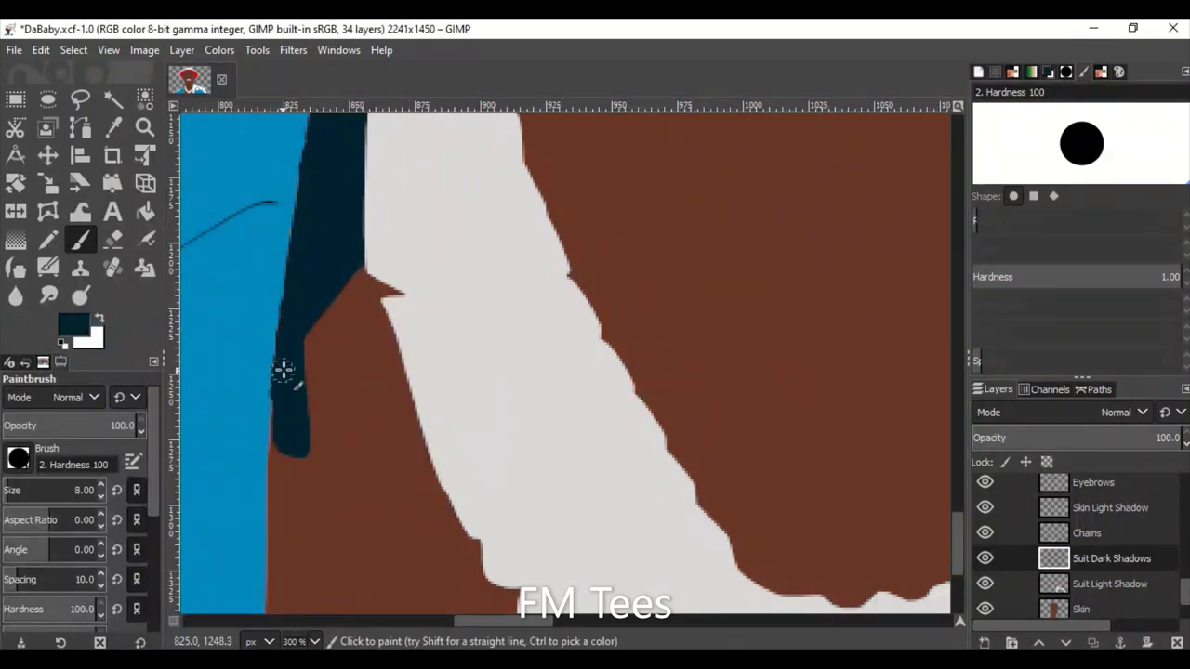
pyautogui.hotkey('shift', 'ctrl', 'j')
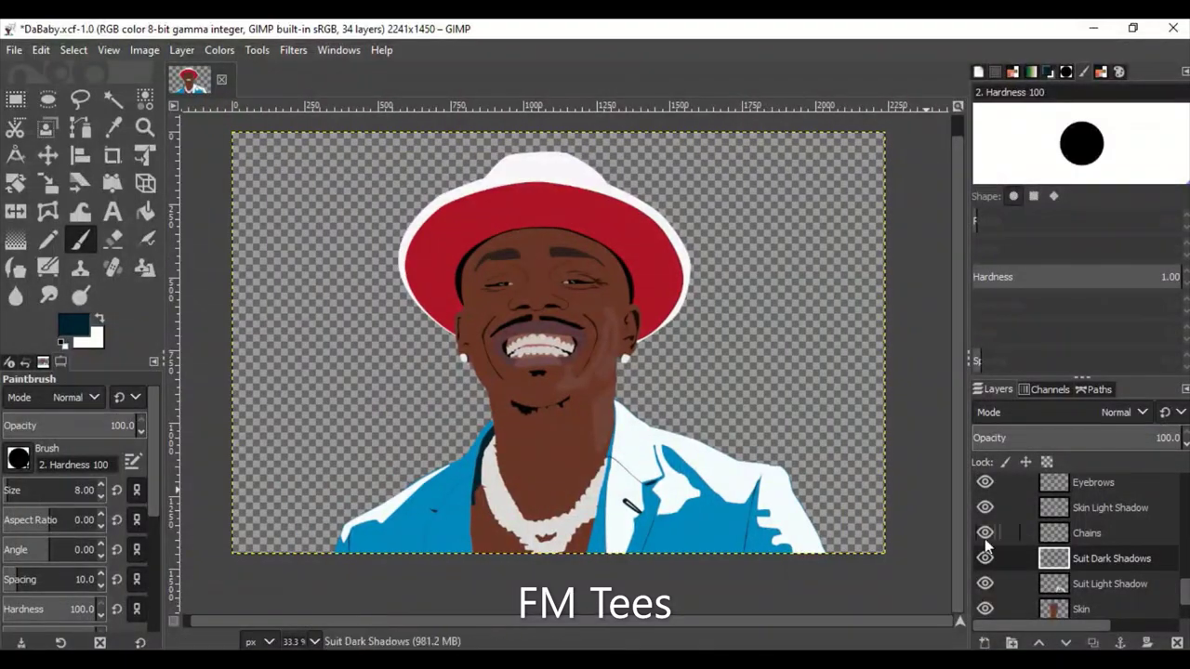
pyautogui.scroll(3, 988, 547)
# Show the Overlay layer at 78.3 opacity, briefly comparing against the Original photo.
pyautogui.click(986, 538)
pyautogui.click(1093, 537)
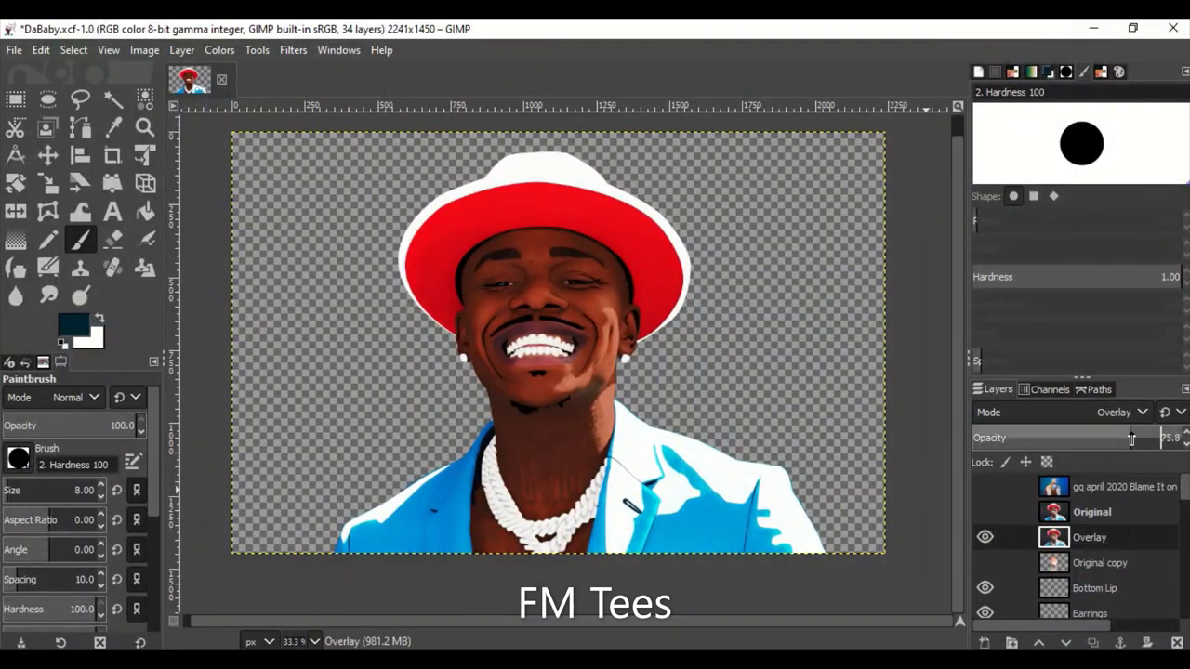
pyautogui.moveTo(1120, 439); pyautogui.dragTo(1138, 439)
pyautogui.click(987, 510)
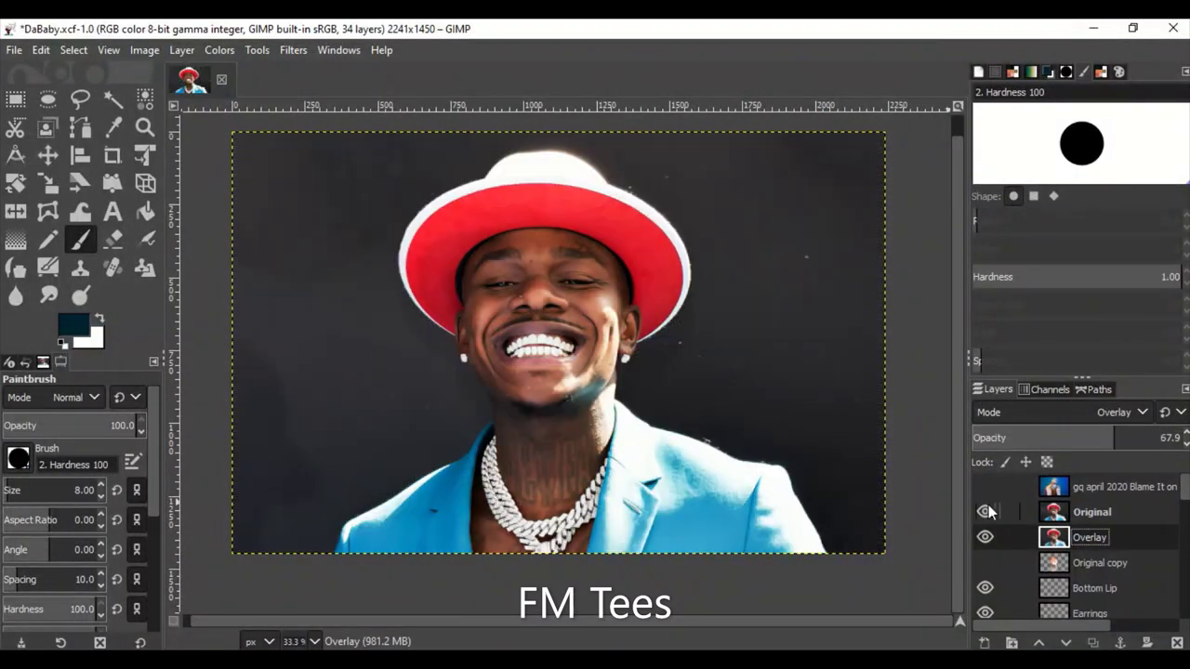
pyautogui.click(986, 509)
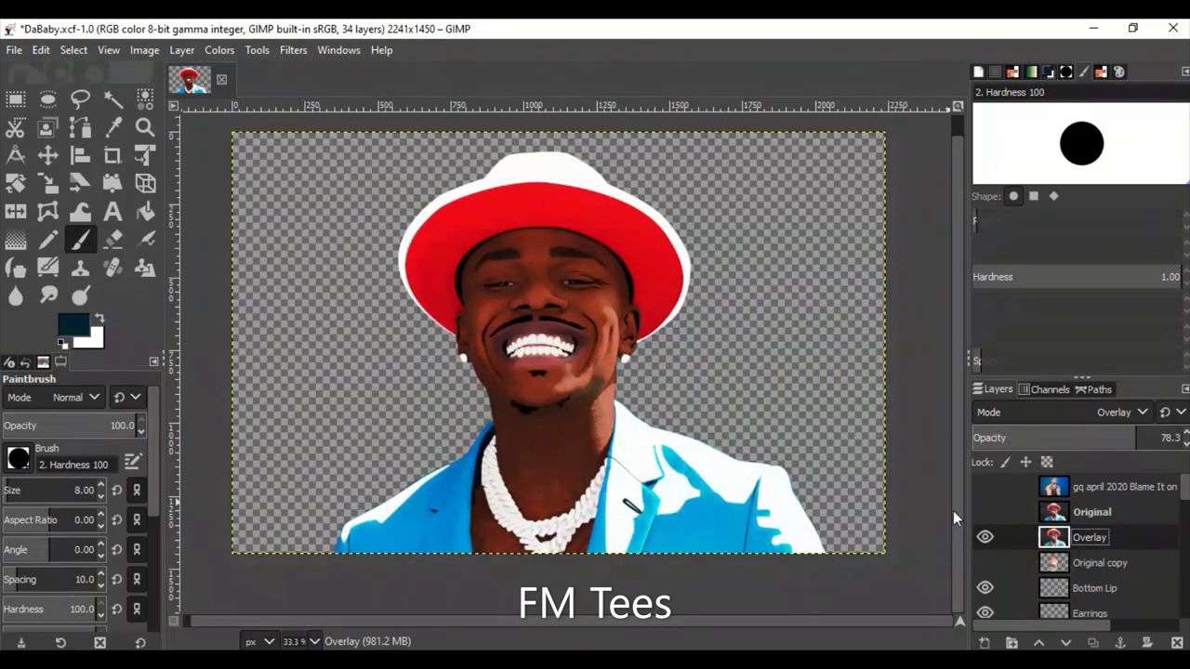
# Toggle Skin Light Shadow and Smile Shadows visibility to check their effect.
pyautogui.scroll(-2, 1099, 585)
pyautogui.scroll(-5, 1092, 594)
pyautogui.scroll(1, 1084, 590)
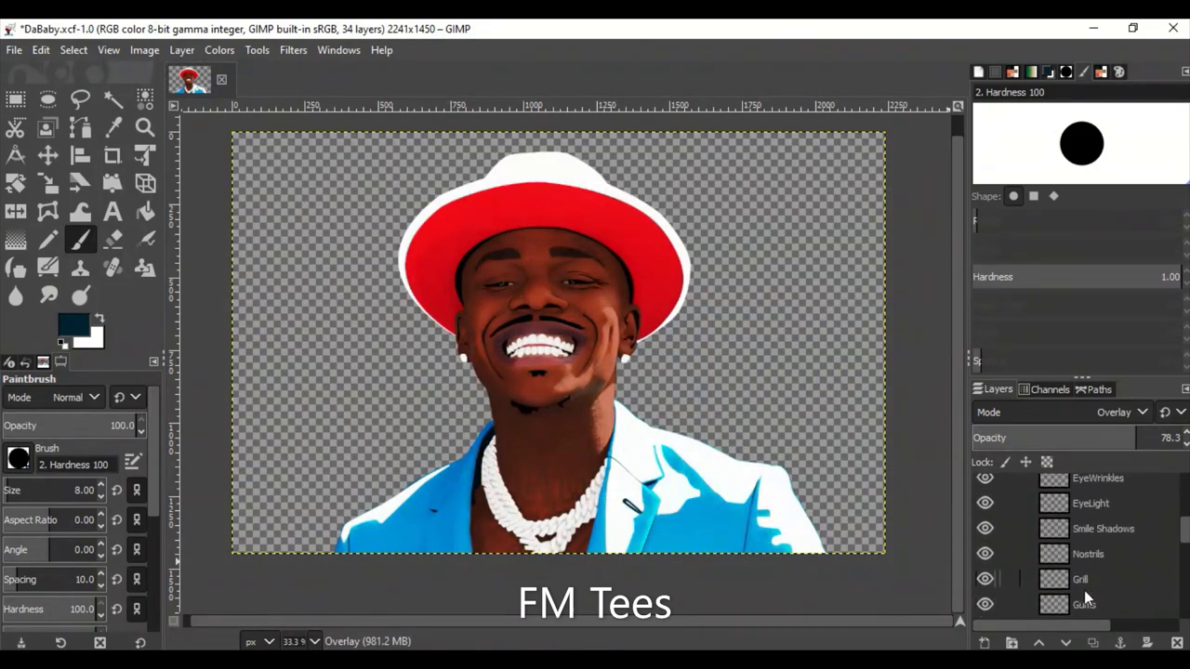
pyautogui.scroll(-3, 1143, 540)
pyautogui.click(985, 541)
pyautogui.click(985, 540)
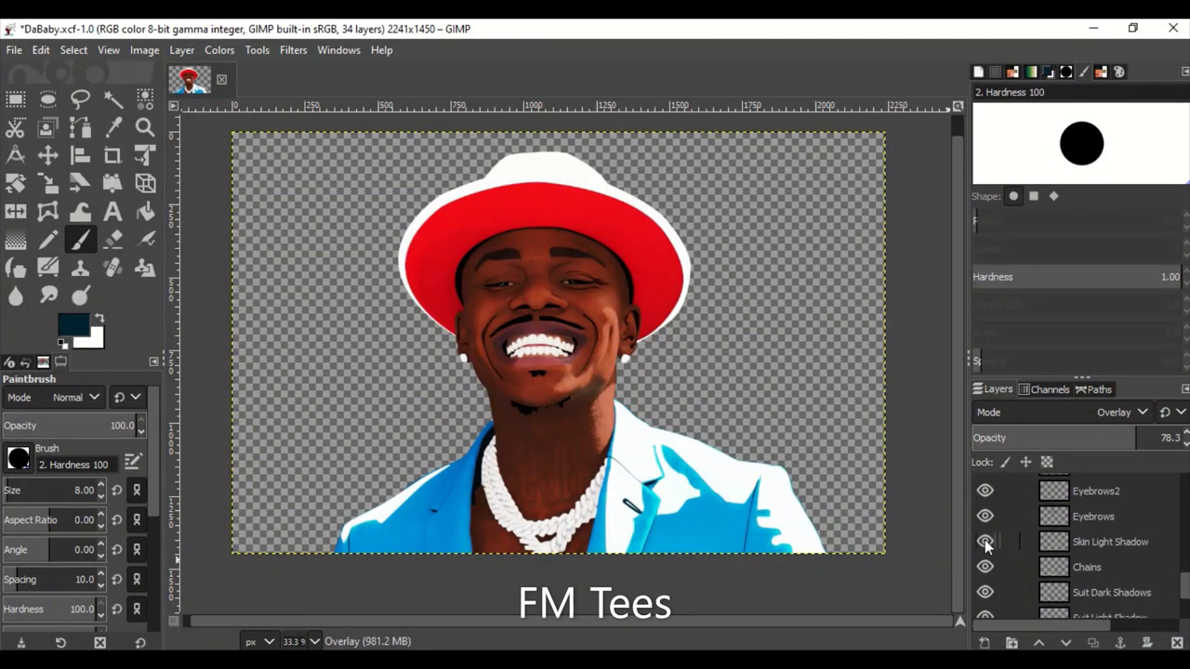
pyautogui.scroll(2, 1097, 529)
pyautogui.scroll(2, 1097, 531)
pyautogui.scroll(1, 1085, 555)
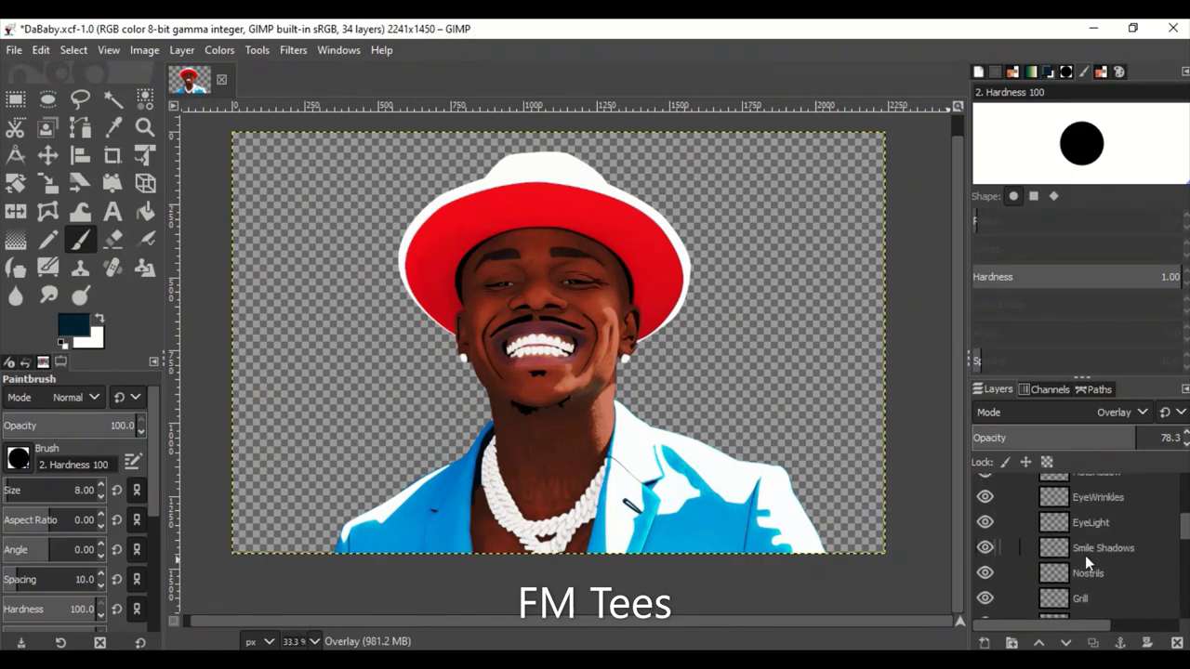
pyautogui.click(985, 549)
pyautogui.scroll(1, 985, 549)
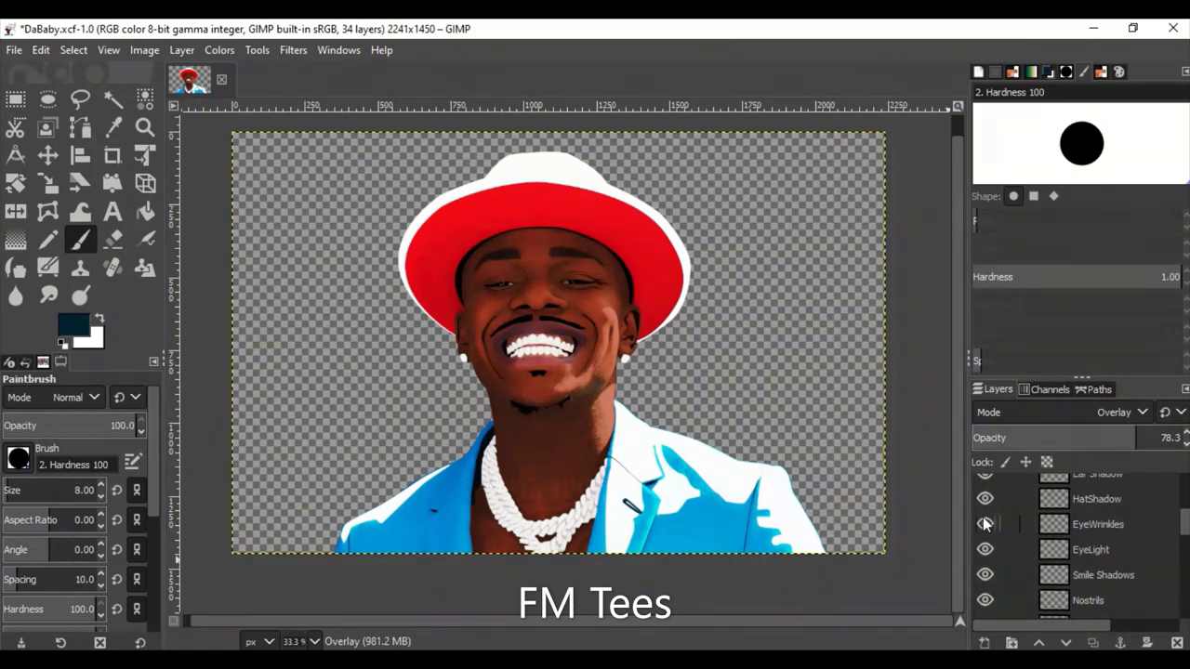
pyautogui.scroll(7, 1084, 557)
pyautogui.scroll(-2, 1084, 558)
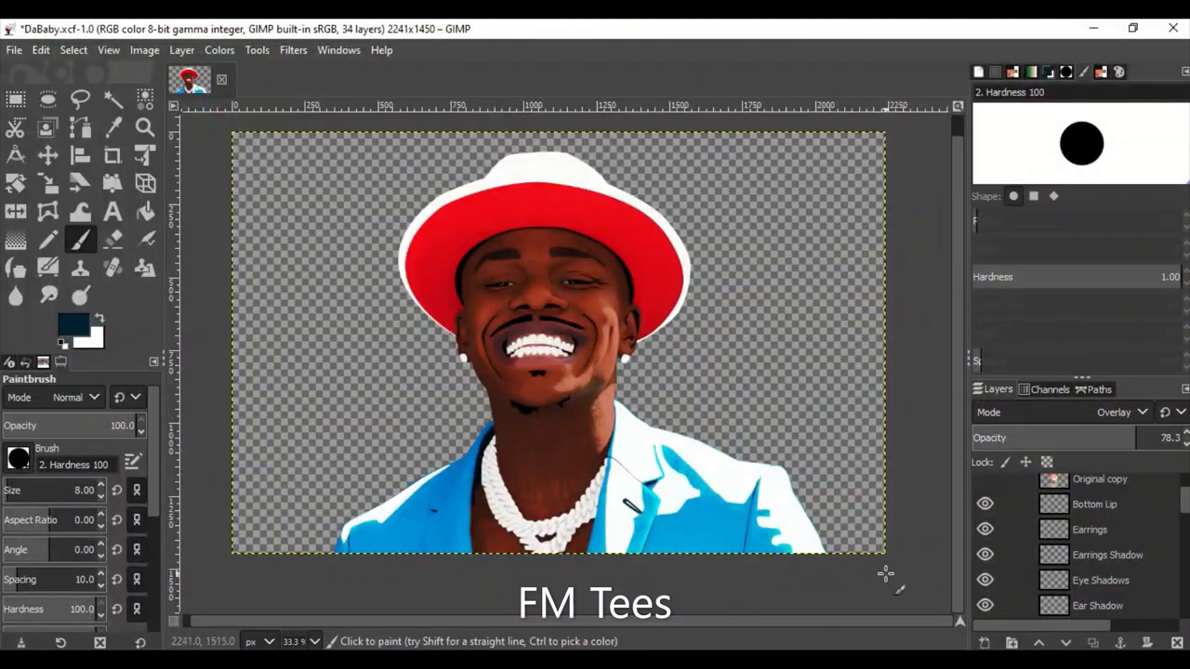
pyautogui.scroll(-10, 1084, 533)
# Select the Skin layer's shape, reset the foreground to black, and grow the selection.
pyautogui.rightClick(1084, 530)
pyautogui.click(995, 586)
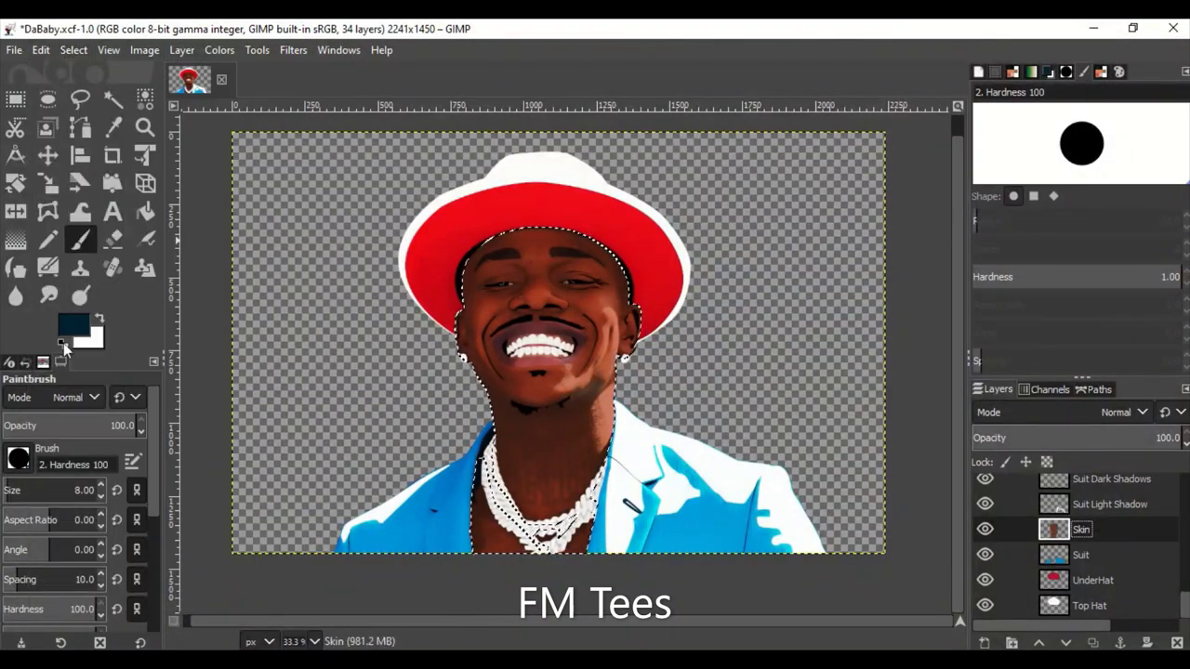
pyautogui.click(62, 344)
pyautogui.click(41, 50)
pyautogui.click(133, 472)
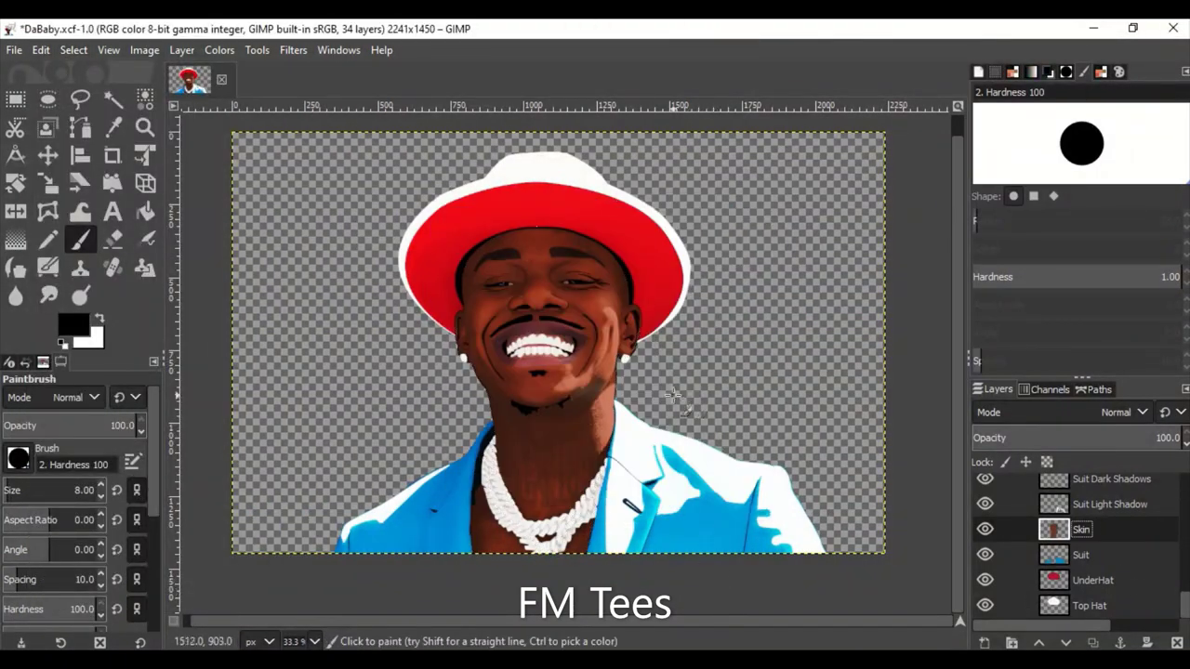
pyautogui.scroll(5, 672, 395)
pyautogui.scroll(-3, 672, 395)
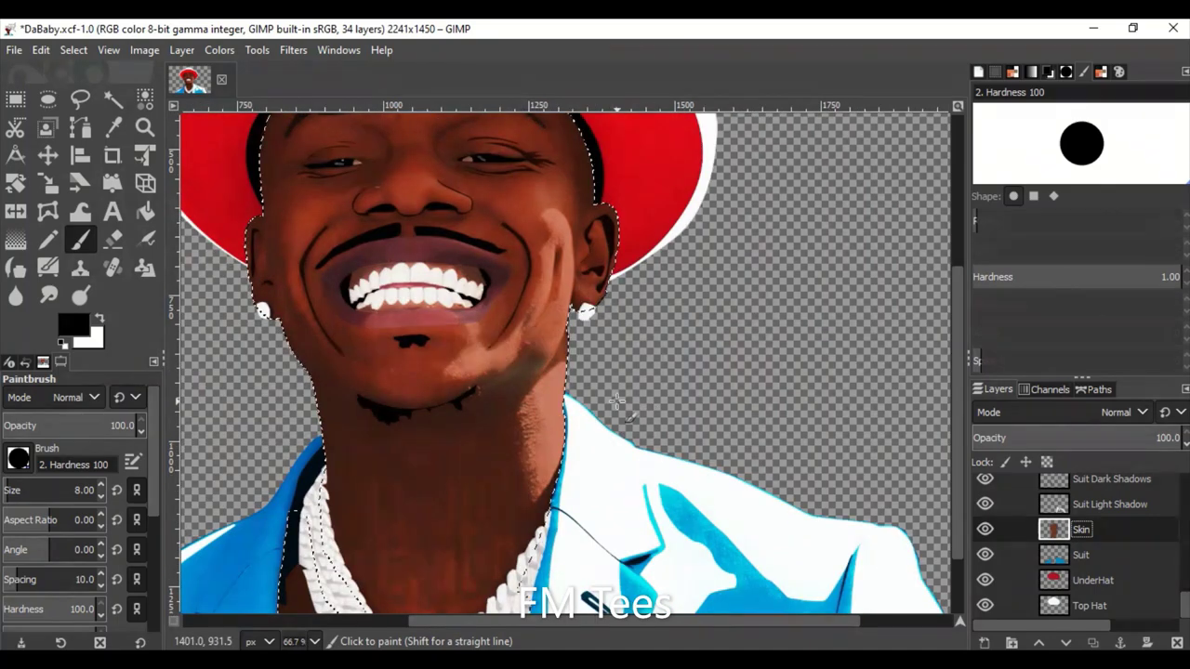
pyautogui.click(73, 50)
pyautogui.click(158, 293)
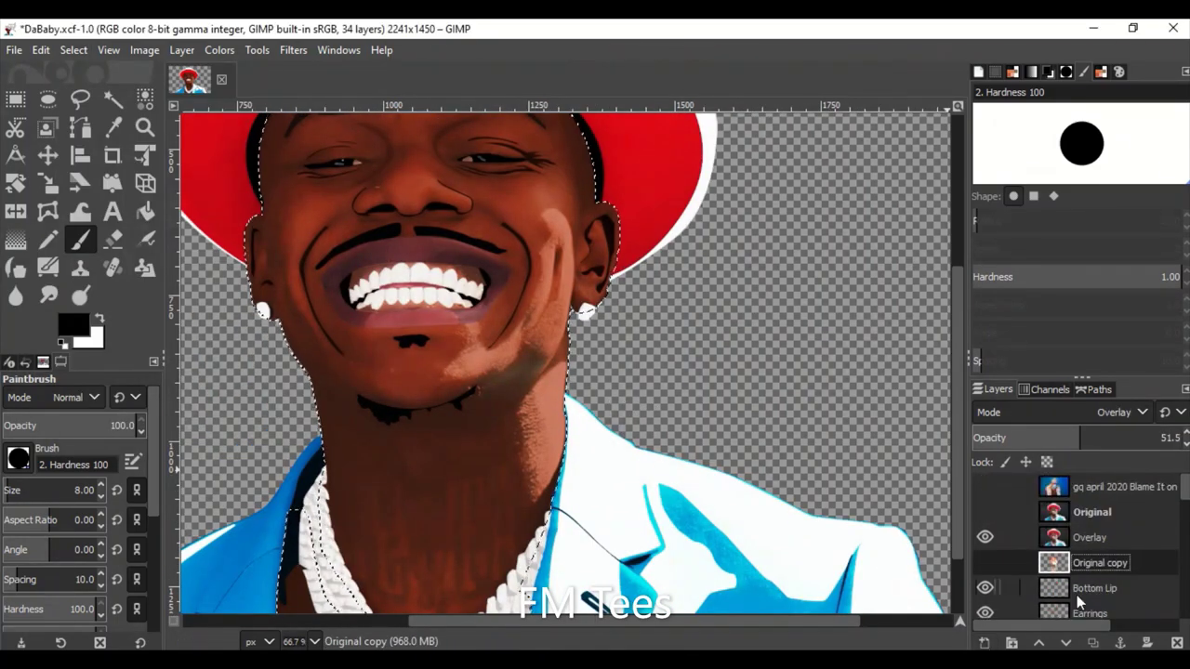
# Fill the grown selection black on a new Outline1 layer placed beneath Skin.
pyautogui.hotkey('ctrl', 'shift', 'n')
pyautogui.click(1048, 635)
pyautogui.hotkey('ctrl', ',')
pyautogui.click(1067, 643)
pyautogui.click(1066, 642)
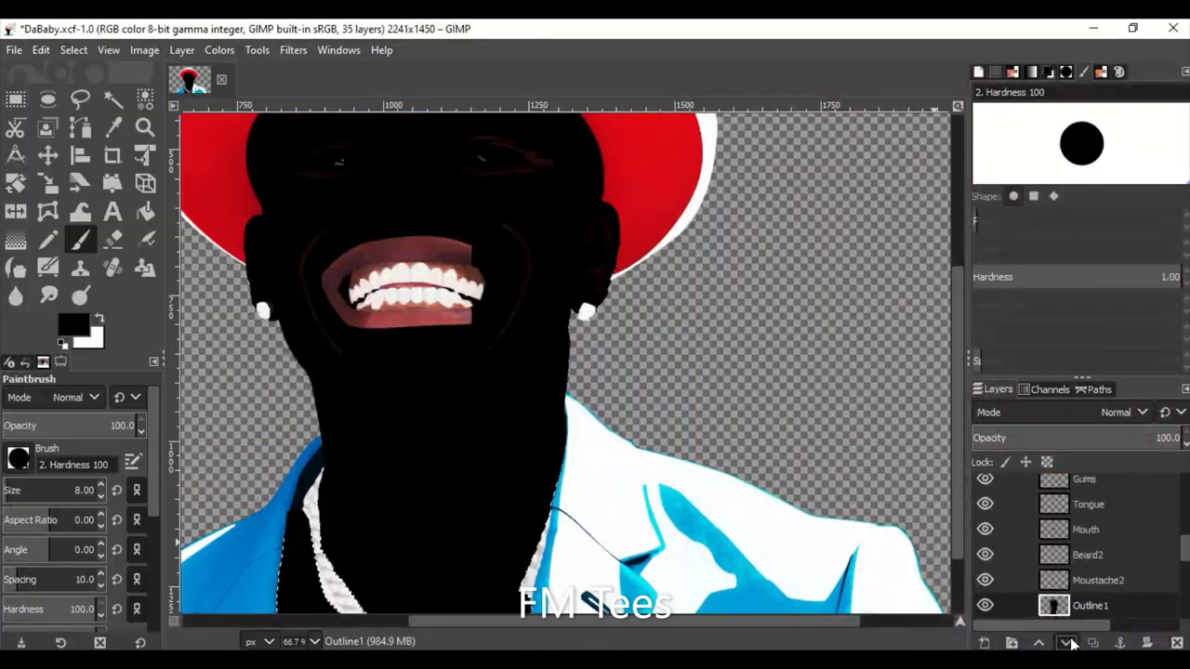
pyautogui.click(1066, 642)
pyautogui.click(1067, 643)
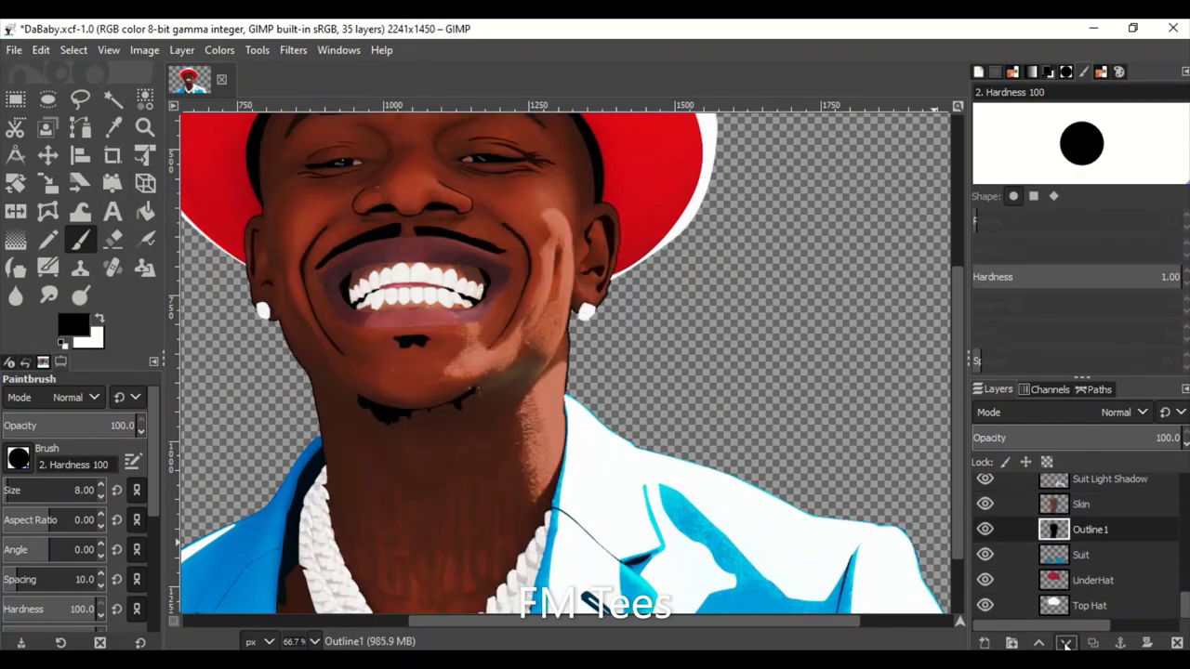
pyautogui.scroll(-1, 824, 496)
pyautogui.scroll(-1, 824, 496)
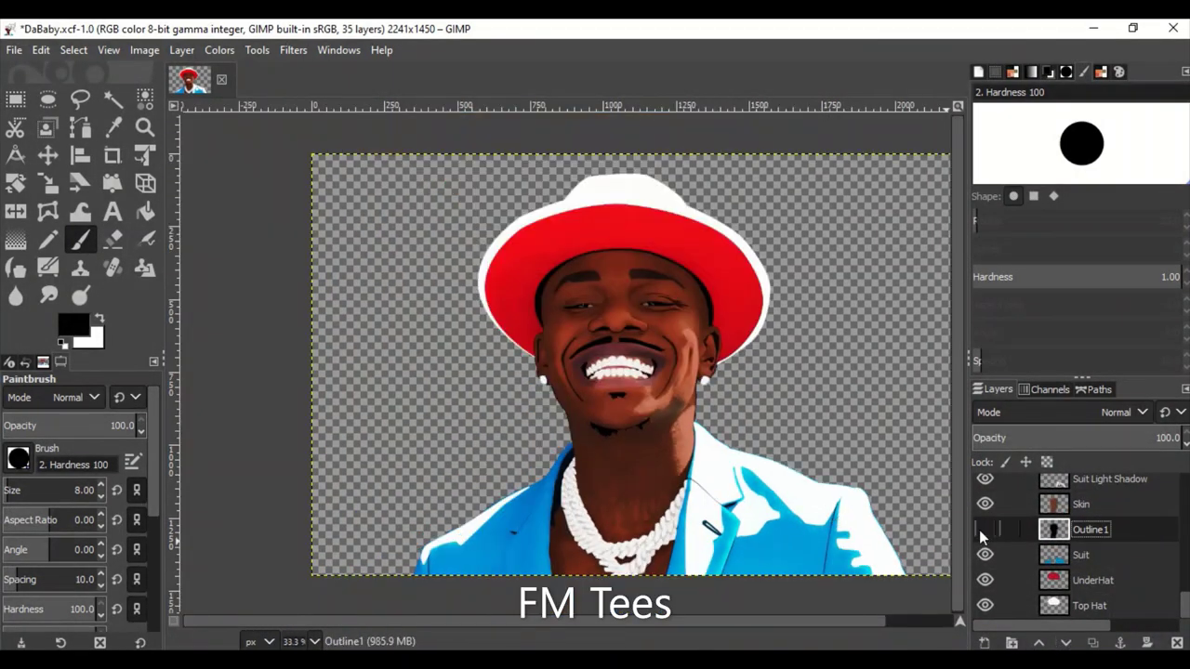
pyautogui.scroll(10, 1112, 532)
# Merge all visible cartoon layers into a single layer.
pyautogui.rightClick(1097, 539)
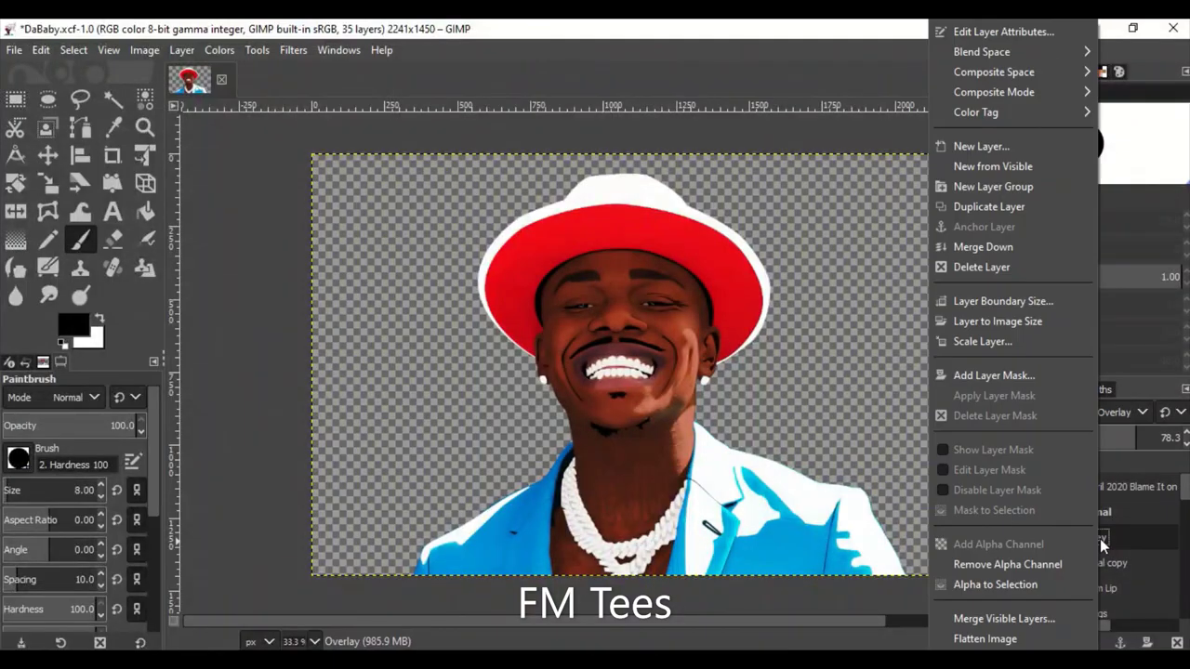
pyautogui.click(986, 617)
pyautogui.click(1006, 629)
# Show the gq photo, send it to the bottom at near-full opacity, and reposition it.
pyautogui.click(985, 486)
pyautogui.press('m')
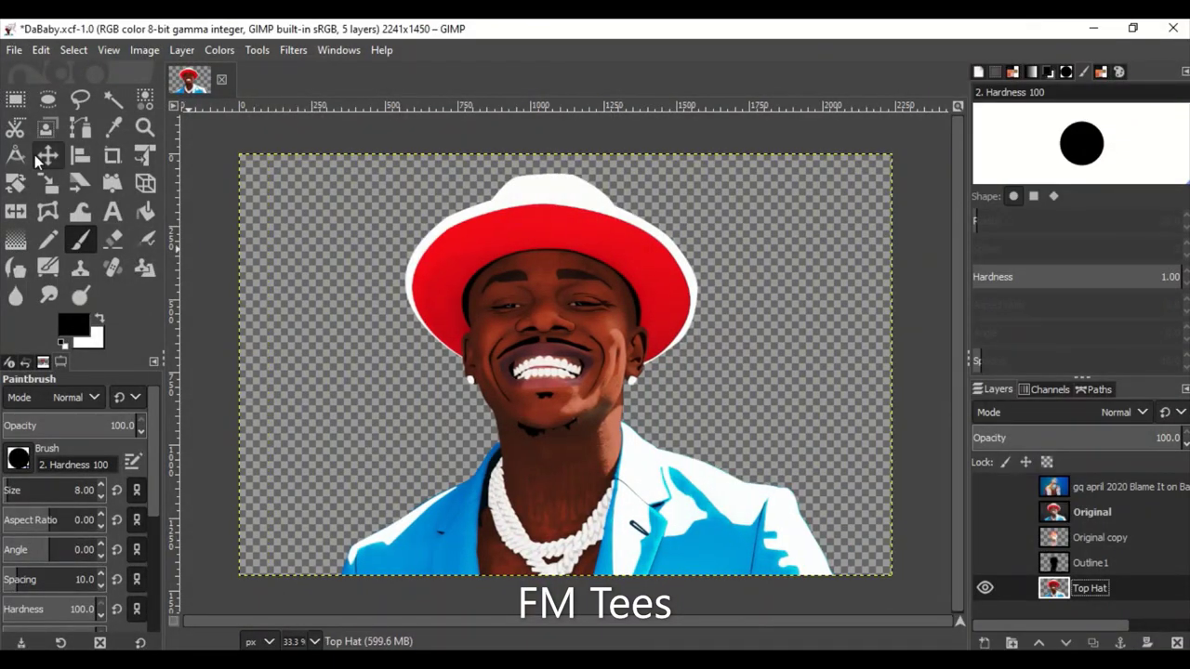
pyautogui.moveTo(654, 474); pyautogui.dragTo(618, 381)
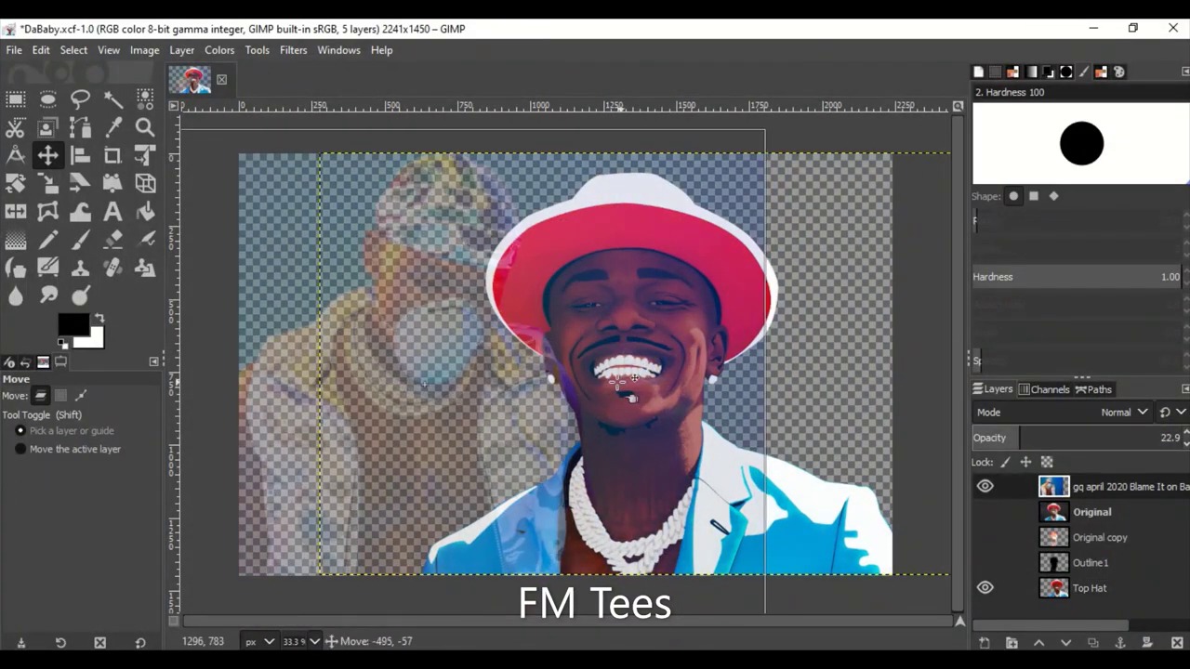
pyautogui.keyDown('shift'); pyautogui.click(1066, 643); pyautogui.keyUp('shift')
pyautogui.moveTo(1023, 438); pyautogui.dragTo(1178, 460)
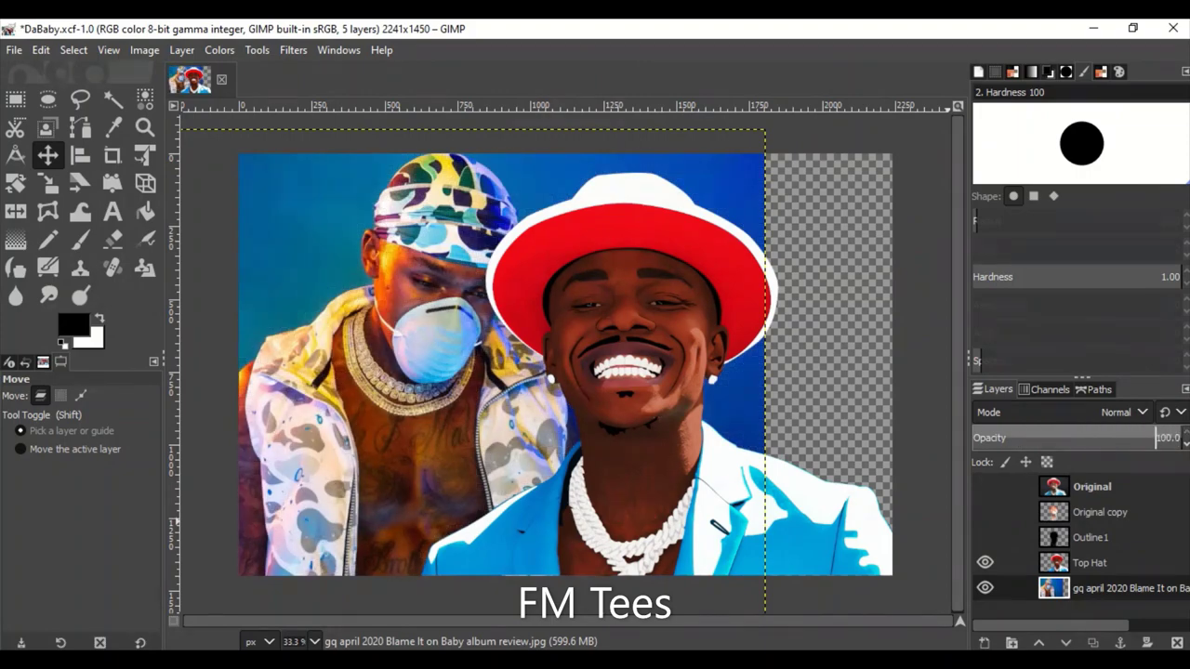
pyautogui.moveTo(492, 180); pyautogui.dragTo(372, 176)
# Try a mirrored copy of the gq photo, undo it, and tuck the figure behind the portrait.
pyautogui.click(1092, 643)
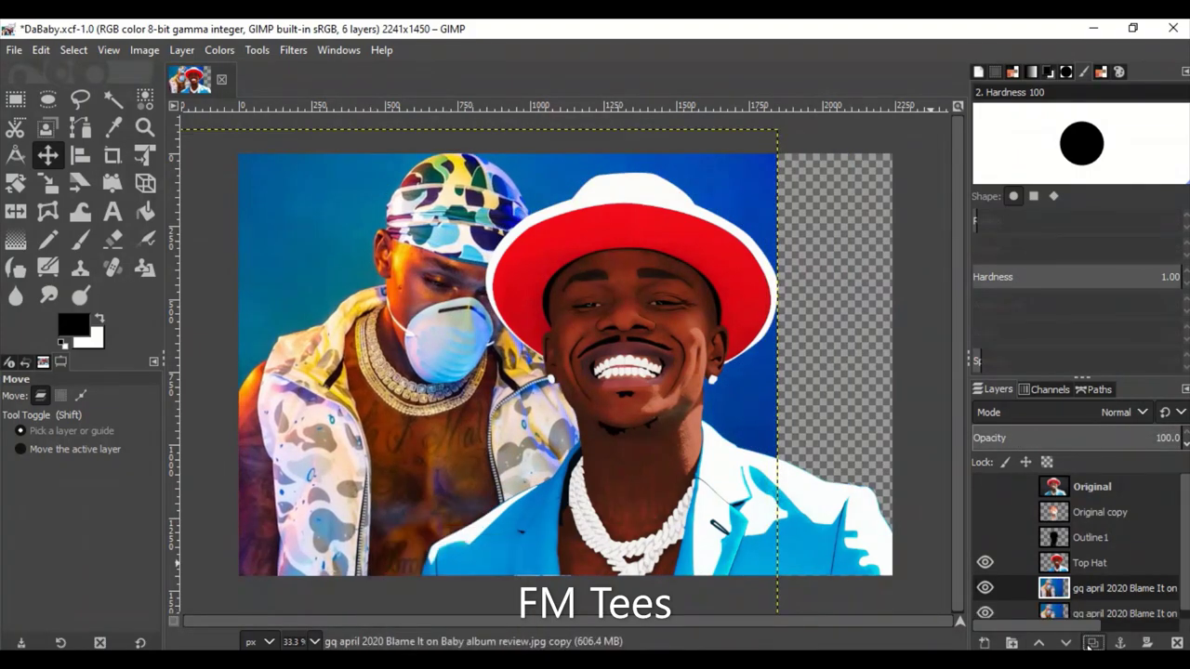
pyautogui.moveTo(303, 202); pyautogui.dragTo(661, 202)
pyautogui.hotkey('shift', 'f')
pyautogui.click(758, 203)
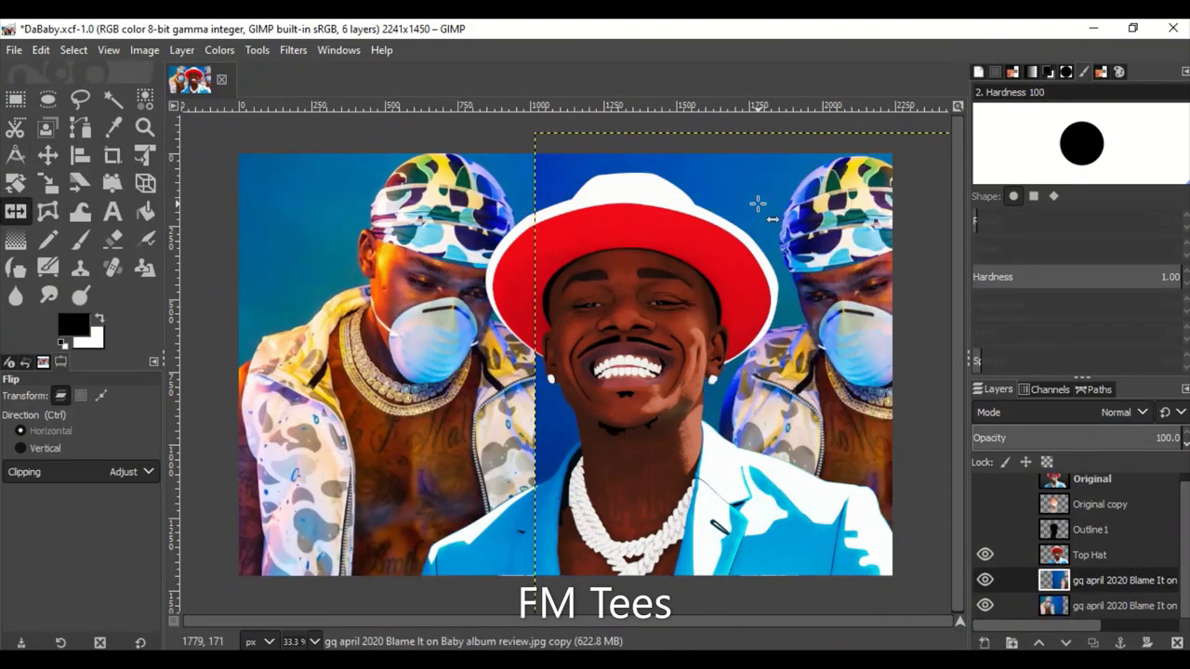
pyautogui.moveTo(793, 193); pyautogui.dragTo(700, 191)
pyautogui.moveTo(851, 253); pyautogui.dragTo(744, 245)
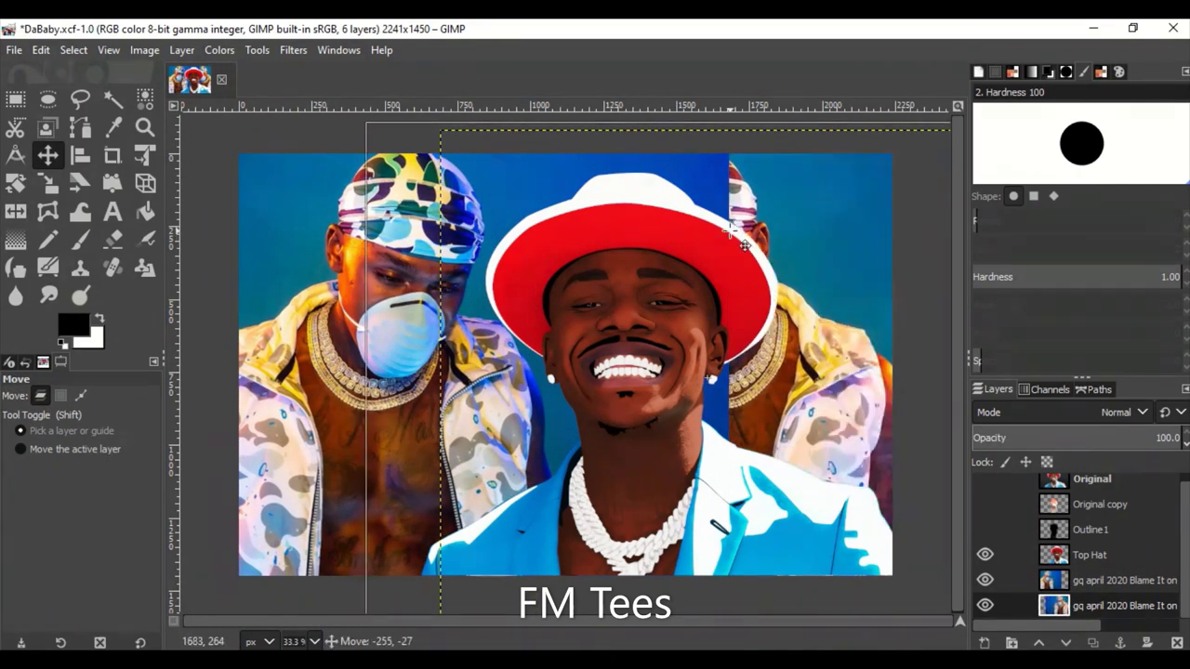
pyautogui.hotkey('ctrl', 'z')
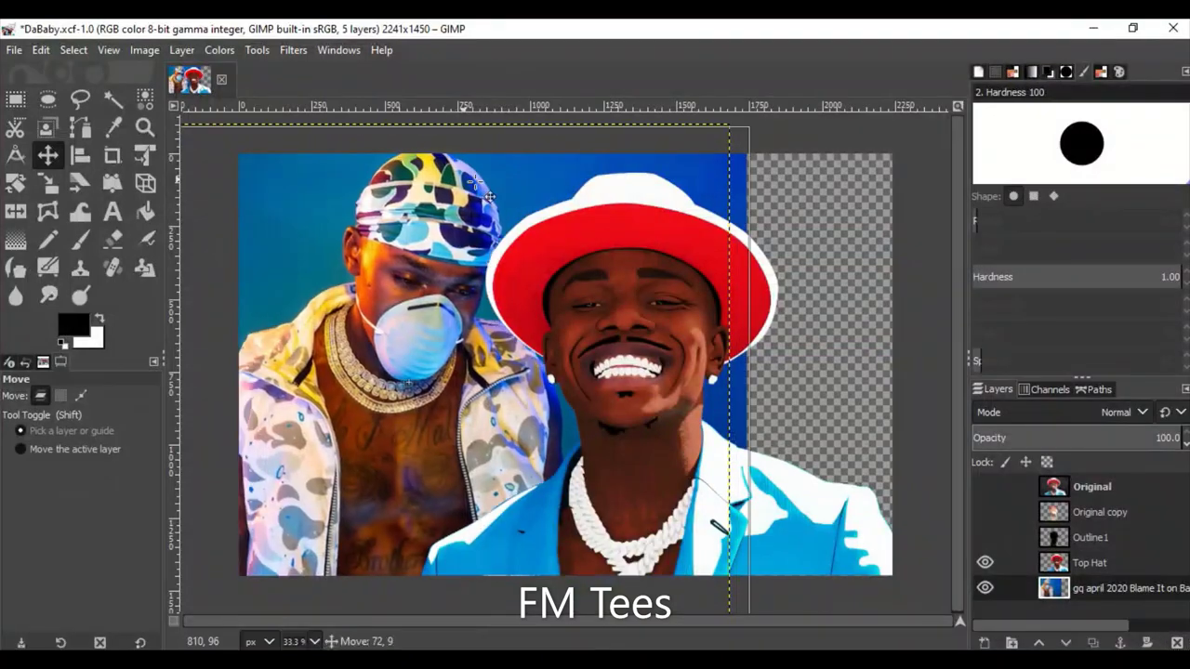
pyautogui.moveTo(443, 178)
pyautogui.mouseDown()
pyautogui.moveTo(634, 189)
pyautogui.moveTo(428, 176)
pyautogui.mouseUp()
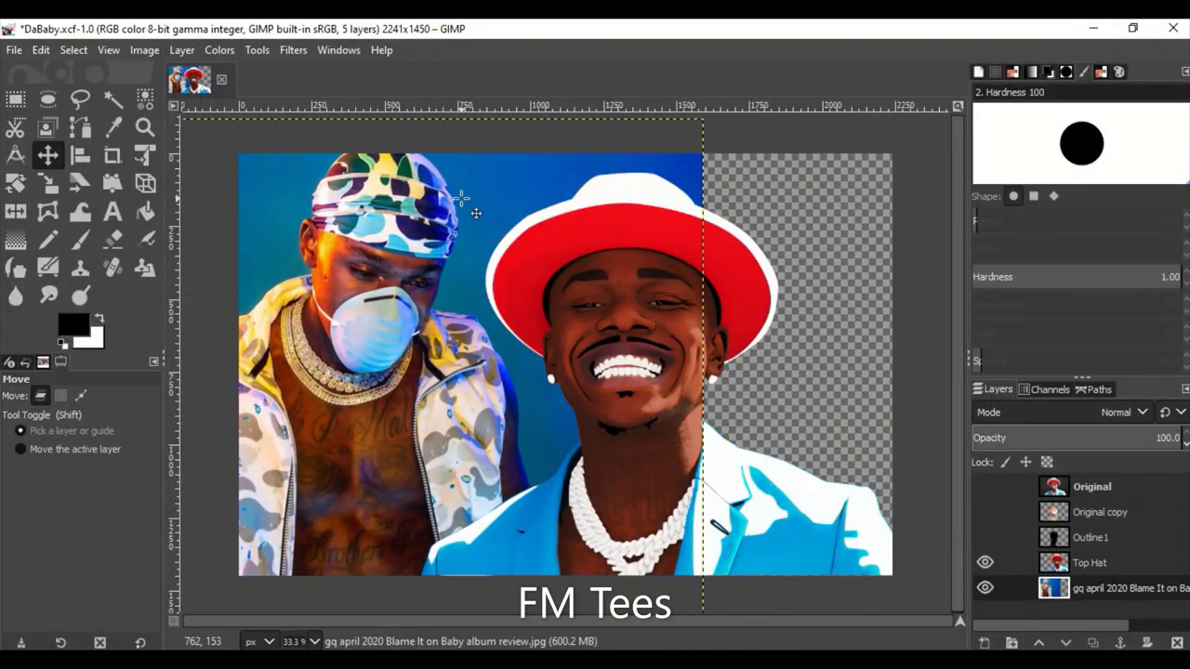
pyautogui.click(113, 98)
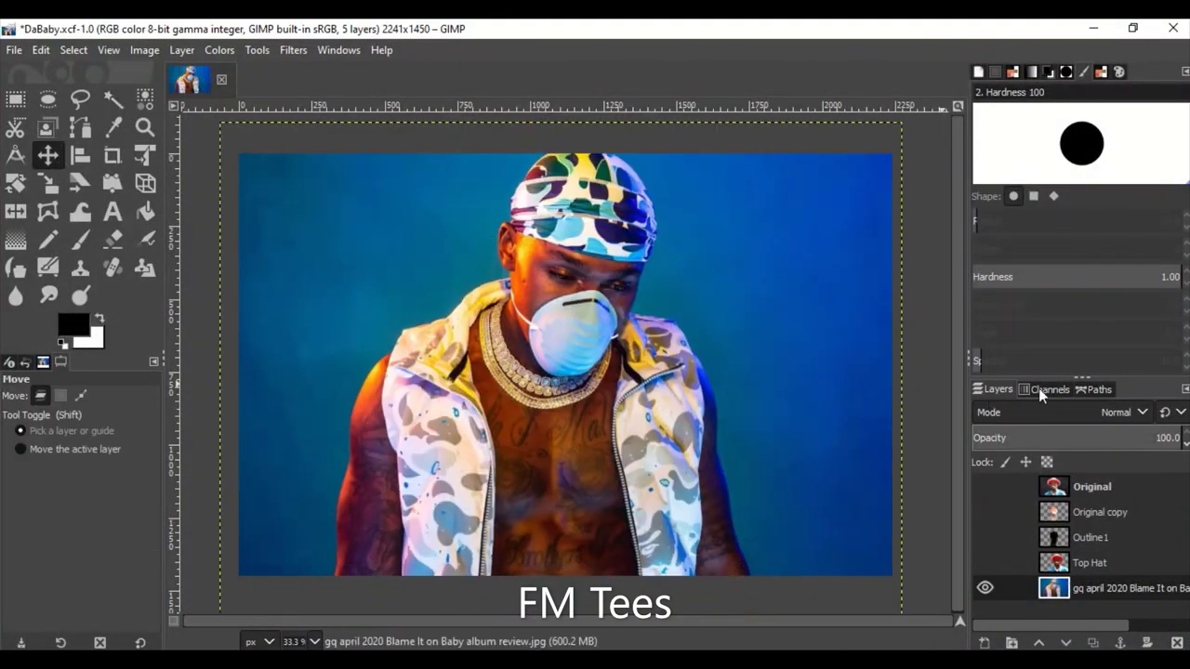
# Delete the blue background from the second photo.
pyautogui.click(365, 228)
pyautogui.press('Delete')
pyautogui.click(864, 539)
pyautogui.press('Delete')
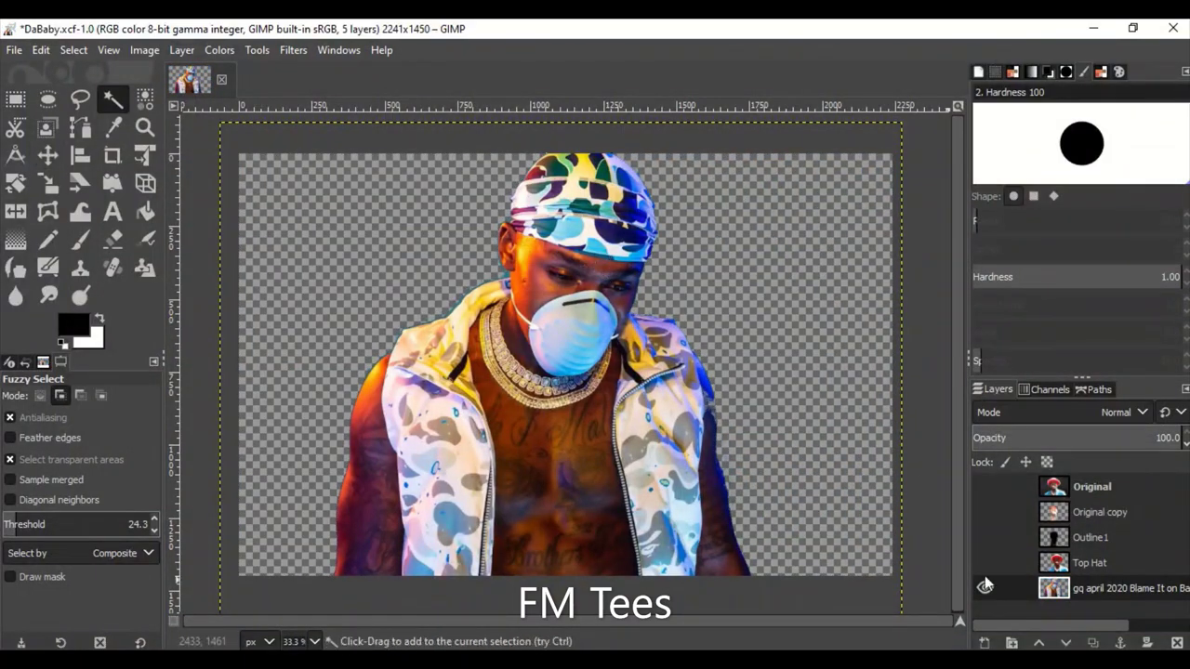
# Show the Top Hat layer again and shift the cut-out figure left.
pyautogui.click(985, 563)
pyautogui.press('m')
pyautogui.moveTo(433, 460); pyautogui.dragTo(316, 437)
pyautogui.press('r')
pyautogui.click(1097, 562)
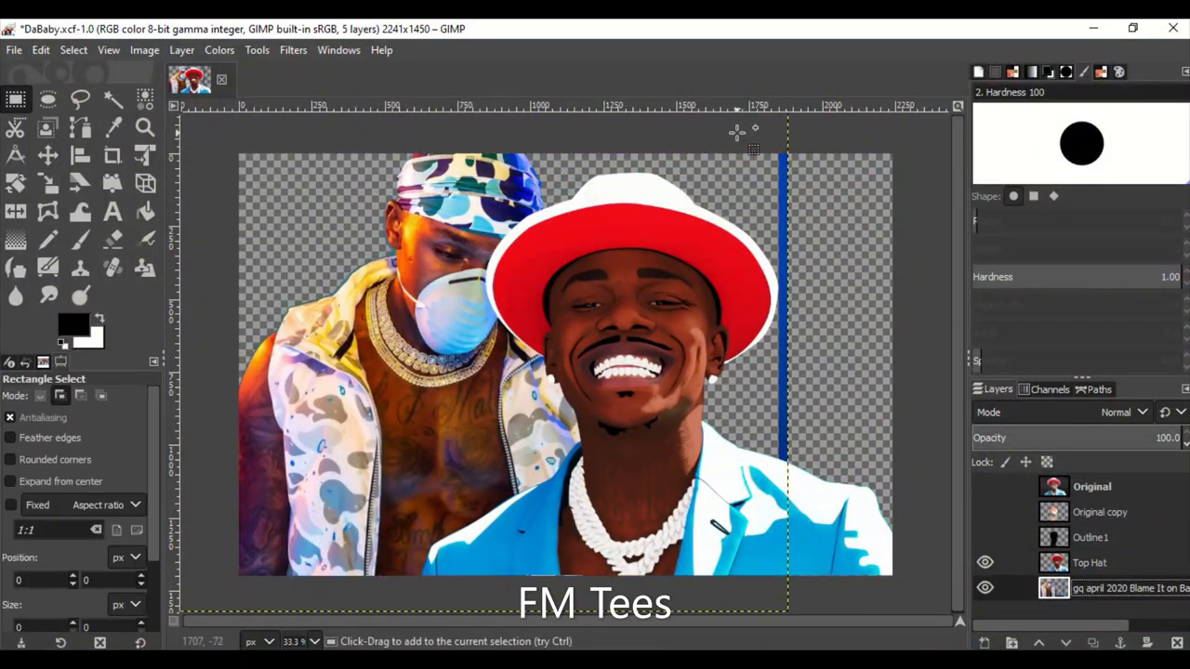
pyautogui.press('Escape')
pyautogui.press('m')
pyautogui.moveTo(451, 372); pyautogui.dragTo(414, 372)
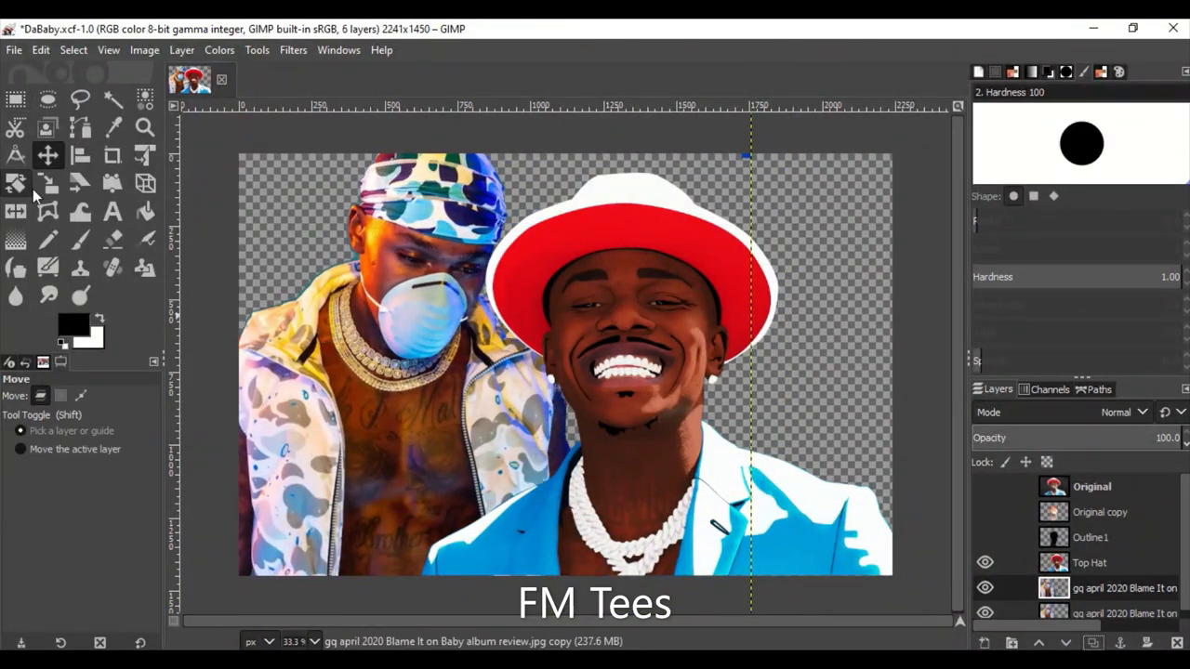
# Duplicate and mirror the cut-out figure, placing the copy on the right behind the portrait.
pyautogui.hotkey('shift', 'f')
pyautogui.click(409, 372)
pyautogui.click(47, 155)
pyautogui.moveTo(351, 402); pyautogui.dragTo(795, 400)
pyautogui.moveTo(424, 396)
pyautogui.mouseDown()
pyautogui.moveTo(399, 384)
pyautogui.moveTo(442, 403)
pyautogui.mouseUp()
pyautogui.click(888, 240)
pyautogui.moveTo(866, 390)
pyautogui.mouseDown()
pyautogui.moveTo(734, 390)
pyautogui.moveTo(824, 440)
pyautogui.mouseUp()
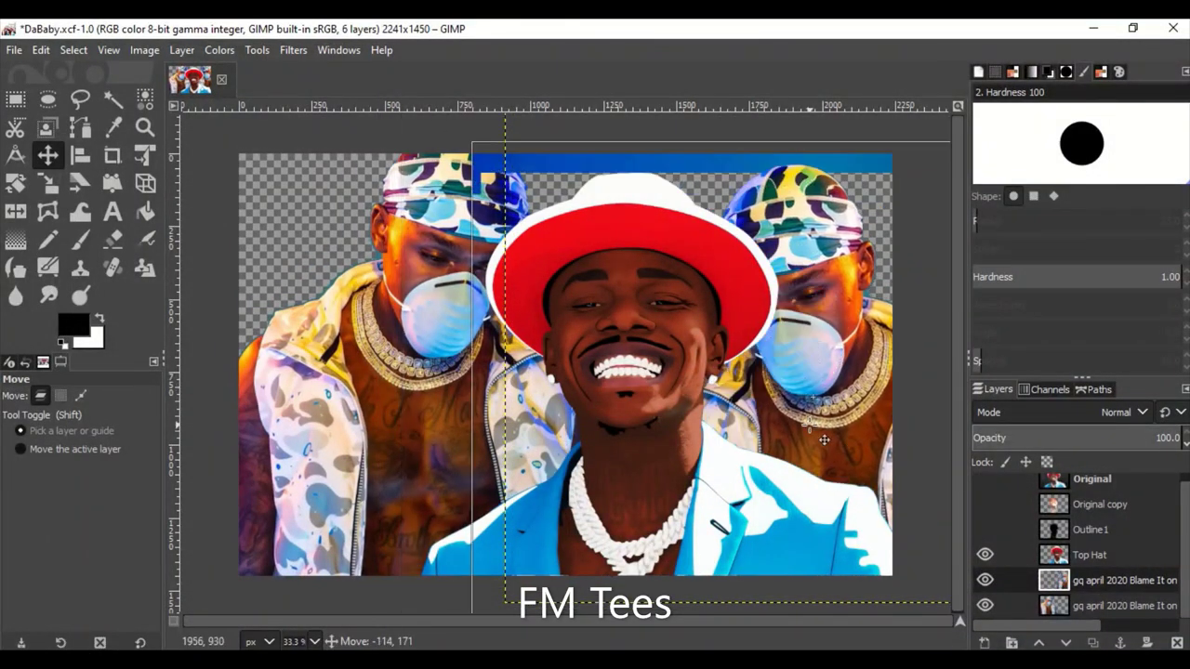
pyautogui.moveTo(863, 368)
pyautogui.mouseDown()
pyautogui.moveTo(752, 313)
pyautogui.moveTo(739, 328)
pyautogui.mouseUp()
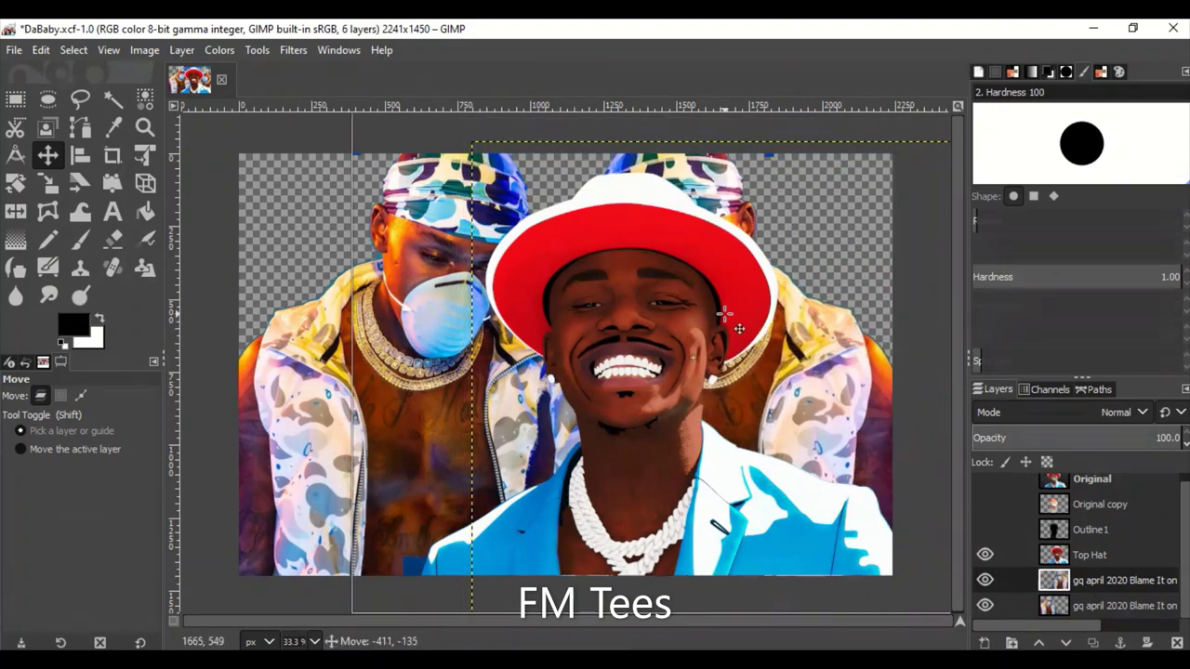
# Slide the right copy toward centre, raise it above Top Hat, and open the blend modes.
pyautogui.click(17, 100)
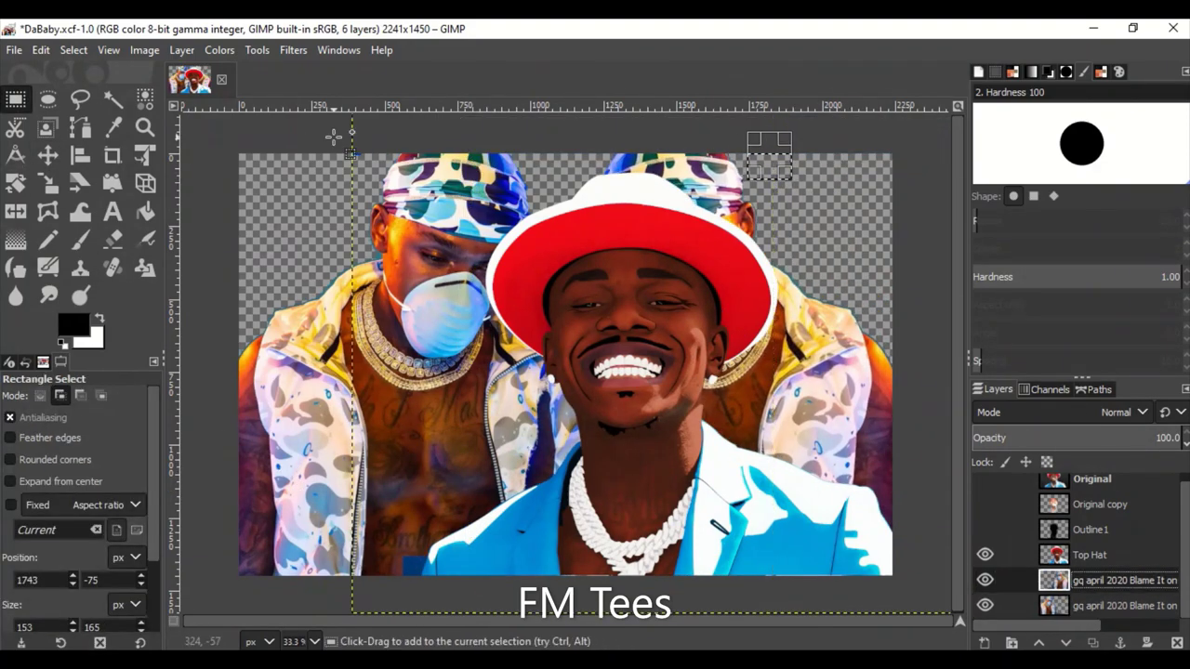
pyautogui.press('m')
pyautogui.moveTo(809, 391); pyautogui.dragTo(726, 391)
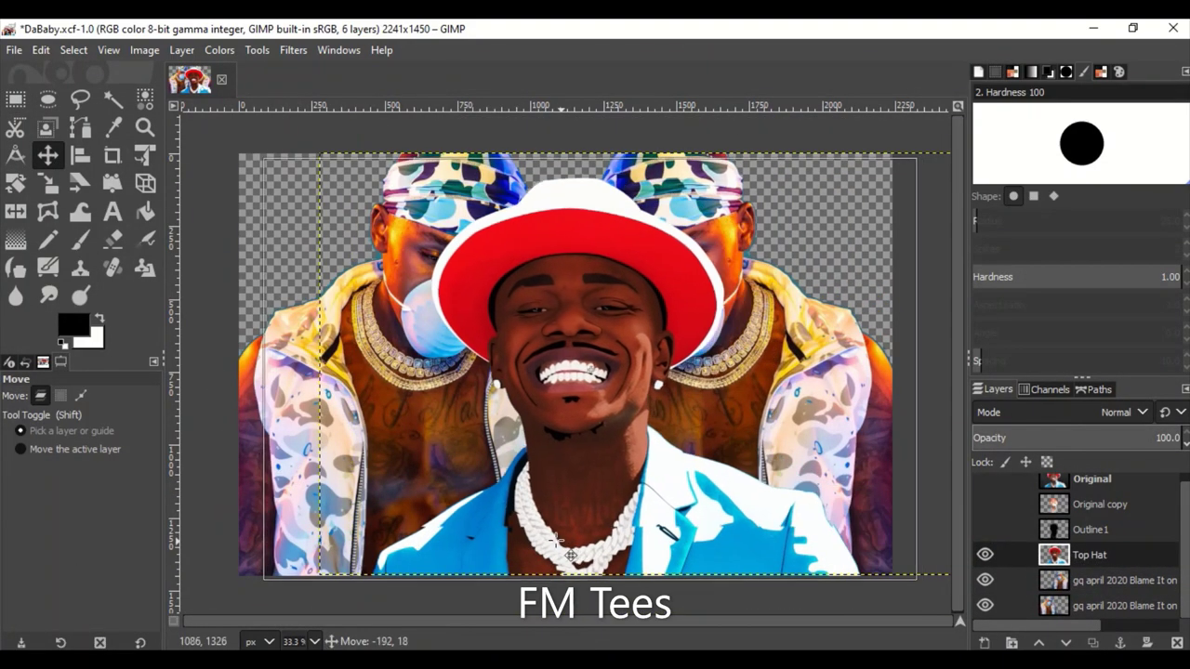
pyautogui.click(1038, 642)
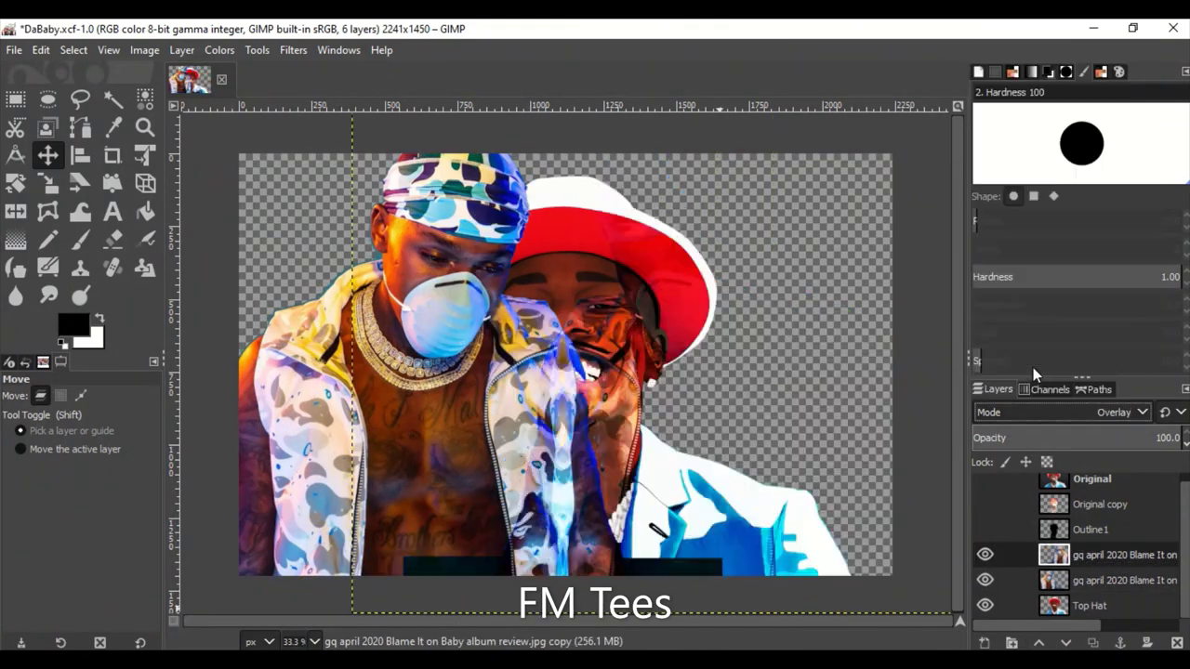
pyautogui.click(1121, 412)
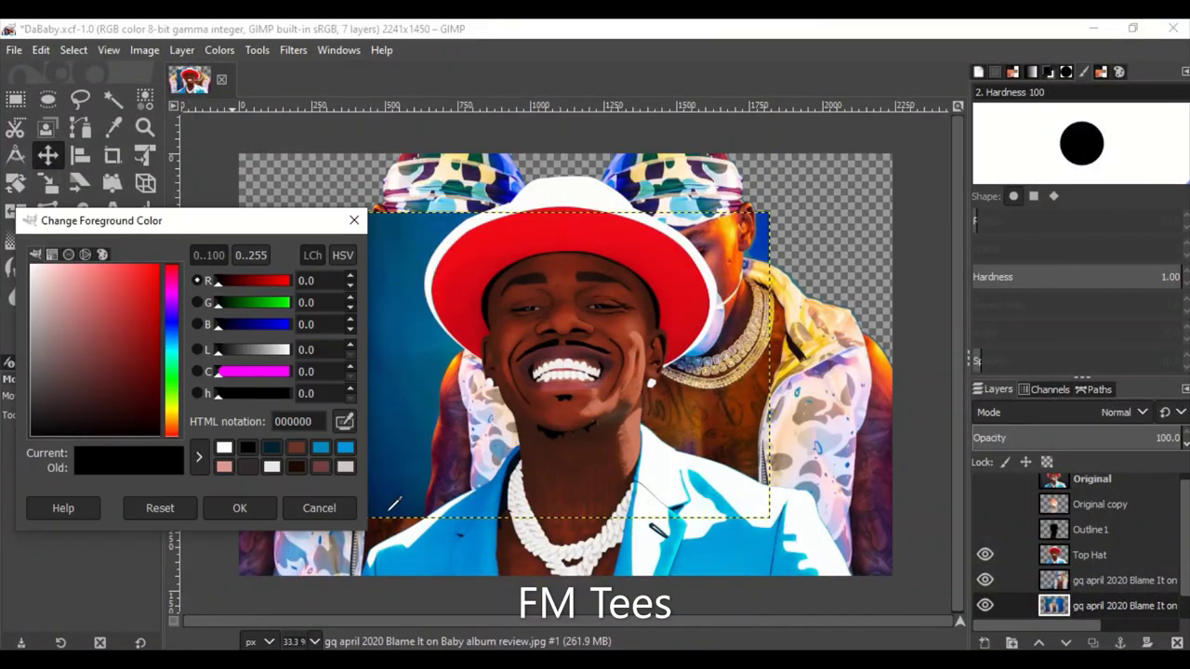
# Set the foreground to dark blue and add a new BG layer.
pyautogui.click(272, 447)
pyautogui.click(239, 508)
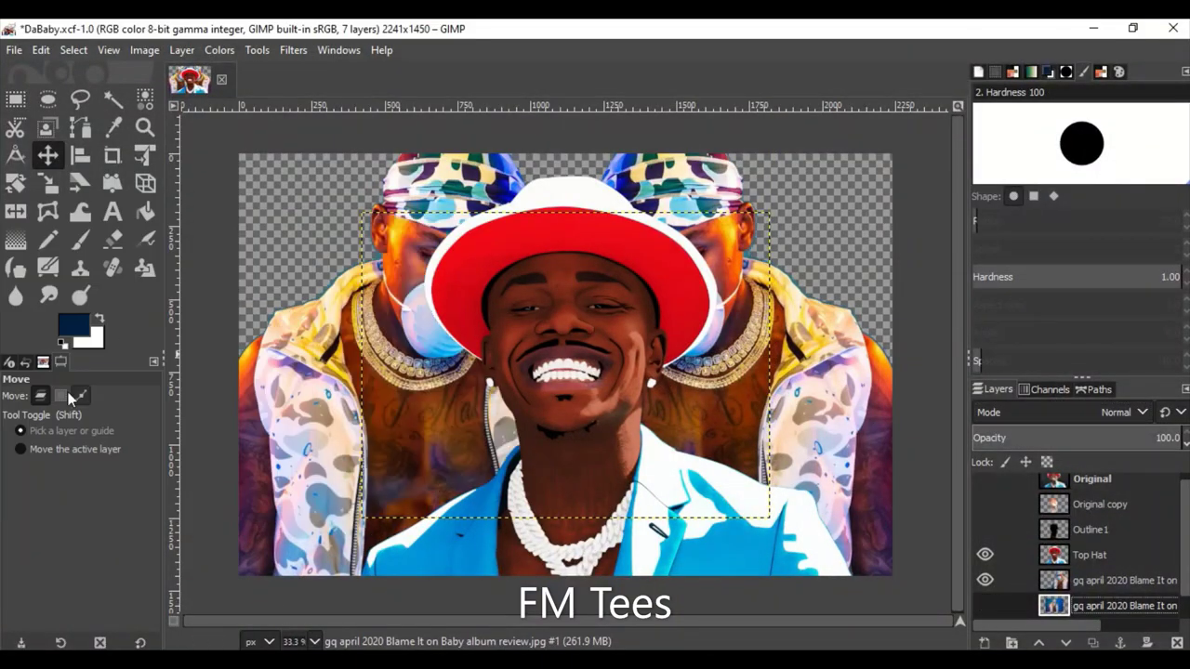
pyautogui.click(987, 643)
# Draw a radial foreground-to-background gradient from the image centre out beyond the top edge.
pyautogui.click(15, 239)
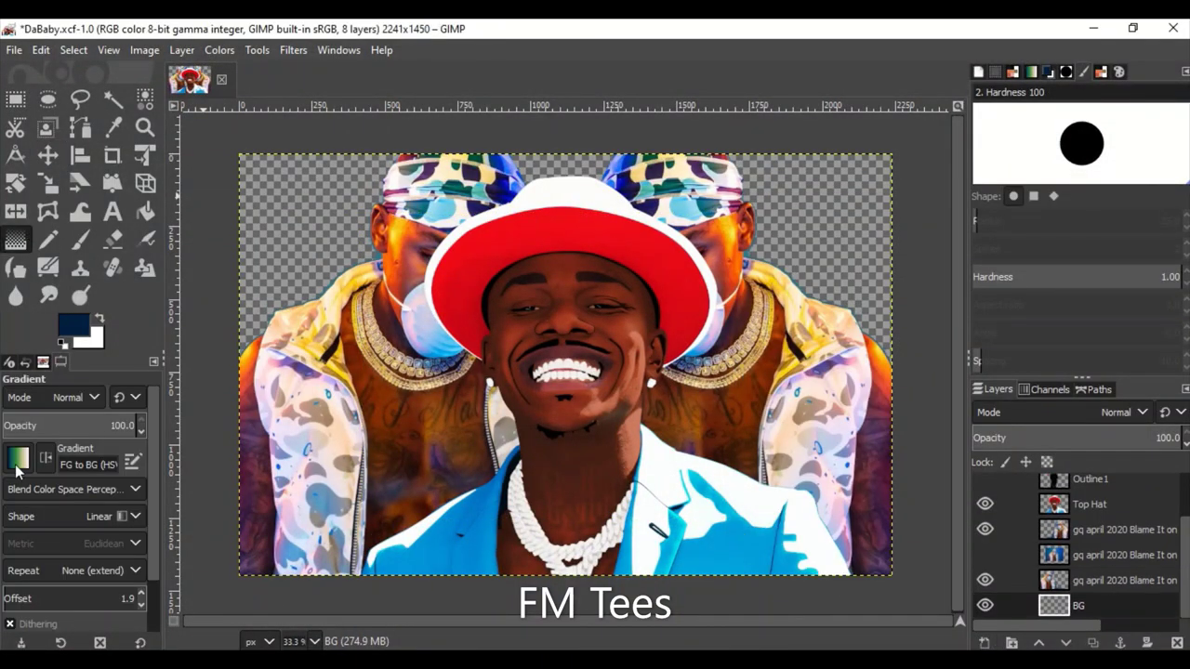
pyautogui.click(18, 457)
pyautogui.click(90, 292)
pyautogui.press('-')
pyautogui.click(130, 514)
pyautogui.click(56, 322)
pyautogui.moveTo(549, 274); pyautogui.dragTo(552, 23)
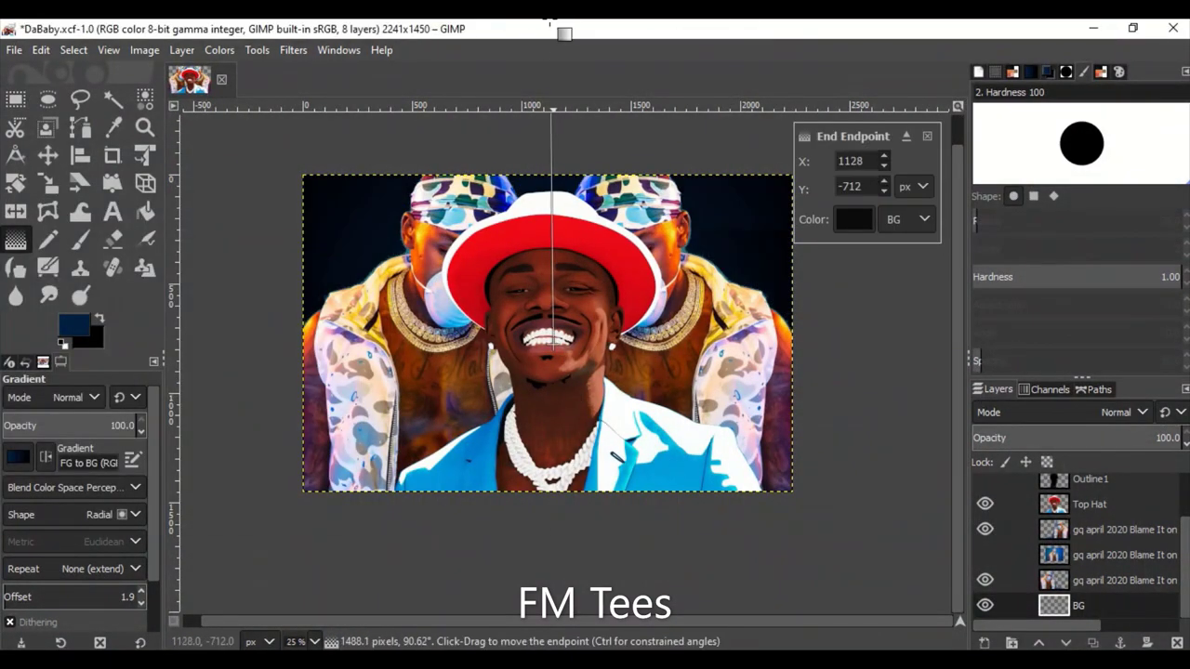
pyautogui.press('-')
pyautogui.press('-')
pyautogui.press('-')
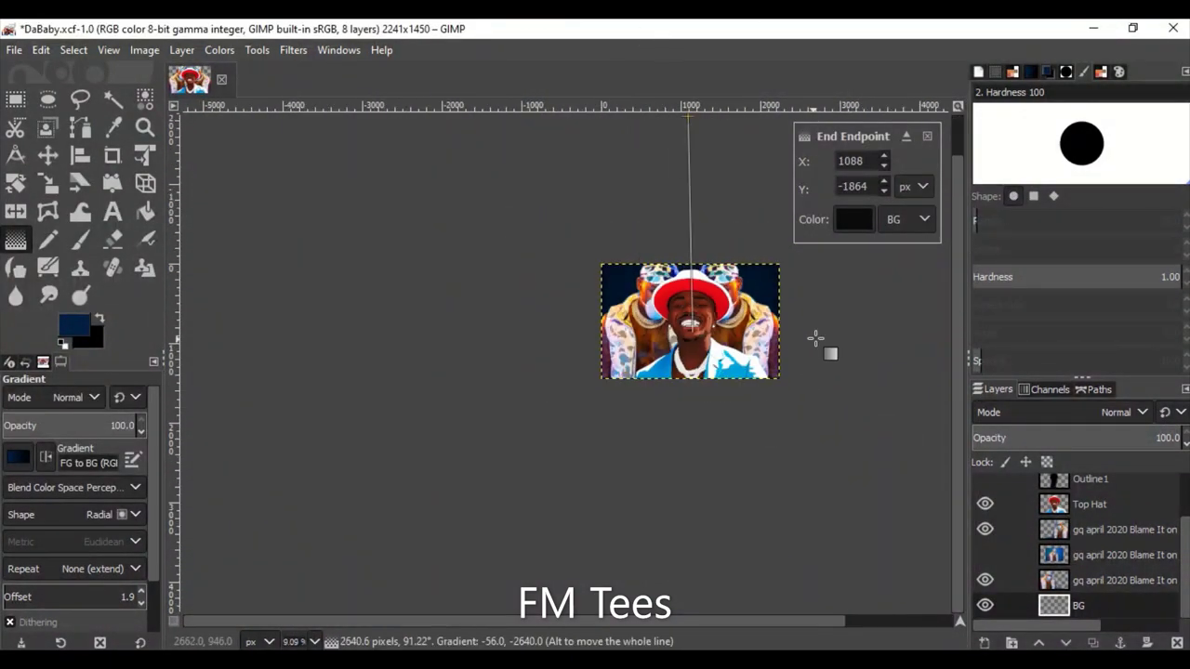
pyautogui.moveTo(547, 16); pyautogui.dragTo(689, 156)
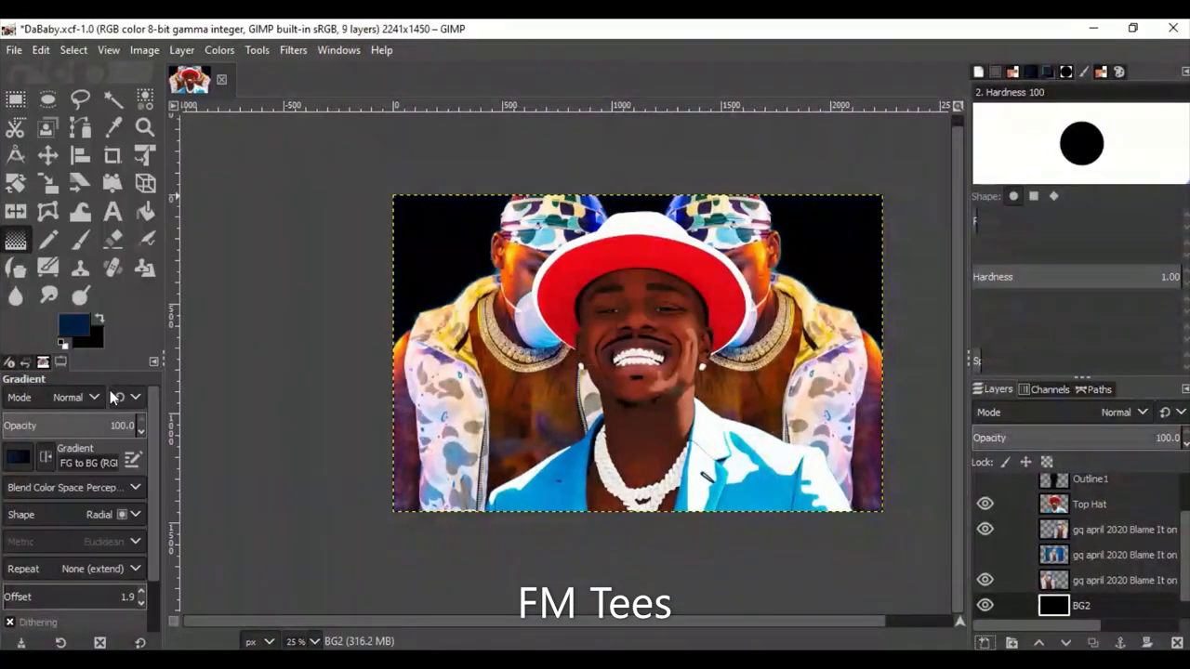
# Turn the mirrored figure's outline into a selection and duplicate the BG2 layer.
pyautogui.scroll(-1, 1169, 500)
pyautogui.click(984, 554)
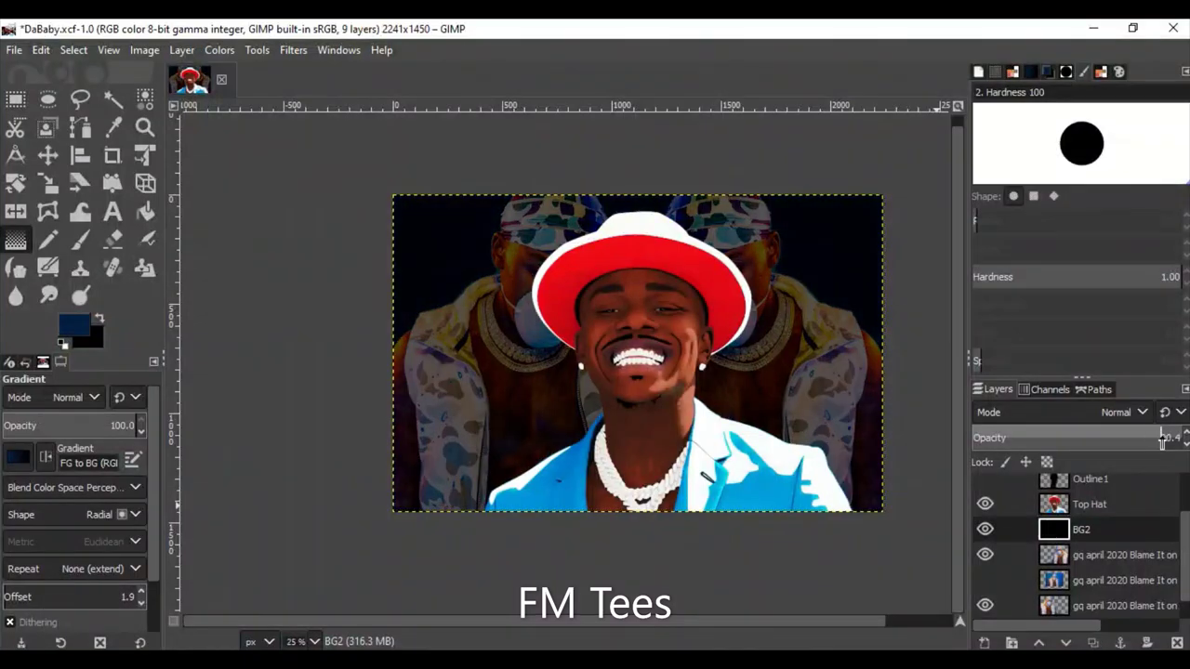
pyautogui.rightClick(1112, 581)
pyautogui.click(1072, 584)
pyautogui.click(1107, 529)
pyautogui.click(1101, 605)
pyautogui.click(1104, 529)
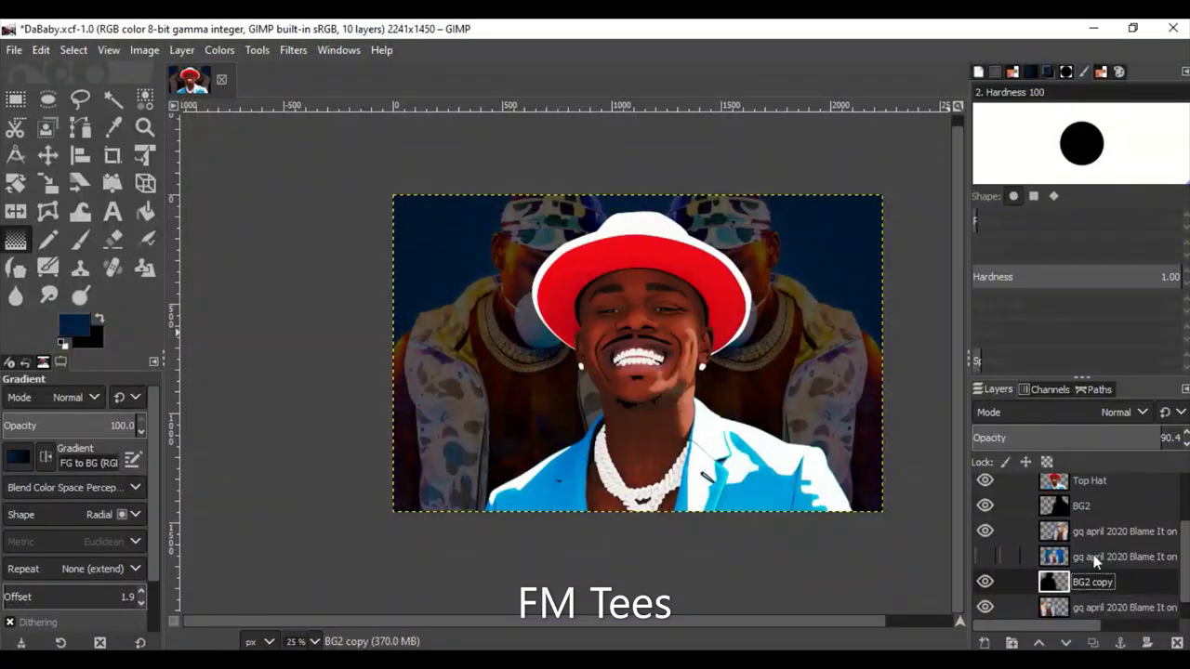
# Turn the Top Hat figure's alpha into a selection and grow it outward.
pyautogui.rightClick(1090, 481)
pyautogui.click(1023, 582)
pyautogui.click(73, 50)
pyautogui.click(103, 289)
pyautogui.click(134, 349)
pyautogui.click(74, 50)
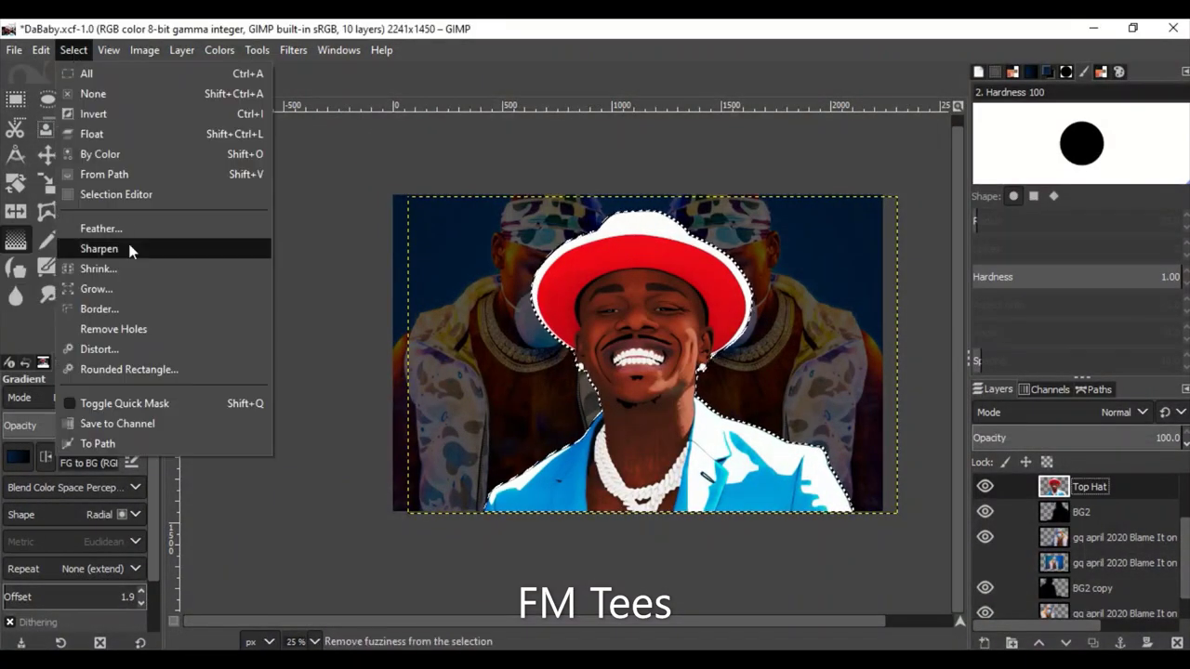
pyautogui.click(133, 250)
# Fill the grown selection dark blue on a new BG3 layer placed below Top Hat.
pyautogui.click(985, 641)
pyautogui.click(1060, 627)
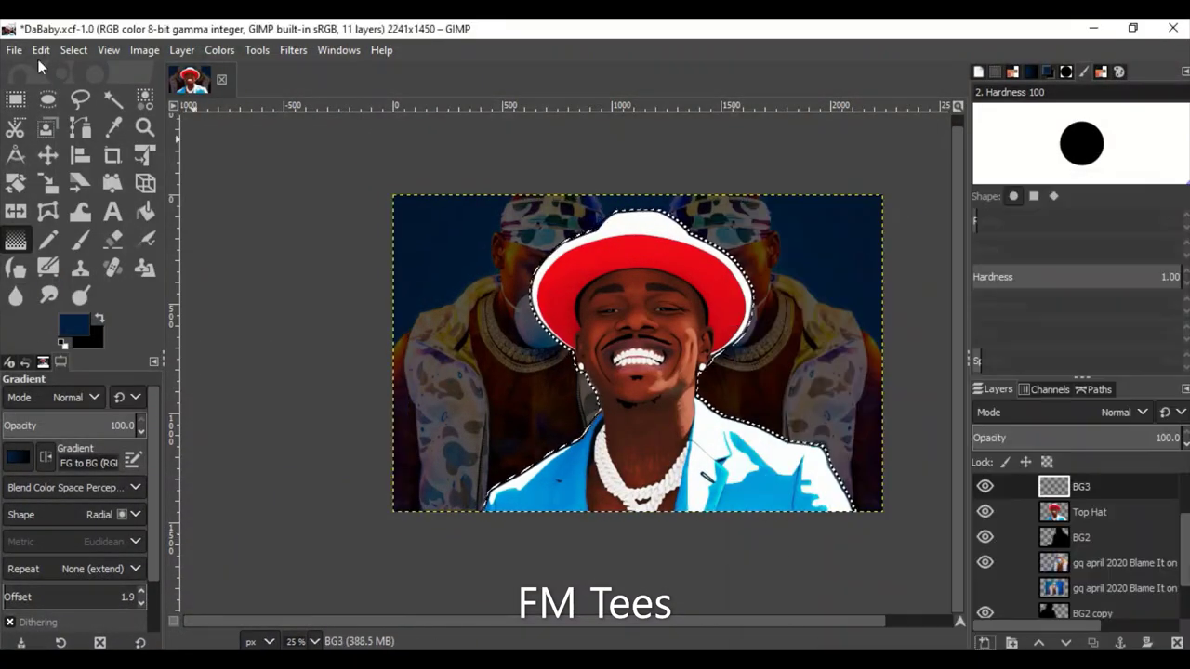
pyautogui.click(41, 51)
pyautogui.click(122, 359)
pyautogui.click(1066, 643)
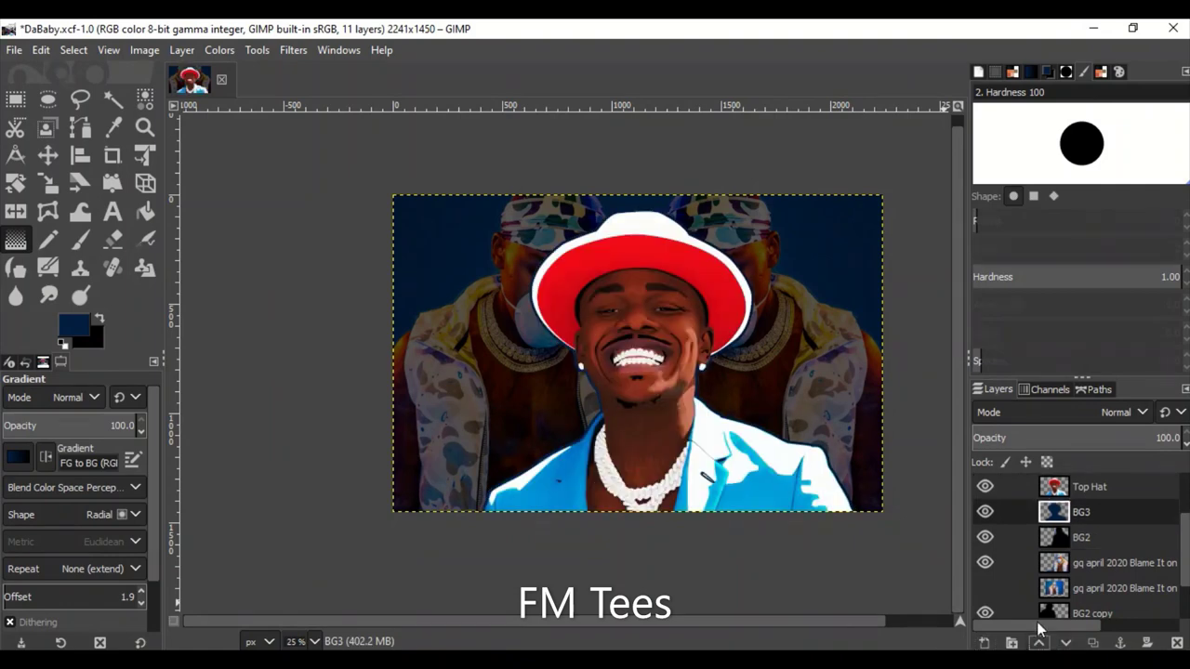
# Grow the selection further and fill it white on a new BG4 layer.
pyautogui.click(73, 50)
pyautogui.click(102, 289)
pyautogui.click(151, 340)
pyautogui.press('d')
pyautogui.hotkey('shift', 'ctrl', 'n')
pyautogui.press('Return')
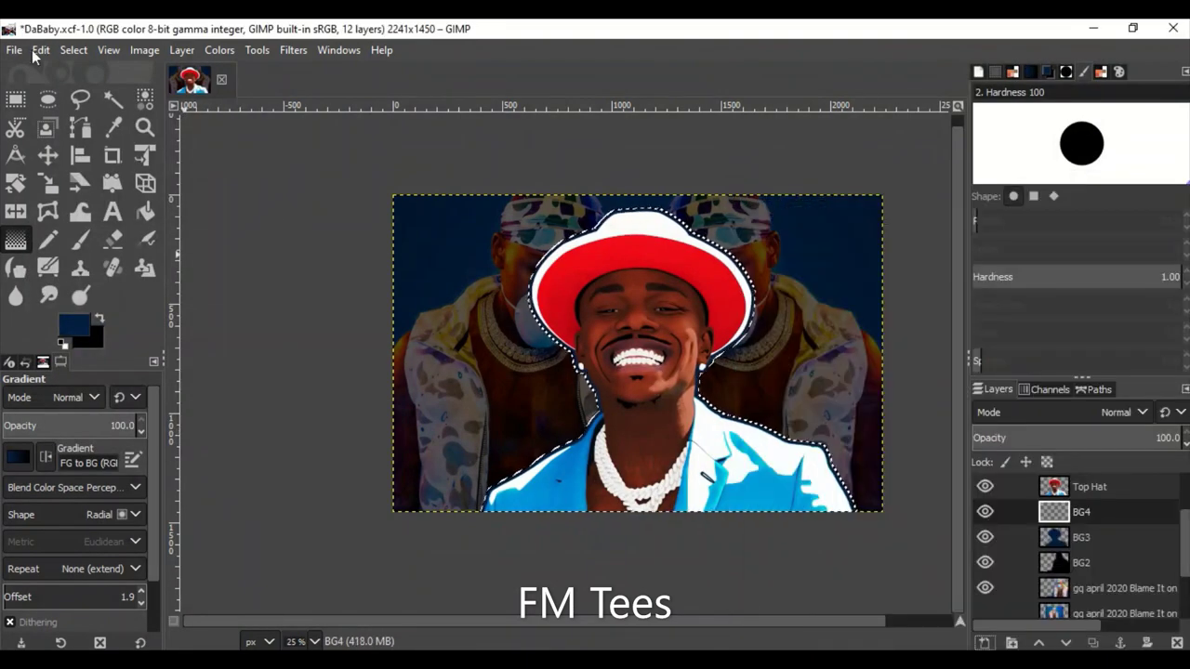
pyautogui.hotkey('ctrl', '.')
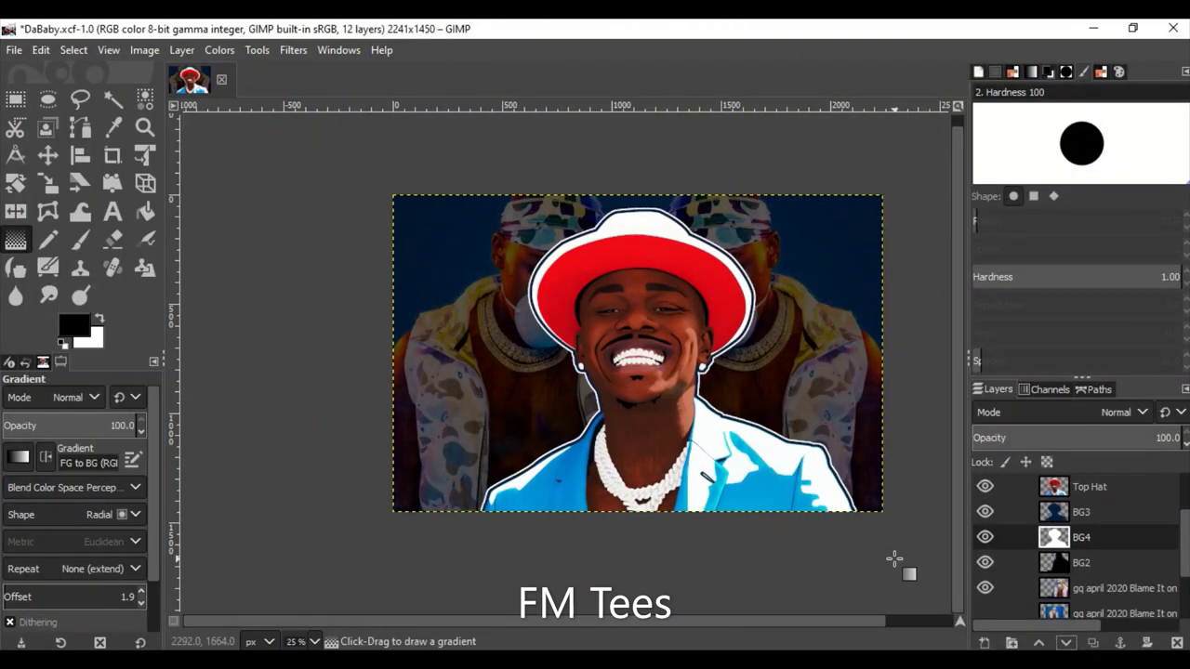
# Scroll the layers list and briefly show, then hide, the Original photo layer.
pyautogui.scroll(1, 895, 559)
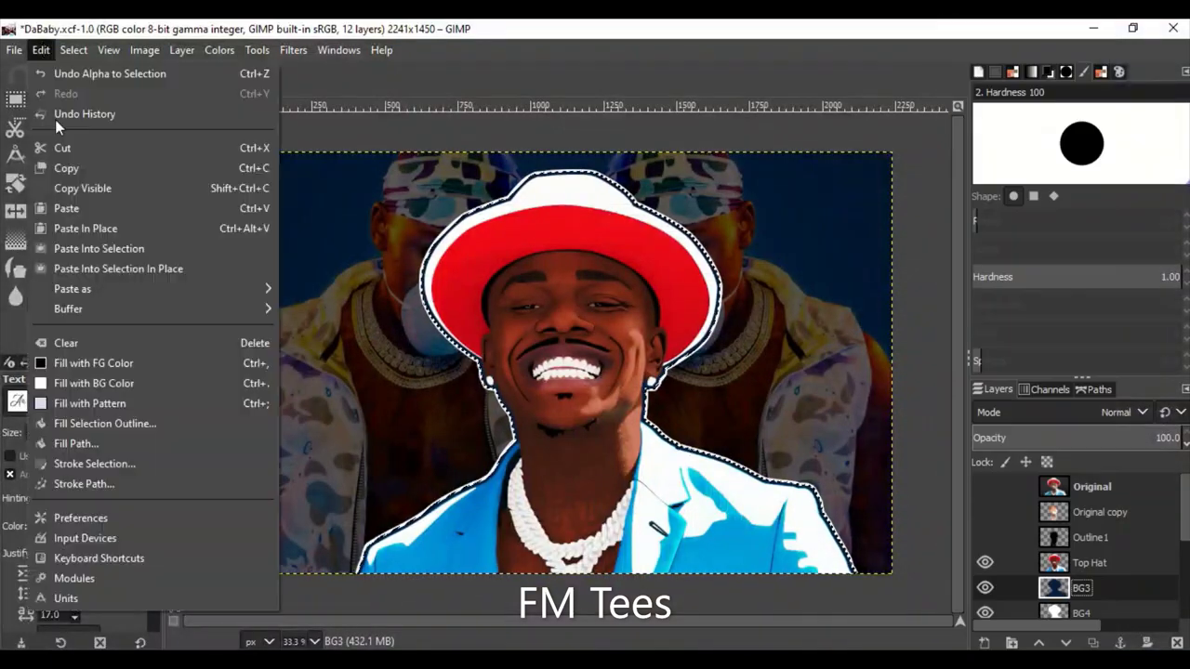
pyautogui.click(987, 487)
pyautogui.click(989, 487)
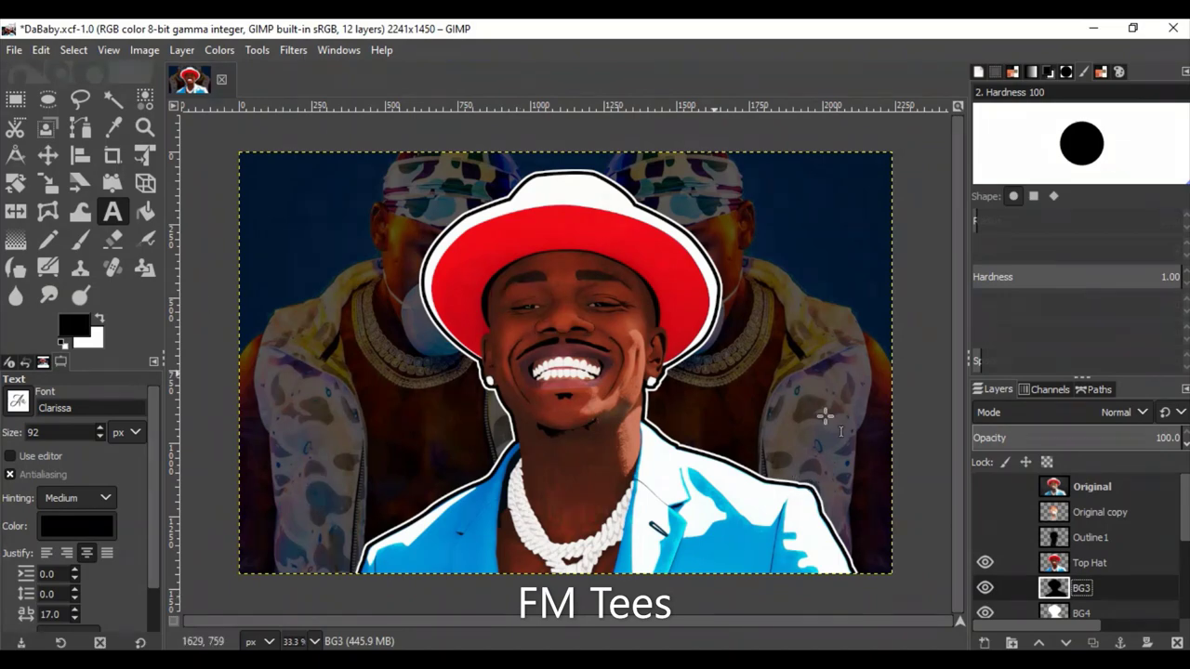
# Apply a Supernova flare to the right earring on the Top Hat layer.
pyautogui.click(1090, 563)
pyautogui.click(293, 49)
pyautogui.click(539, 228)
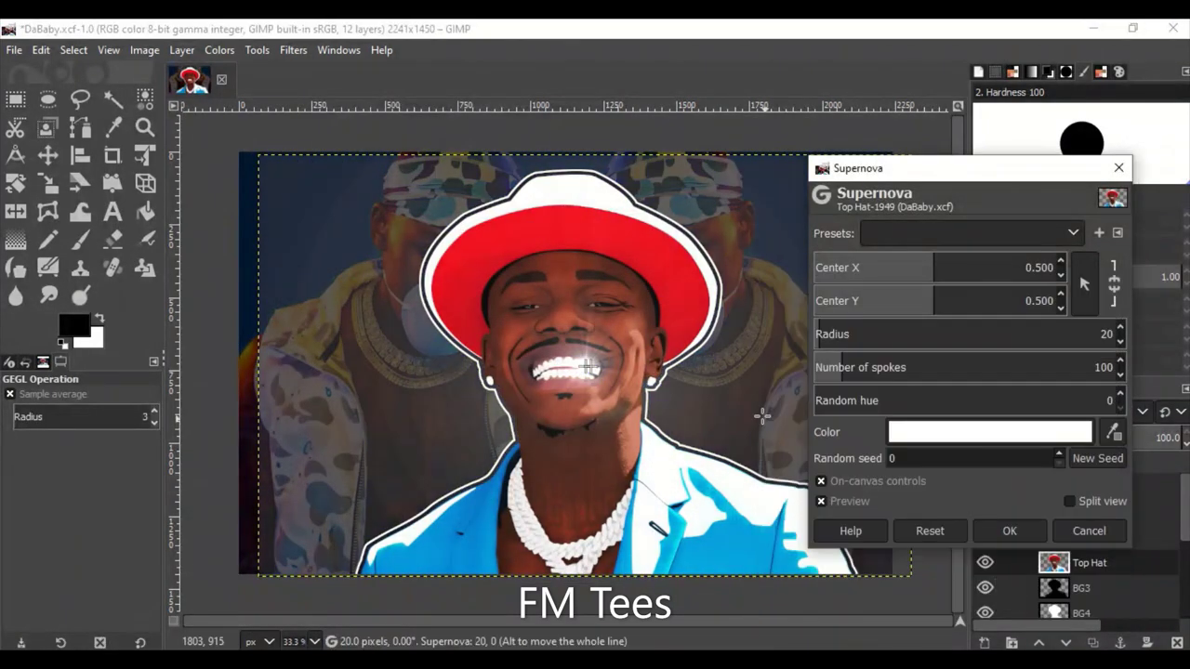
pyautogui.press('1')
pyautogui.moveTo(650, 415); pyautogui.dragTo(676, 416)
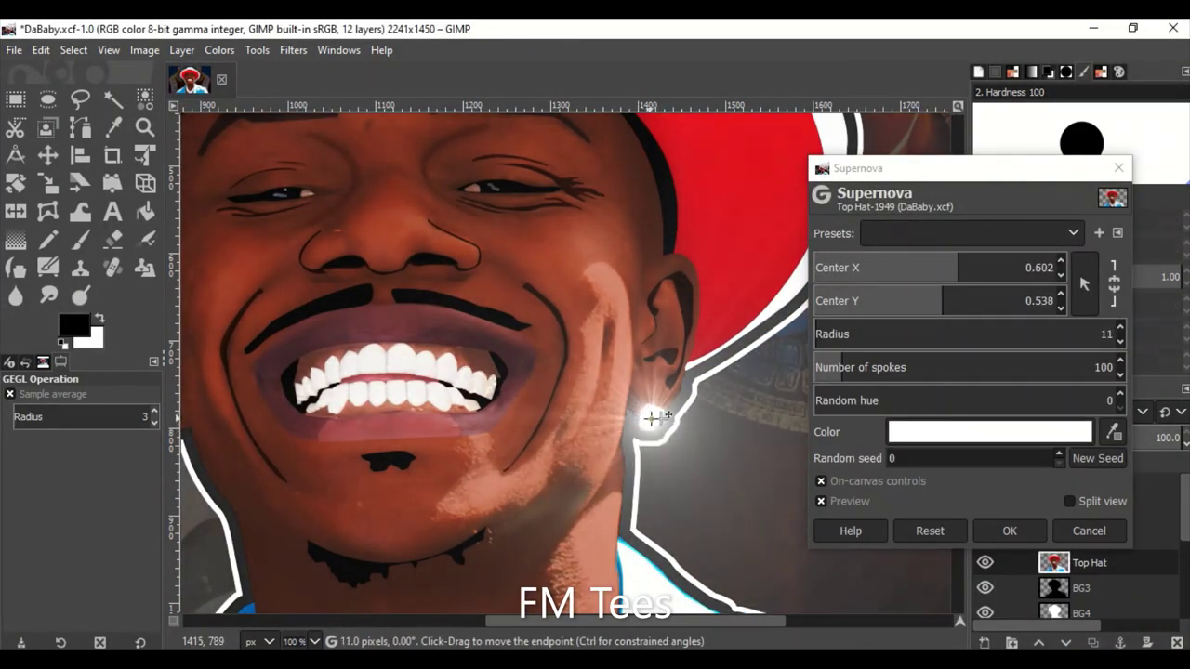
pyautogui.hotkey('shift', '2')
pyautogui.click(1016, 536)
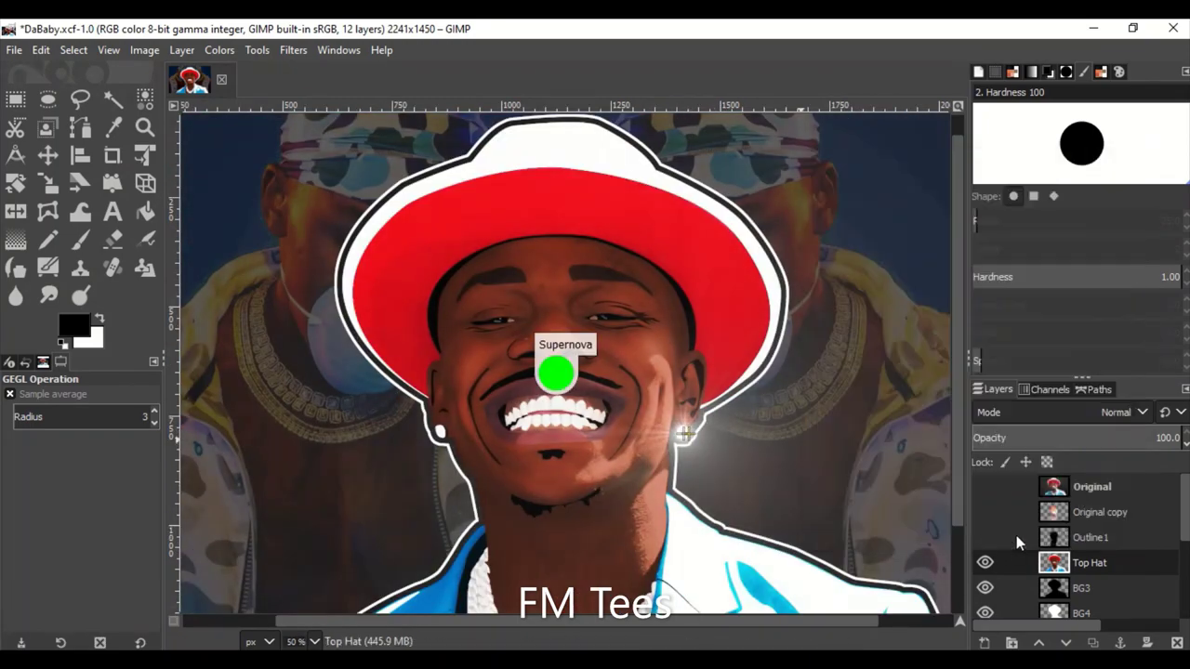
# Rerun Supernova with a white flare colour and move it onto the left earring.
pyautogui.click(293, 49)
pyautogui.click(330, 94)
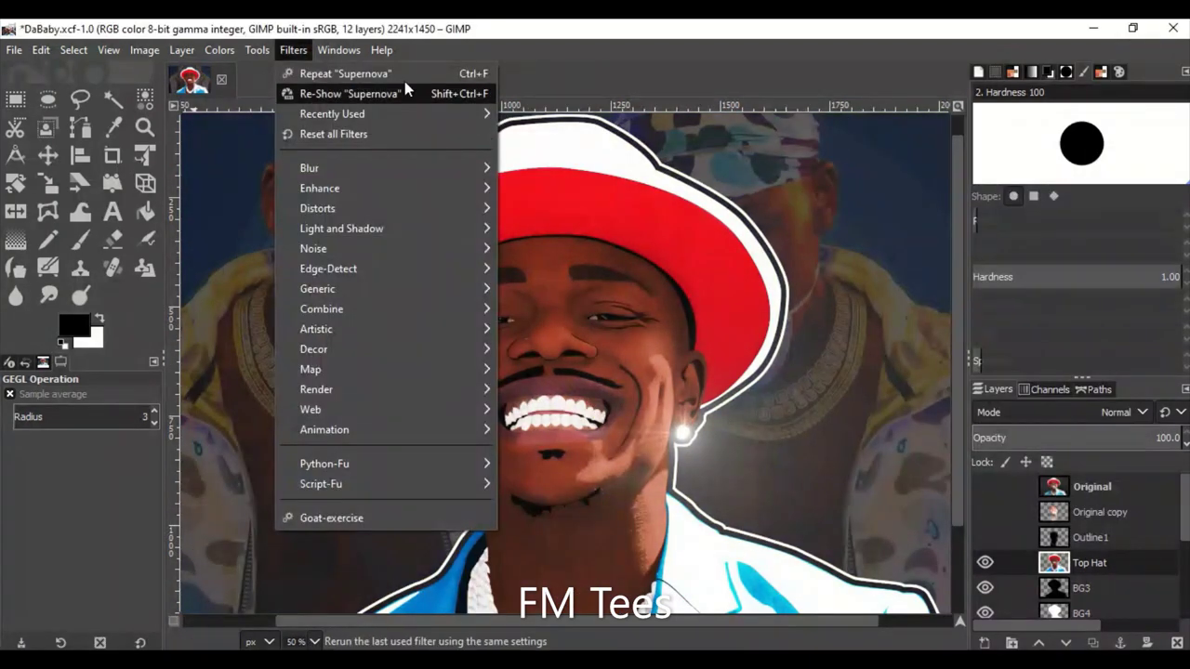
pyautogui.press('Escape')
pyautogui.click(293, 49)
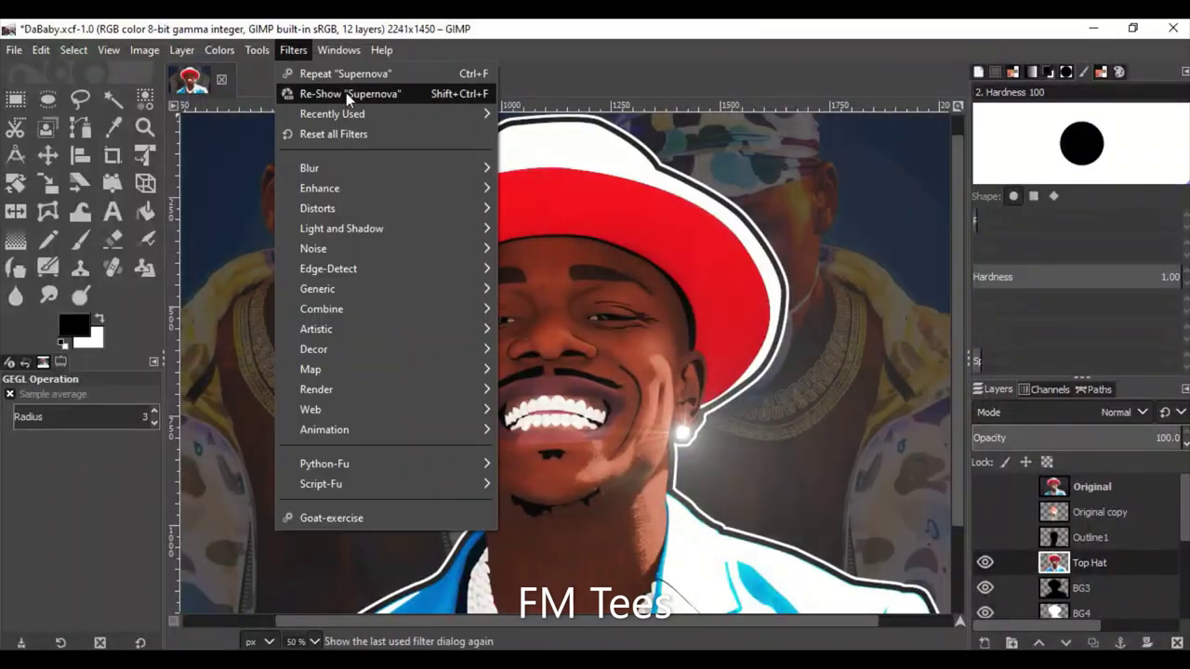
pyautogui.click(346, 92)
pyautogui.click(990, 431)
pyautogui.click(995, 595)
pyautogui.press('1')
pyautogui.moveTo(685, 406); pyautogui.dragTo(400, 453)
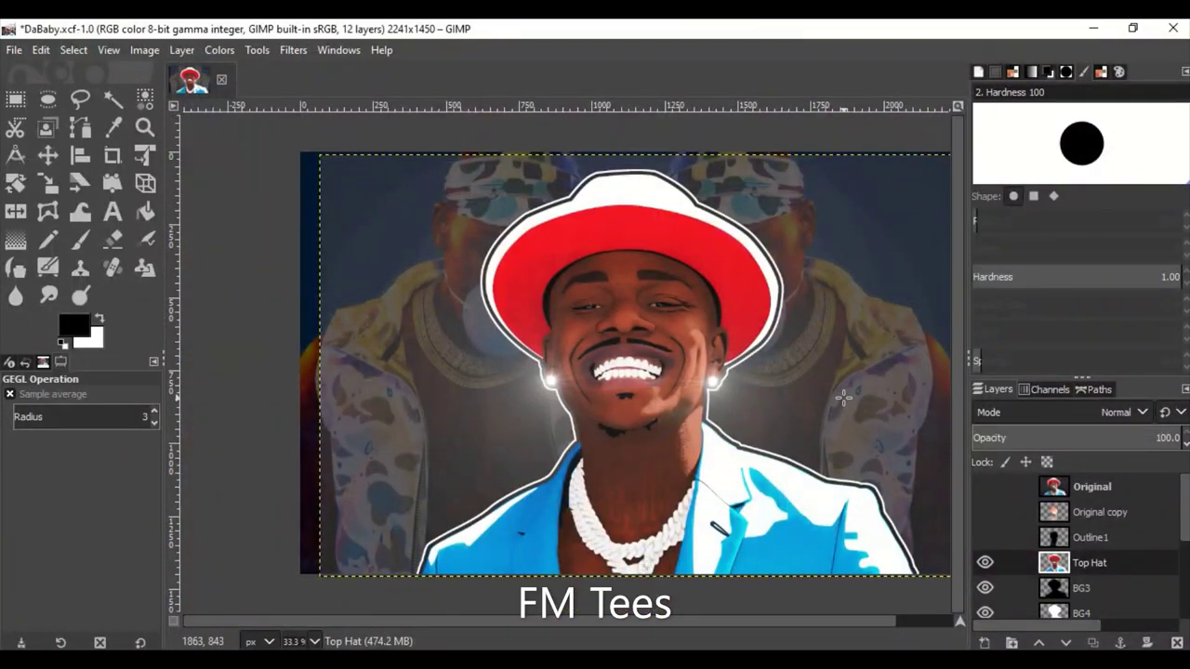
# Undo the Top Hat flares, add a Bling layer, and reapply a small Supernova on the left earring.
pyautogui.hotkey('ctrl', 'z')
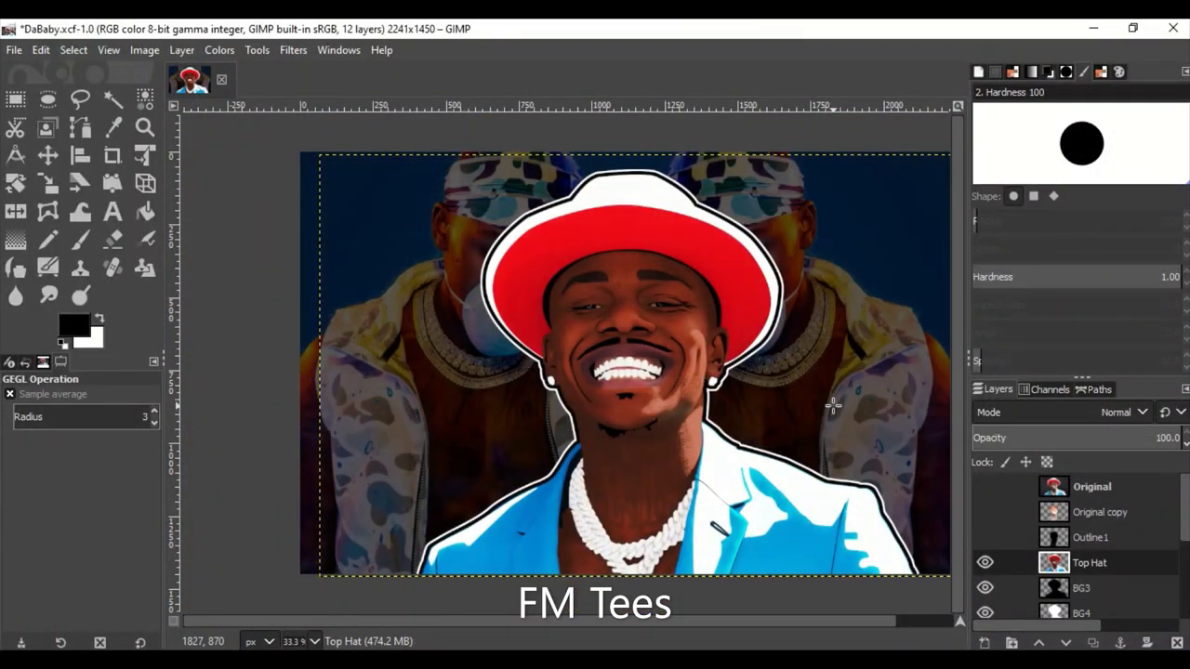
pyautogui.hotkey('shift', 'ctrl', 'n')
pyautogui.press('Return')
pyautogui.hotkey('ctrl', 'f')
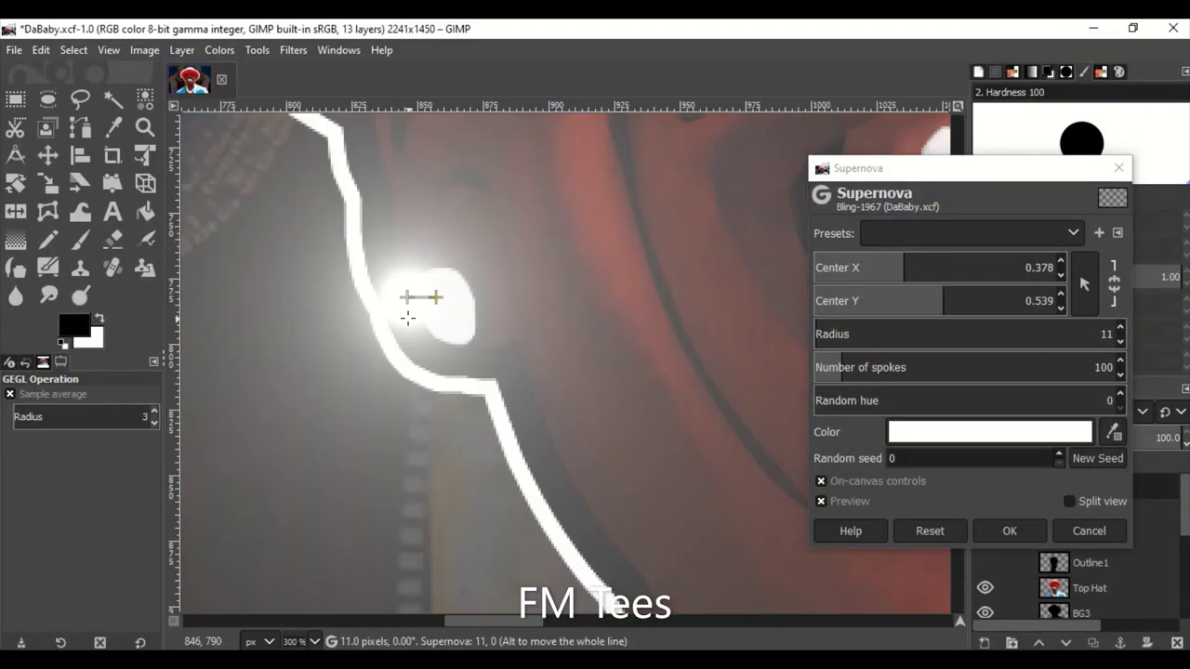
pyautogui.moveTo(419, 297); pyautogui.dragTo(428, 308)
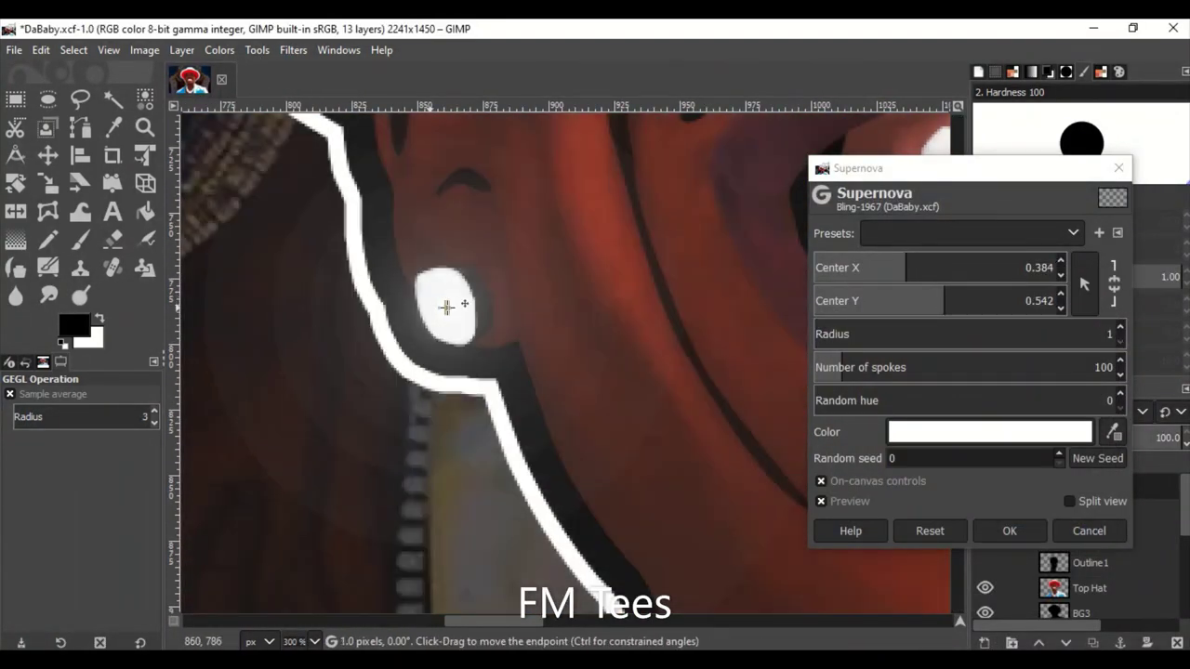
pyautogui.press('-')
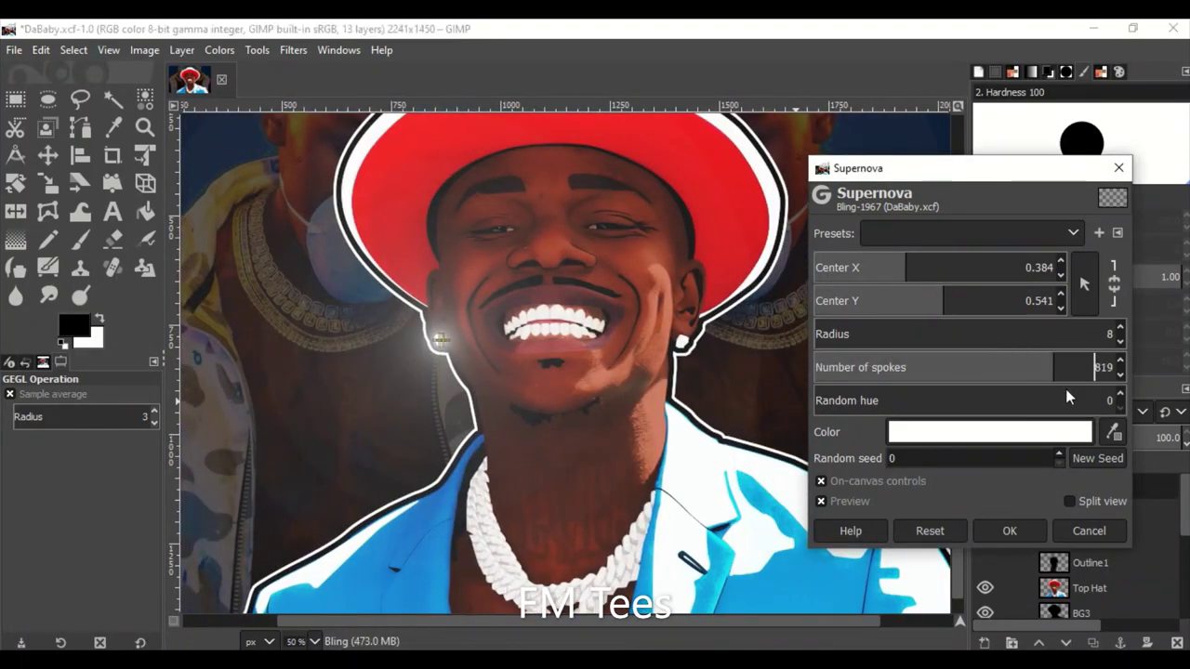